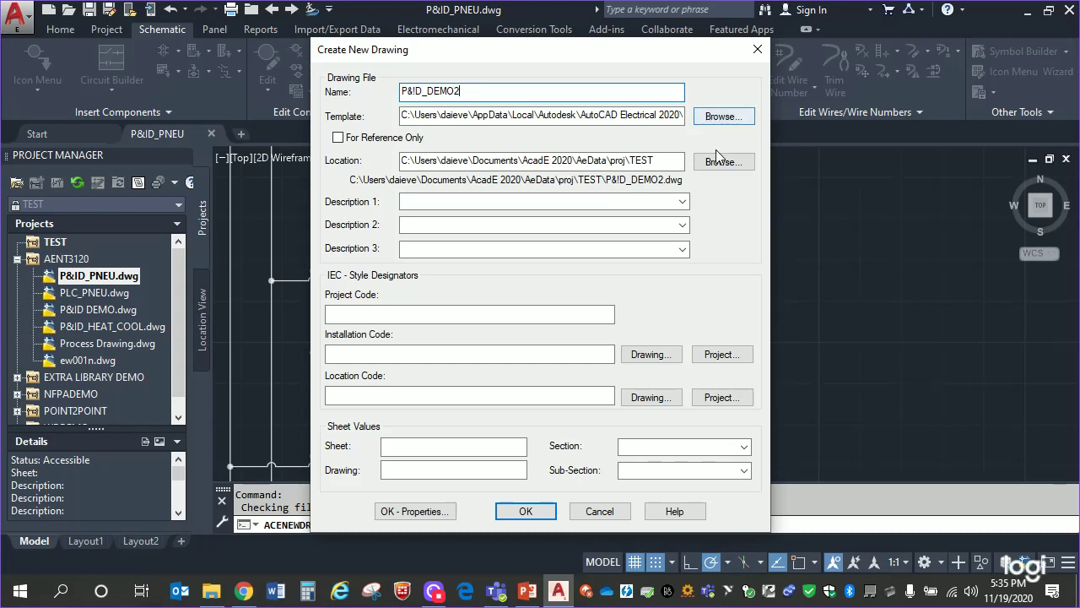
- Create the P&!D_DEMO2 drawing from the AA_Dunwoody_AE_Template template and apply the project default values to its drawing settings
left_click(730, 119)
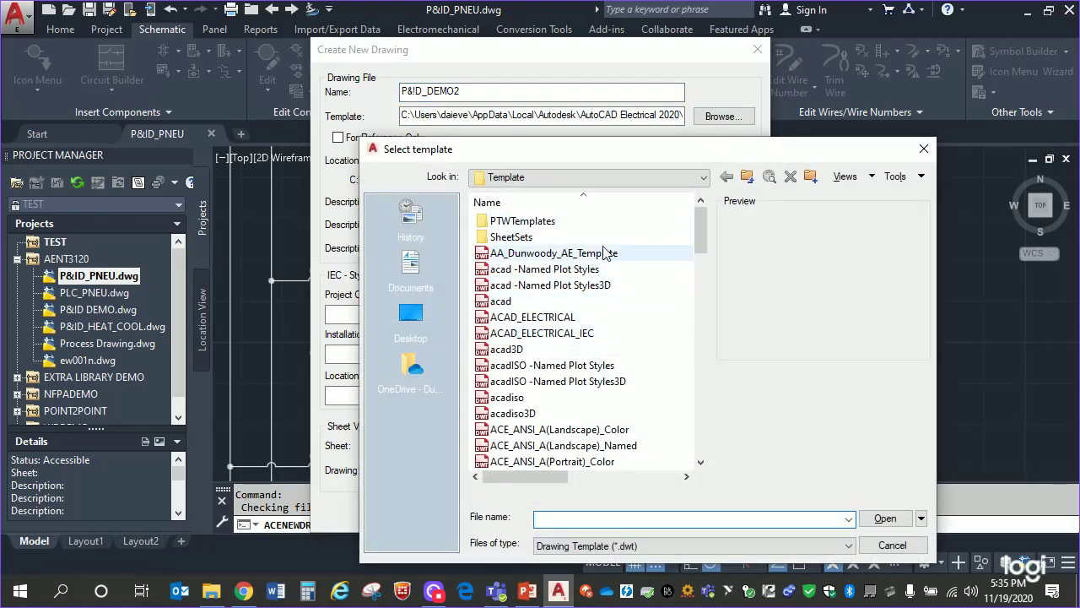
left_click(582, 252)
left_click(886, 520)
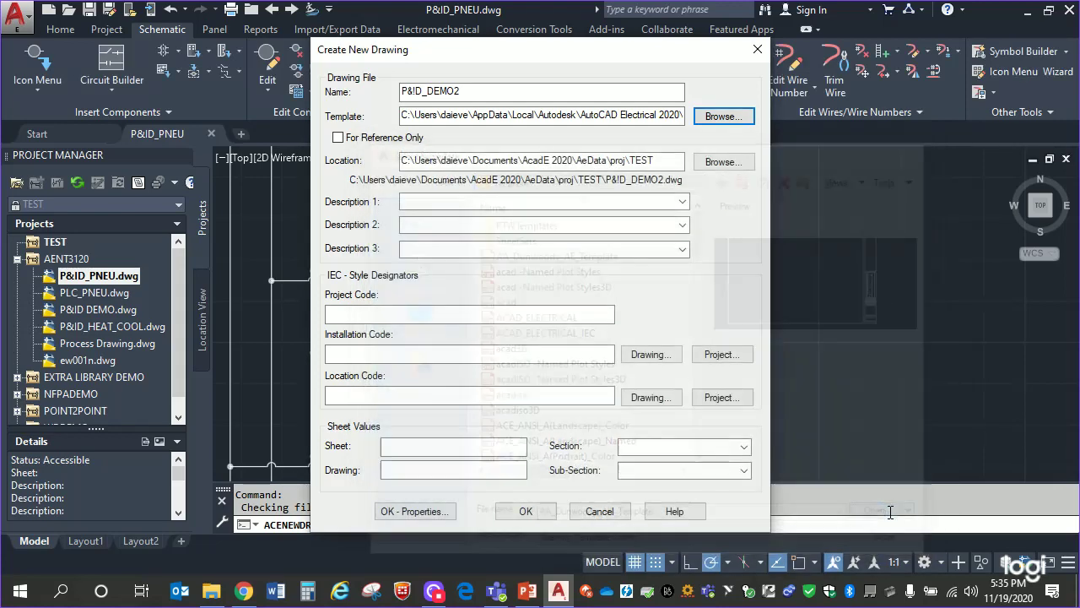
left_click(534, 508)
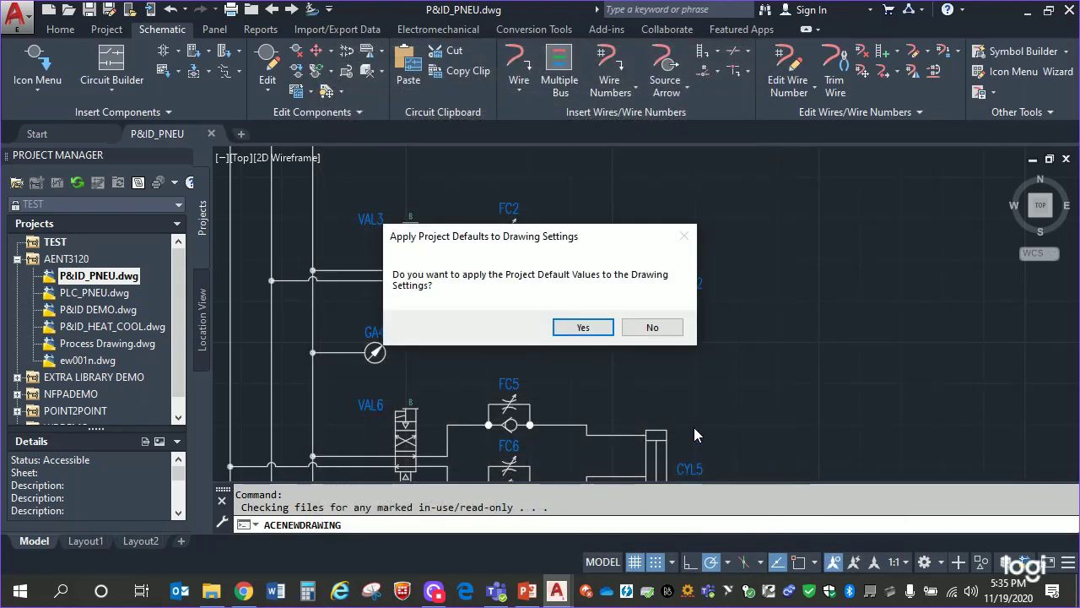
left_click(596, 331)
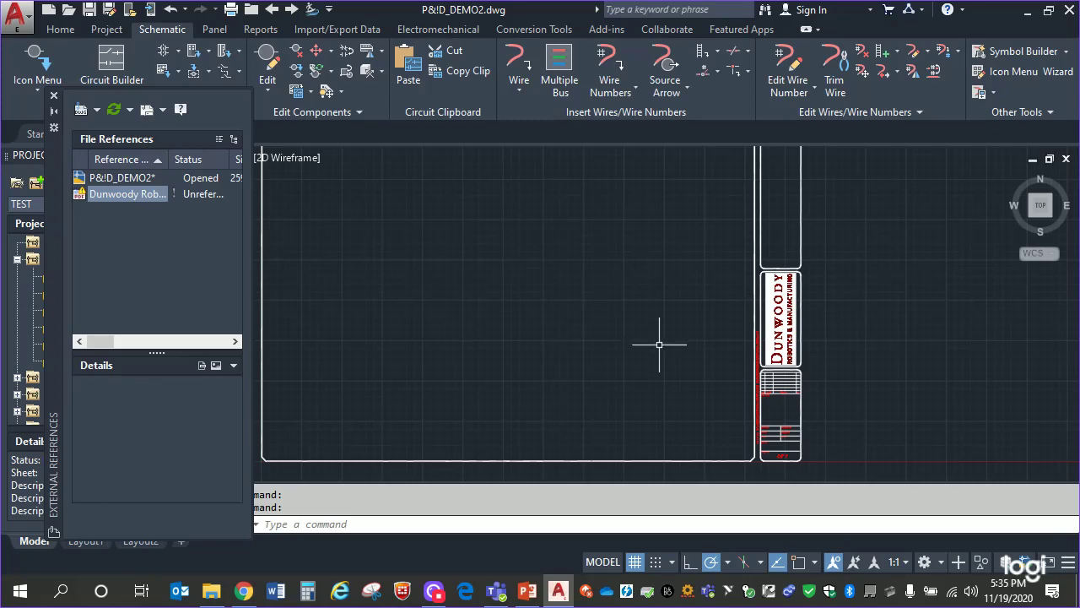
- Turn on snap mode in the new drawing
scroll(555, 309, "up", 2)
scroll(906, 419, "down", 3)
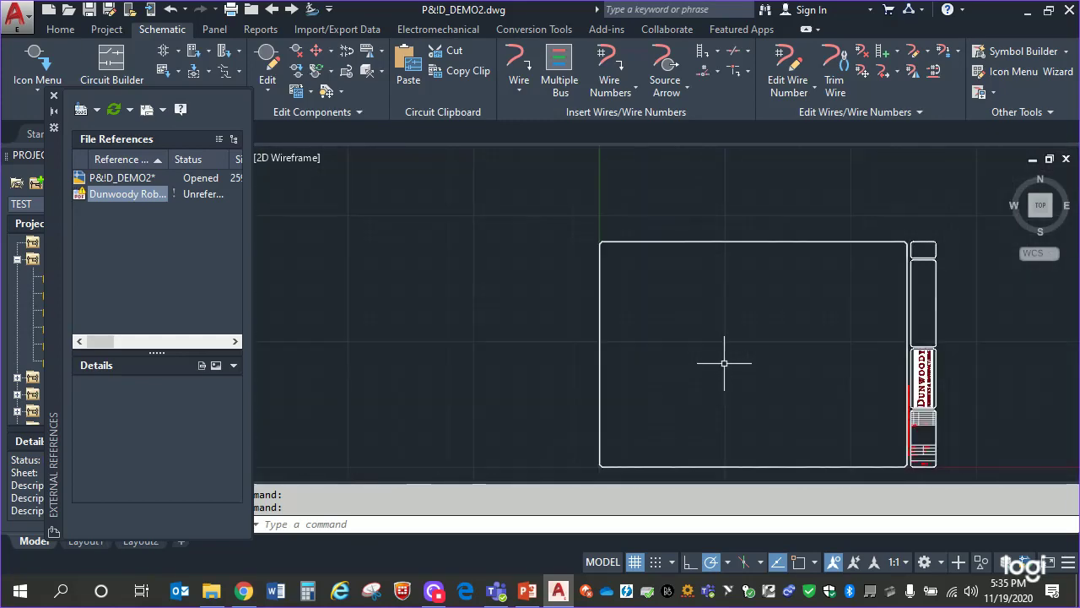
scroll(702, 356, "up", 2)
mouse_move(664, 352)
middle_mouse_down()
mouse_move(526, 341)
mouse_move(444, 313)
middle_mouse_up()
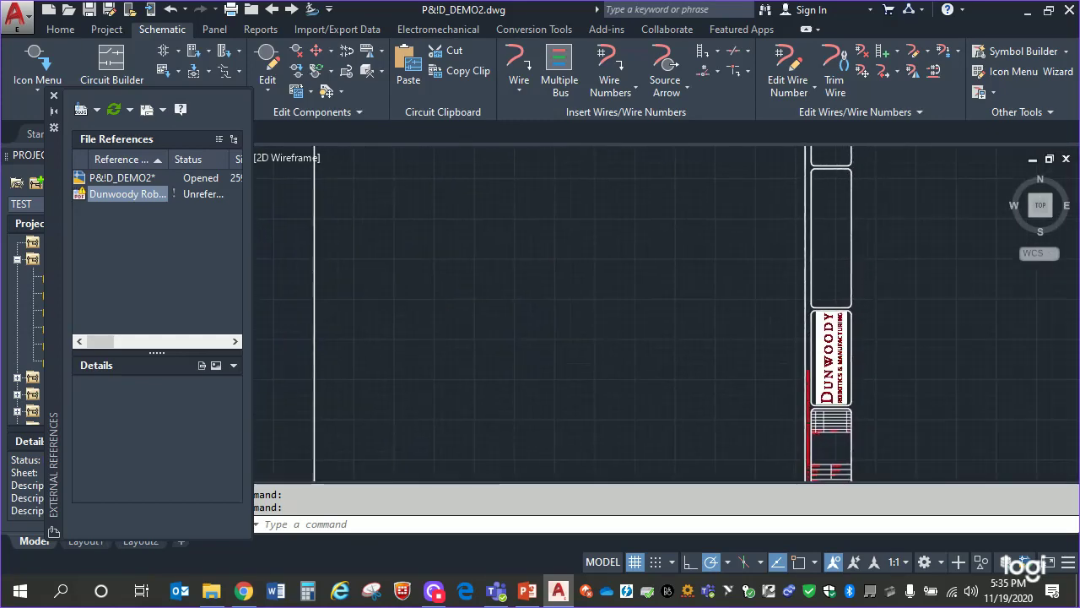
scroll(445, 314, "down", 2)
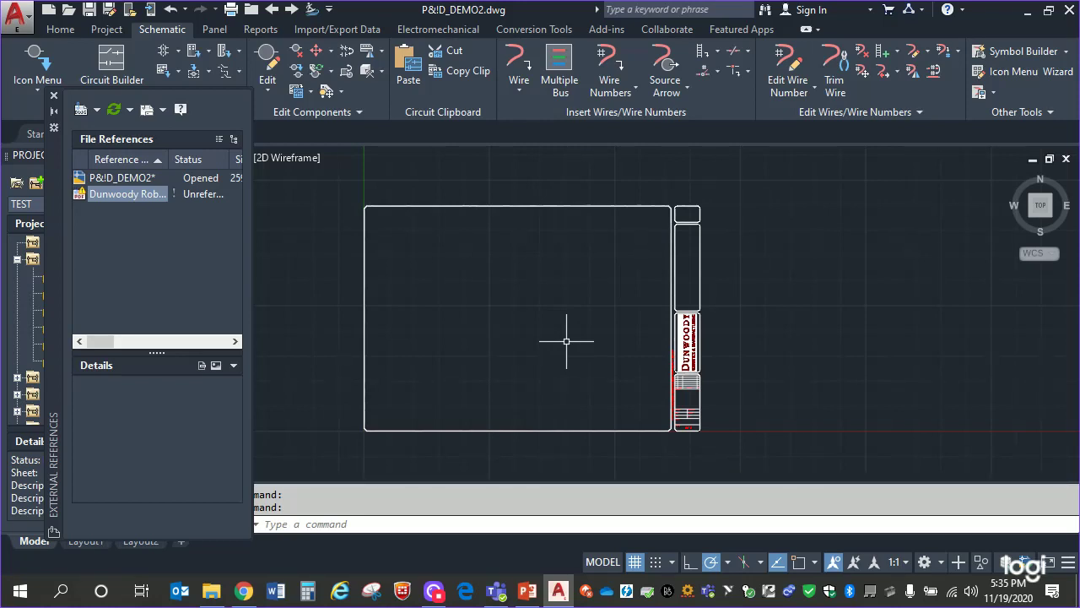
scroll(549, 313, "up", 2)
mouse_move(502, 309)
middle_mouse_down()
mouse_move(676, 337)
mouse_move(639, 301)
middle_mouse_up()
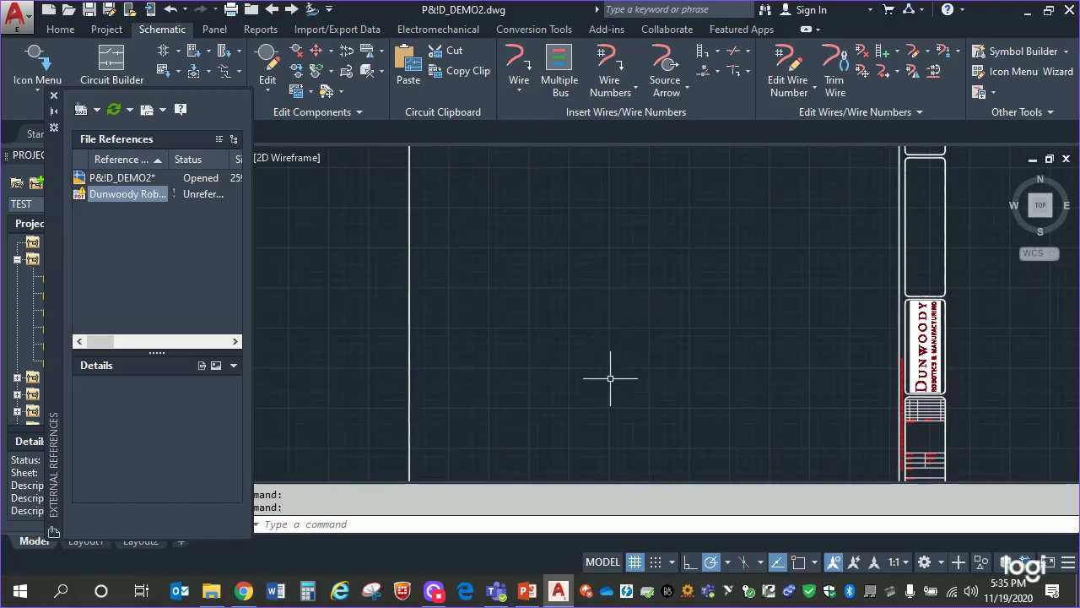
key("F9")
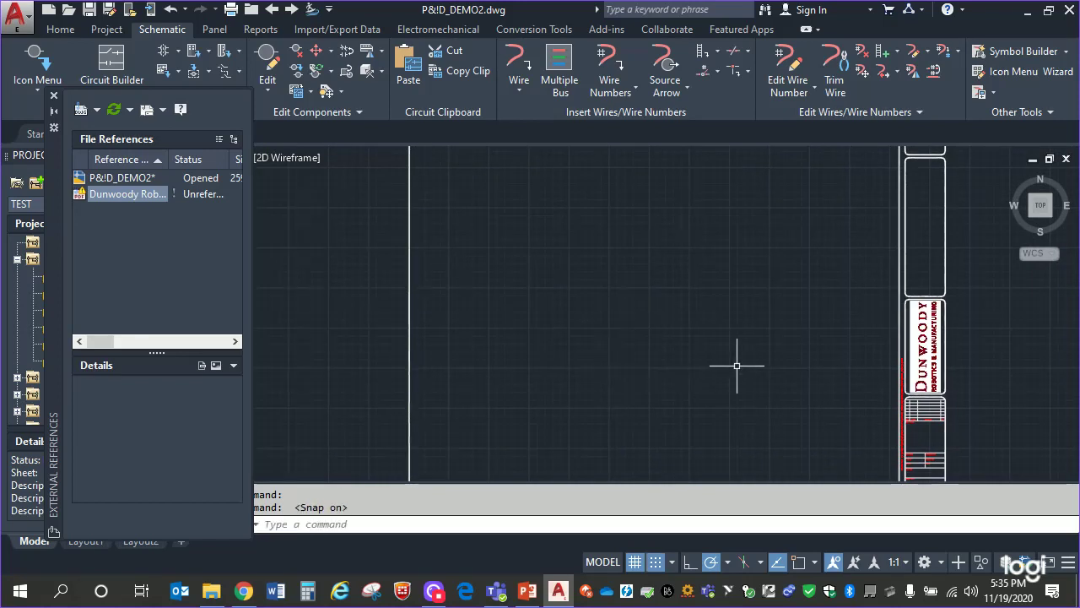
key("F9")
key("F9")
key("F9")
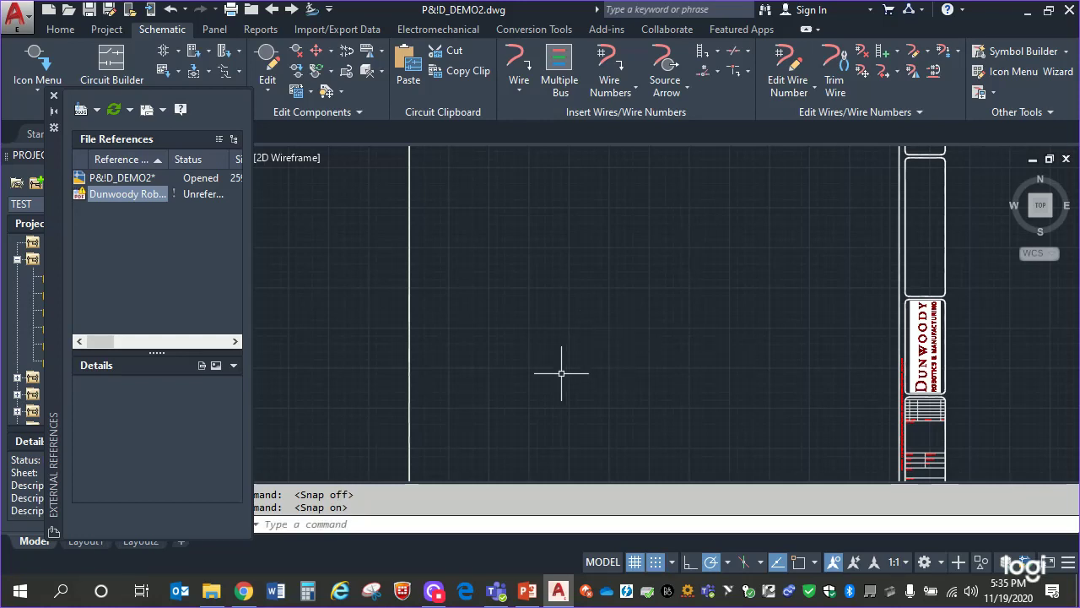
- Close the External References palette
scroll(564, 369, "up", 5)
middle_click_drag(600, 387, 565, 473)
mouse_move(585, 406)
middle_mouse_down()
mouse_move(735, 292)
mouse_move(716, 279)
middle_mouse_up()
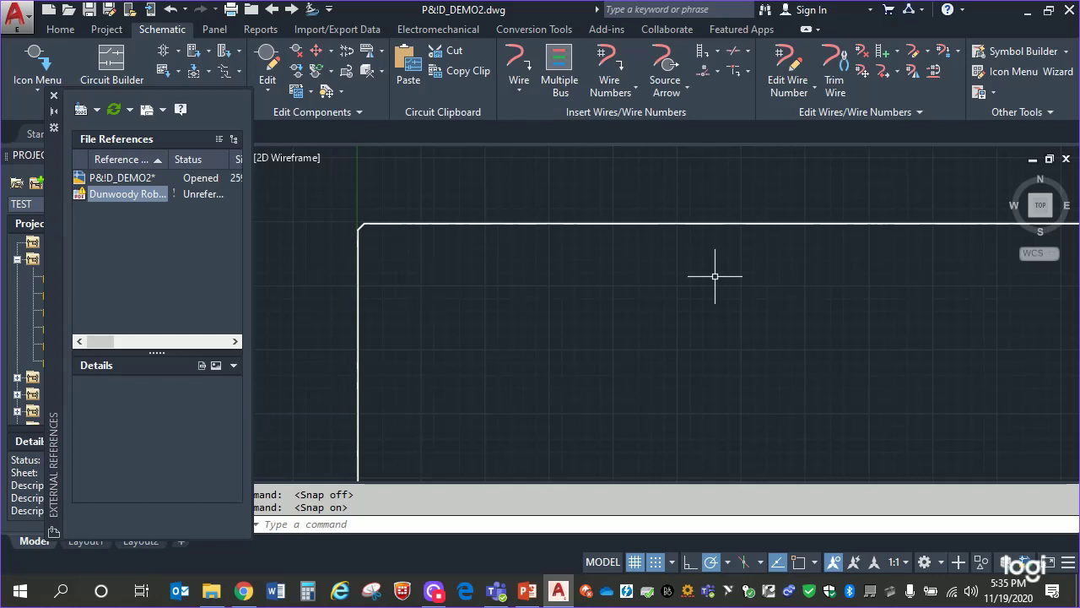
scroll(691, 354, "down", 2)
mouse_move(699, 369)
middle_mouse_down()
mouse_move(545, 304)
mouse_move(590, 284)
middle_mouse_up()
left_click(54, 95)
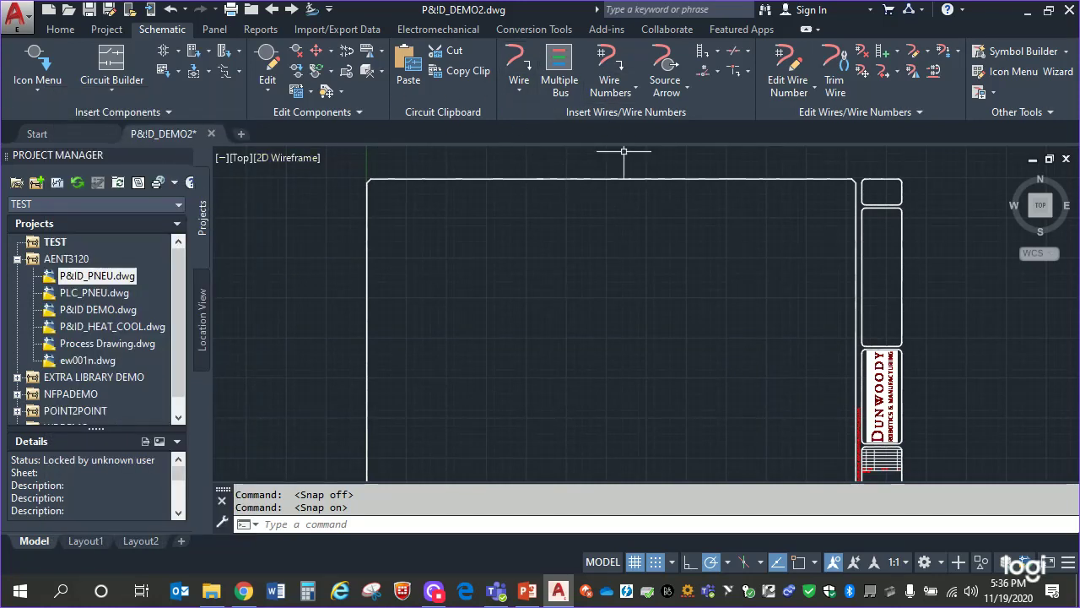
left_click(562, 65)
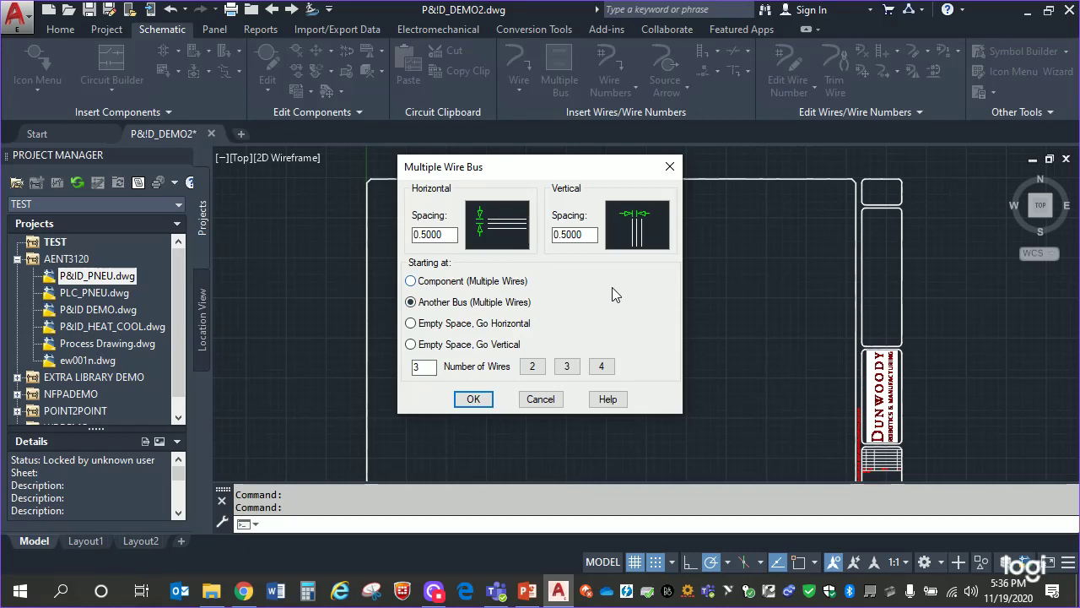
left_click(672, 168)
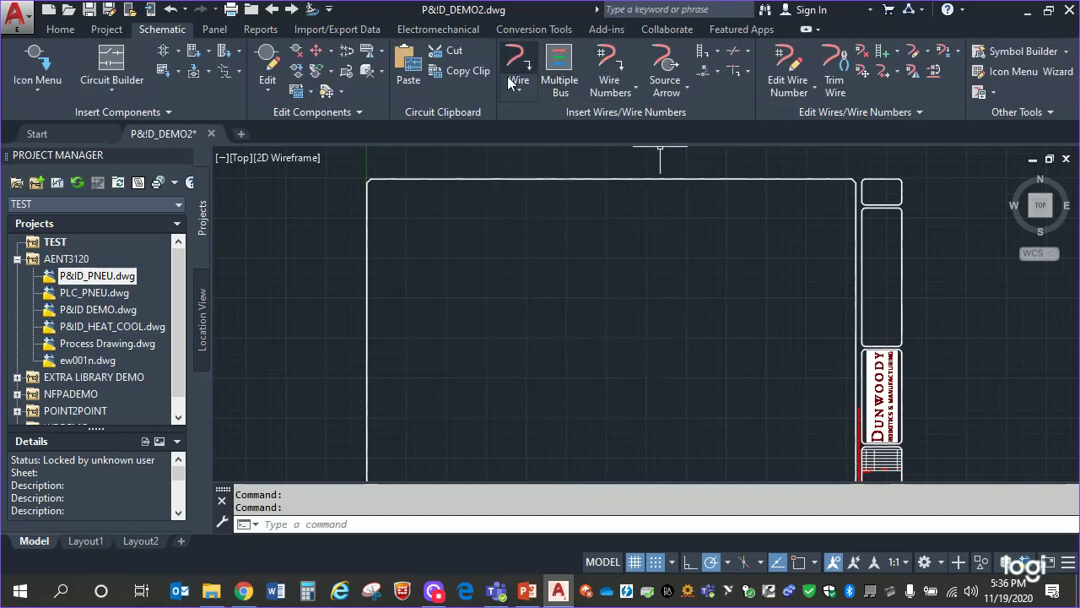
left_click(555, 82)
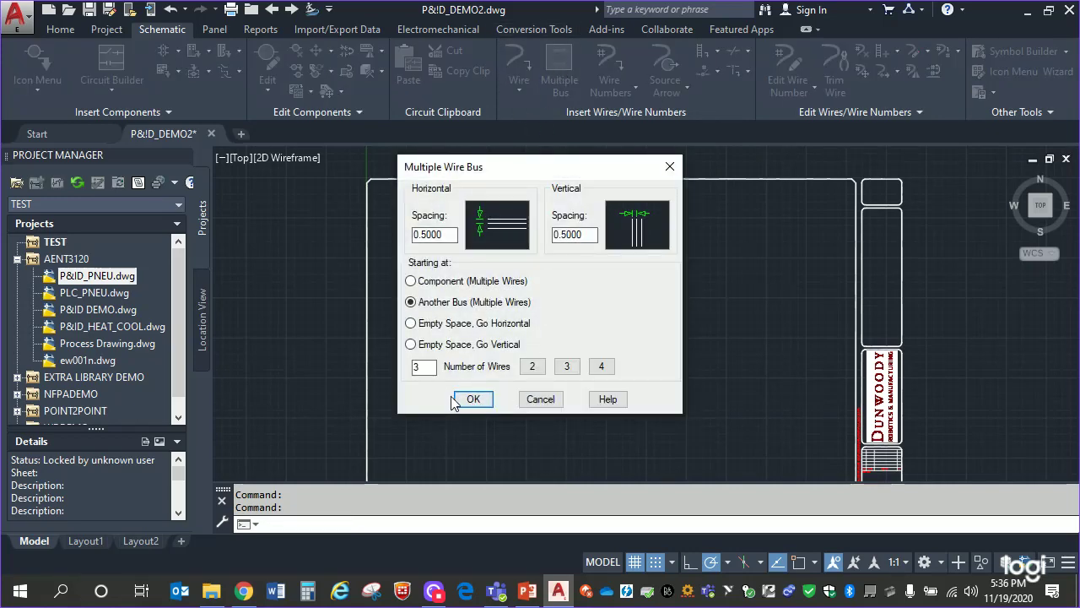
left_click(569, 369)
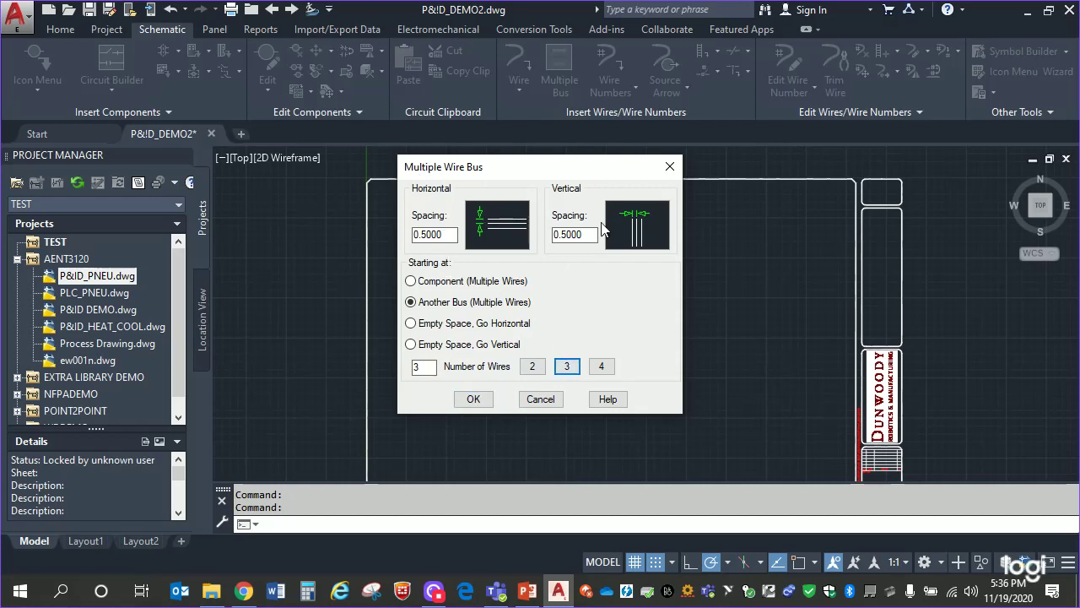
left_click(474, 400)
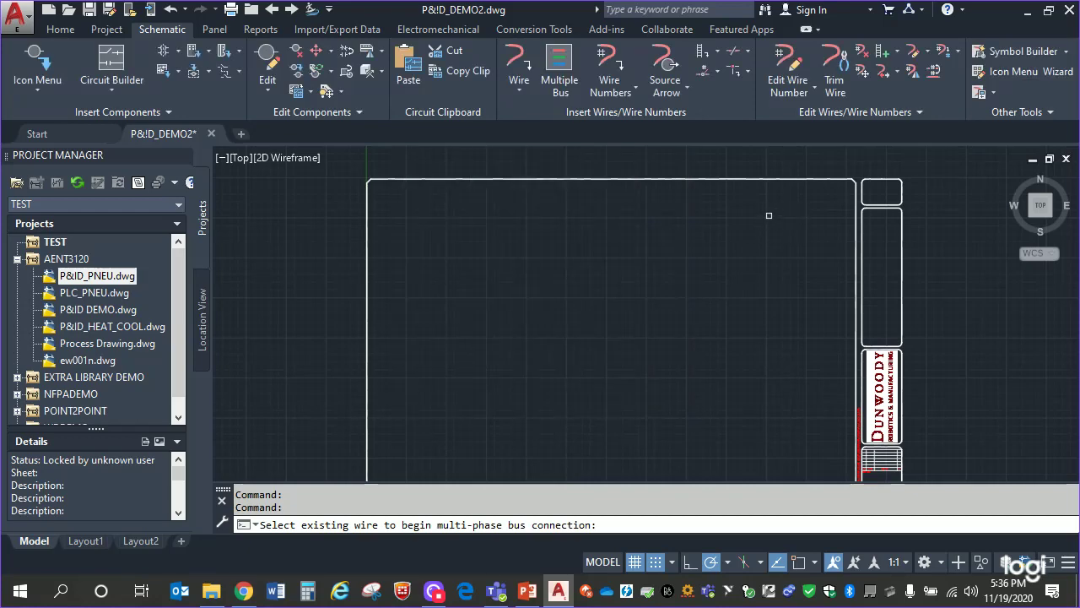
left_click(797, 218)
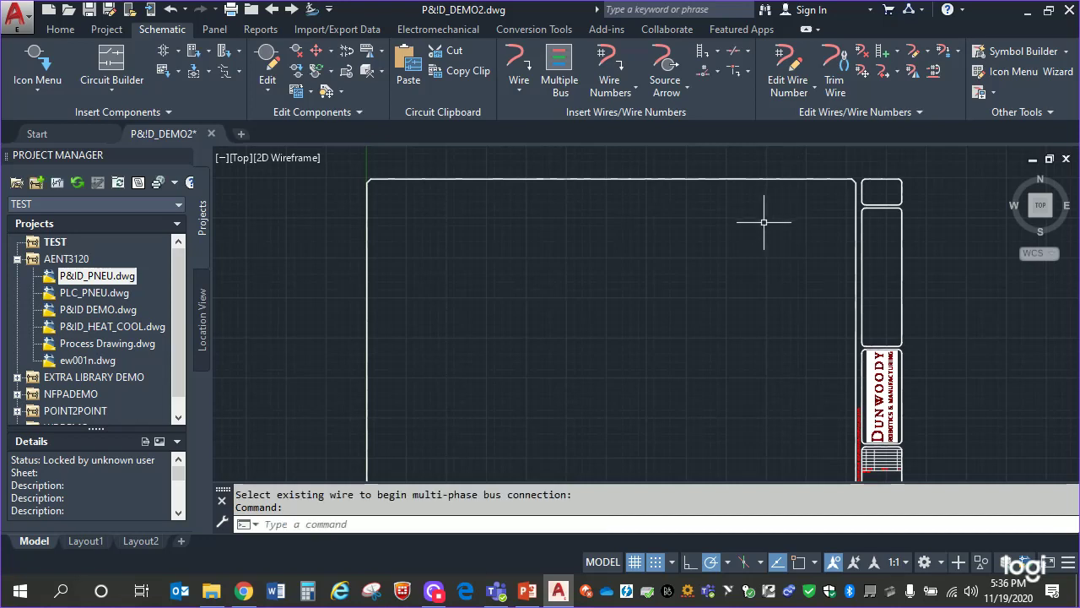
left_click_drag(793, 217, 661, 228)
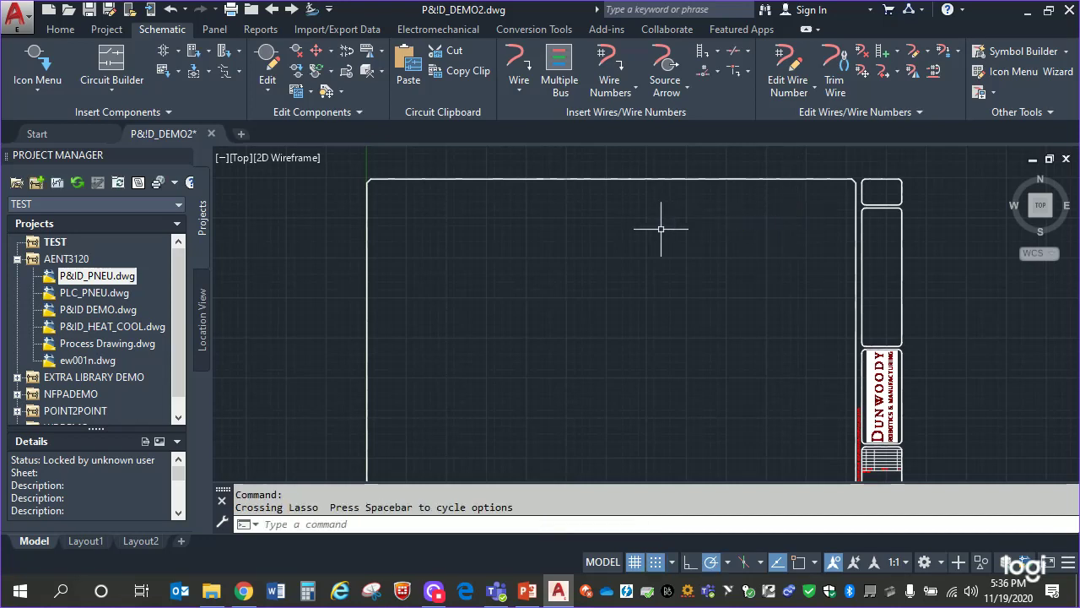
key("Escape")
key("Escape")
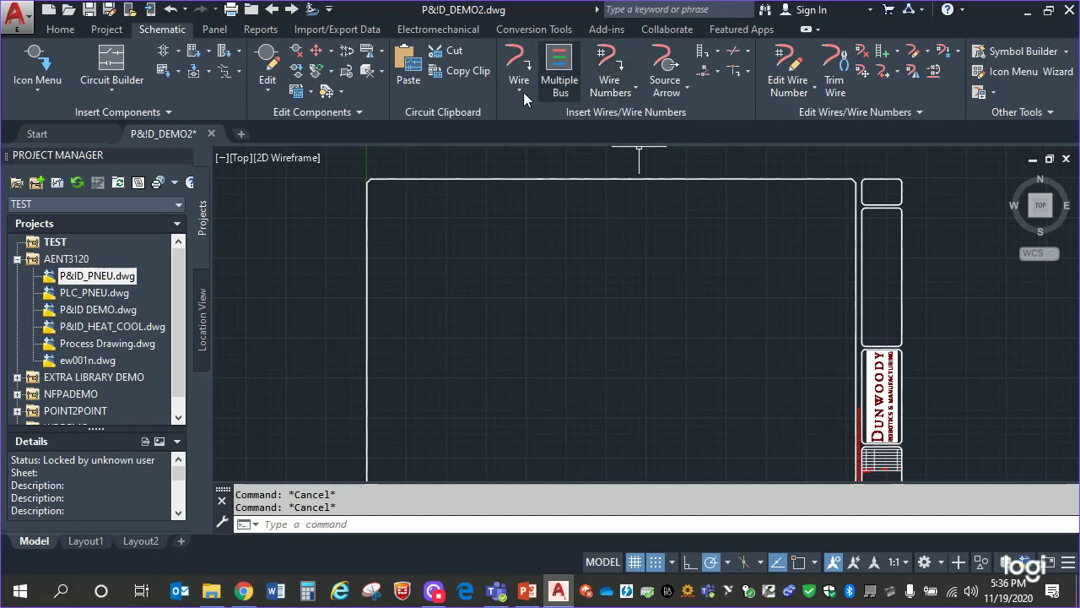
- Draw a horizontal three-wire bus from empty space at 0.5 spacing below the upper border, turning its end upward near the left border
left_click(560, 66)
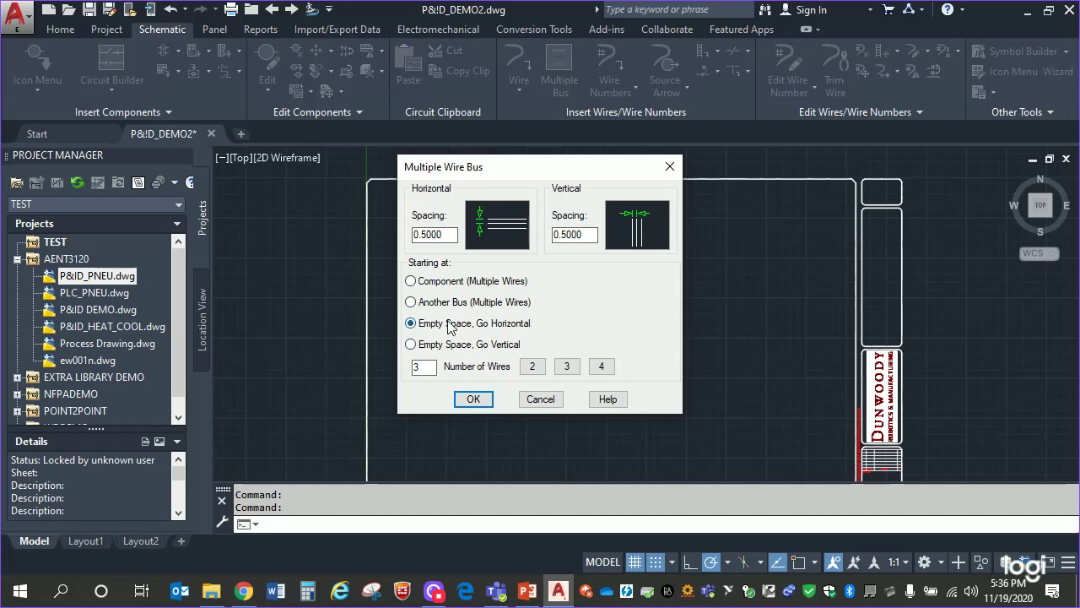
left_click(474, 400)
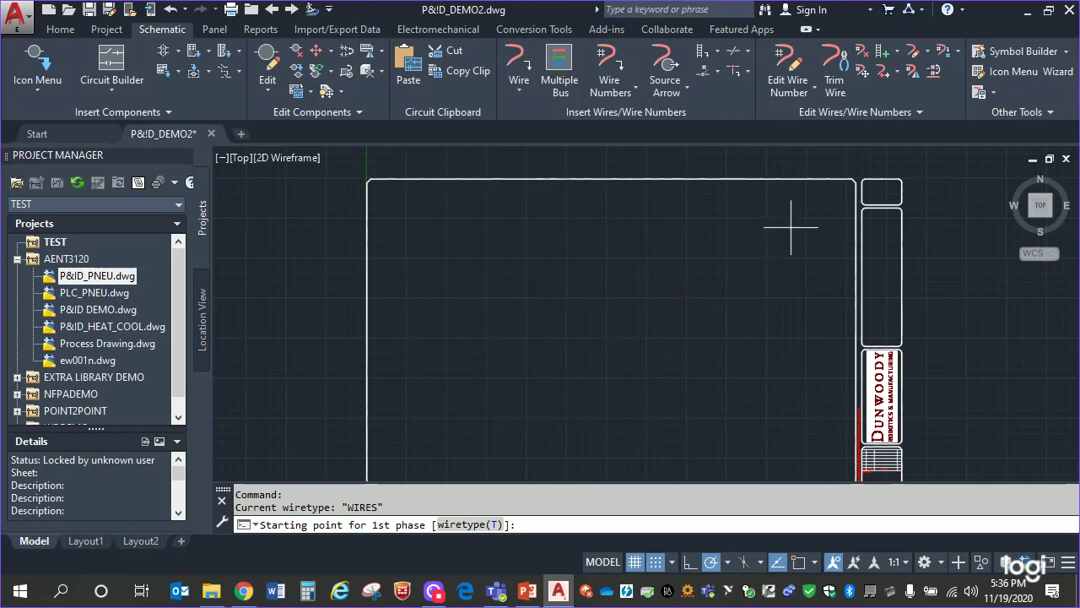
left_click(798, 217)
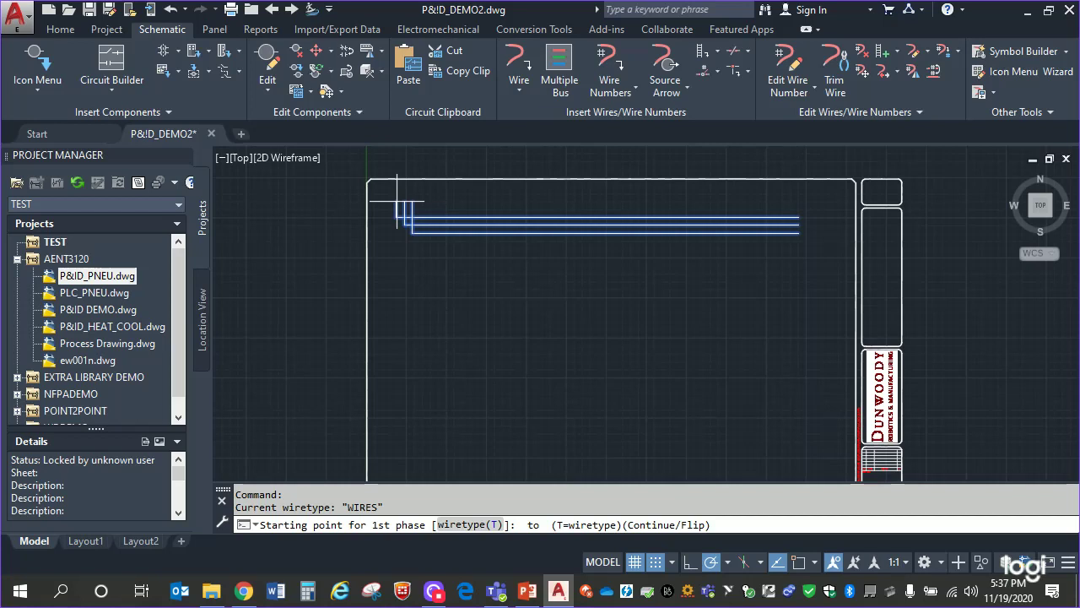
left_click(397, 200)
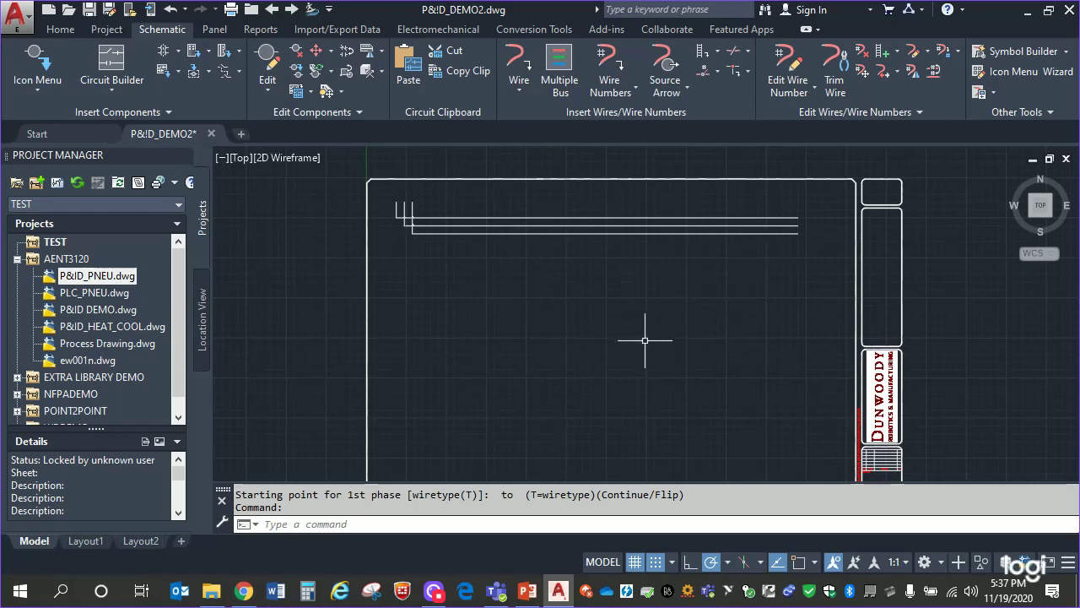
- Insert a reference-only Arrow Tail - Up at the upper end of the leftmost bus wire, with the description HOT
scroll(637, 339, "up", 2)
middle_click_drag(615, 329, 687, 512)
scroll(557, 404, "up", 2)
middle_click_drag(433, 386, 817, 414)
scroll(701, 369, "up", 4)
middle_click_drag(701, 369, 625, 306)
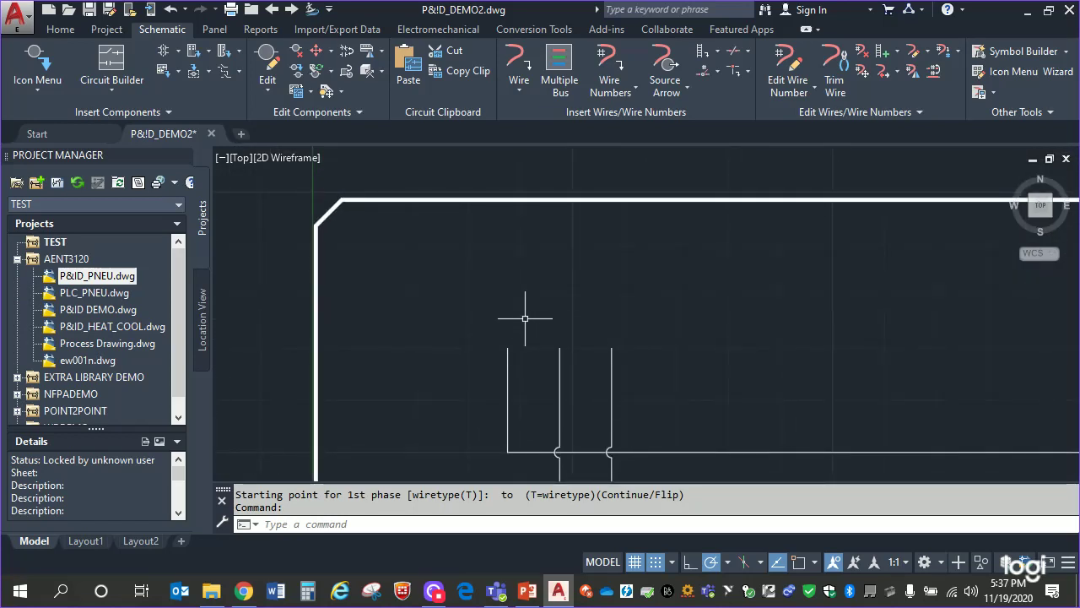
scroll(514, 304, "up", 2)
scroll(506, 337, "down", 2)
mouse_move(495, 354)
middle_mouse_down()
mouse_move(391, 246)
mouse_move(415, 289)
middle_mouse_up()
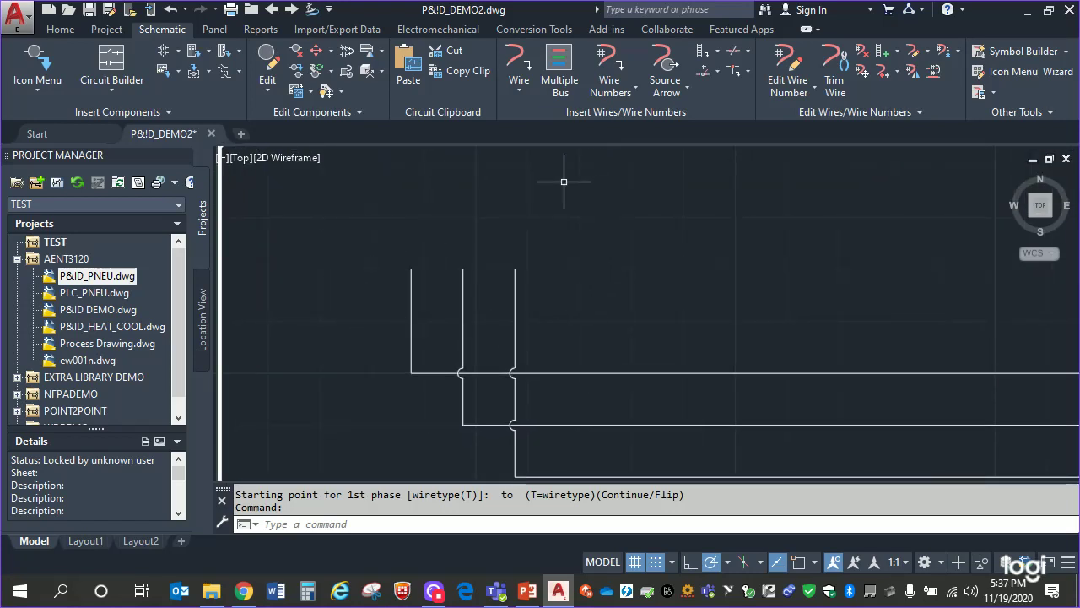
left_click(679, 90)
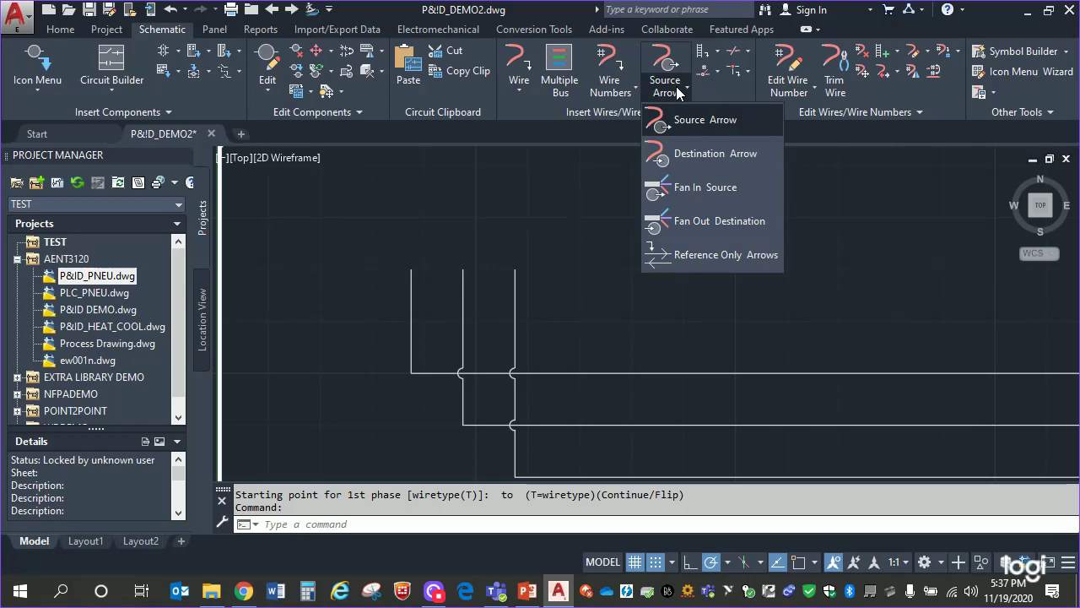
left_click(722, 254)
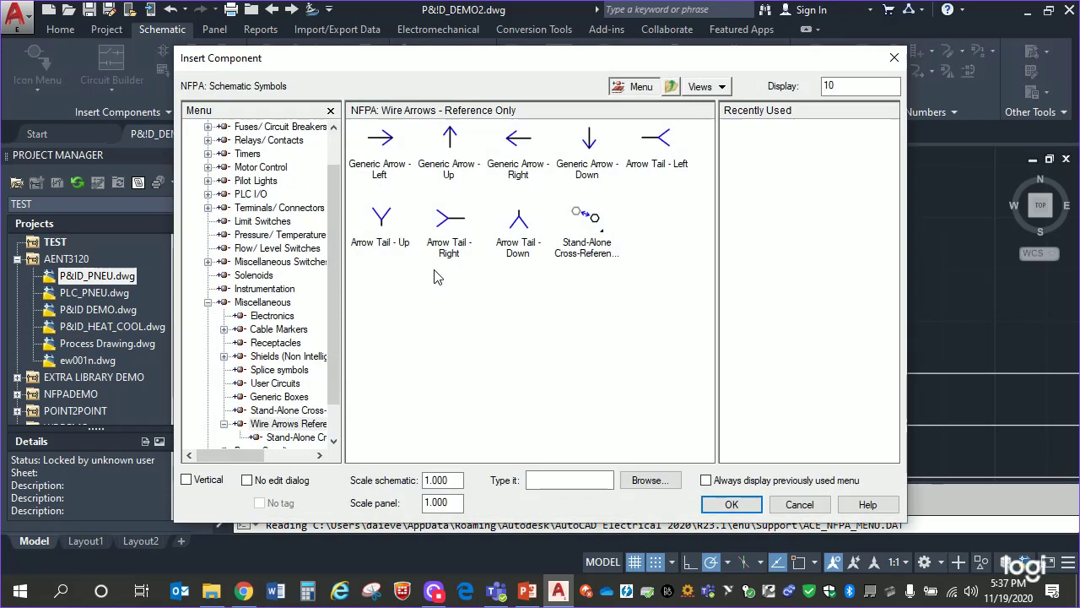
left_click(381, 221)
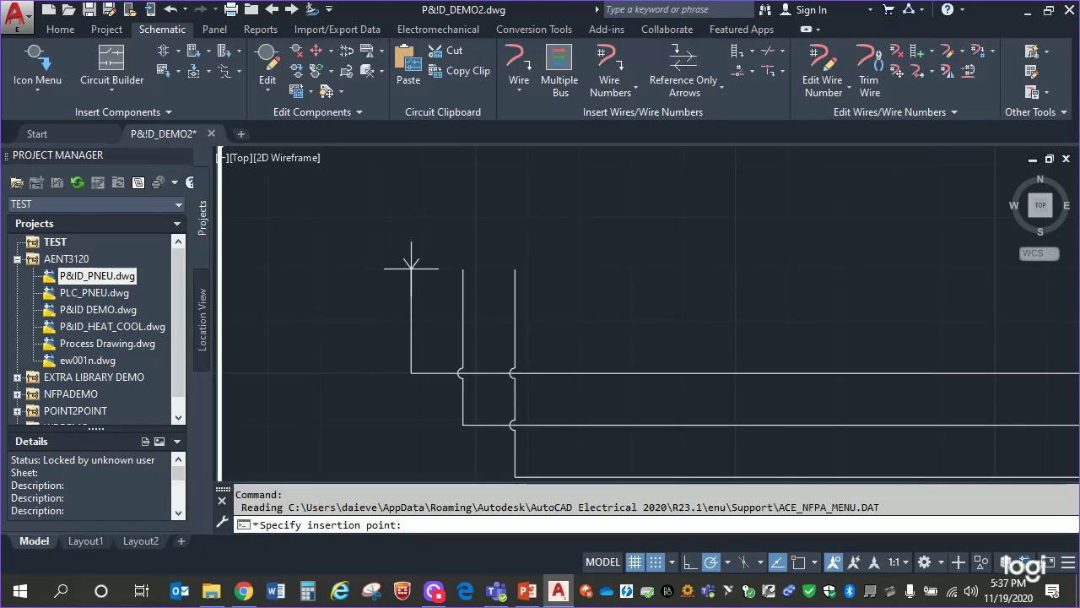
left_click(411, 267)
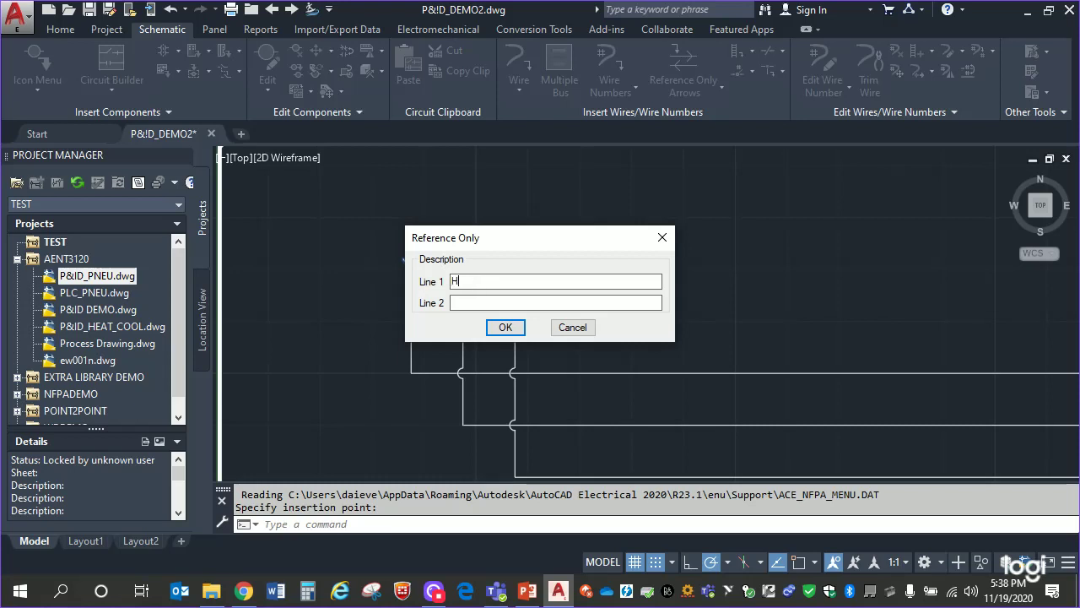
left_click(506, 326)
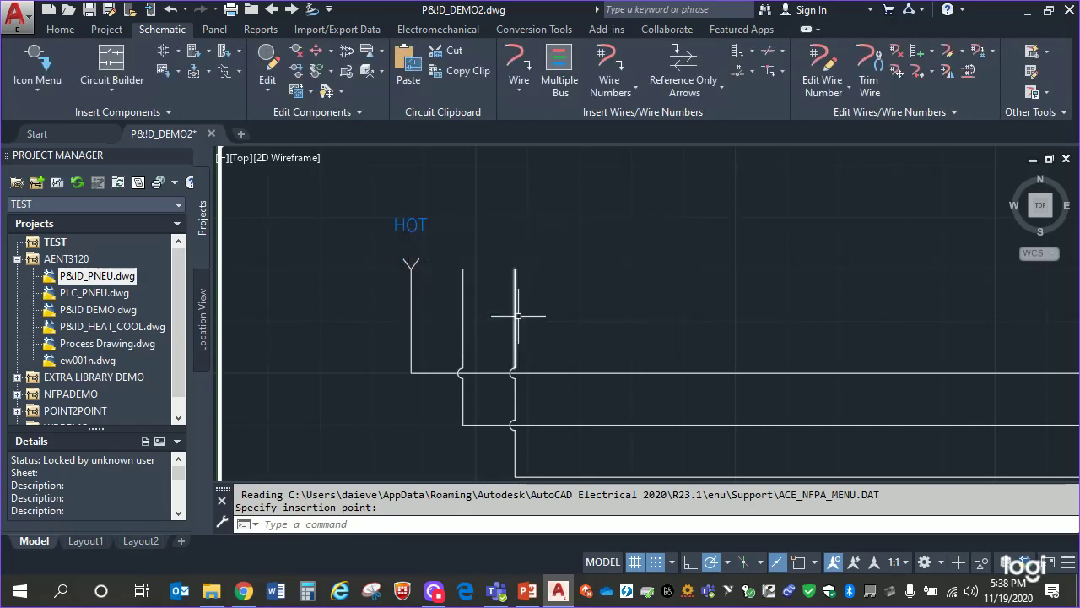
- Insert a reference-only Arrow Tail - Up at the upper end of the middle bus wire, with the description COLD
left_click(720, 86)
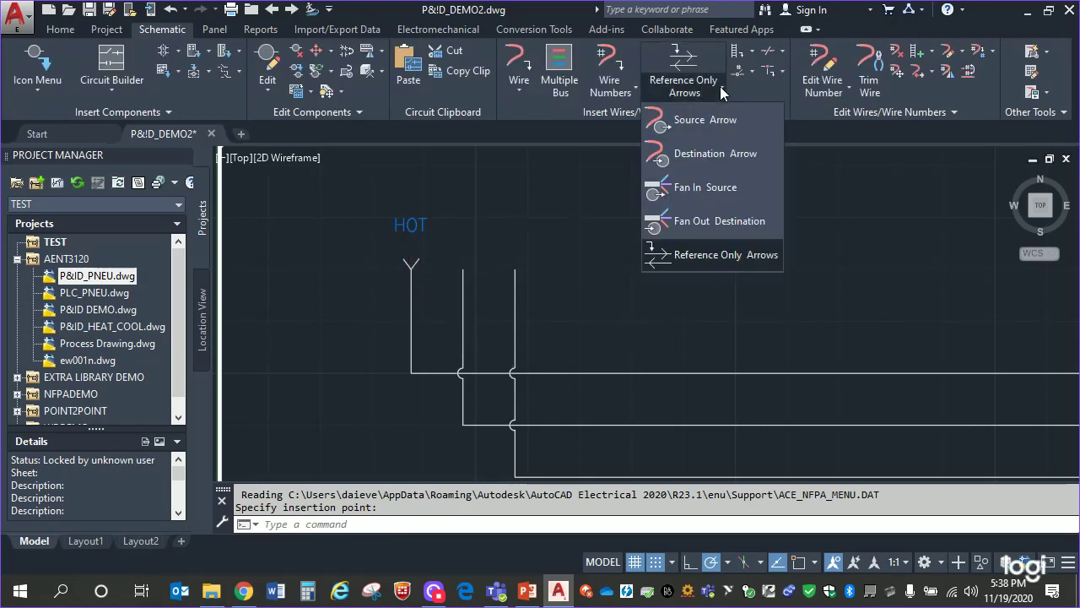
left_click(707, 257)
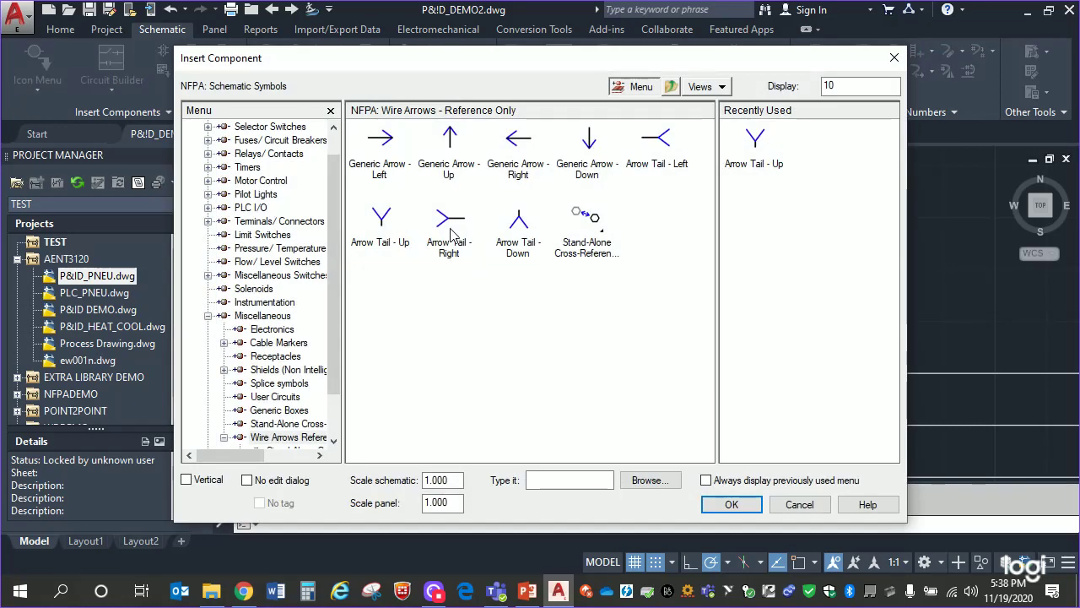
left_click(390, 223)
left_click(465, 270)
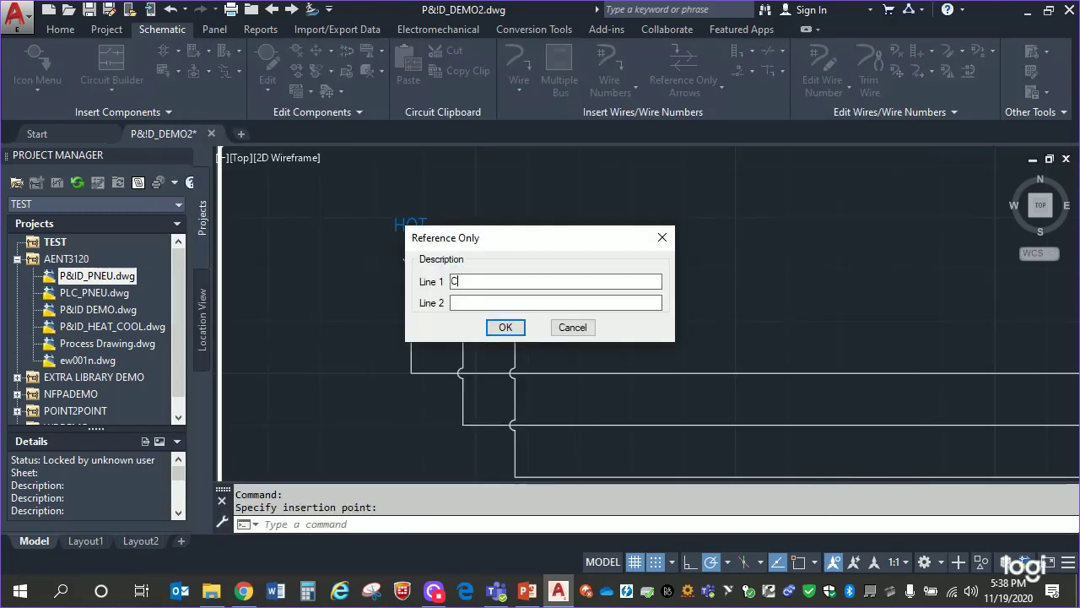
left_click(516, 328)
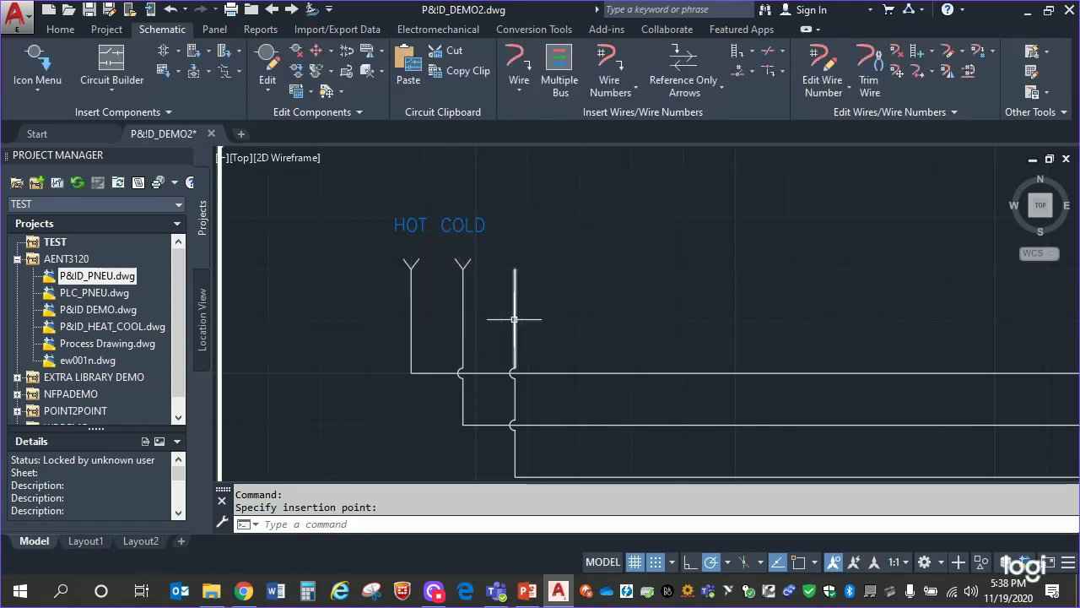
- Insert a reference-only Arrow Tail - Up at the upper end of the rightmost bus wire, with the description STEAM
left_click(720, 86)
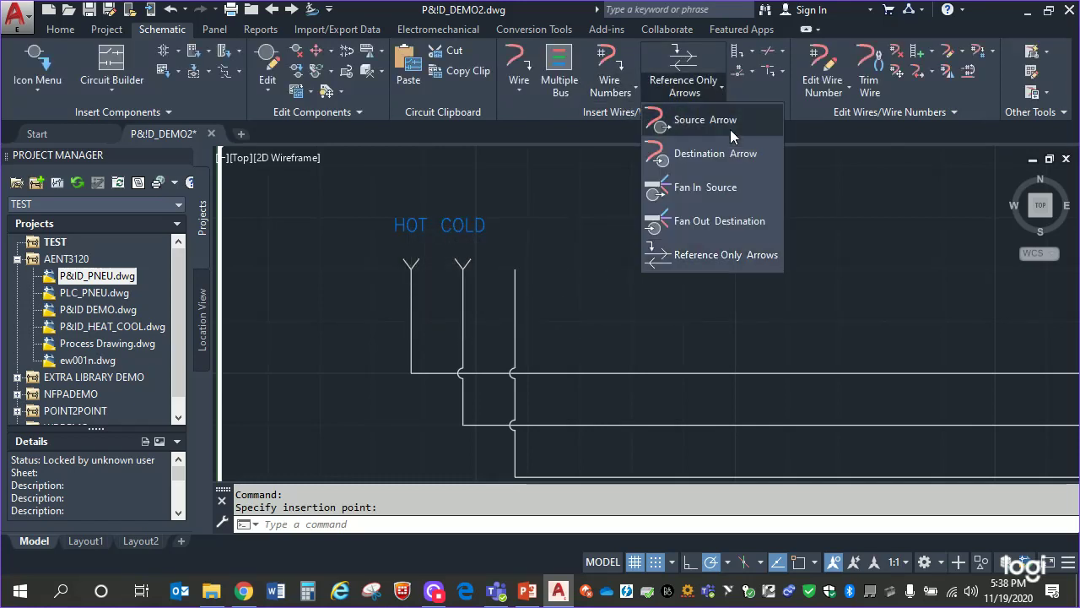
left_click(709, 255)
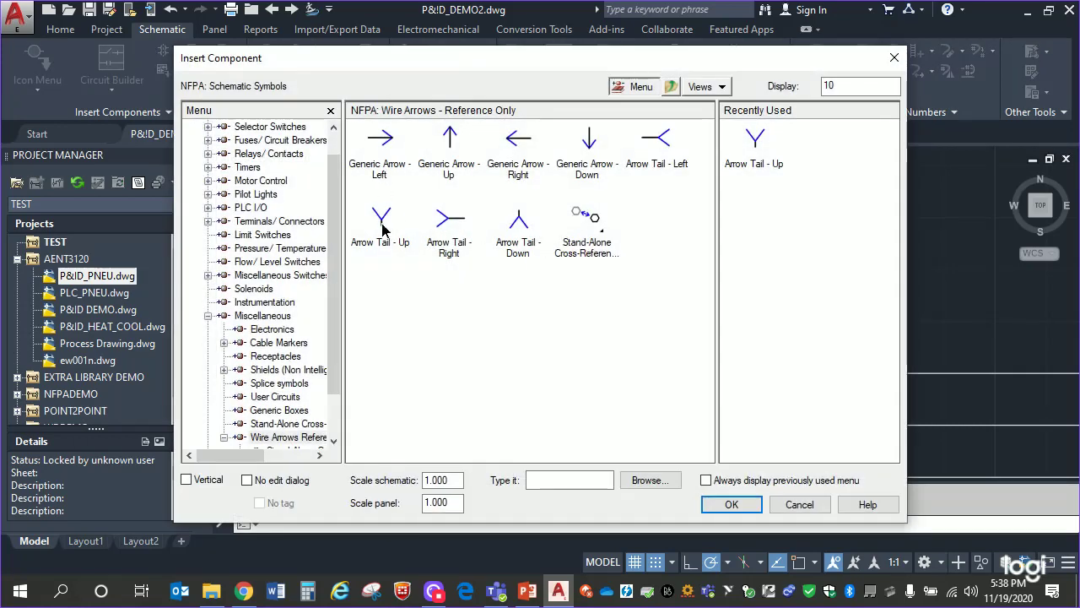
left_click(380, 221)
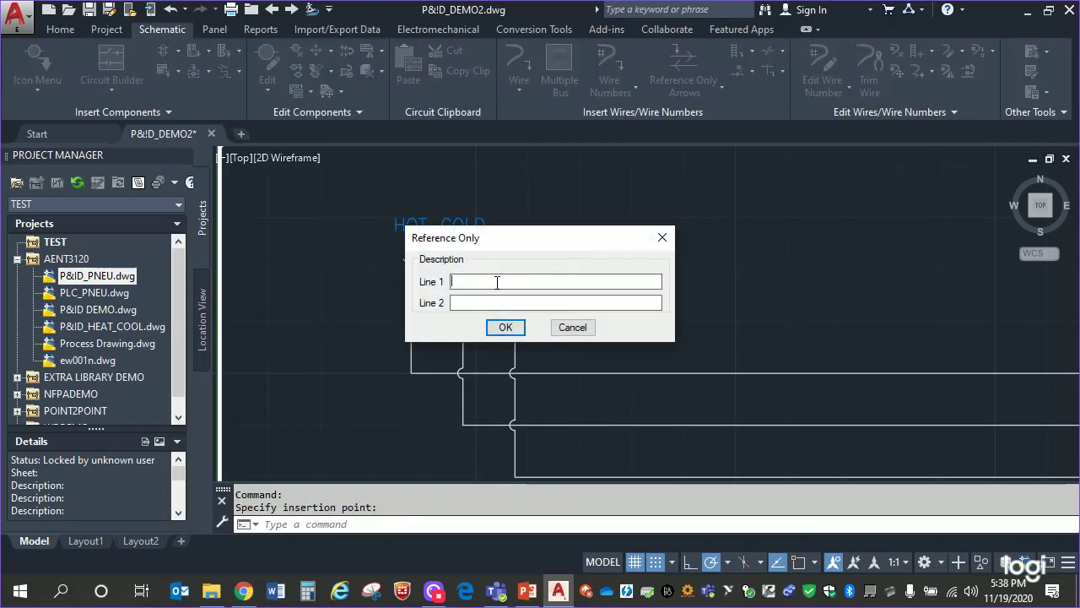
type("TEAM")
left_click(511, 327)
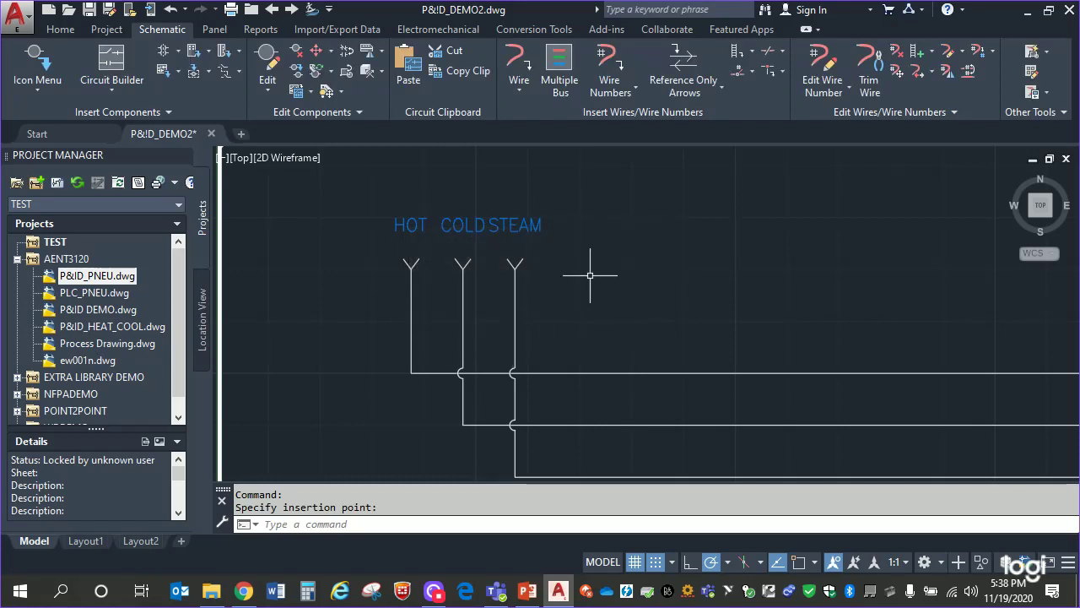
- Move the HOT and STEAM labels up and slightly right, so they sit staggered above the COLD label
left_click(413, 229)
left_click(394, 229)
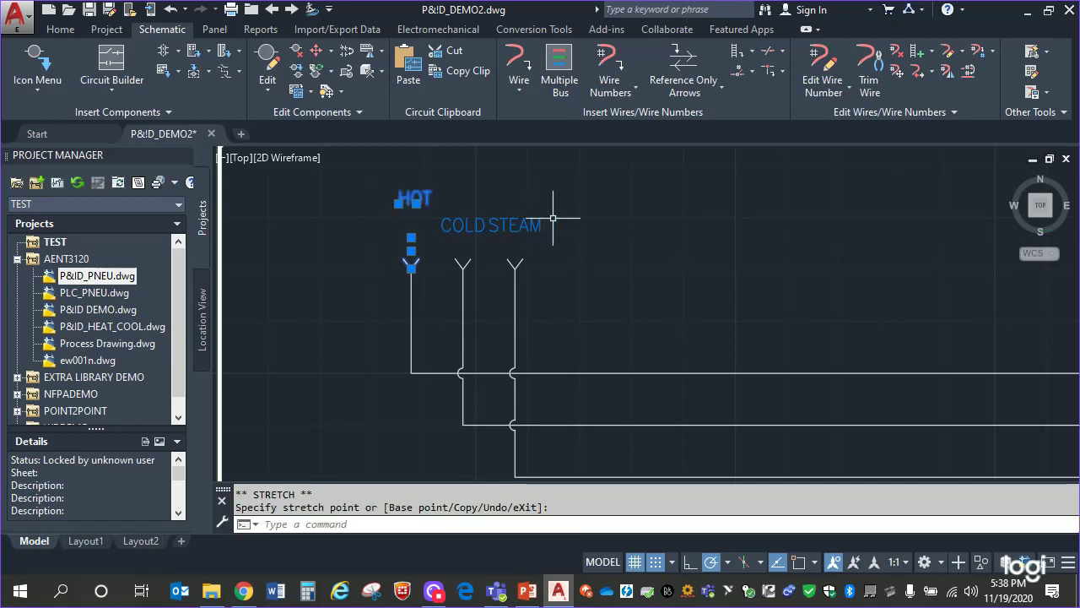
left_click(494, 226)
left_click(507, 227)
left_click(489, 227)
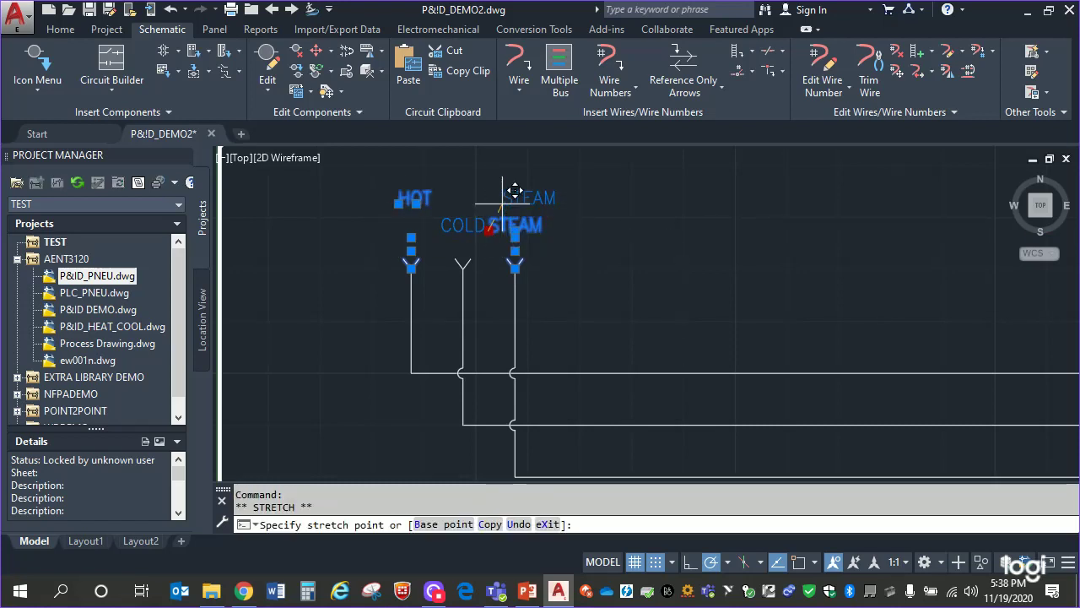
left_click(514, 191)
left_click(666, 307)
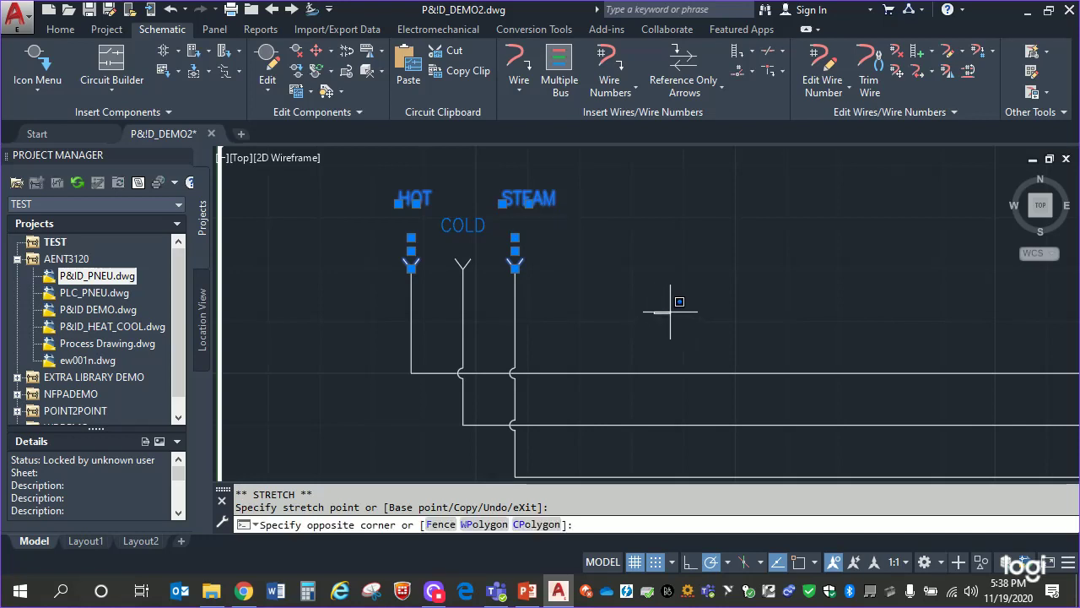
key("Escape")
key("Escape")
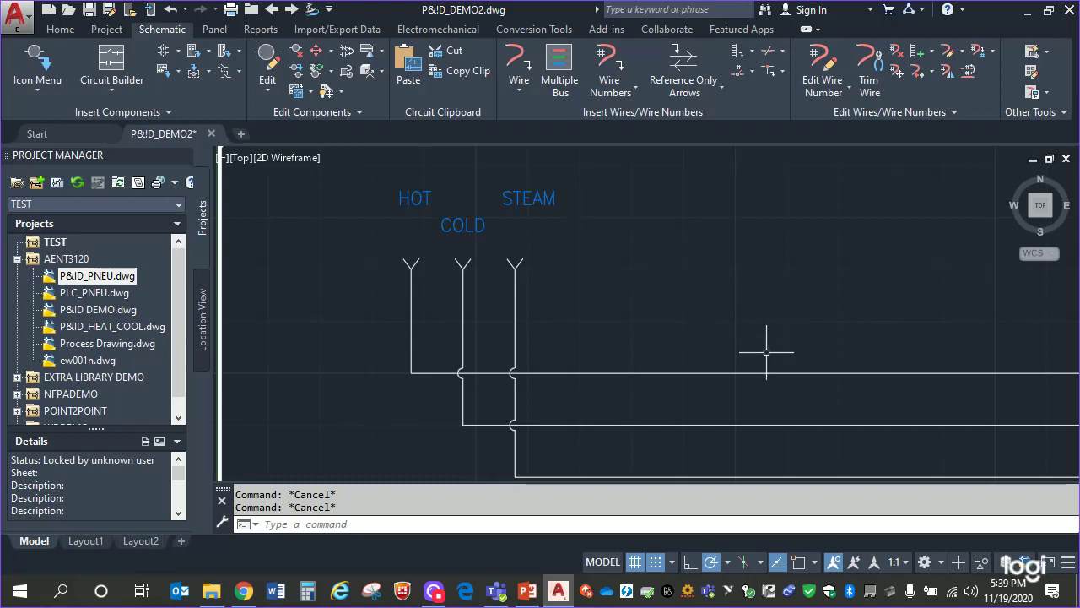
- Open the P&ID component library and examine the diaphragm actuator, check valve, pressure regulator, relief valve and plug valve symbols
scroll(766, 342, "down", 5)
middle_click_drag(795, 379, 499, 285)
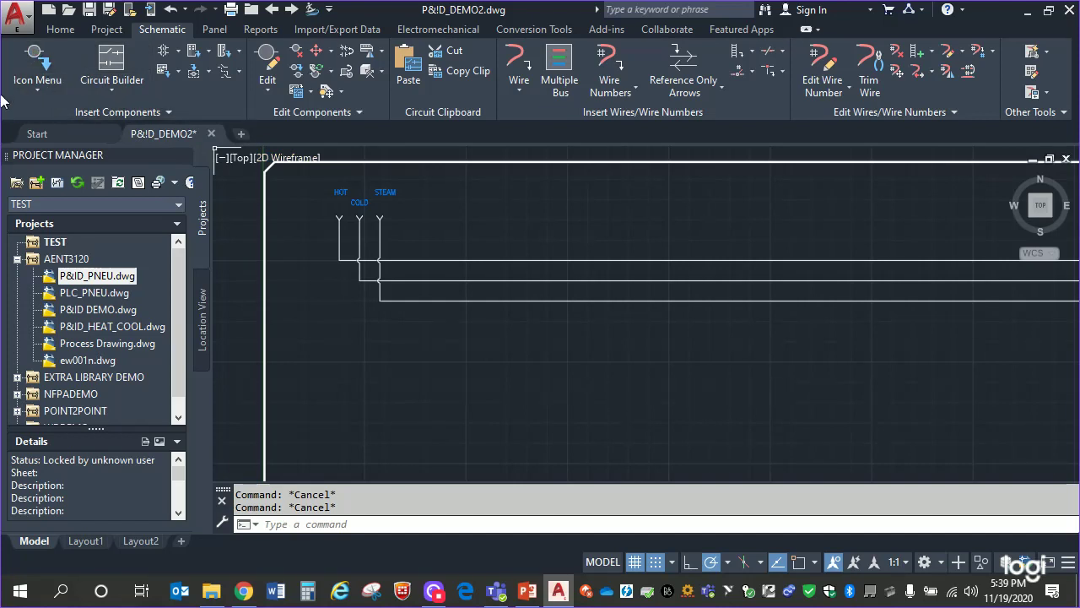
left_click(167, 112)
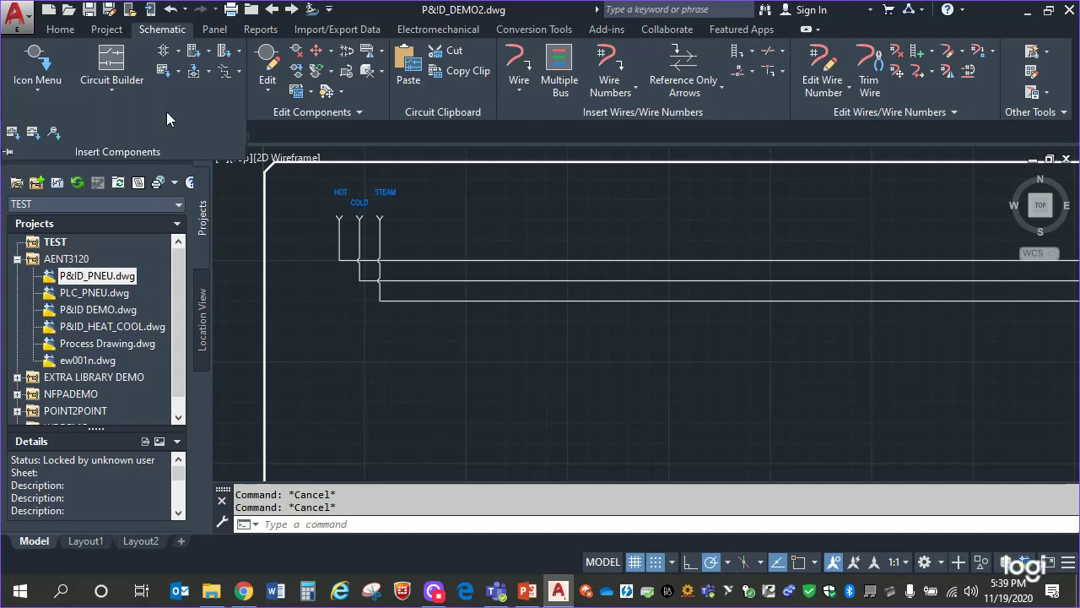
left_click(53, 135)
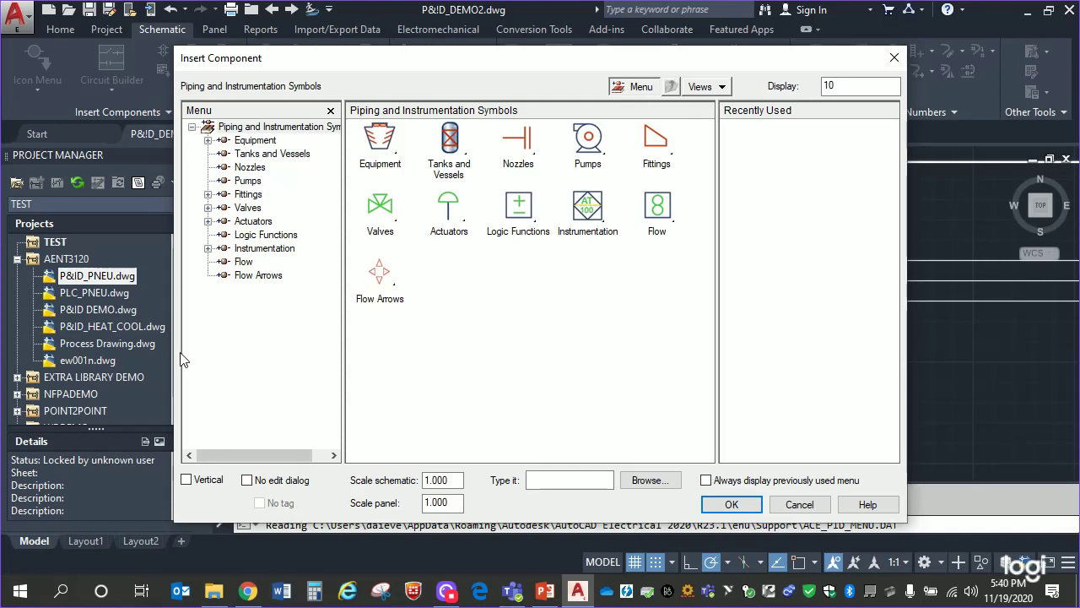
left_click(208, 207)
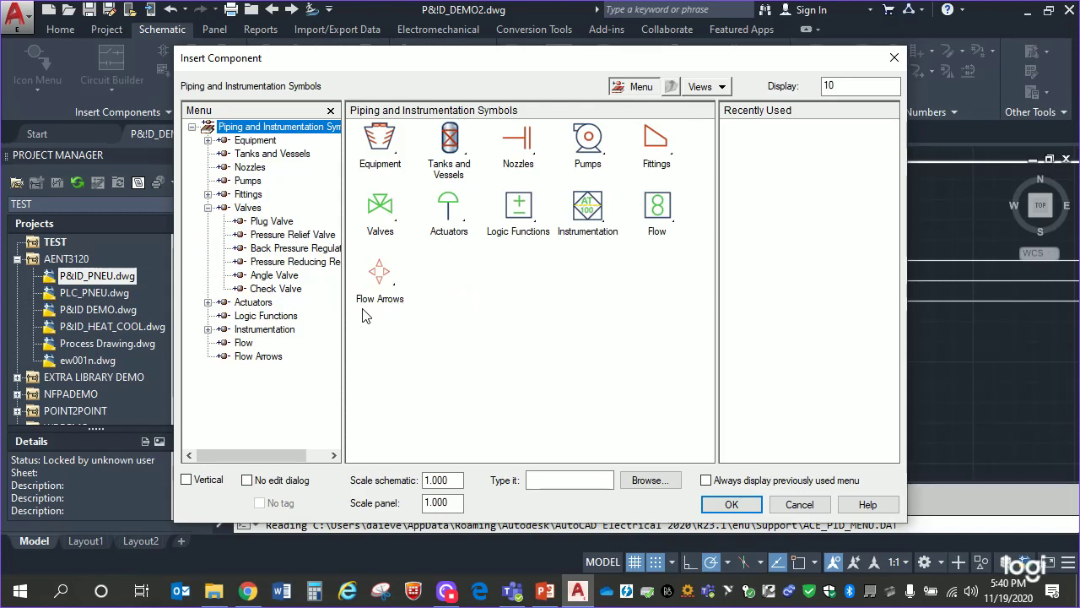
left_click(207, 302)
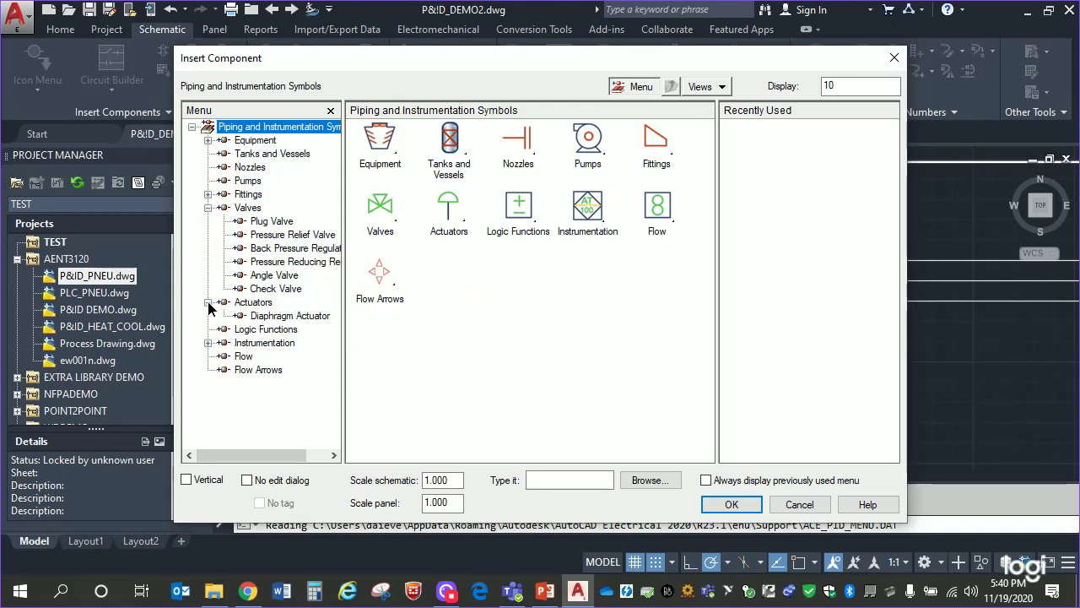
left_click(265, 317)
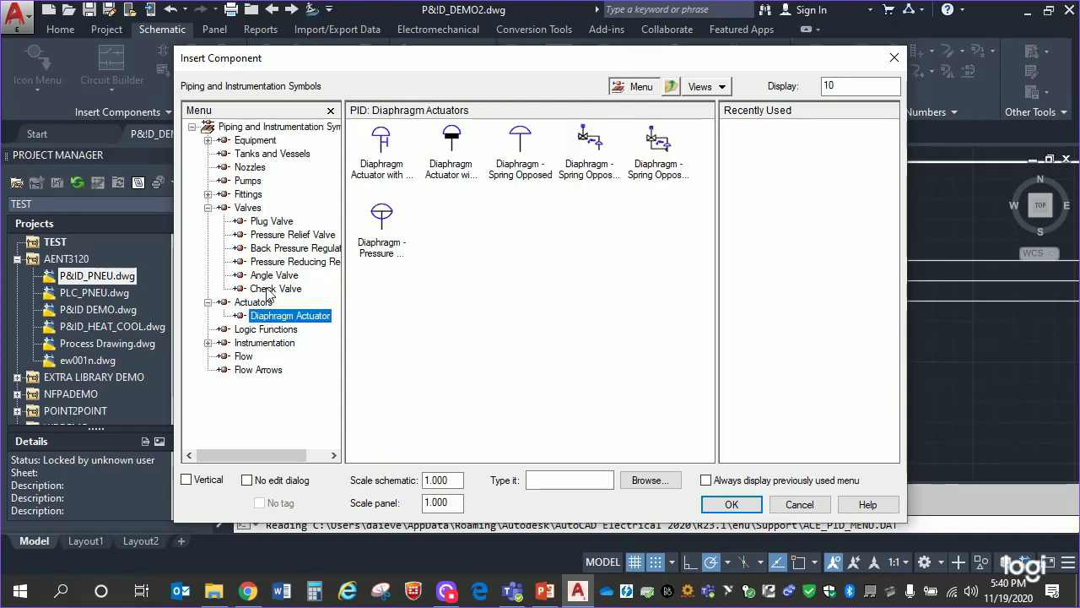
left_click(287, 276)
left_click(288, 289)
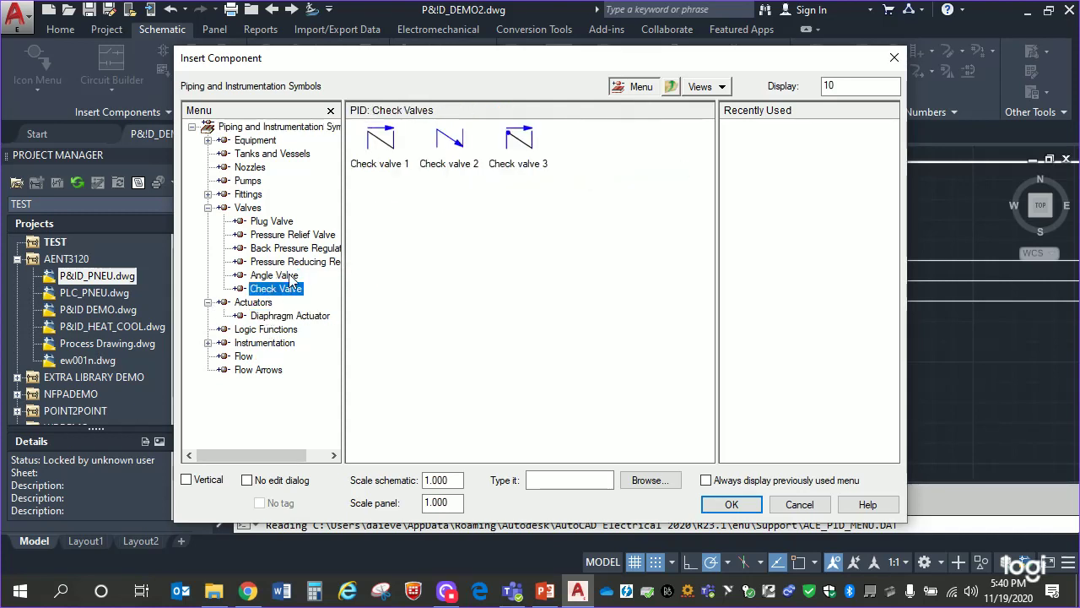
left_click(291, 263)
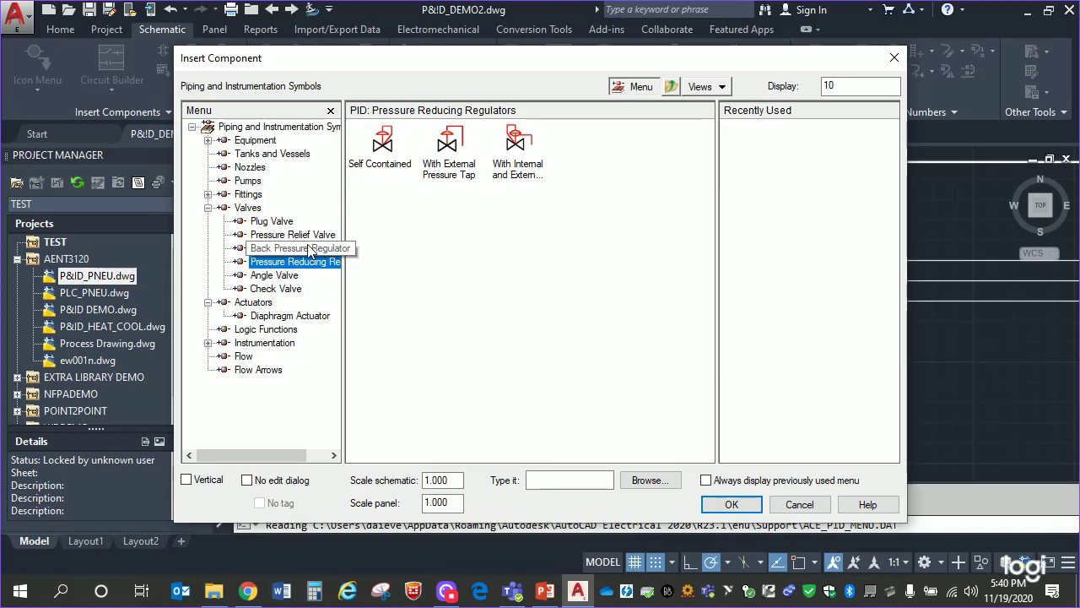
left_click(316, 248)
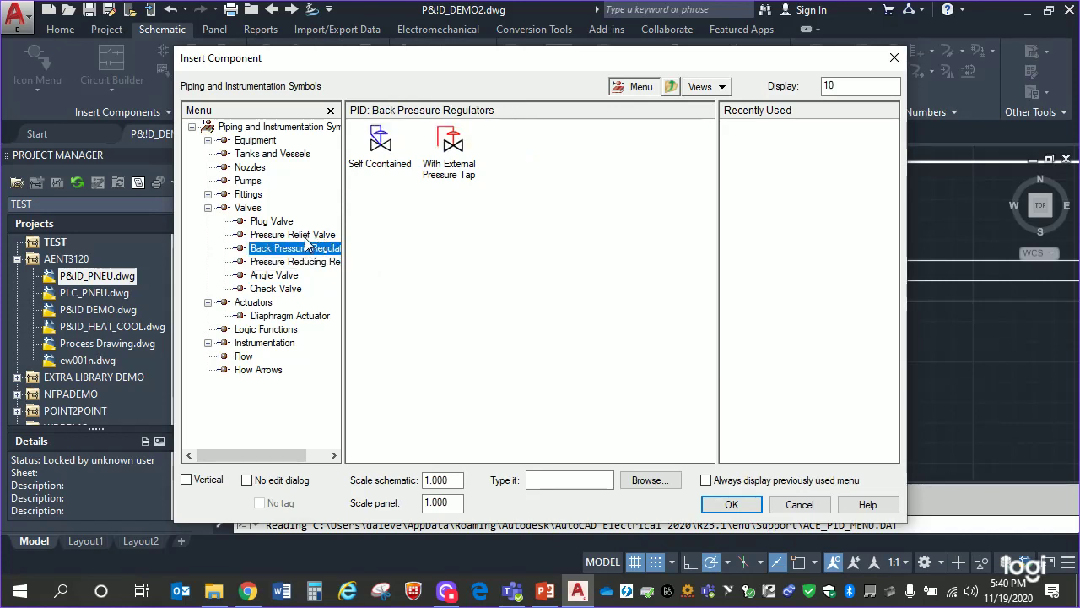
left_click(311, 236)
left_click(278, 221)
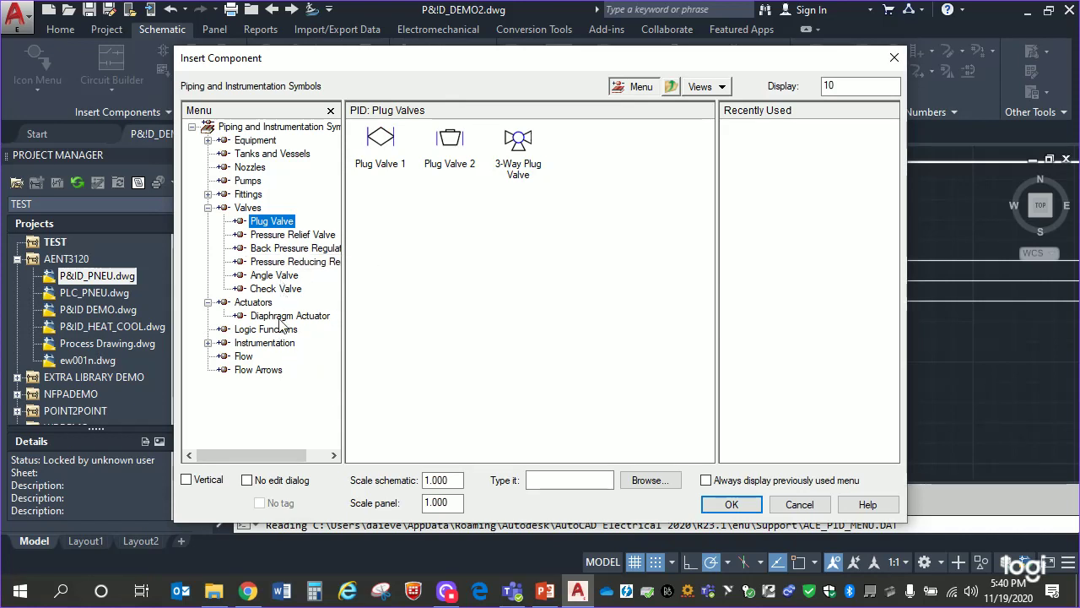
- Insert a horizontal Diaphragm Valve 2 from the P&ID valve symbols below the bus, keeping the default component data
left_click(247, 208)
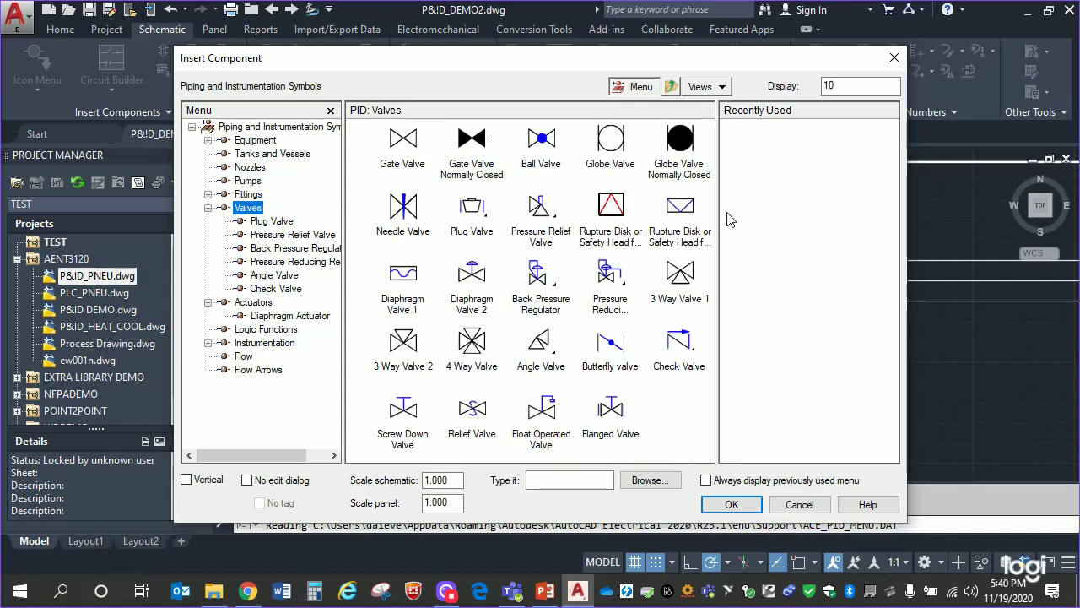
left_click(475, 277)
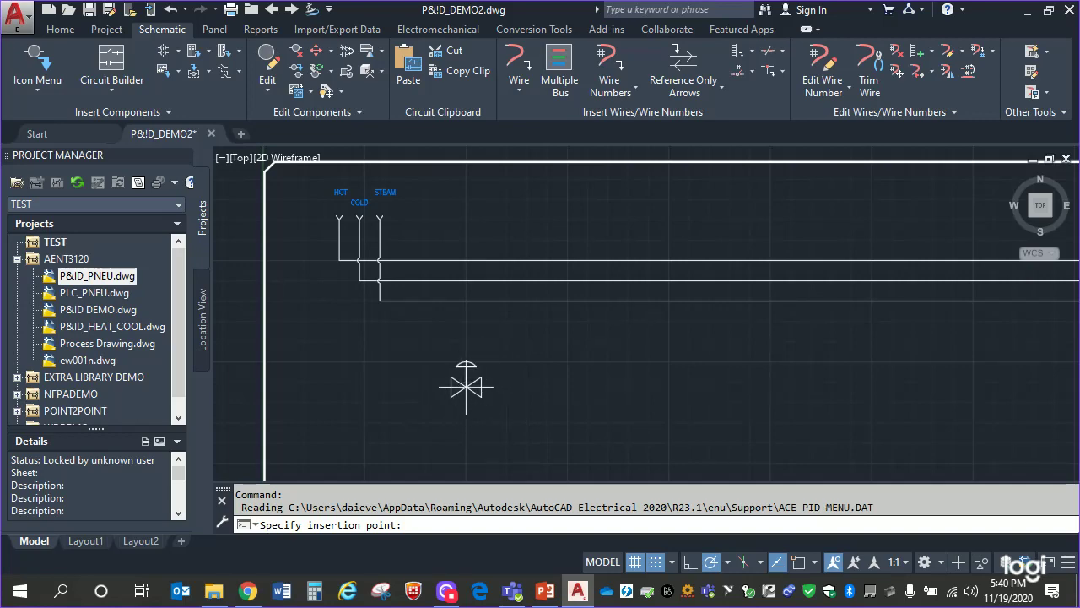
left_click(465, 387)
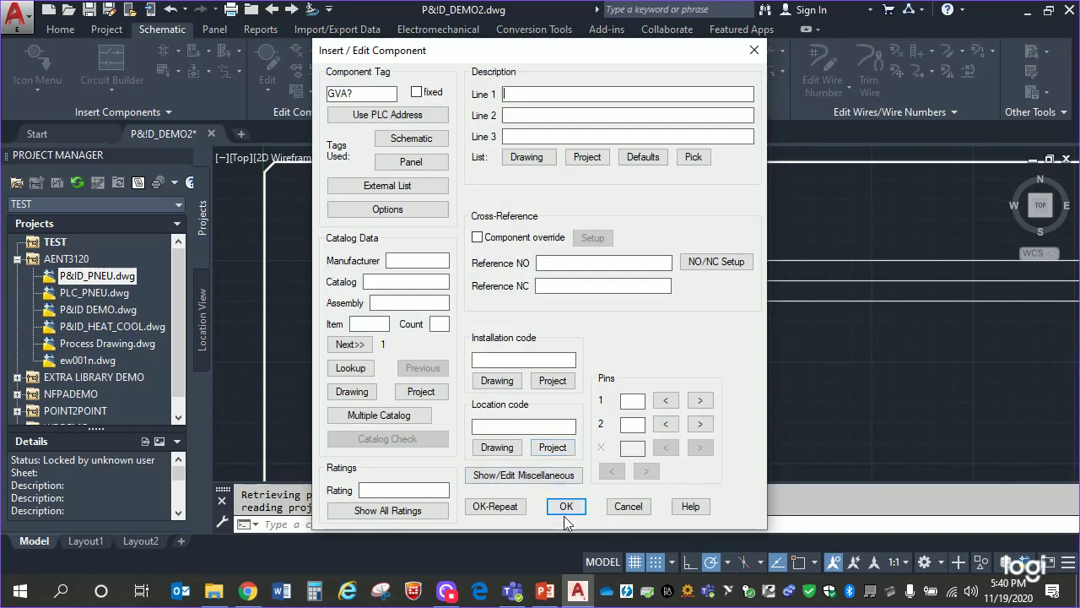
left_click(567, 507)
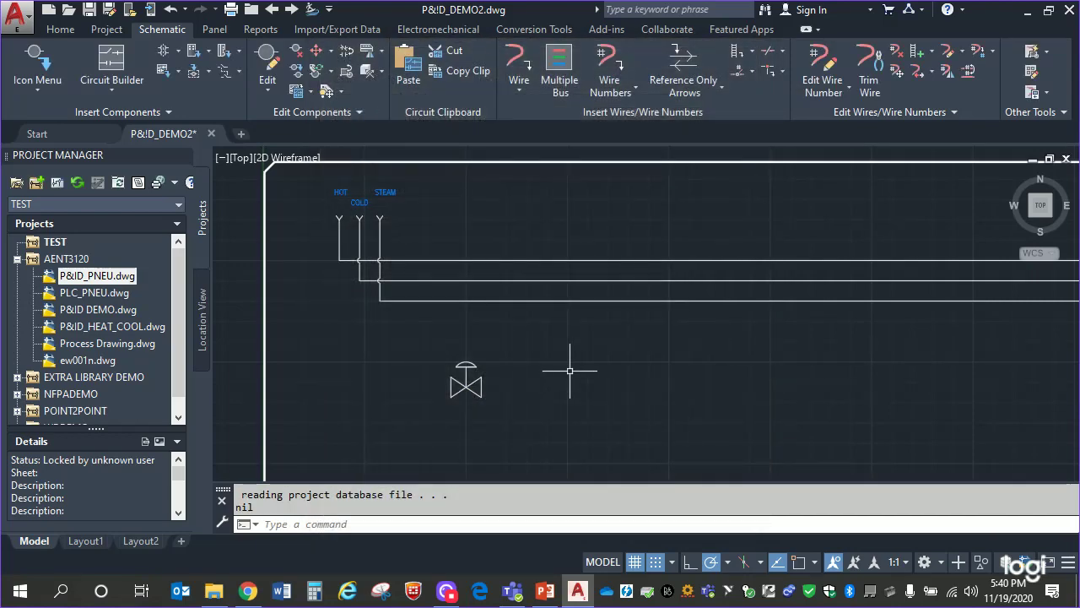
- Draw a vertical wire from the middle bus wire (COLD) down to the left connection of the diaphragm valve
scroll(576, 400, "down", 3)
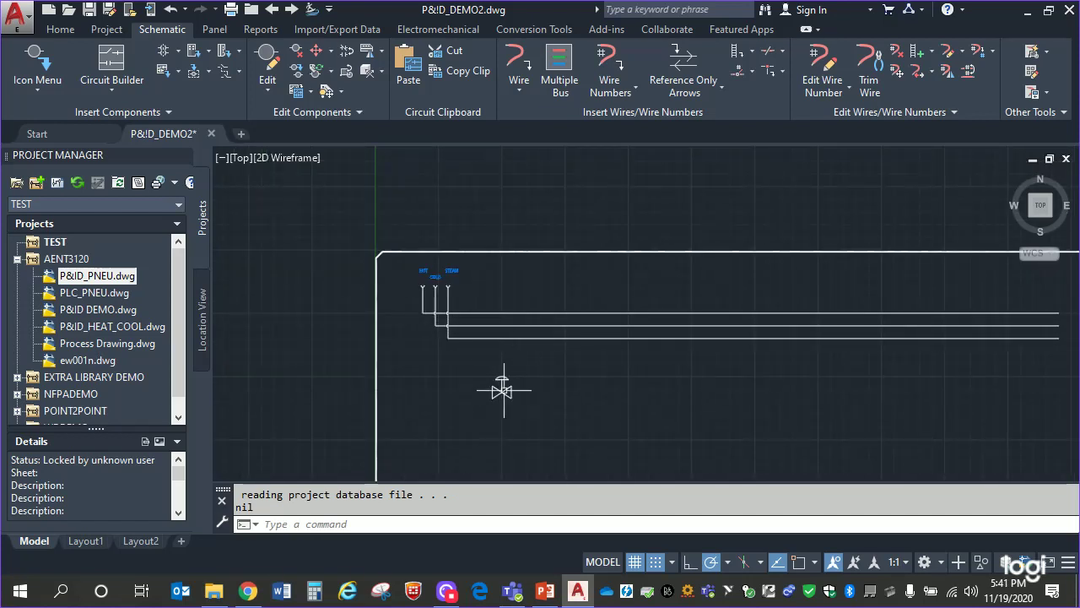
left_click(519, 91)
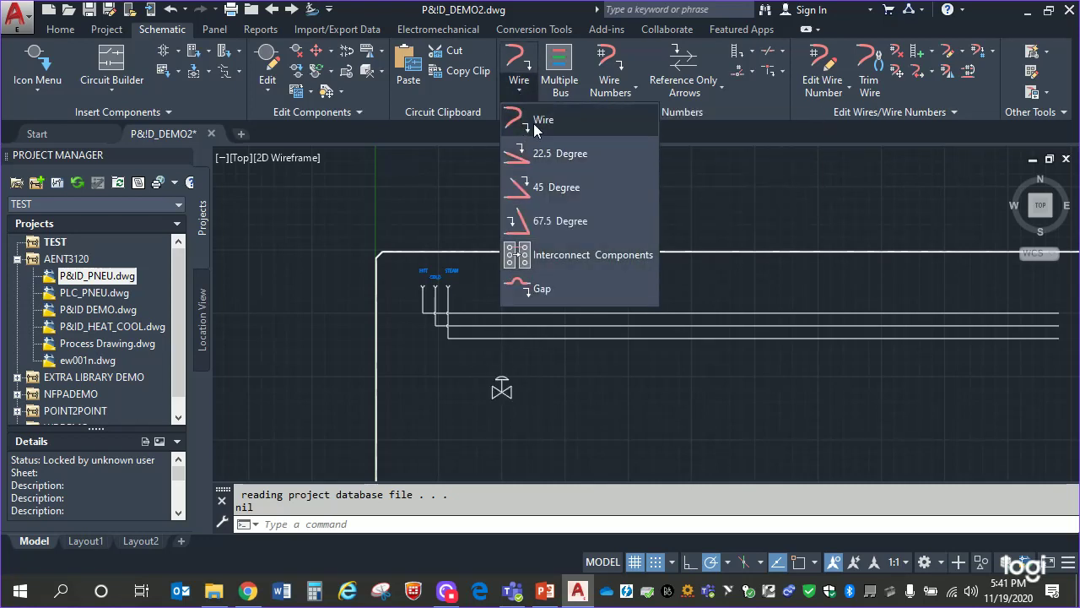
left_click(536, 123)
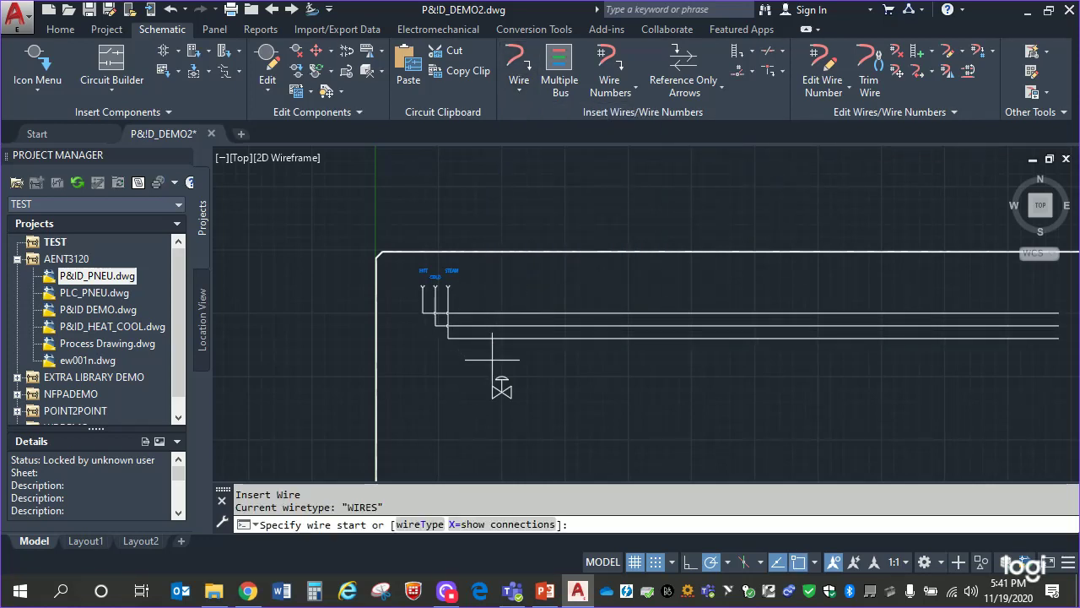
scroll(483, 371, "up", 2)
scroll(414, 281, "up", 2)
mouse_move(414, 281)
middle_mouse_down()
mouse_move(405, 425)
mouse_move(410, 253)
middle_mouse_up()
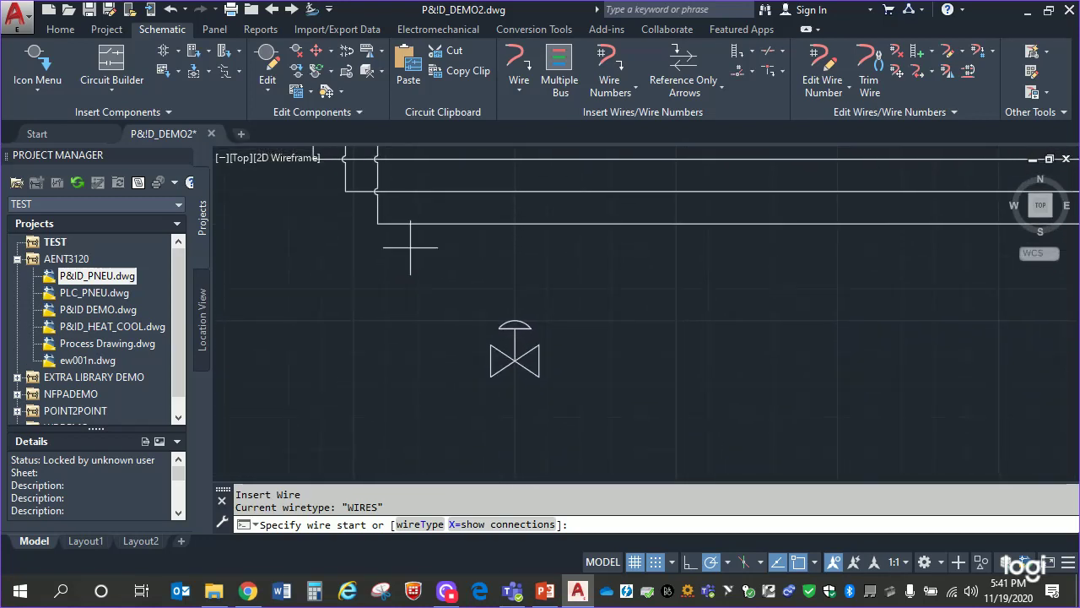
left_click(490, 191)
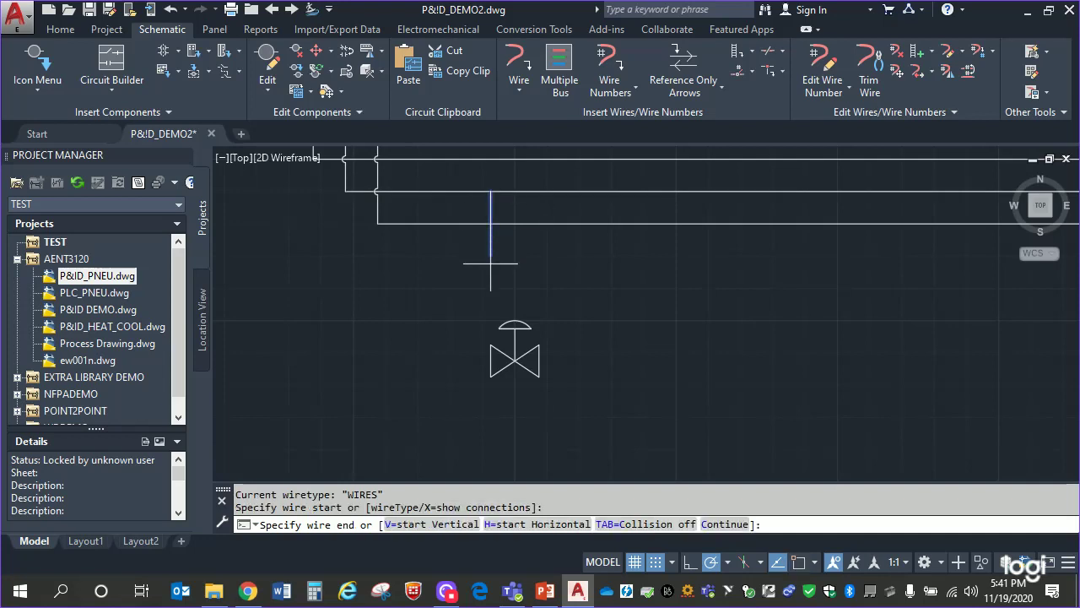
left_click(500, 360)
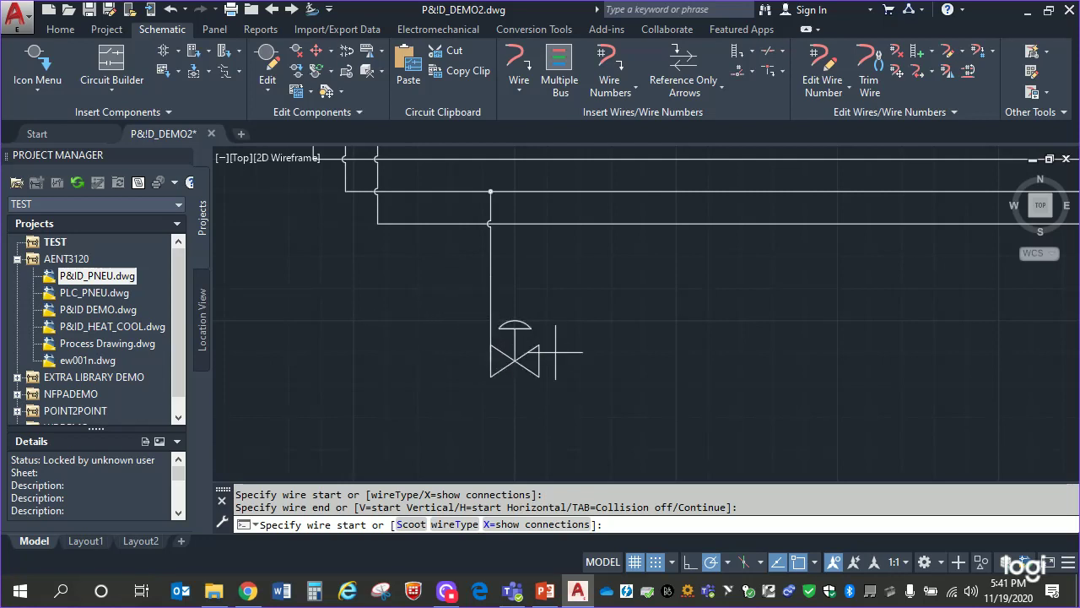
left_click(579, 400)
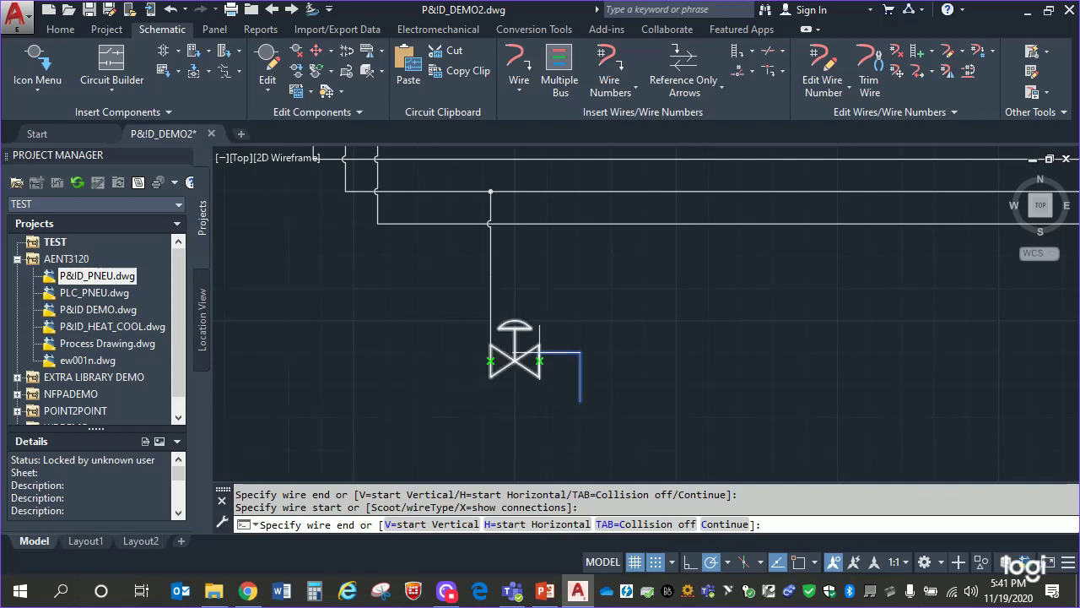
key("Escape")
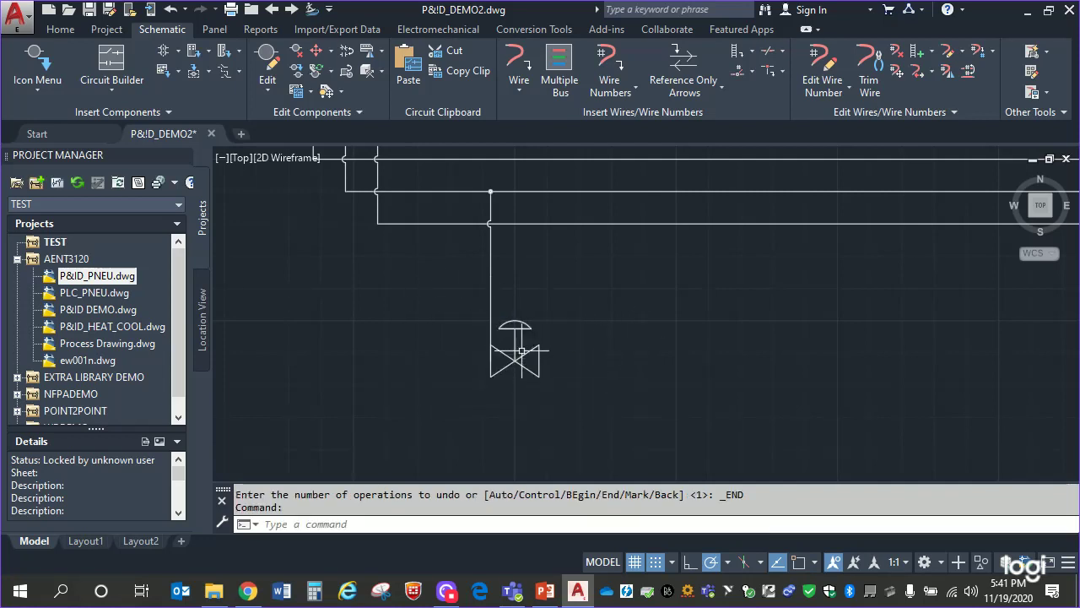
- Delete the horizontal diaphragm valve at the lower end of the vertical branch wire
mouse_move(508, 360)
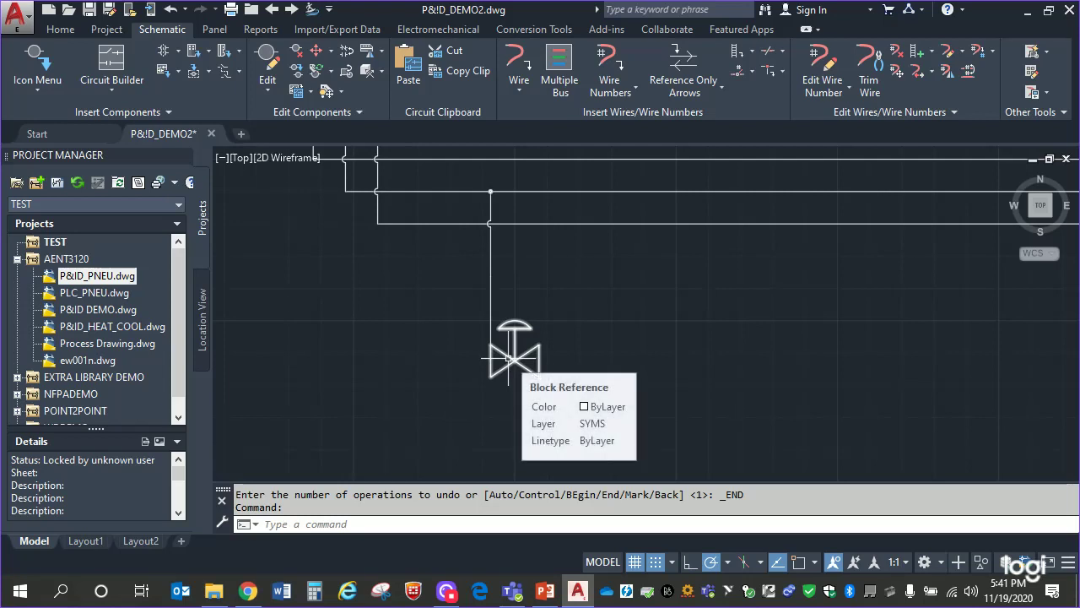
left_click(434, 306)
left_click(624, 395)
key("Delete")
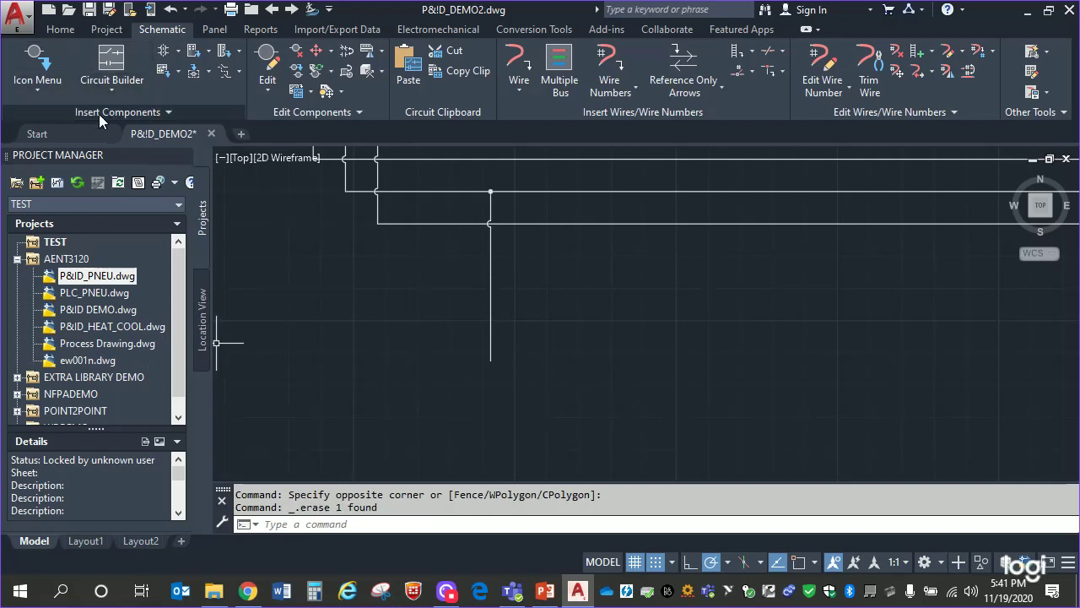
- Insert a vertical Diaphragm Valve 2 at the lower end of the COLD branch wire, keeping the default component data and repeating the insertion
left_click(152, 112)
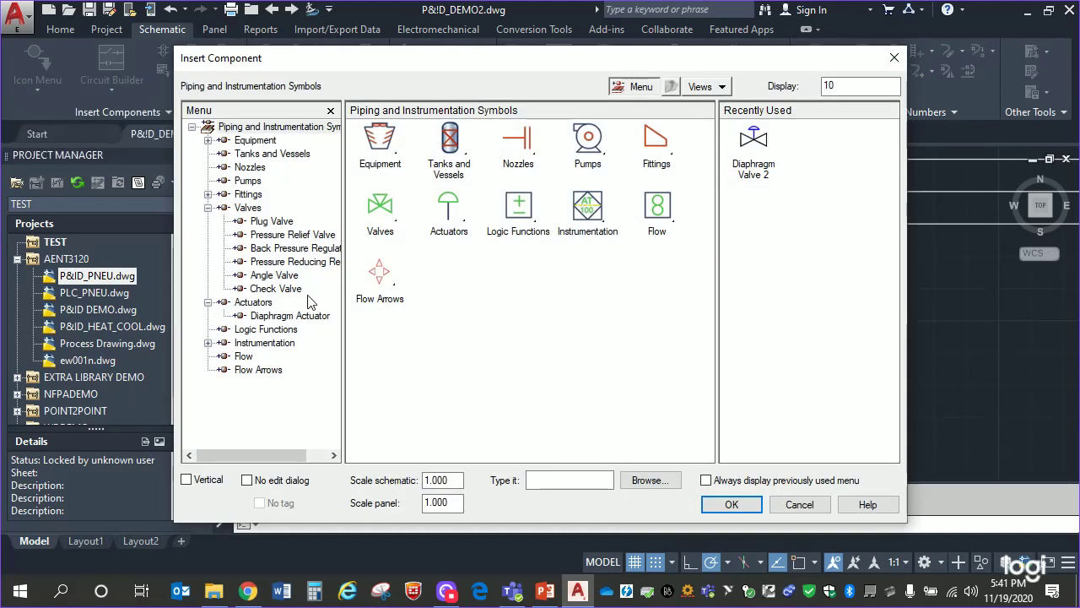
left_click(186, 479)
left_click(247, 207)
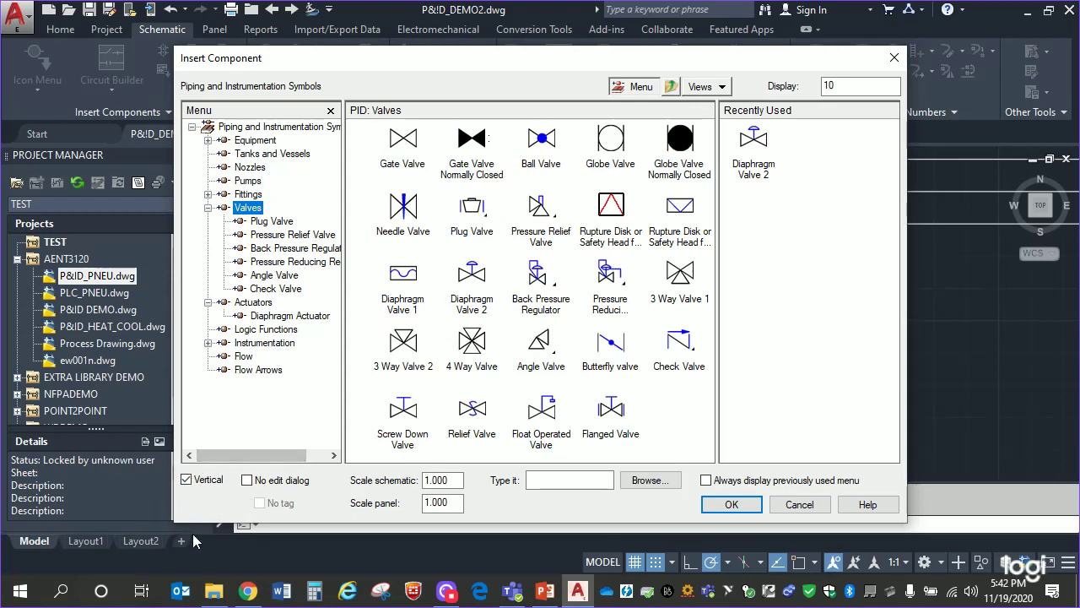
double_click(496, 291)
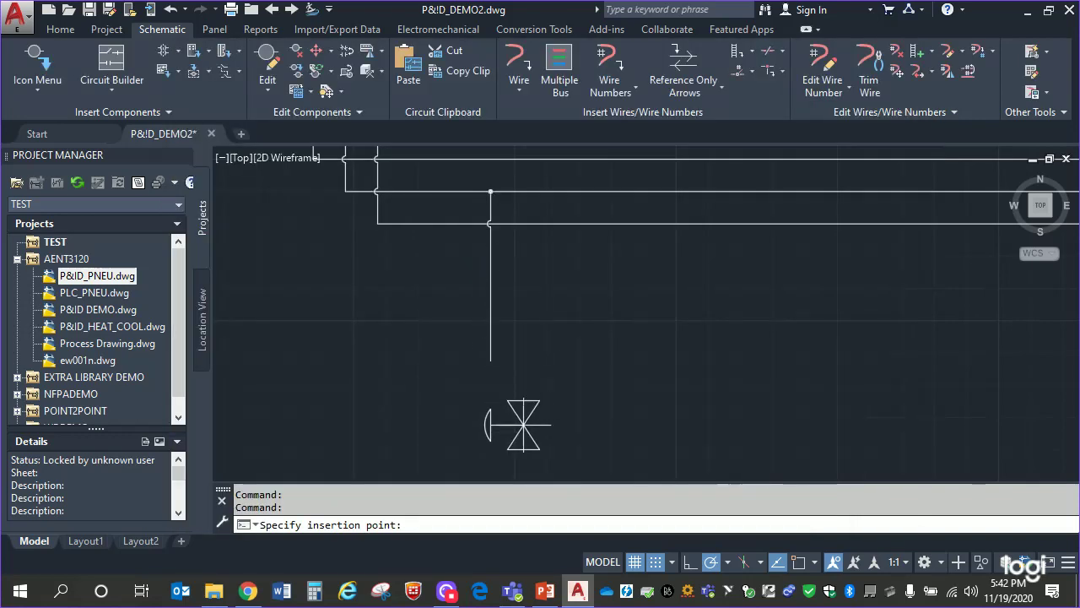
left_click(490, 385)
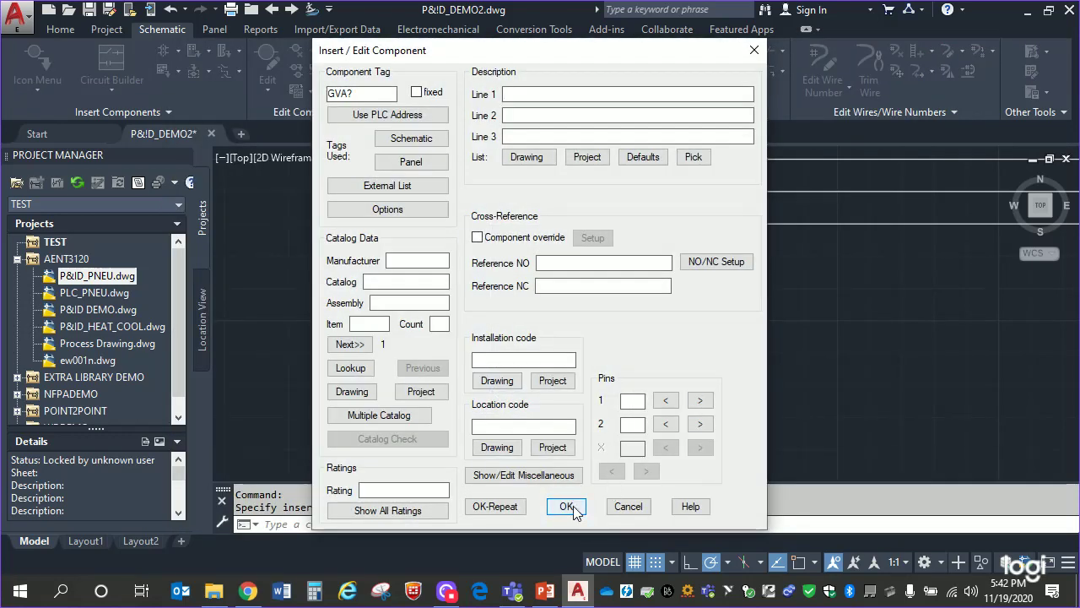
left_click(496, 506)
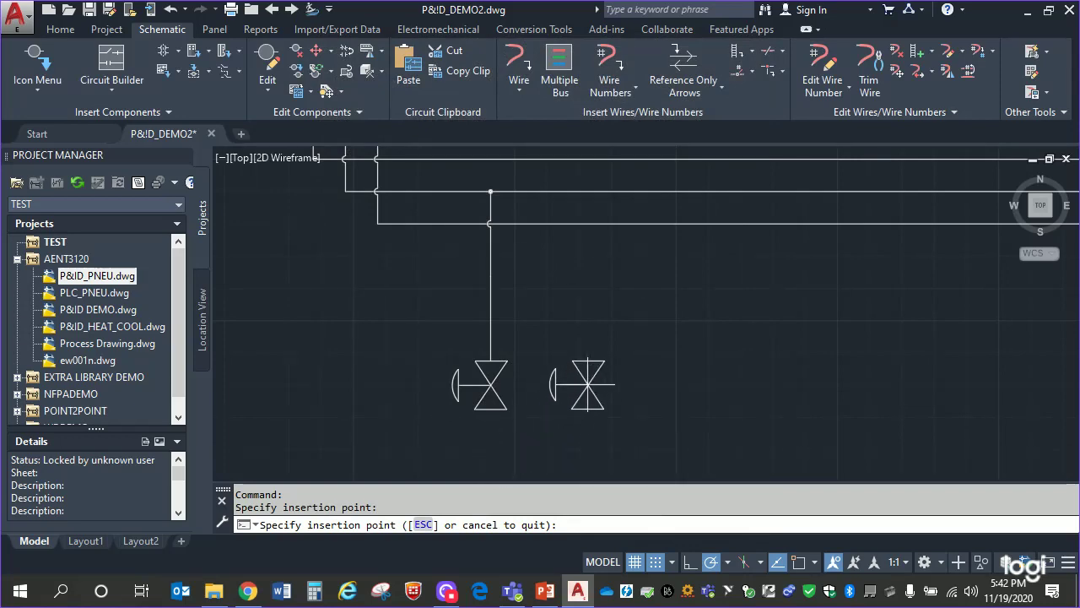
- Place two more vertical diaphragm valves in a row to the right of the first one, keeping the default component data
left_click(587, 384)
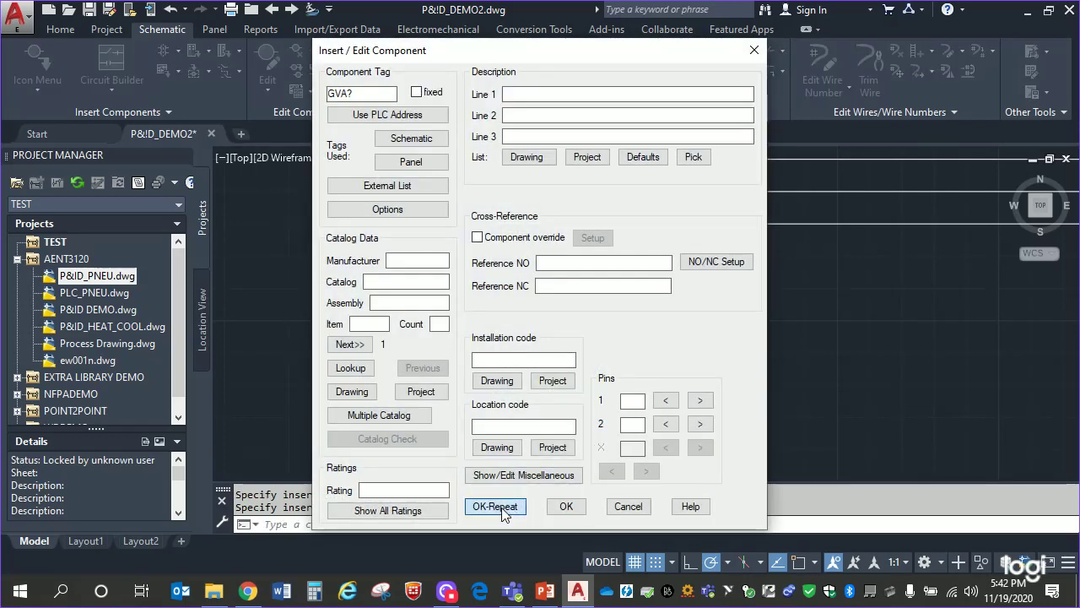
left_click(495, 506)
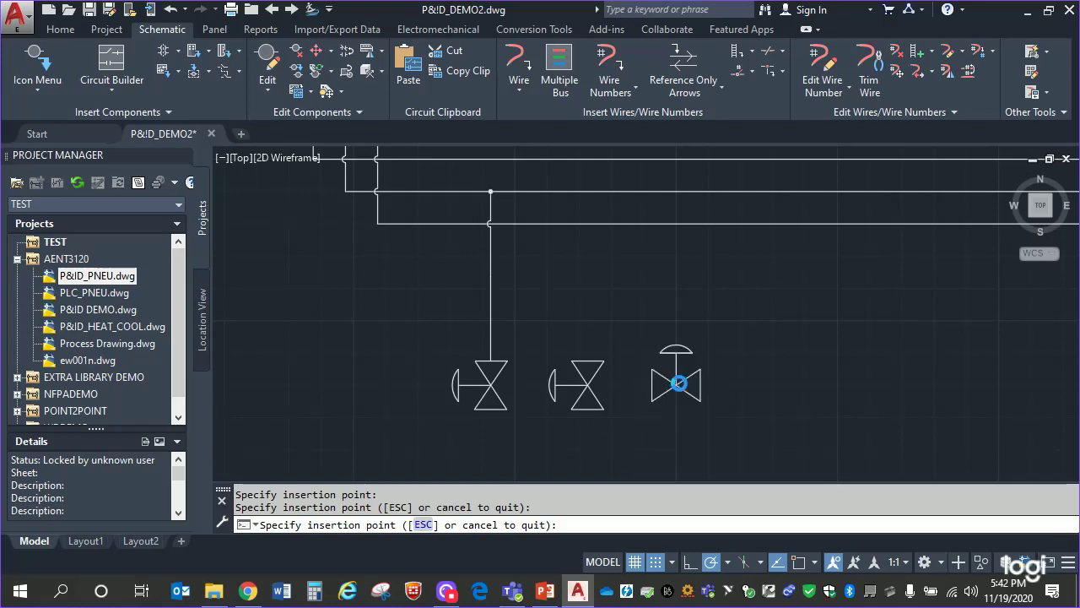
left_click(678, 384)
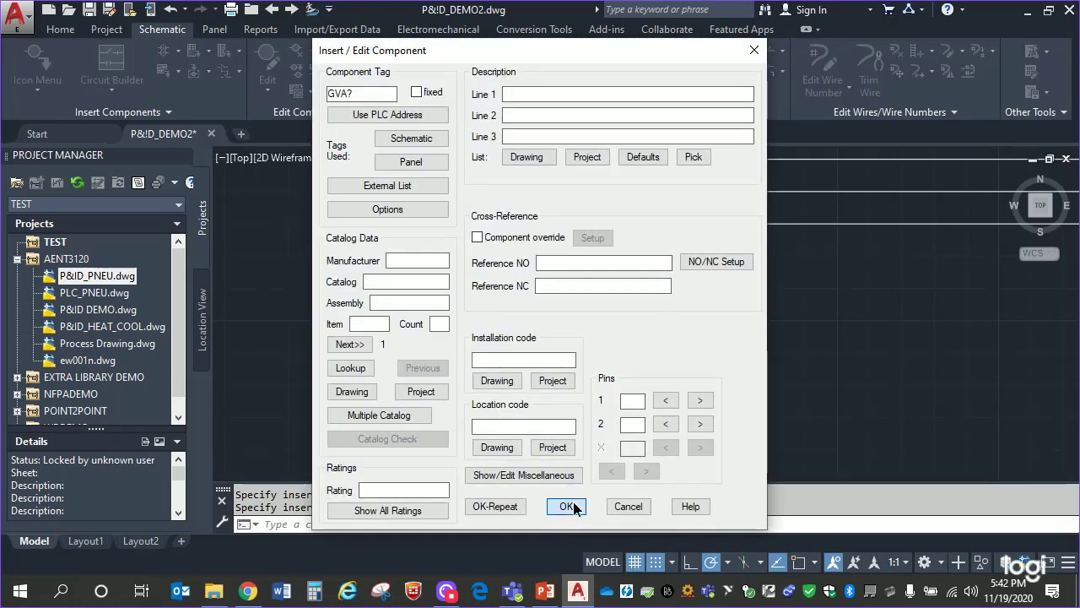
left_click(568, 506)
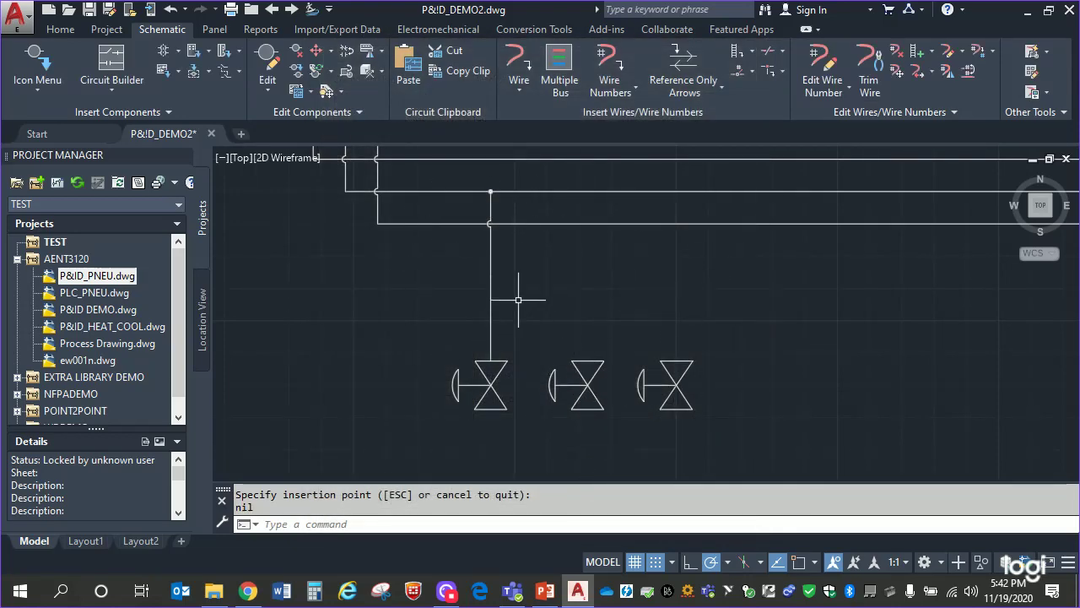
- Draw vertical wires from the tops of the second and third diaphragm valves up to the middle bus wire (COLD)
mouse_move(590, 282)
middle_mouse_down()
mouse_move(486, 302)
mouse_move(499, 295)
middle_mouse_up()
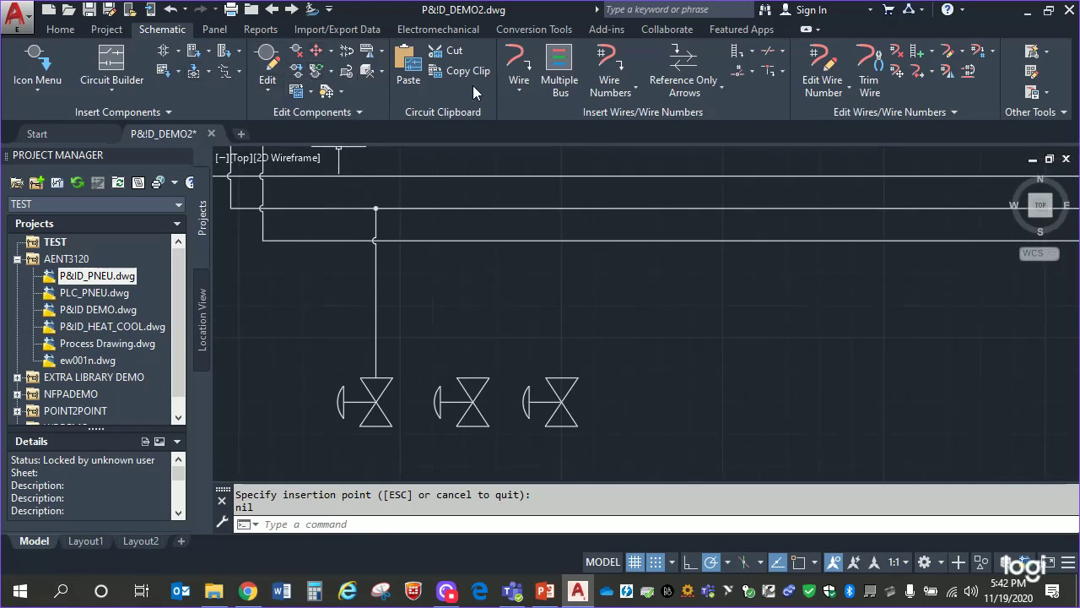
left_click(518, 75)
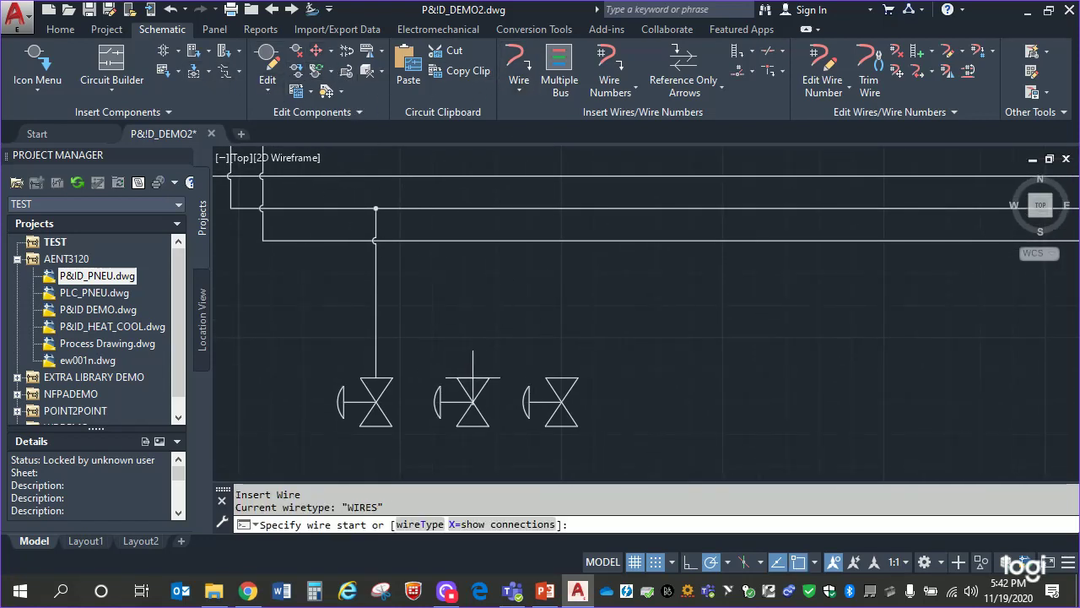
left_click(471, 378)
left_click(472, 209)
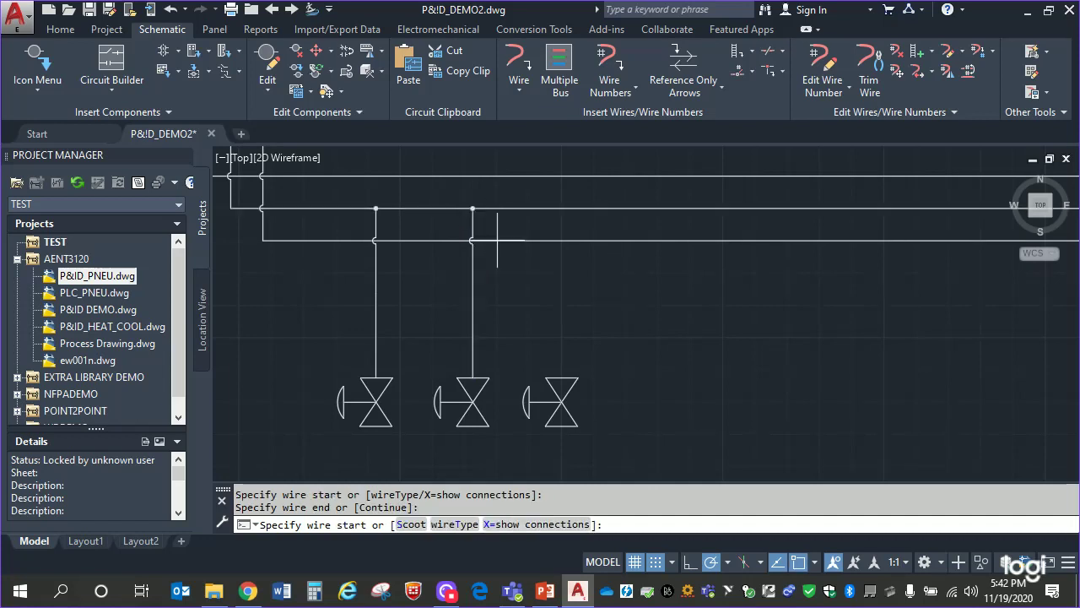
left_click(561, 377)
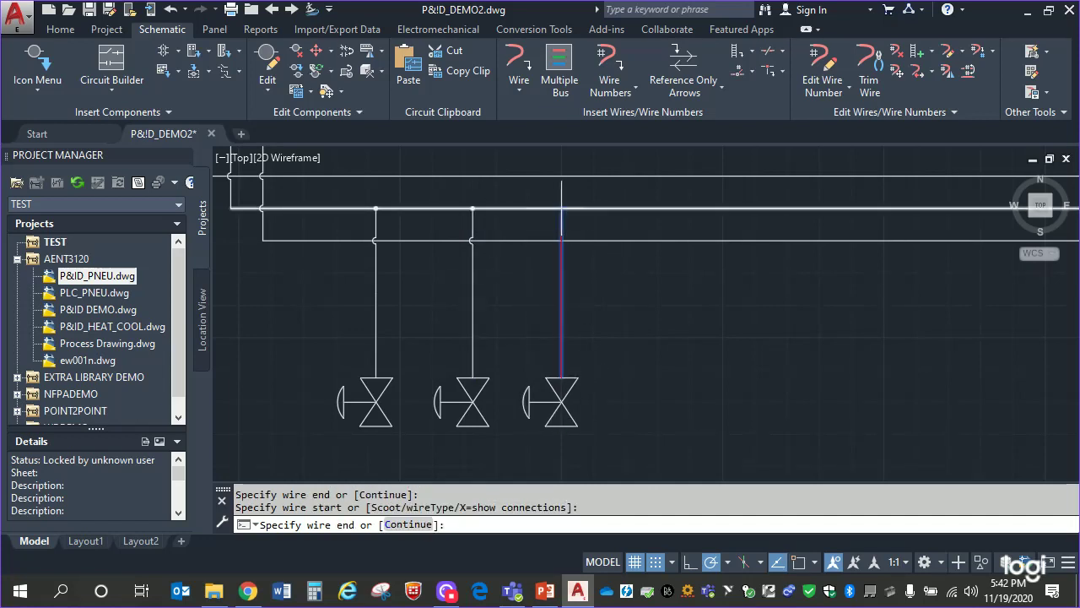
left_click(562, 208)
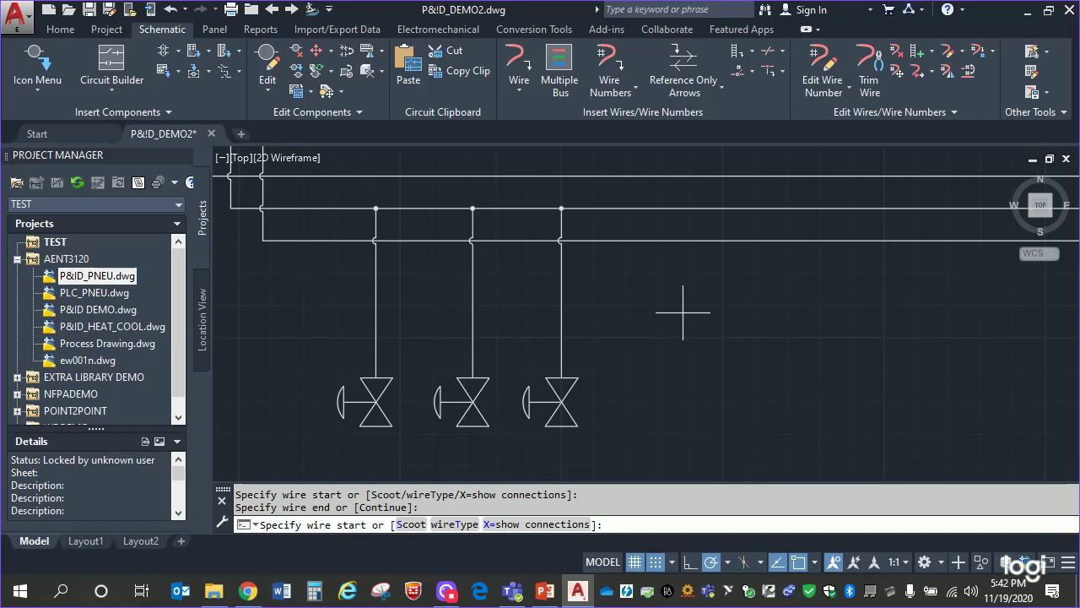
- Open the P&ID component library and examine its symbol categories in order, from Equipment through Valves, Actuators and Instrumentation to Flow Arrows
scroll(675, 321, "down", 5)
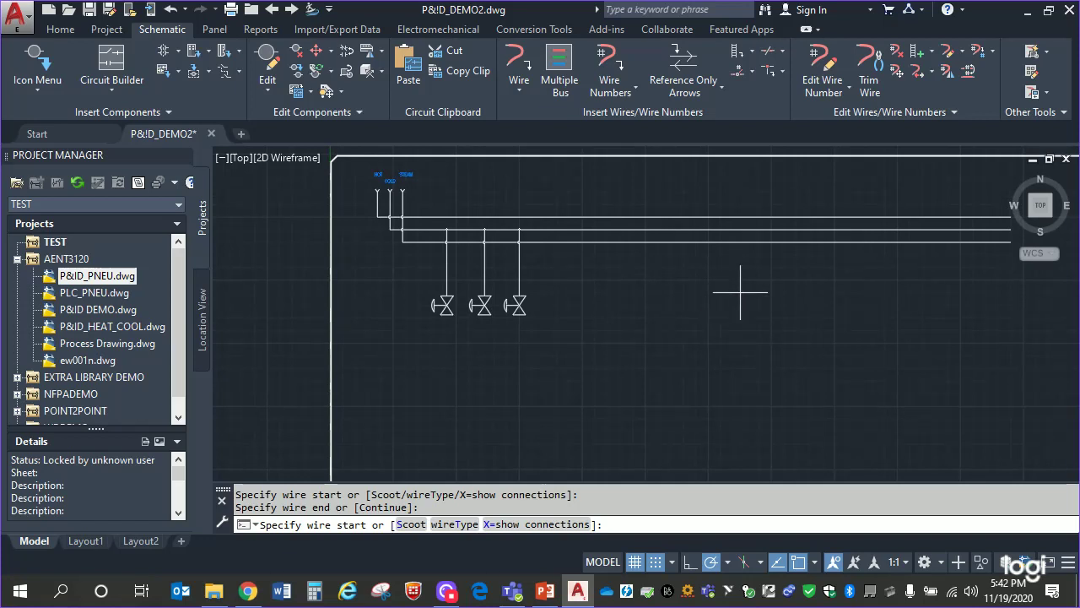
left_click(170, 110)
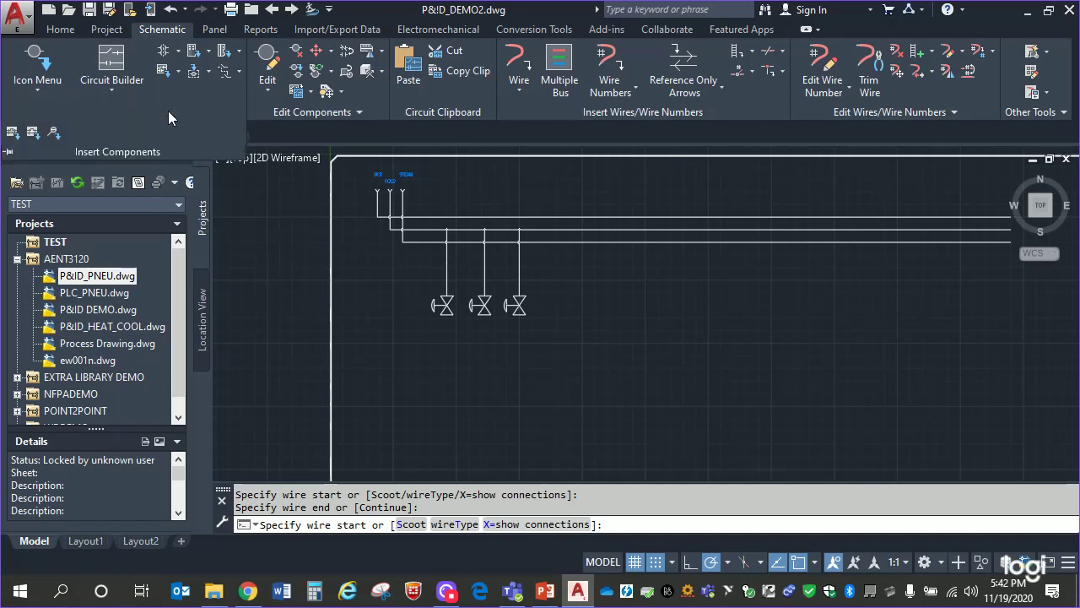
left_click(54, 134)
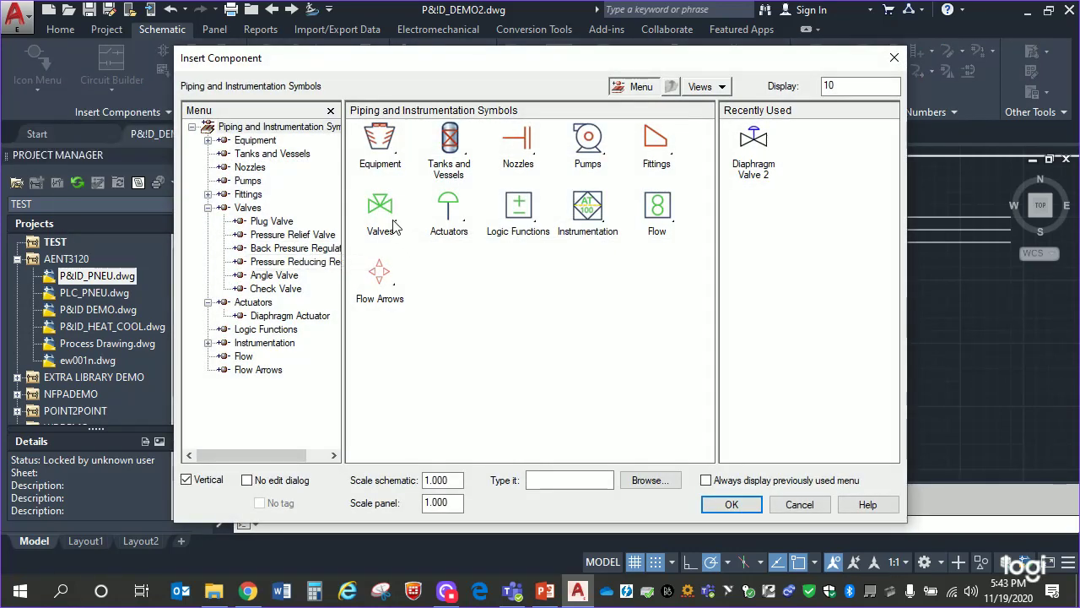
left_click(207, 208)
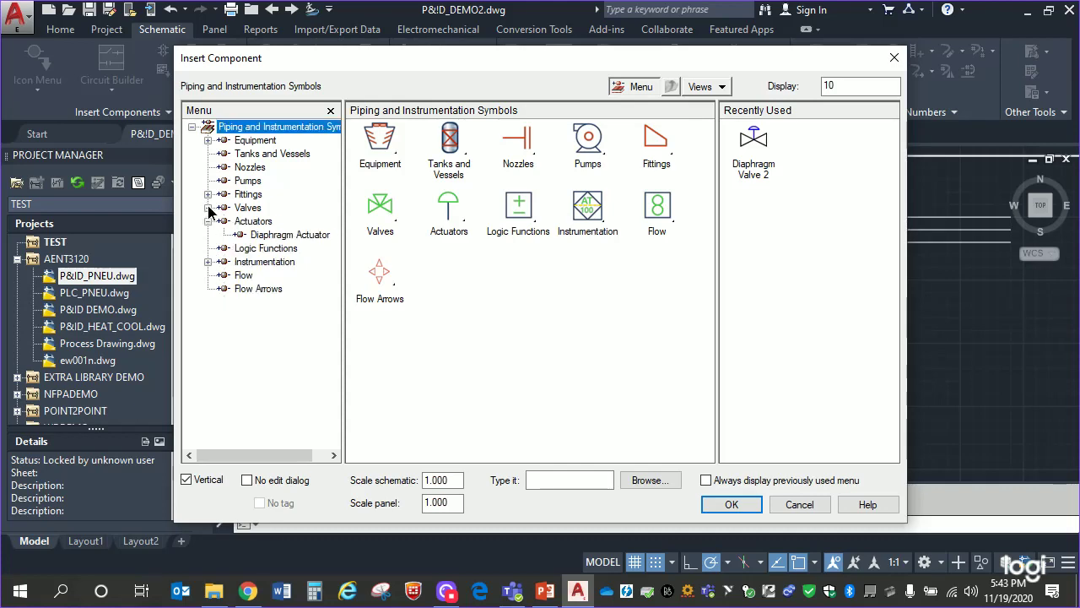
left_click(255, 141)
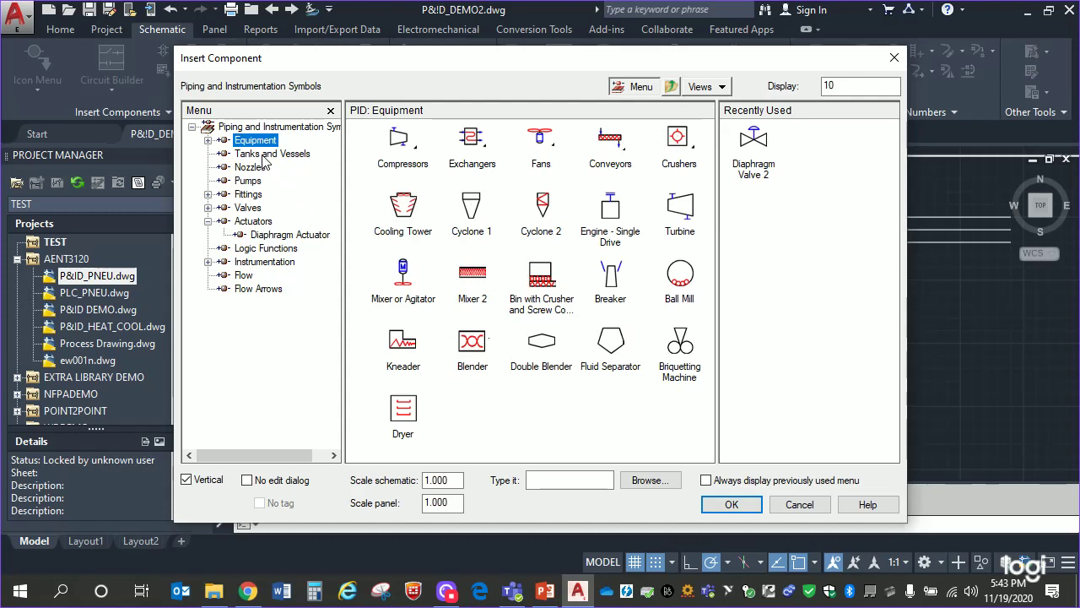
left_click(264, 155)
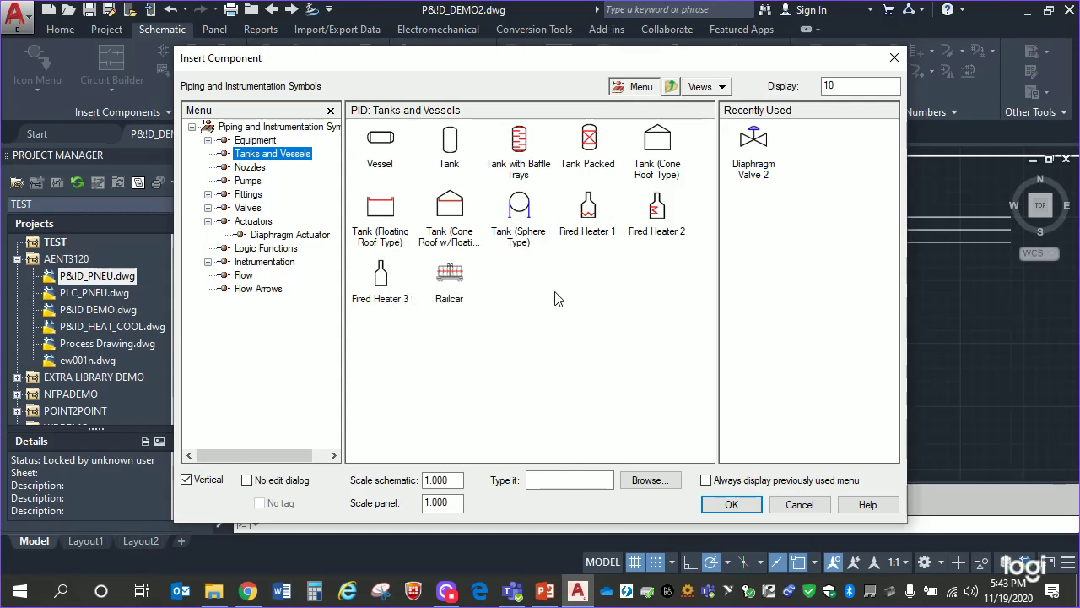
left_click(250, 167)
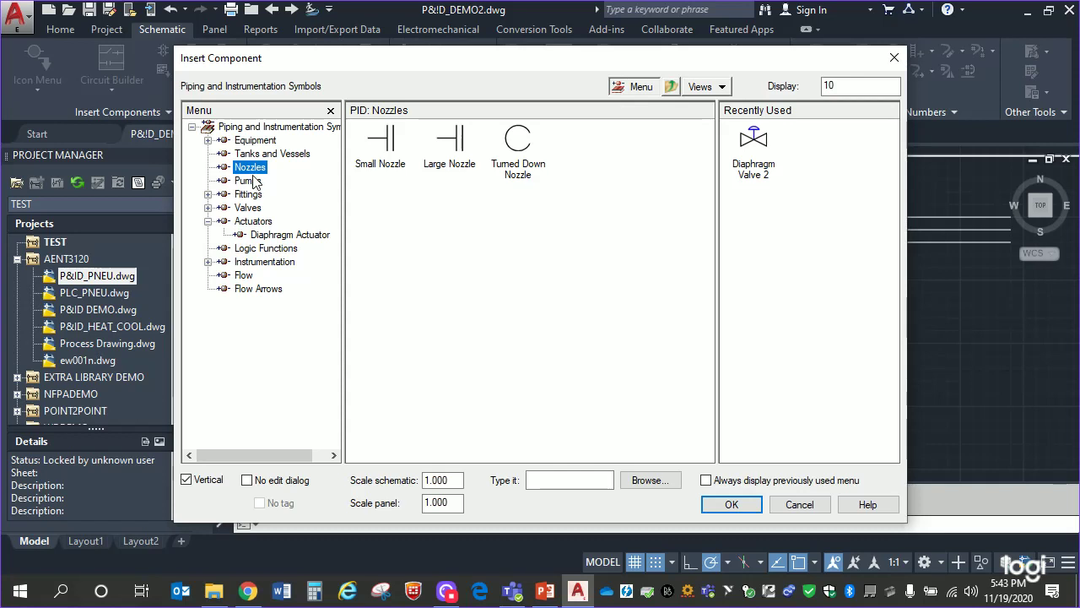
left_click(257, 182)
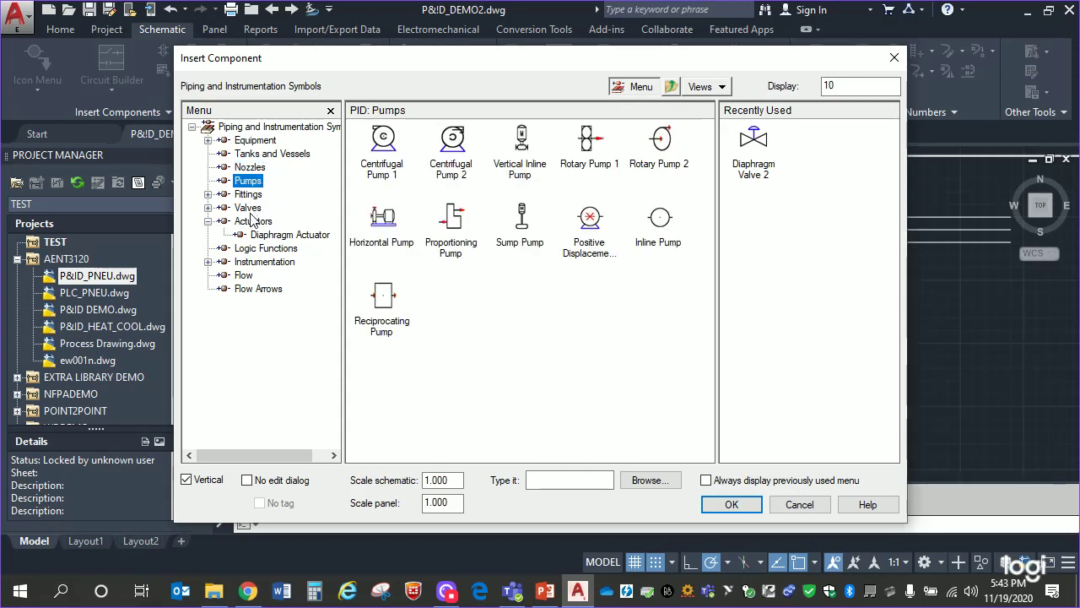
left_click(253, 197)
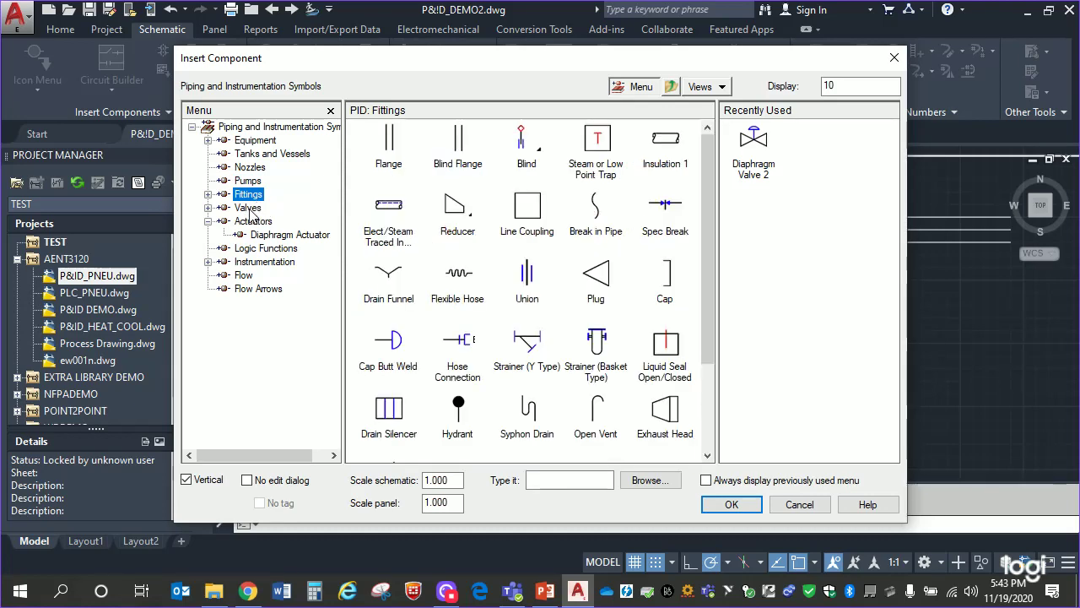
left_click(249, 209)
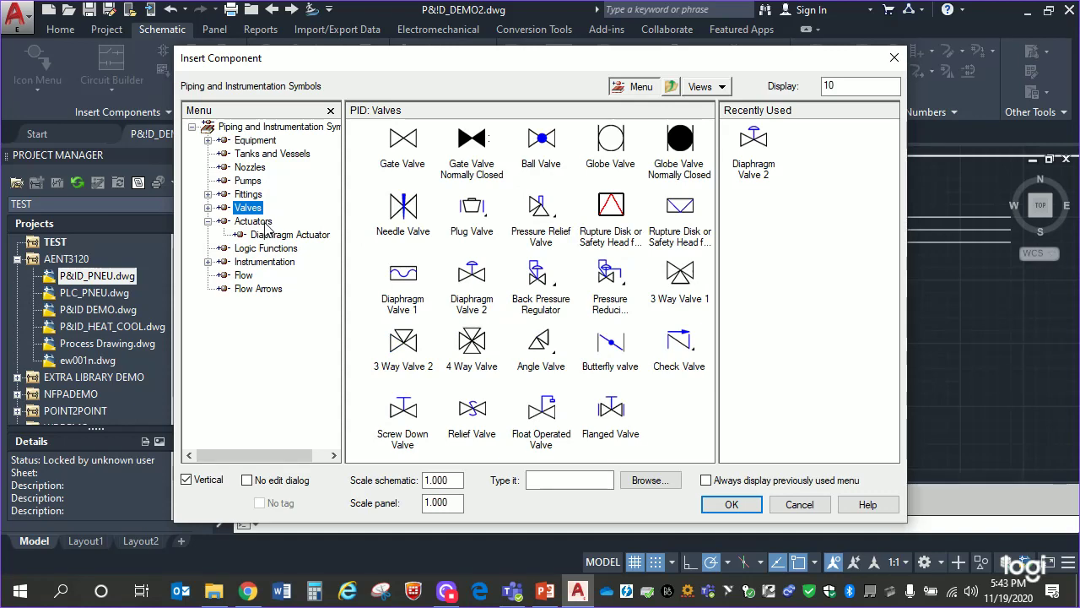
left_click(262, 221)
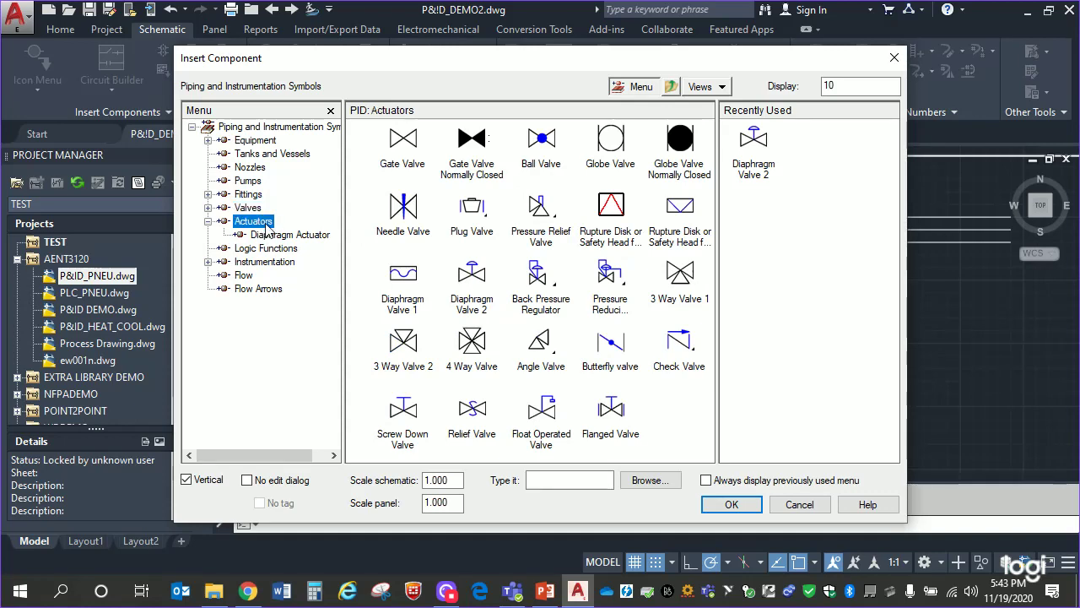
left_click(209, 221)
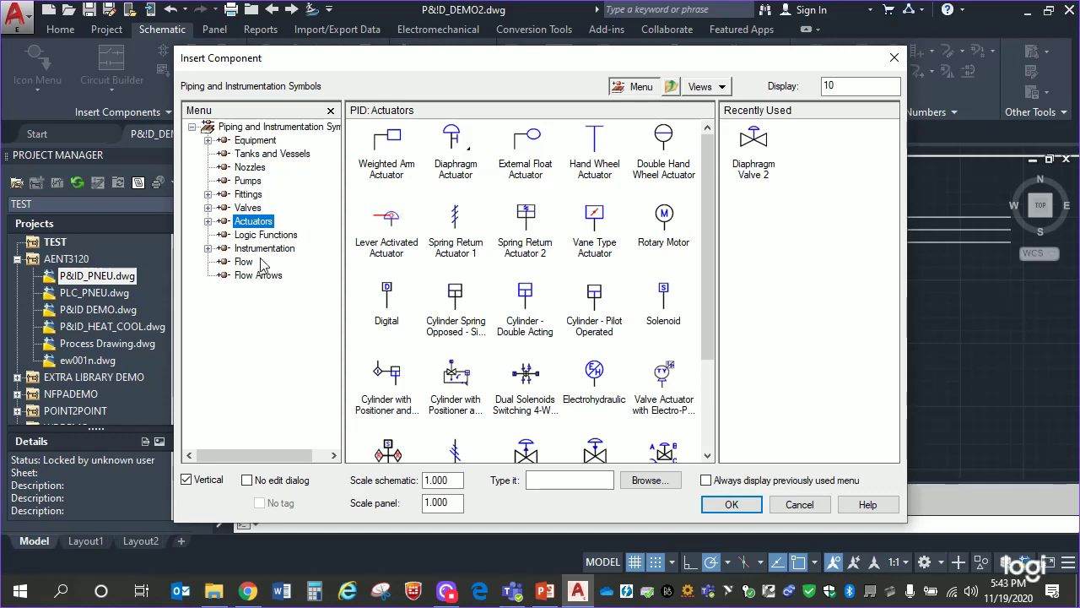
left_click(243, 236)
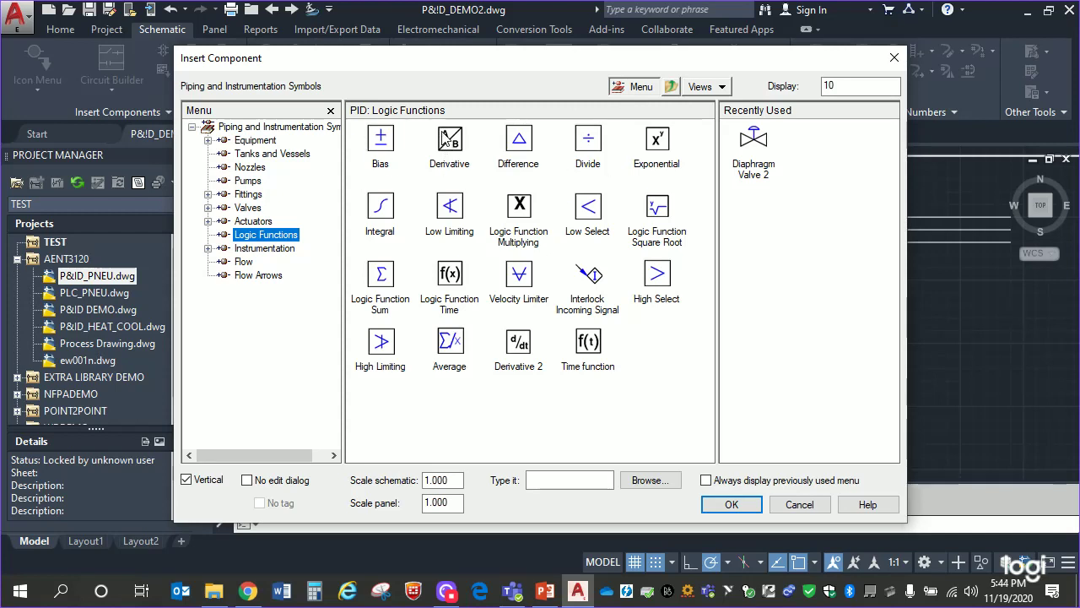
left_click(263, 250)
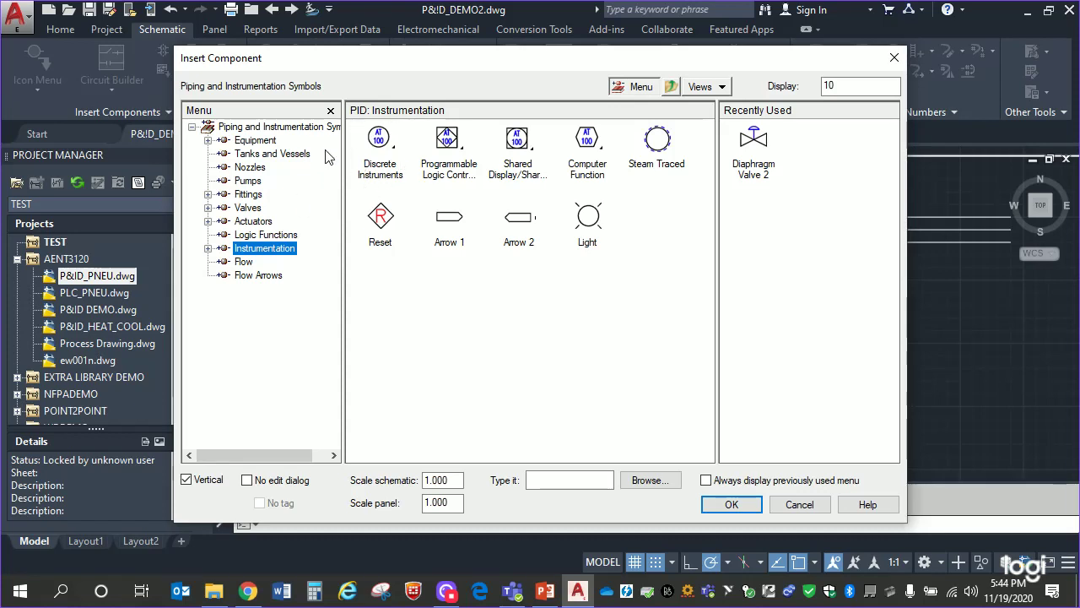
left_click(242, 263)
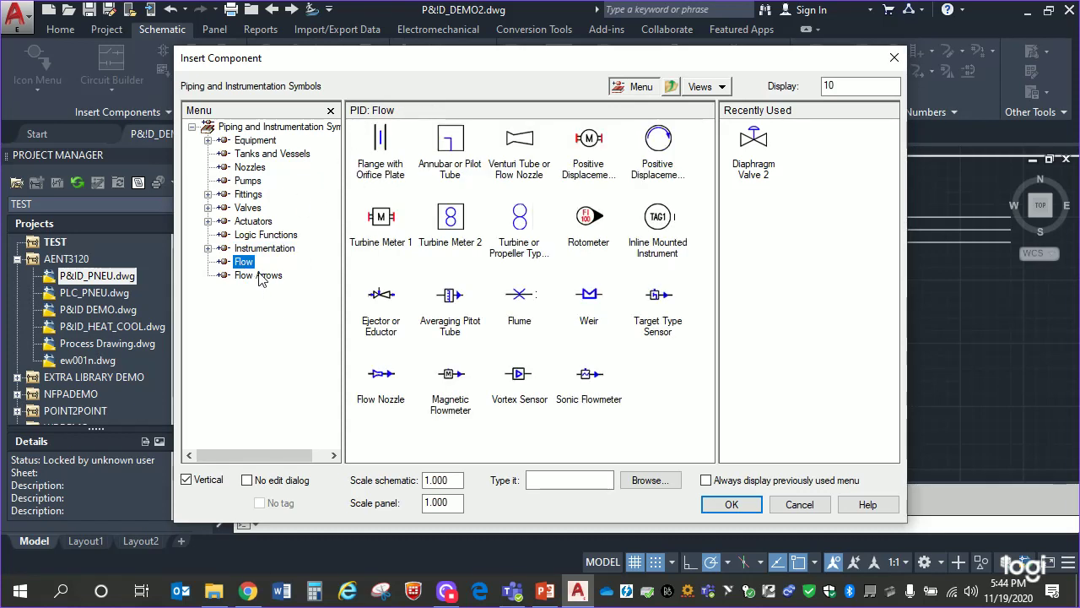
left_click(260, 277)
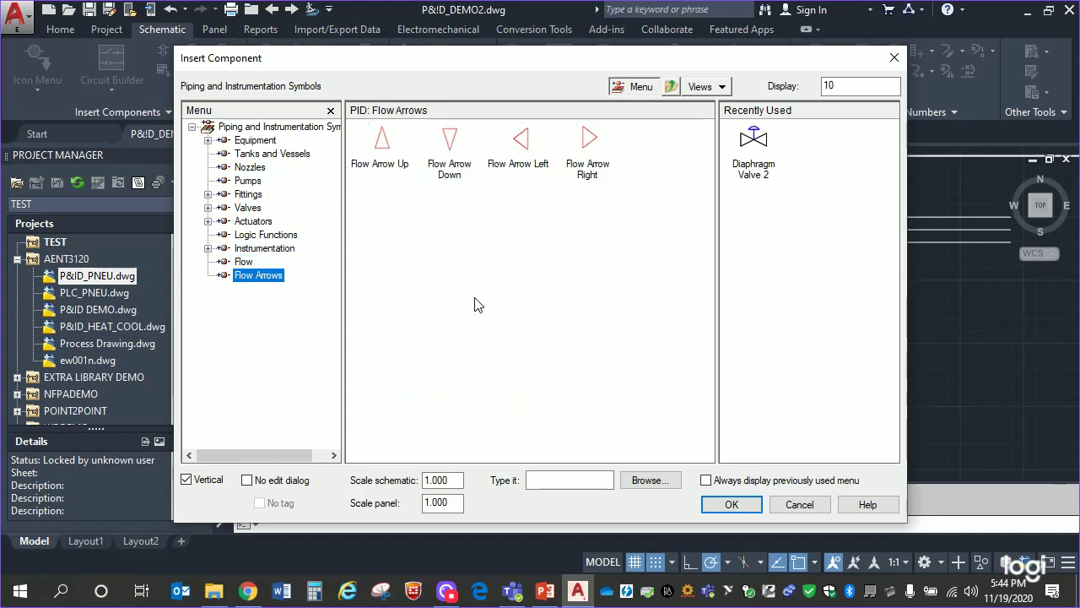
- Insert a Tank from the Tanks and Vessels symbols below the valves with the Vertical option on, keeping the default component data
left_click(273, 154)
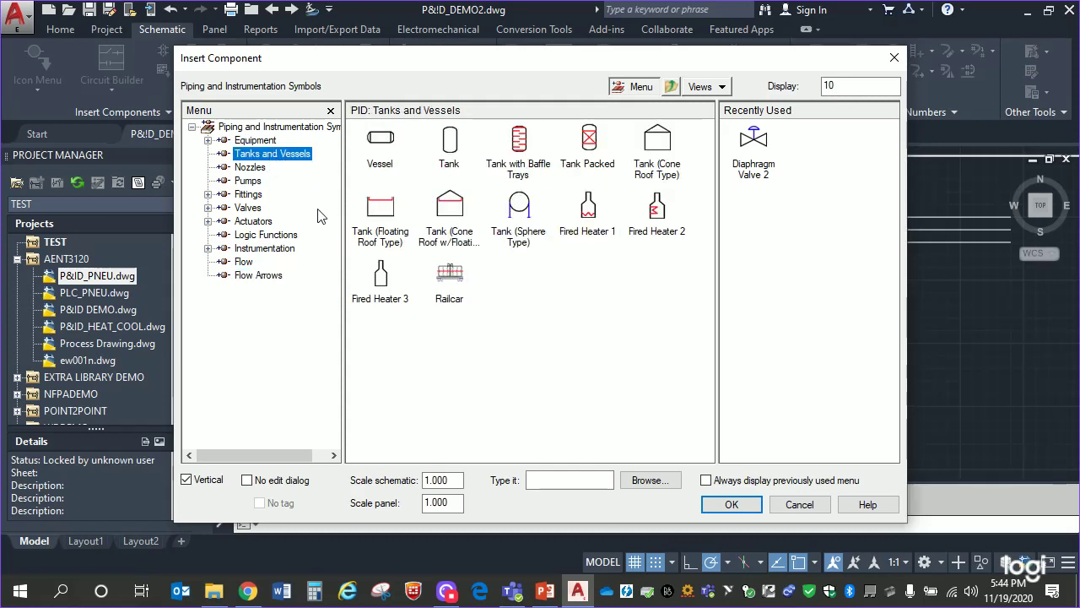
left_click(448, 145)
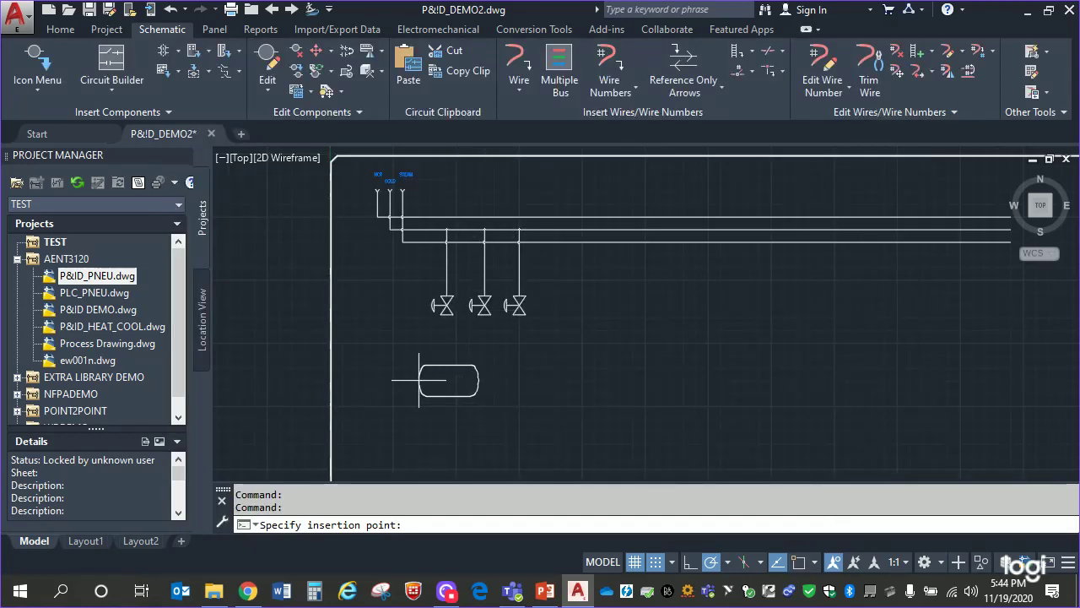
left_click(420, 380)
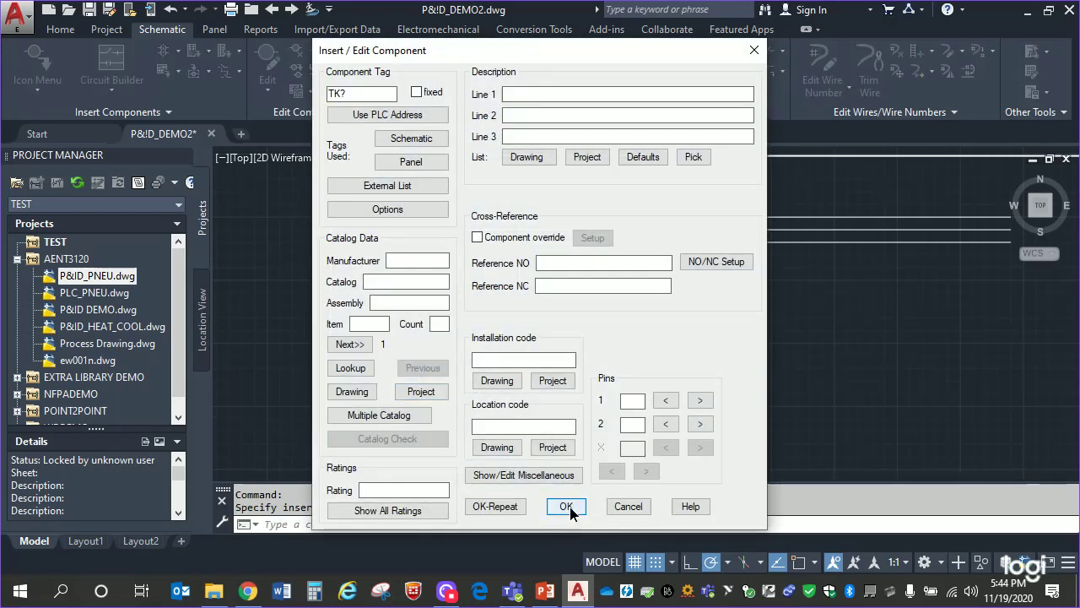
left_click(565, 506)
- Delete the horizontally lying tank below the diaphragm valves
left_click(397, 344)
left_click(540, 422)
key("Delete")
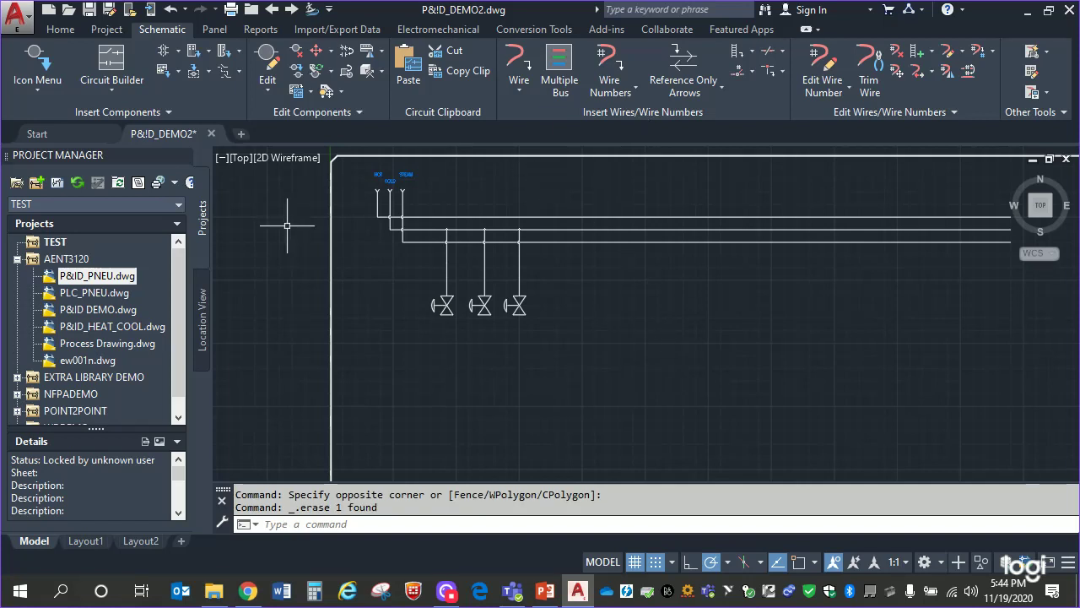
- Insert a Tank from the Tanks and Vessels symbols below the first valve with the Vertical option off, keeping the default component data
left_click(169, 115)
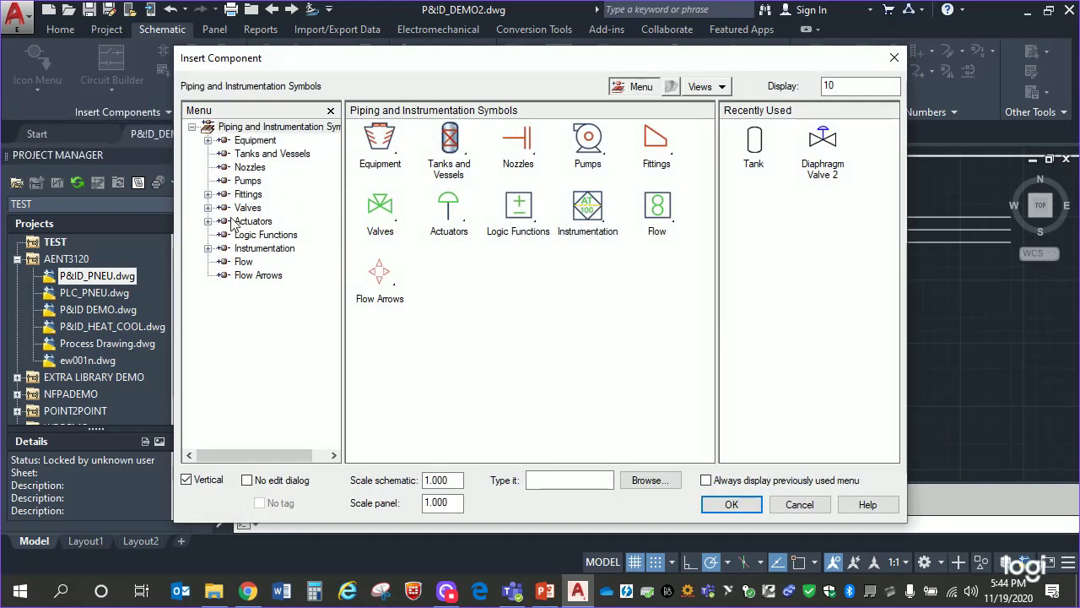
left_click(187, 480)
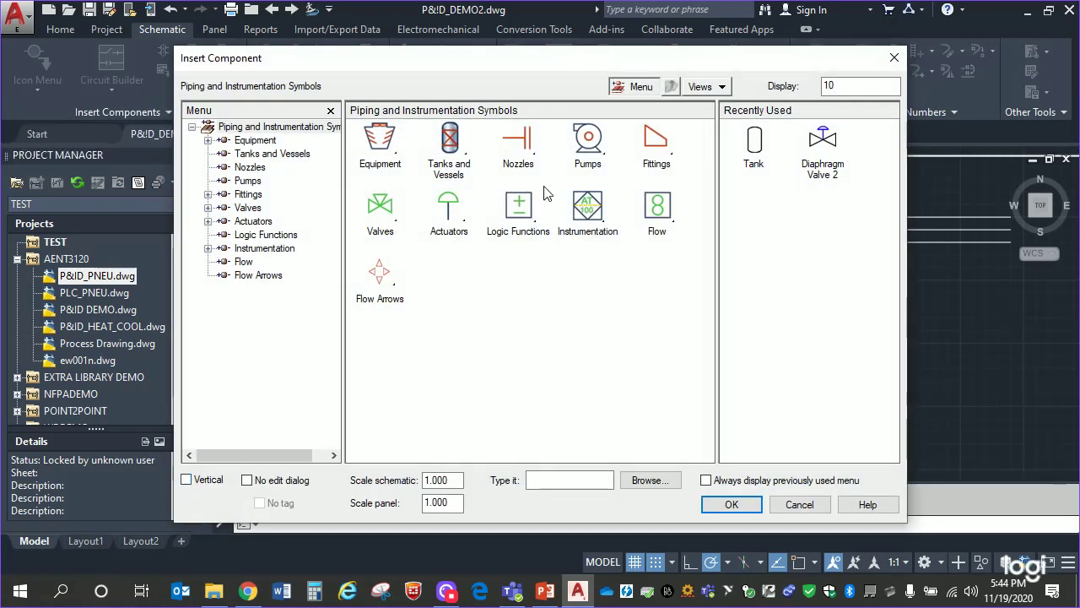
left_click(453, 144)
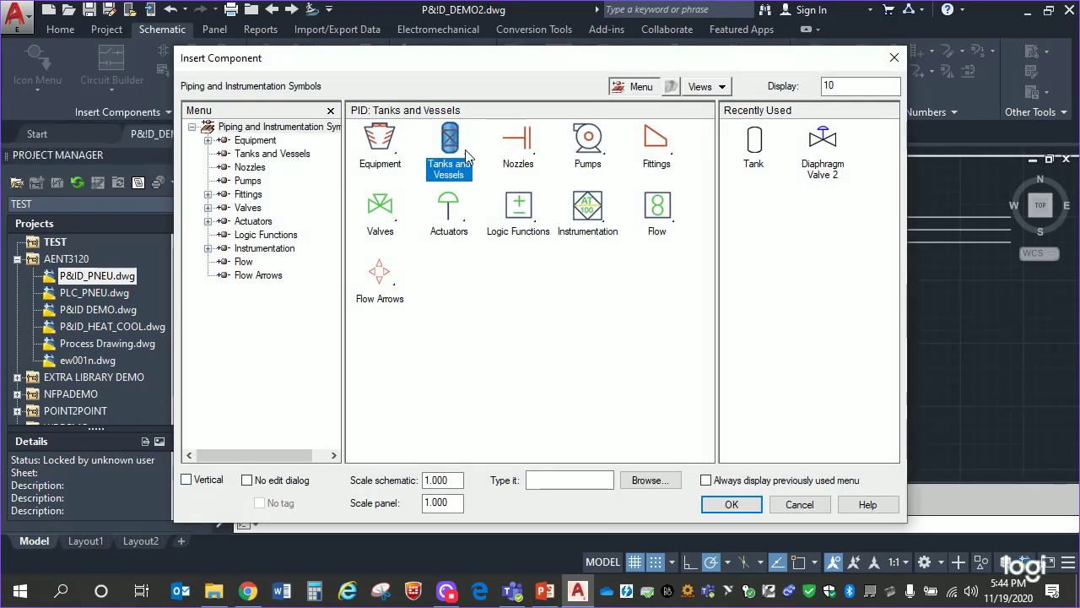
left_click(453, 143)
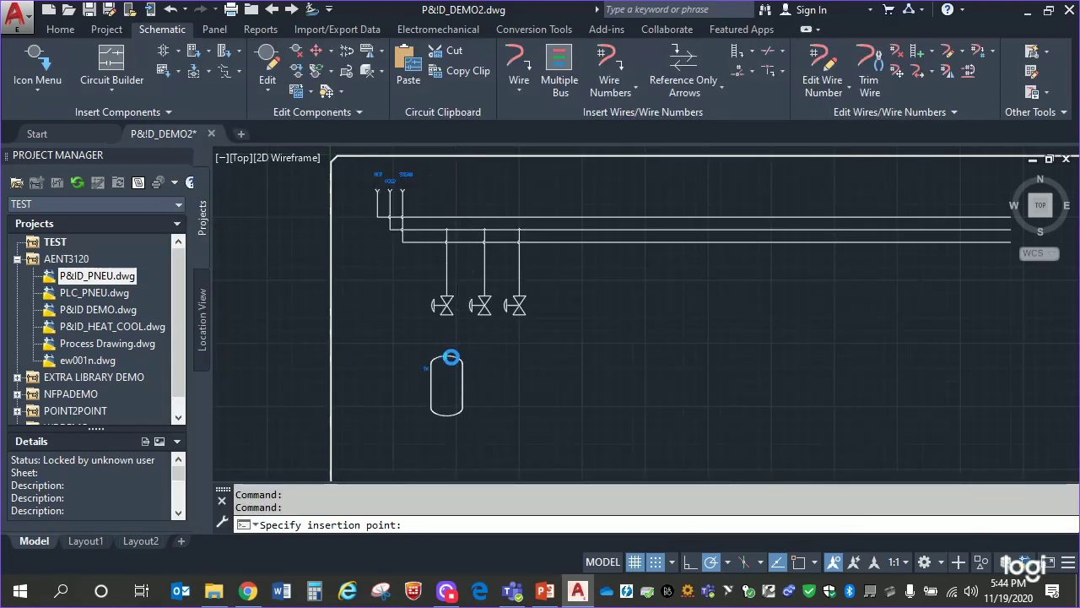
left_click(448, 353)
left_click(496, 506)
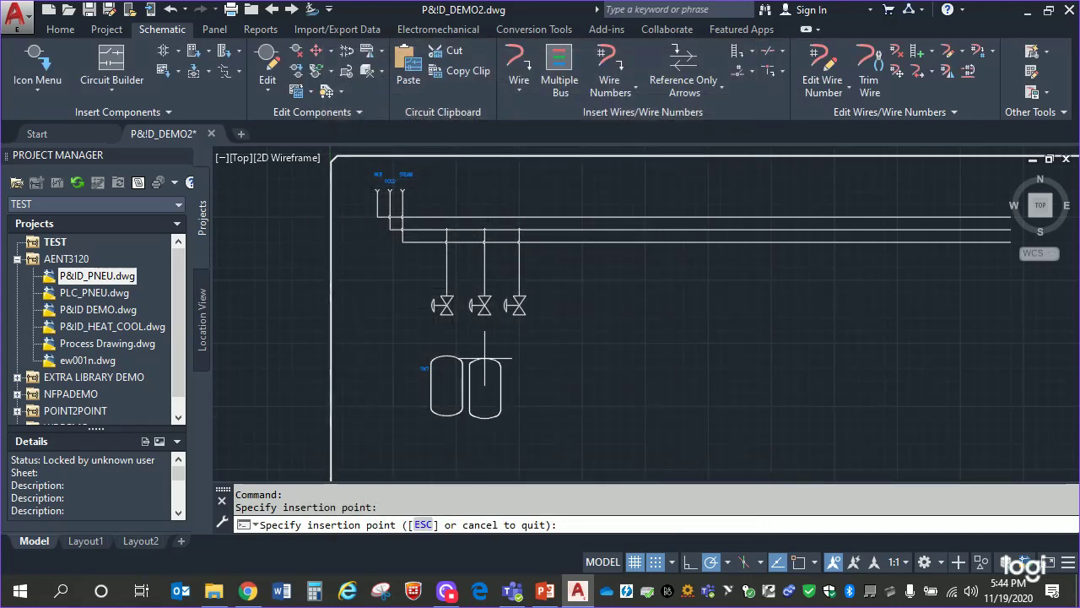
- Place two more tanks in line beside the first one, below the second and third valves, with default component data
left_click(484, 354)
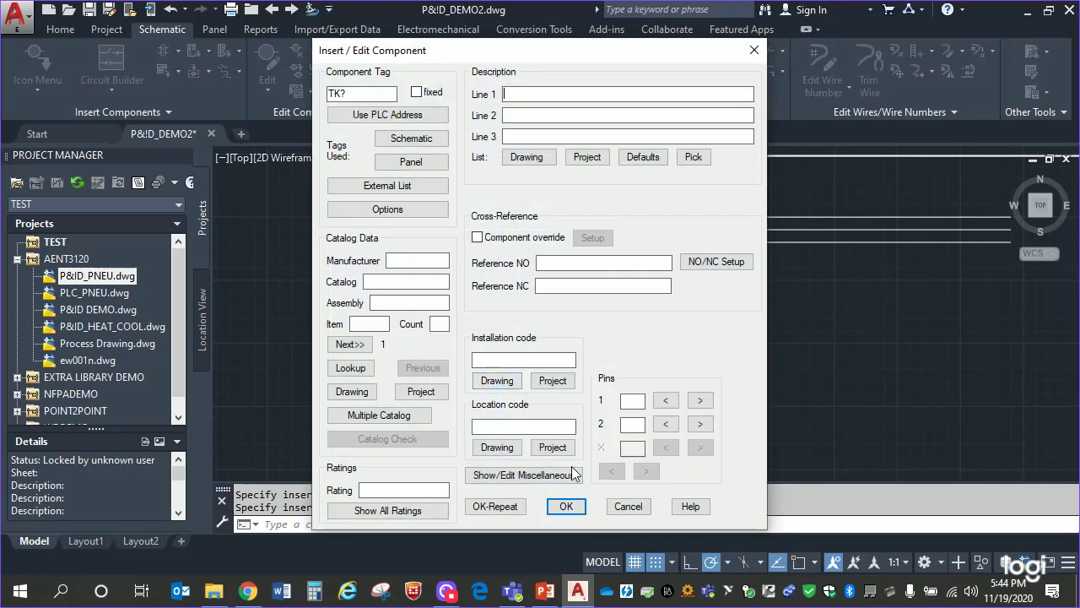
left_click(516, 501)
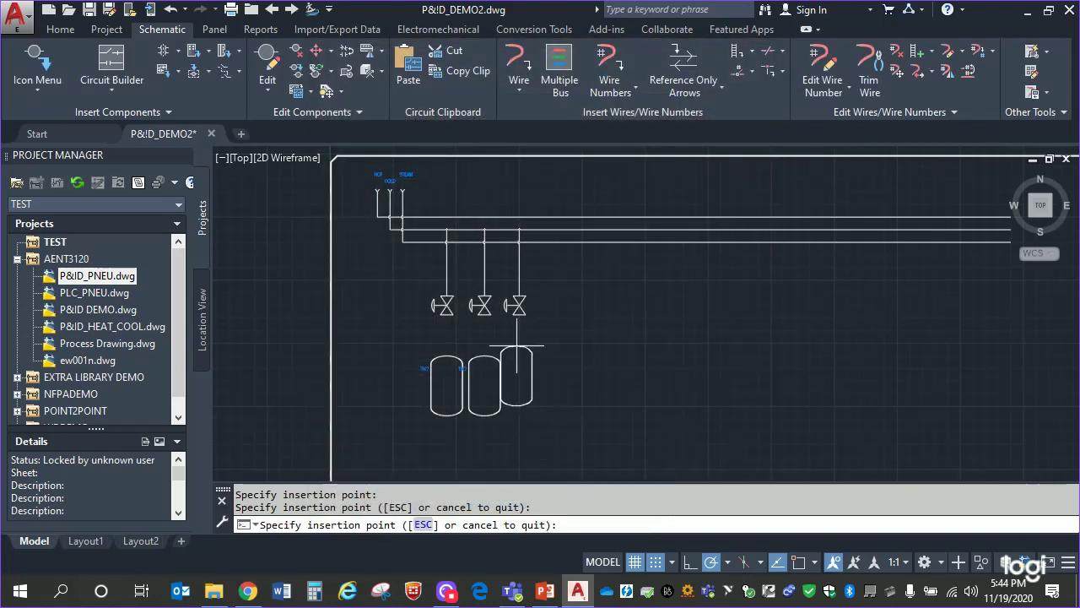
left_click(523, 354)
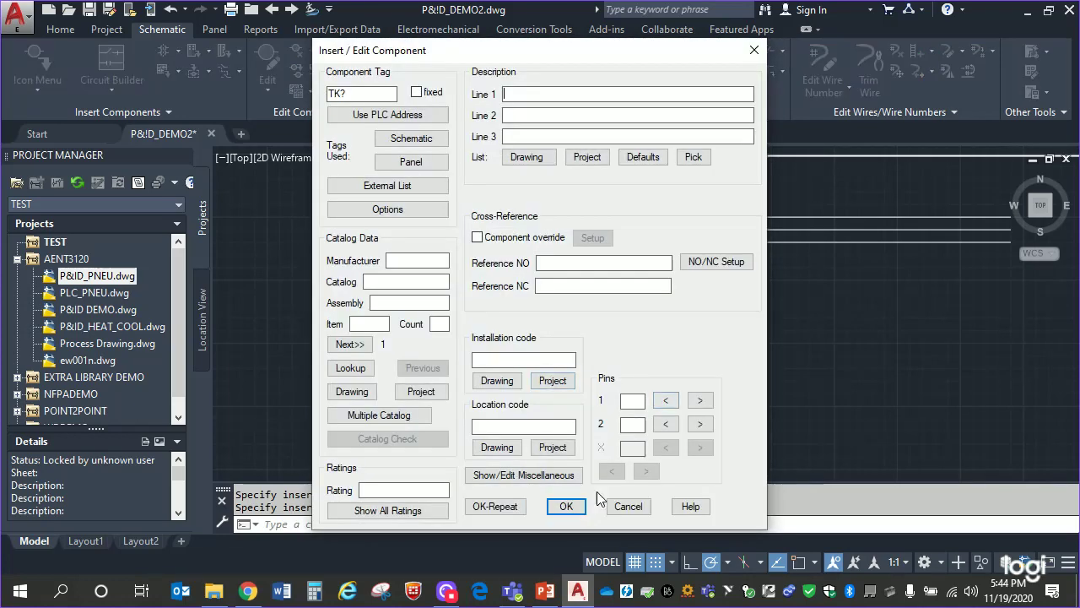
left_click(567, 503)
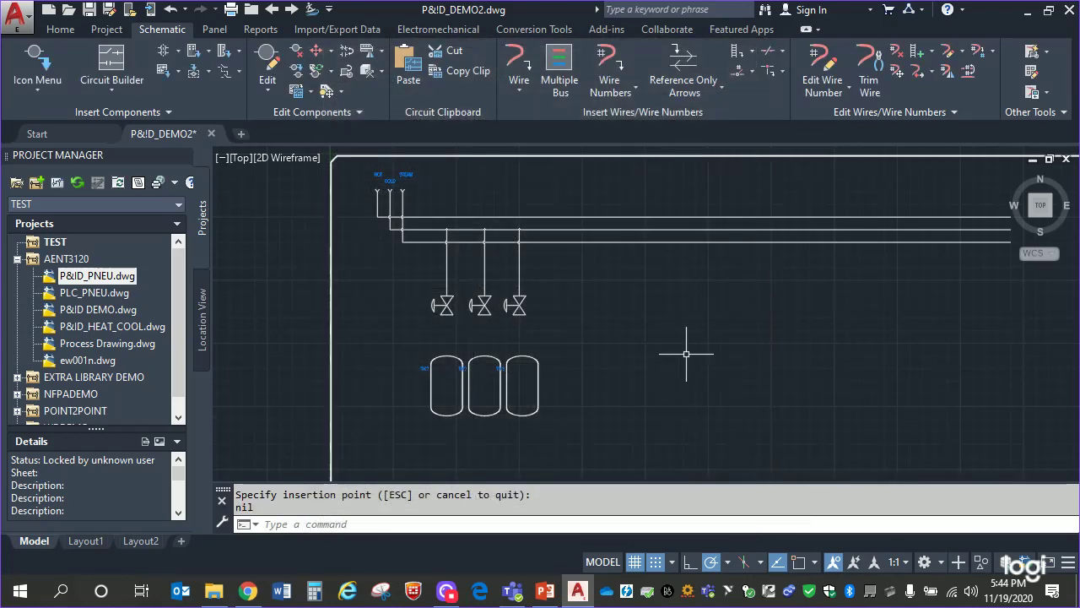
- Draw wires from the bottoms of the first and second diaphragm valves down to the tops of the tanks below them
left_click(519, 61)
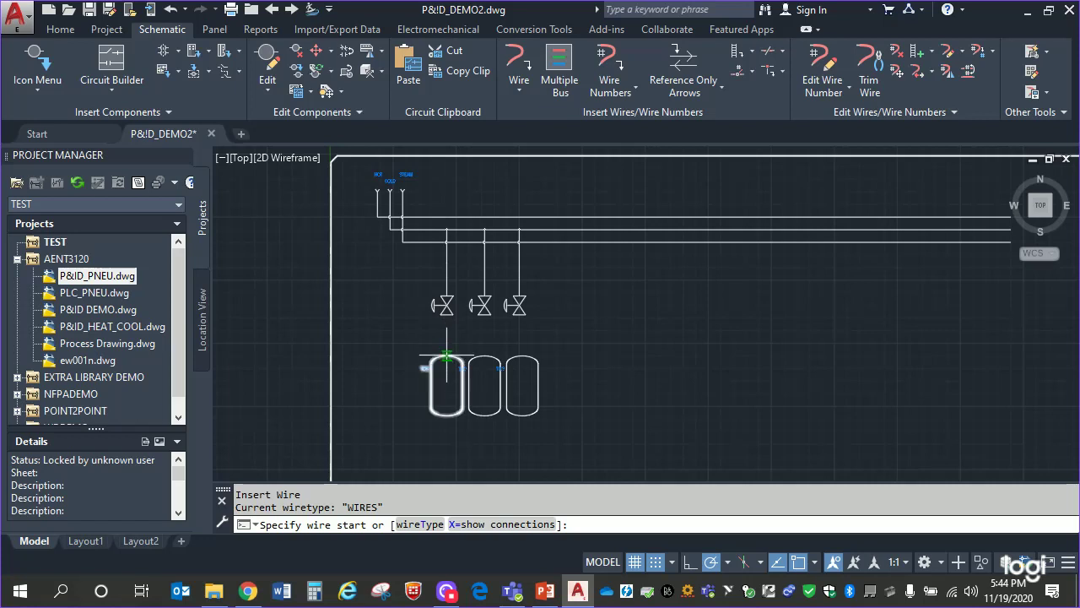
left_click(445, 307)
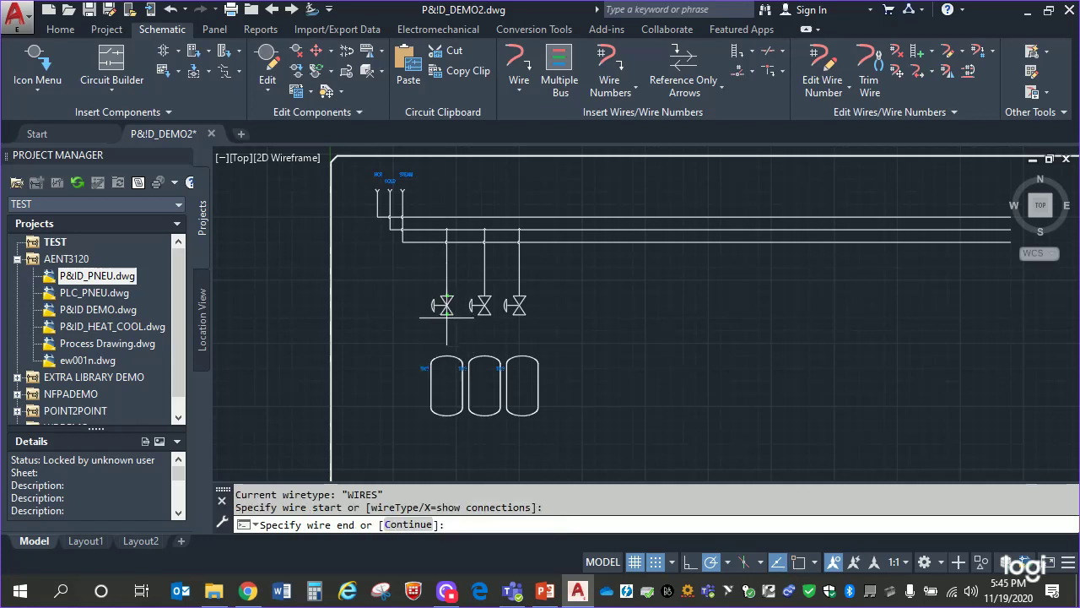
left_click(445, 351)
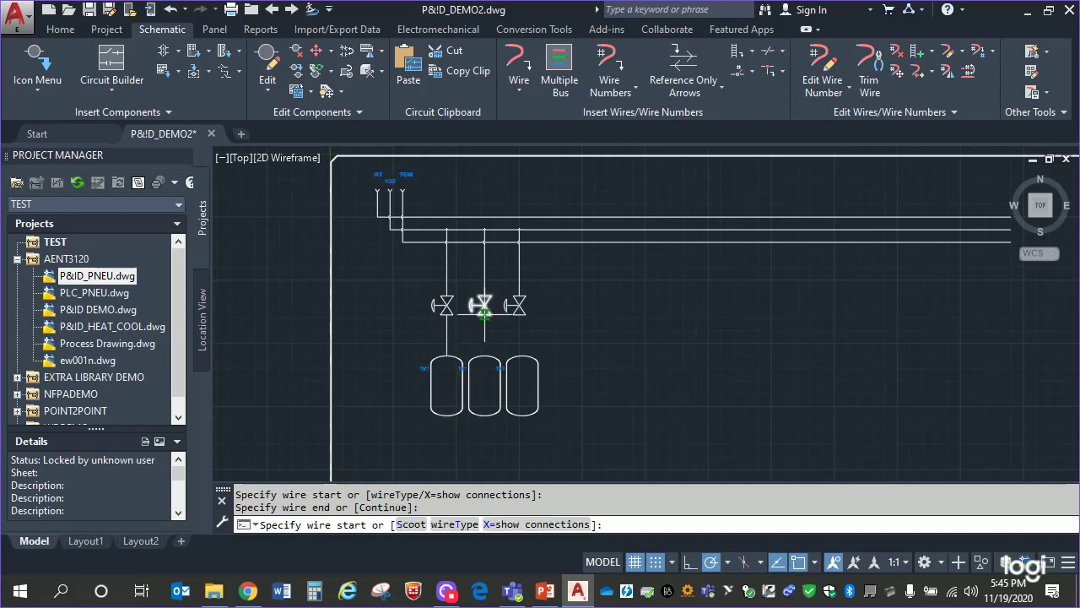
left_click(483, 315)
left_click(482, 355)
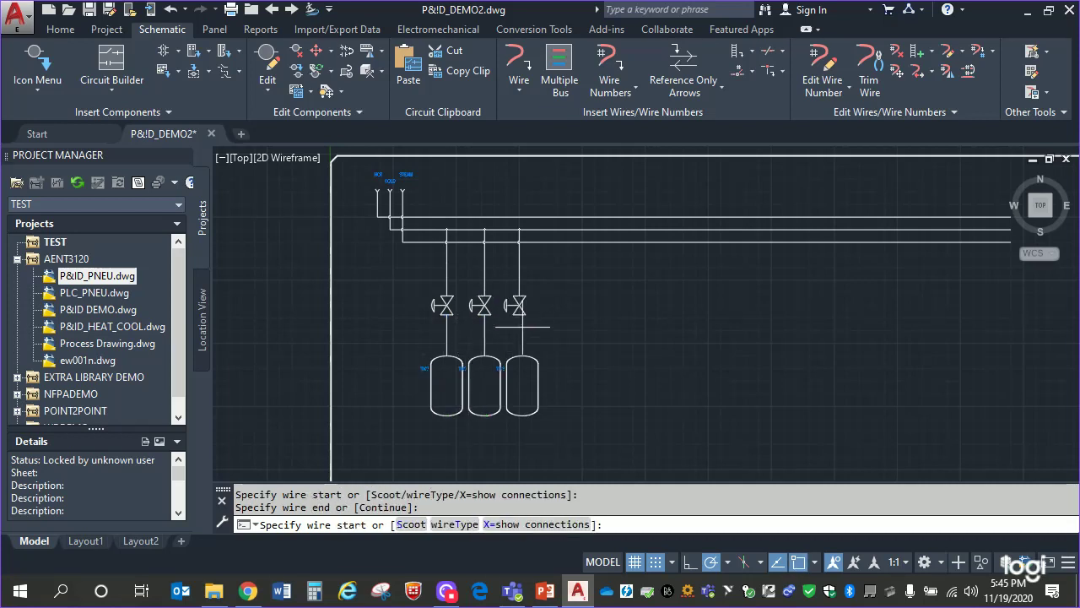
- Try to draw a straight wire from the bottom of the third diaphragm valve down to the third tank
left_click(519, 316)
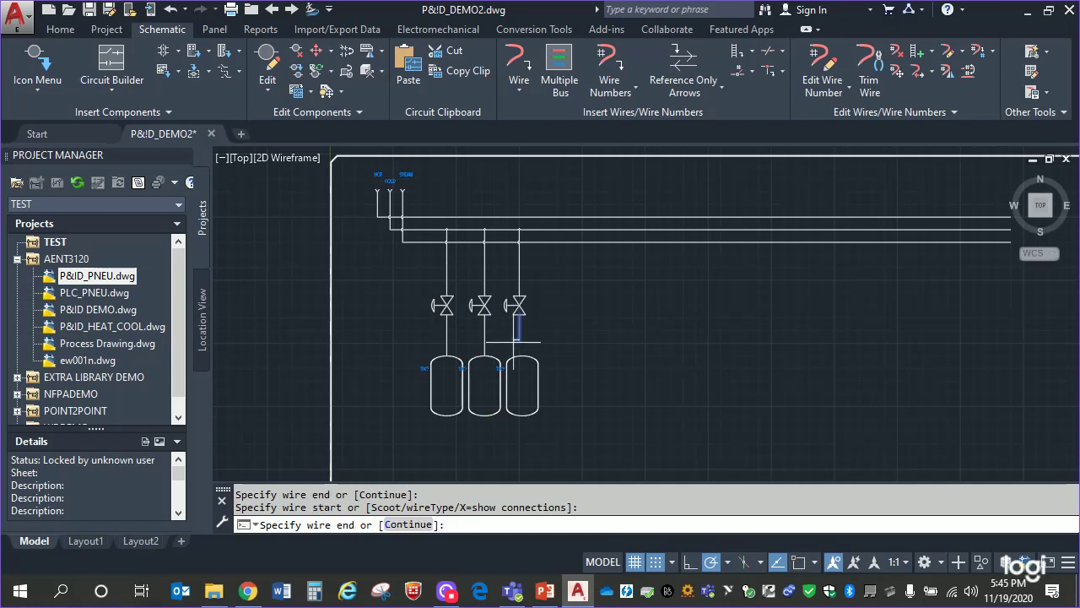
left_click(519, 358)
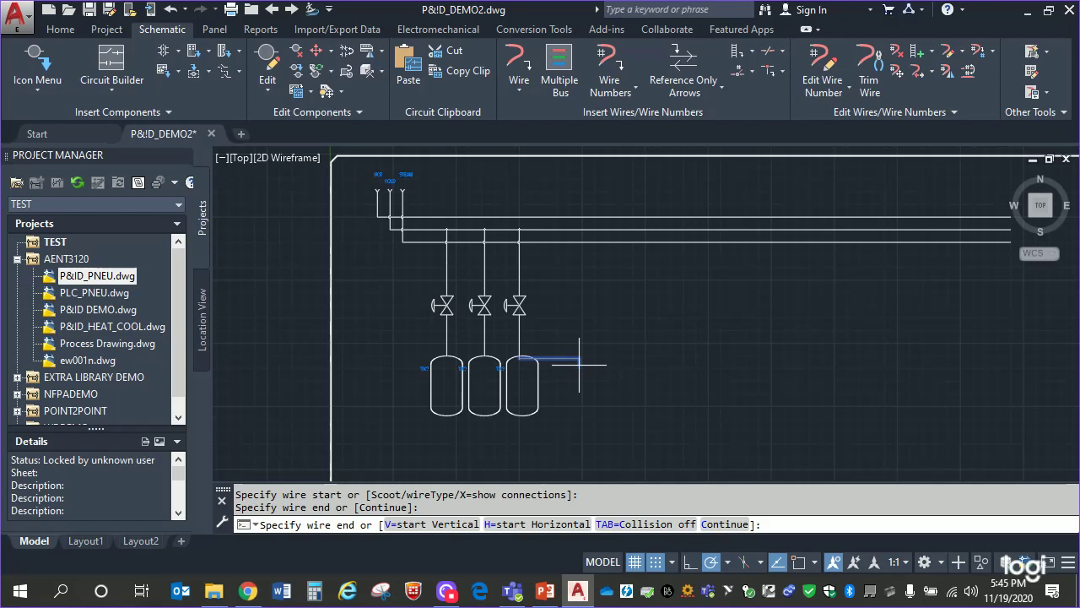
key("Escape")
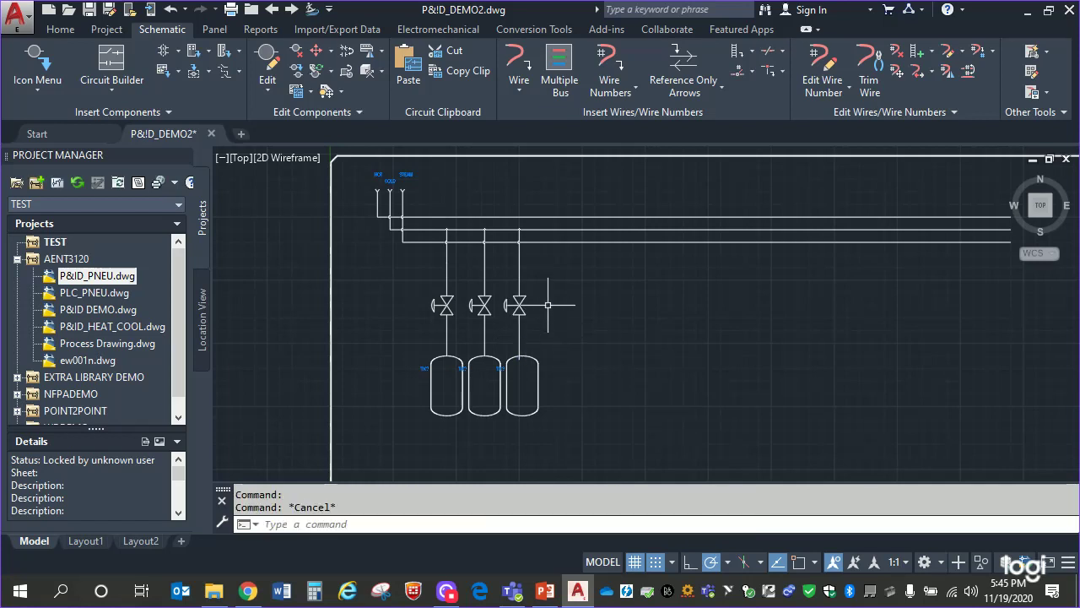
- Delete the off-centre wire between the third valve and the third tank
scroll(538, 339, "up", 4)
middle_click_drag(536, 357, 596, 246)
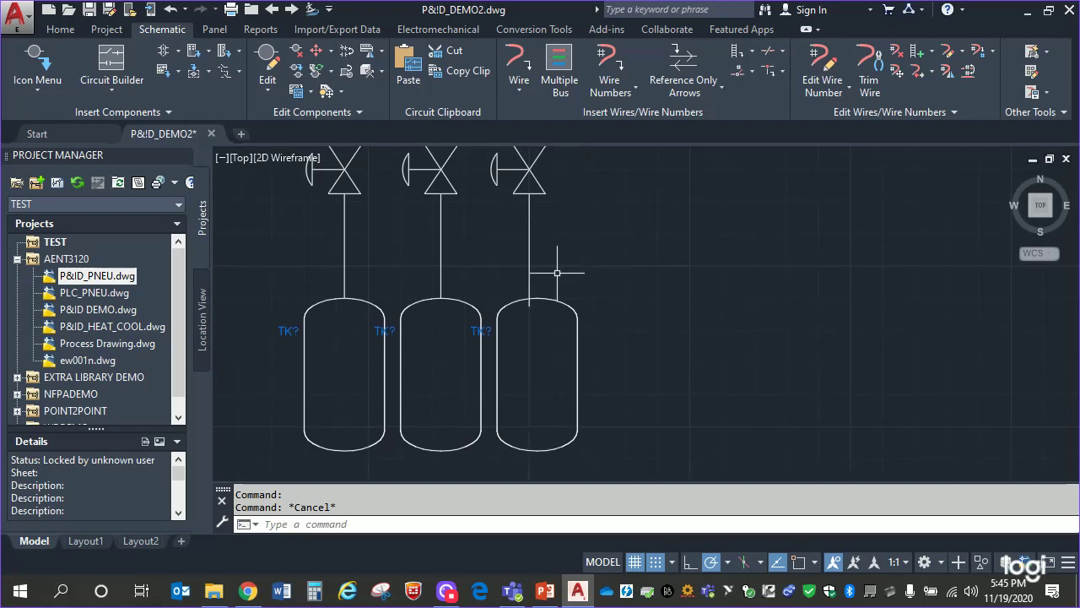
left_click(565, 258)
left_click(500, 228)
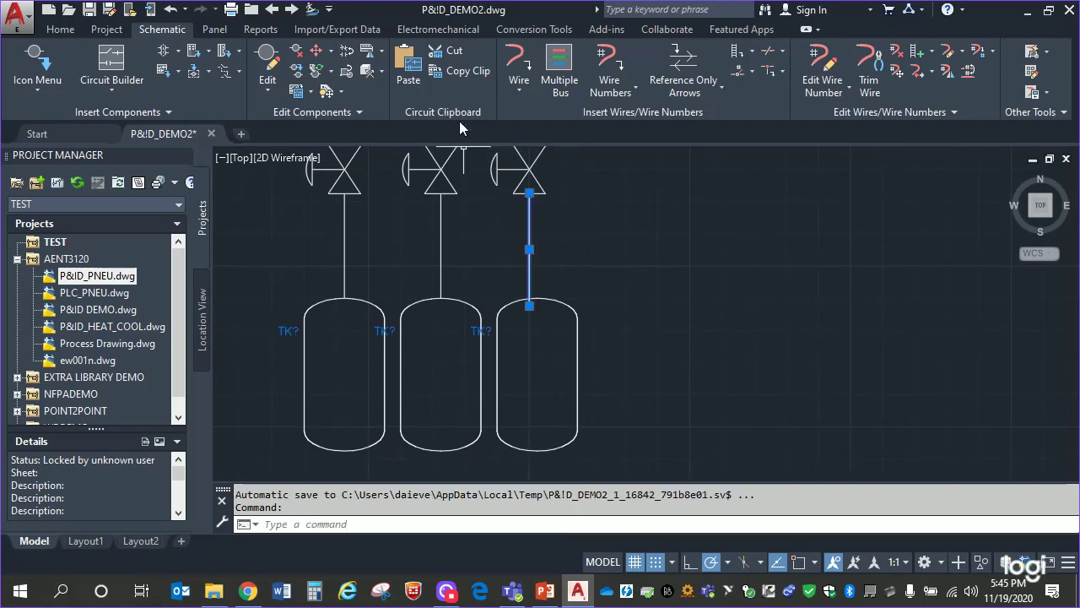
key("Delete")
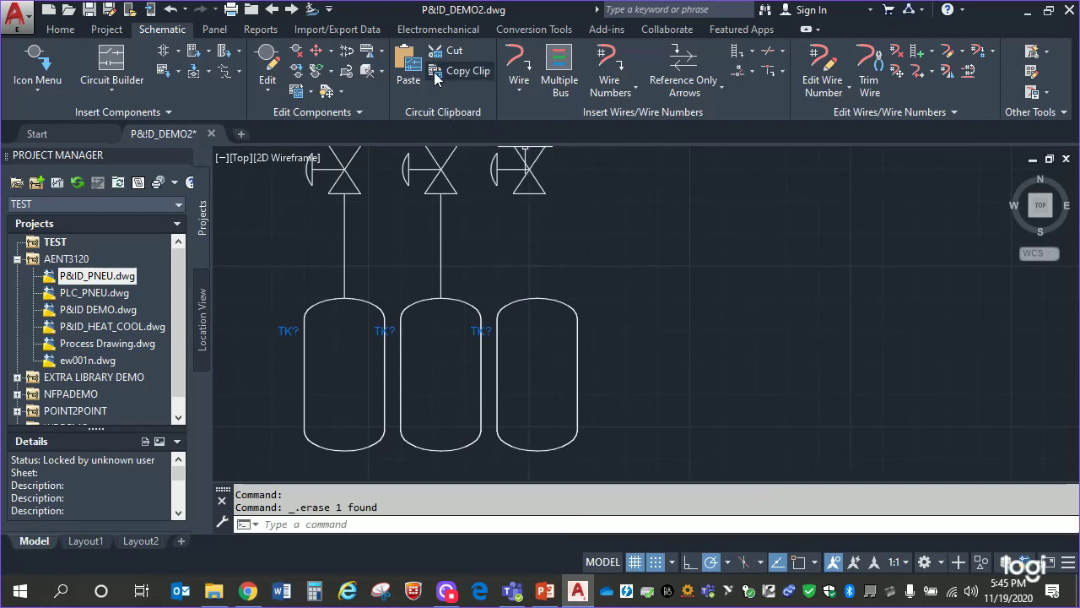
- Draw a wire with a small jog from the bottom of the third valve to the top centre of the third tank
left_click(520, 64)
left_click(529, 194)
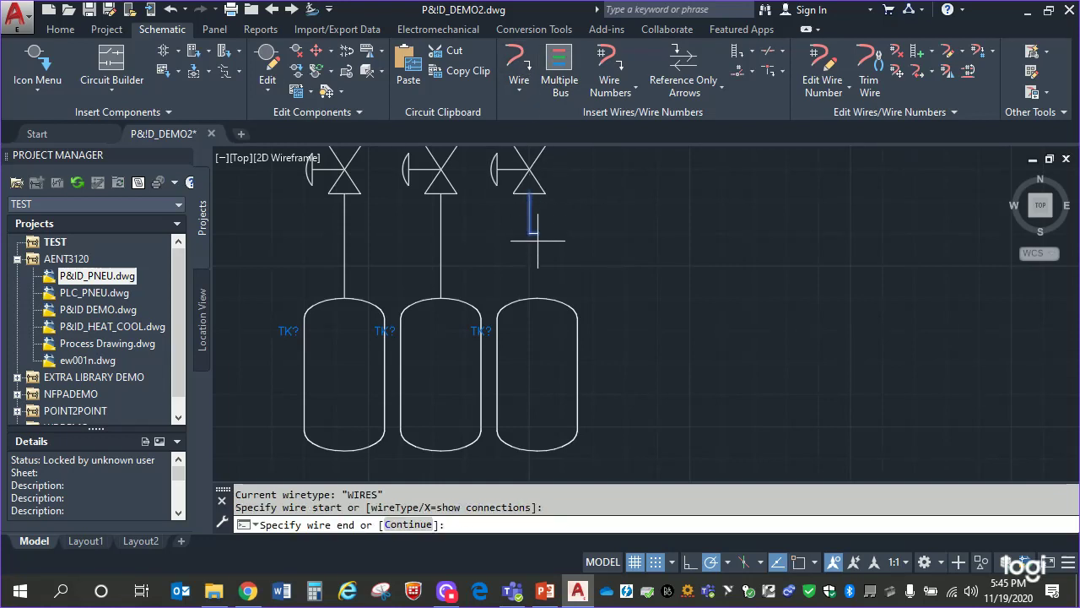
left_click(537, 297)
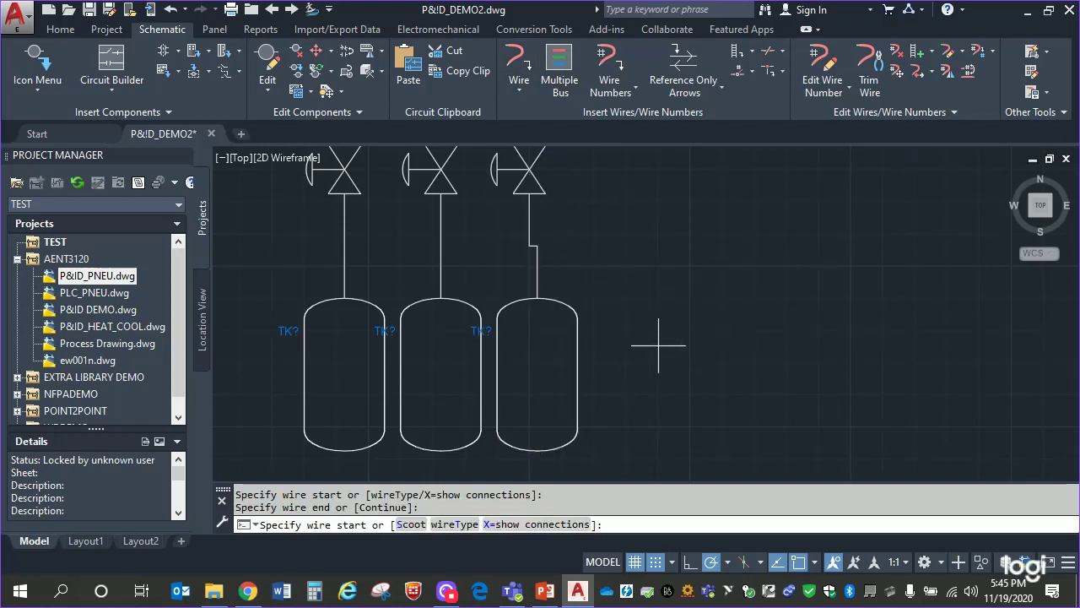
mouse_move(677, 307)
middle_mouse_down()
mouse_move(672, 436)
mouse_move(678, 282)
mouse_move(686, 296)
middle_mouse_up()
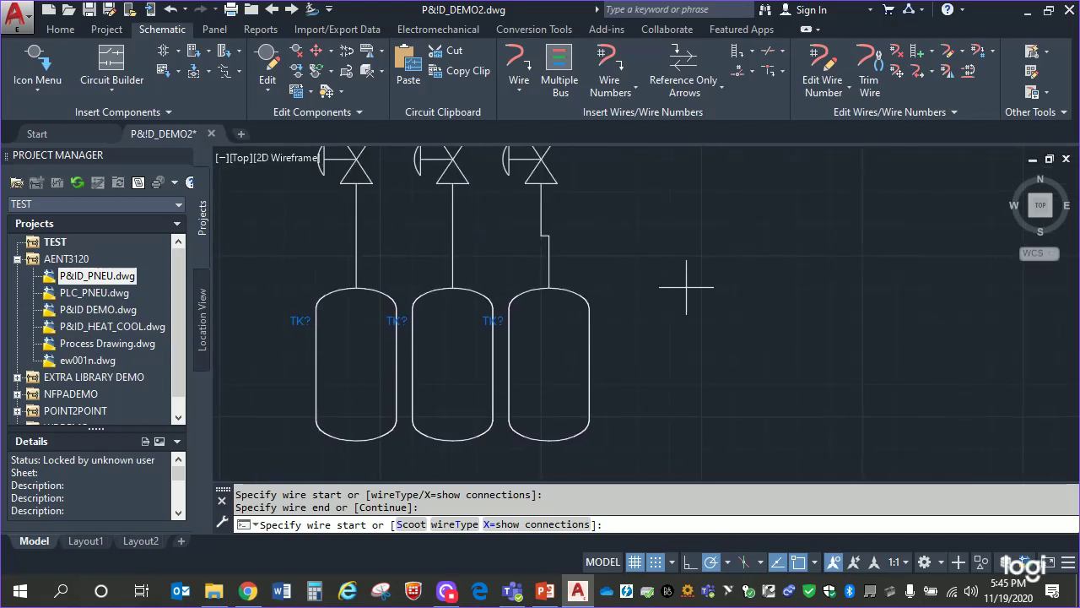
scroll(699, 333, "down", 3)
mouse_move(699, 333)
middle_mouse_down()
mouse_move(706, 434)
mouse_move(711, 268)
mouse_move(700, 282)
middle_mouse_up()
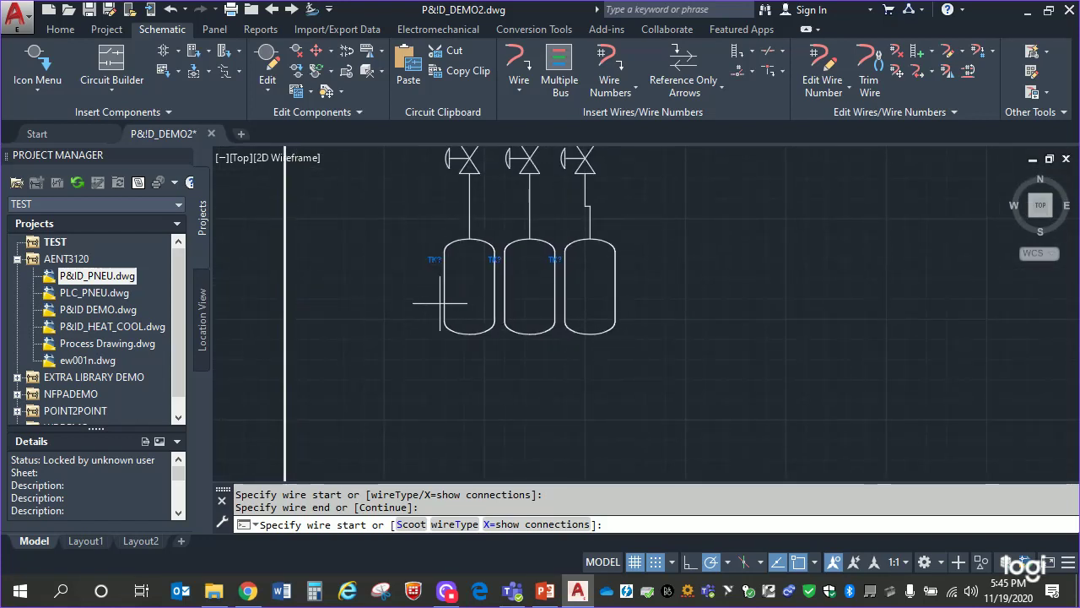
left_click(435, 259)
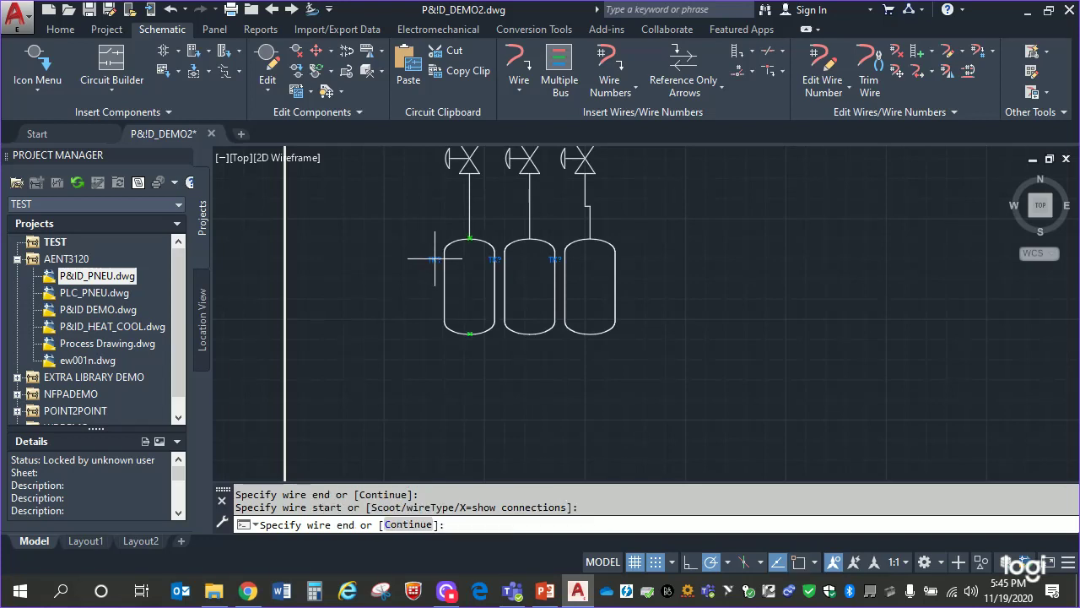
key("Escape")
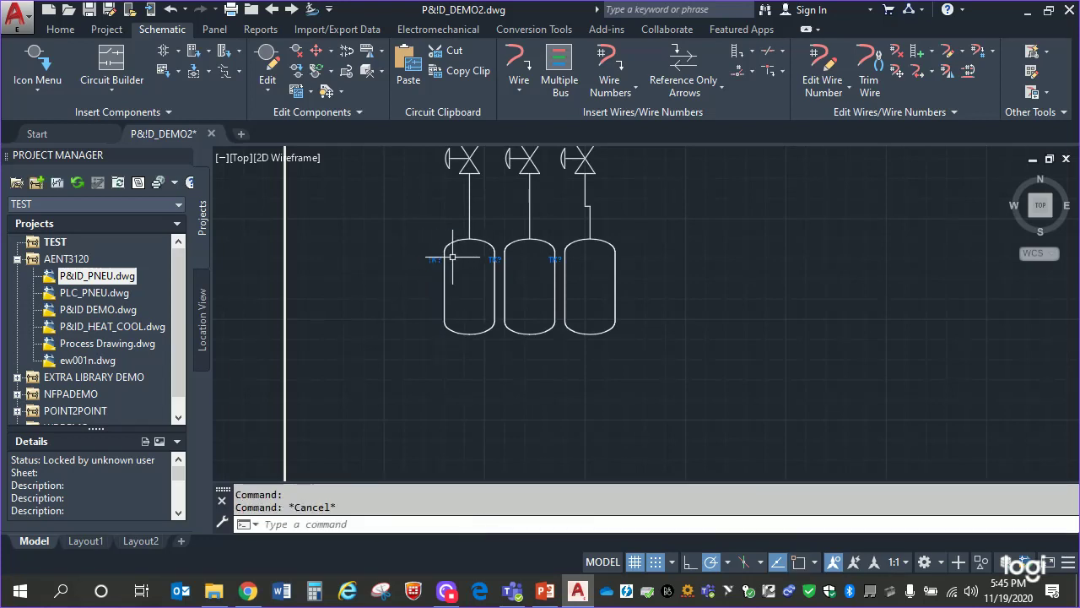
- Set the TAG1 attribute of the first tank to TK1
double_click(467, 266)
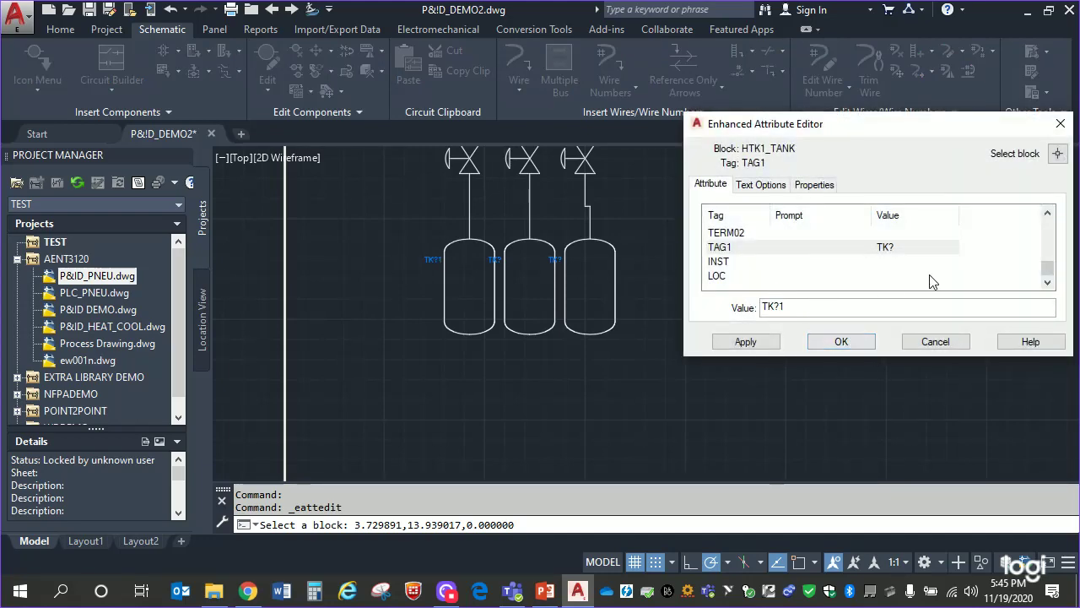
type("1")
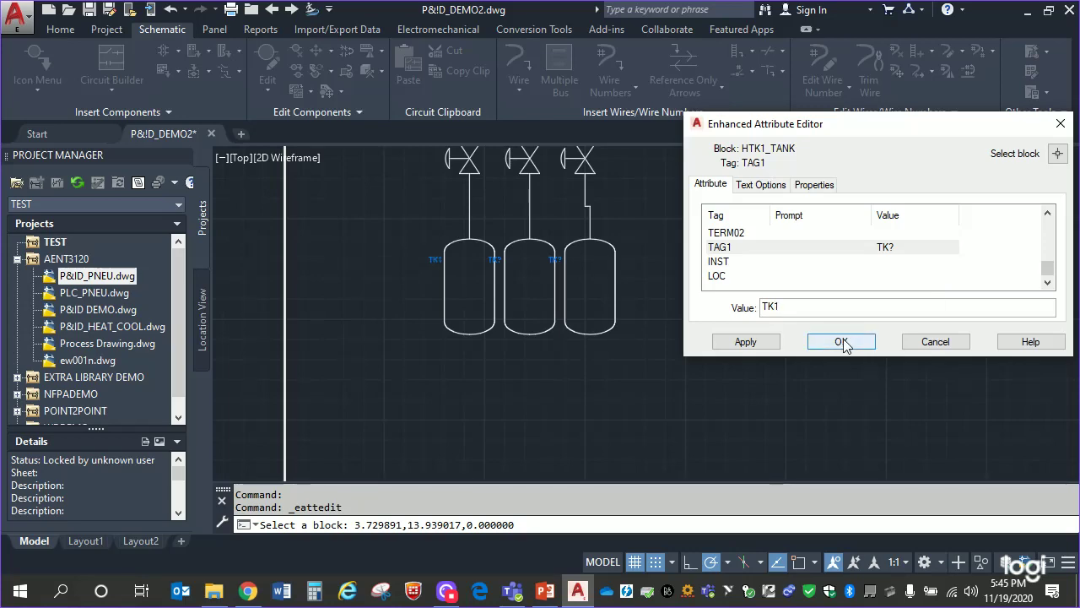
left_click(746, 341)
left_click(853, 338)
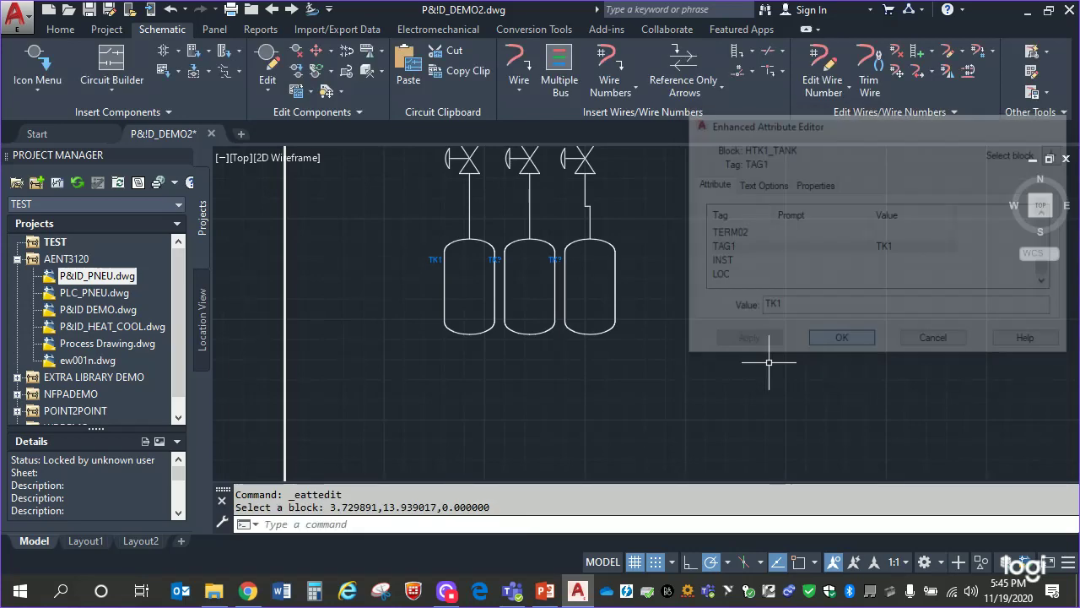
- Set the TAG1 attribute of the second tank to TK2
scroll(667, 337, "up", 4)
middle_click_drag(667, 338, 864, 470)
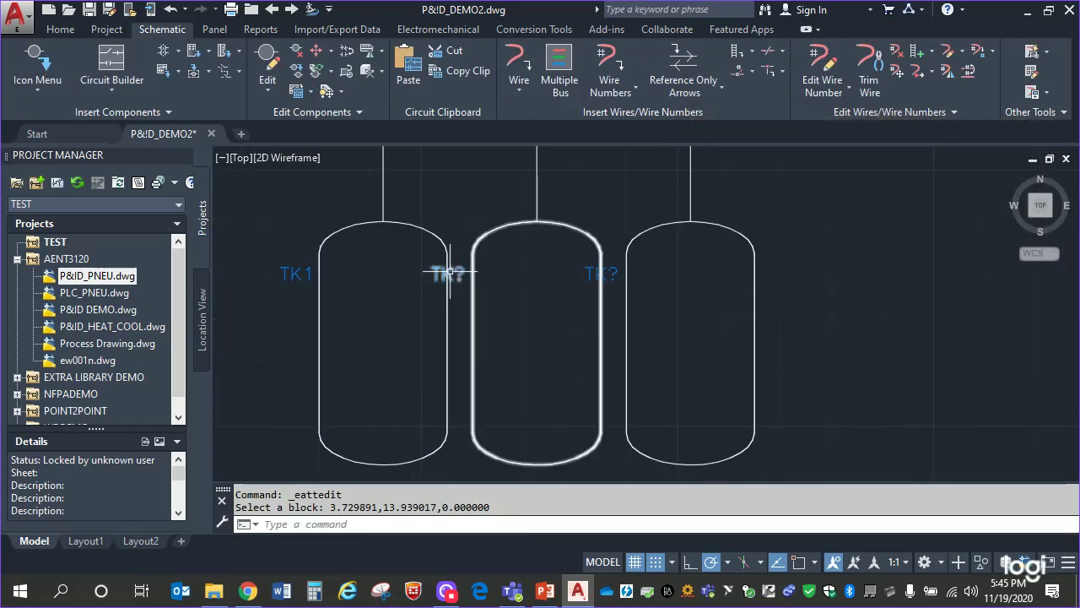
left_click(456, 273)
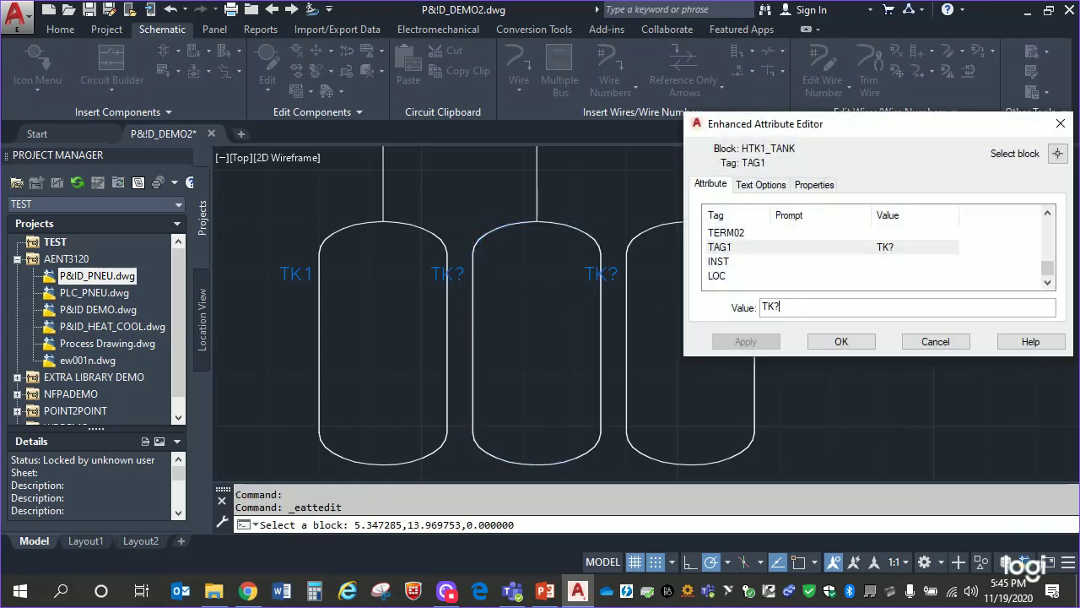
type("TK2")
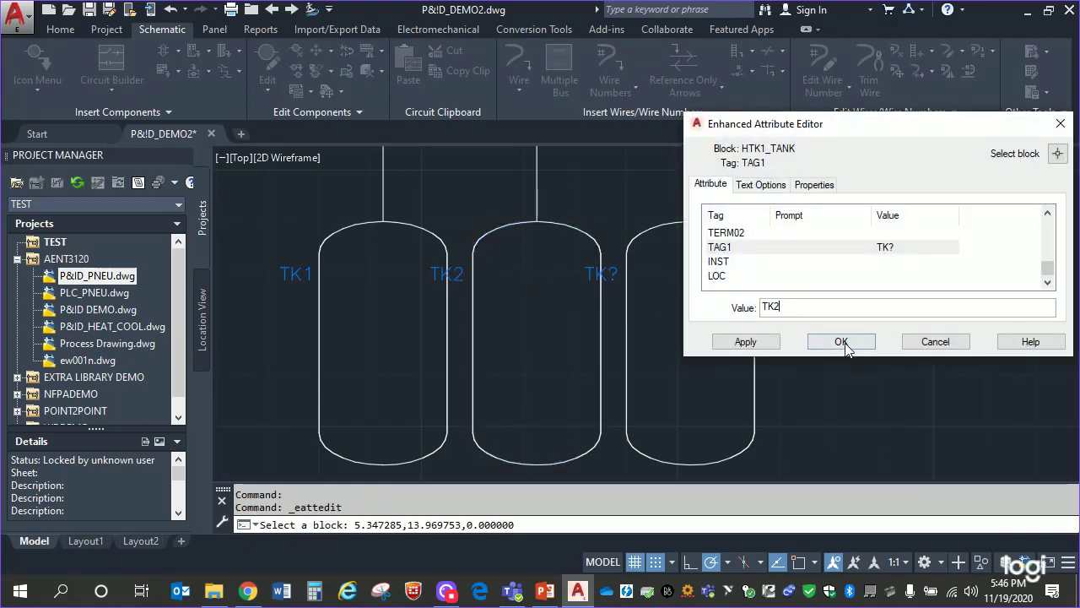
left_click(755, 342)
left_click(835, 343)
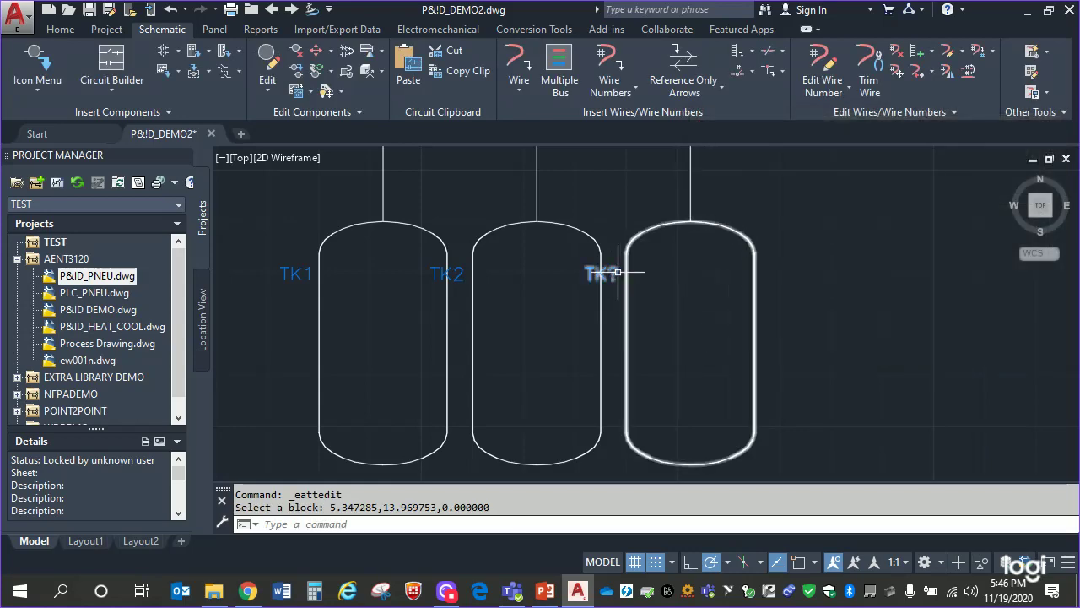
- Set the TAG1 attribute of the third tank to TK3
left_click(630, 285)
double_click(628, 278)
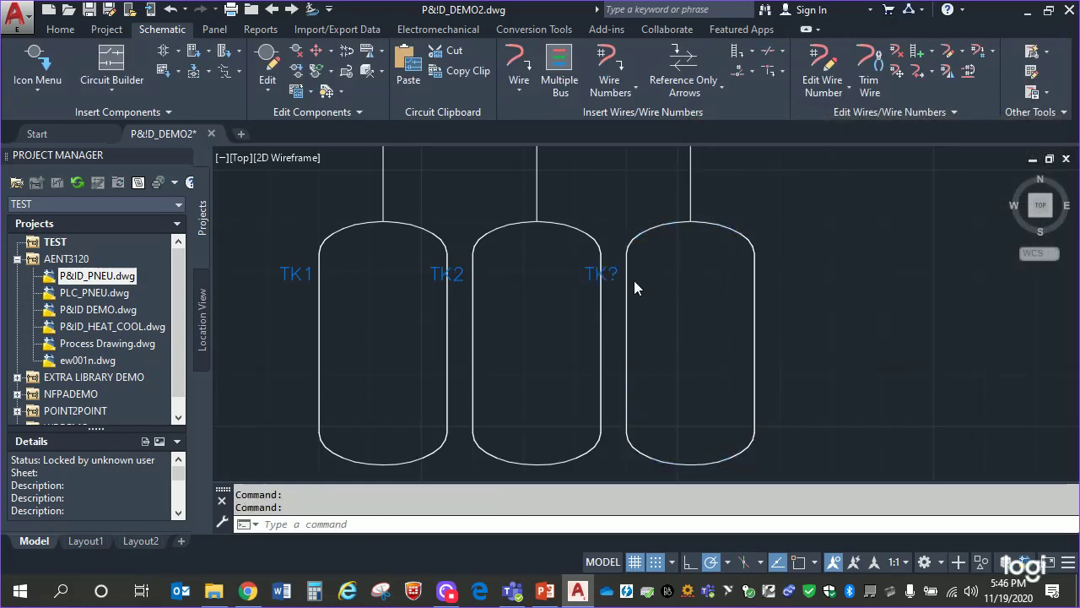
type("TK")
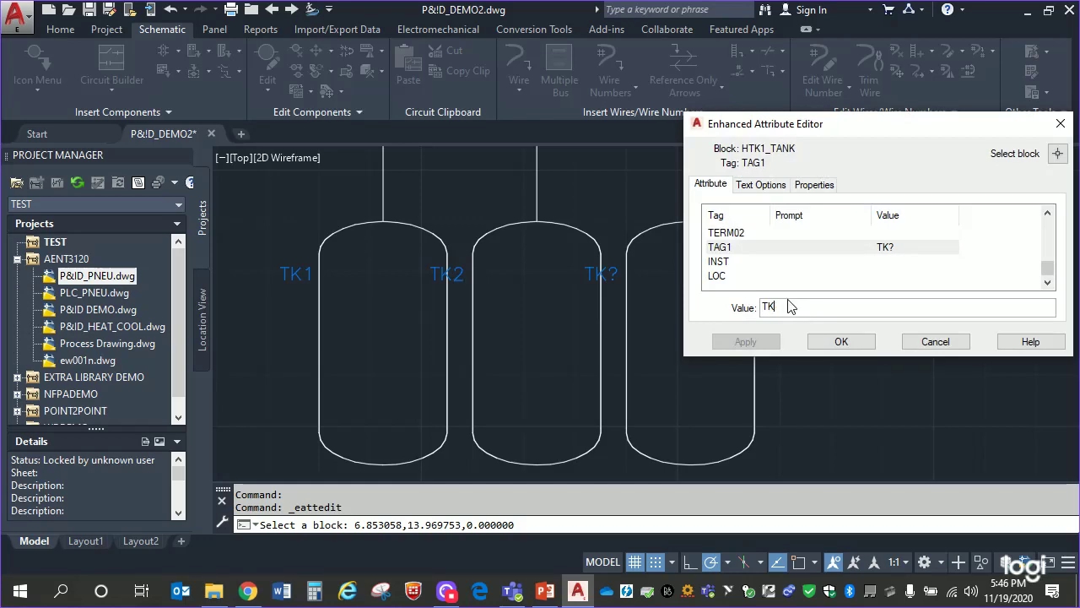
type("3")
key("Return")
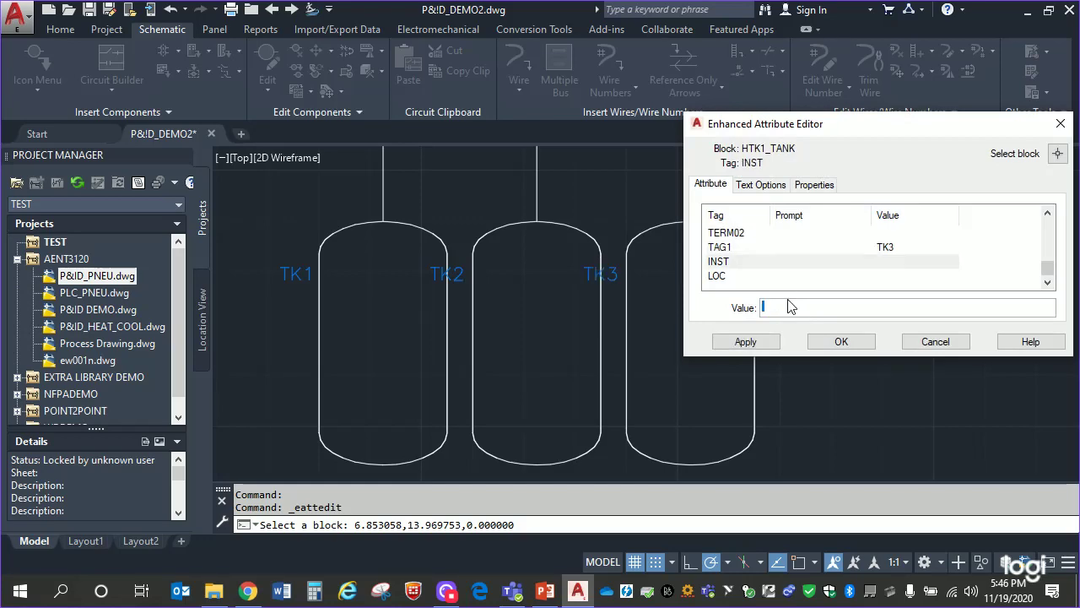
left_click(856, 338)
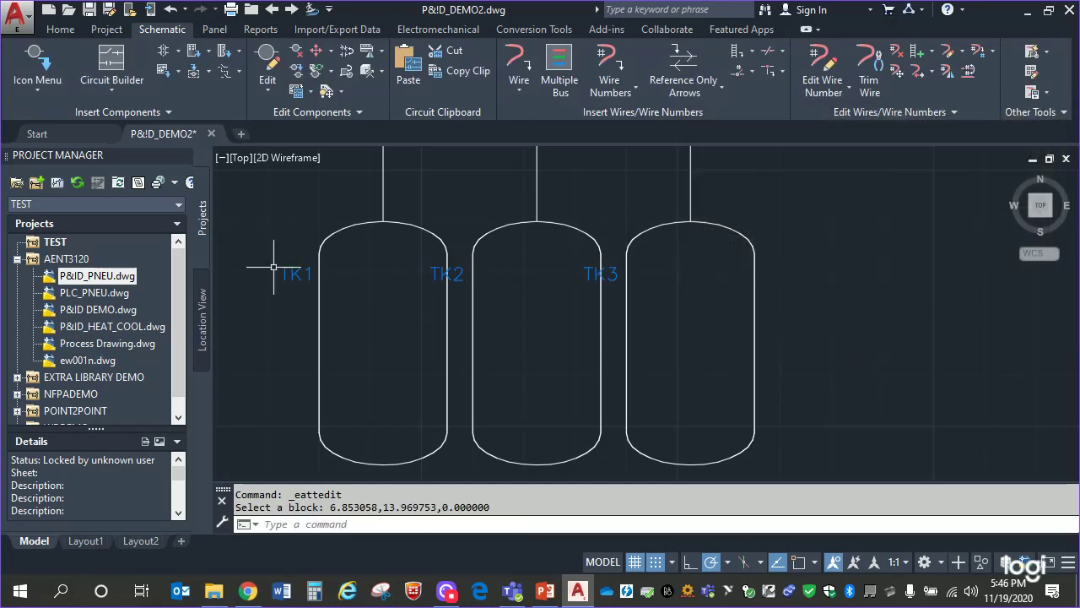
left_click(284, 271)
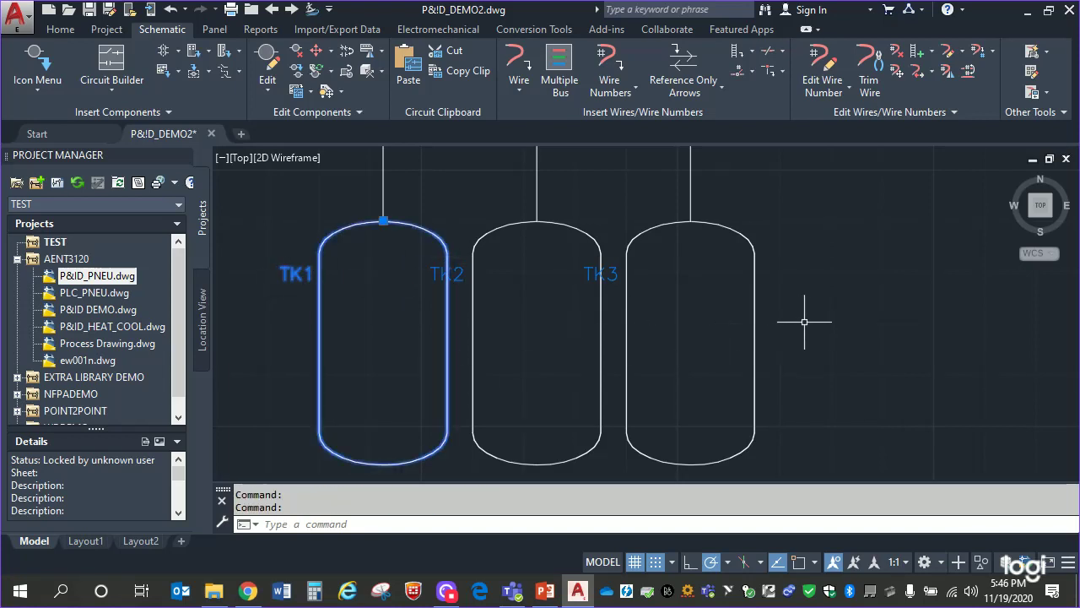
key("Escape")
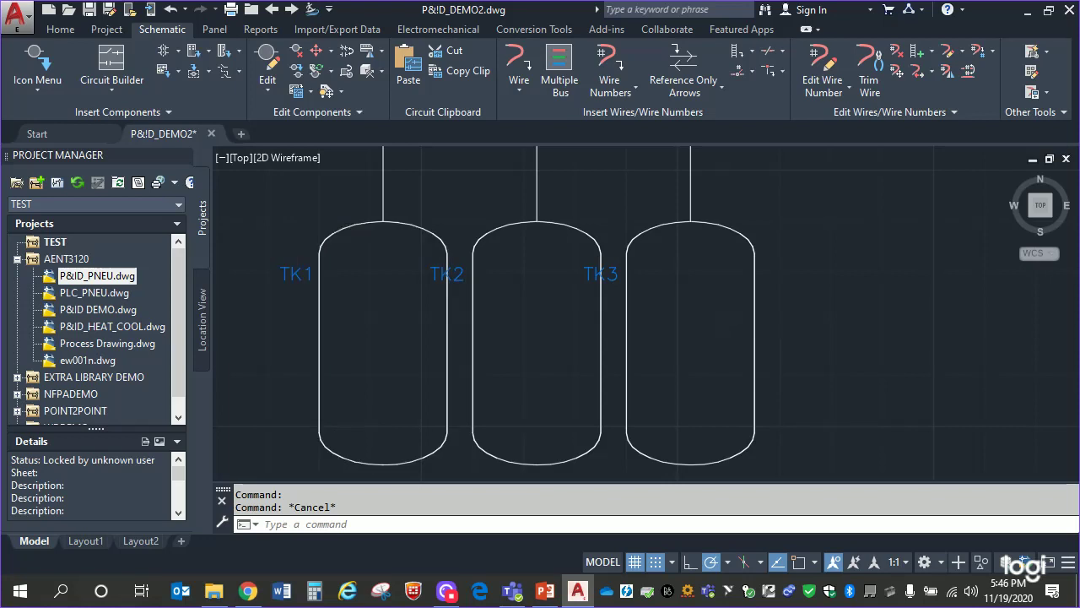
- Insert a Centrifugal Pump 2 symbol below and to the right of the three tanks with component tag P1
scroll(899, 304, "down", 6)
mouse_move(896, 324)
middle_mouse_down()
mouse_move(750, 285)
mouse_move(701, 284)
middle_mouse_up()
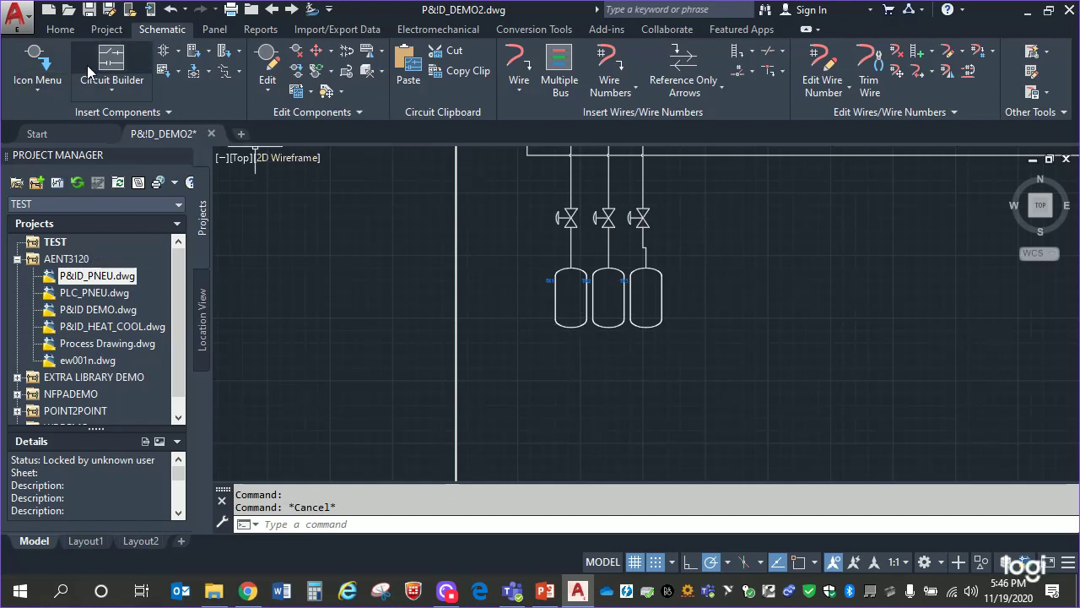
left_click(167, 112)
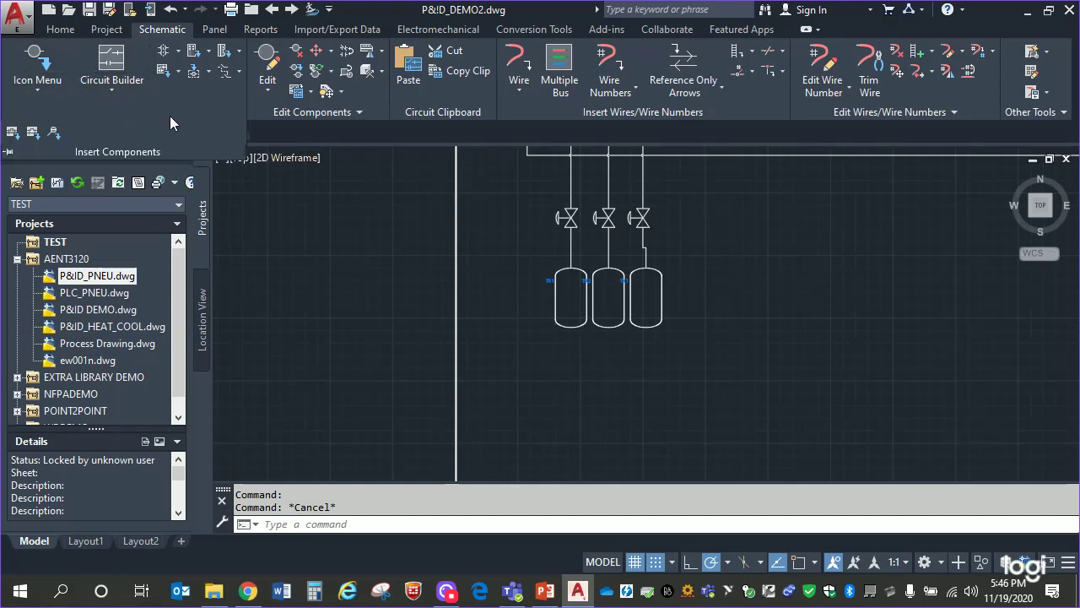
left_click(54, 133)
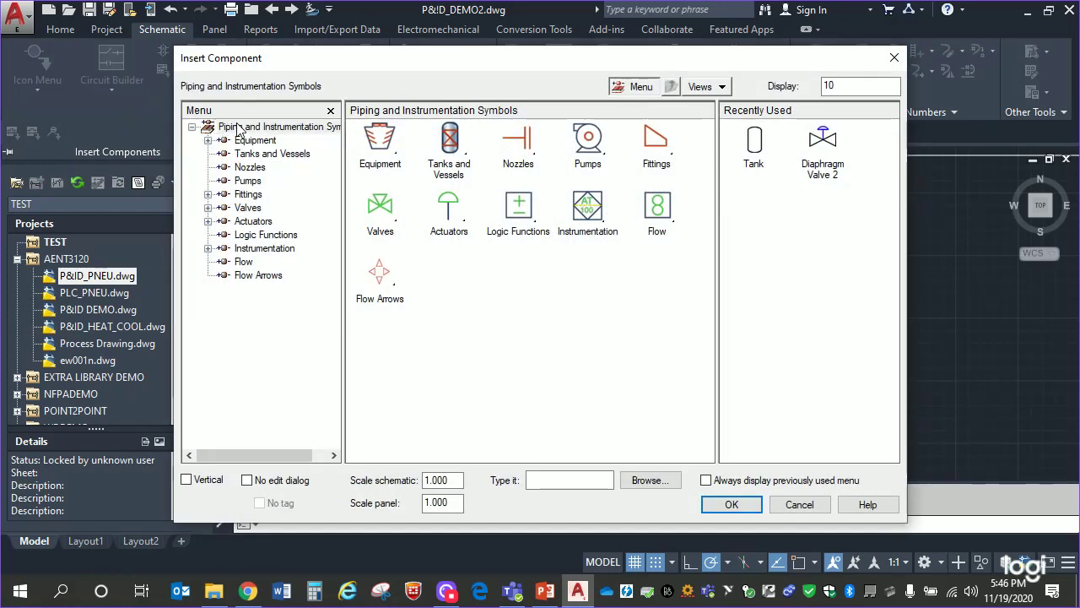
left_click(248, 180)
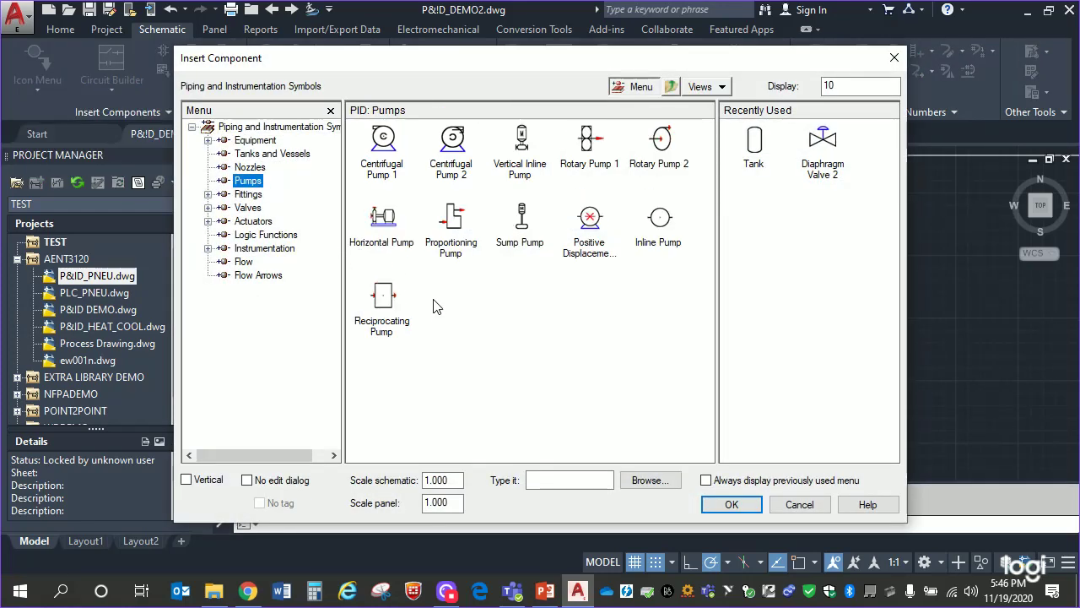
left_click(453, 142)
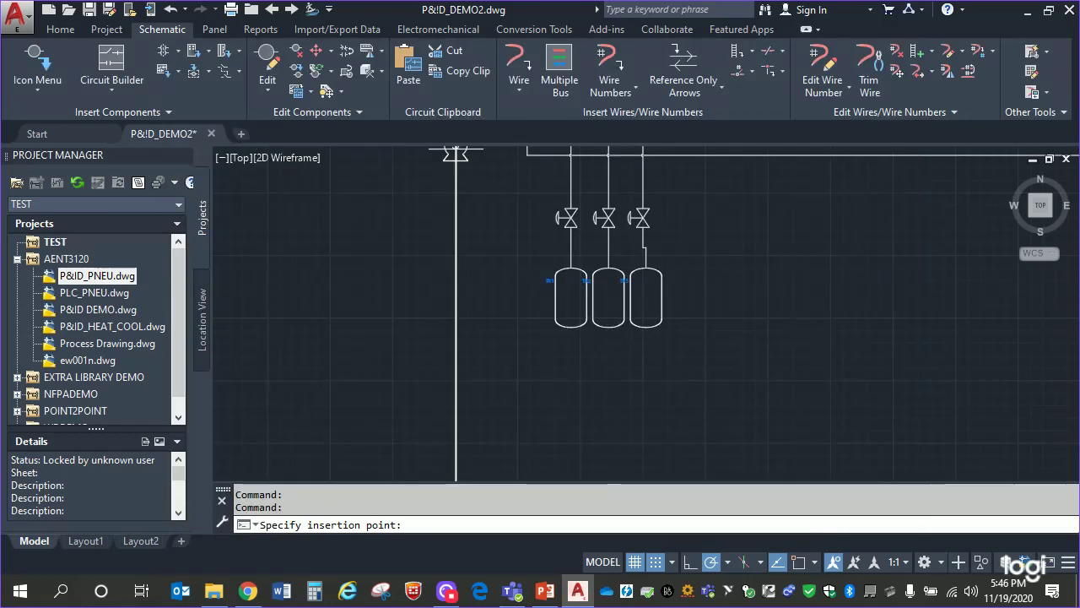
left_click(716, 395)
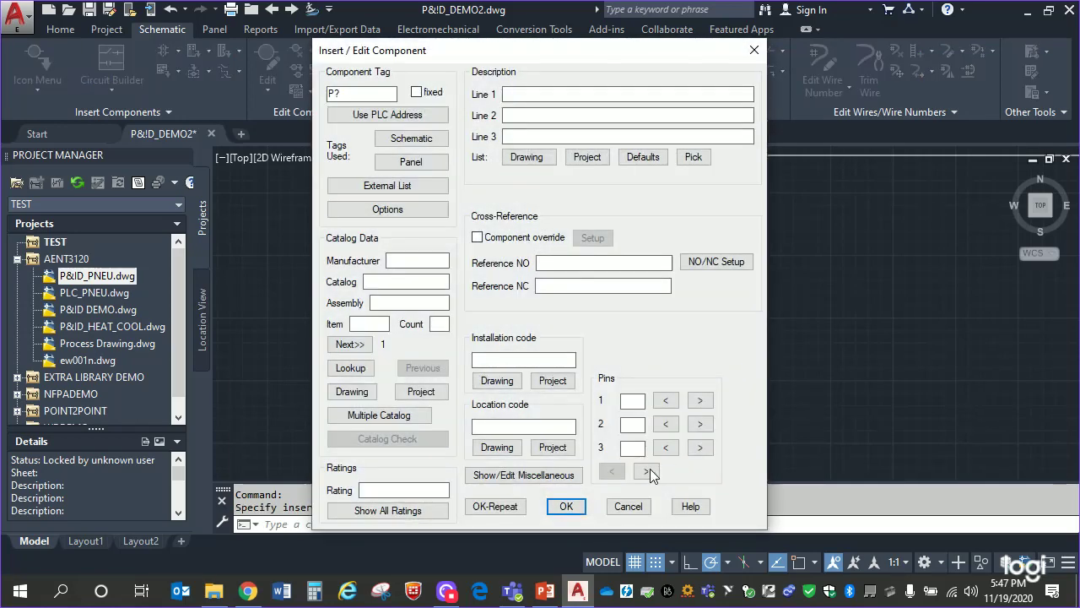
left_click(350, 93)
key("BackSpace")
left_click(567, 506)
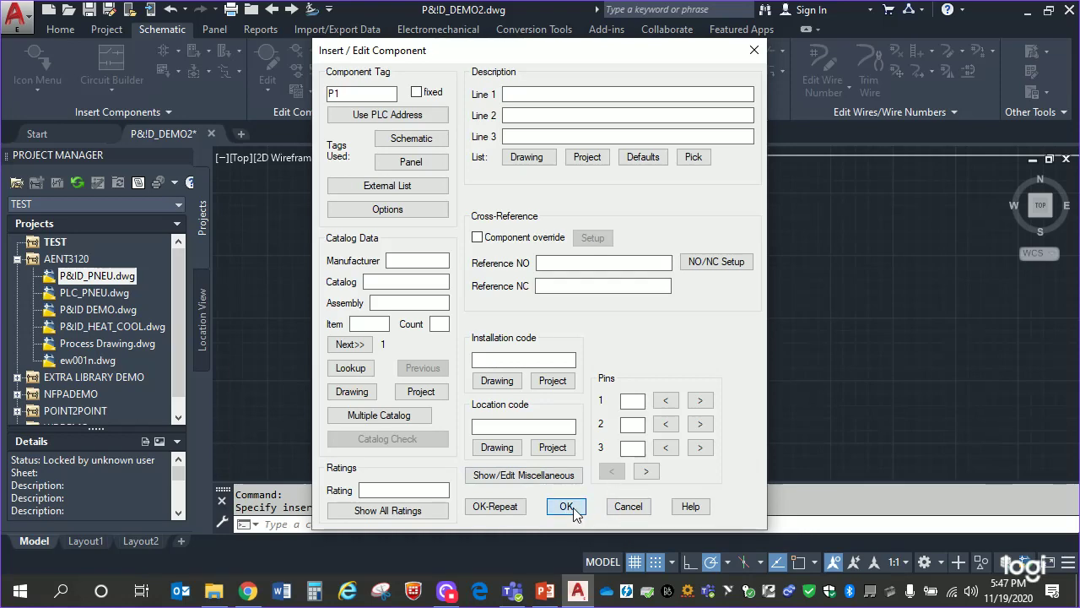
- Insert a Check valve 1 symbol just left of pump P1, level with the pump's centre, keeping the default component data
scroll(723, 434, "up", 3)
middle_click_drag(892, 388, 995, 446)
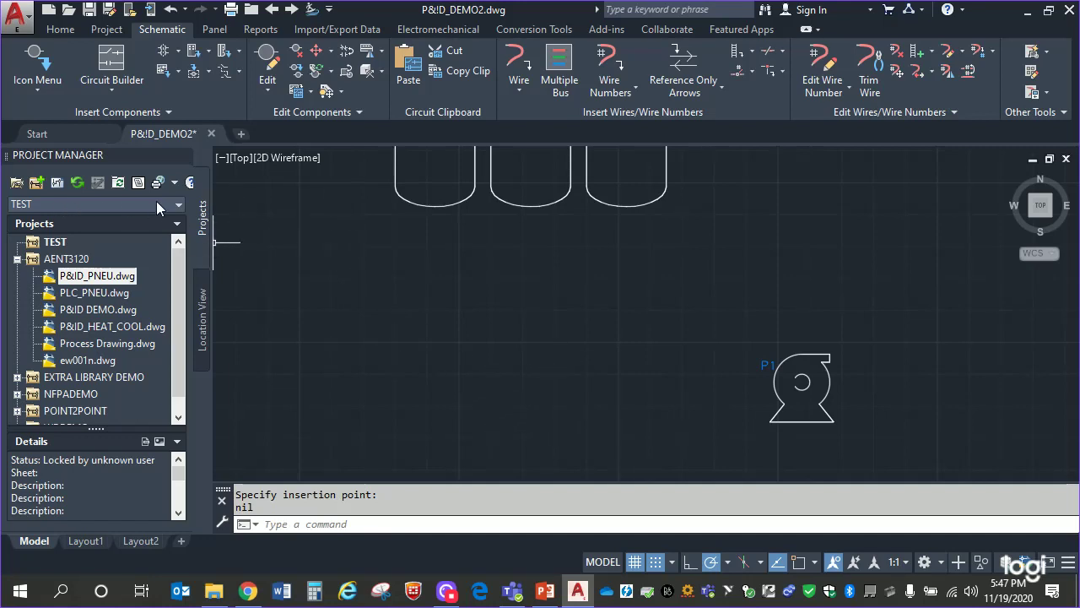
left_click(169, 113)
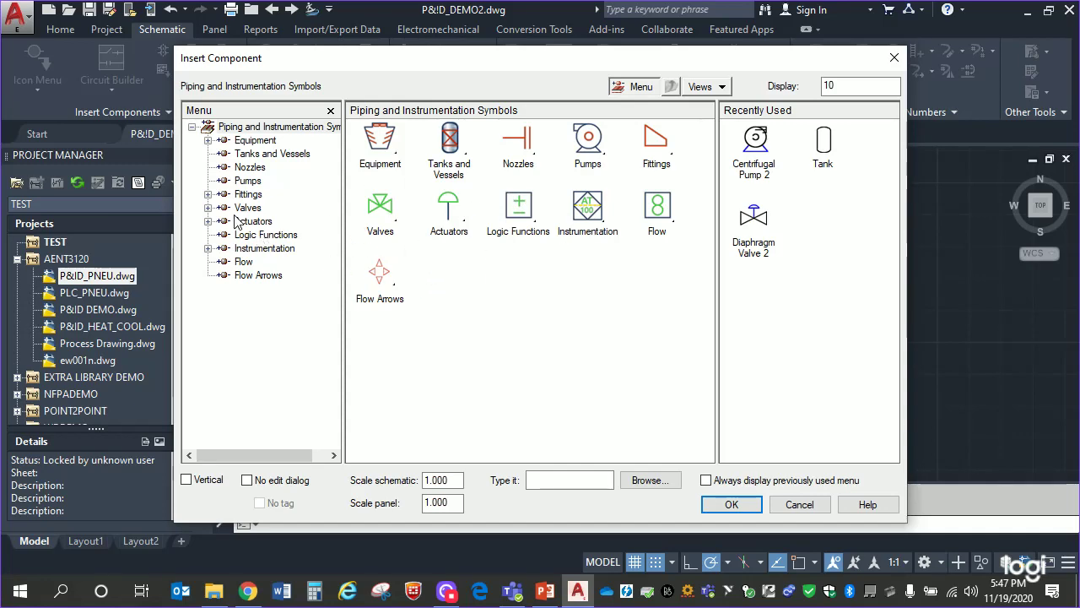
left_click(248, 208)
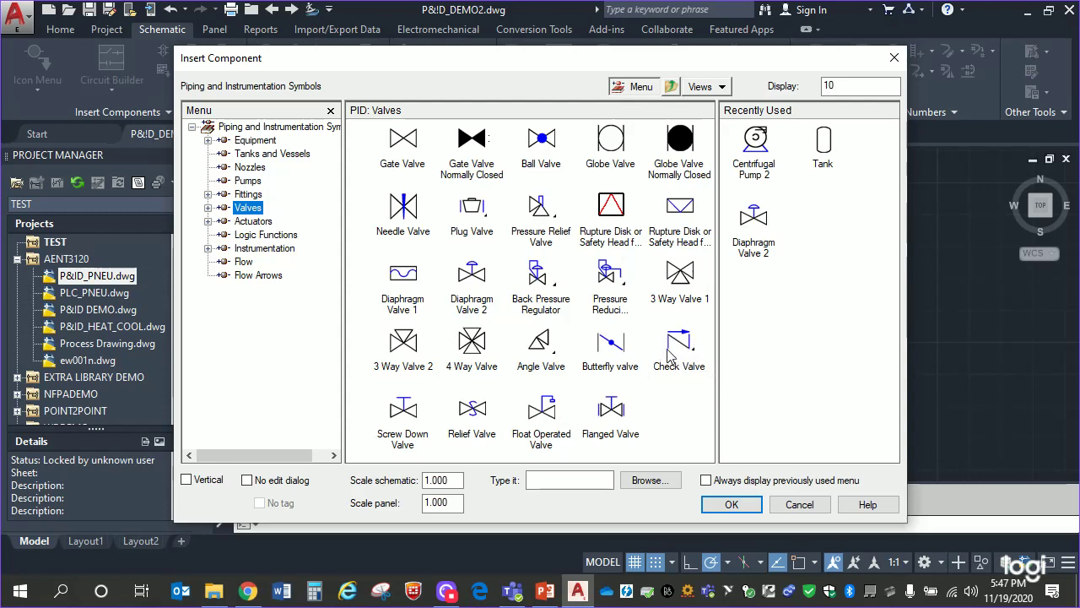
left_click(690, 354)
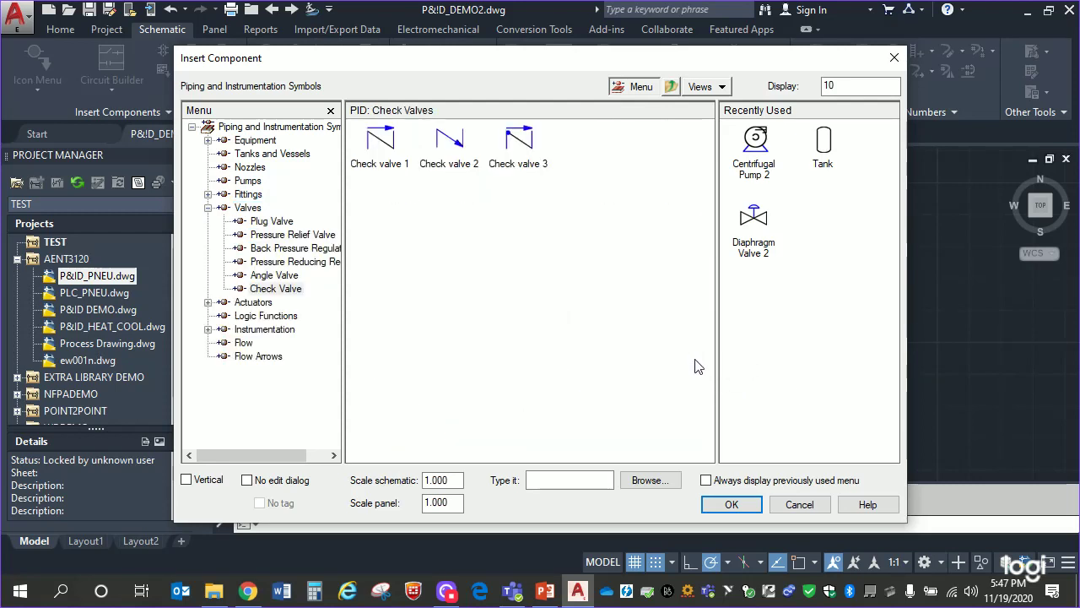
double_click(382, 141)
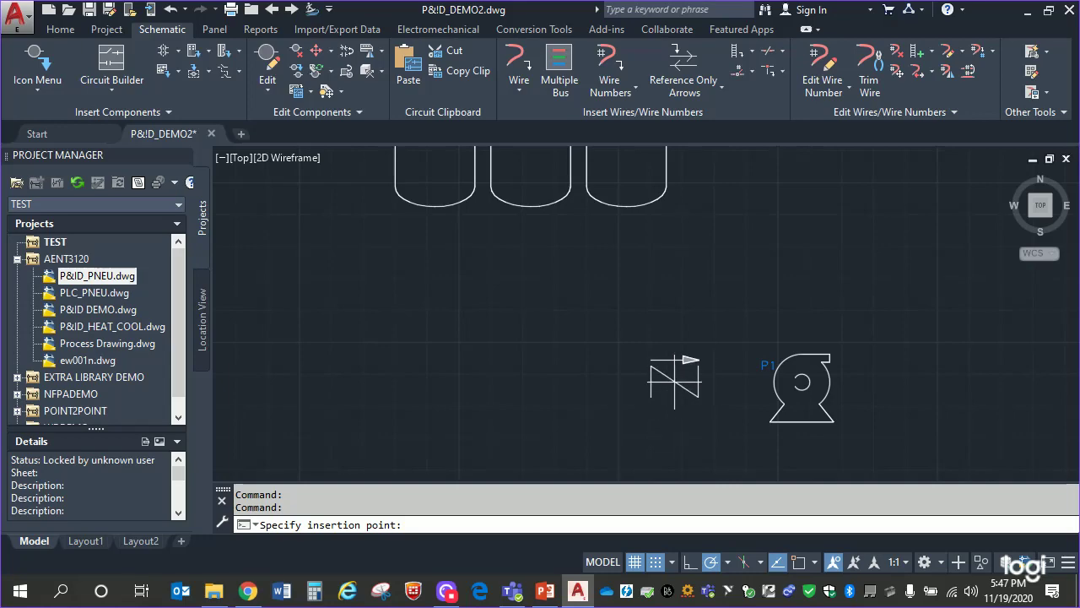
left_click(674, 382)
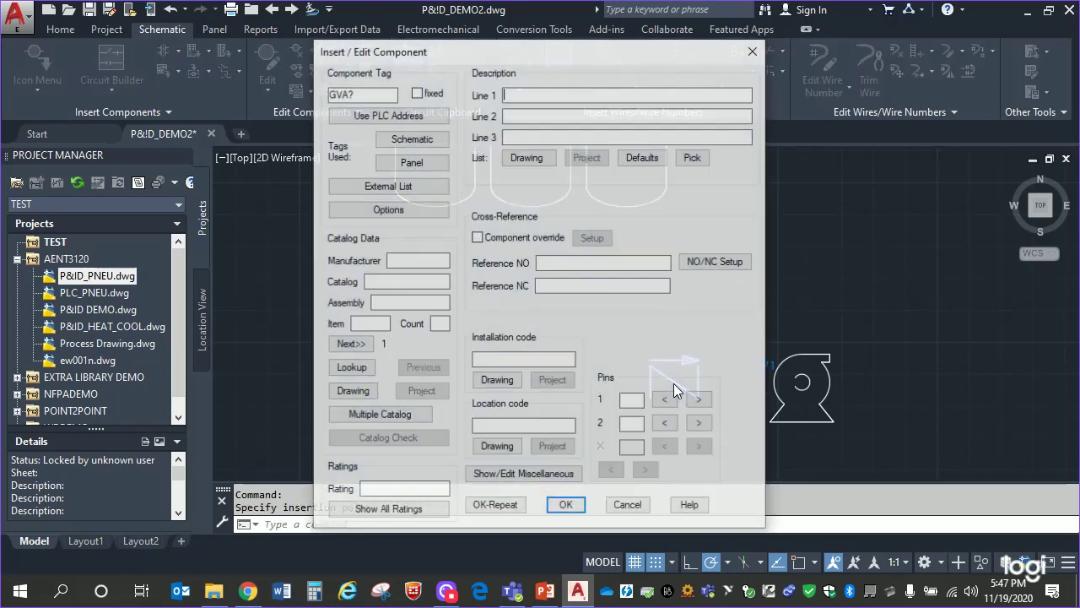
left_click(565, 506)
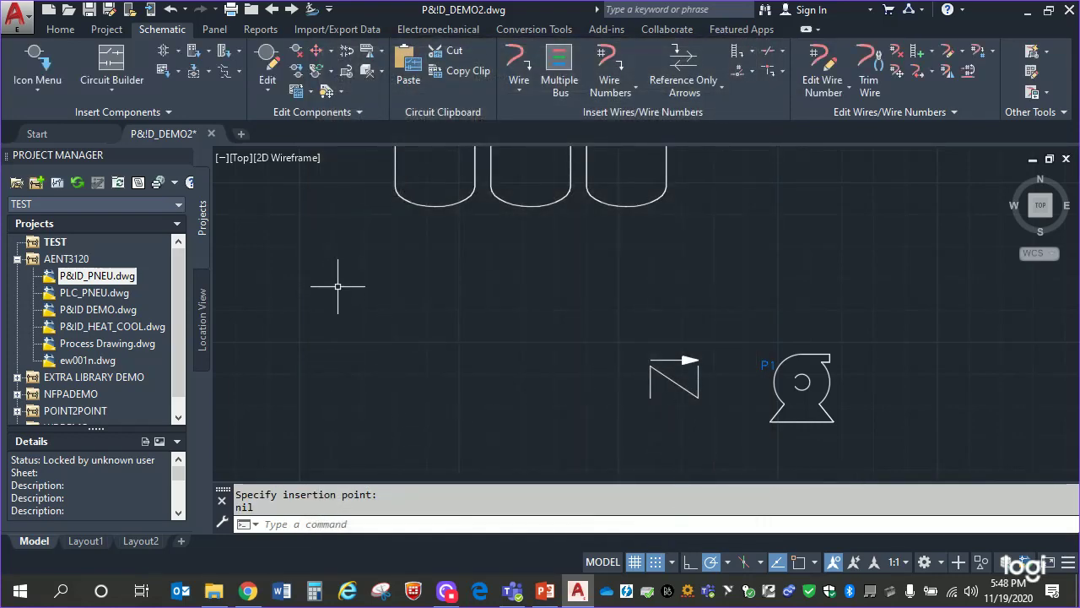
- Draw an L-shaped wire from the bottom centre of tank TK1 to the inlet side of the check valve
scroll(499, 358, "down", 2)
mouse_move(495, 362)
middle_mouse_down()
mouse_move(377, 338)
mouse_move(394, 346)
middle_mouse_up()
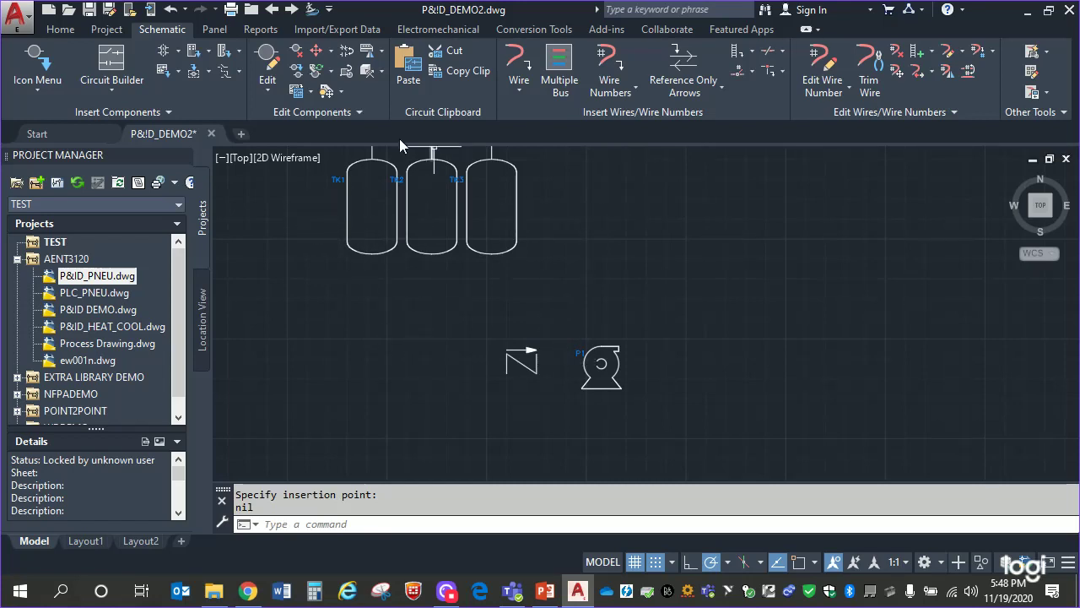
left_click(516, 68)
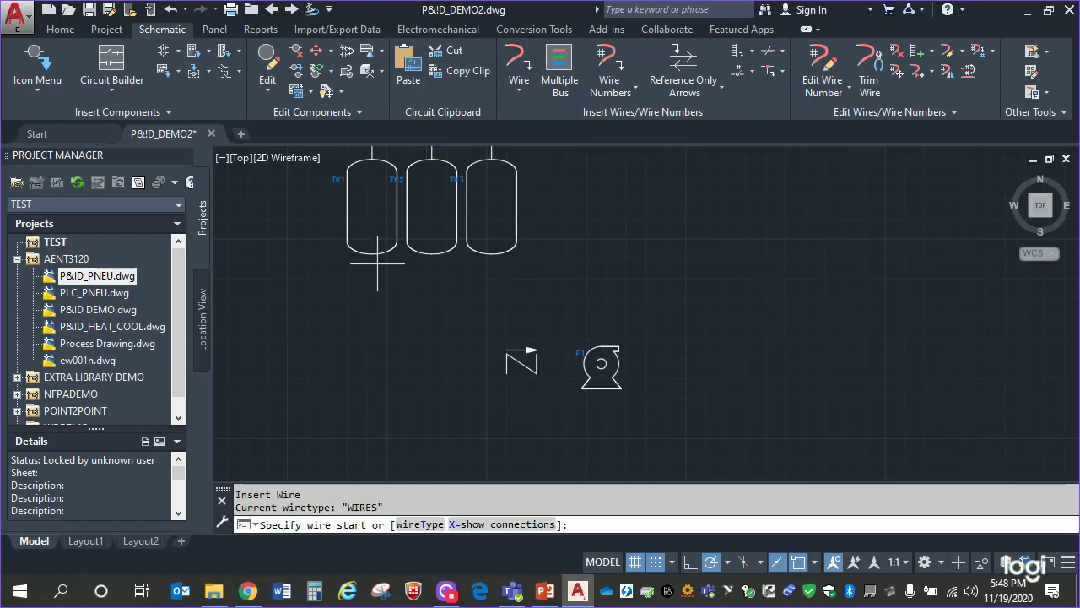
left_click(372, 253)
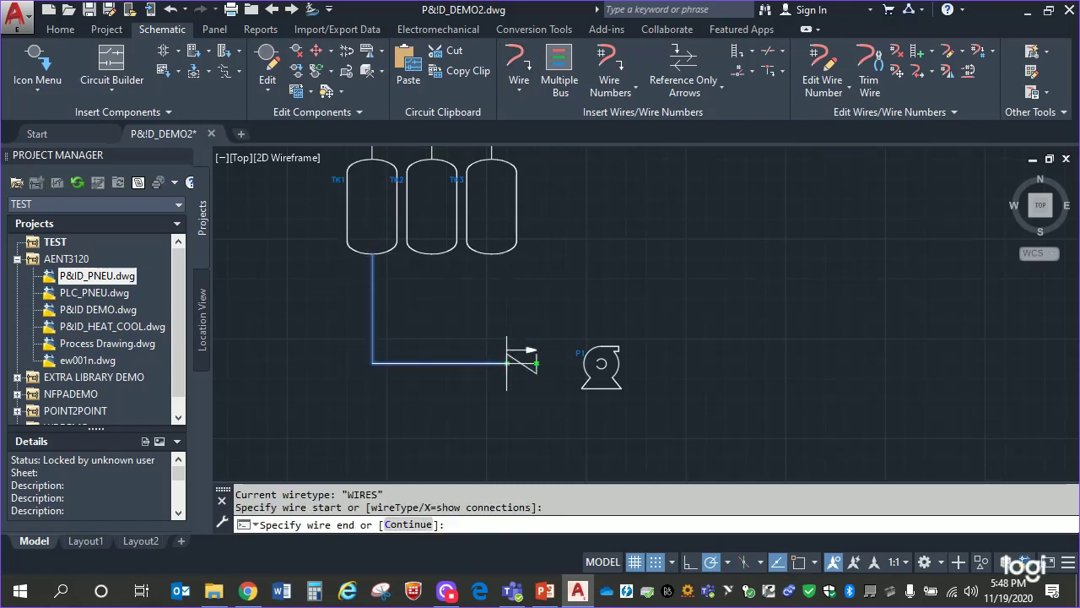
left_click(508, 362)
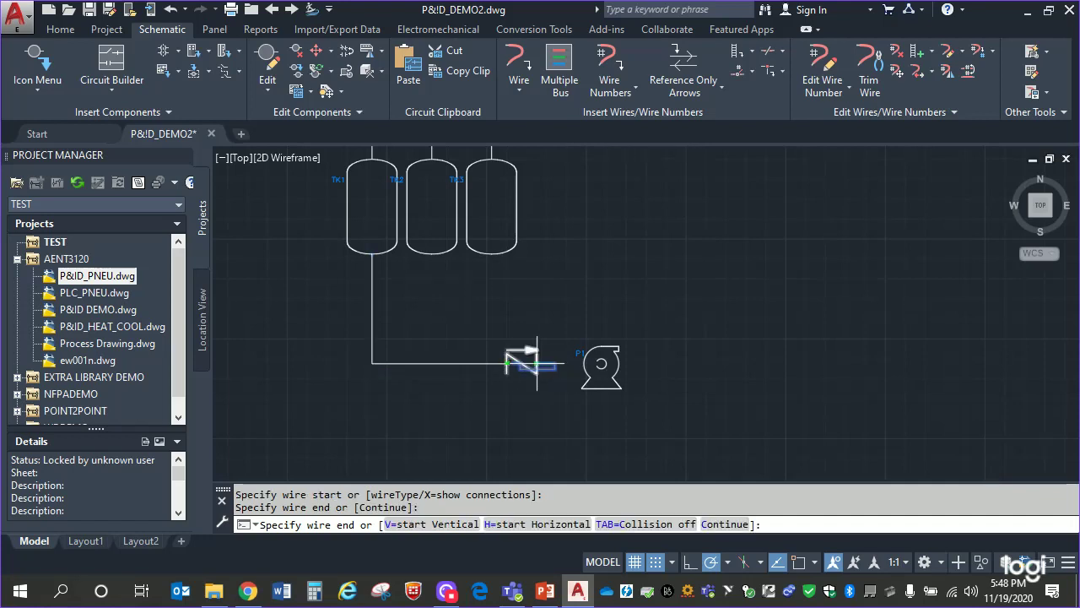
key("Escape")
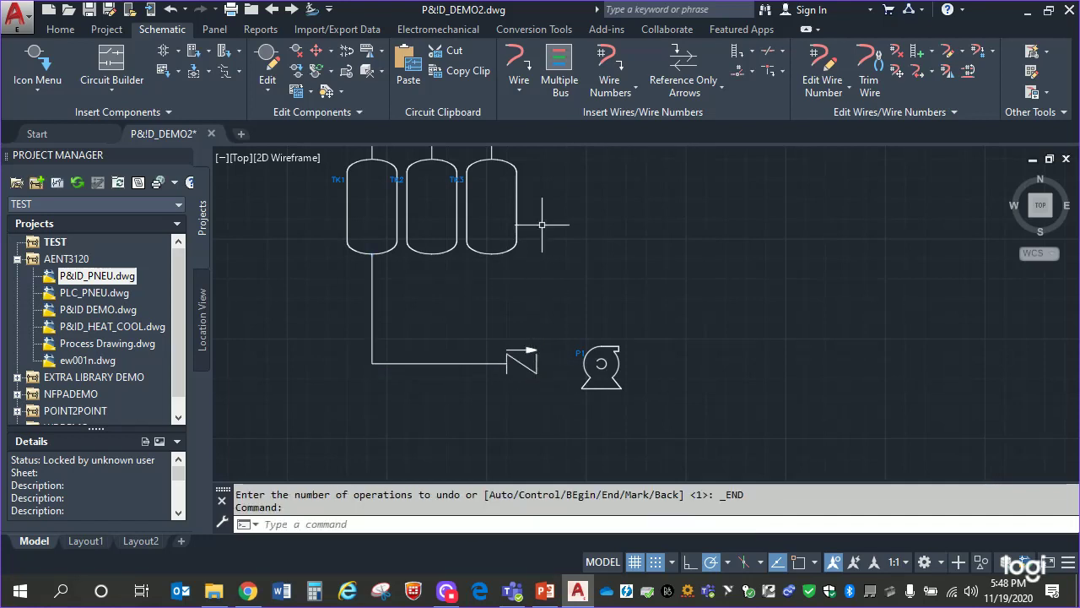
- Draw a horizontal wire from the outlet side of the check valve to the centre of pump P1
left_click(518, 67)
left_click(542, 363)
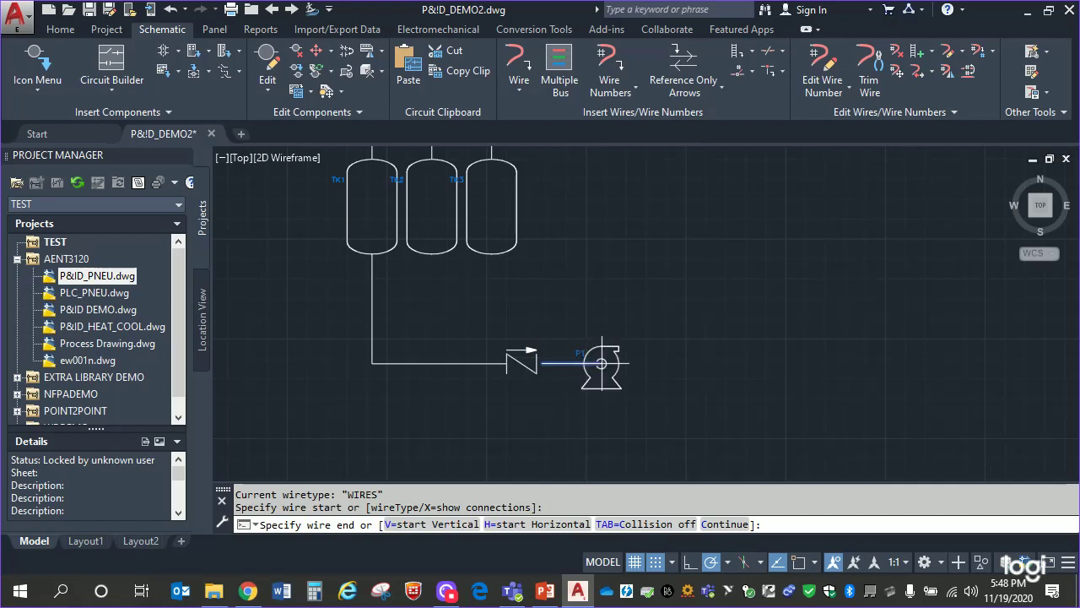
left_click(600, 363)
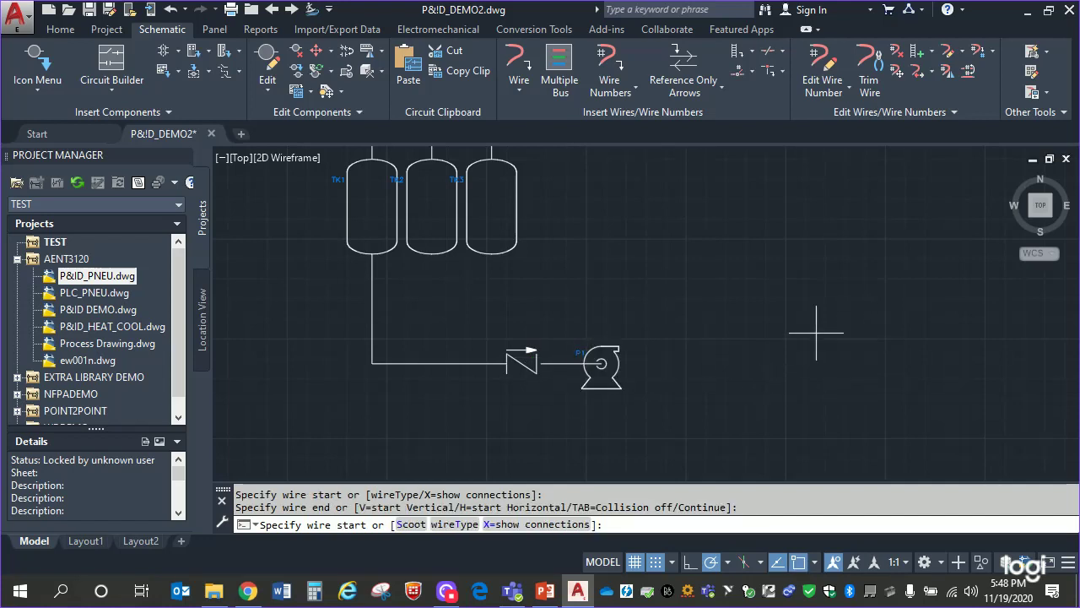
- Draw vertical wires from the bottom centres of tanks TK2 and TK3 down to the horizontal wire feeding the check valve
left_click(432, 253)
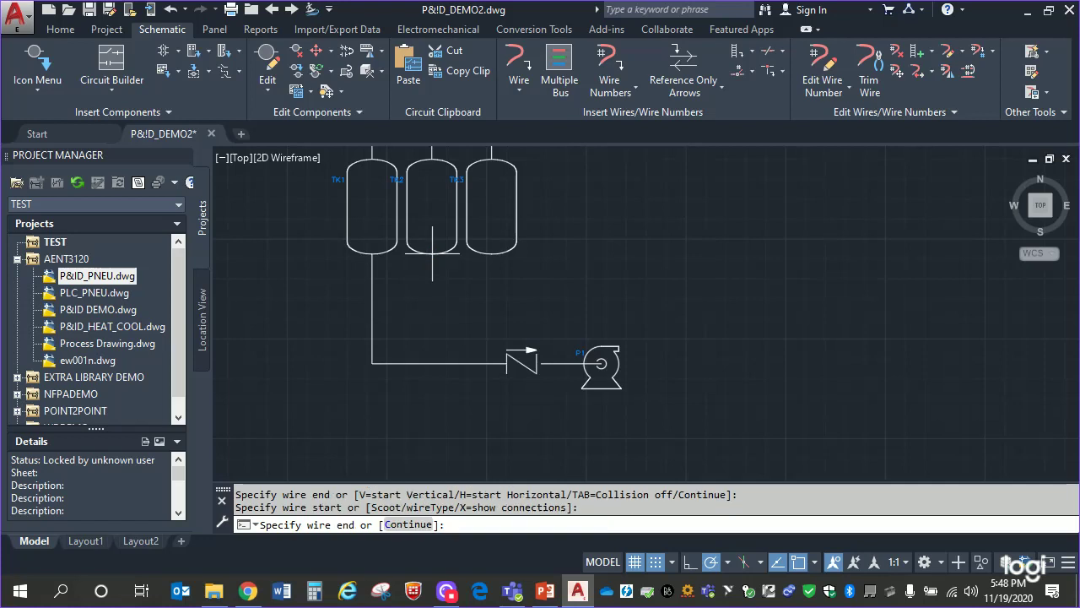
left_click(432, 362)
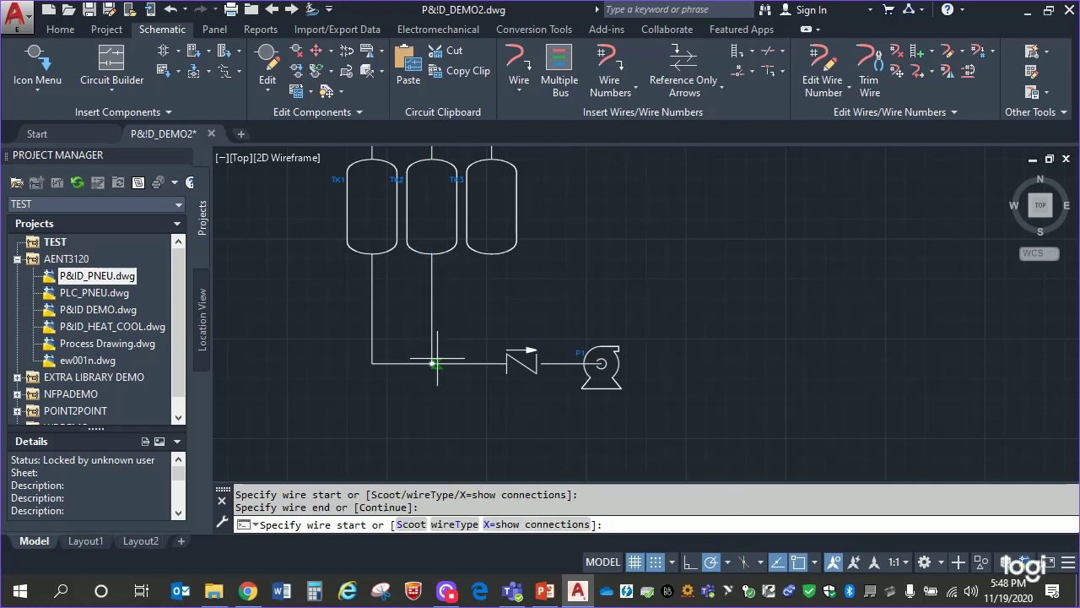
left_click(492, 253)
left_click(492, 363)
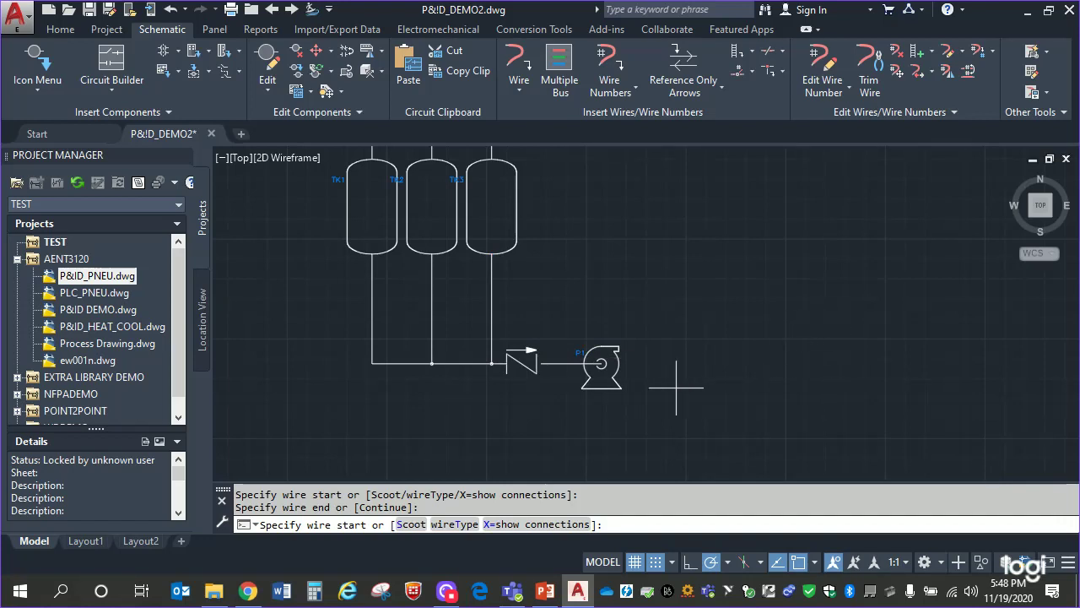
- Scoot the check valve along its wire closer to pump P1
right_click(524, 364)
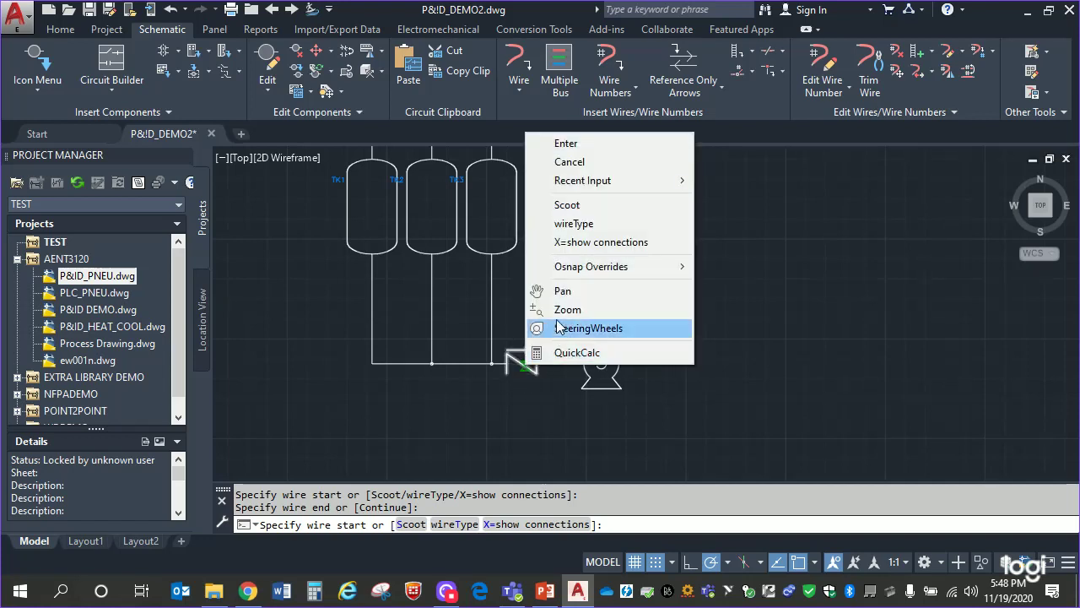
left_click(567, 205)
left_click(522, 361)
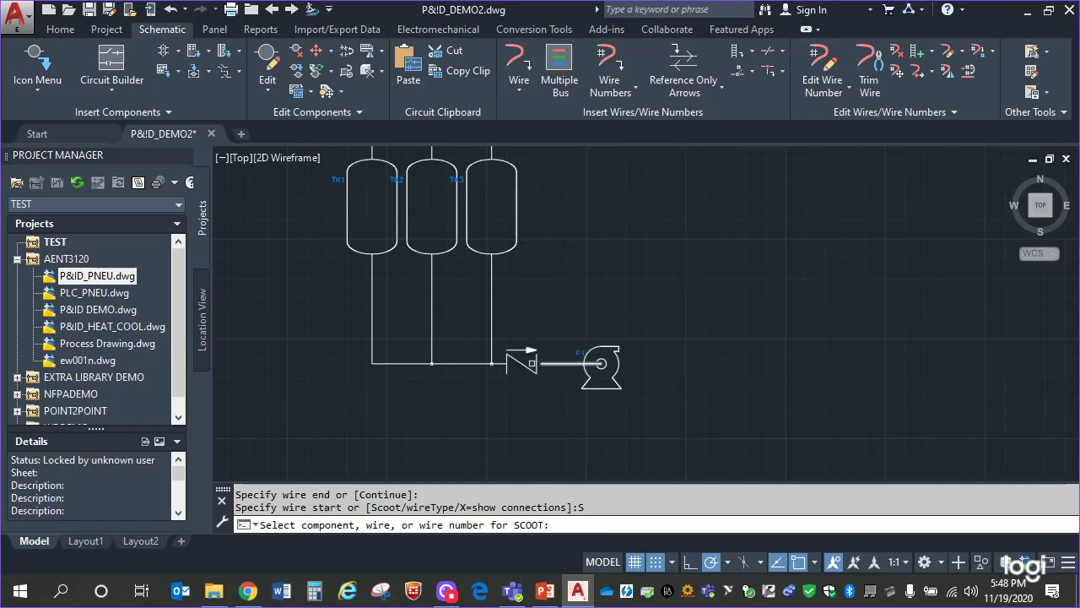
left_click(528, 364)
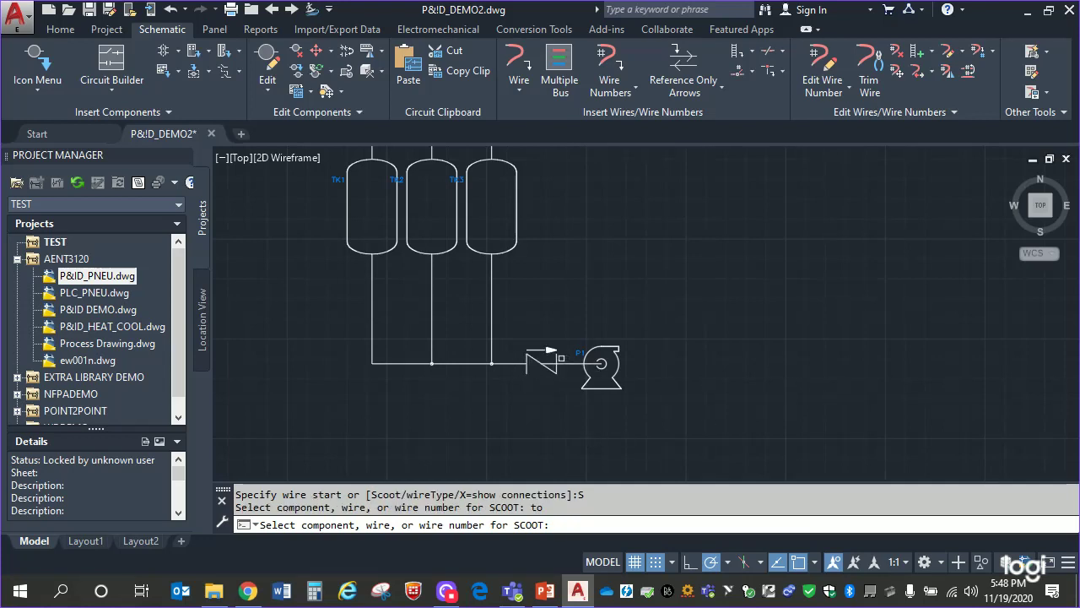
left_click(595, 361)
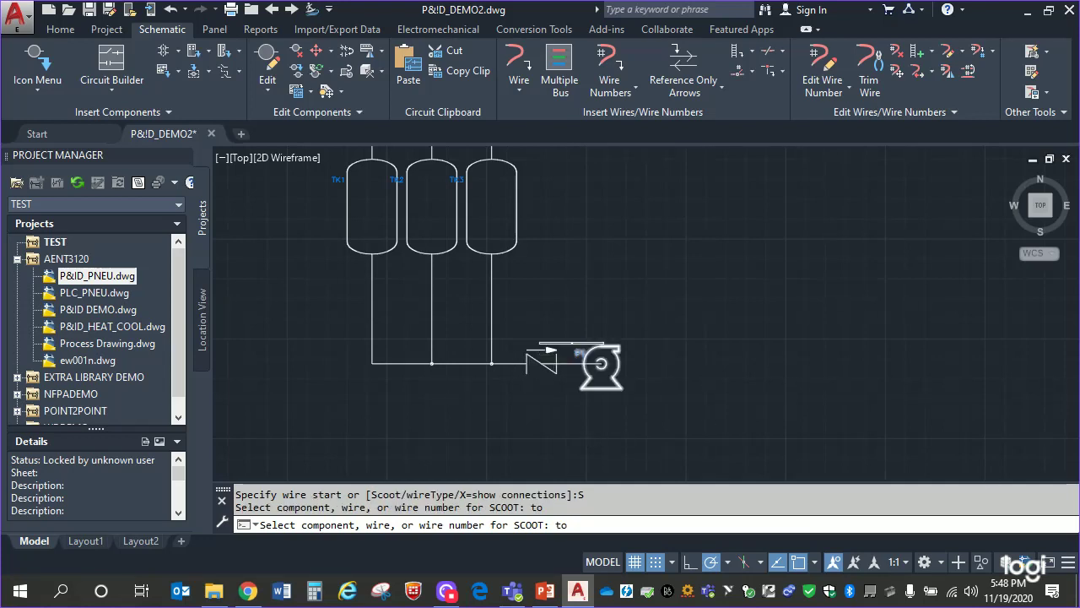
key("Escape")
key("Escape")
- Replace the wire between the check valve and pump P1 with a horizontal wire from the pump's centre to the check valve
left_click(571, 362)
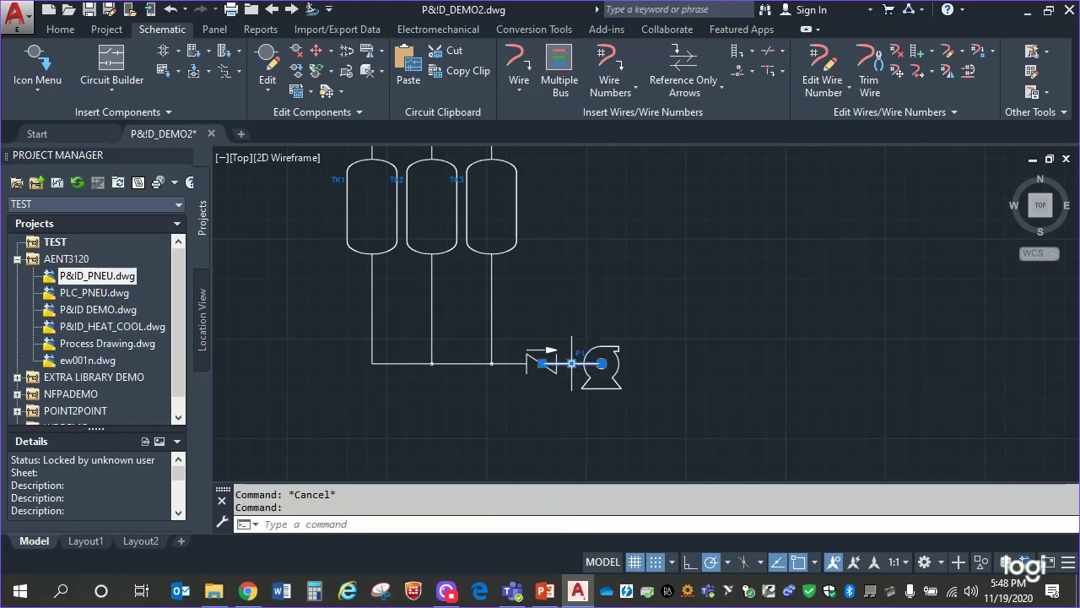
key("Delete")
left_click(529, 63)
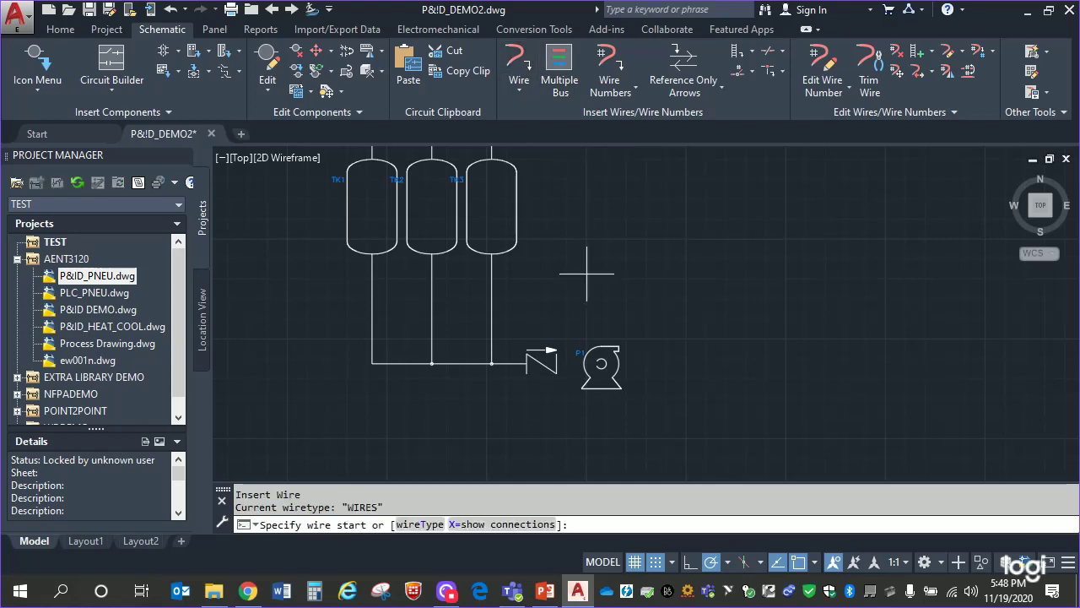
left_click(598, 362)
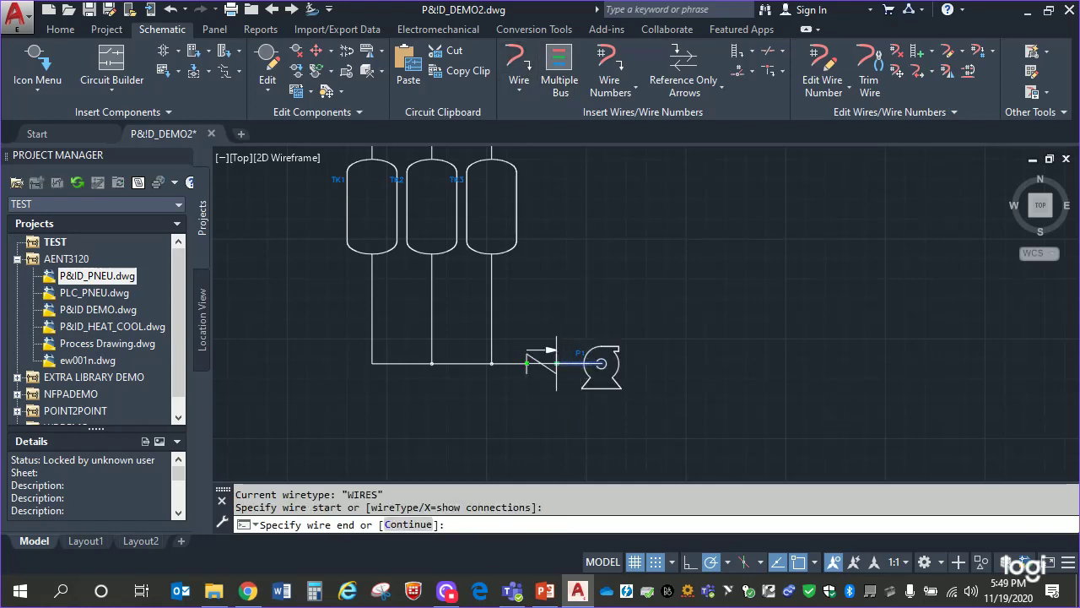
left_click(527, 364)
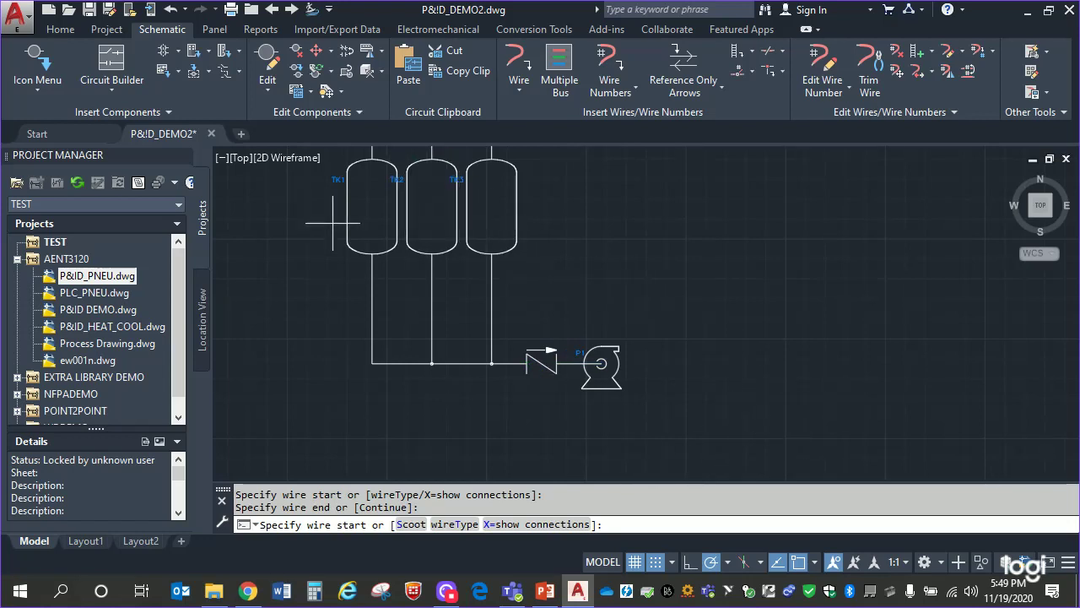
- Examine the supply lines, diaphragm valves, tanks and the piping to pump P1 across the drawing
scroll(574, 287, "down", 5)
scroll(422, 337, "up", 1)
scroll(441, 292, "up", 4)
middle_click_drag(622, 298, 550, 416)
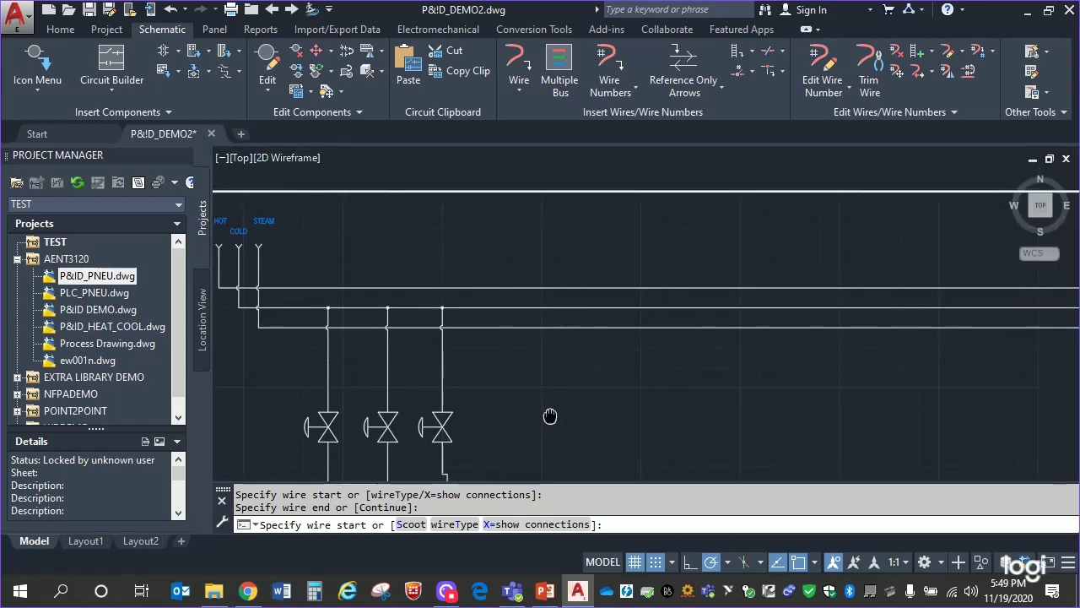
scroll(615, 429, "down", 2)
mouse_move(615, 397)
middle_mouse_down()
mouse_move(546, 247)
mouse_move(525, 229)
middle_mouse_up()
middle_click_drag(709, 378, 602, 161)
mouse_move(734, 359)
middle_mouse_down()
mouse_move(627, 309)
mouse_move(766, 309)
middle_mouse_up()
middle_click_drag(576, 313, 643, 385)
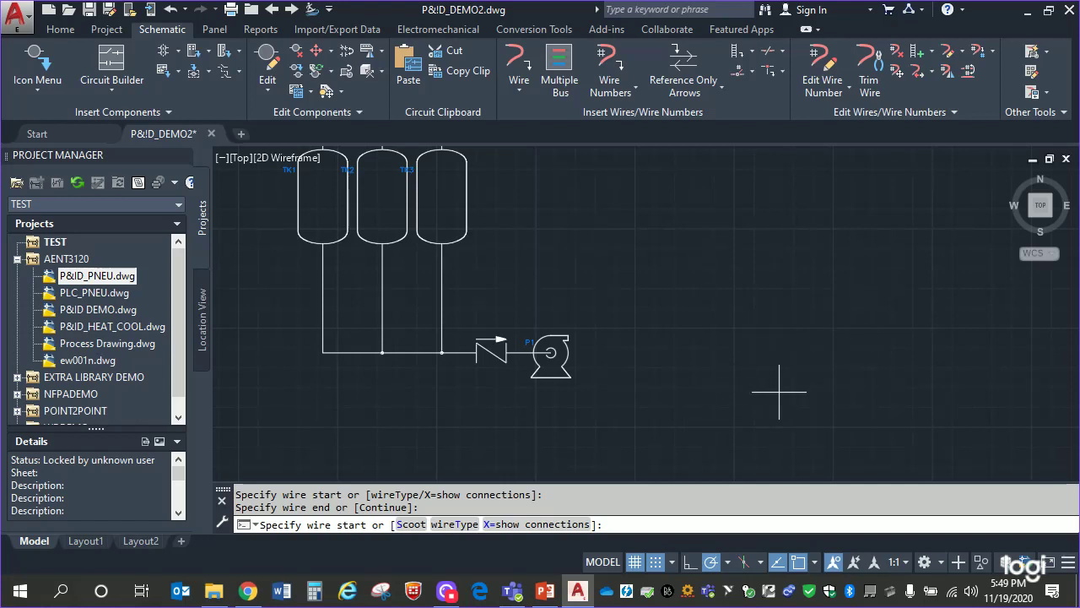
mouse_move(788, 386)
middle_mouse_down()
mouse_move(685, 330)
mouse_move(766, 374)
middle_mouse_up()
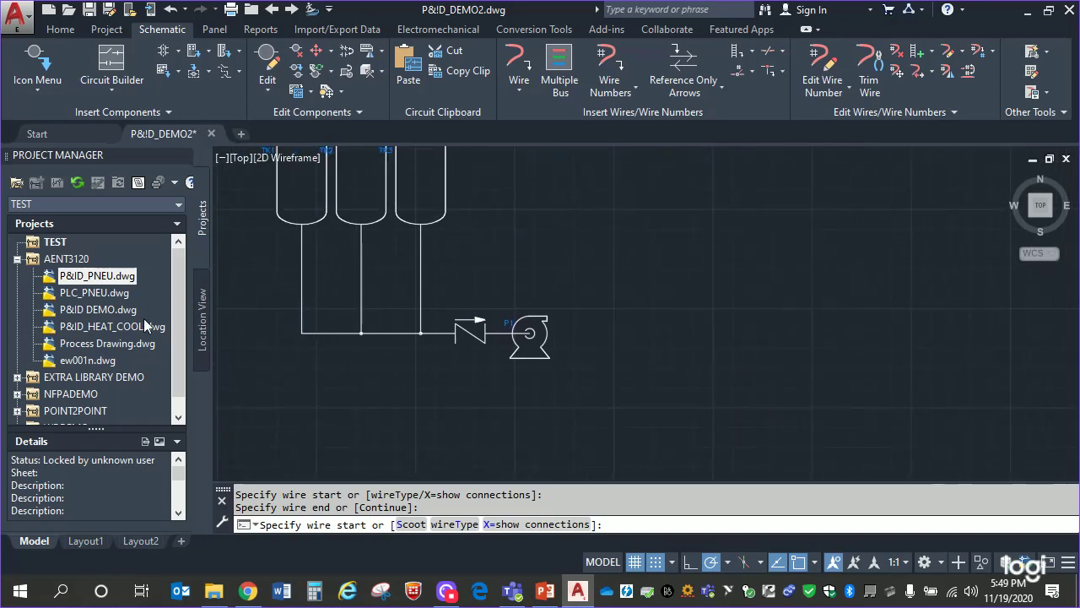
- Insert an Exchanger - 1 symbol from the P&ID equipment library to the right of pump P1, keeping its default component data
left_click(163, 113)
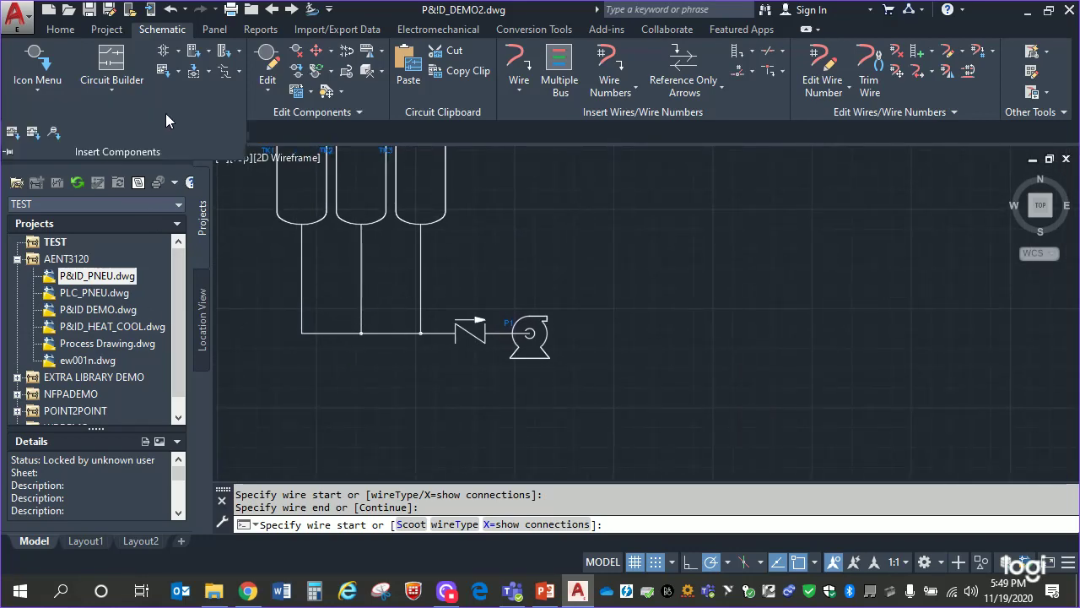
left_click(53, 135)
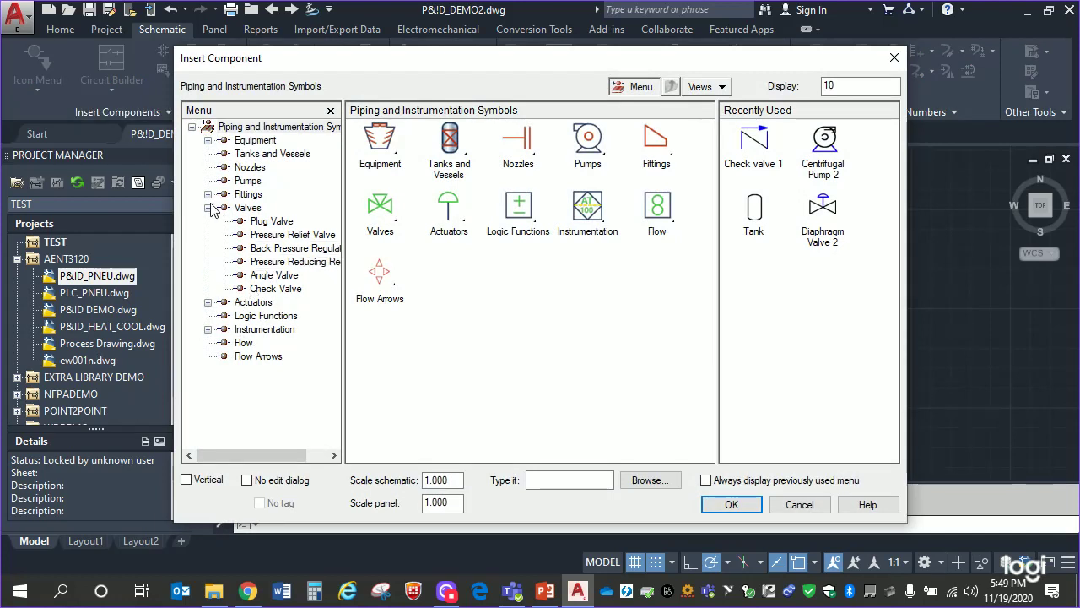
left_click(207, 207)
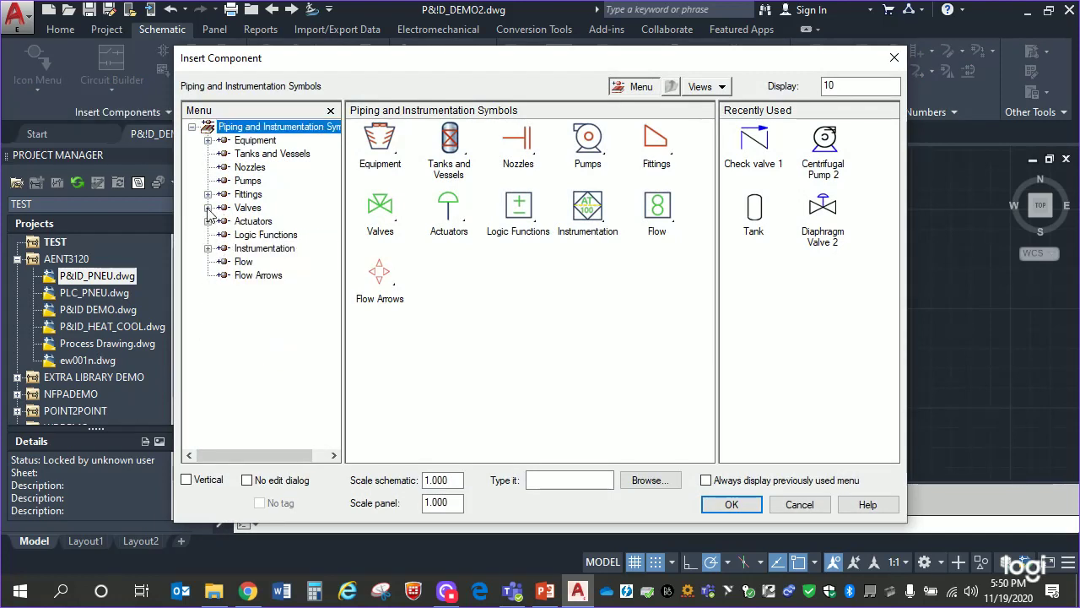
left_click(208, 140)
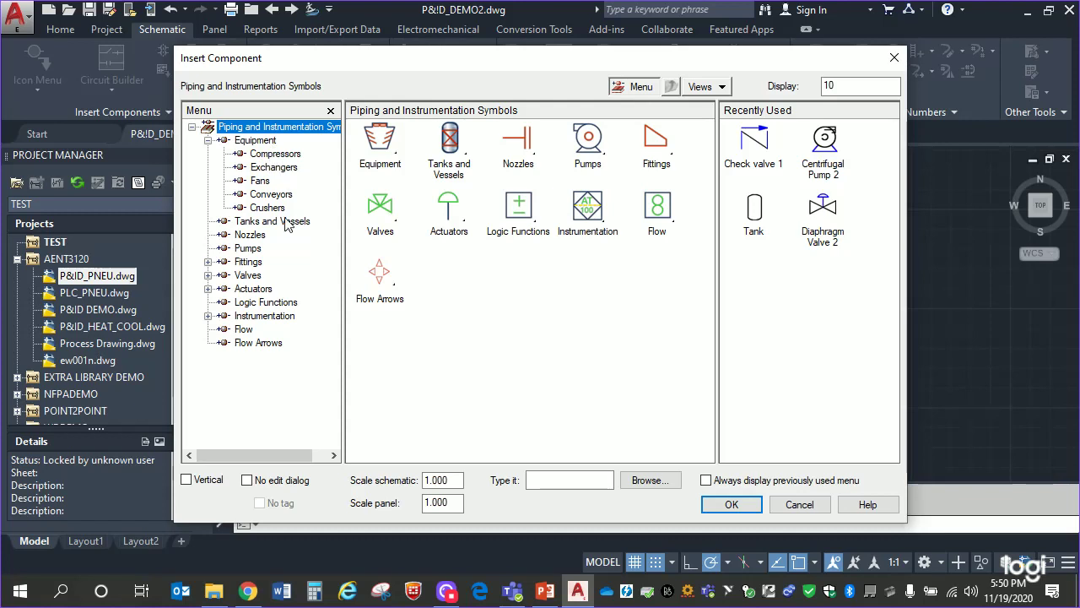
left_click(277, 154)
left_click(275, 167)
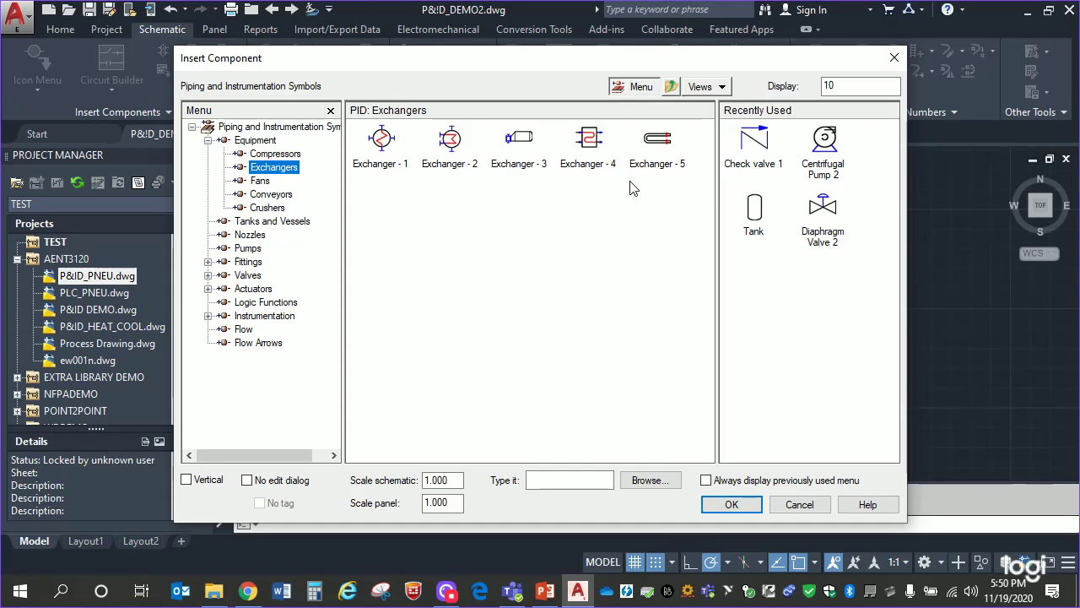
left_click(383, 148)
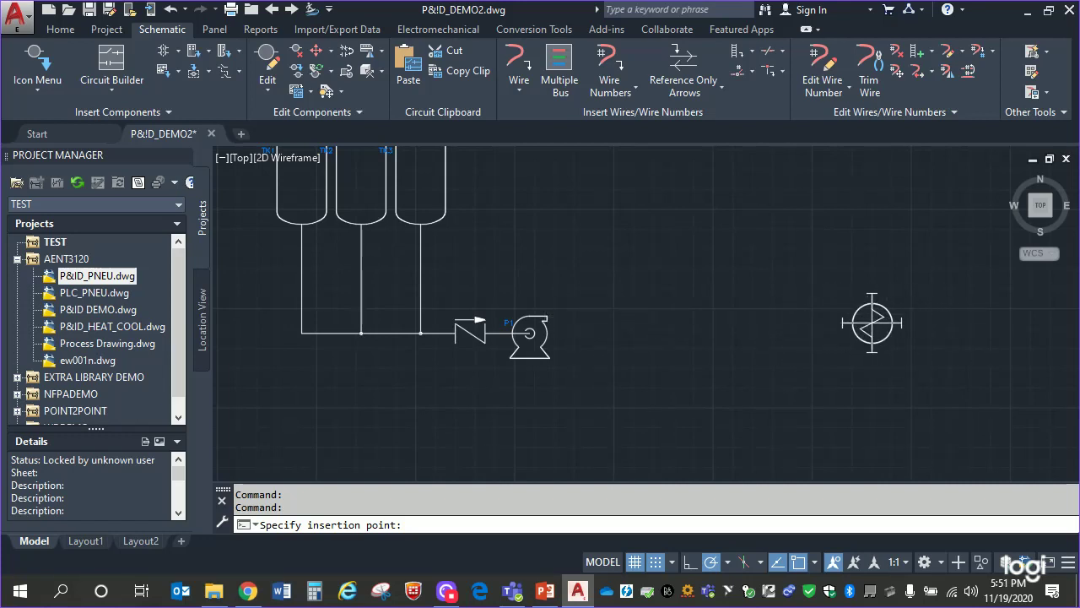
left_click(822, 318)
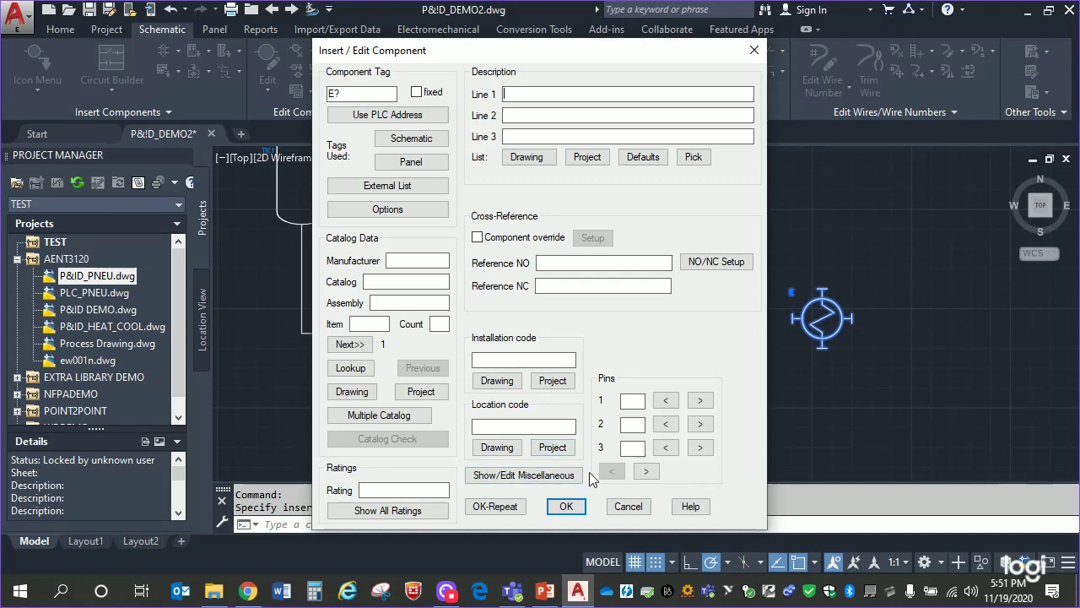
left_click(565, 506)
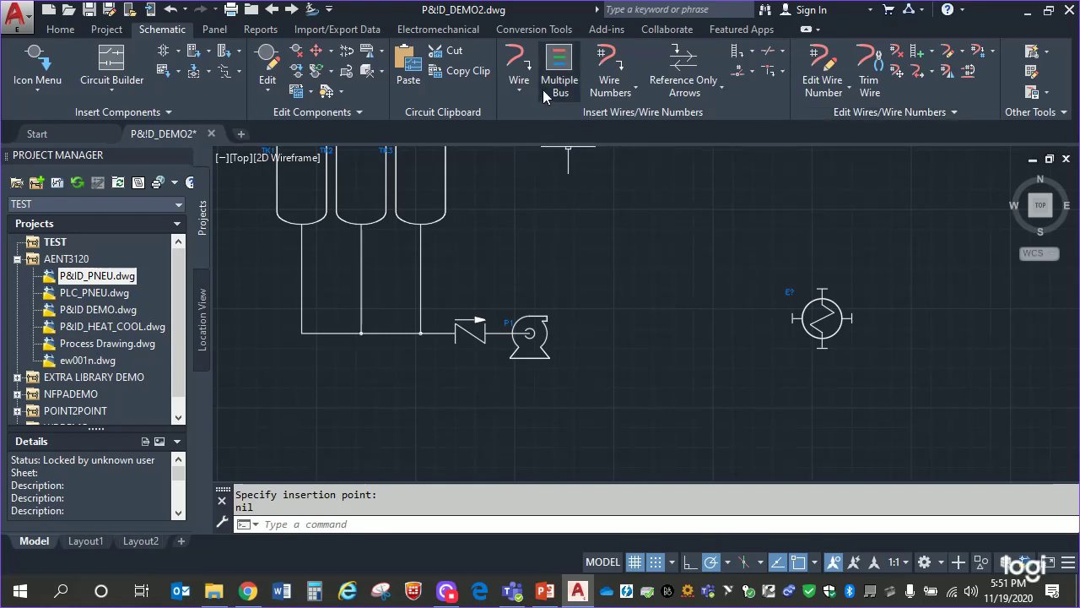
- Draw a horizontal wire from the outlet of pump P1 to the inlet flange of the exchanger
left_click(523, 59)
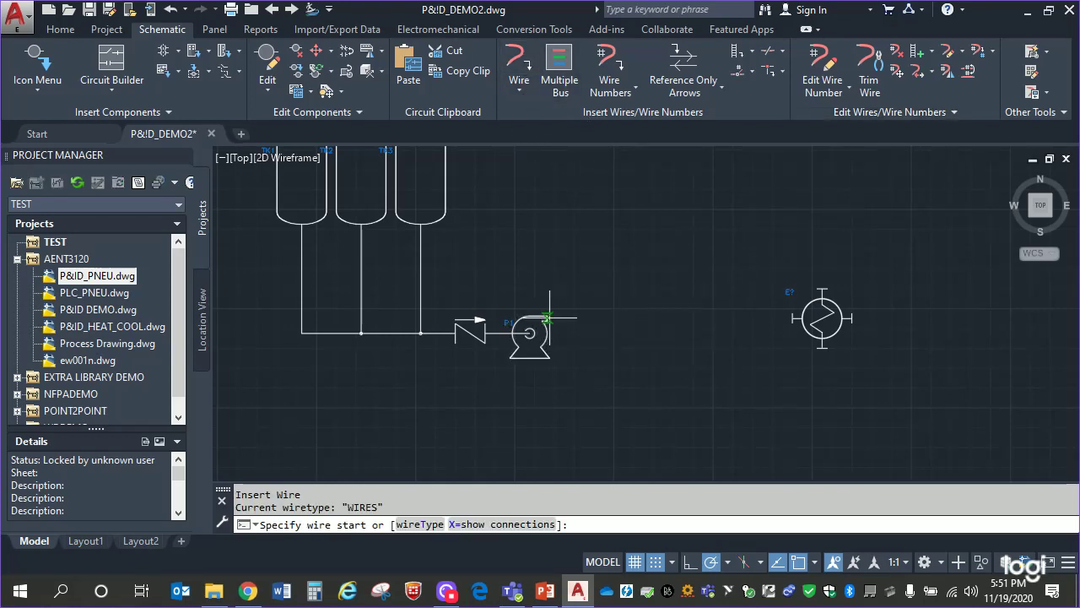
left_click(548, 318)
left_click(793, 319)
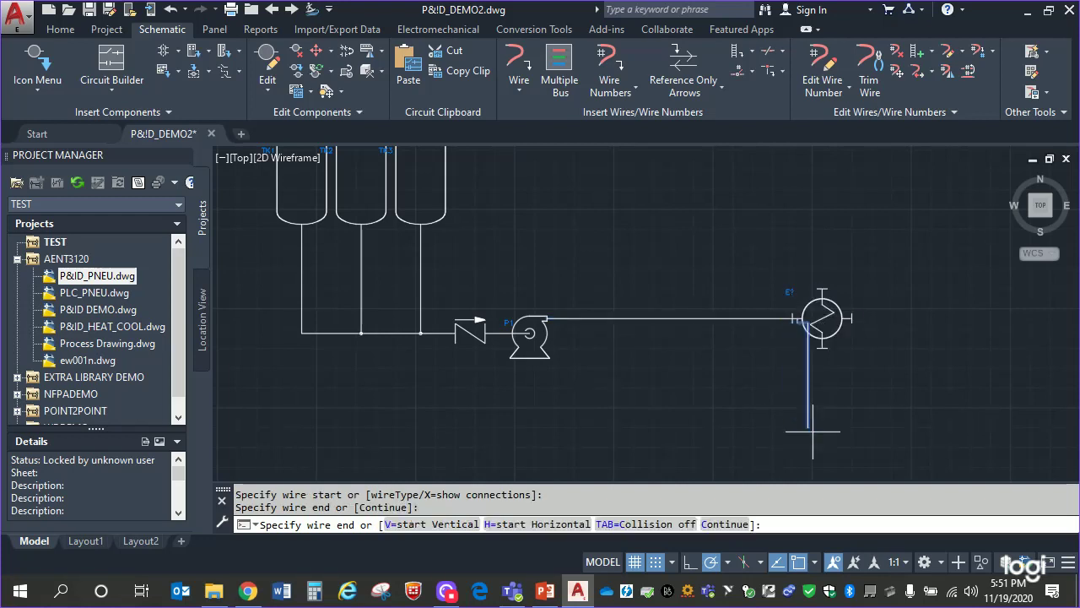
key("Return")
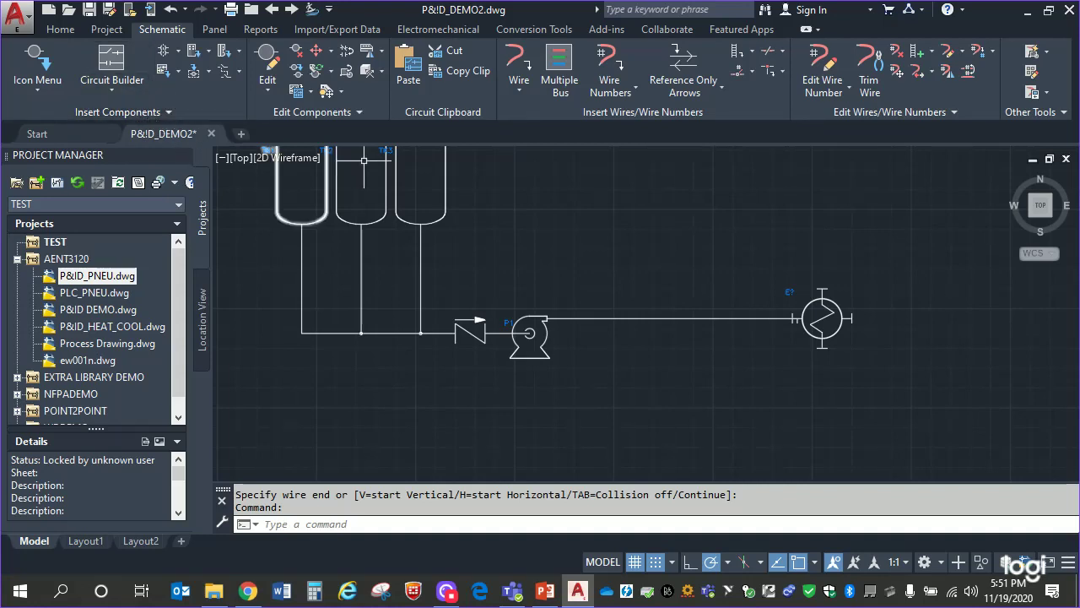
- Erase the wire between pump P1 and the exchanger together with the stray stub at the exchanger's inlet
scroll(809, 341, "up", 6)
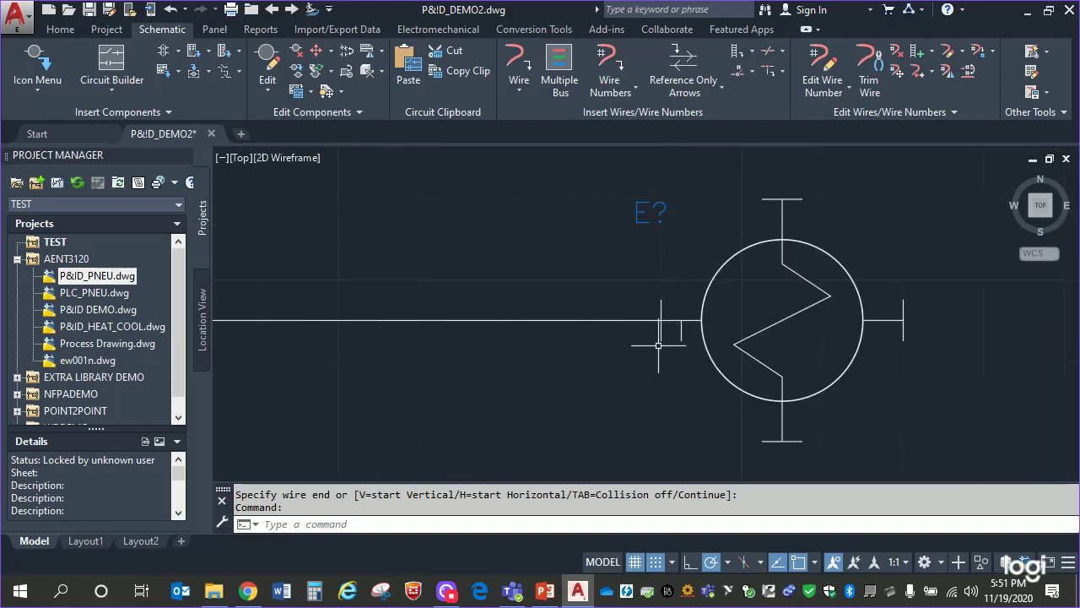
left_click(600, 366)
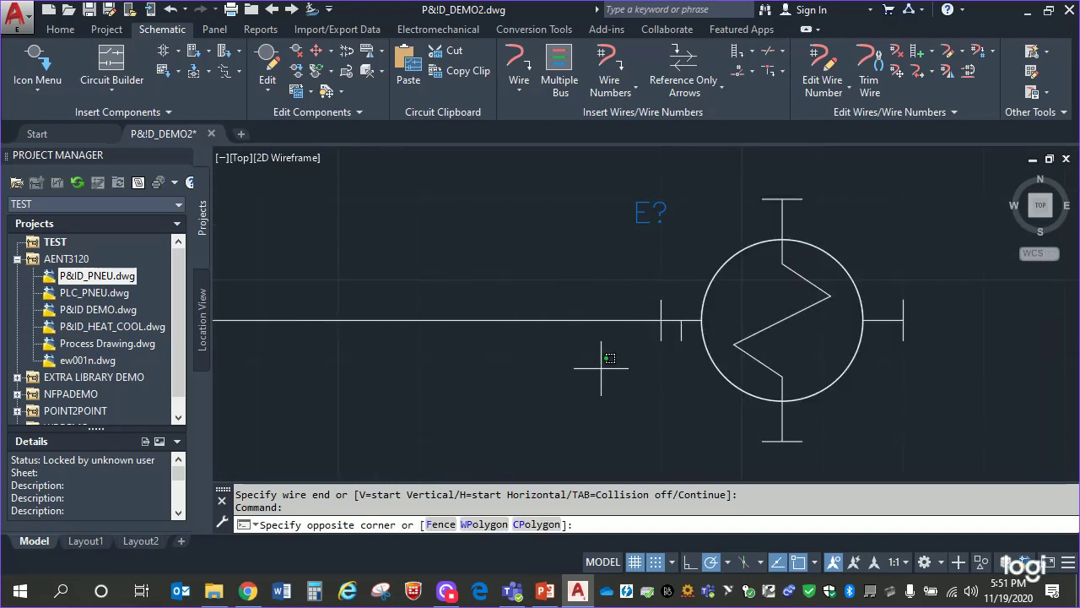
left_click(465, 277)
key("Delete")
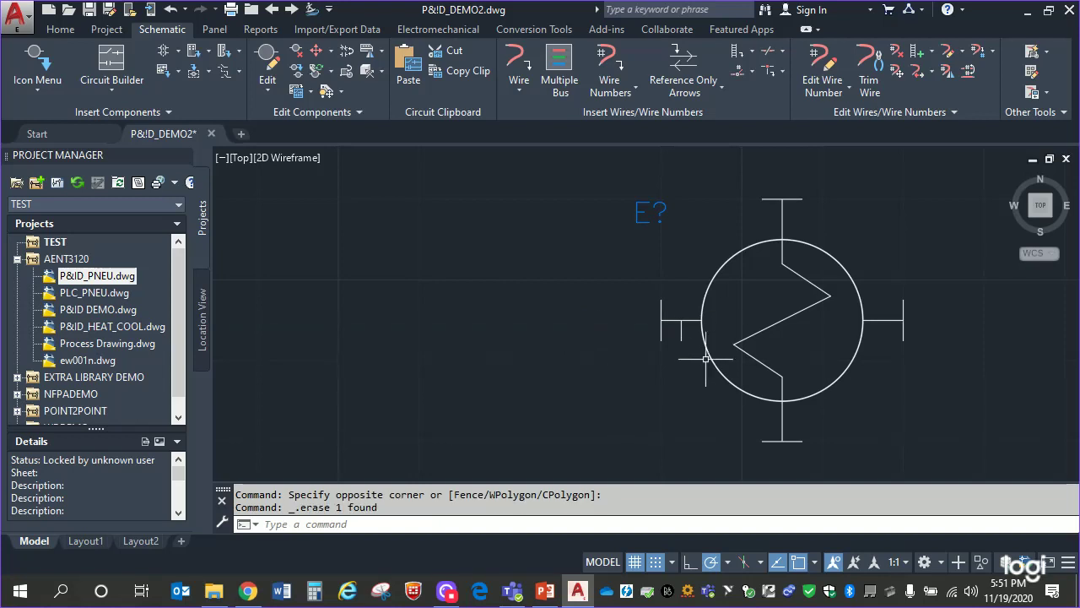
left_click(625, 276)
left_click(741, 400)
key("Delete")
- Connect the discharge of pump P1 to the exchanger's near flange with a straight horizontal wire, without any extra stub
scroll(540, 346, "down", 4)
mouse_move(531, 367)
middle_mouse_down()
mouse_move(839, 294)
mouse_move(790, 318)
middle_mouse_up()
left_click(517, 63)
left_click(563, 301)
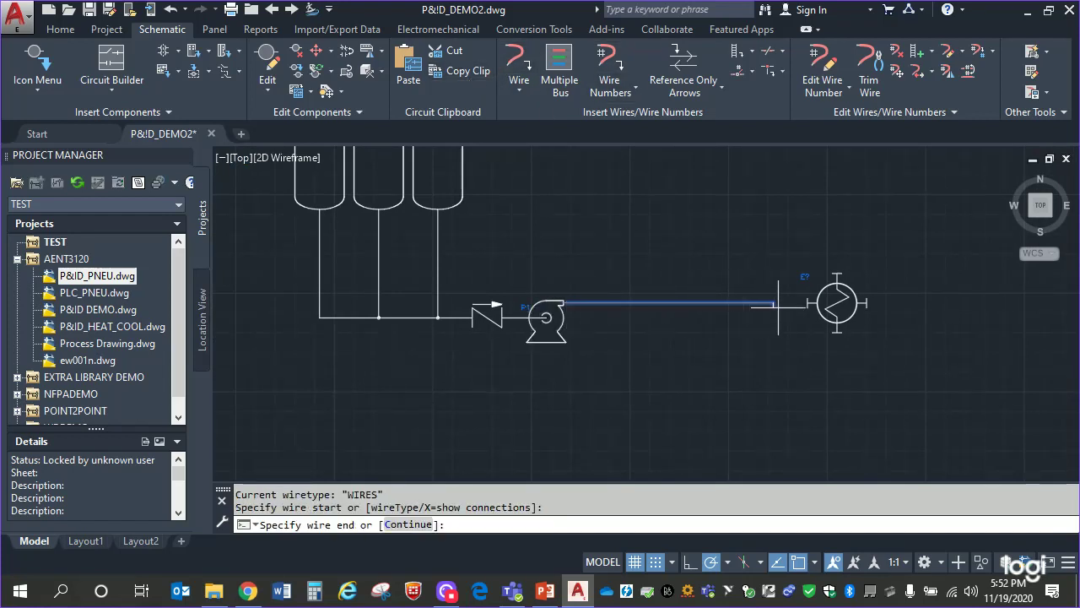
left_click(808, 301)
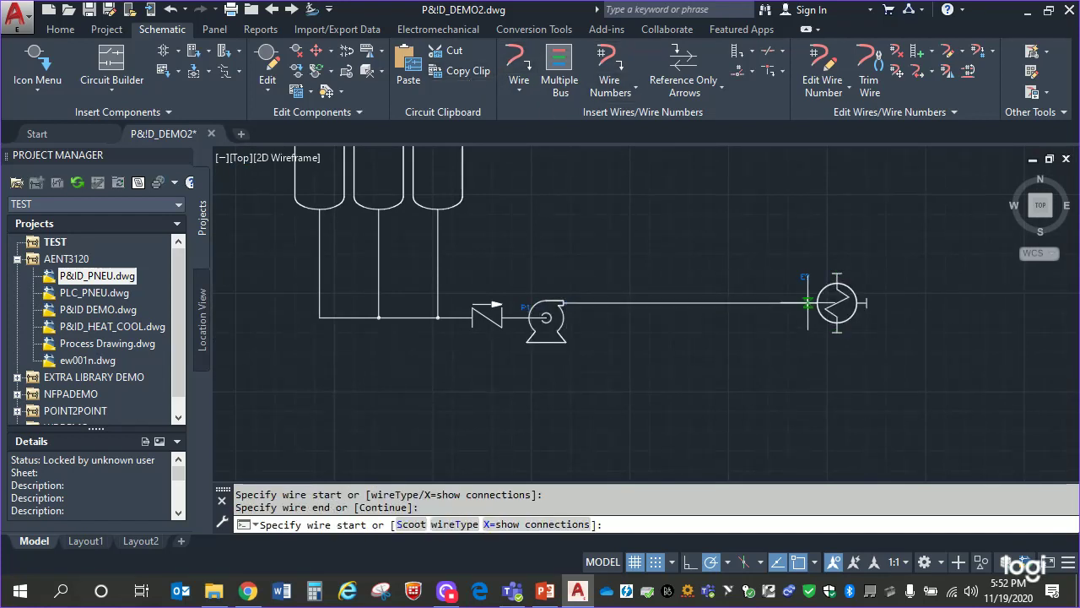
scroll(717, 306, "up", 2)
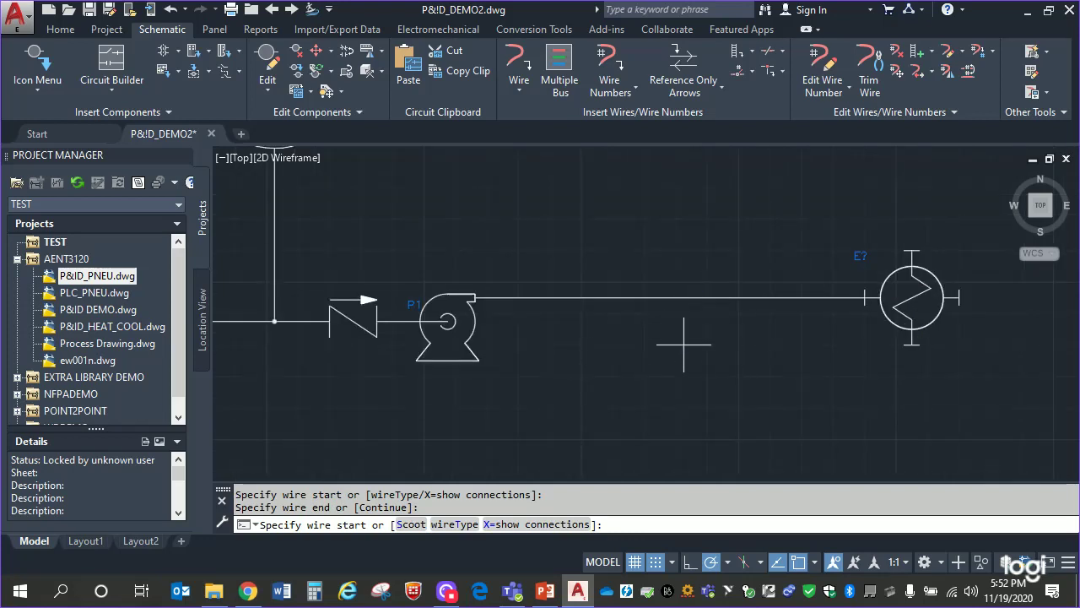
scroll(742, 358, "up", 2)
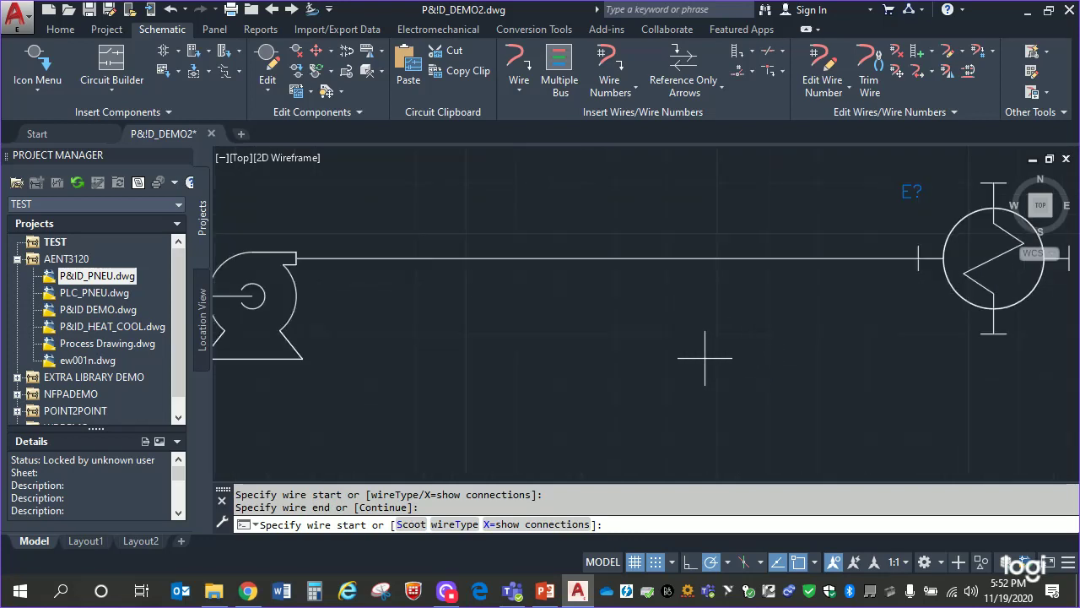
scroll(827, 282, "up", 2)
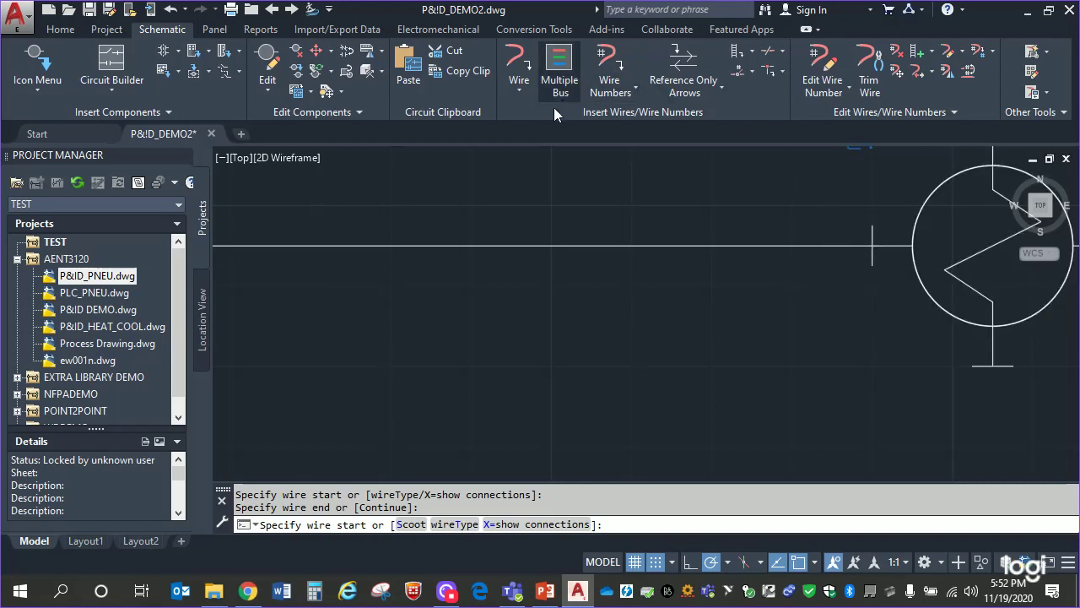
key("Escape")
key("Escape")
key("Escape")
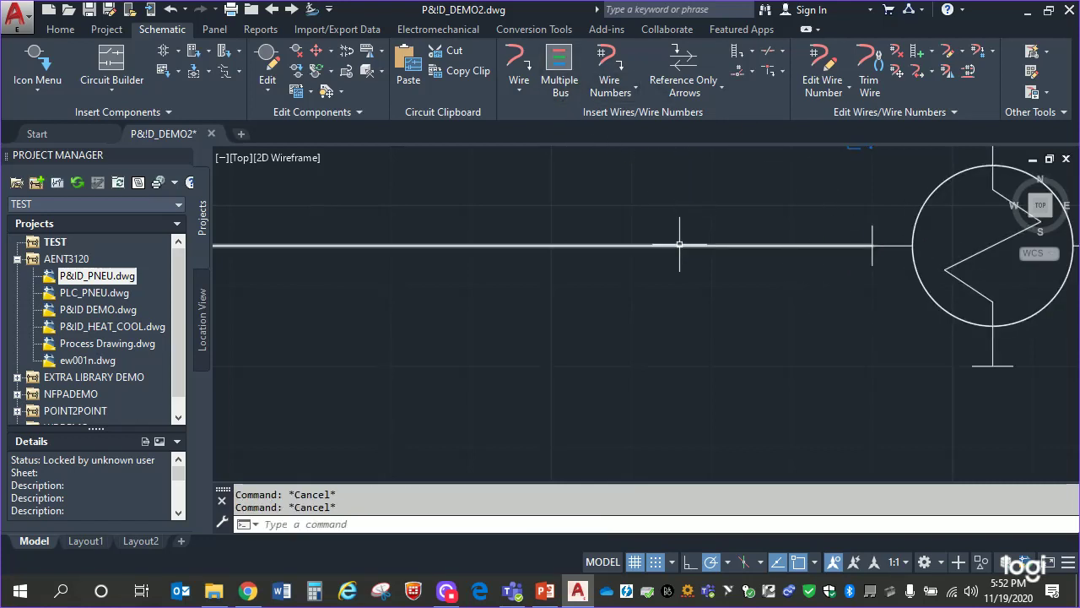
- Look through the P&ID symbol library's categories, from instrumentation and flow arrows to actuators, pumps, tanks and equipment, for a suitable gauge
scroll(677, 338, "down", 3)
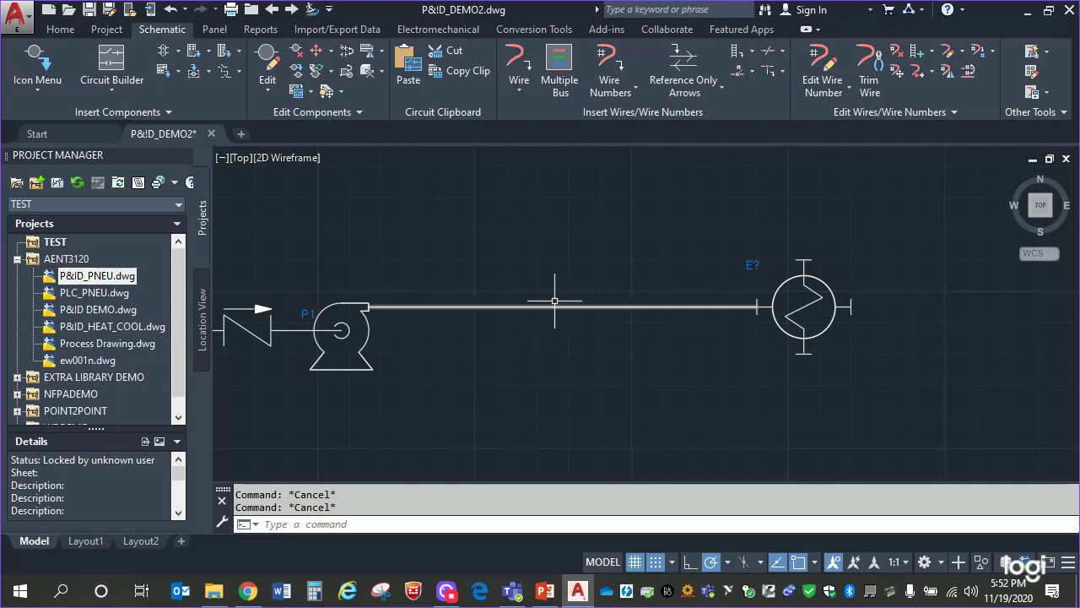
left_click(169, 112)
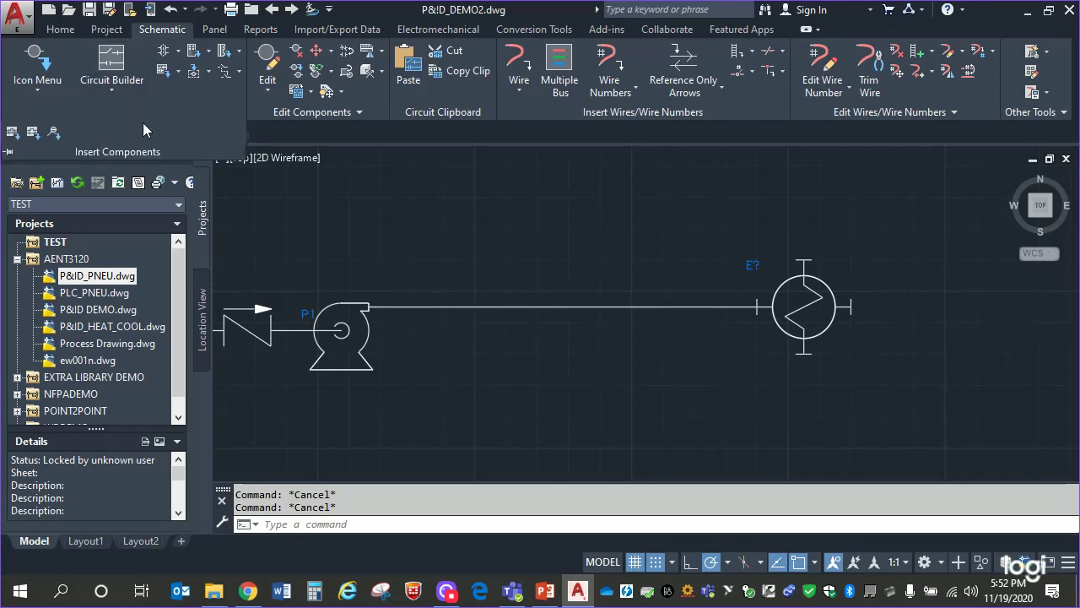
left_click(71, 131)
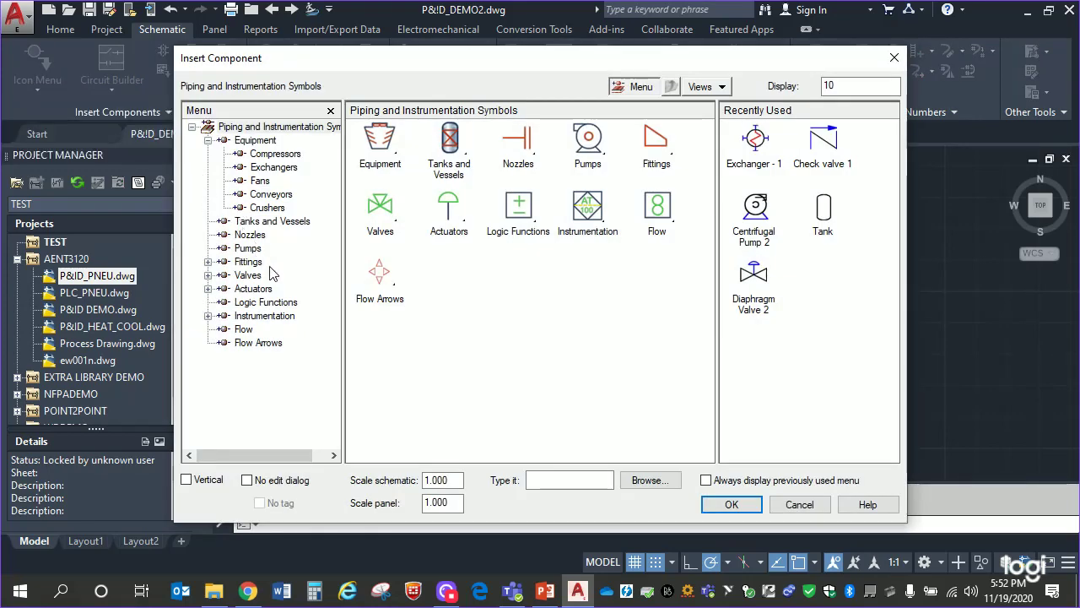
left_click(208, 141)
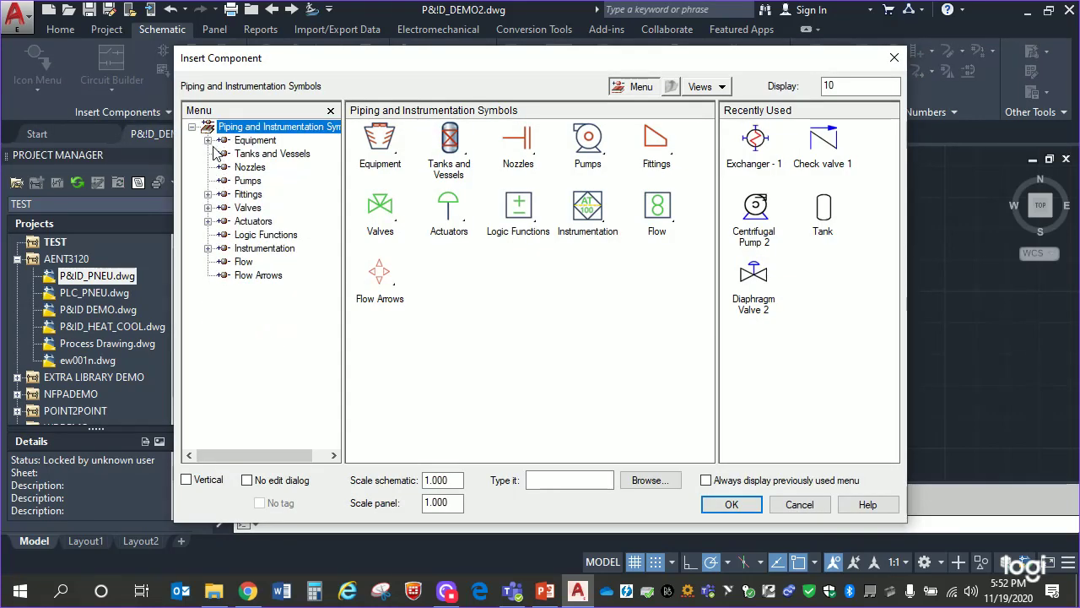
left_click(250, 250)
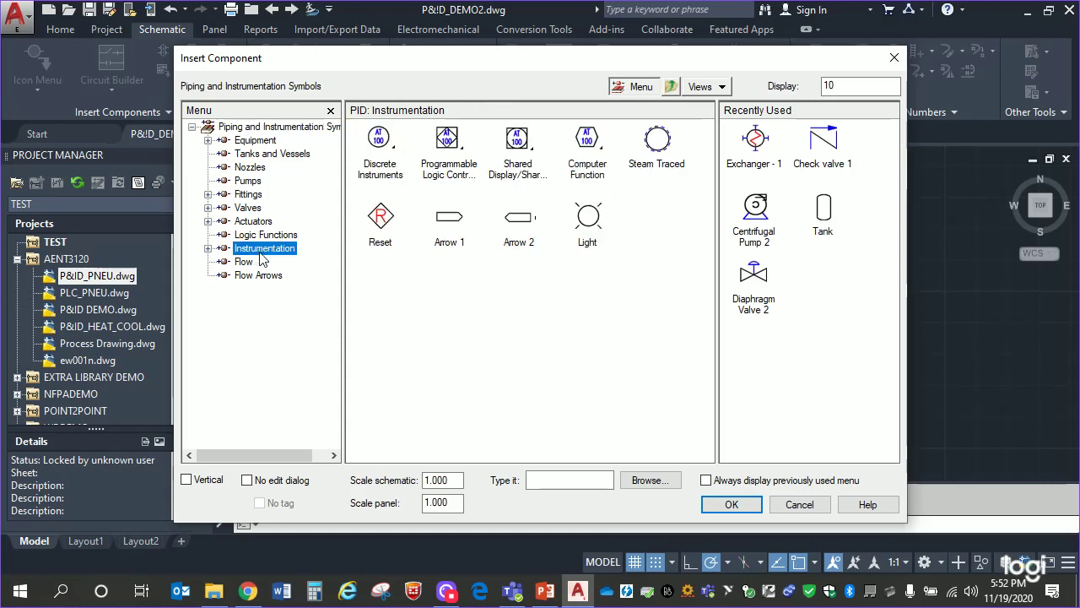
left_click(245, 263)
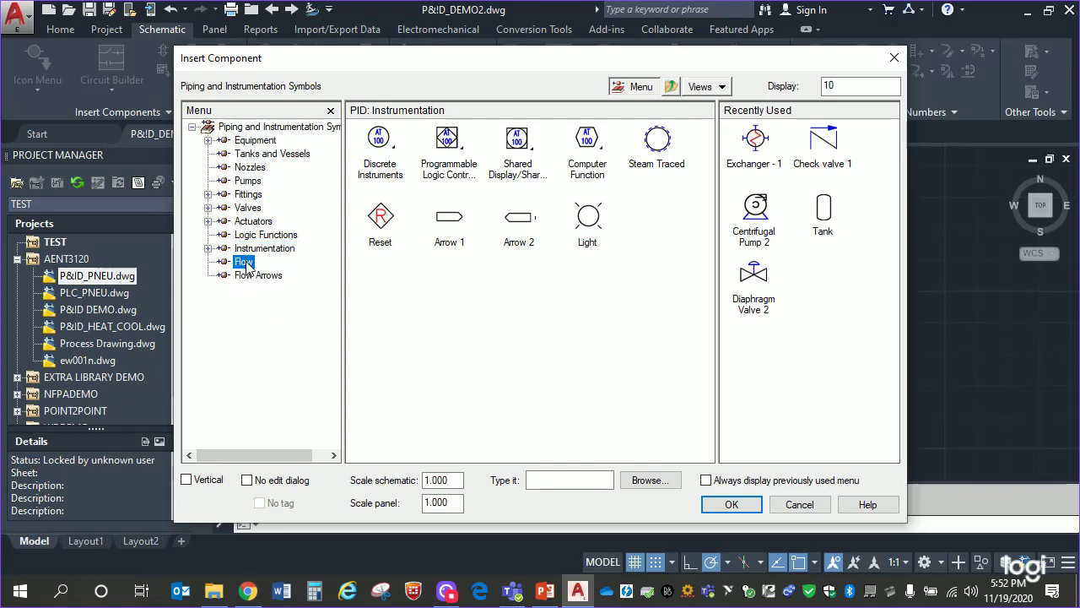
left_click(258, 277)
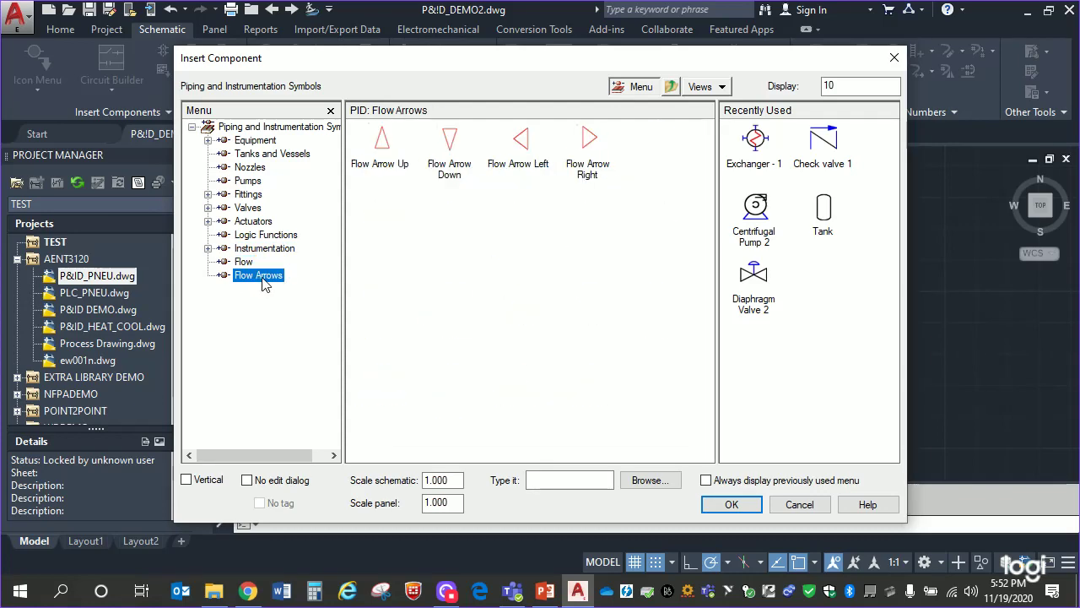
left_click(268, 249)
left_click(268, 235)
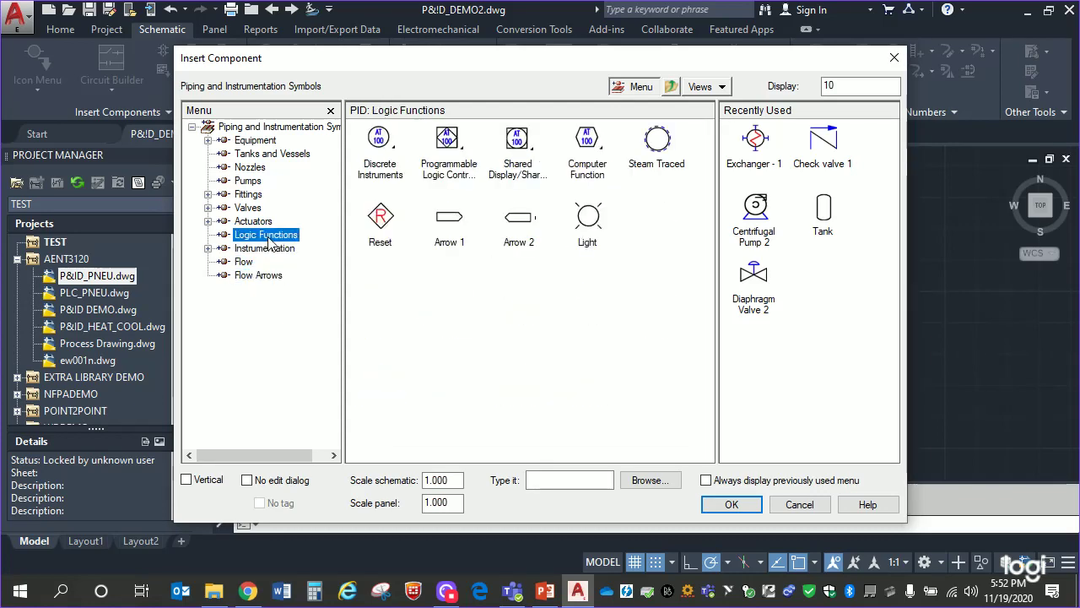
left_click(269, 223)
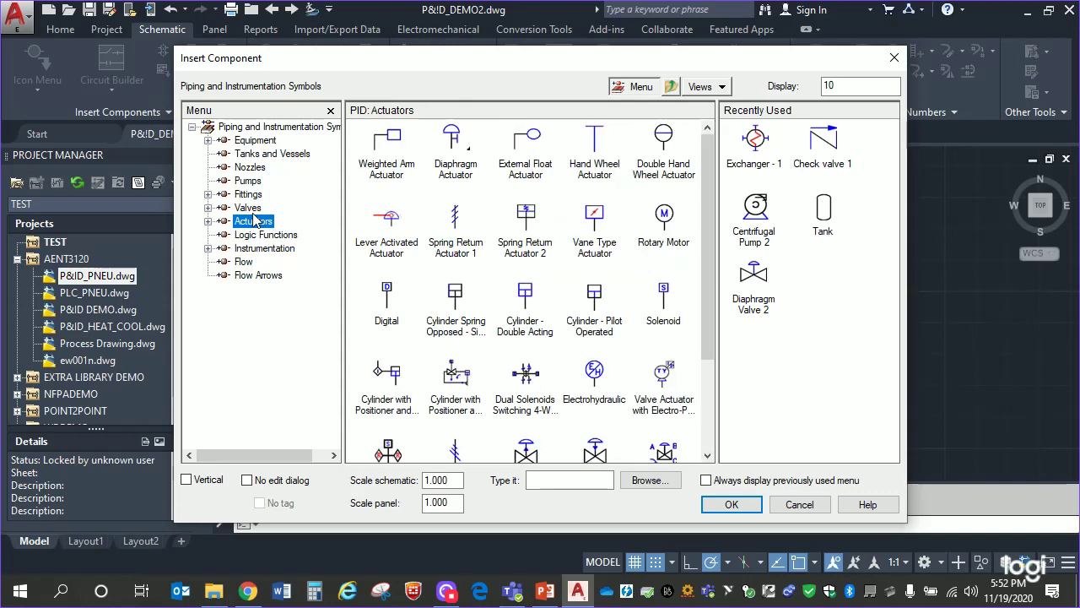
left_click(251, 209)
left_click(253, 195)
left_click(258, 184)
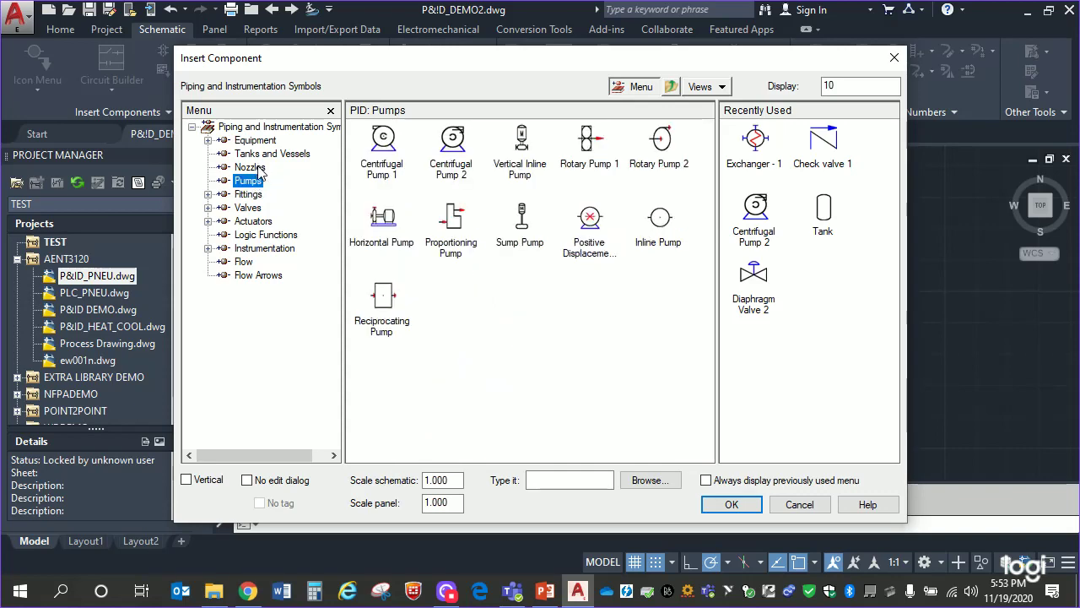
left_click(253, 167)
left_click(270, 155)
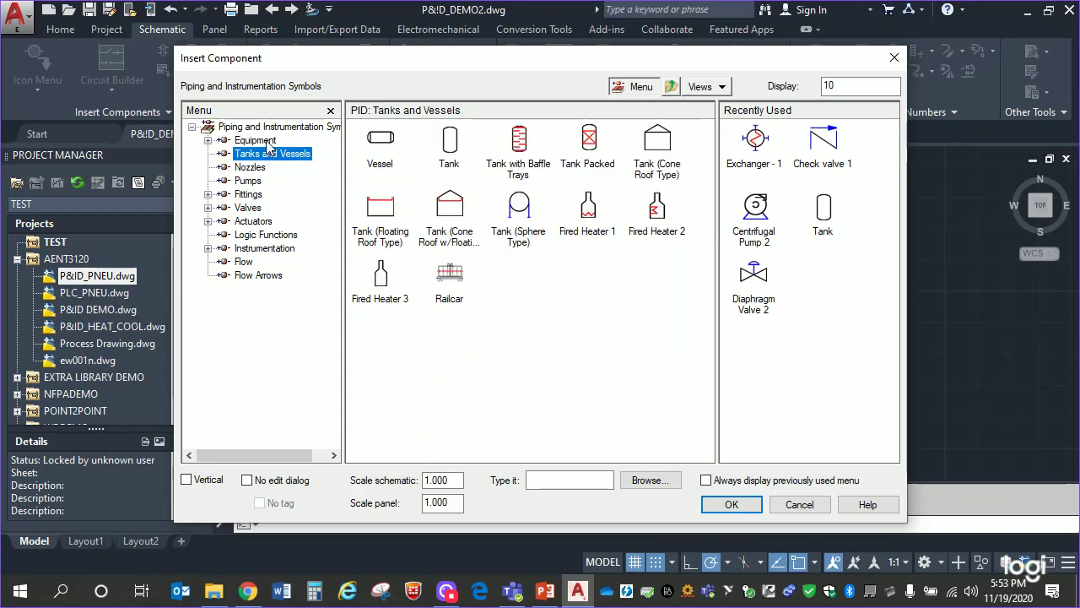
left_click(266, 141)
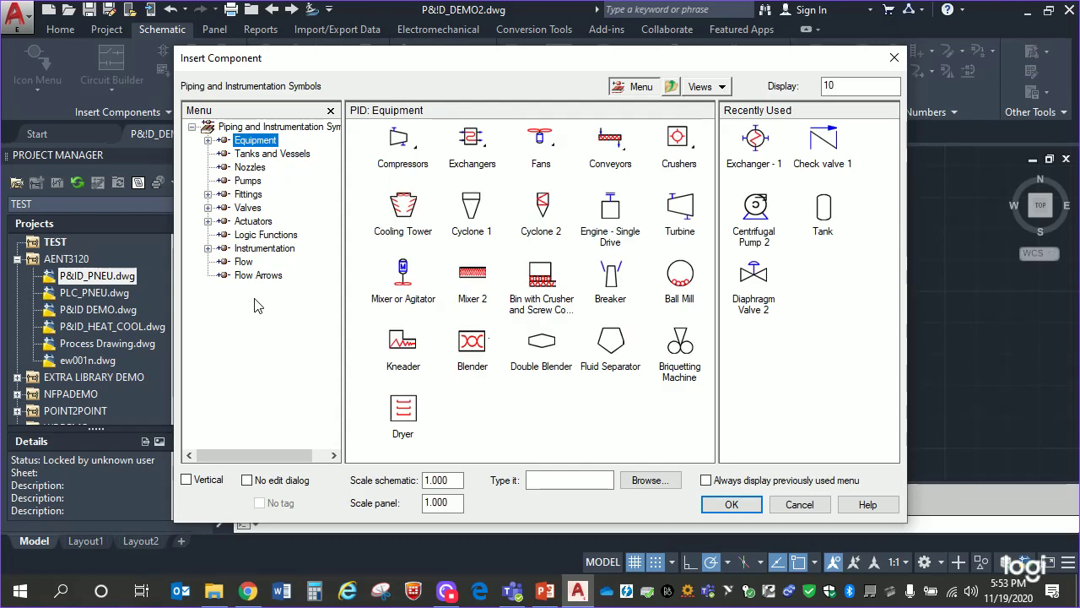
left_click(895, 59)
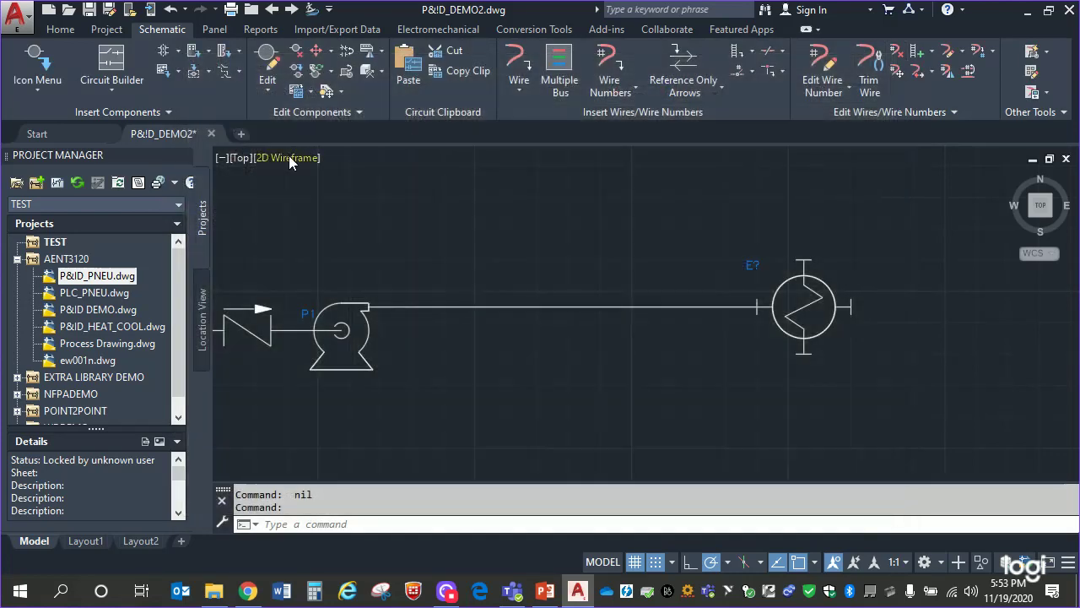
- Insert a Gauge Multiple Connections symbol from the pneumatic meters library above the line between pump P1 and the exchanger, tagged GA1
left_click(169, 113)
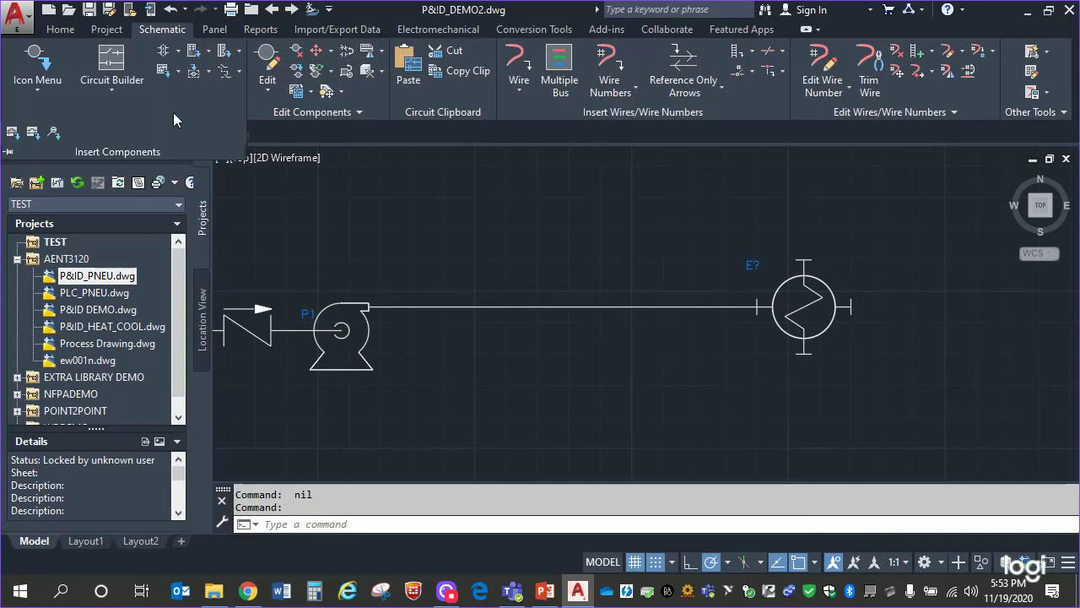
left_click(12, 133)
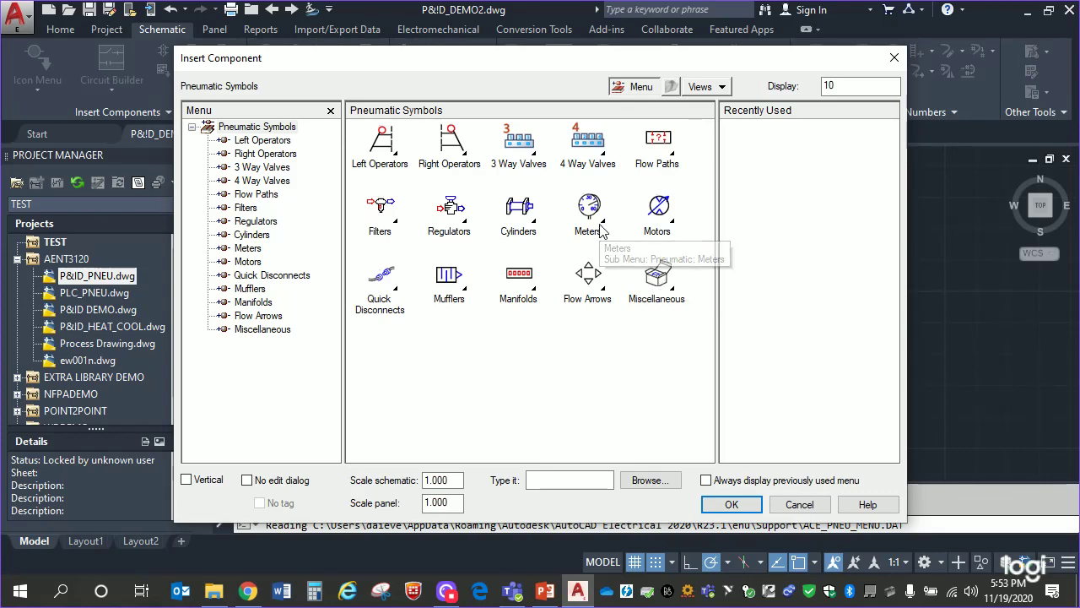
left_click(894, 57)
left_click(92, 111)
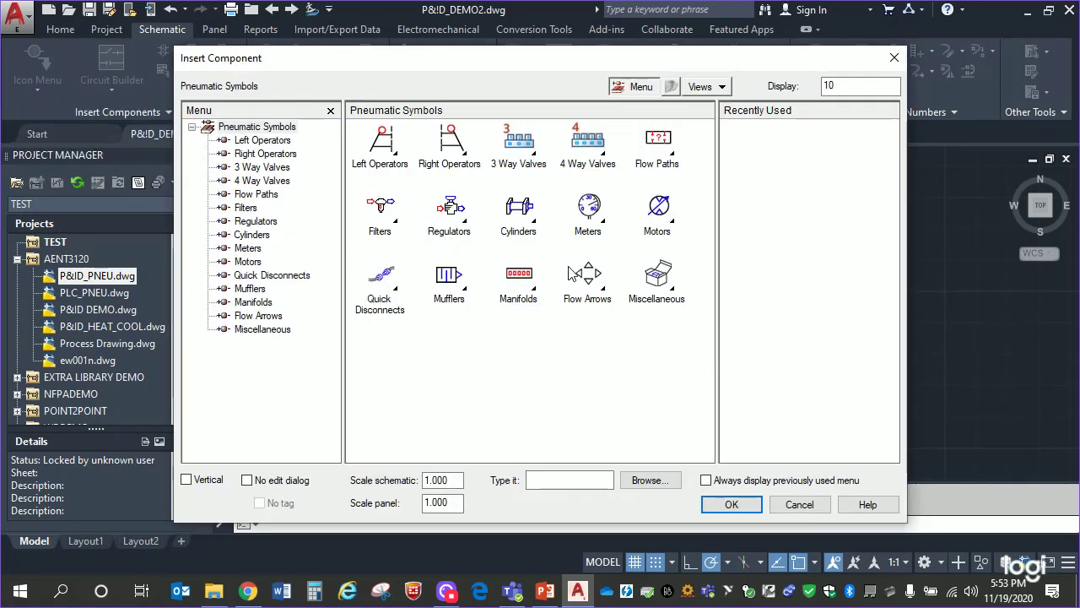
left_click(605, 226)
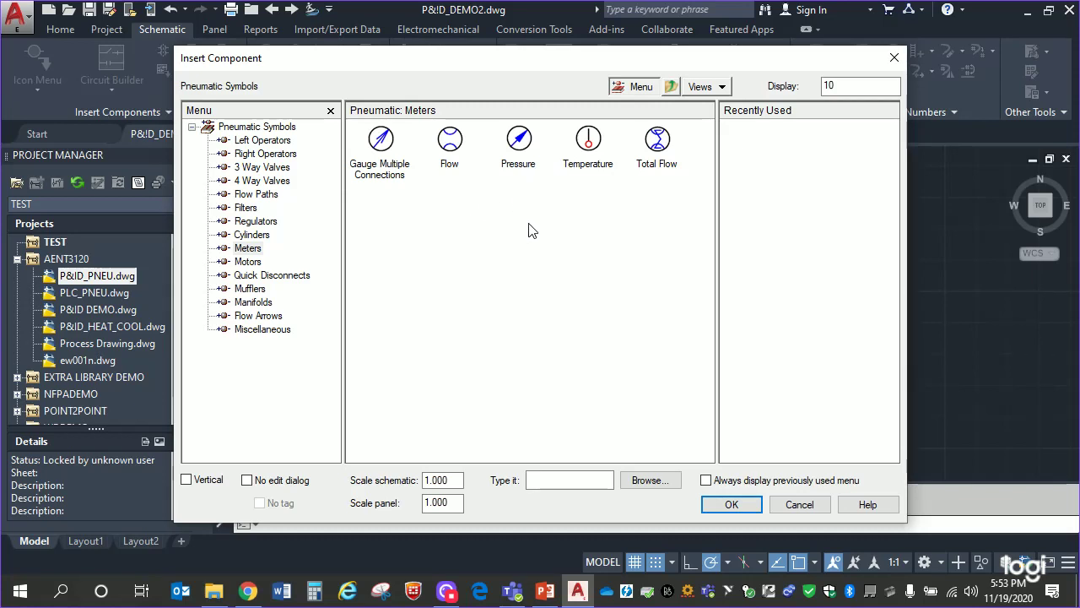
left_click(392, 162)
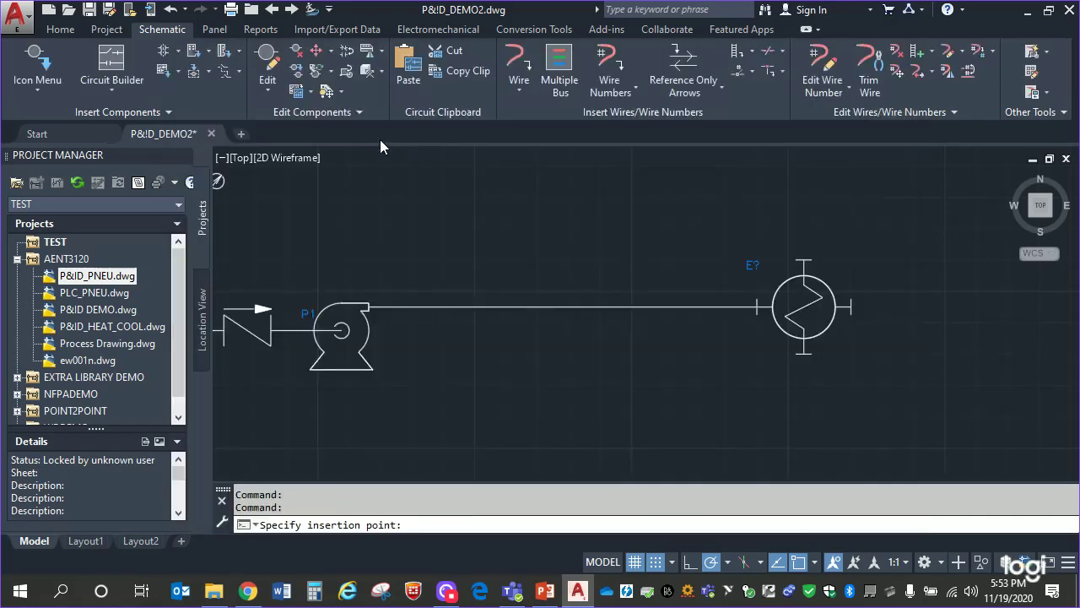
left_click(577, 268)
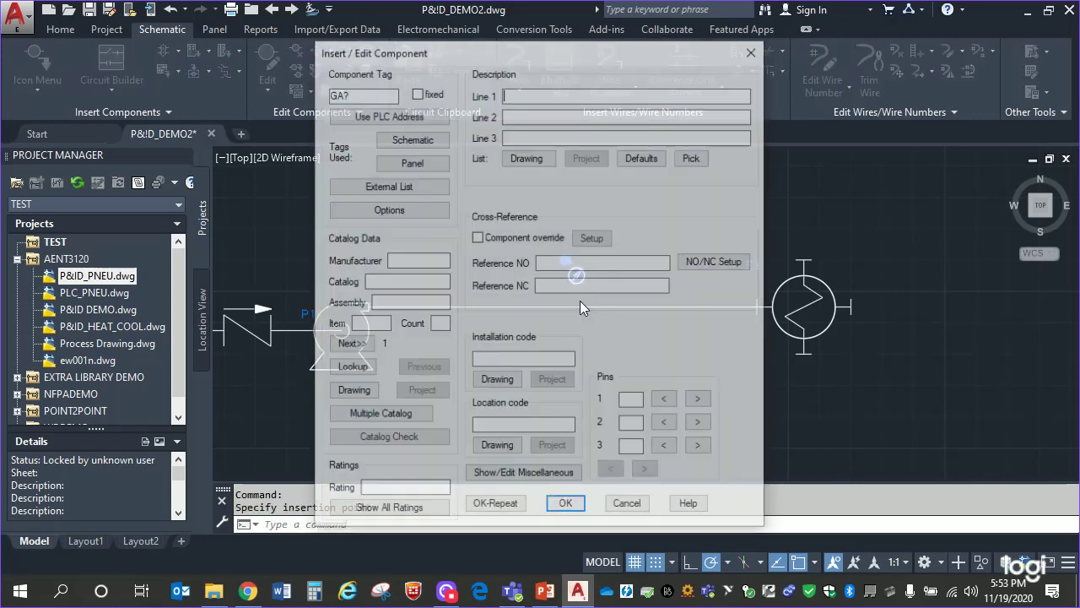
left_click(365, 94)
key("BackSpace")
left_click(565, 505)
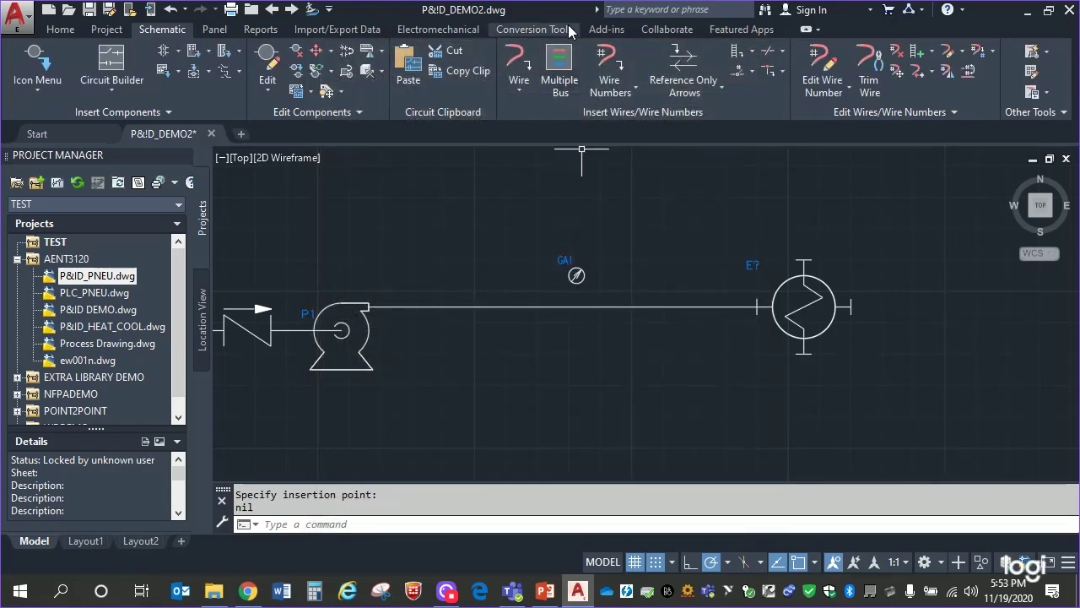
- Draw a vertical wire from the bottom of gauge GA1 down to the pump discharge line
left_click(519, 65)
scroll(600, 314, "up", 4)
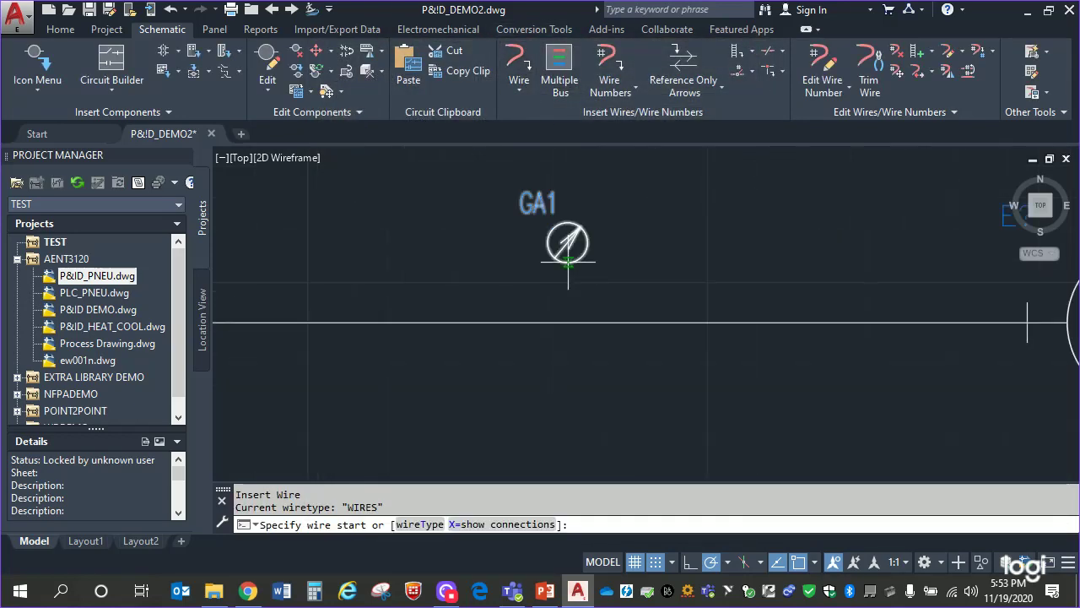
left_click(568, 264)
left_click(567, 322)
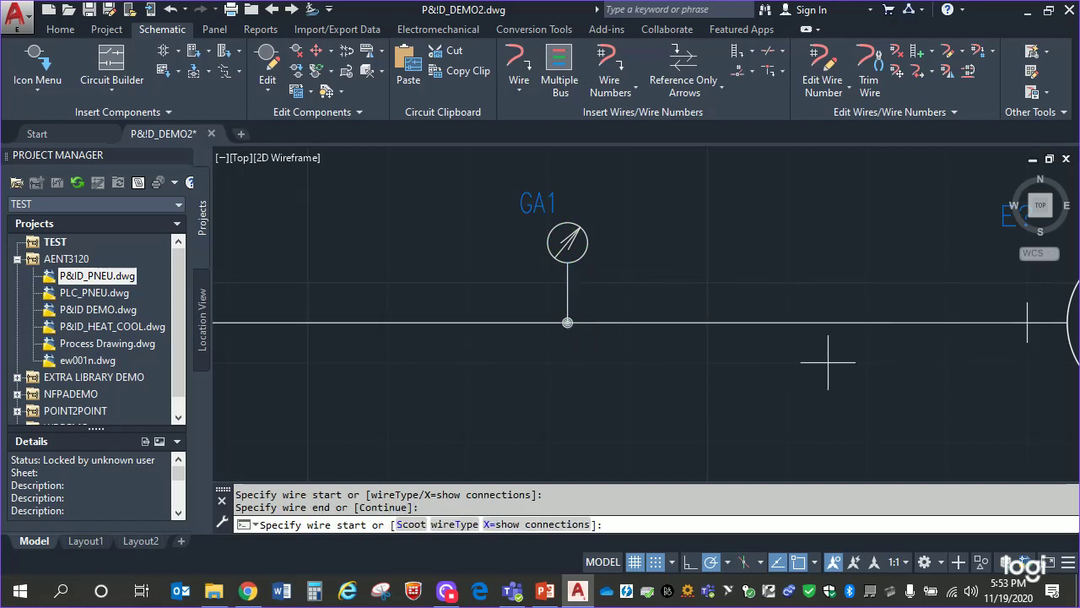
left_click(722, 295)
scroll(731, 283, "down", 4)
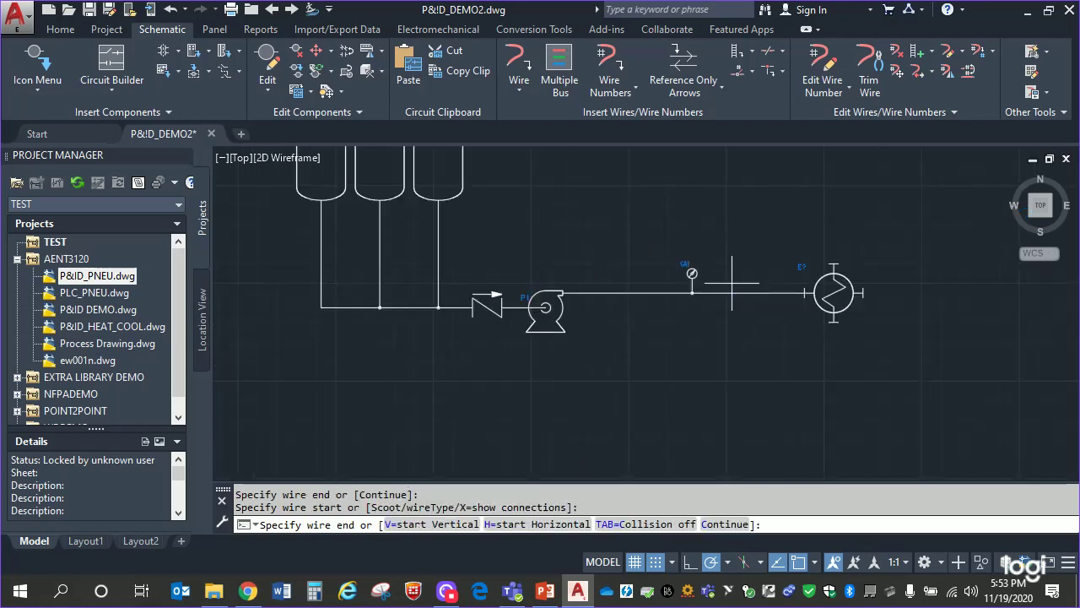
middle_click_drag(711, 309, 537, 280)
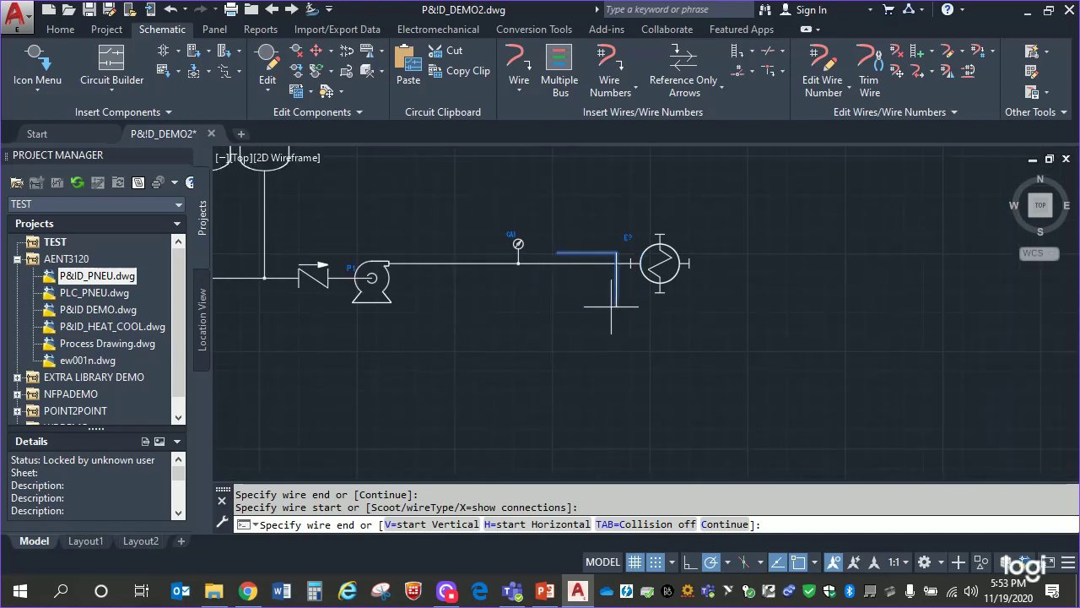
key("Return")
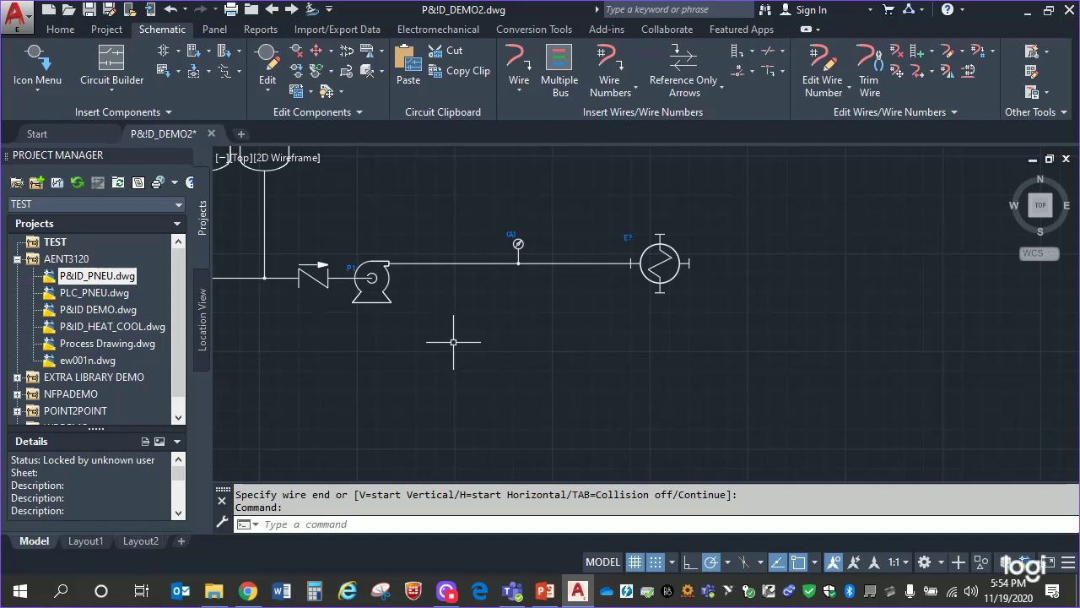
- Insert a Field Mounted symbol from the P&ID discrete instruments below the discharge line, just beyond pump P1, with its default tag
scroll(451, 337, "up", 3)
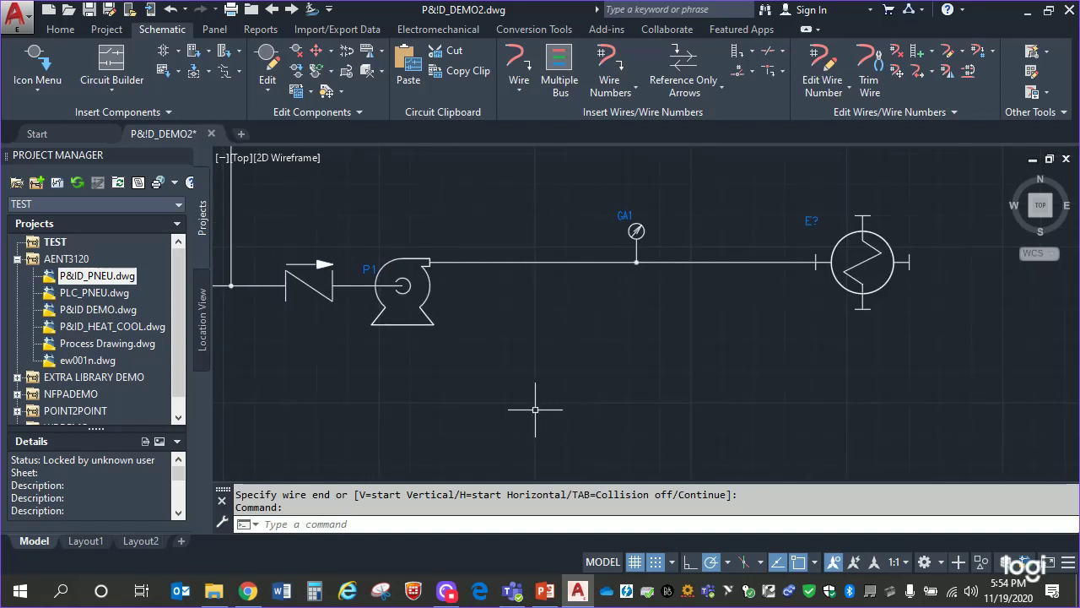
mouse_move(446, 441)
middle_mouse_down()
mouse_move(487, 412)
mouse_move(513, 422)
middle_mouse_up()
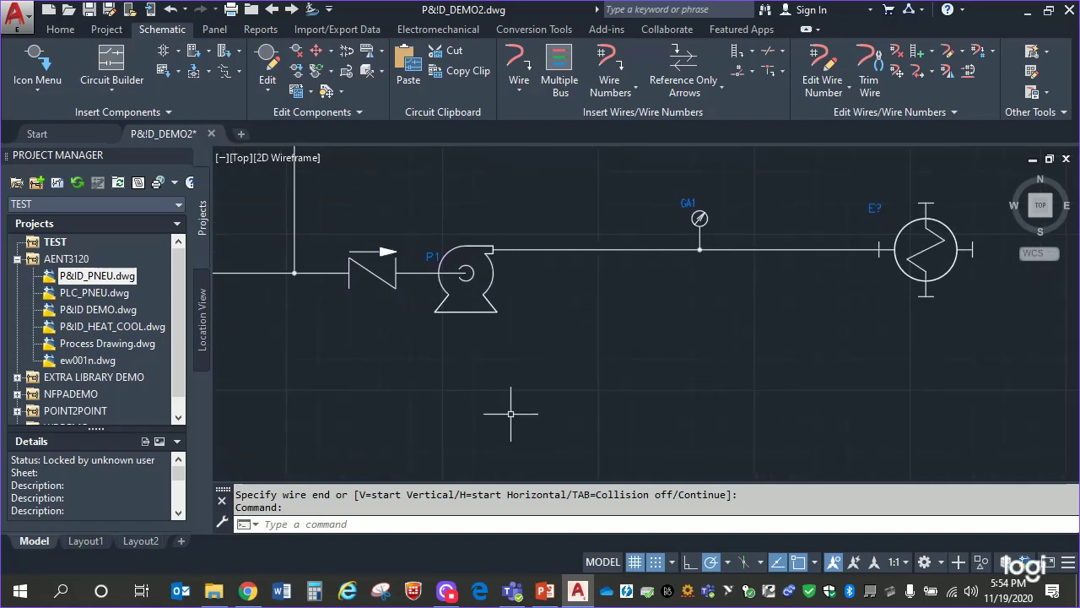
left_click(169, 111)
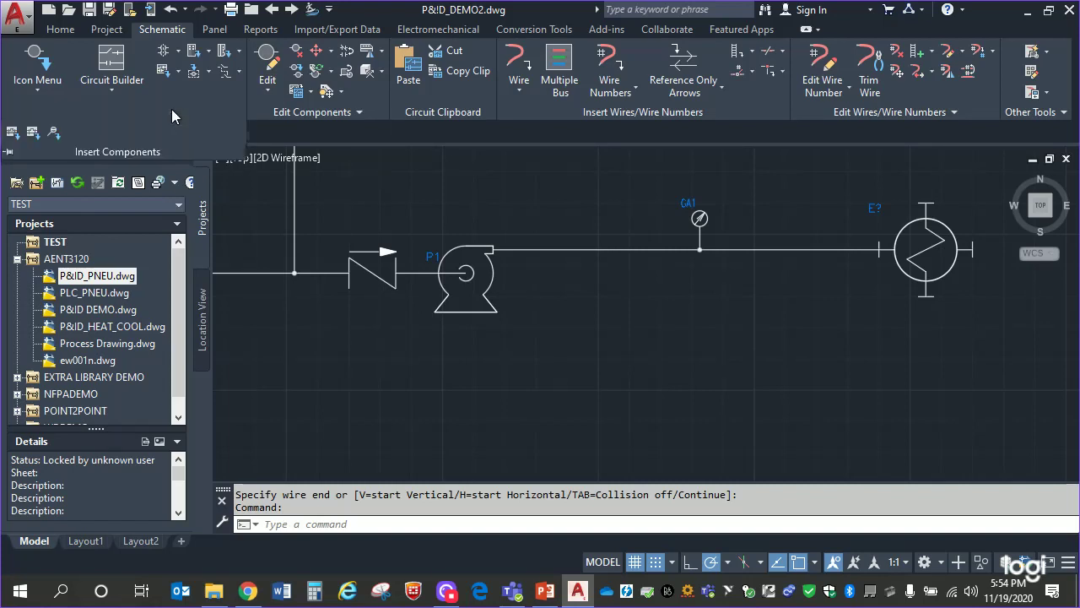
left_click(56, 134)
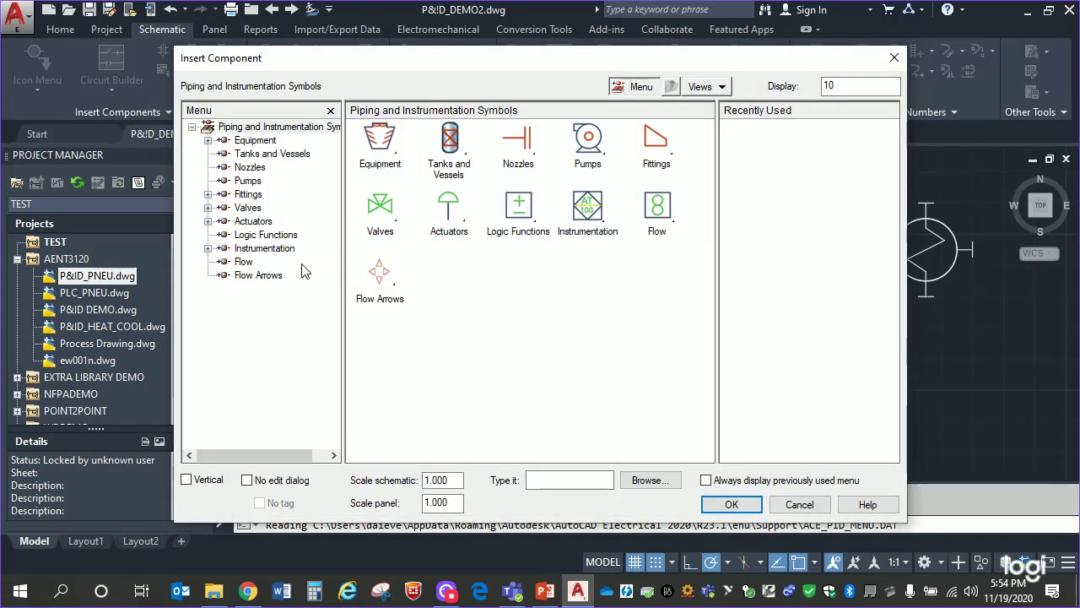
left_click(266, 250)
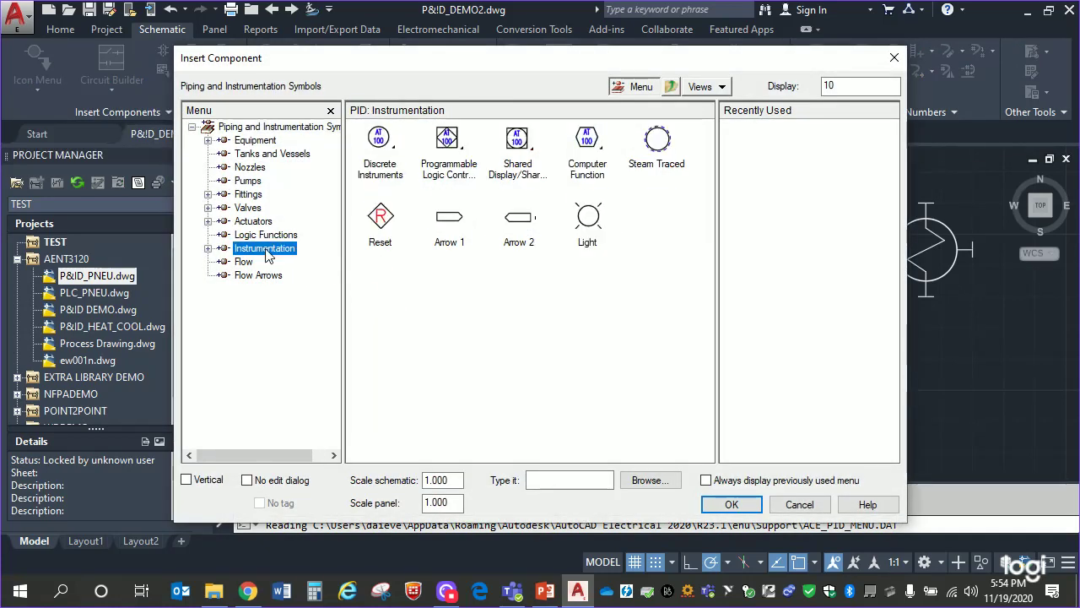
left_click(385, 148)
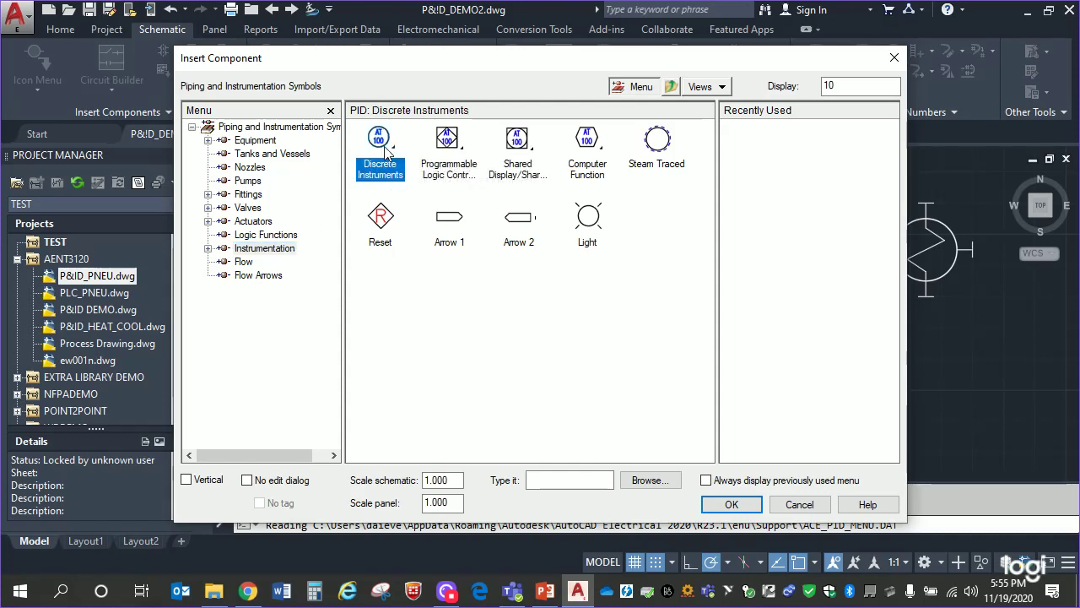
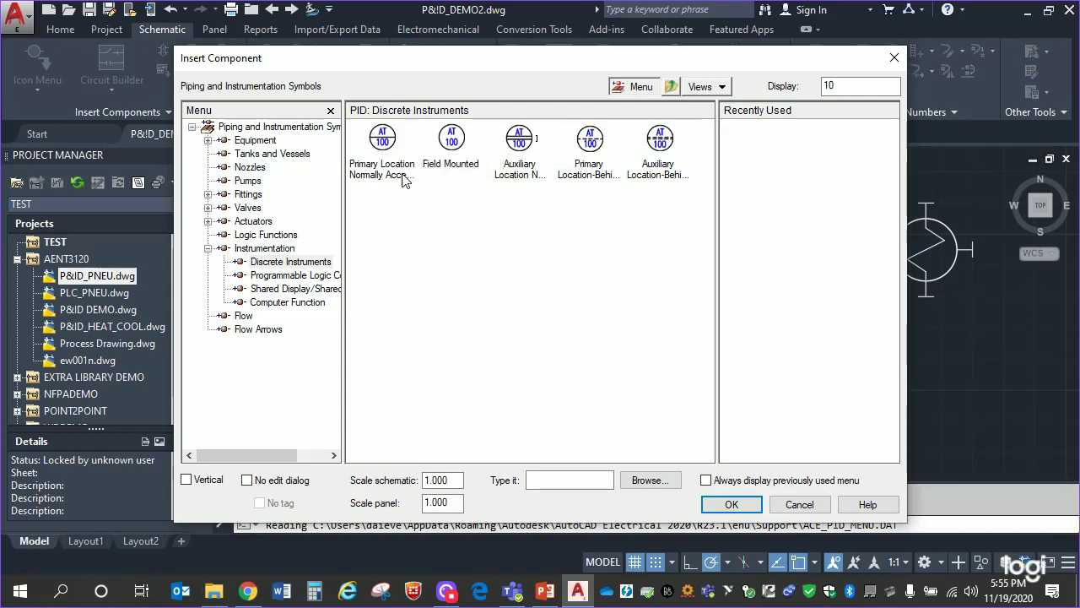
double_click(452, 142)
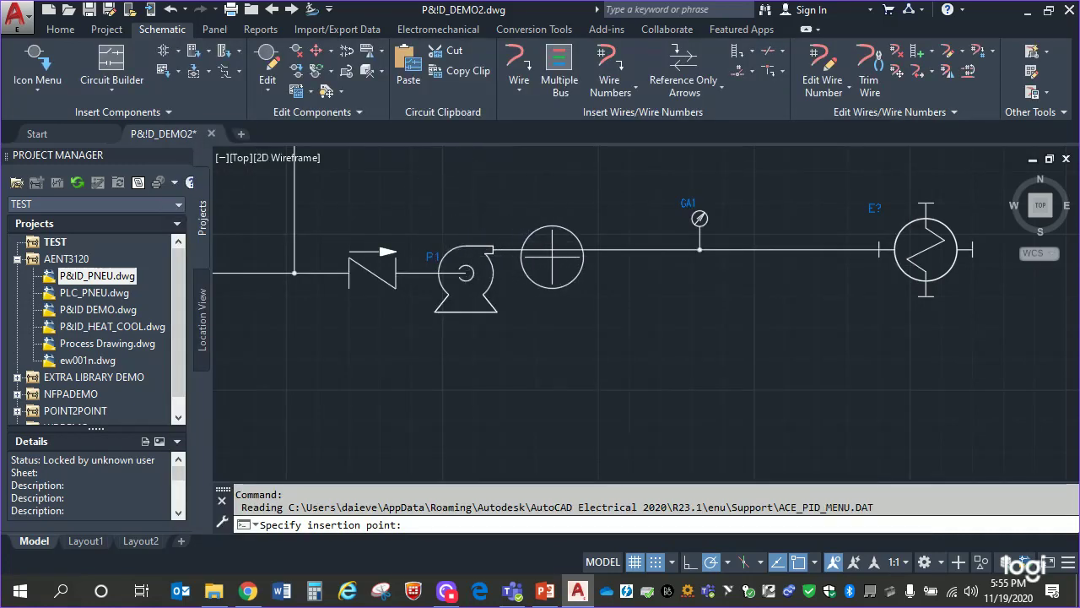
scroll(561, 298, "down", 2)
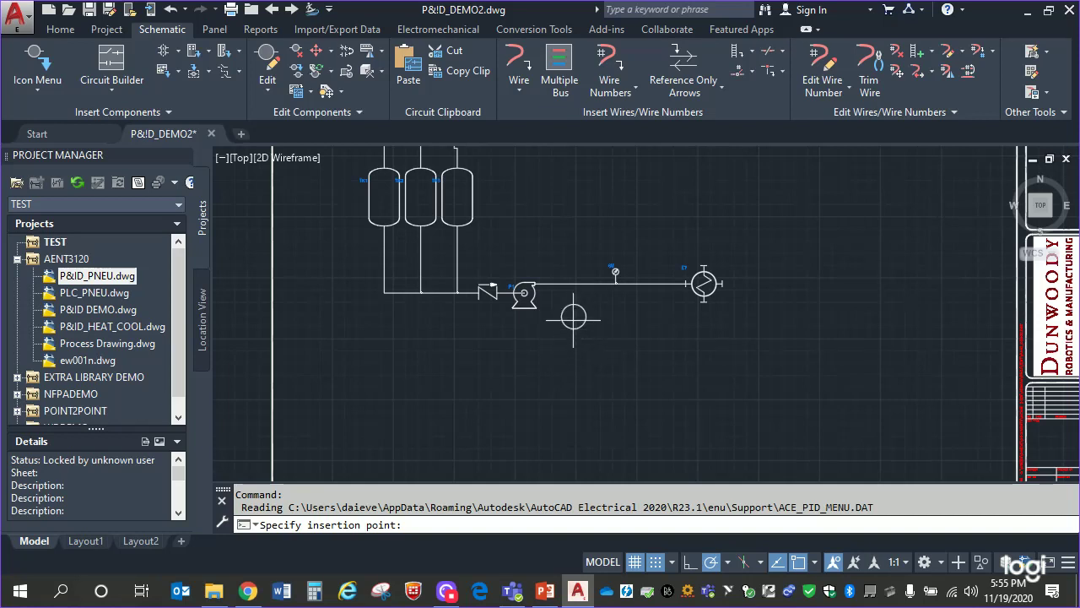
scroll(573, 316, "up", 4)
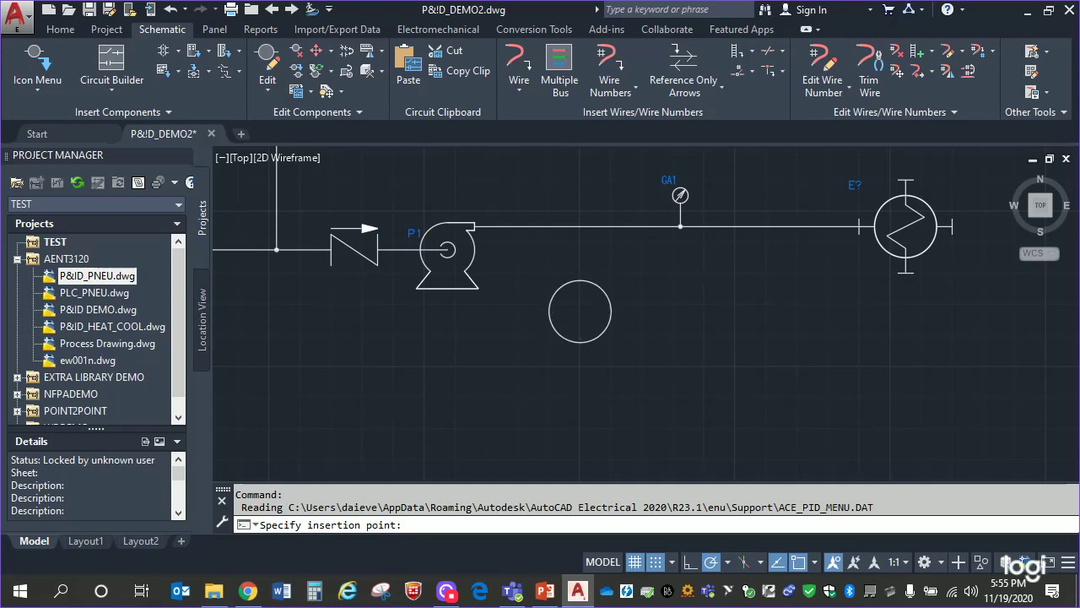
left_click(580, 312)
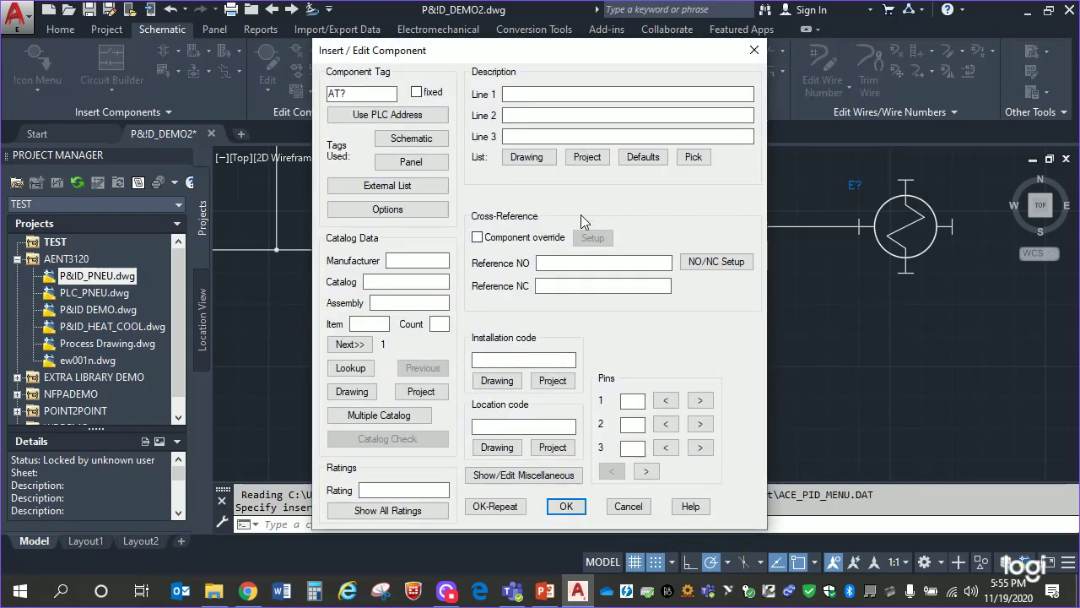
left_click(577, 506)
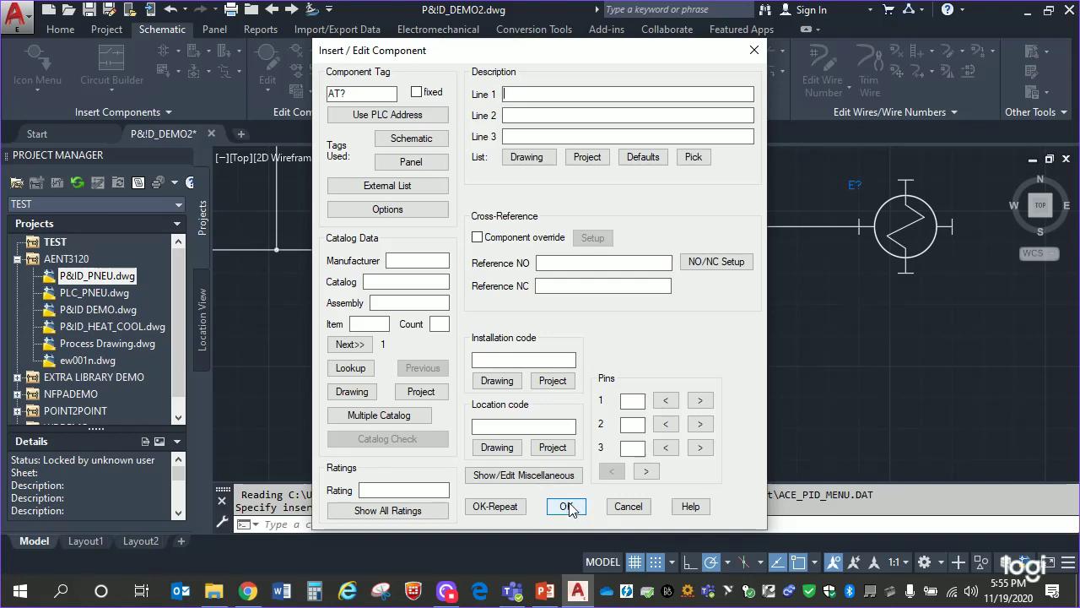
left_click(568, 506)
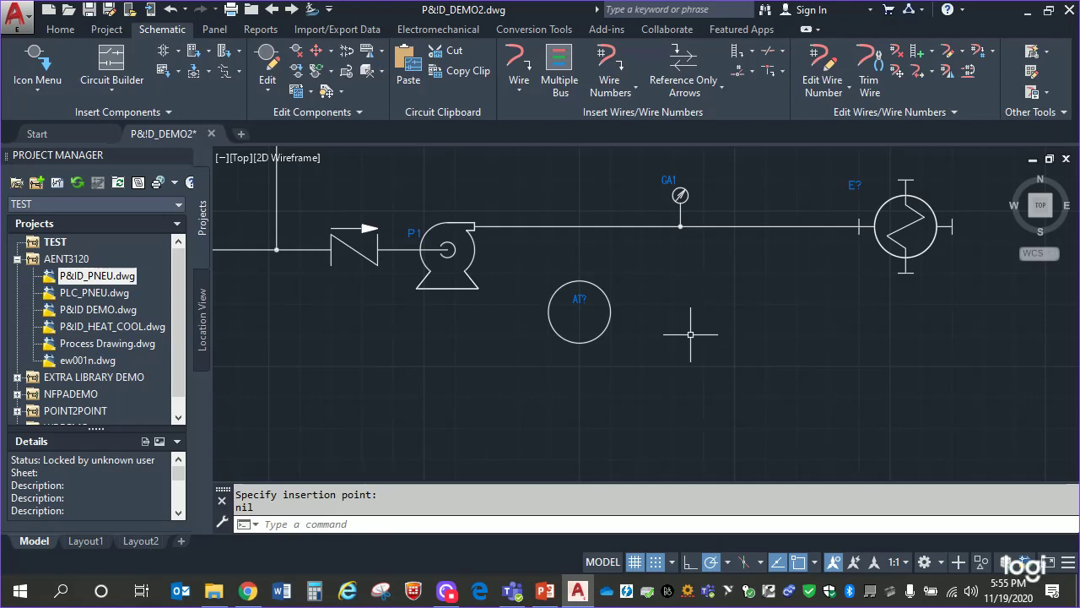
- Insert two more Field Mounted discrete instruments stacked directly beneath the first one, forming a touching vertical column of three
scroll(690, 330, "down", 2)
mouse_move(707, 345)
middle_mouse_down()
mouse_move(581, 245)
mouse_move(598, 267)
middle_mouse_up()
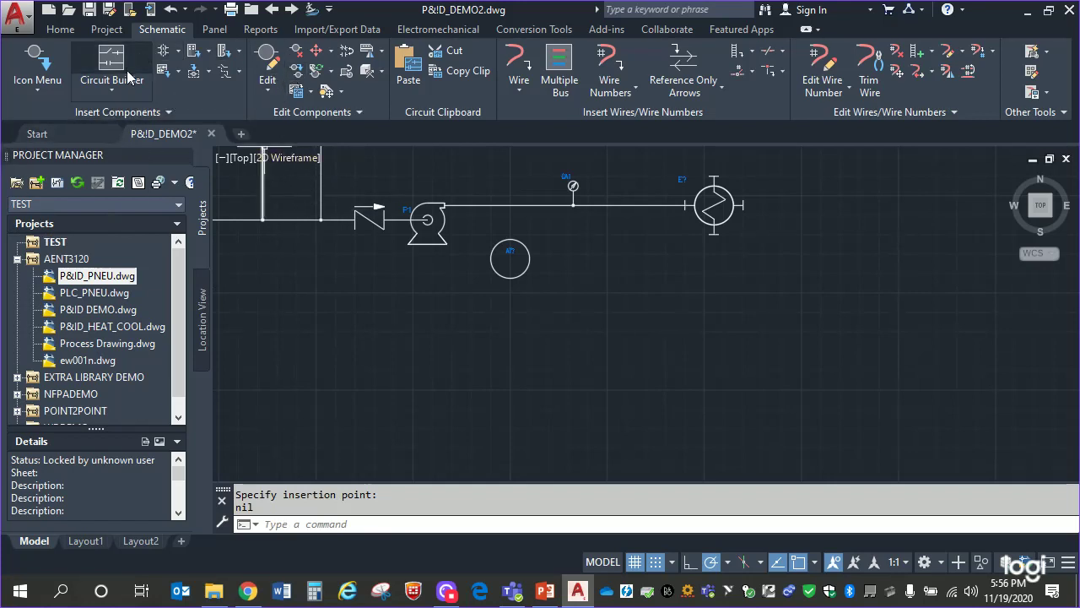
left_click(168, 112)
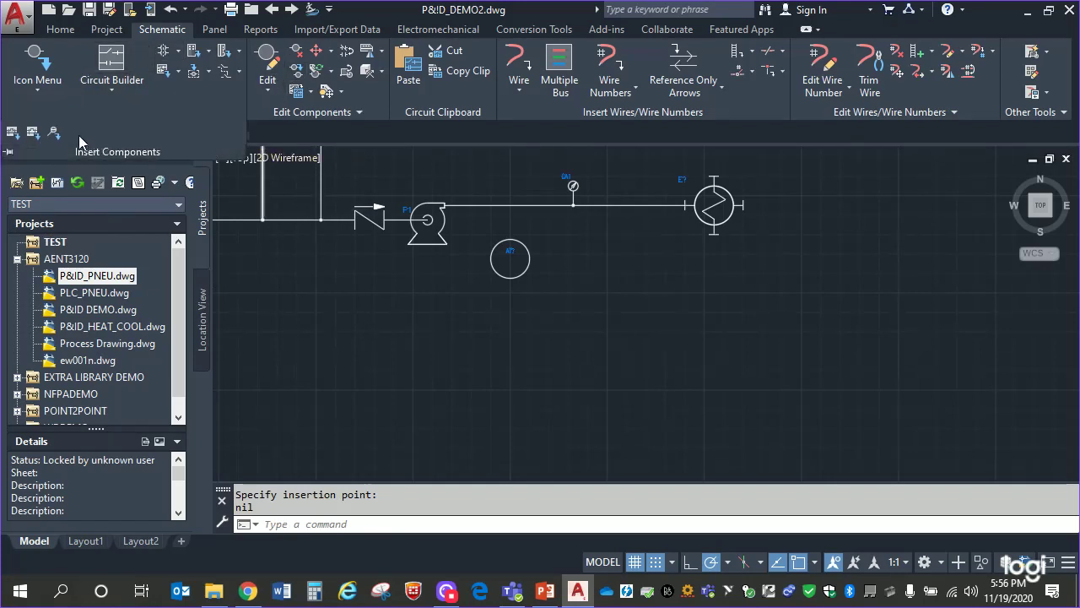
left_click(52, 134)
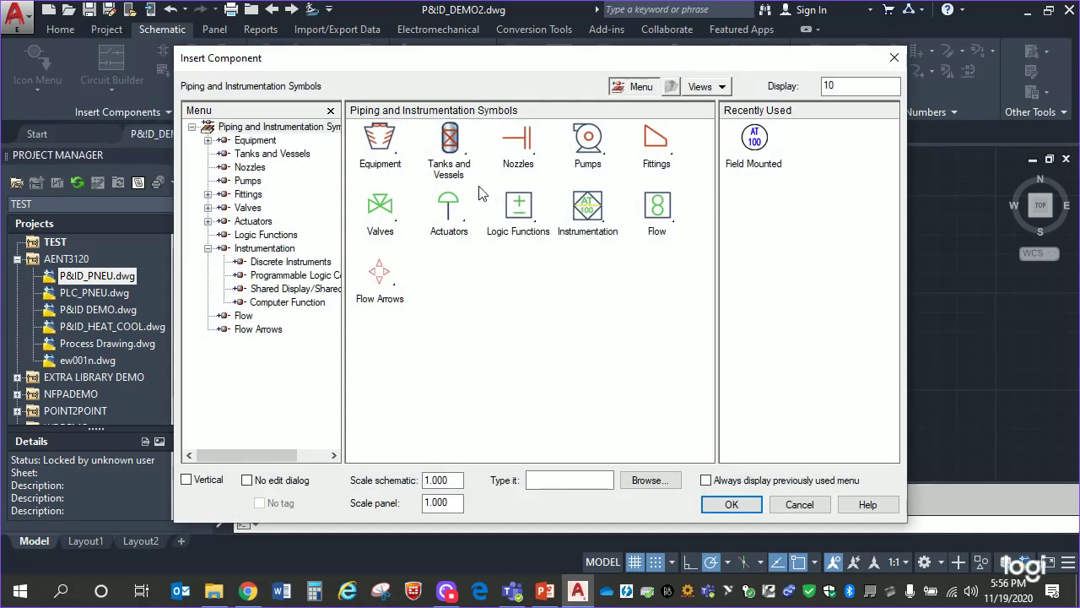
left_click(275, 263)
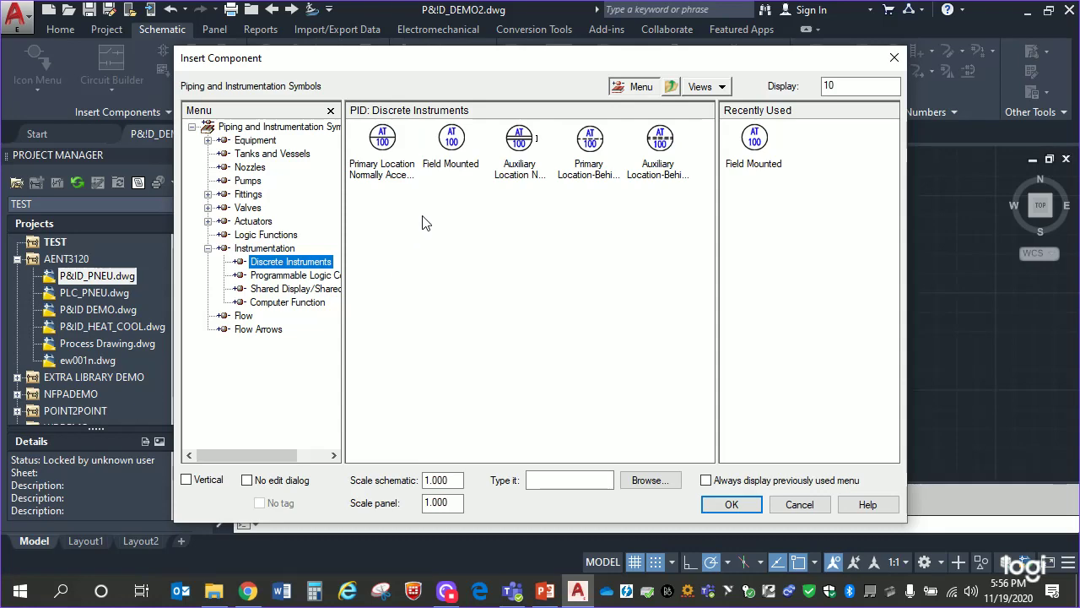
double_click(454, 144)
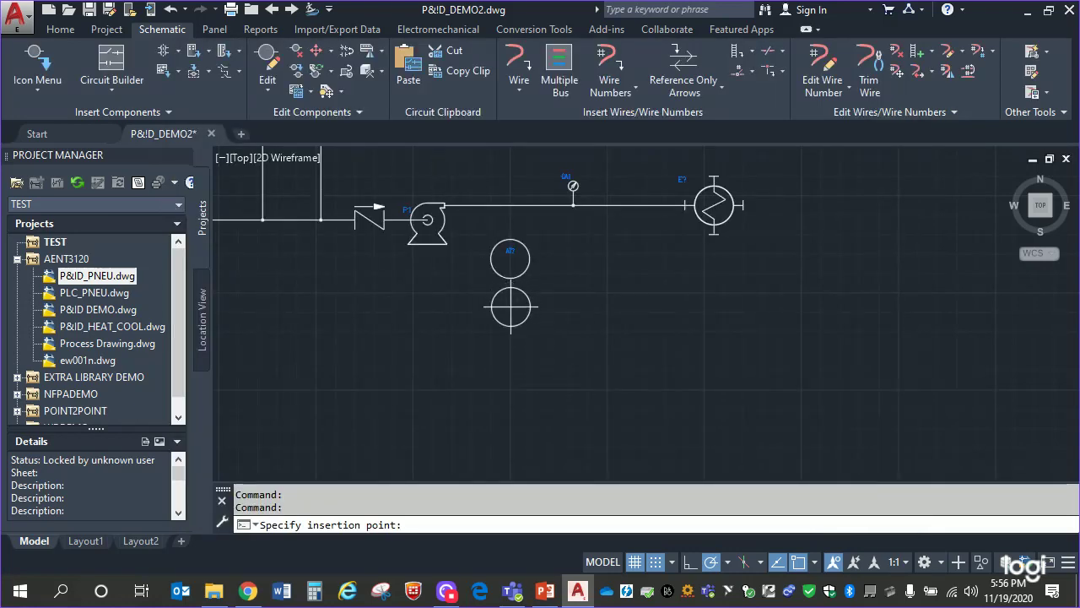
left_click(509, 298)
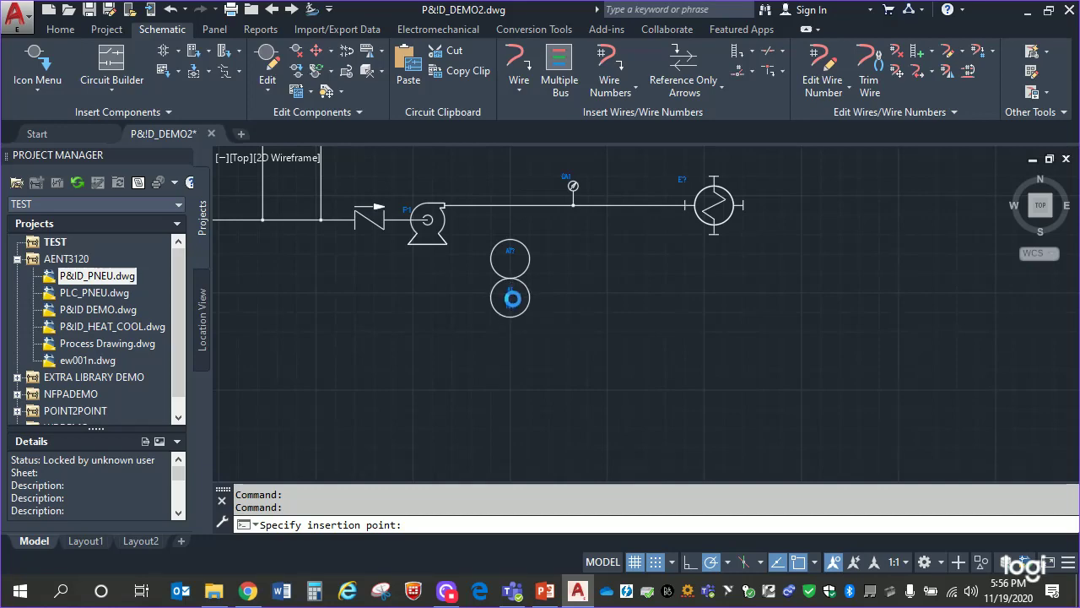
left_click(494, 506)
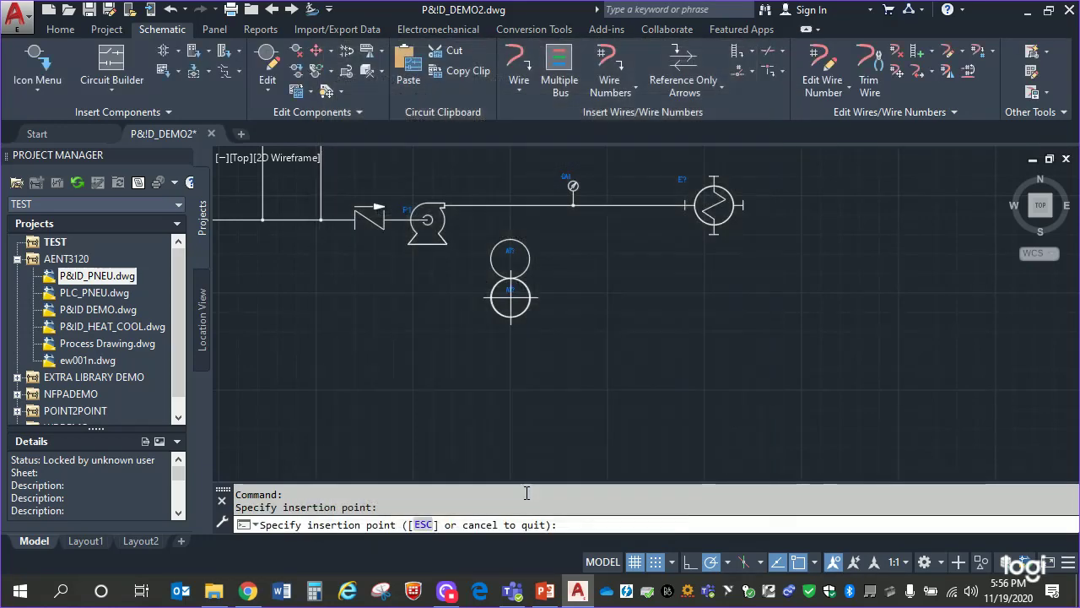
left_click(510, 336)
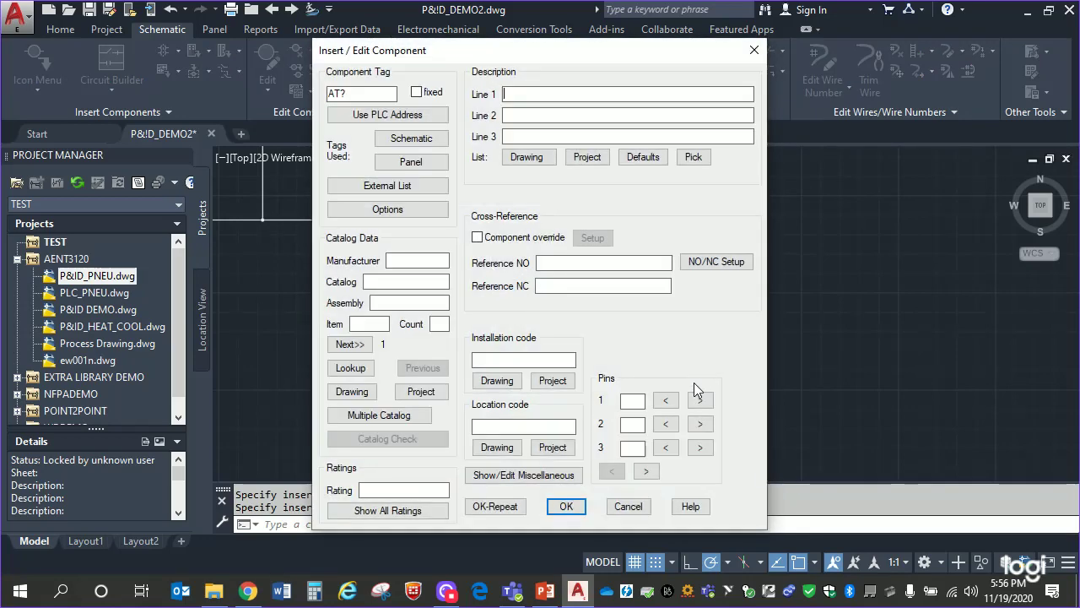
left_click(566, 506)
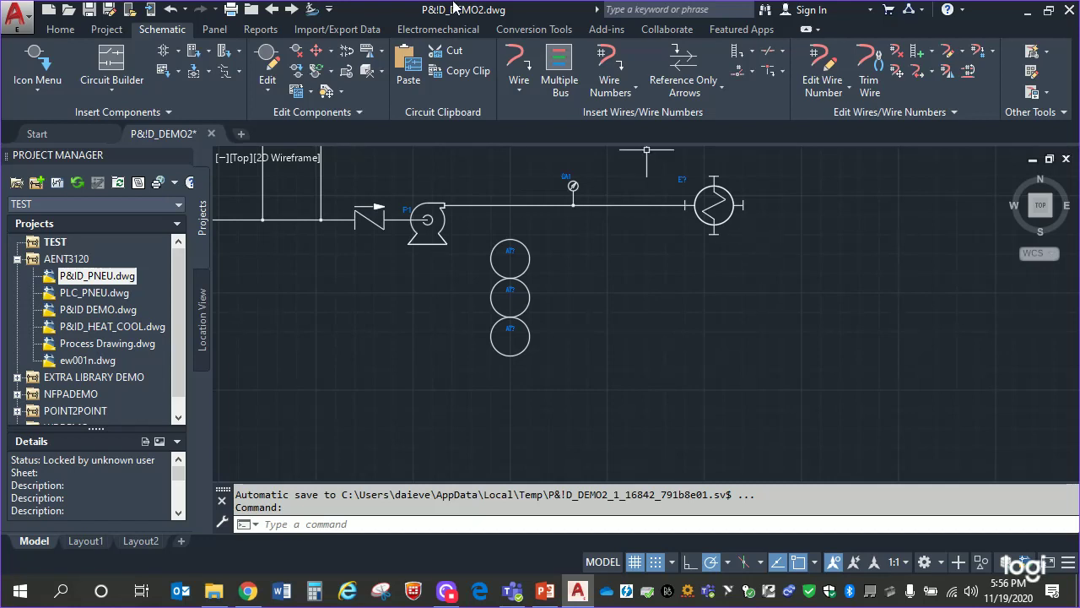
- Switch to the PowerPoint lecture and read the ISA 5.1 first-letter and second-letter codes on the P&ID Process ID Codes slide
left_click(544, 595)
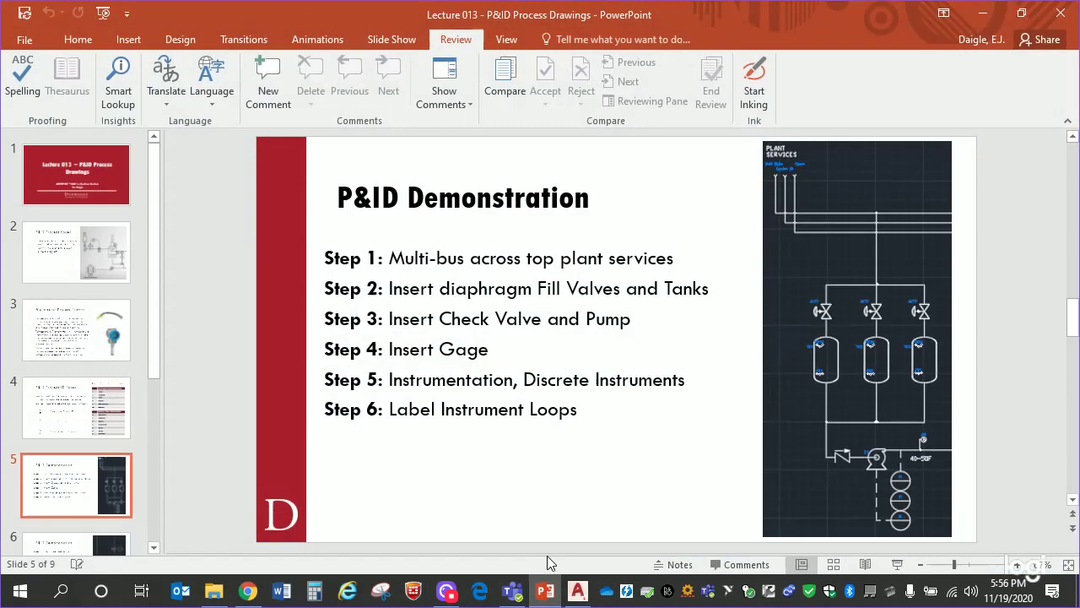
left_click(58, 252)
key("Down")
key("Down")
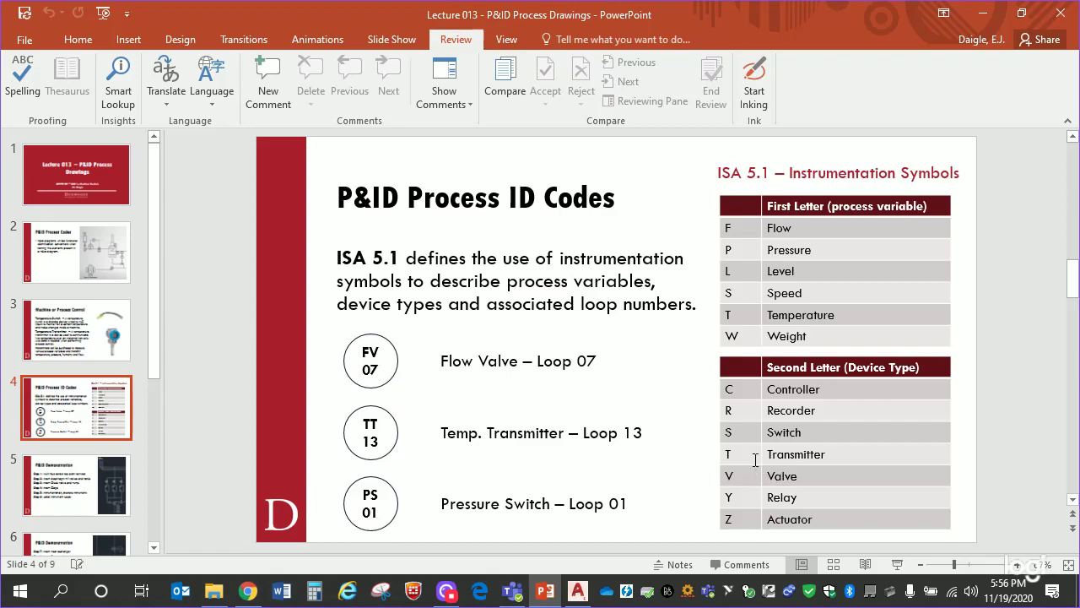
left_click(982, 13)
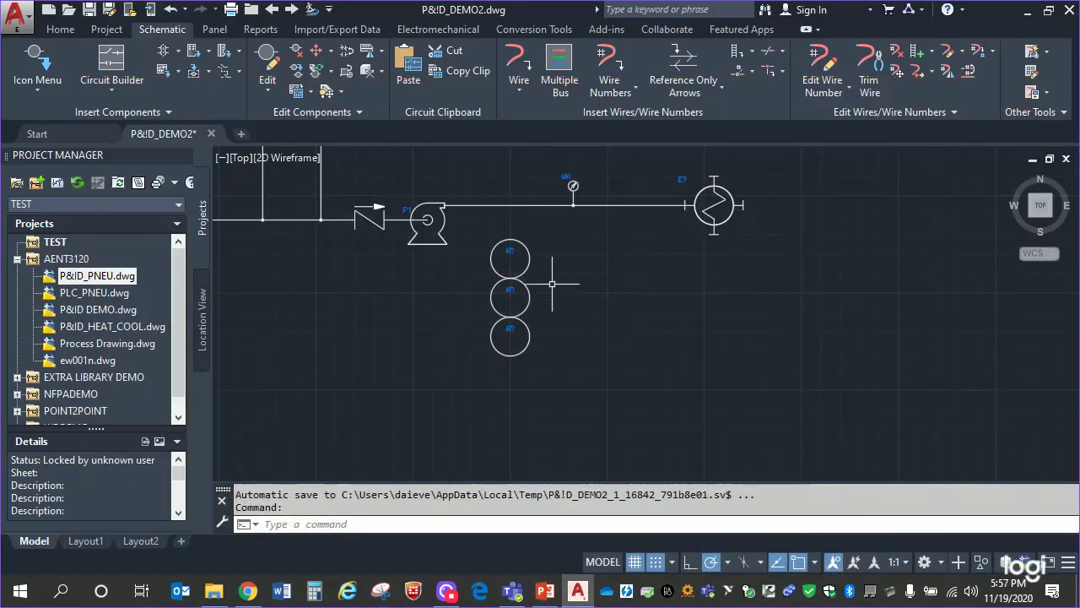
- Set the TAG1_PART1 attribute of the top field-mounted instrument to FT
double_click(510, 253)
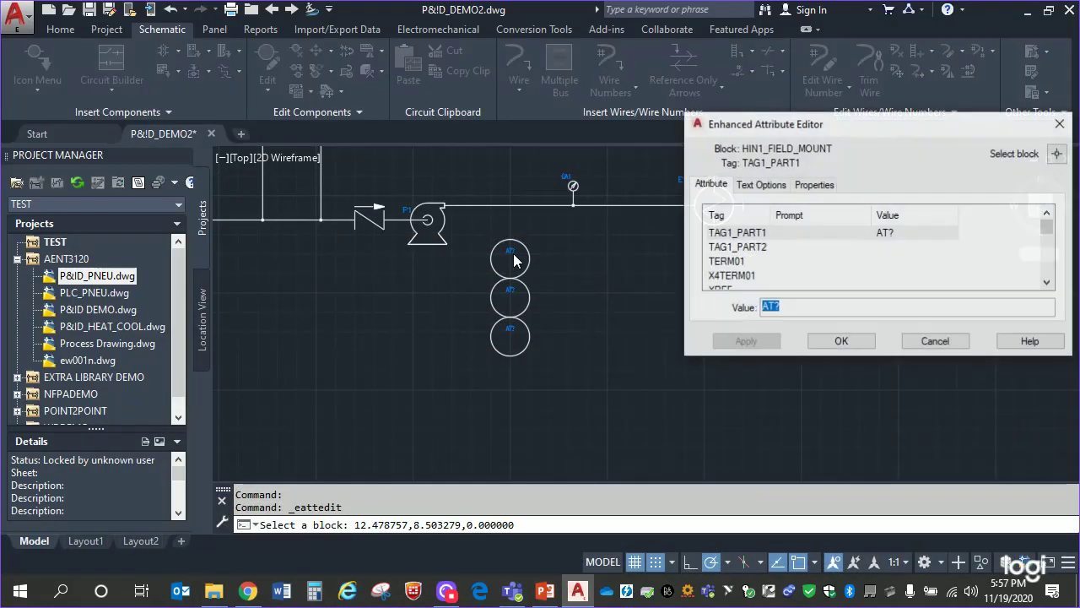
left_click_drag(896, 133, 615, 56)
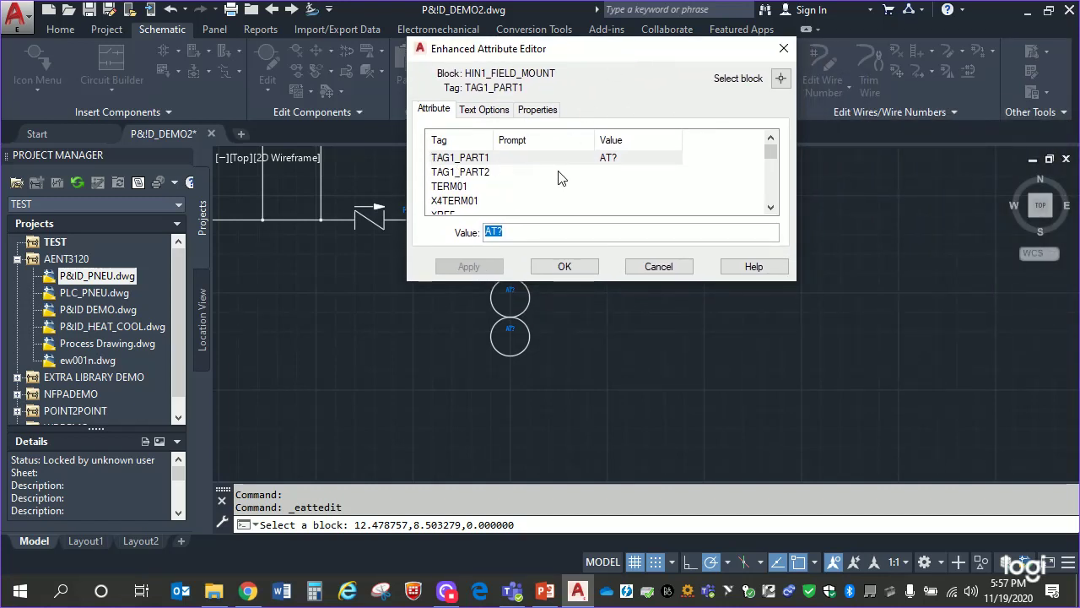
left_click(617, 160)
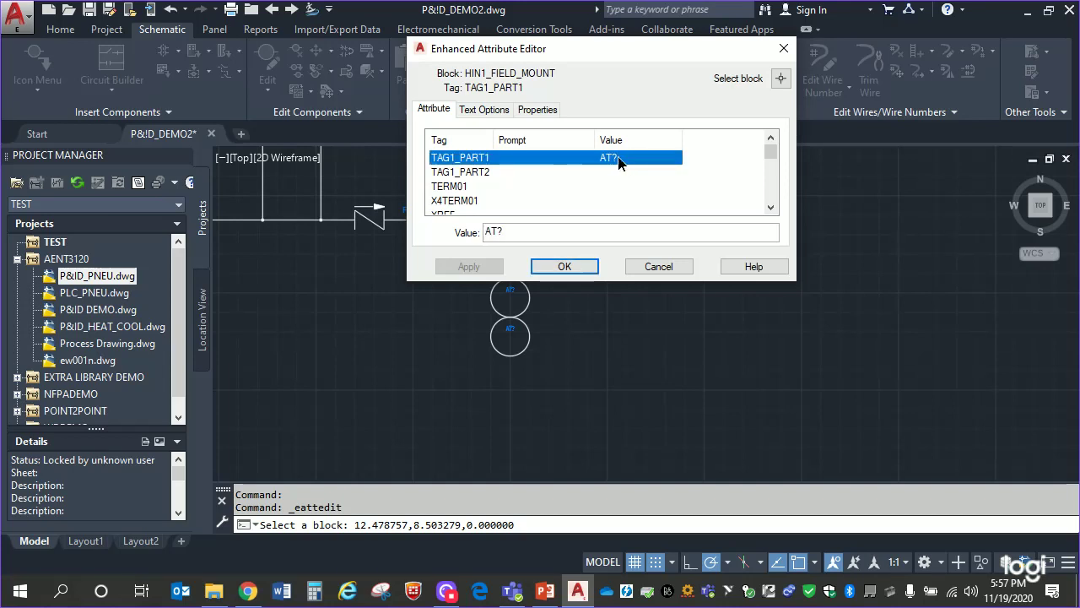
key("Tab")
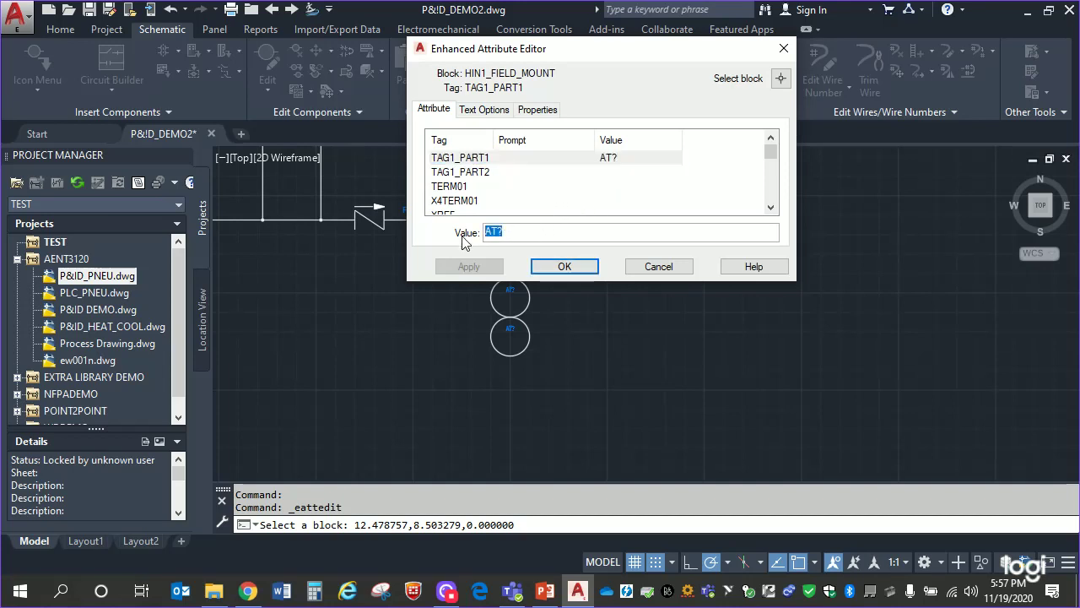
type("FT")
- Set the top instrument's TAG1_PART2 attribute to 01 and apply the attribute changes
left_click(479, 173)
left_click(540, 235)
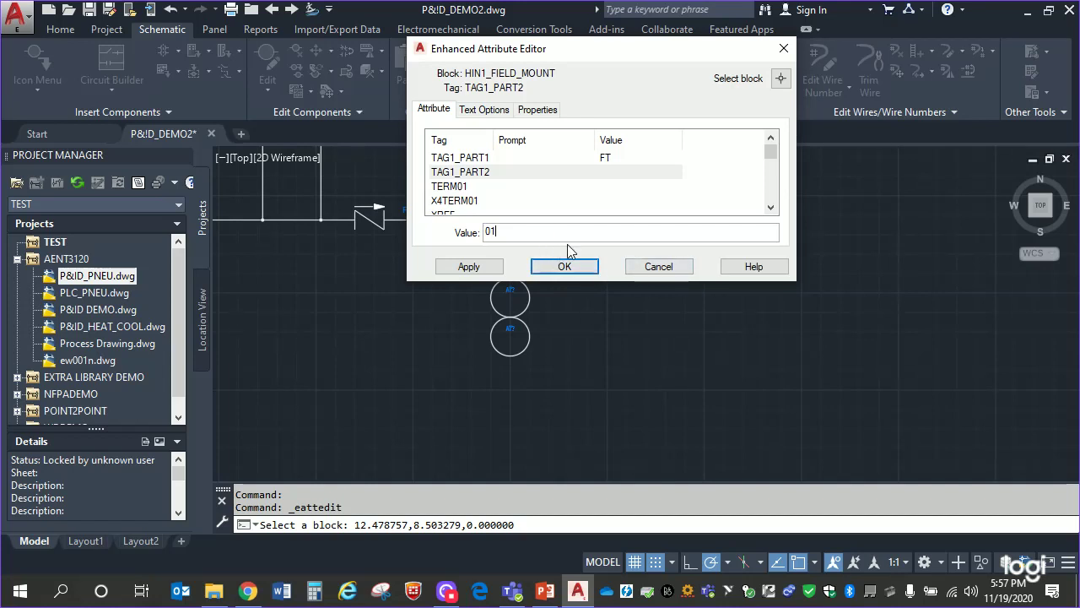
key("Return")
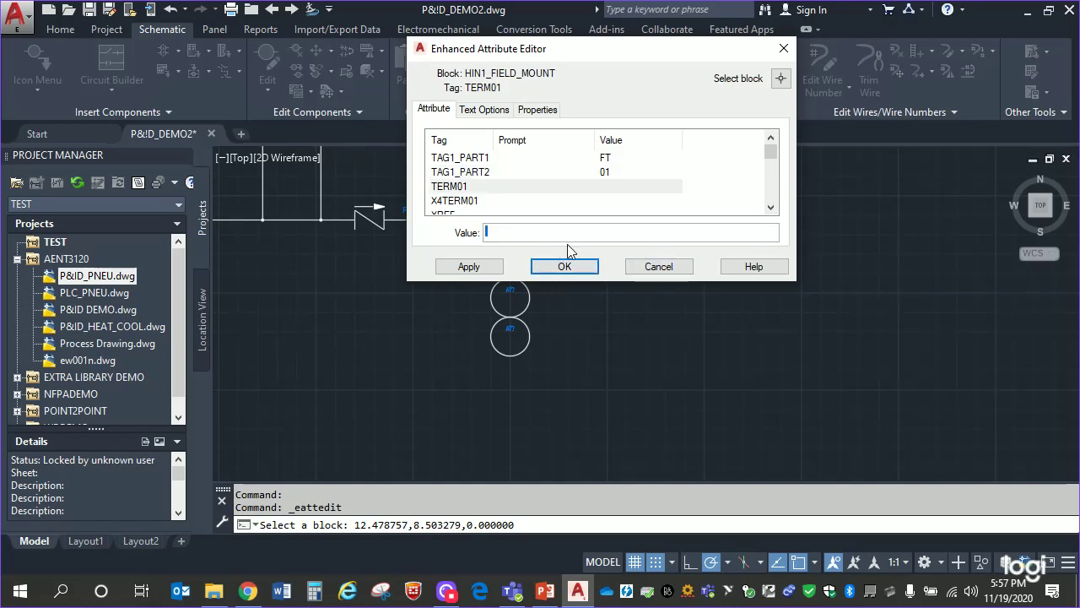
left_click(483, 267)
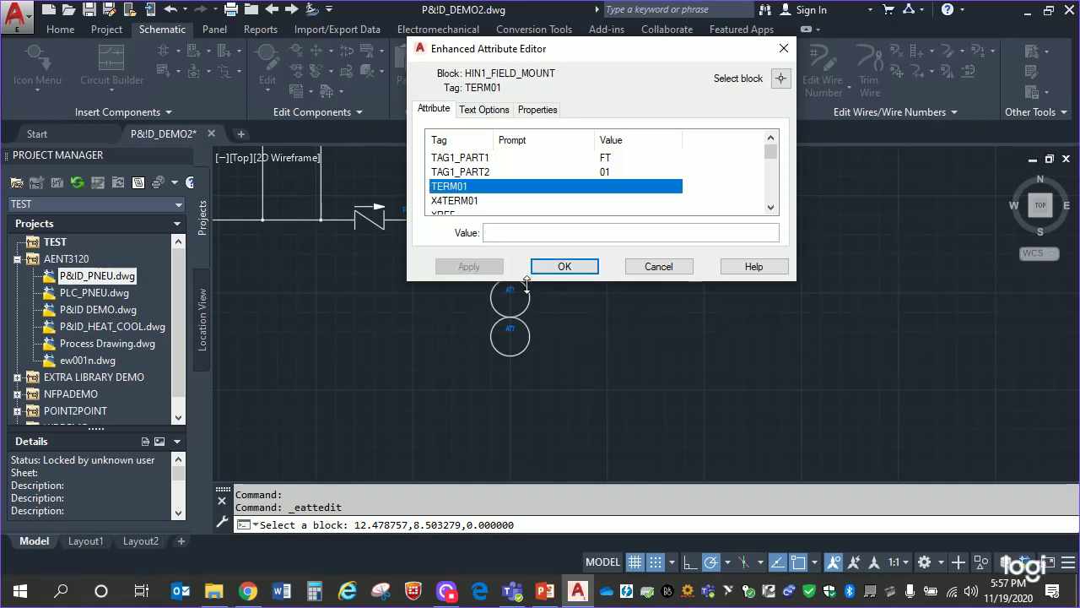
left_click(582, 268)
scroll(624, 307, "up", 5)
scroll(582, 294, "down", 3)
middle_click_drag(636, 313, 880, 453)
scroll(771, 386, "up", 4)
mouse_move(762, 374)
middle_mouse_down()
mouse_move(793, 211)
mouse_move(766, 357)
middle_mouse_up()
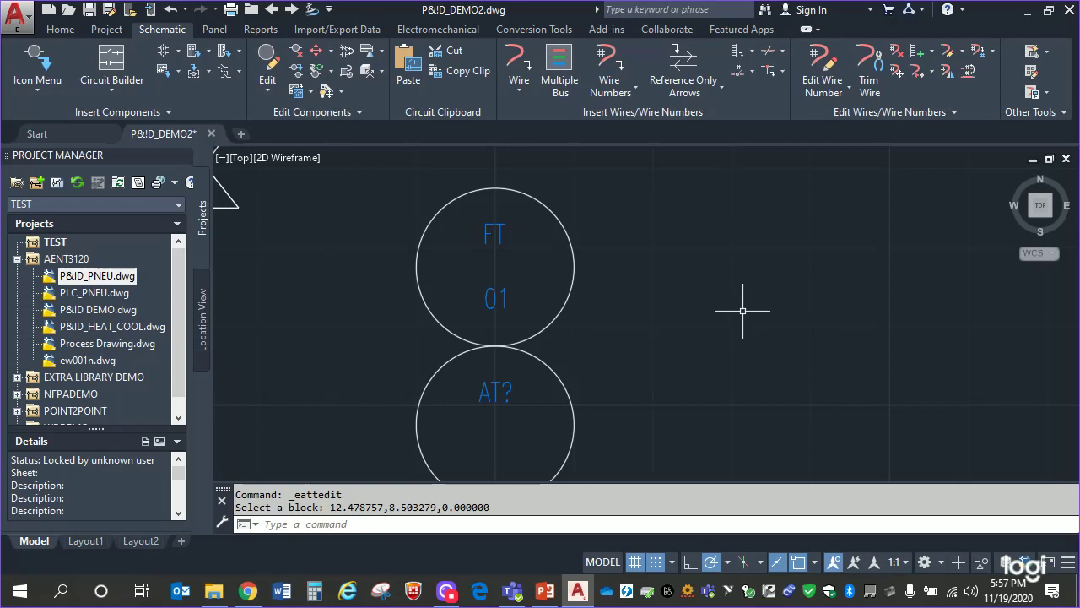
- Recheck the ISA 5.1 letter codes in the PowerPoint slide, then return to the middle instrument in the AutoCAD Electrical drawing
left_click(545, 592)
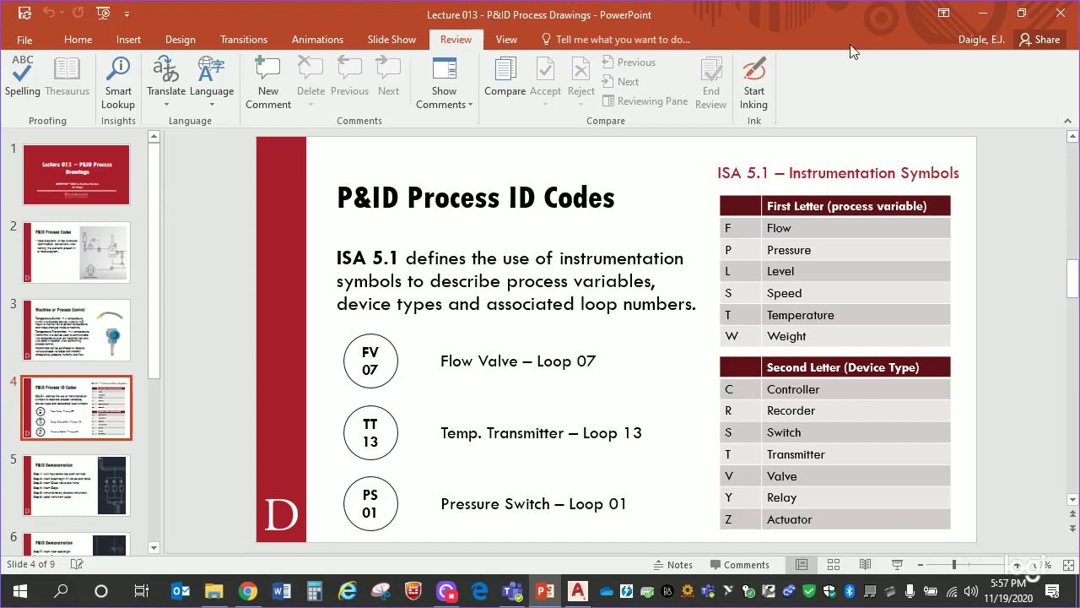
left_click(983, 13)
mouse_move(618, 396)
middle_mouse_down()
mouse_move(632, 280)
mouse_move(642, 276)
middle_mouse_up()
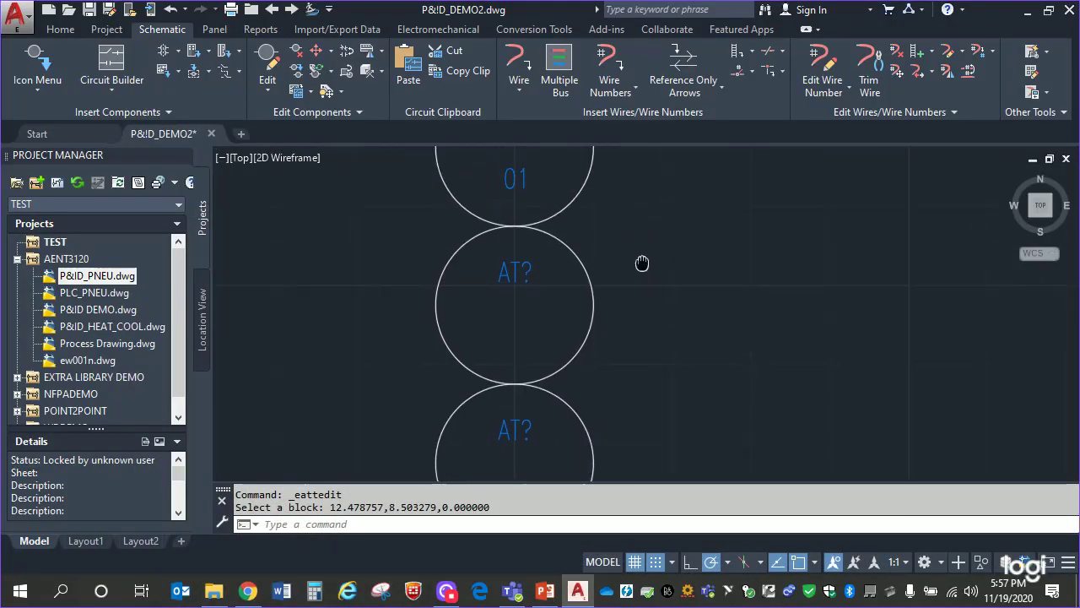
- Set the middle field-mounted instrument's TAG1_PART1 attribute to FC and its TAG1_PART2 attribute to 01
left_click(509, 291)
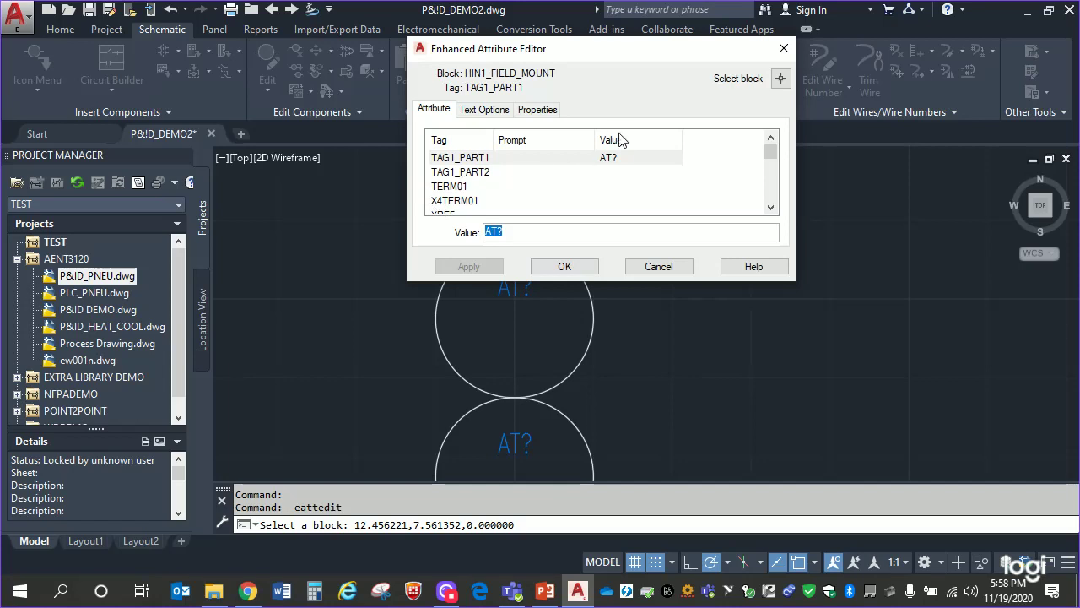
left_click(620, 158)
key("Tab")
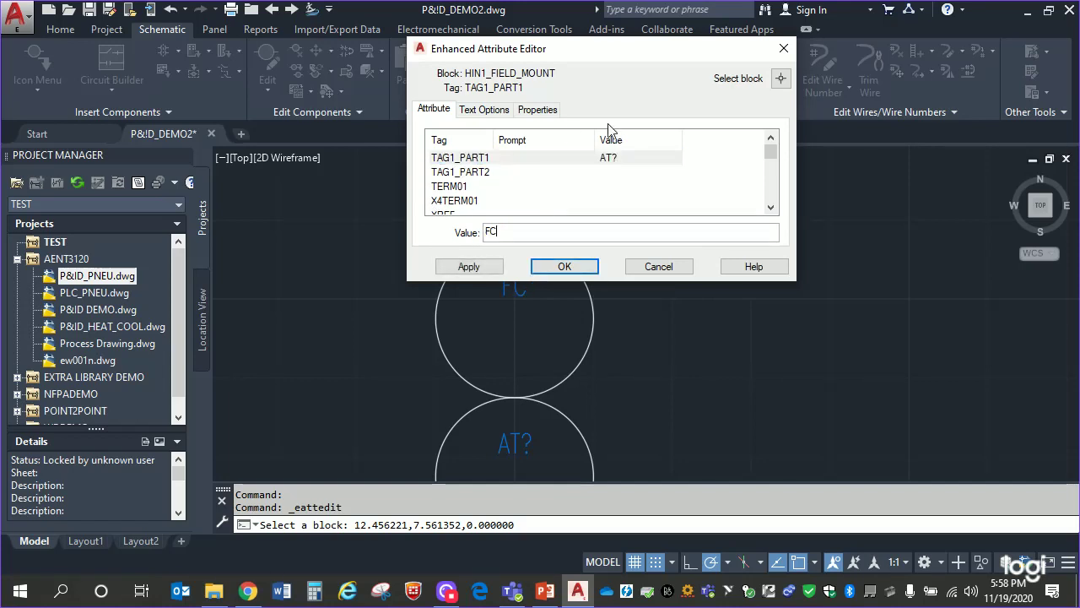
key("Return")
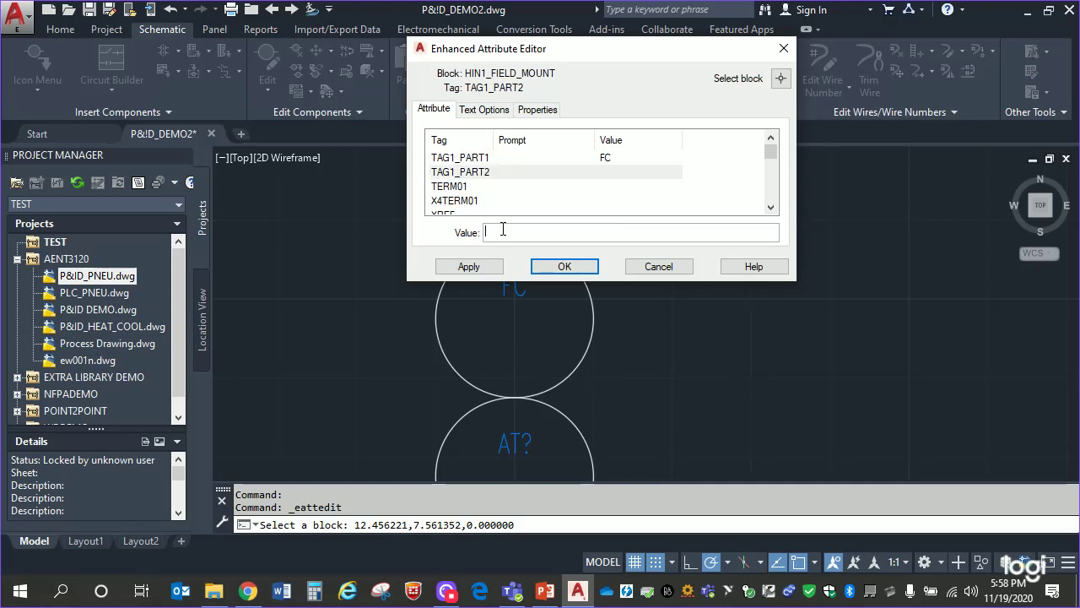
left_click(470, 267)
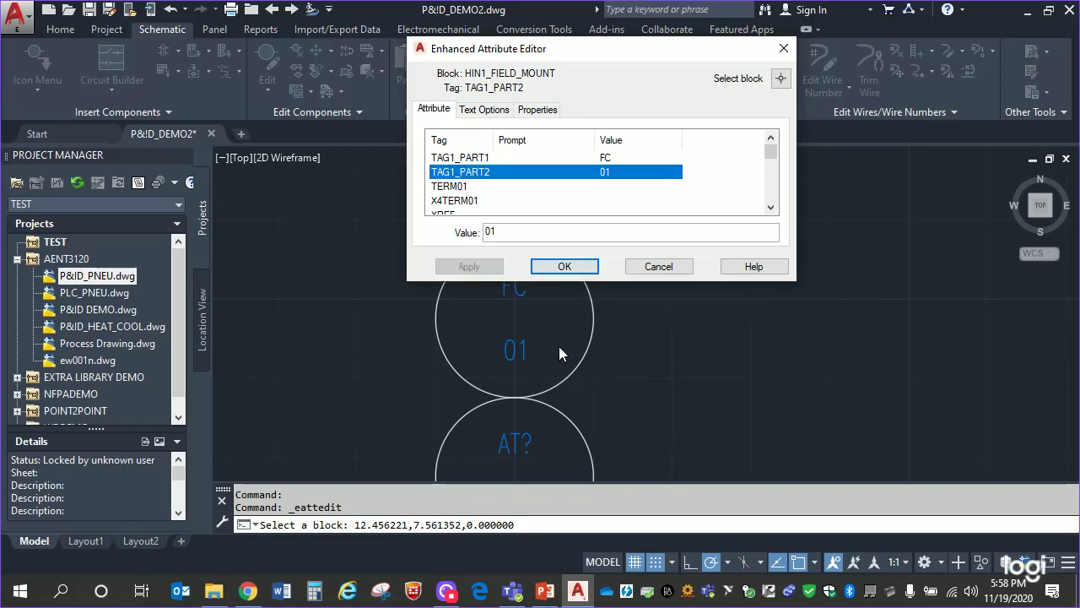
left_click(563, 266)
- Delete the lowest field-mounted instrument, the one still tagged AT?
mouse_move(688, 358)
middle_mouse_down()
mouse_move(682, 234)
mouse_move(667, 251)
middle_mouse_up()
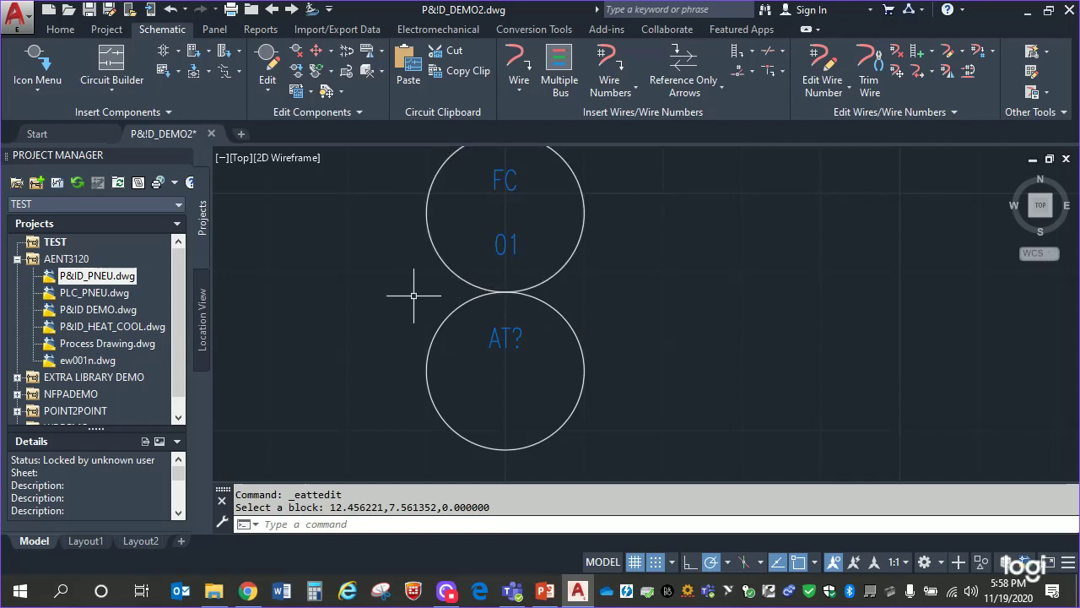
left_click(355, 262)
left_click(687, 461)
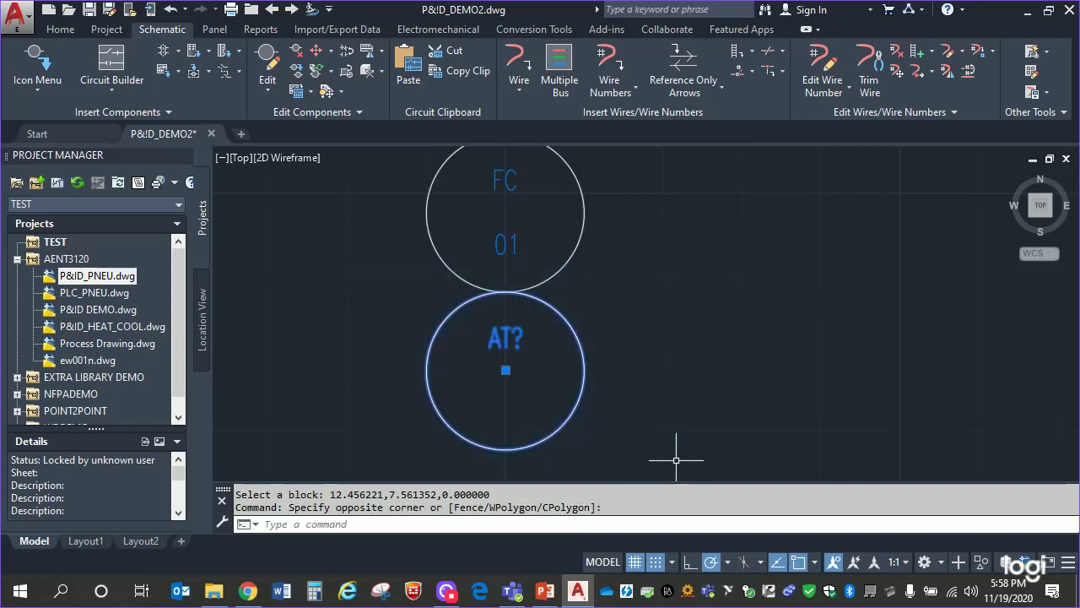
key("Delete")
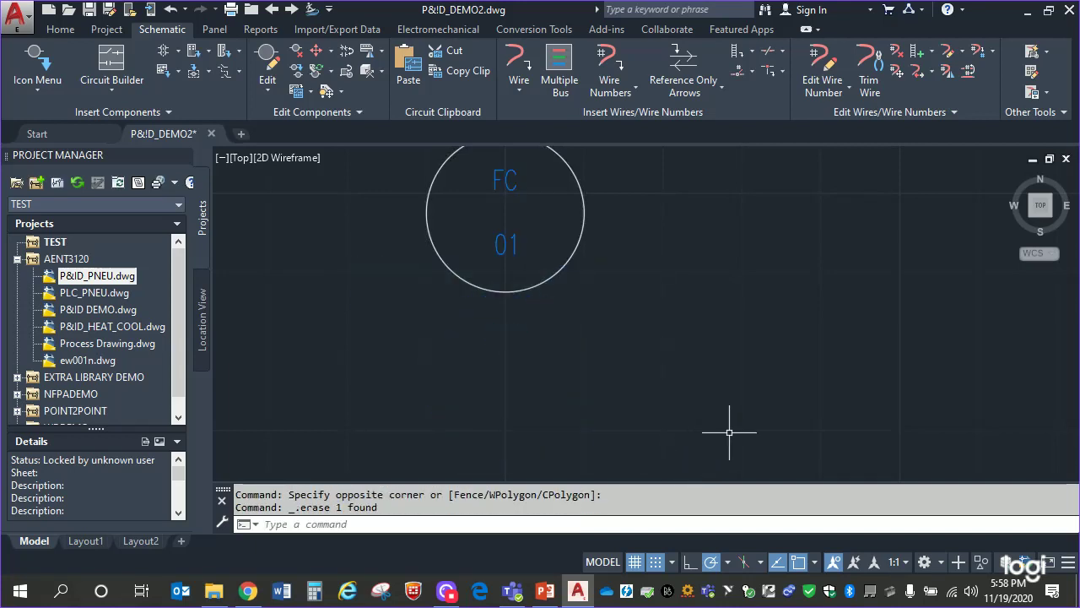
- Draw a vertical wire from pump P1's discharge line down to the top of the FT 01 instrument
scroll(670, 374, "down", 2)
mouse_move(725, 280)
middle_mouse_down()
mouse_move(670, 448)
mouse_move(683, 417)
middle_mouse_up()
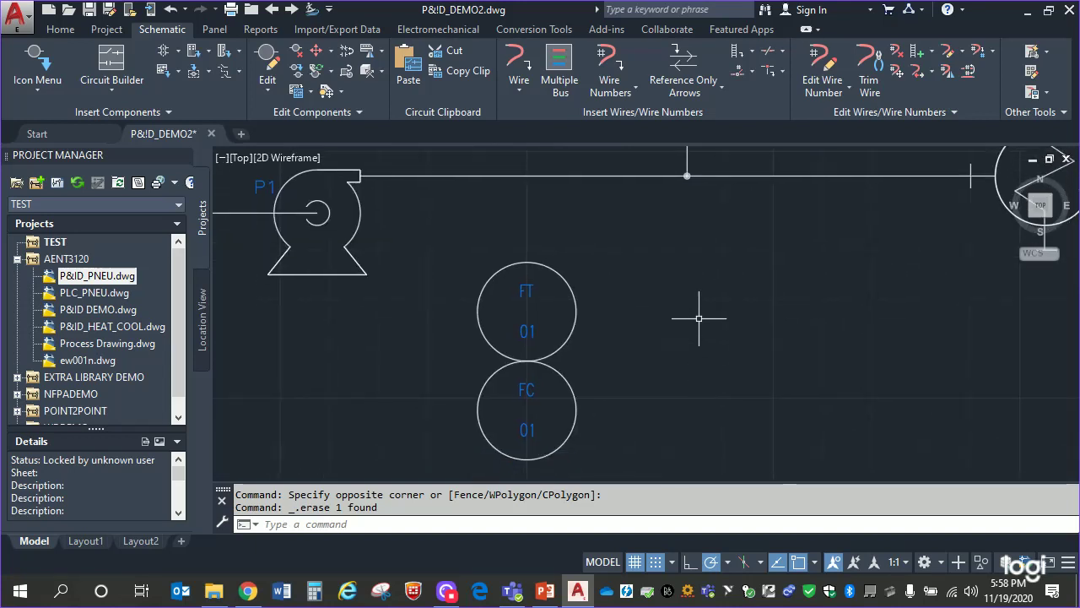
middle_click_drag(684, 326, 661, 266)
middle_click_drag(690, 310, 719, 364)
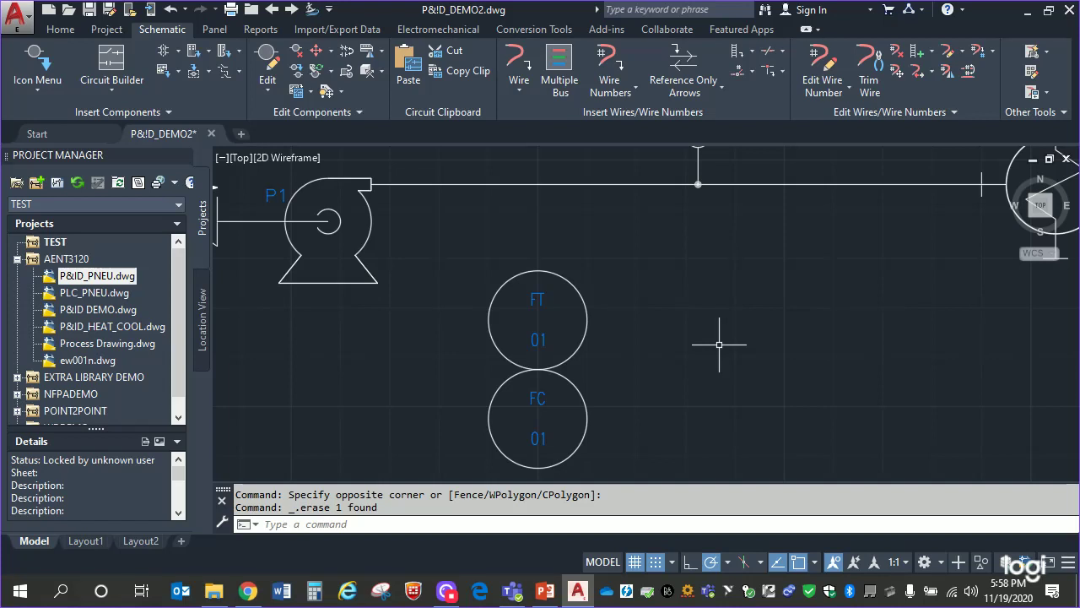
middle_click_drag(719, 346, 722, 310)
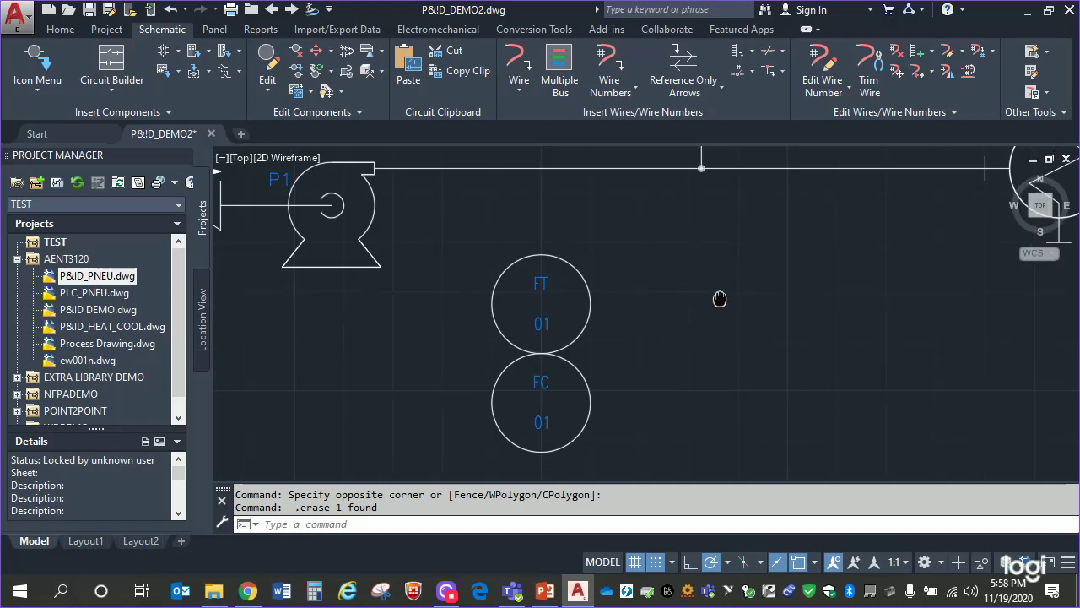
mouse_move(532, 239)
middle_mouse_down()
mouse_move(562, 265)
mouse_move(562, 254)
middle_mouse_up()
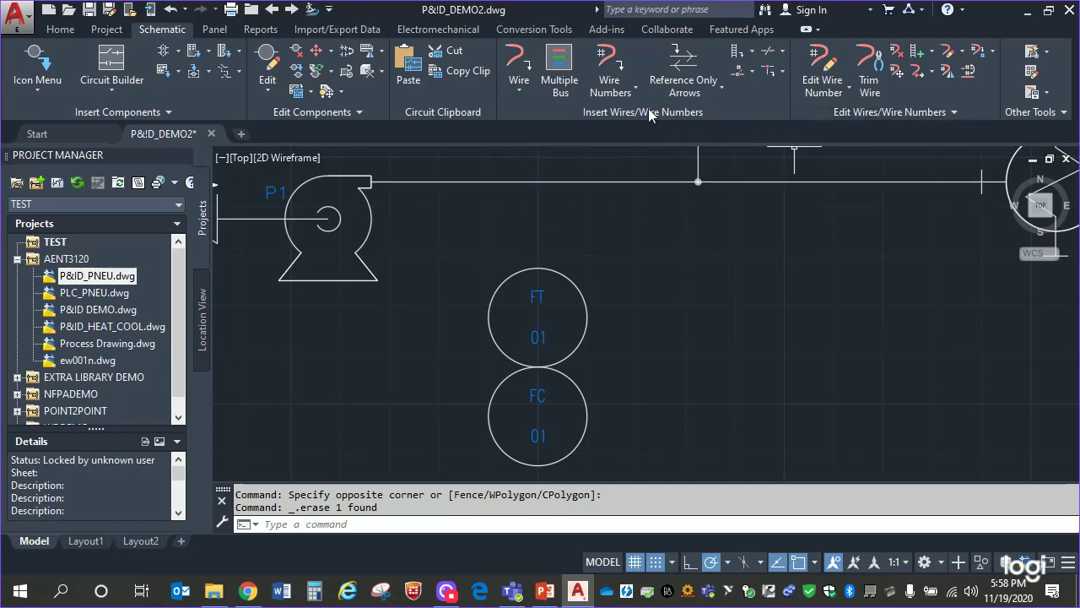
left_click(518, 91)
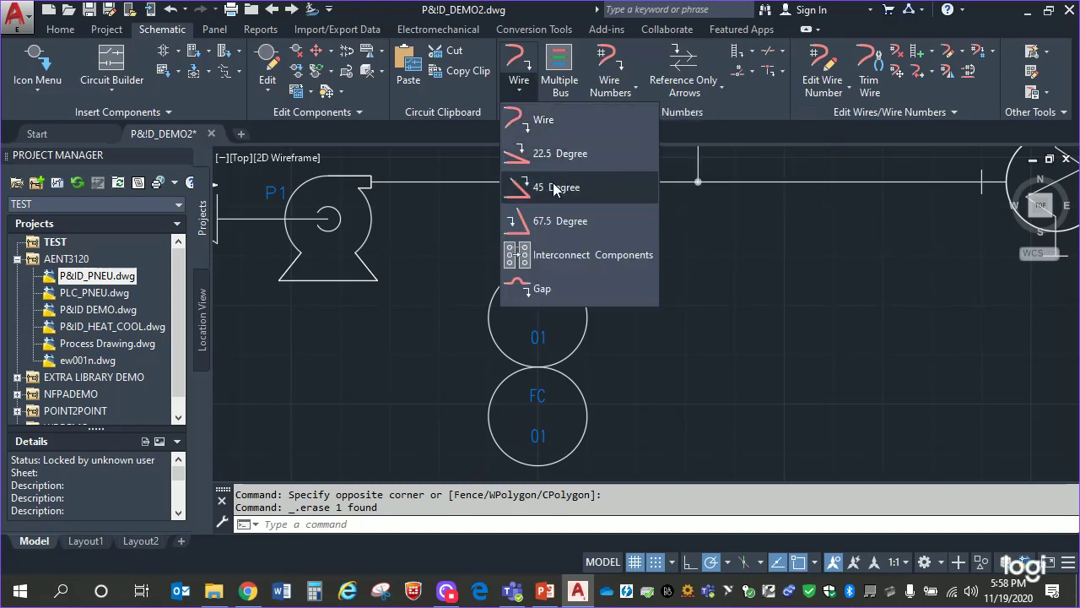
left_click(553, 128)
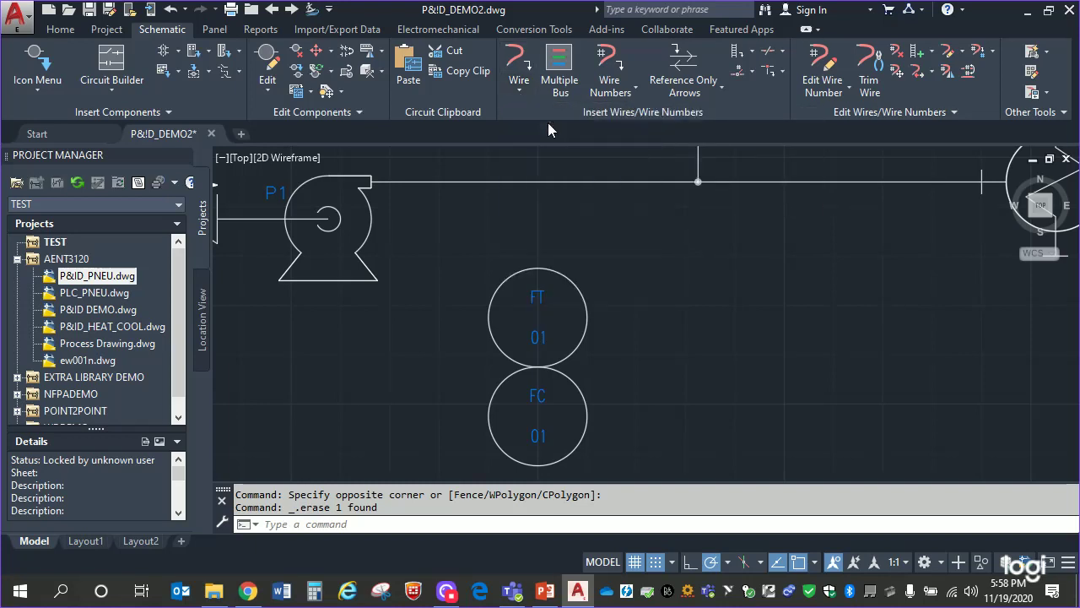
left_click(538, 180)
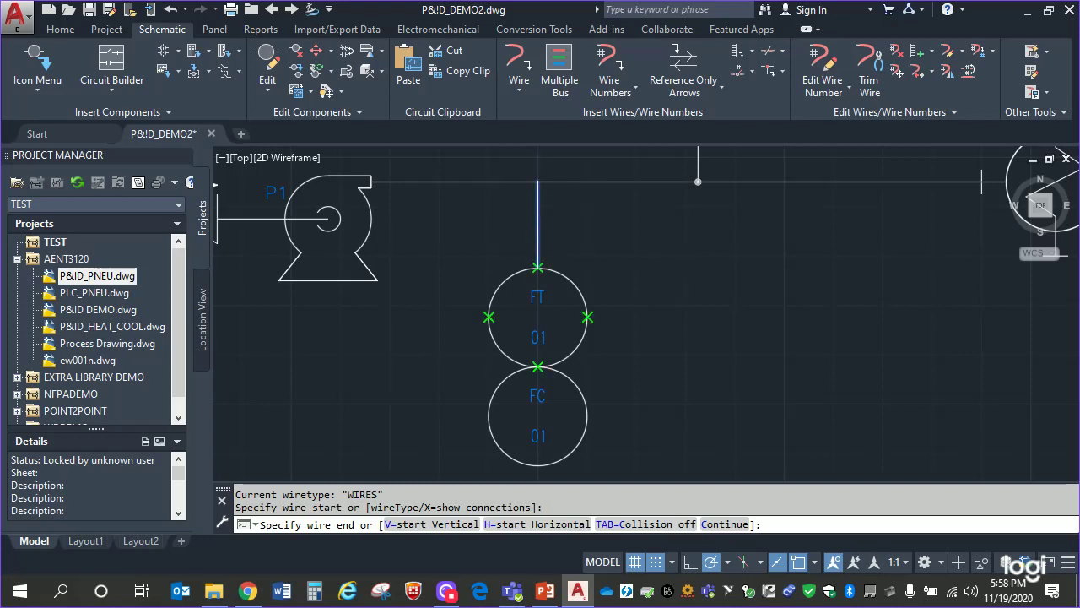
left_click(537, 266)
- Try to route a wire from the bottom of the FC 01 instrument around to the centre of pump P1
mouse_move(723, 379)
middle_mouse_down()
mouse_move(768, 338)
mouse_move(802, 373)
middle_mouse_up()
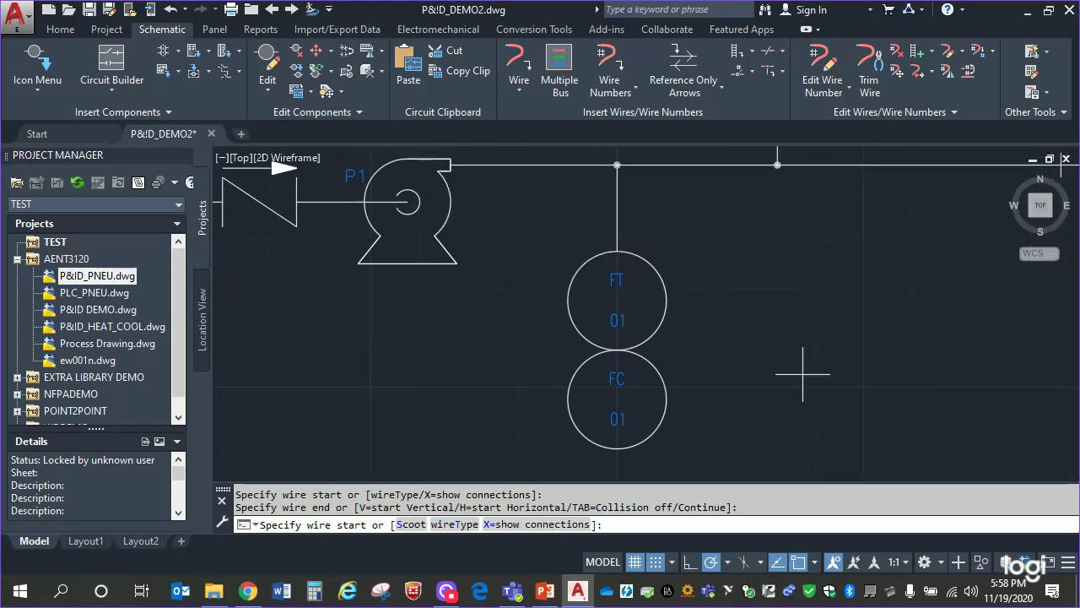
left_click(617, 449)
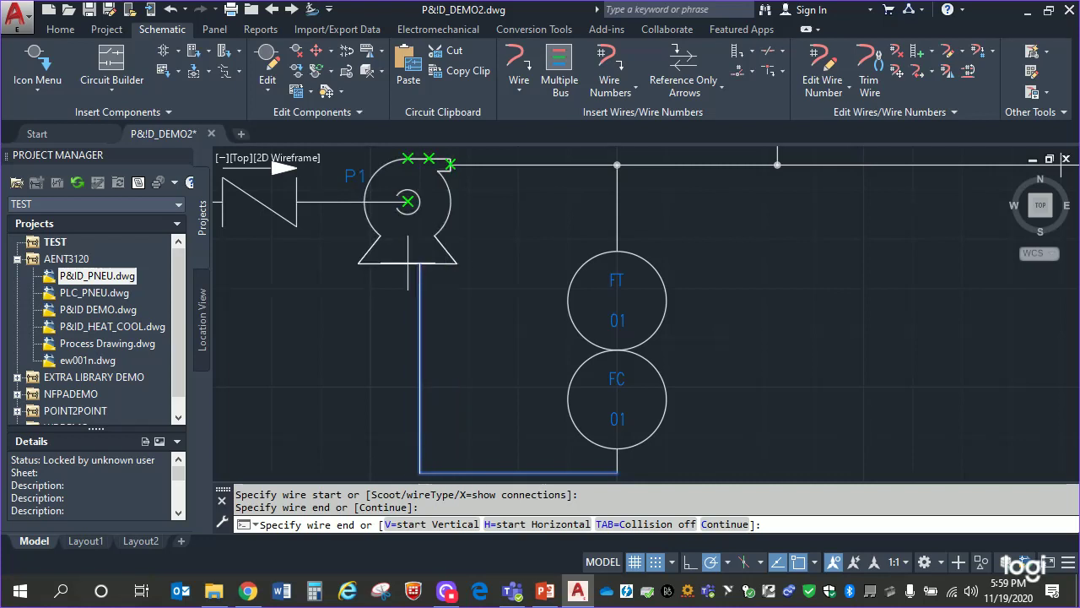
left_click(407, 200)
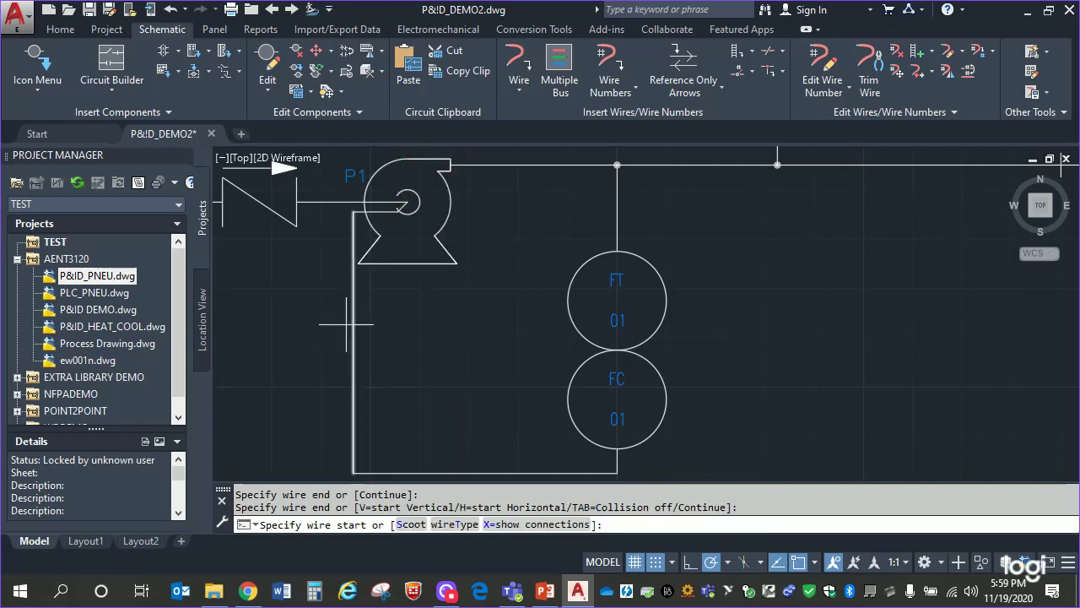
key("ctrl+z")
key("Escape")
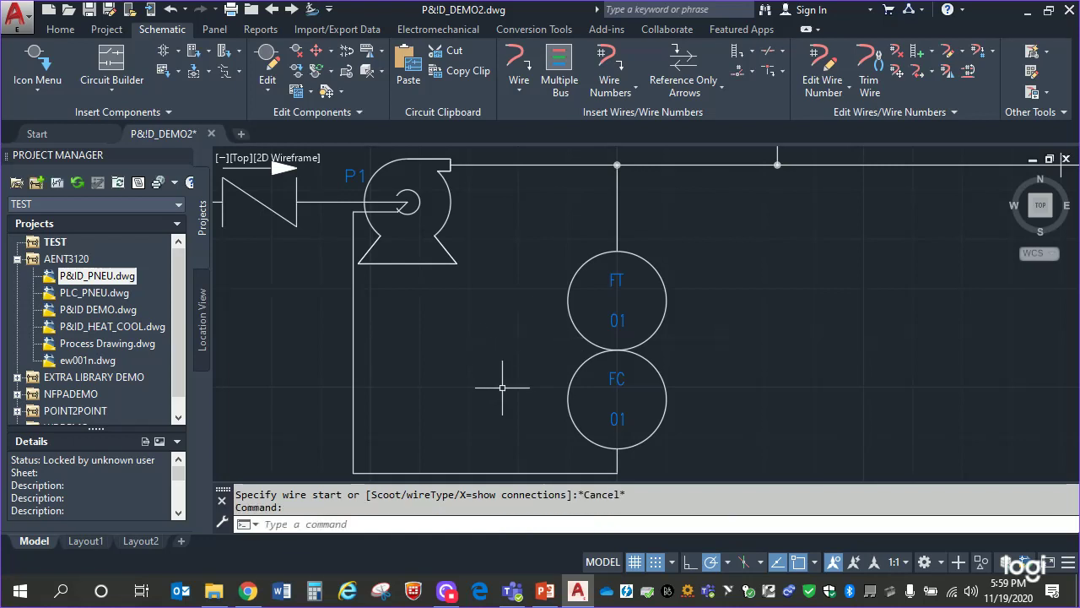
- Undo the wire routed from the FC 01 instrument to pump P1
key("ctrl+z")
key("ctrl+z")
key("ctrl+z")
key("ctrl+z")
key("ctrl+z")
key("ctrl+z")
key("ctrl+z")
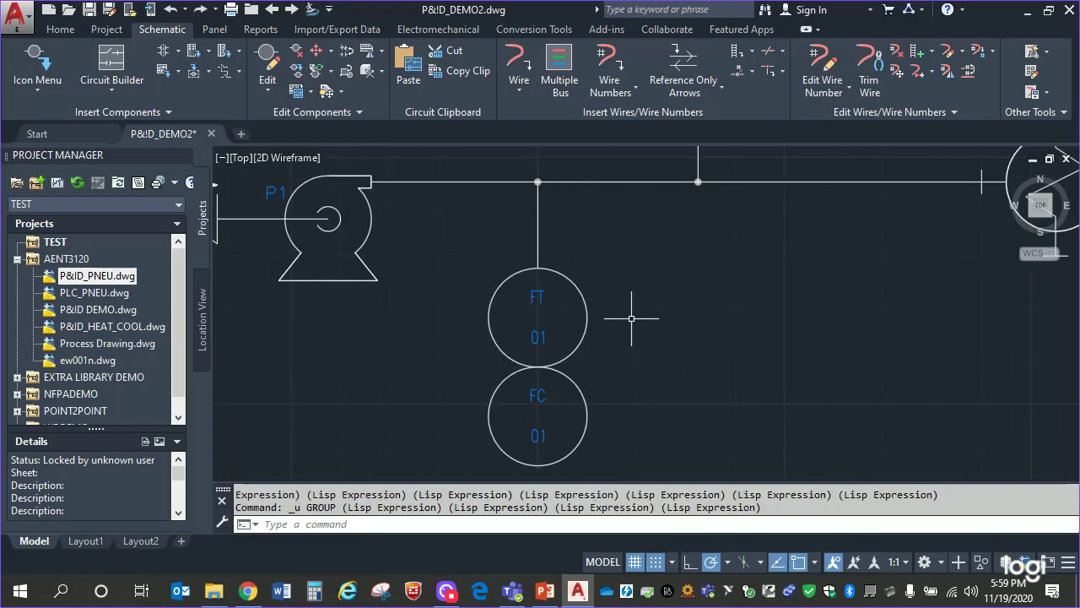
- Erase the vertical wire and its connection dot between the discharge line and the FT 01 instrument
left_click(507, 152)
left_click(588, 240)
left_click(487, 160)
left_click(614, 297)
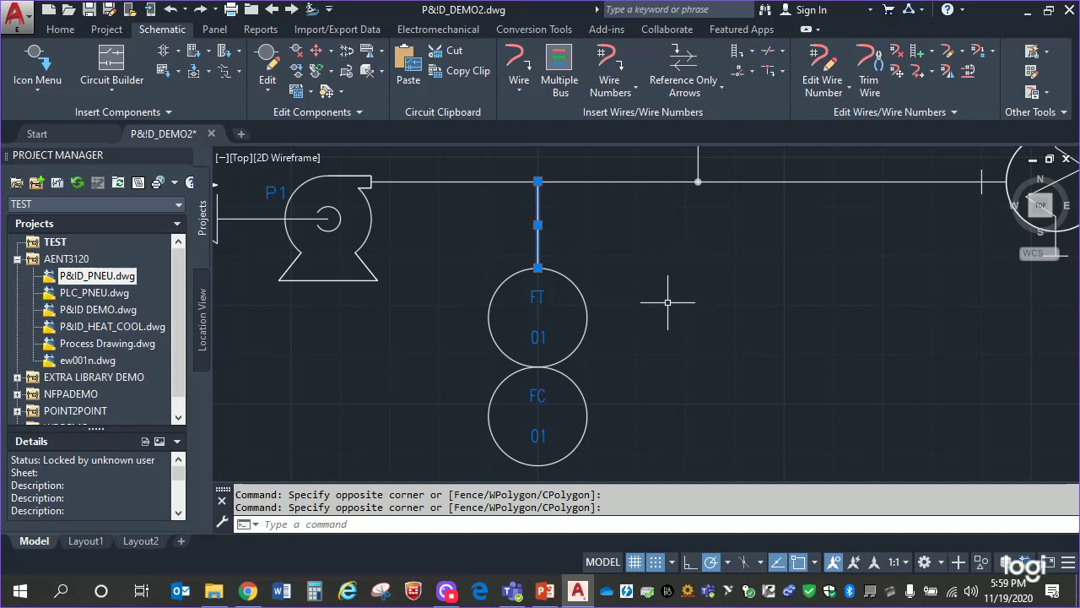
key("Delete")
- Move the FT 01 and FC 01 instruments together from below to above the pump discharge line
mouse_move(819, 385)
middle_mouse_down()
mouse_move(827, 441)
mouse_move(833, 364)
mouse_move(807, 338)
mouse_move(735, 343)
mouse_move(615, 378)
mouse_move(608, 395)
middle_mouse_up()
scroll(832, 363, "down", 4)
left_click(478, 322)
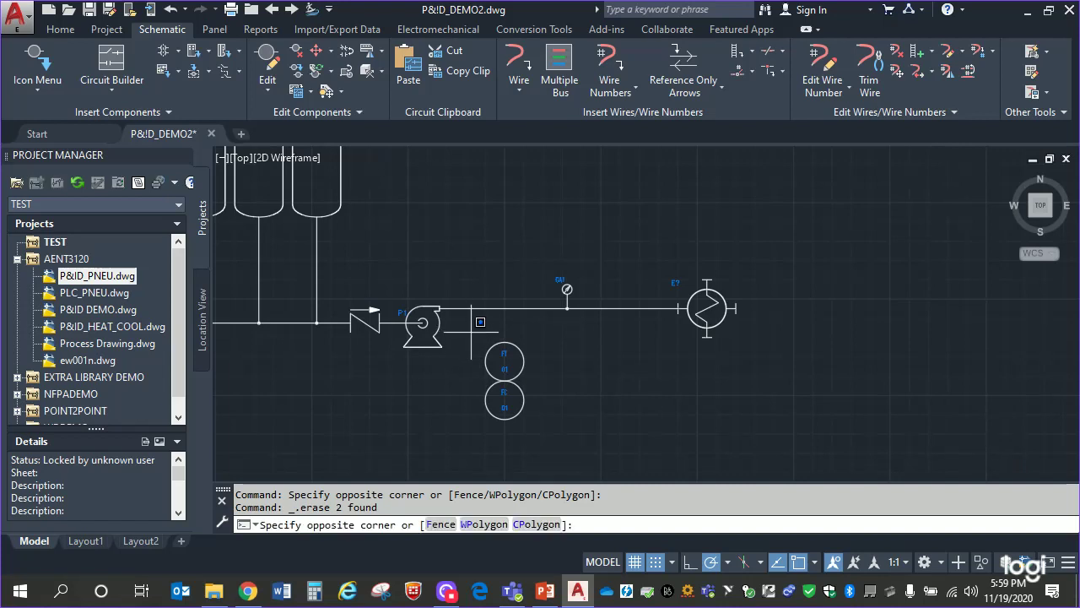
left_click(585, 451)
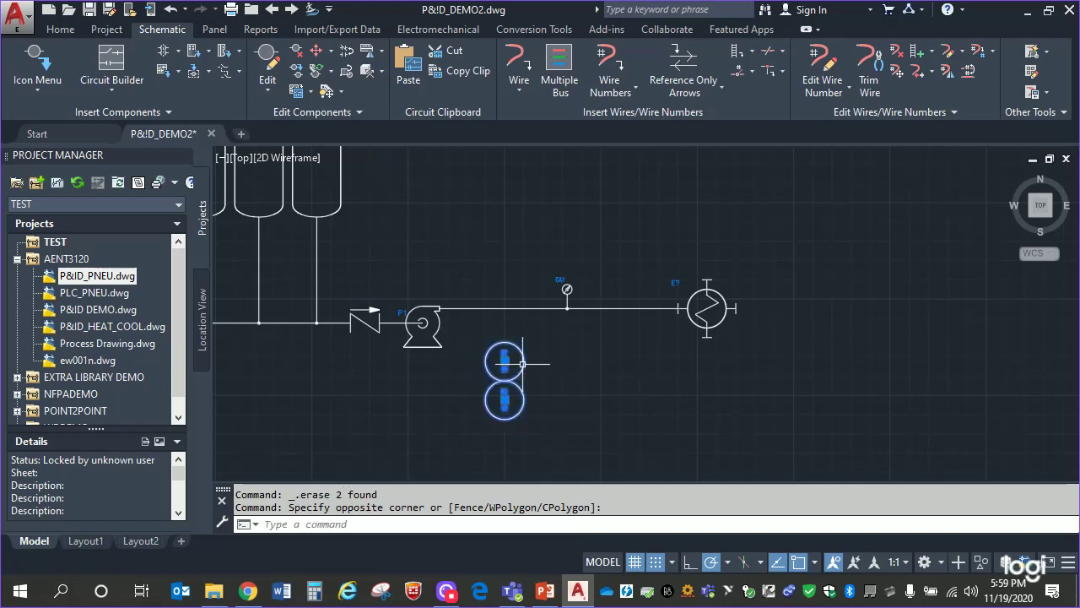
left_click_drag(522, 364, 525, 223)
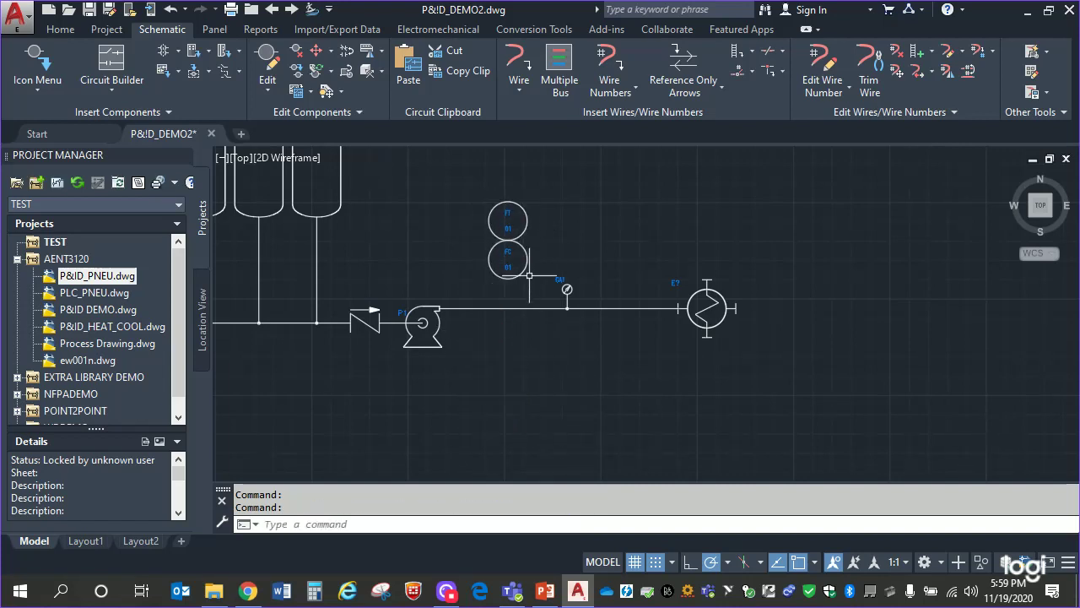
- Move only the FT 01 instrument down below the pump discharge line, leaving FC 01 above it
left_click(524, 228)
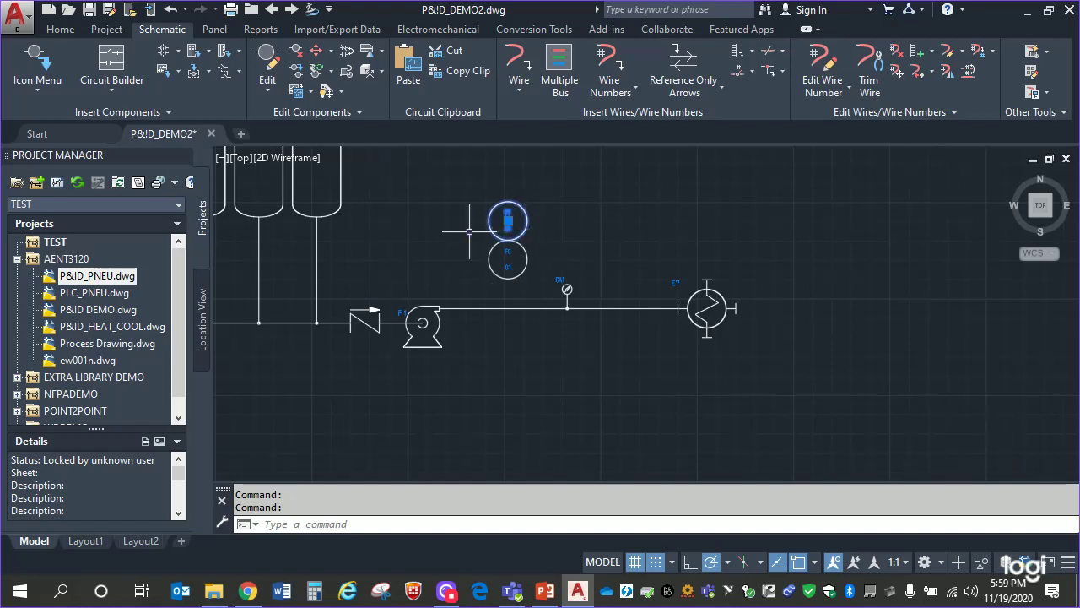
left_click(444, 242)
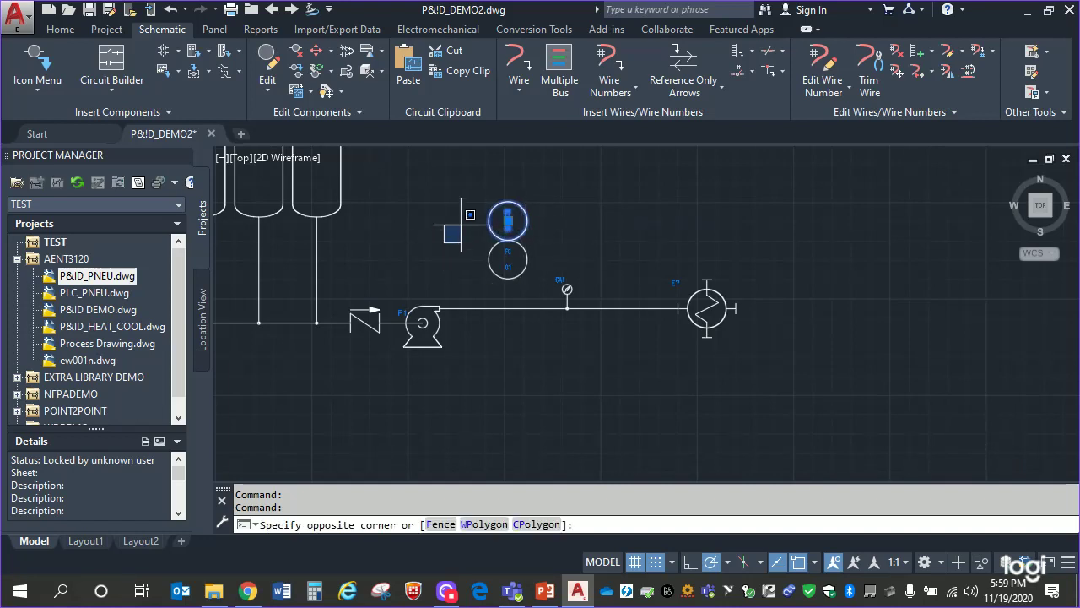
key("Escape")
key("Escape")
left_click_drag(464, 181, 582, 251)
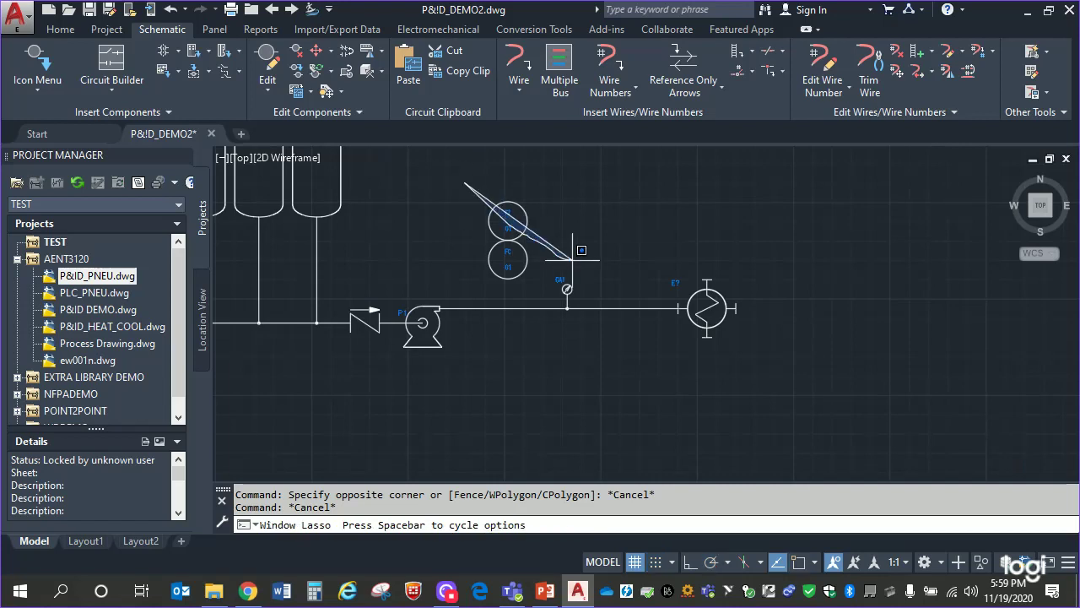
key("Escape")
left_click(468, 190)
left_click(571, 232)
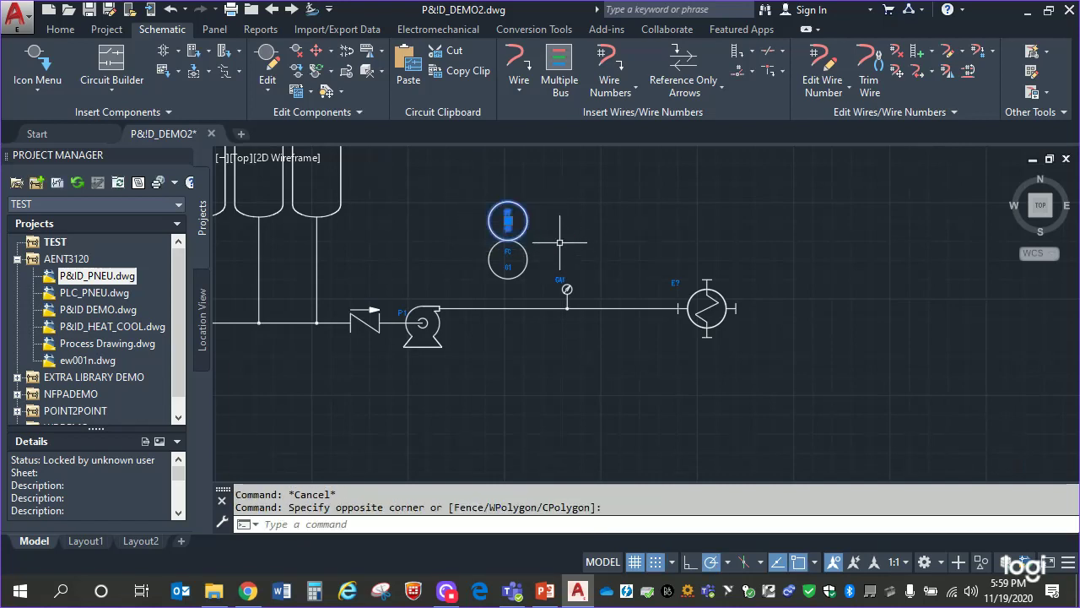
left_click_drag(529, 231, 534, 361)
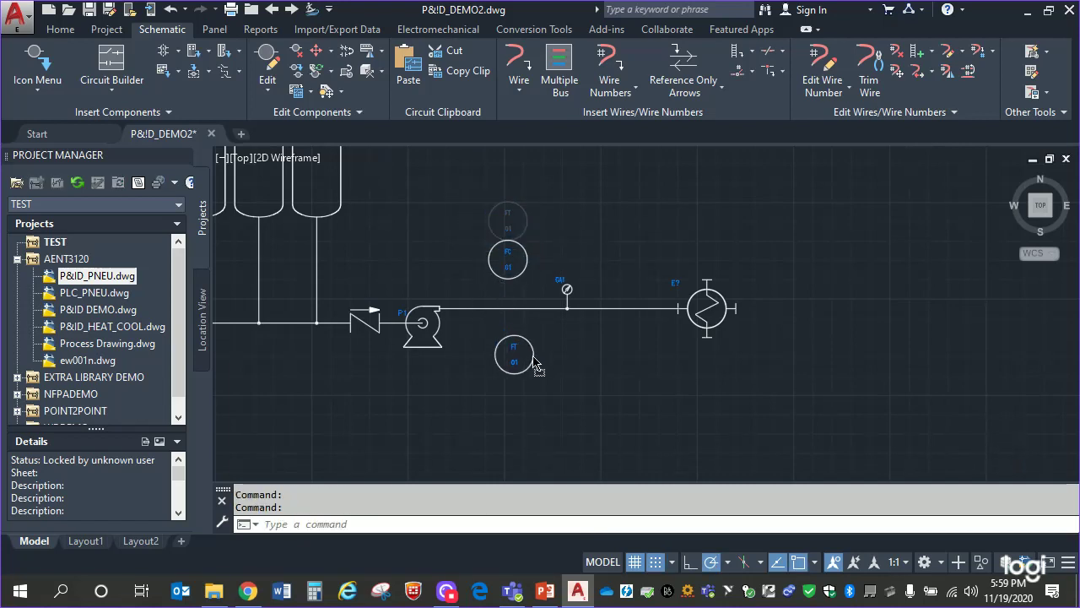
- Move the FC 01 instrument slightly higher above the discharge line to make room beneath it
left_click(468, 223)
left_click(544, 289)
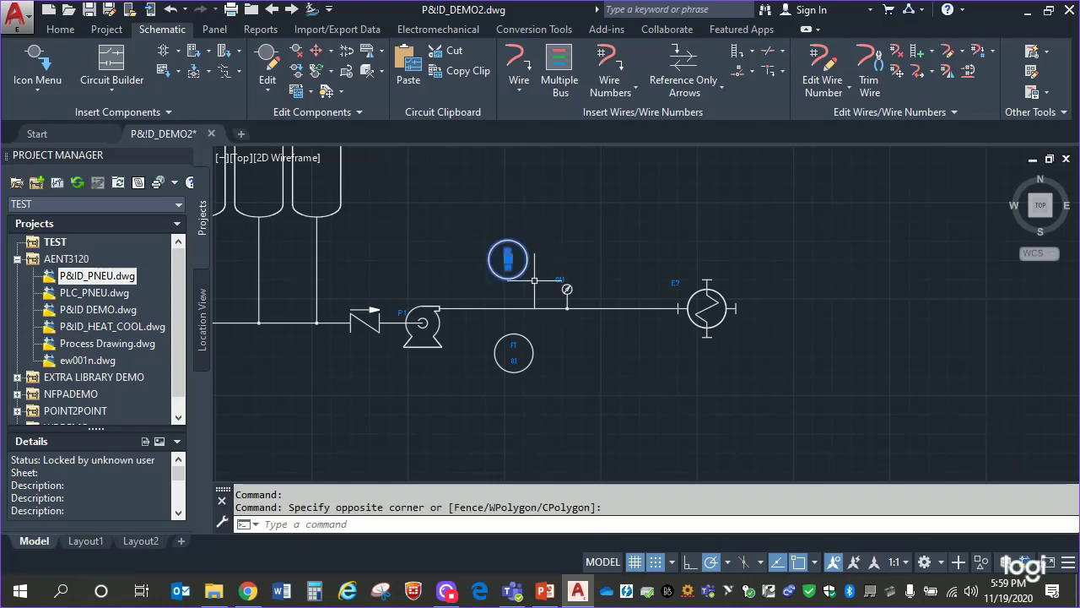
left_click_drag(528, 237, 530, 243)
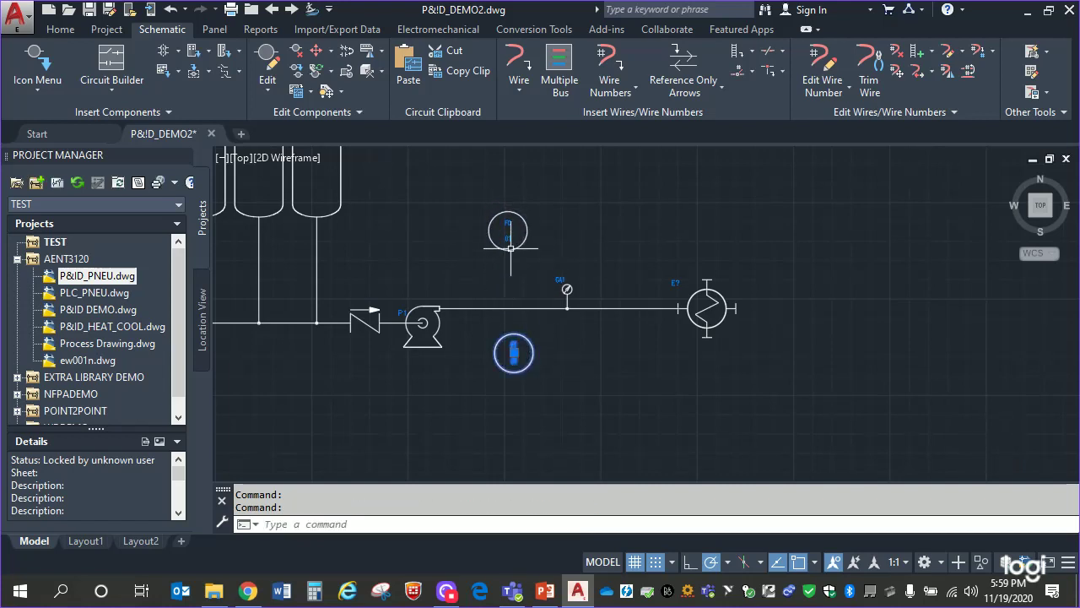
- Move the FT 01 instrument up into the space between FC 01 and the pump discharge line
left_click(479, 319)
left_click(550, 372)
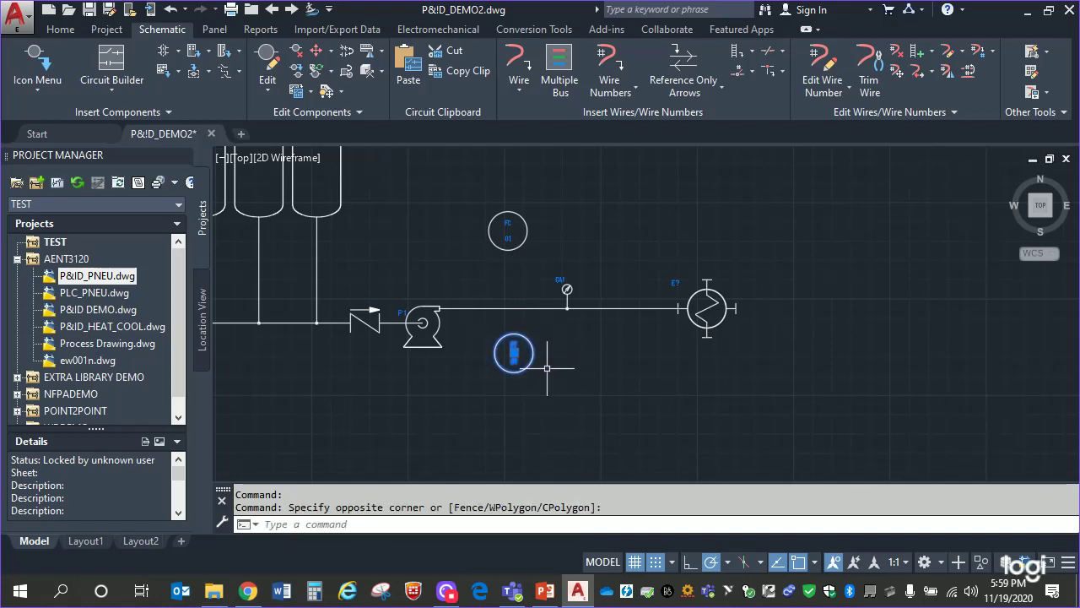
left_click_drag(529, 342, 524, 270)
key("Escape")
key("Escape")
- Draw a wire connecting the bottom of the FT 01 instrument to the pump discharge line
scroll(510, 252, "up", 2)
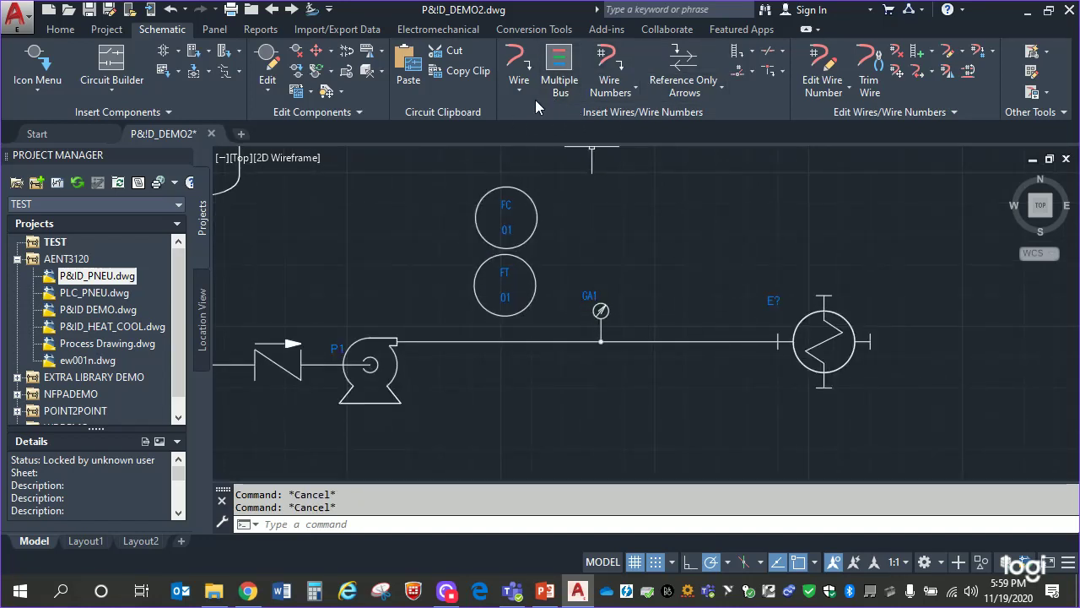
left_click(519, 70)
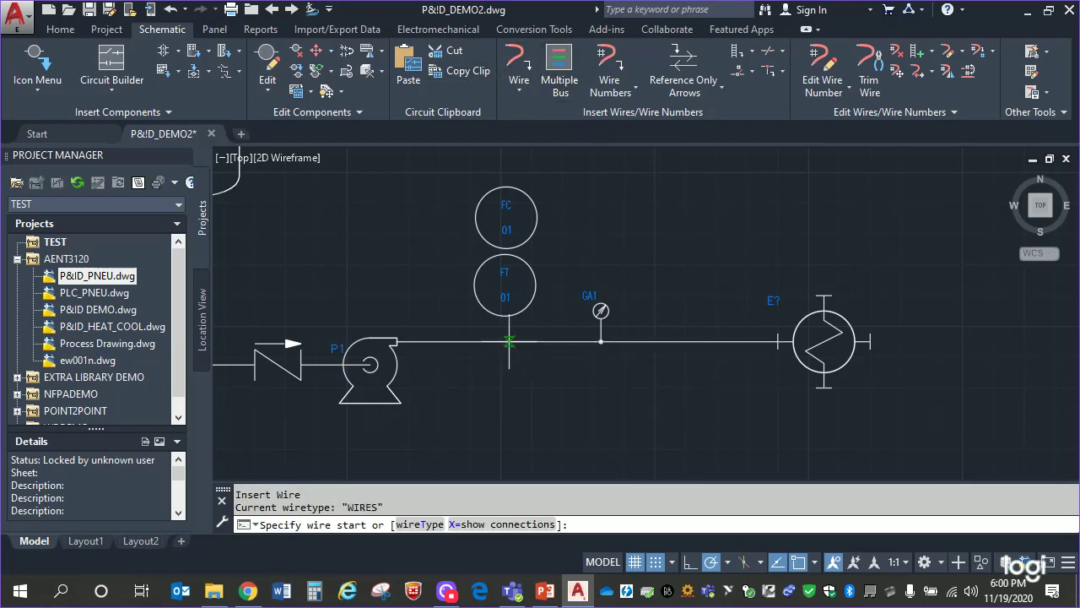
left_click(505, 316)
left_click(505, 341)
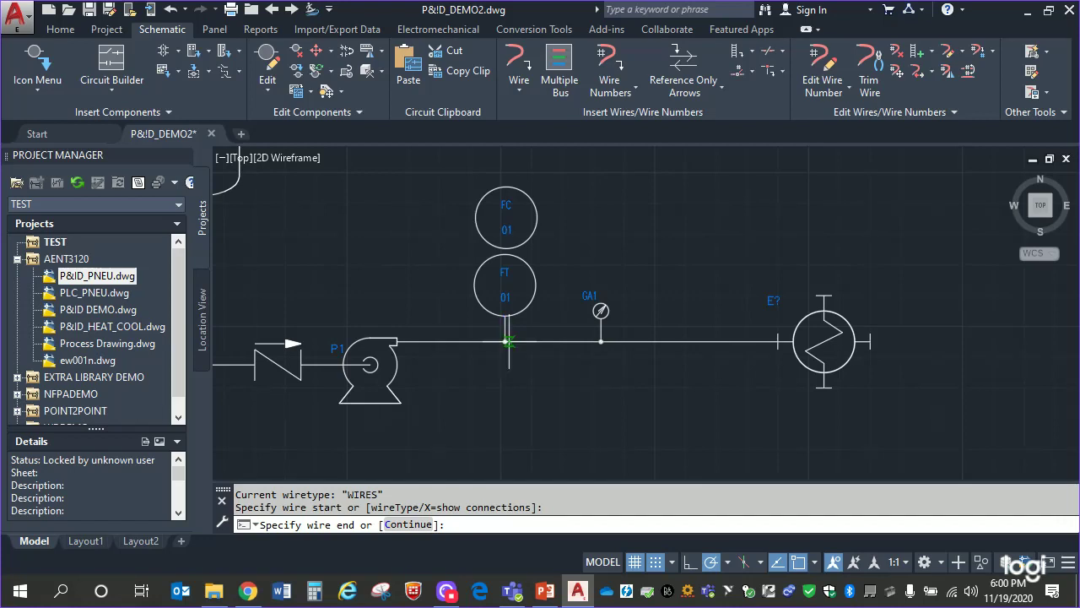
- Draw a wire from the top of the FC 01 instrument over to the top of pump P1
left_click(508, 185)
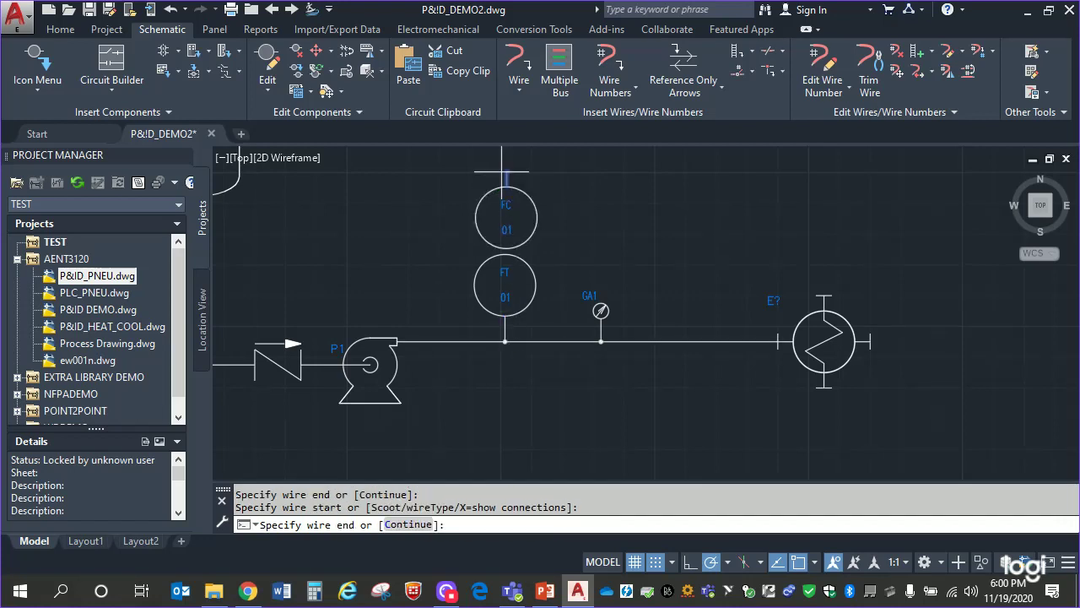
left_click(378, 159)
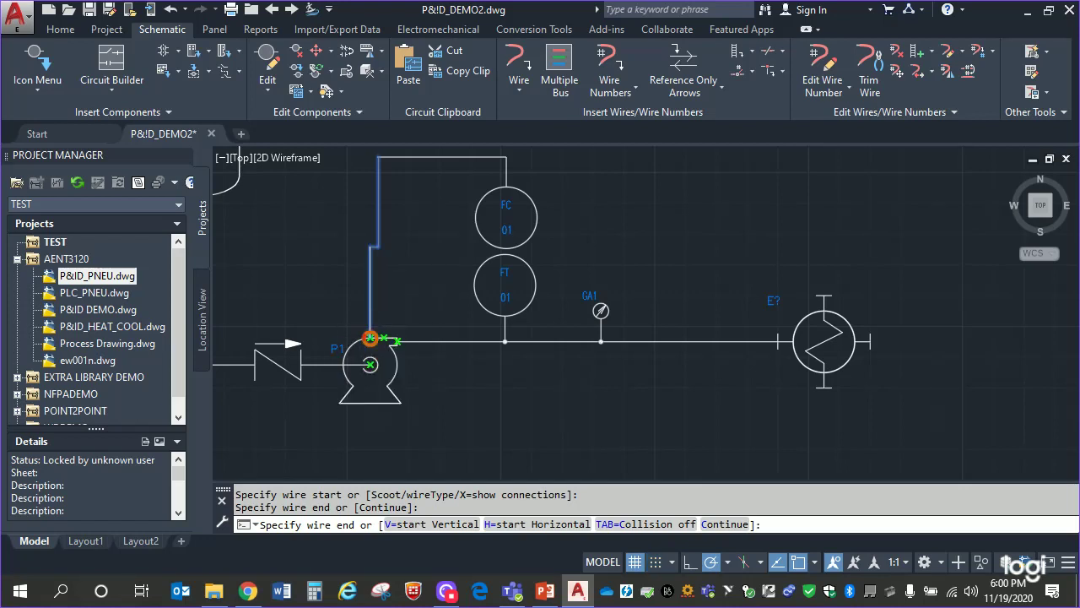
left_click(372, 340)
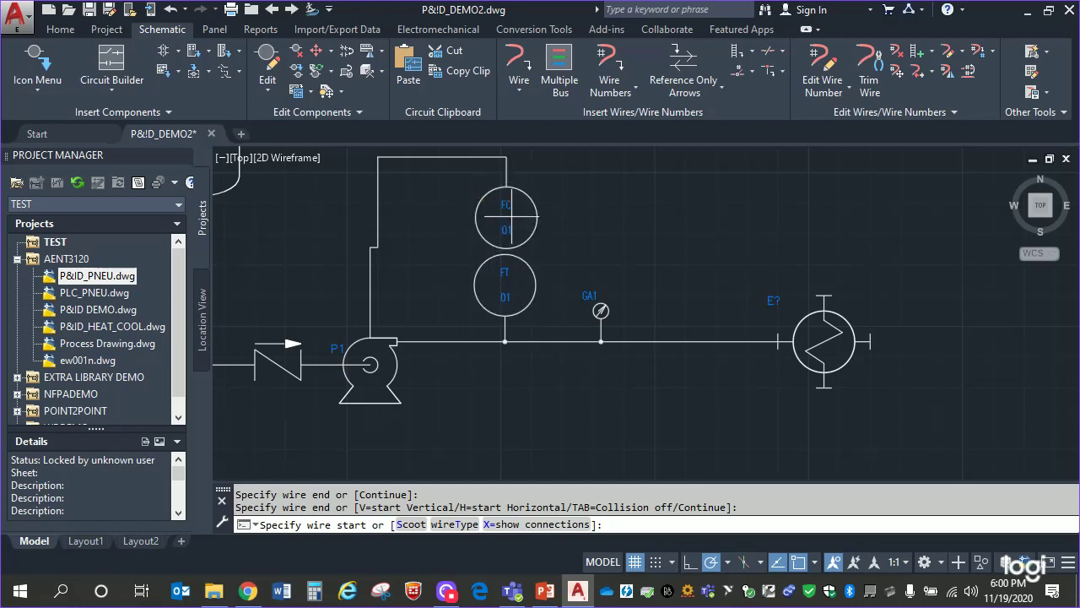
- Scoot the FC 01 instrument down until it touches the top of the FT 01 instrument
right_click(481, 236)
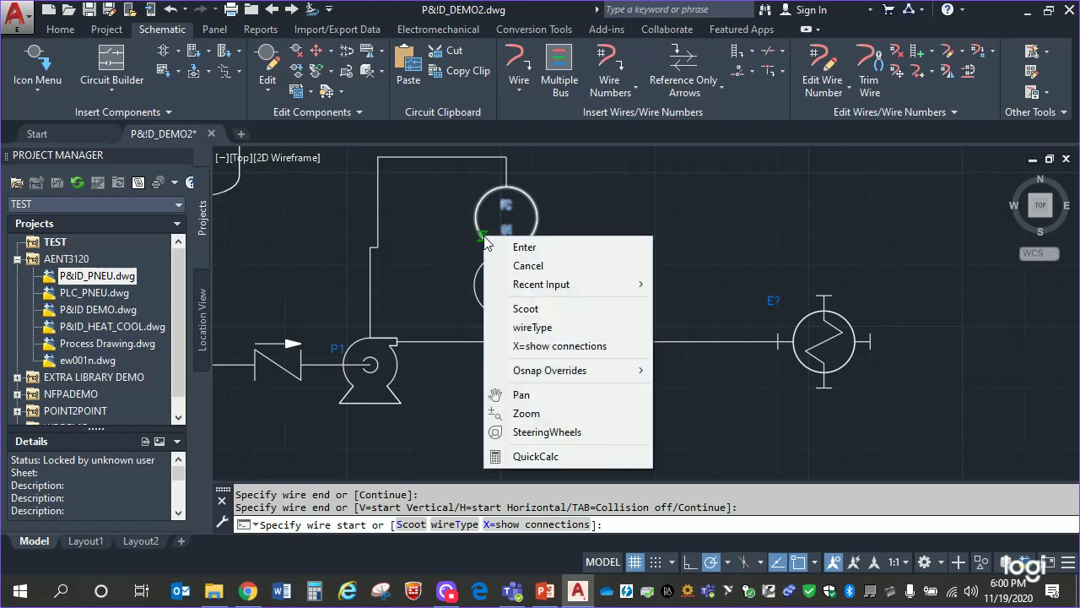
left_click(537, 308)
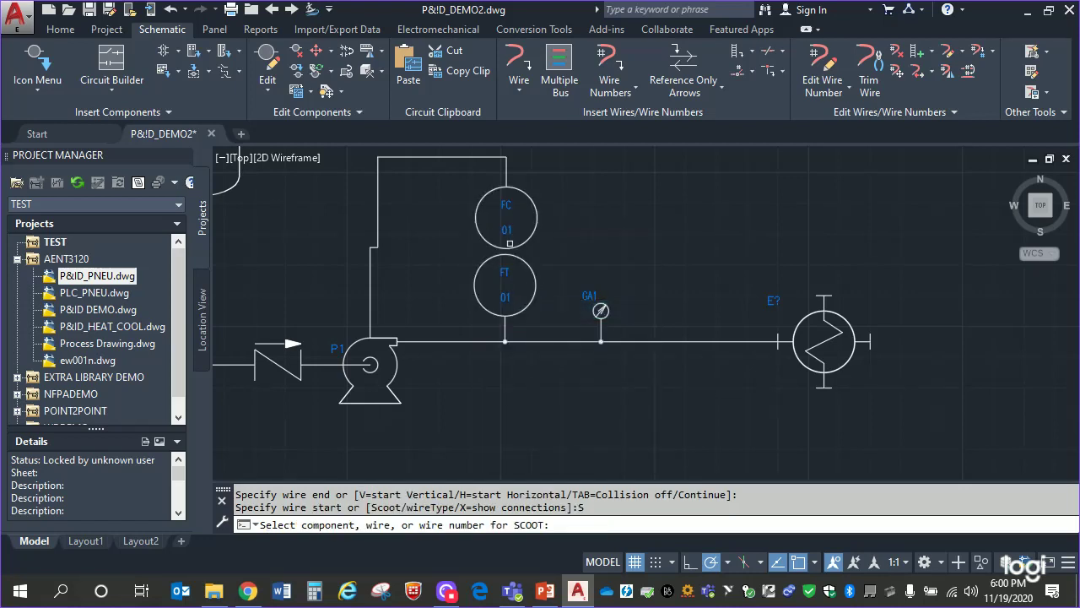
left_click(509, 252)
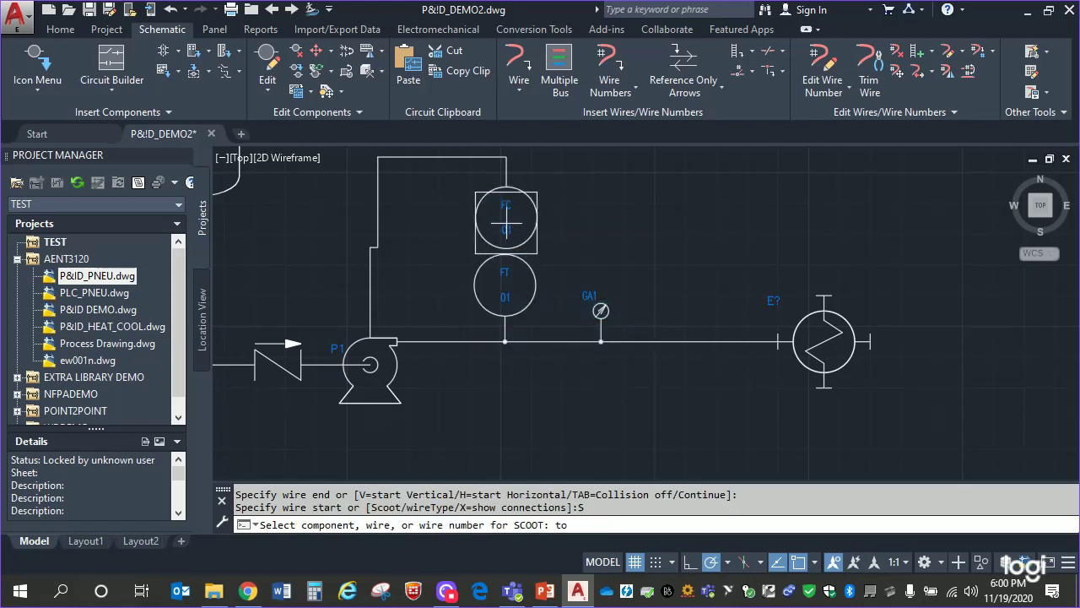
left_click(507, 223)
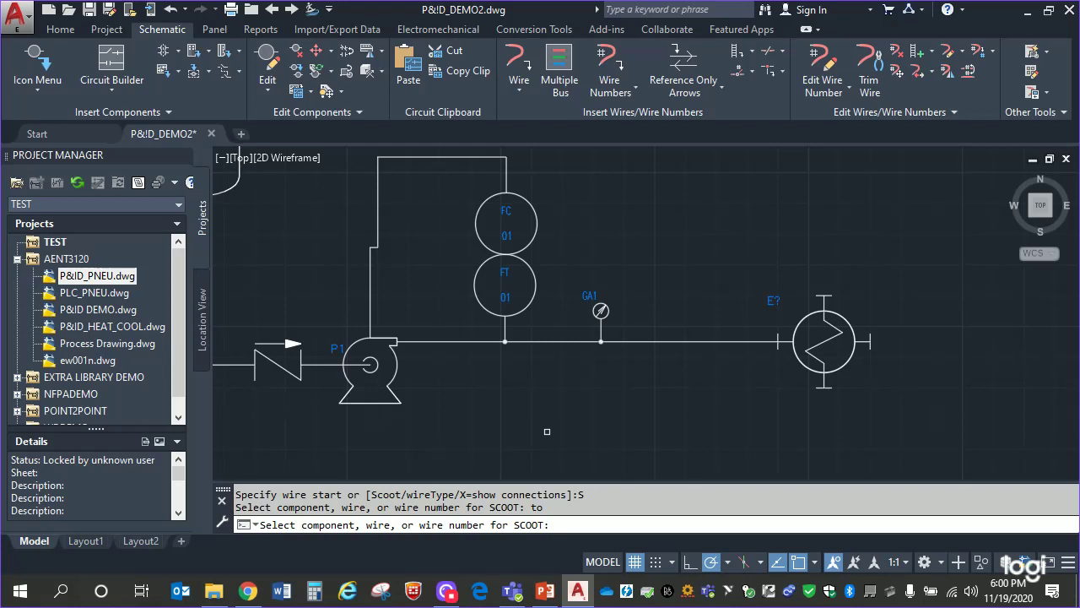
- Trace the HOT, COLD and STEAM supply lines from their labels across to the area above the exchanger
mouse_move(578, 440)
middle_mouse_down()
mouse_move(554, 439)
mouse_move(553, 421)
middle_mouse_up()
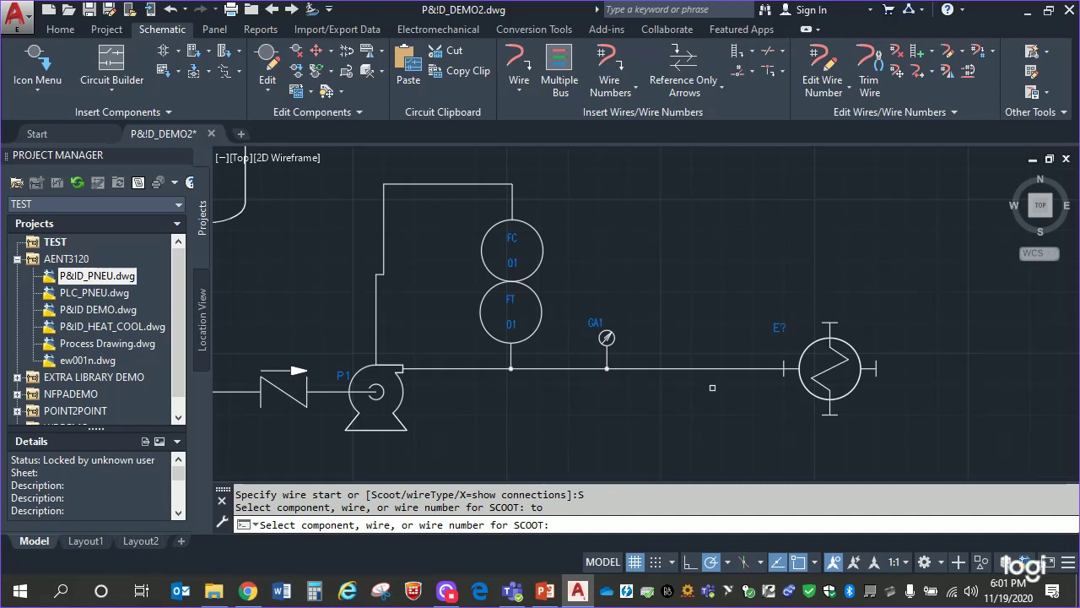
scroll(713, 410, "down", 3)
scroll(594, 384, "down", 2)
mouse_move(864, 319)
middle_mouse_down()
mouse_move(816, 439)
mouse_move(834, 402)
middle_mouse_up()
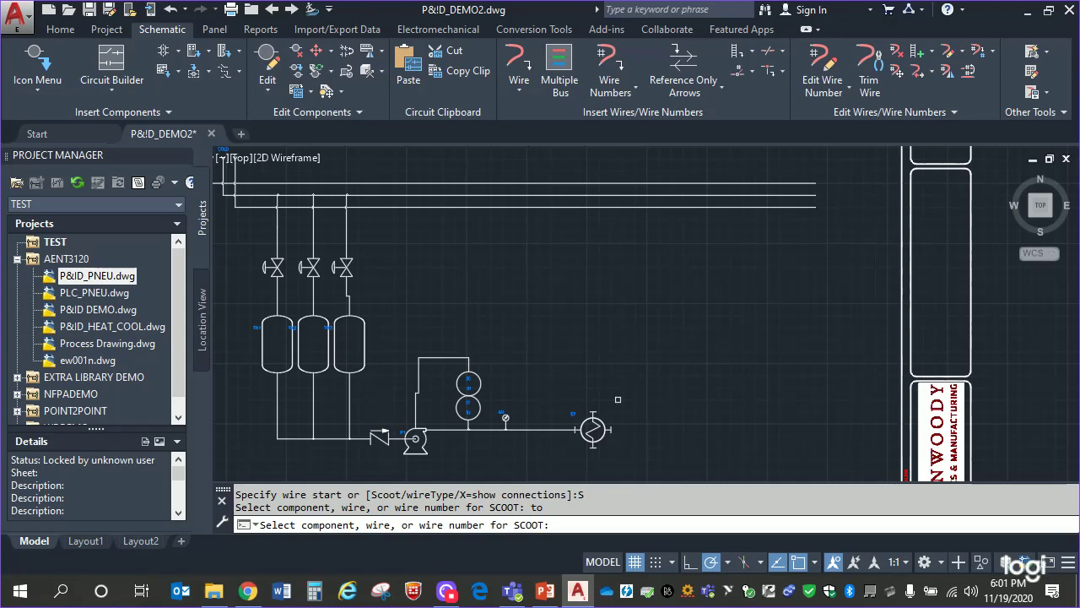
scroll(505, 264, "up", 4)
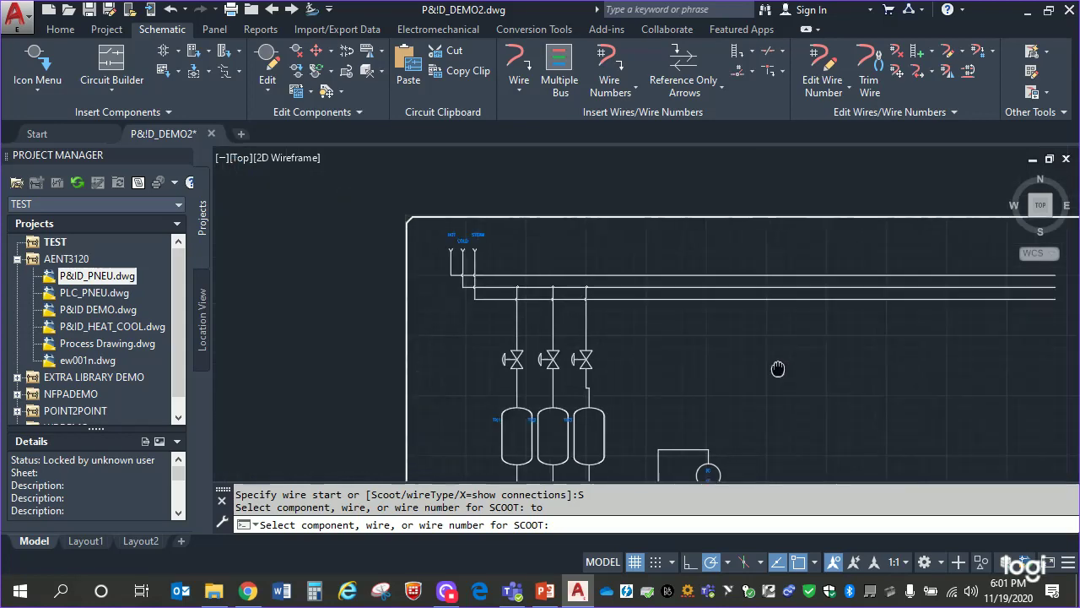
scroll(325, 302, "down", 2)
scroll(394, 351, "up", 2)
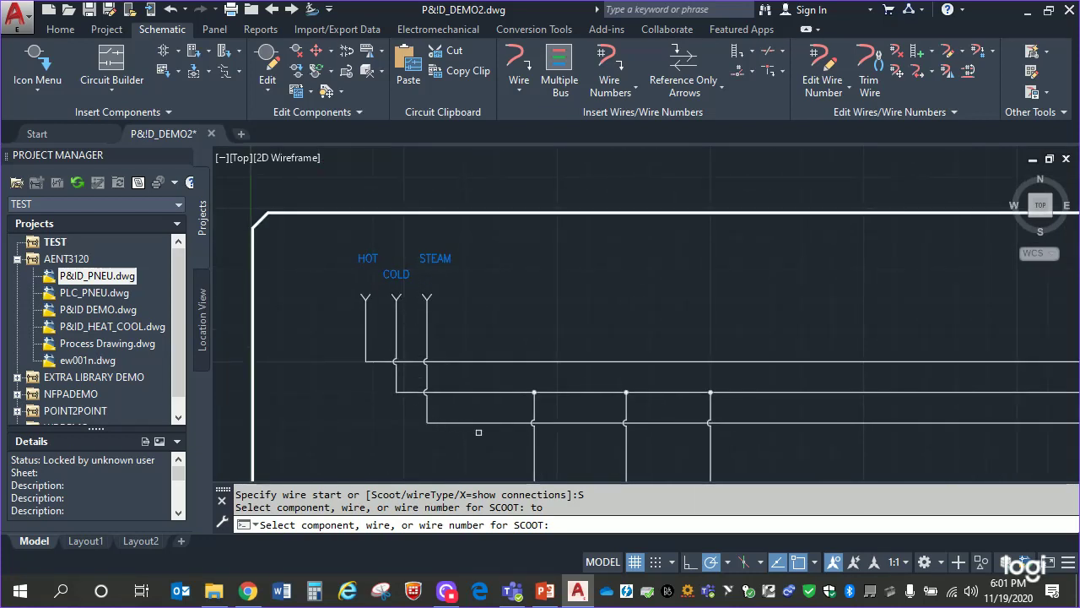
middle_click_drag(505, 430, 192, 288)
middle_click_drag(591, 332, 279, 335)
middle_click_drag(522, 352, 407, 315)
middle_click_drag(652, 320, 454, 325)
scroll(461, 364, "down", 4)
mouse_move(461, 363)
middle_mouse_down()
mouse_move(509, 244)
mouse_move(349, 306)
middle_mouse_up()
mouse_move(367, 264)
middle_mouse_down()
mouse_move(362, 304)
mouse_move(363, 225)
mouse_move(328, 176)
mouse_move(326, 199)
middle_mouse_up()
mouse_move(373, 240)
middle_mouse_down()
mouse_move(482, 231)
mouse_move(566, 337)
mouse_move(617, 309)
middle_mouse_up()
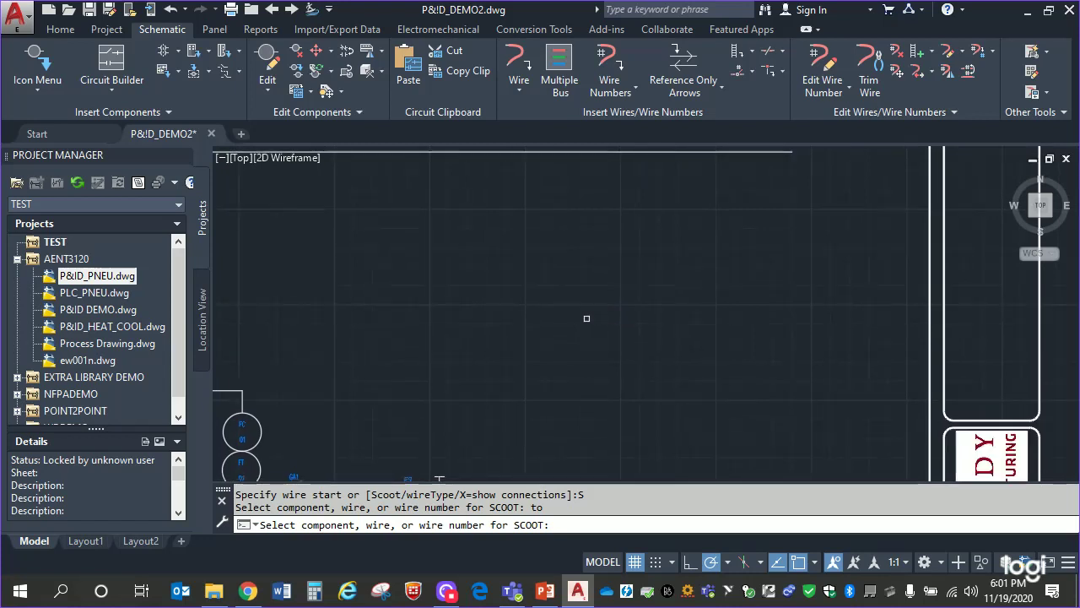
- Draw a vertical wire from the exchanger's top port up to the lowest supply line, the STEAM line
left_click(518, 67)
left_click(439, 477)
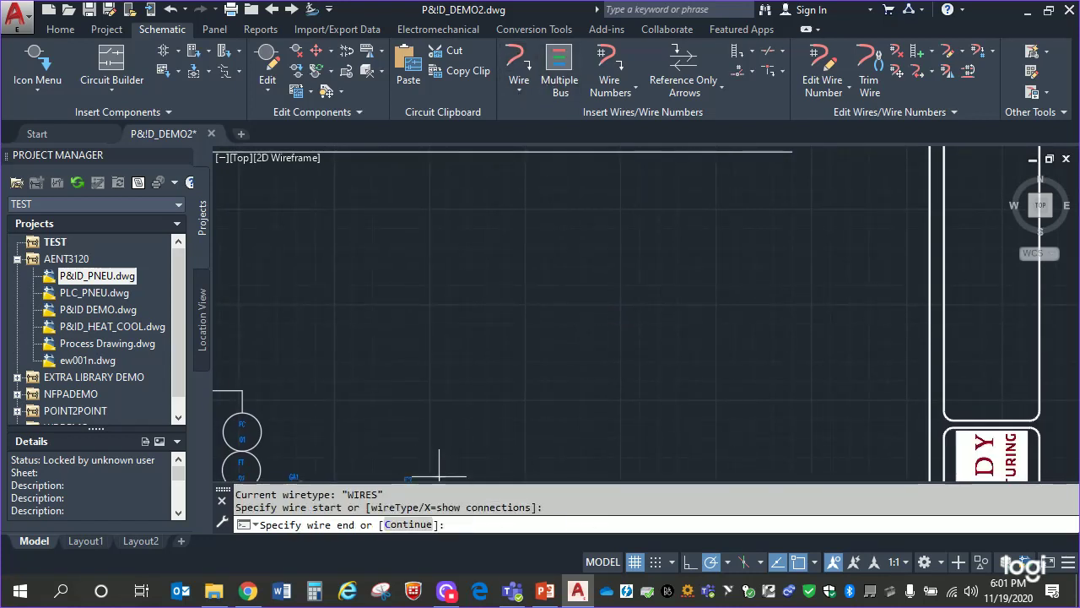
left_click(439, 152)
scroll(614, 318, "down", 3)
scroll(611, 317, "up", 5)
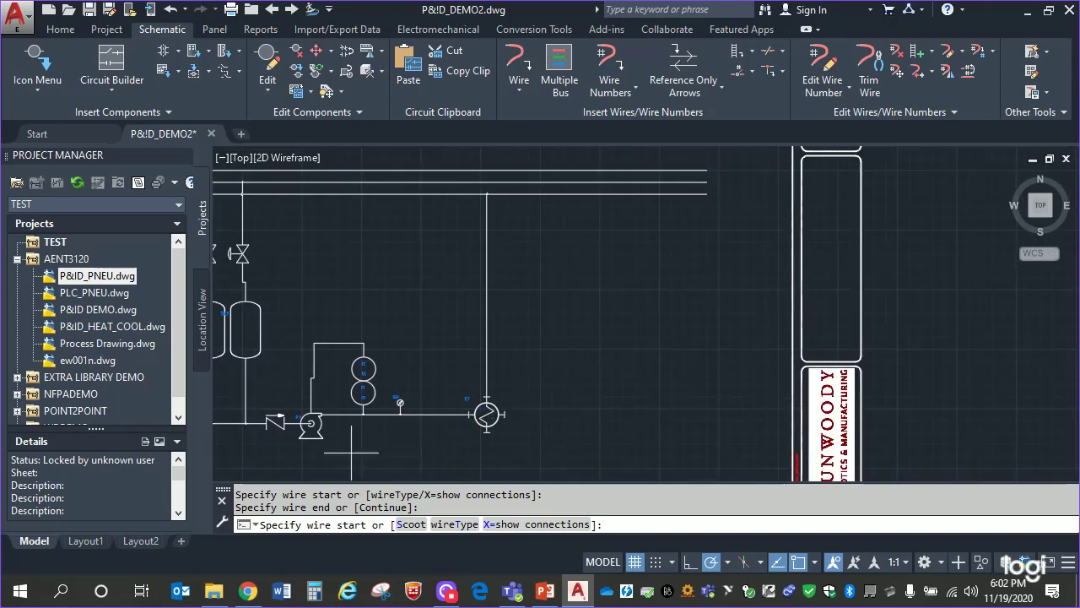
- Close the Command Line window to free more drawing space
left_click(222, 500)
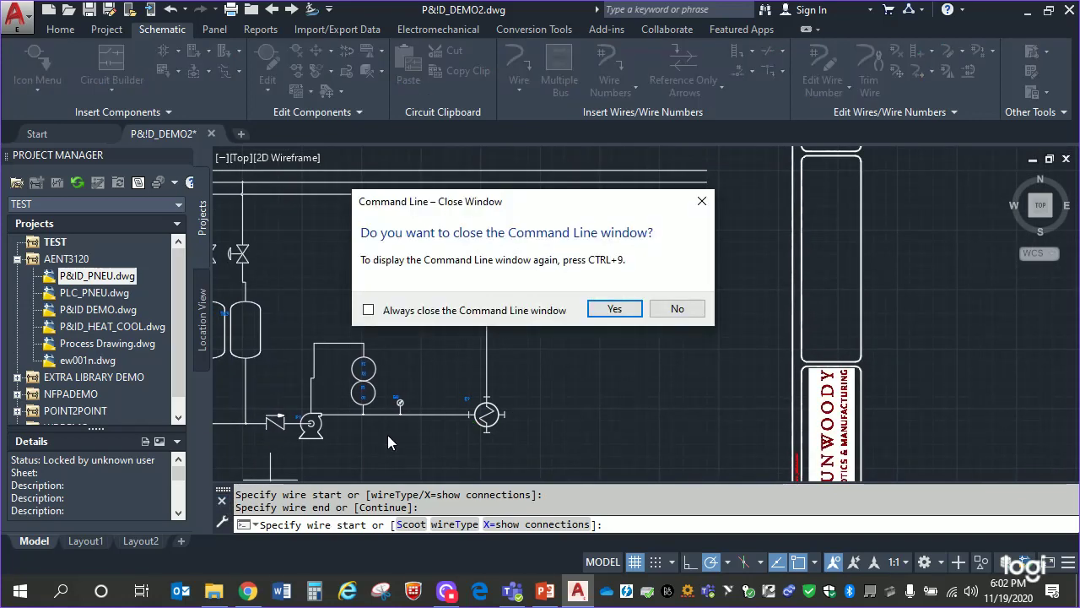
left_click(629, 310)
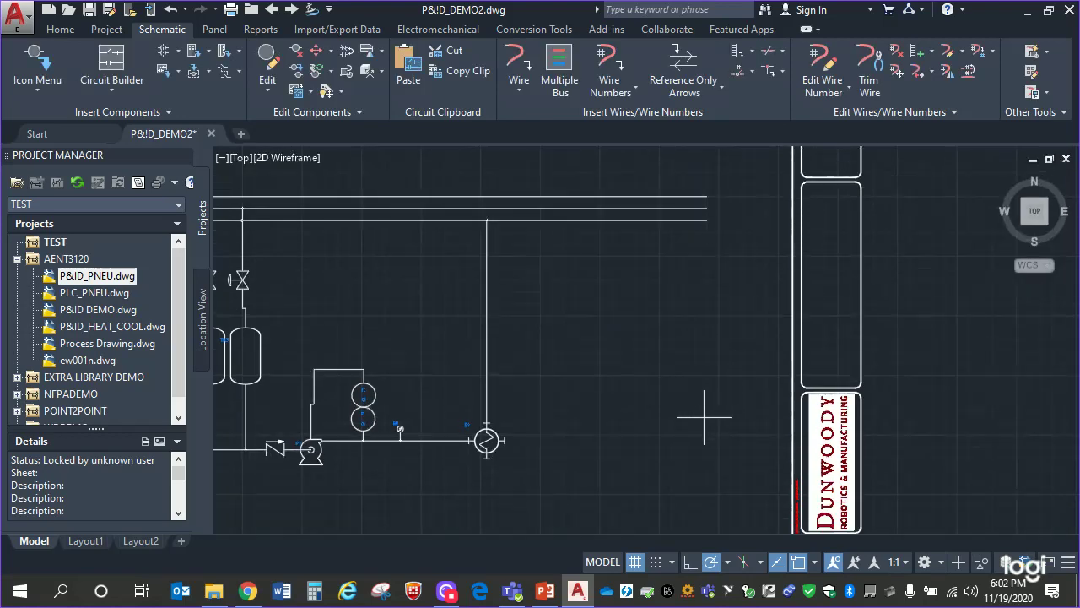
- Draw a wire straight down from the exchanger's bottom port, ending in the open space below
middle_click_drag(622, 413, 699, 382)
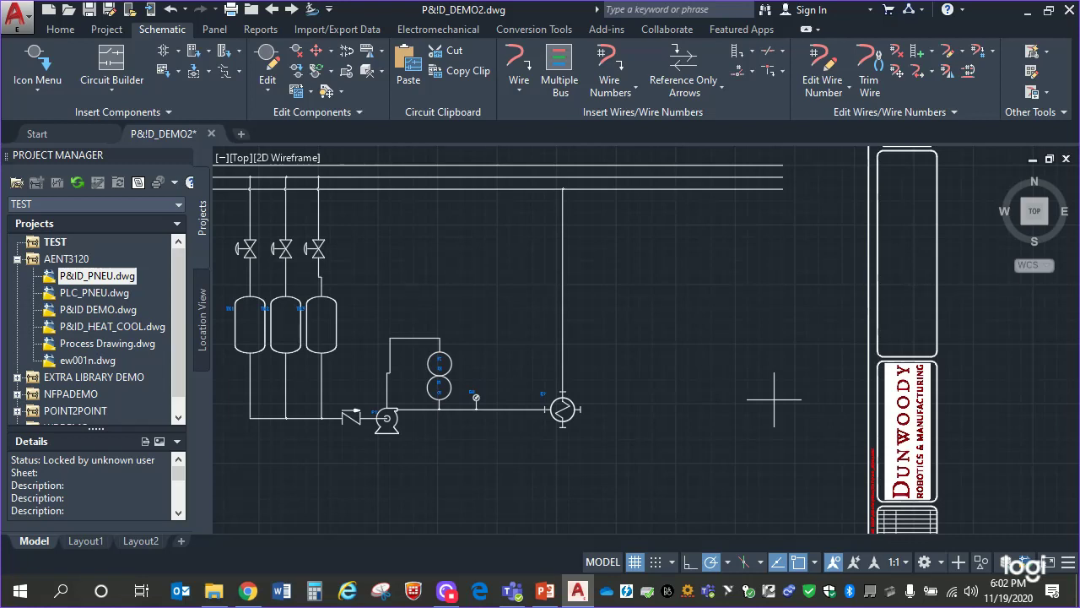
middle_click_drag(690, 414, 672, 313)
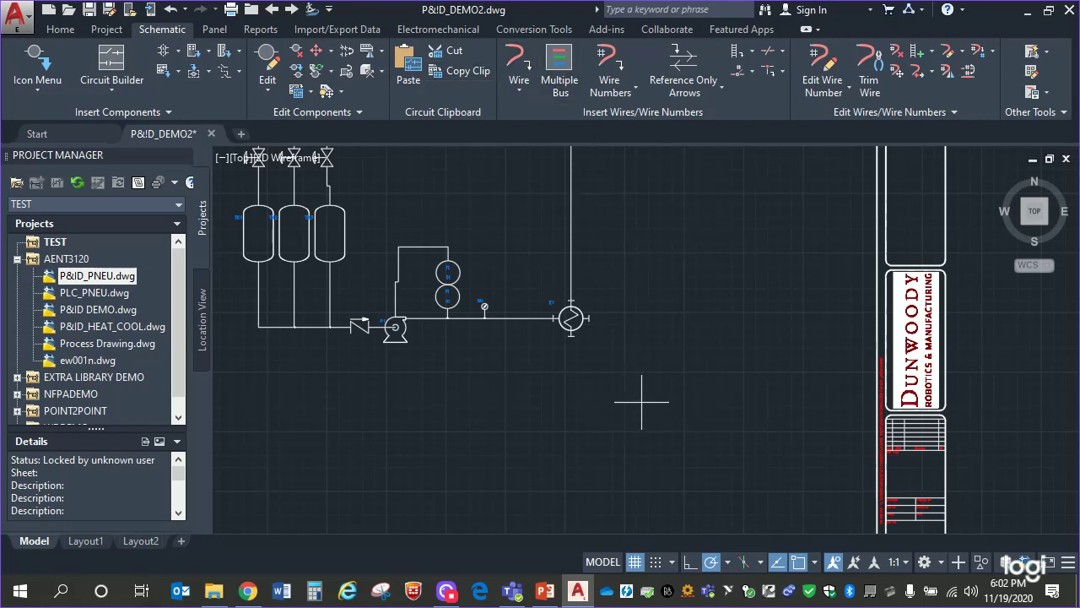
scroll(643, 405, "up", 2)
scroll(535, 305, "up", 2)
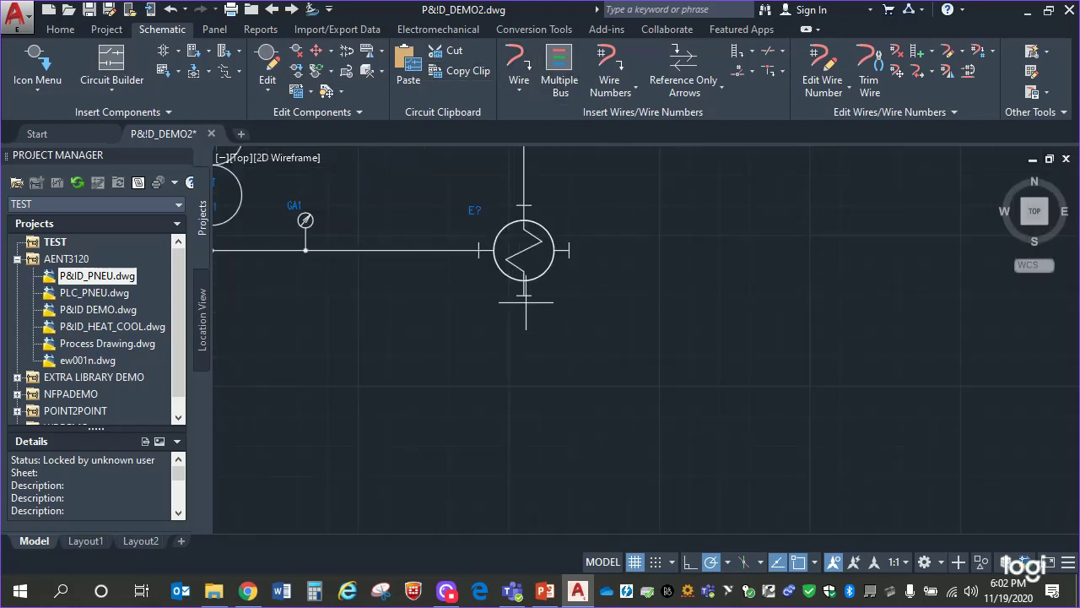
left_click(522, 294)
left_click(522, 294)
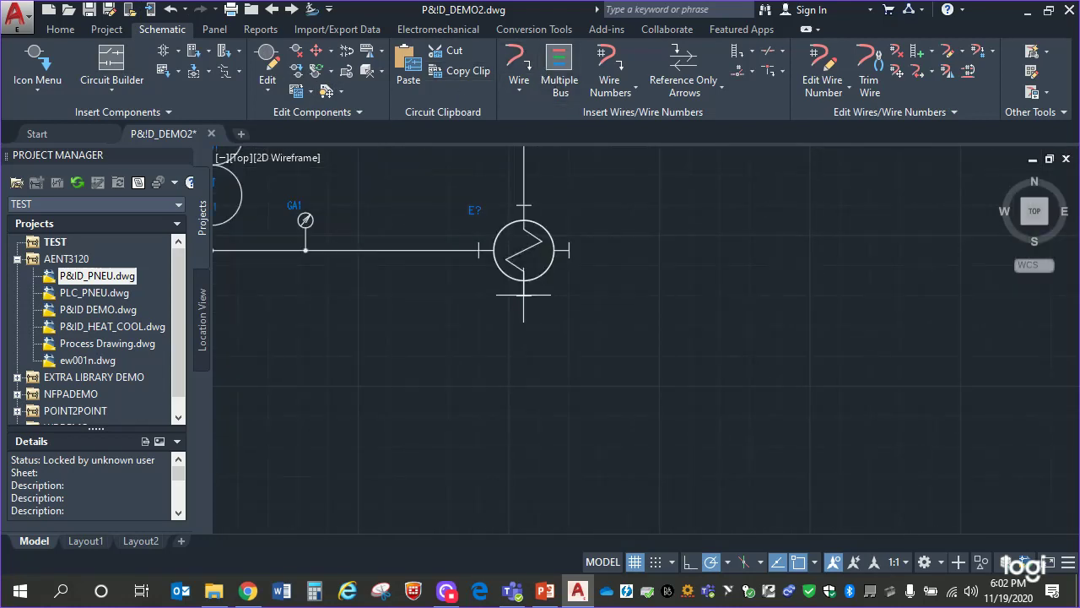
left_click(524, 447)
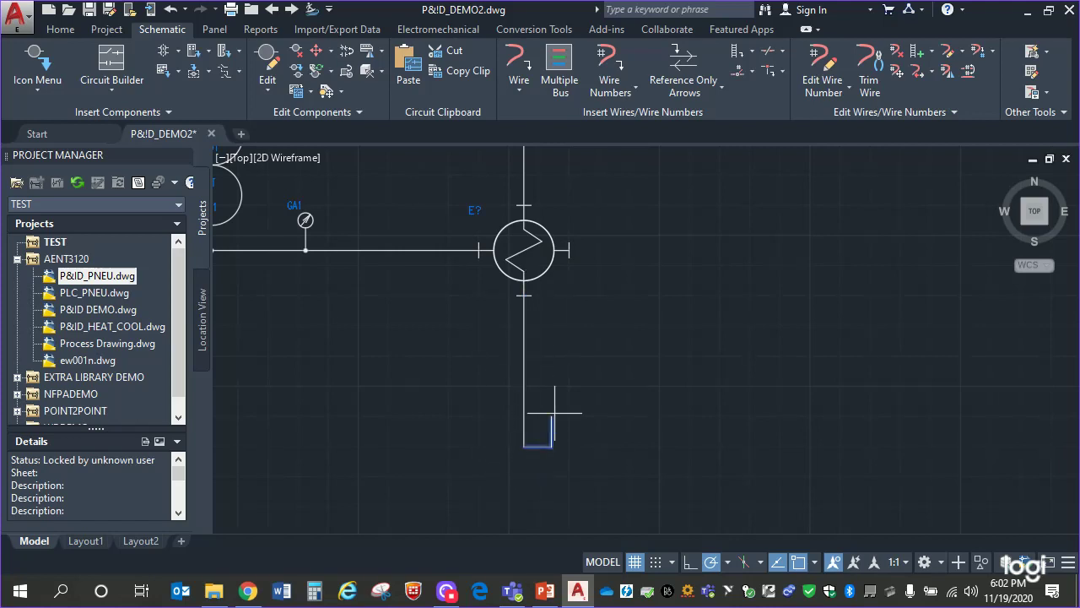
key("Escape")
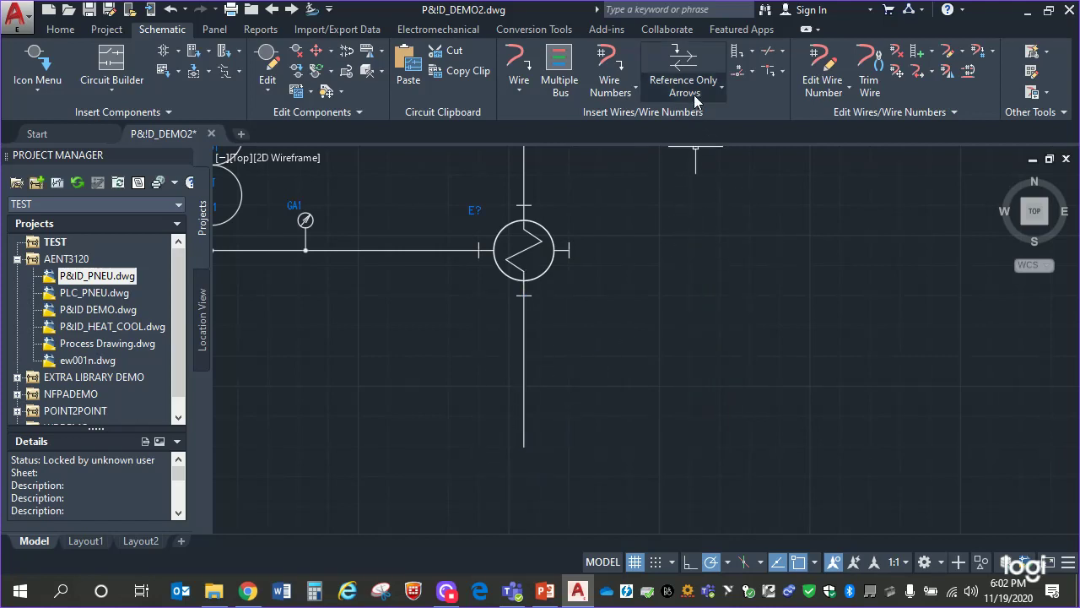
- Insert a Generic Arrow - Down reference symbol at the lower end of the exchanger's outlet wire, with description PLANT
left_click(721, 89)
left_click(707, 264)
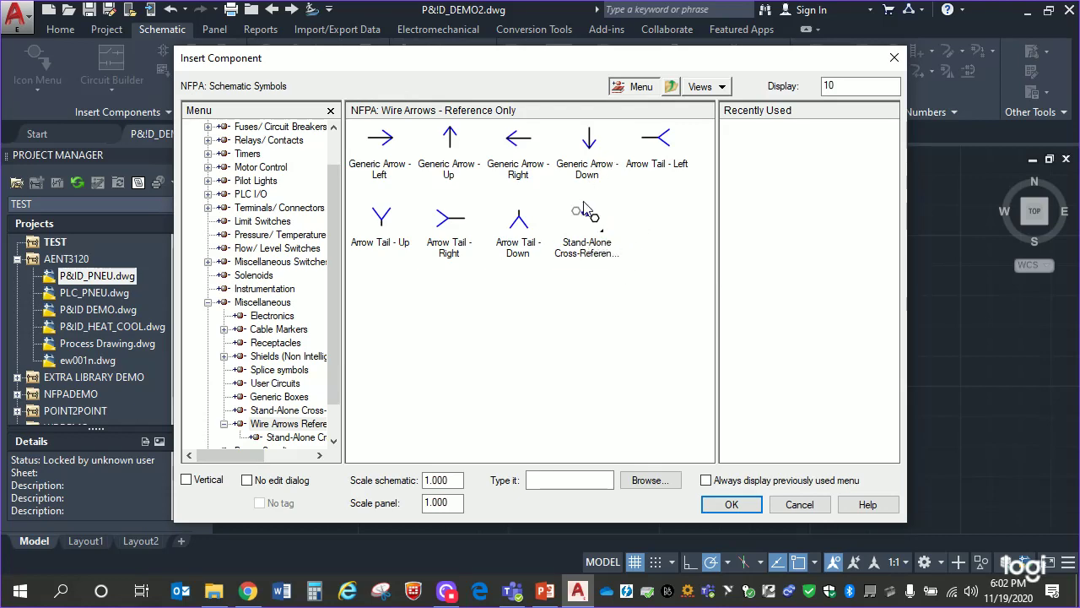
left_click(588, 142)
left_click(524, 442)
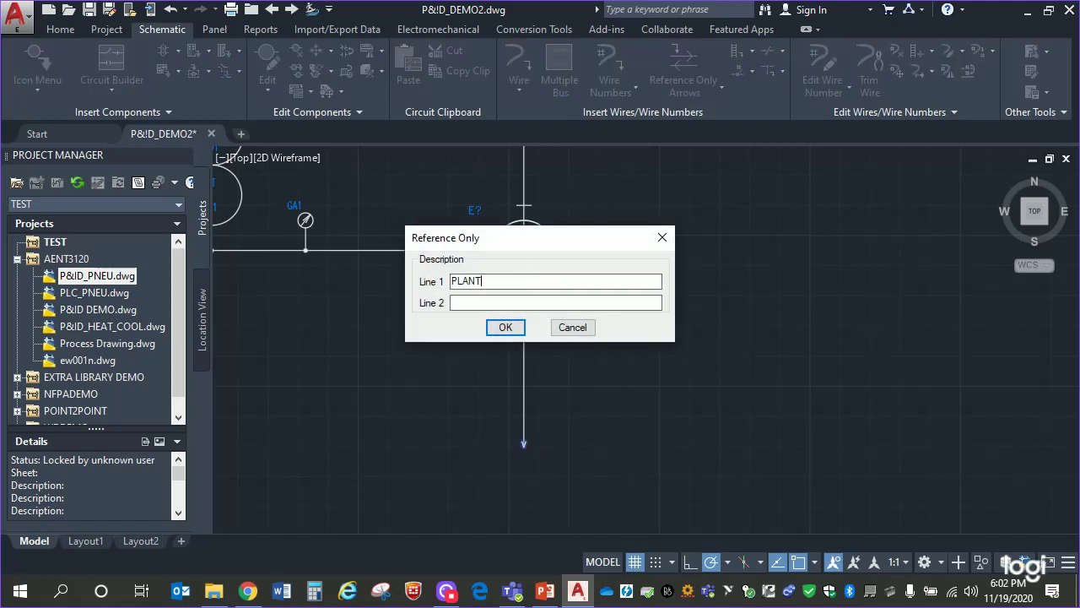
left_click(505, 327)
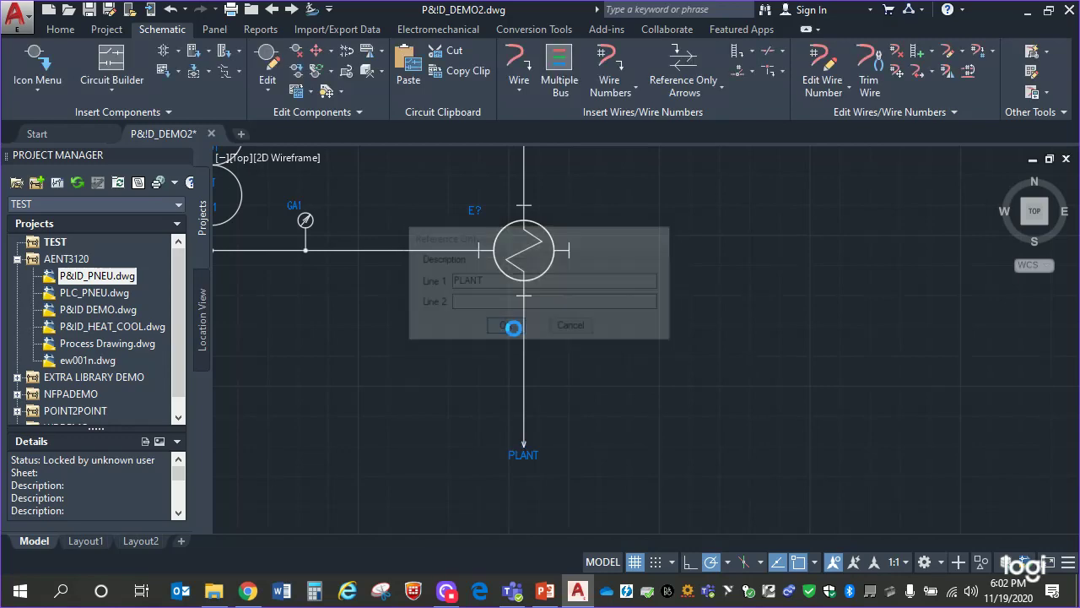
- Review the drawing around the supply lines, the exchanger and its PLANT outlet
scroll(699, 357, "up", 2)
scroll(833, 336, "down", 3)
scroll(793, 337, "down", 3)
middle_click_drag(587, 313, 785, 488)
scroll(718, 363, "up", 4)
scroll(650, 347, "up", 4)
scroll(627, 360, "up", 2)
middle_click_drag(627, 360, 588, 520)
mouse_move(707, 218)
middle_mouse_down()
mouse_move(531, 494)
mouse_move(582, 465)
middle_mouse_up()
scroll(564, 380, "down", 2)
middle_click_drag(603, 307, 517, 256)
scroll(555, 337, "down", 2)
middle_click_drag(679, 392, 403, 227)
middle_click_drag(745, 394, 629, 214)
middle_click_drag(793, 380, 423, 205)
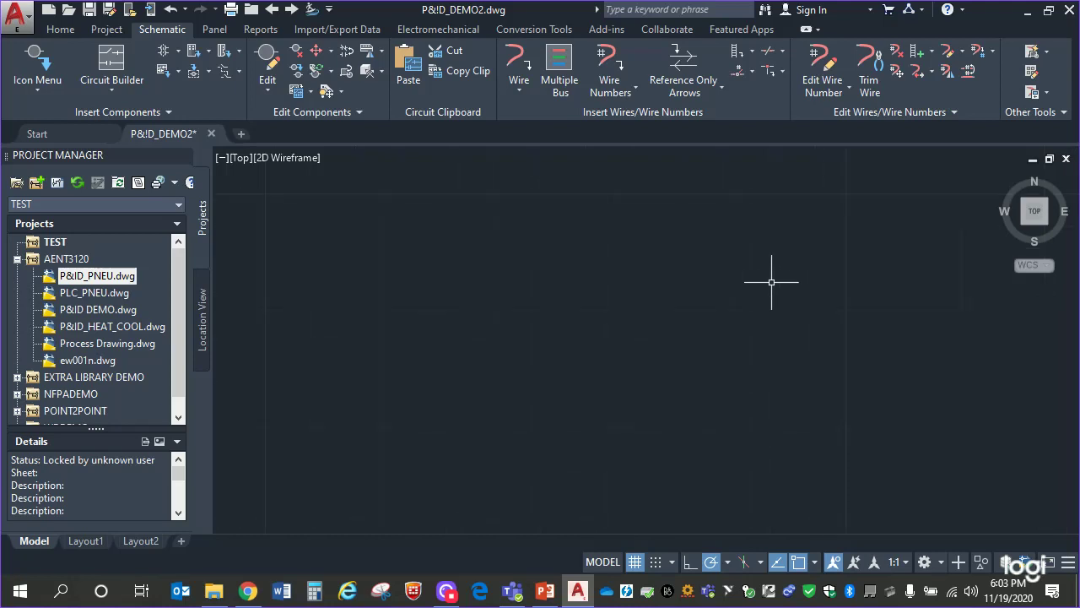
scroll(757, 299, "down", 2)
middle_click_drag(756, 299, 442, 121)
scroll(661, 335, "up", 2)
mouse_move(665, 324)
middle_mouse_down()
mouse_move(758, 98)
mouse_move(748, 112)
middle_mouse_up()
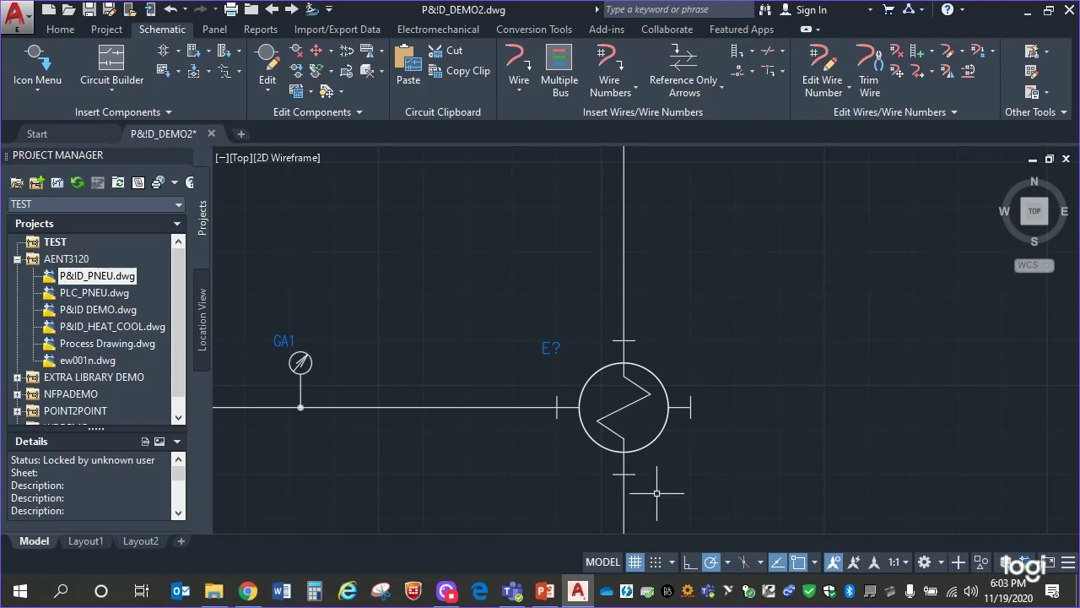
middle_click_drag(738, 483, 703, 319)
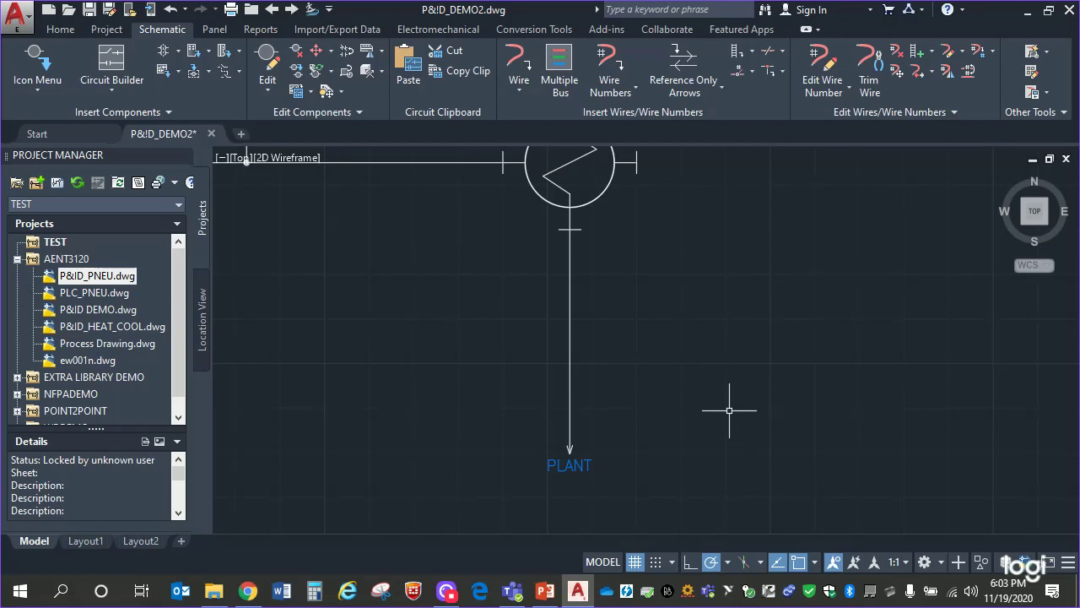
- Add the multiline text "COLD 40-50C" above the discharge line between gauge GA1 and the exchanger
mouse_move(752, 414)
middle_mouse_down()
mouse_move(540, 408)
mouse_move(577, 476)
middle_mouse_up()
mouse_move(715, 375)
middle_mouse_down()
mouse_move(596, 429)
mouse_move(818, 448)
mouse_move(721, 437)
middle_mouse_up()
middle_click_drag(367, 325, 816, 278)
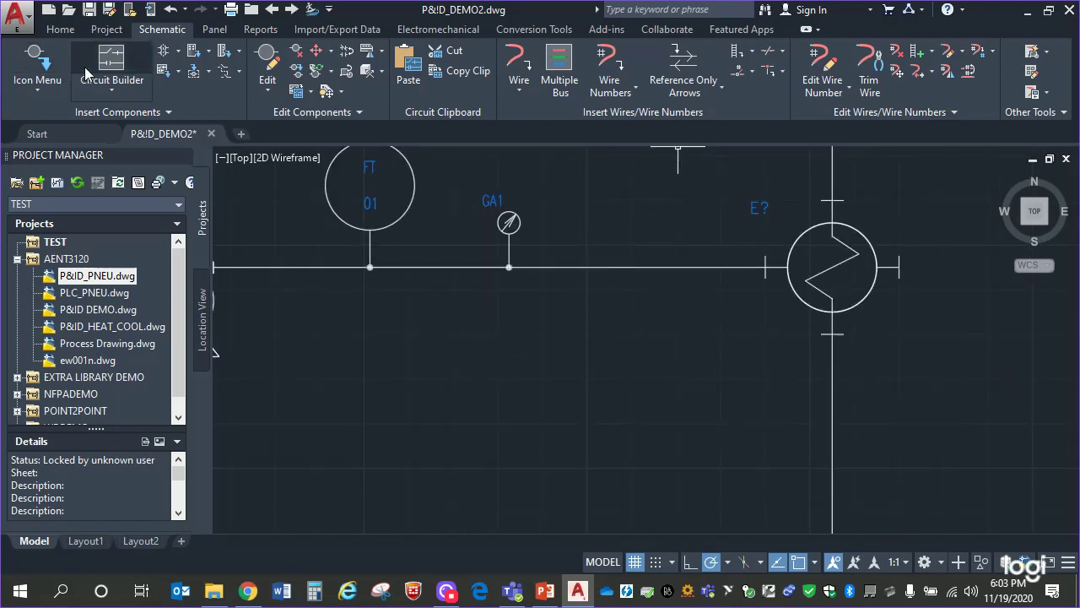
left_click(59, 29)
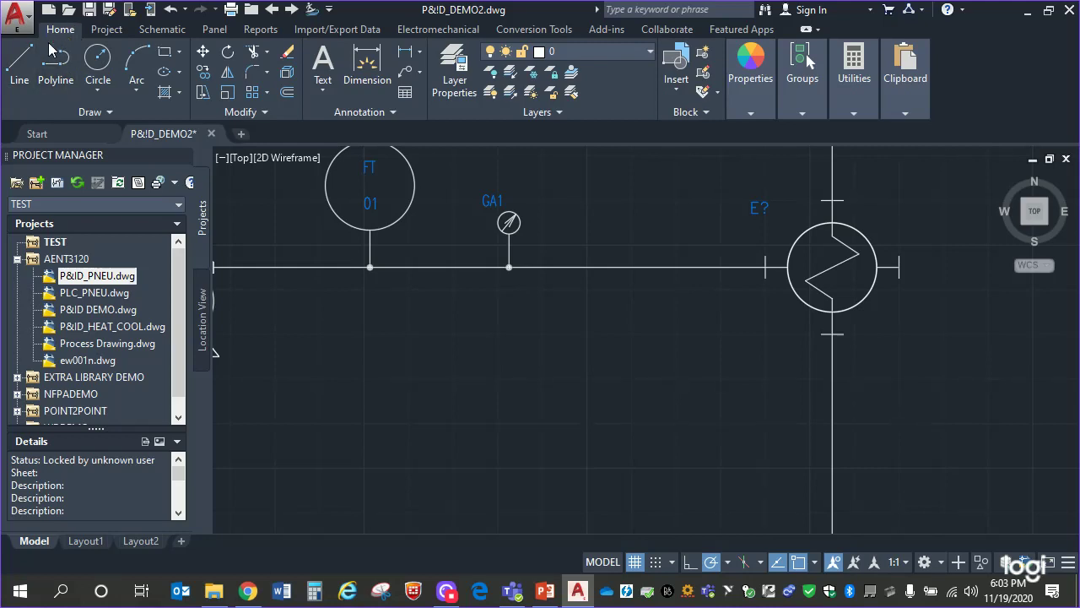
left_click(325, 59)
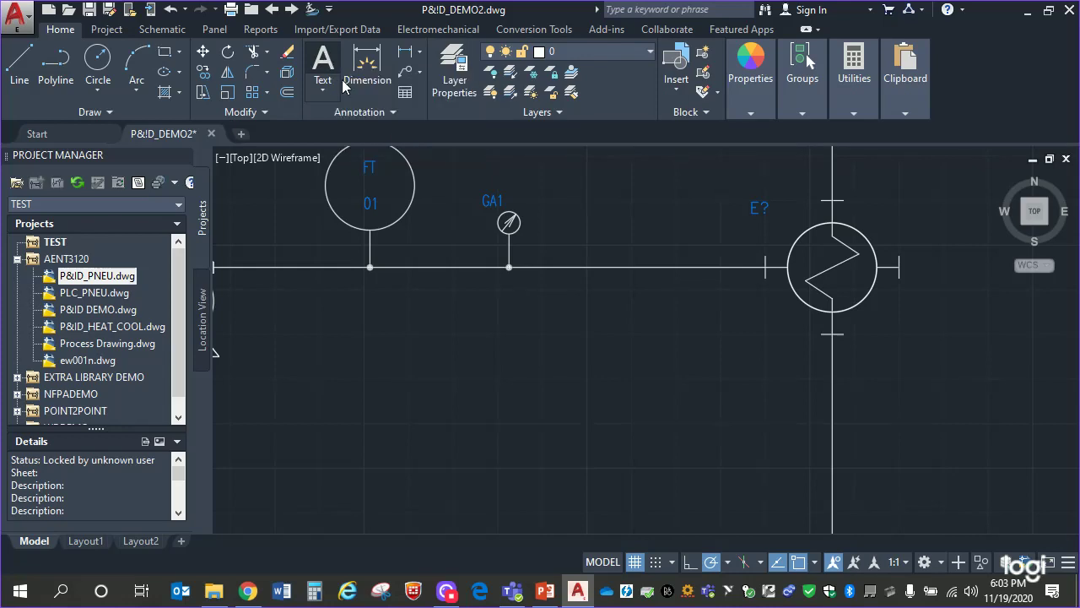
left_click(581, 224)
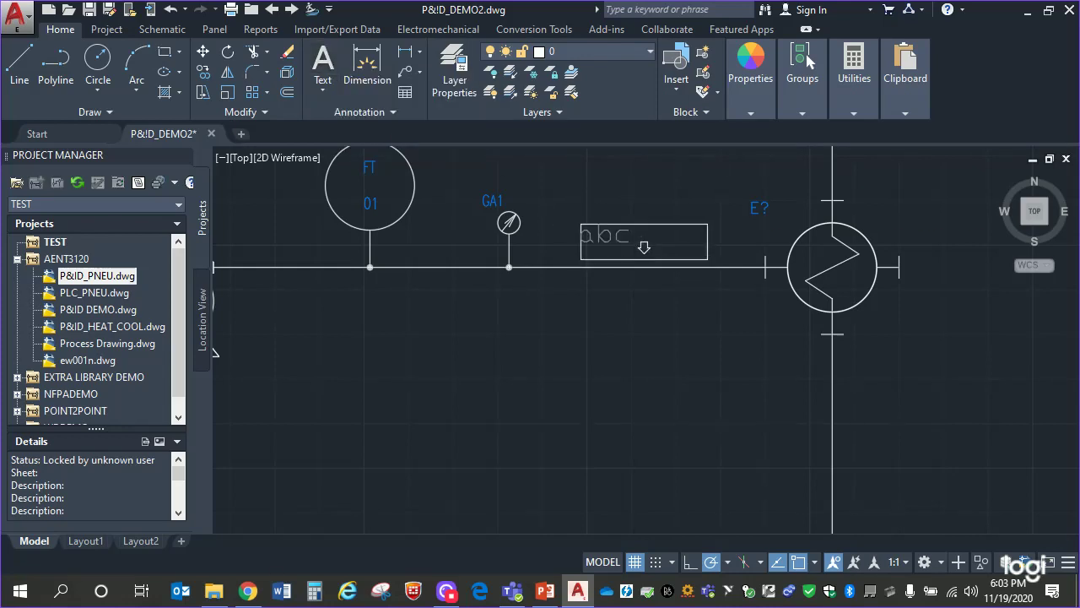
left_click(707, 259)
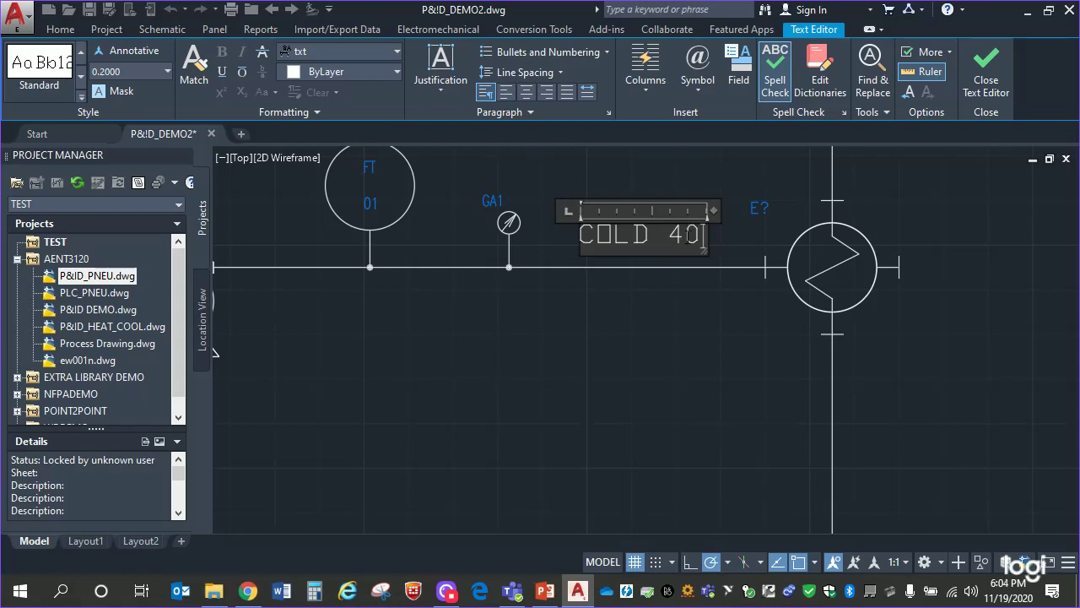
type("-50C")
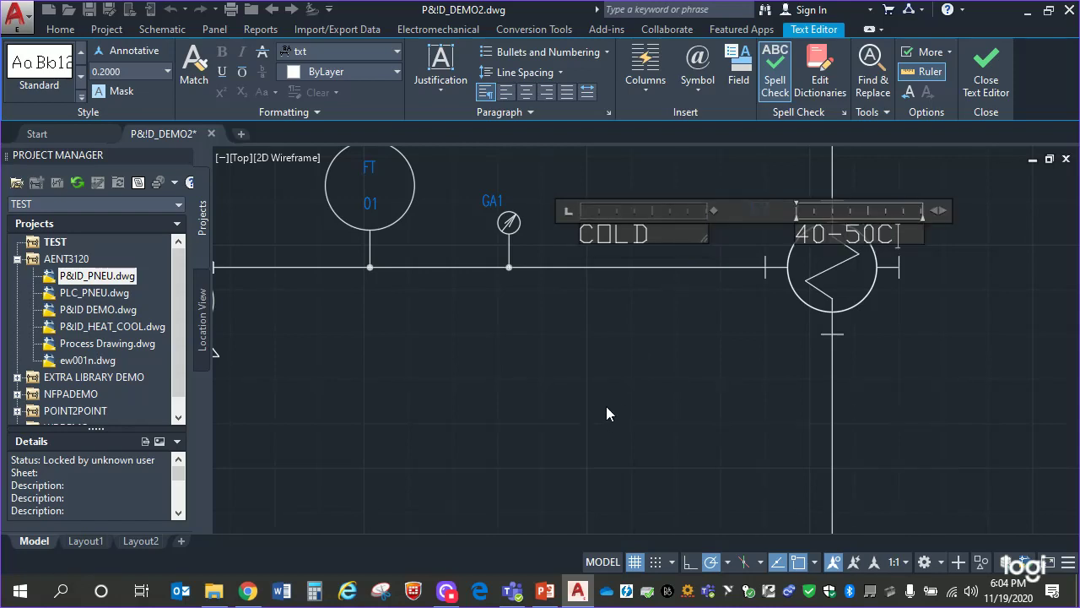
left_click(834, 283)
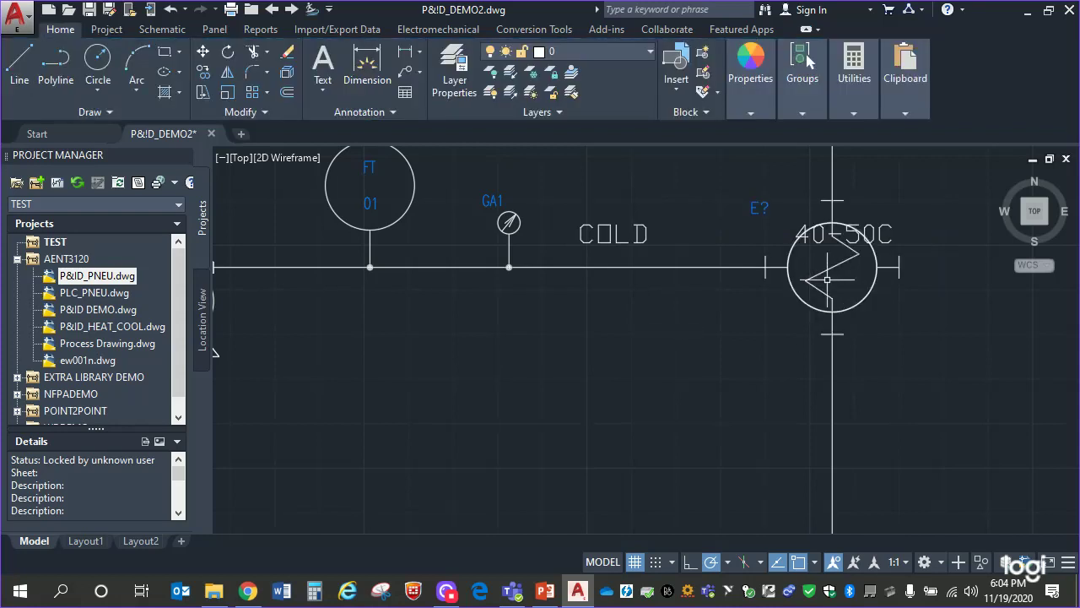
- Undo the COLD 40-50C text that overlaps the exchanger
left_click(819, 238)
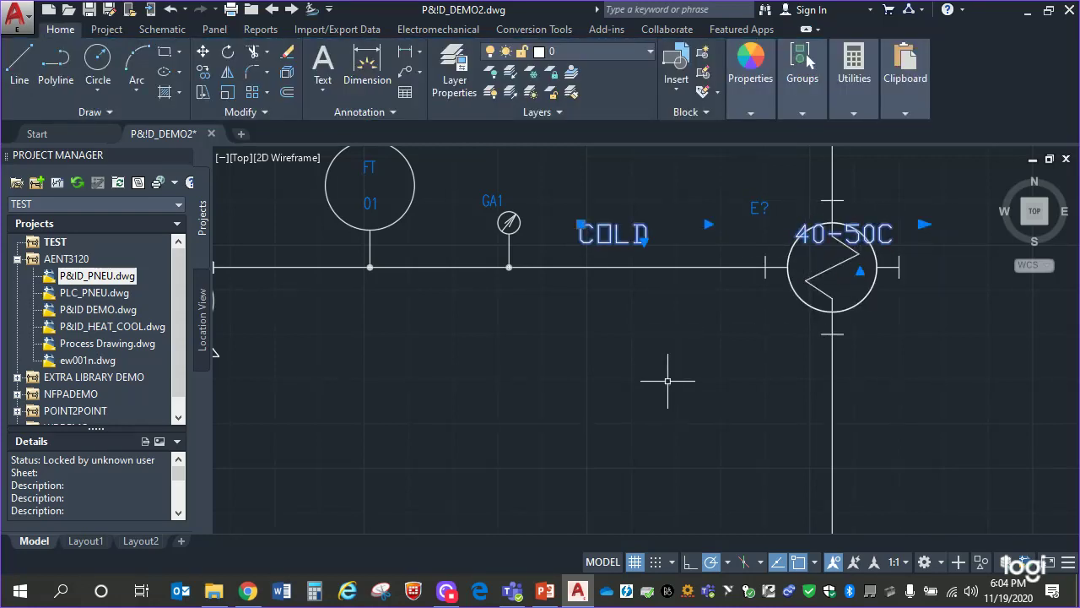
key("Escape")
key("ctrl+z")
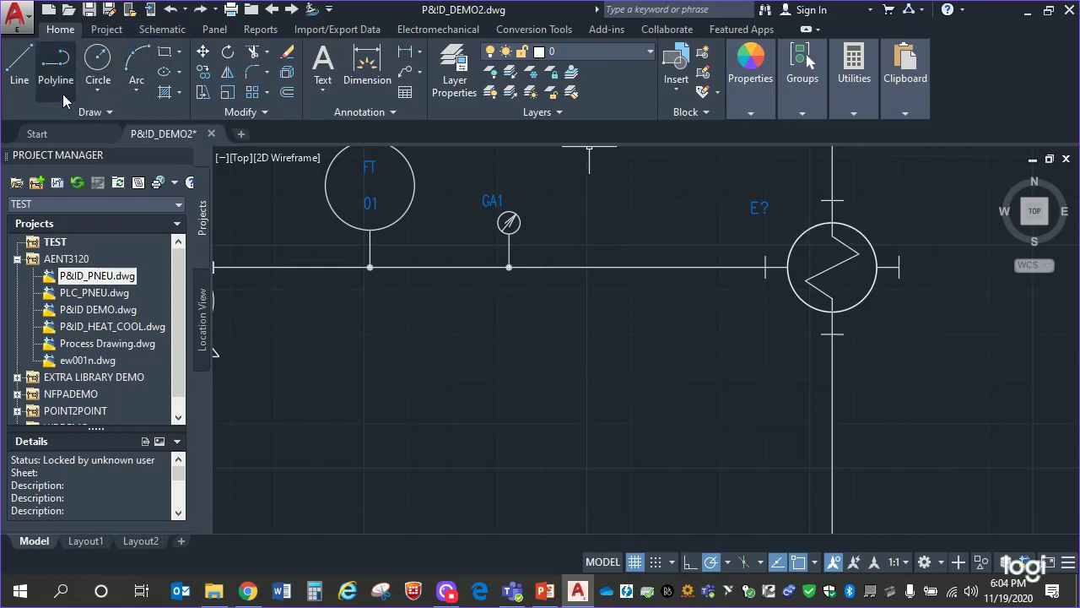
- Add the multiline text "COLD 40-50C" on one line in a wider text box between gauge GA1 and the exchanger
left_click(323, 66)
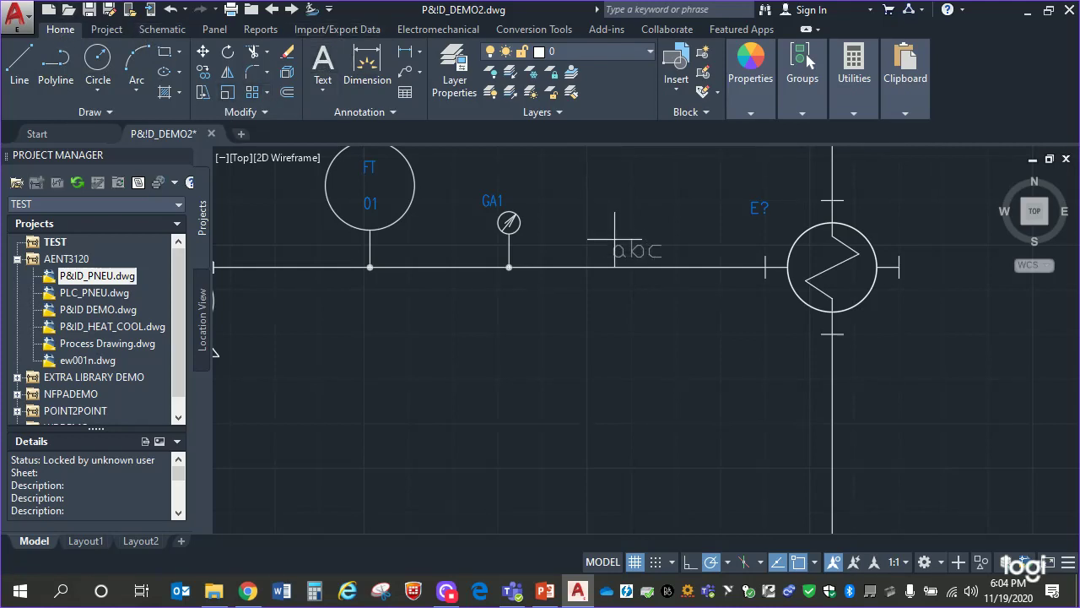
left_click(557, 215)
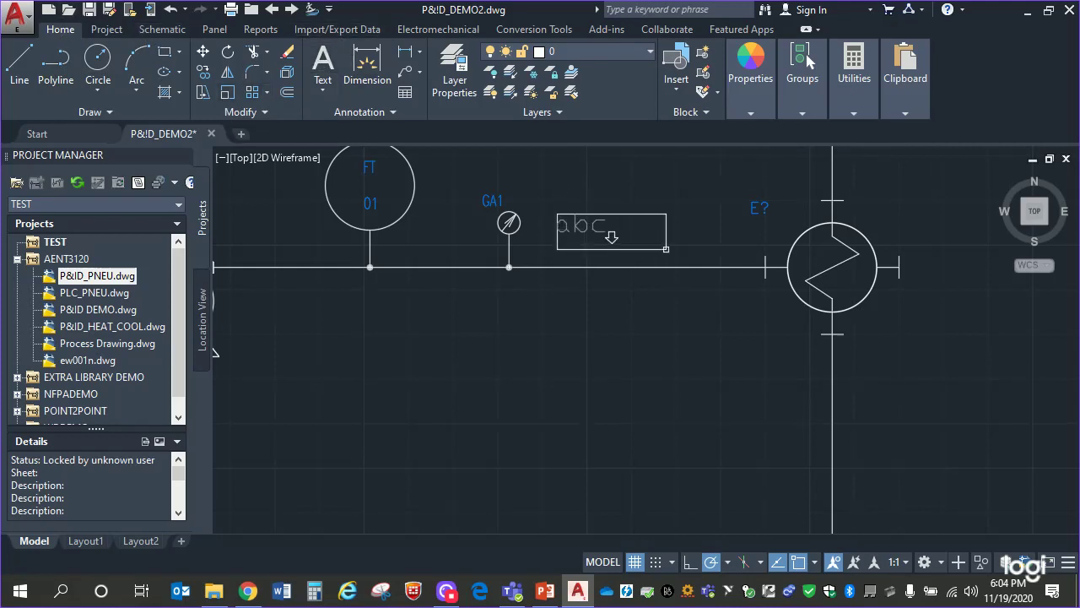
left_click(759, 251)
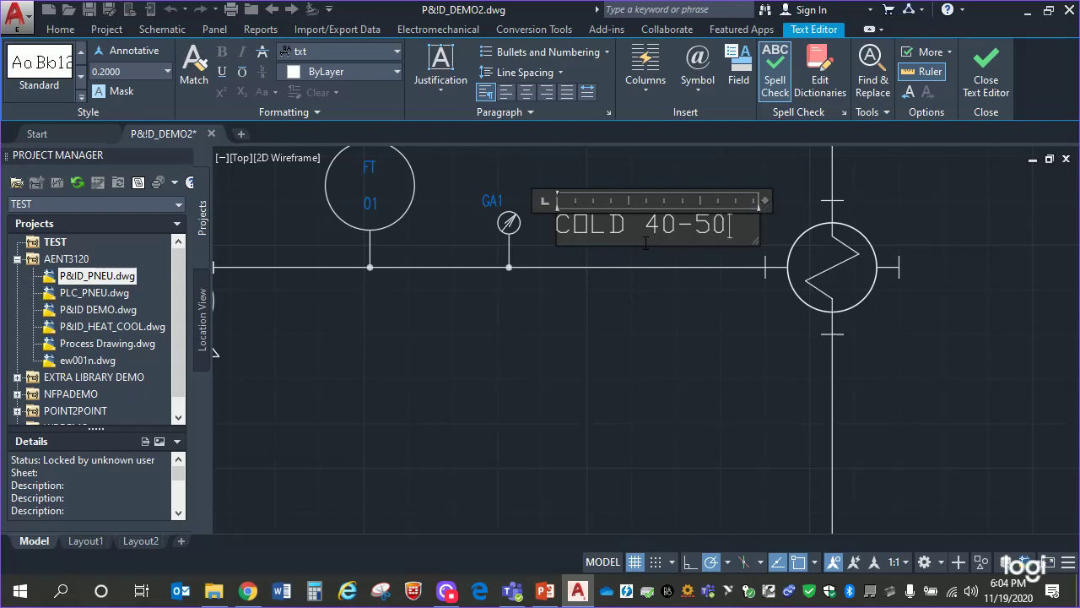
left_click(637, 387)
- Move the COLD 40-50C text down and slightly left so it sits just above the exchanger's inlet line
left_click(594, 227)
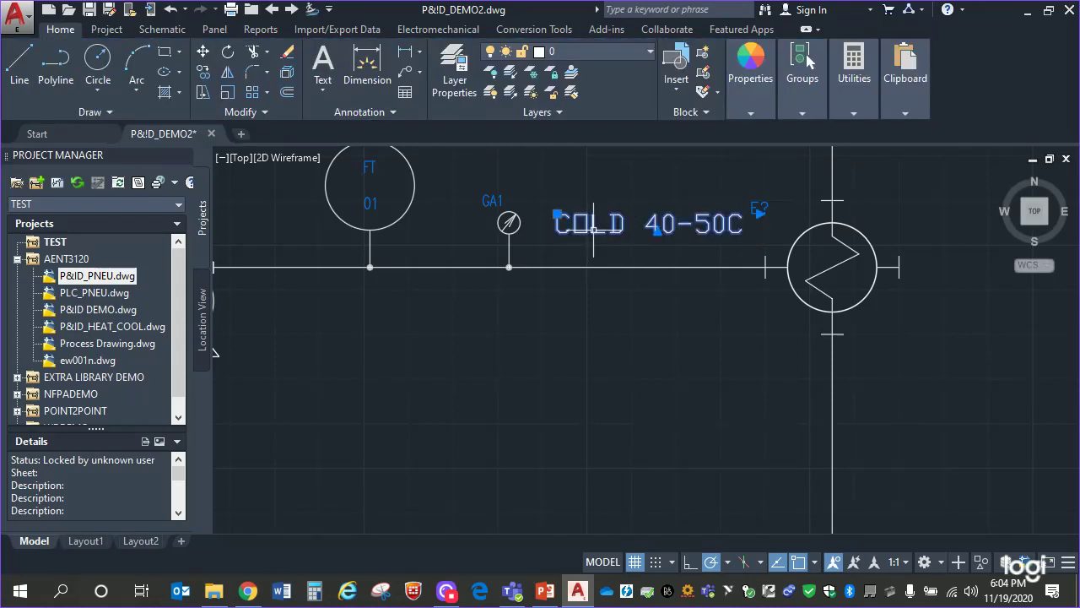
left_click(557, 214)
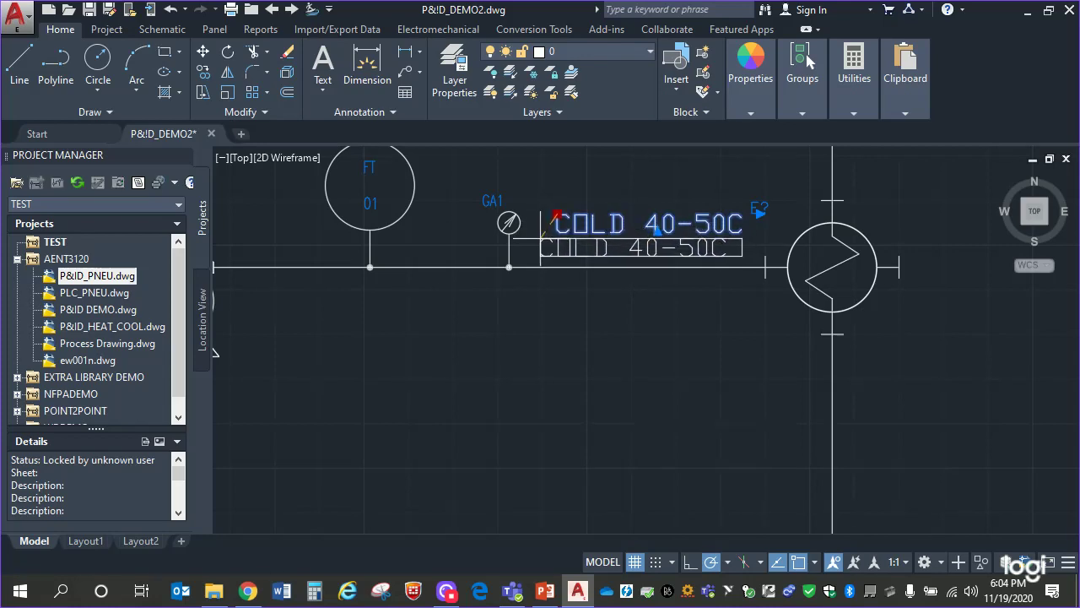
left_click(540, 238)
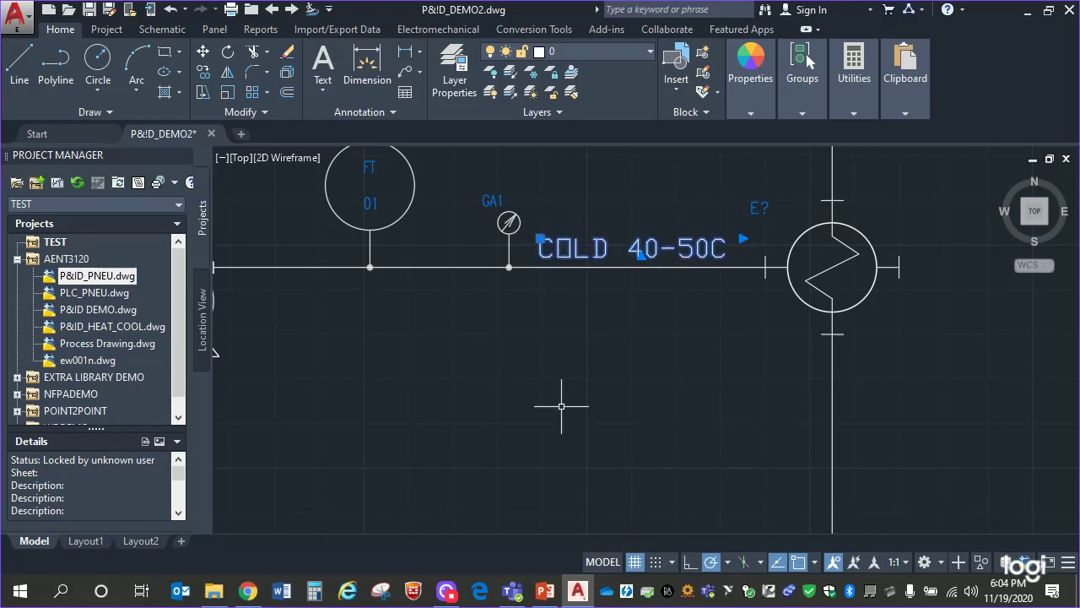
key("Escape")
- Draw a plain horizontal line from the exchanger's right port into the open space on its right
mouse_move(665, 369)
middle_mouse_down()
mouse_move(410, 373)
mouse_move(563, 367)
middle_mouse_up()
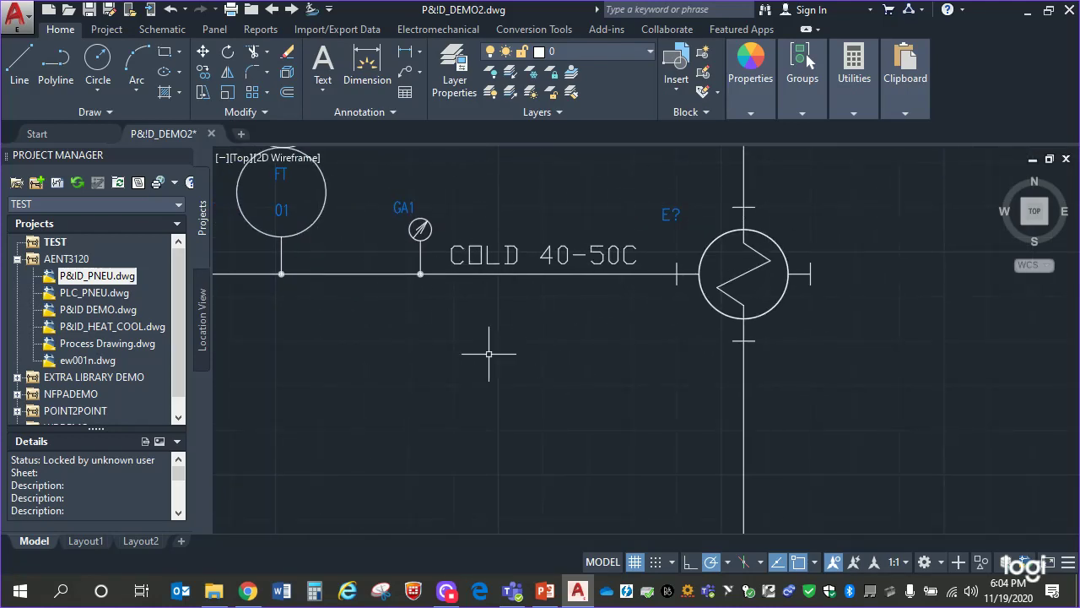
middle_click_drag(765, 315, 556, 373)
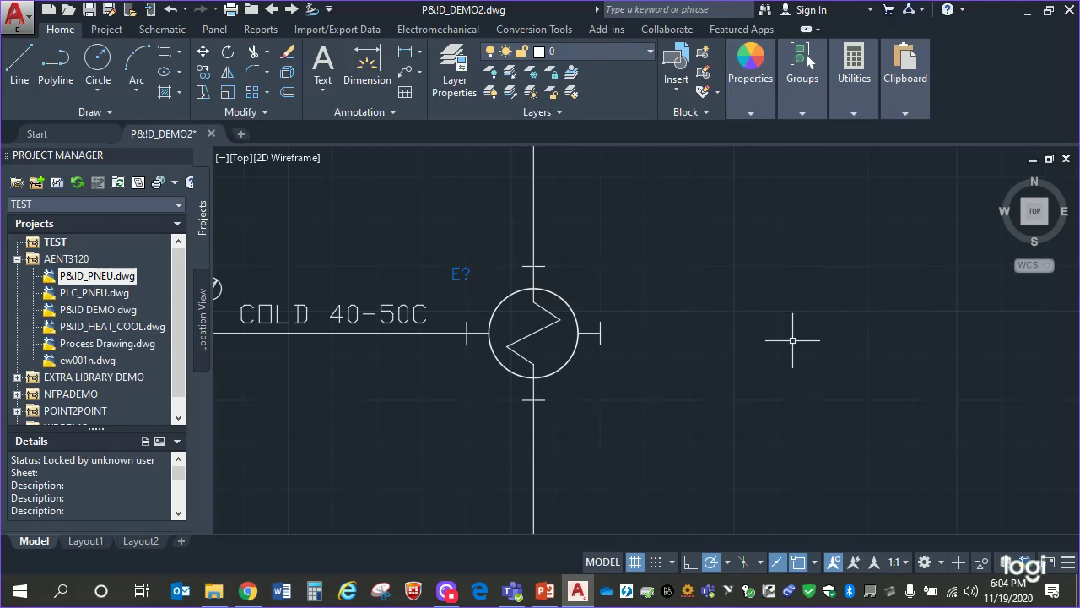
mouse_move(797, 338)
middle_mouse_down()
mouse_move(856, 321)
mouse_move(789, 315)
middle_mouse_up()
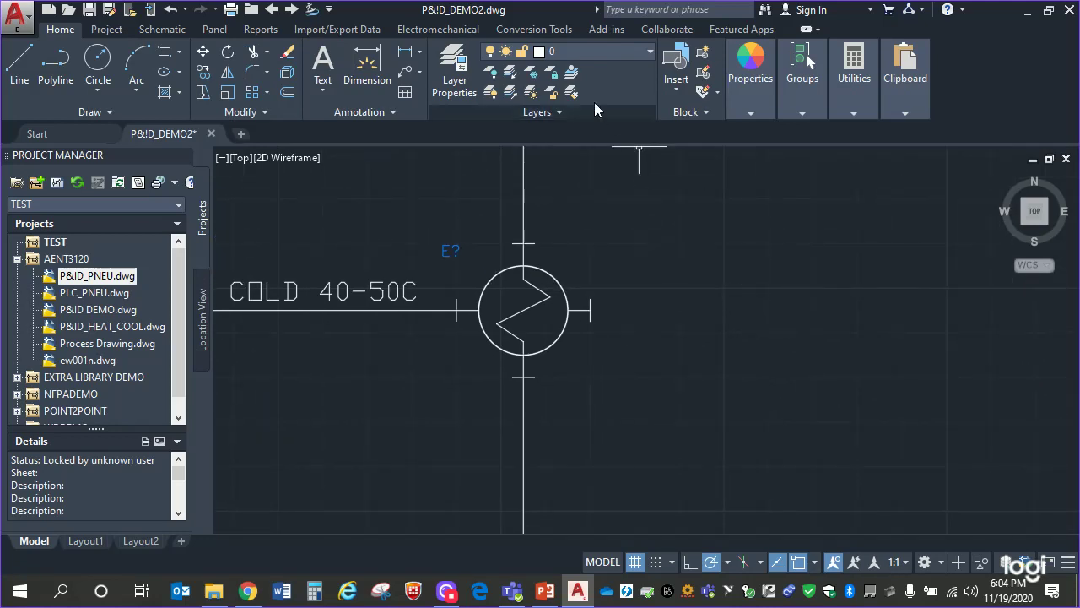
left_click(12, 66)
left_click(591, 310)
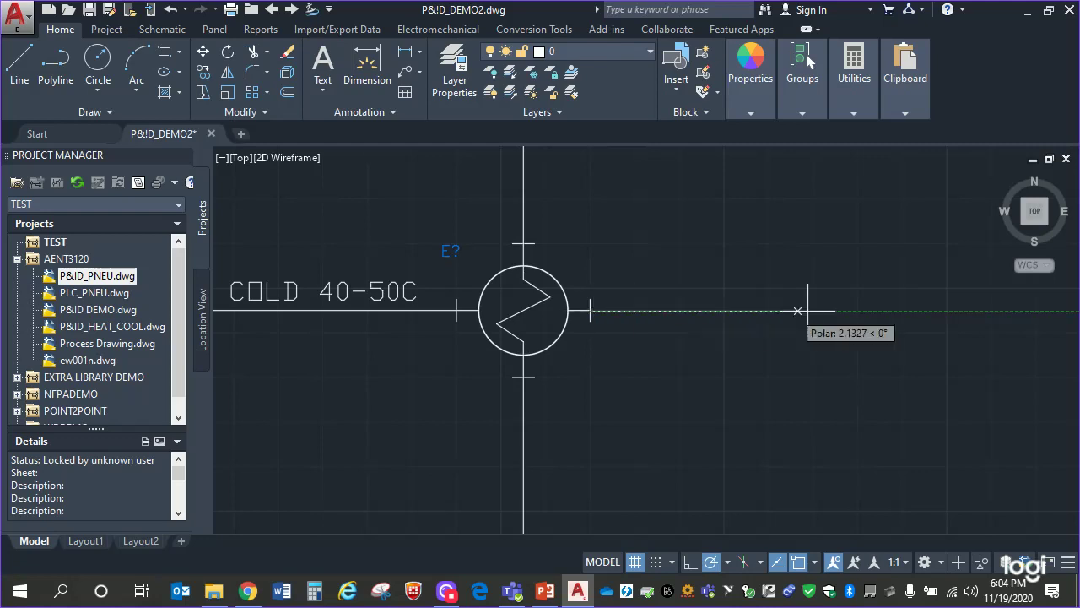
left_click(856, 310)
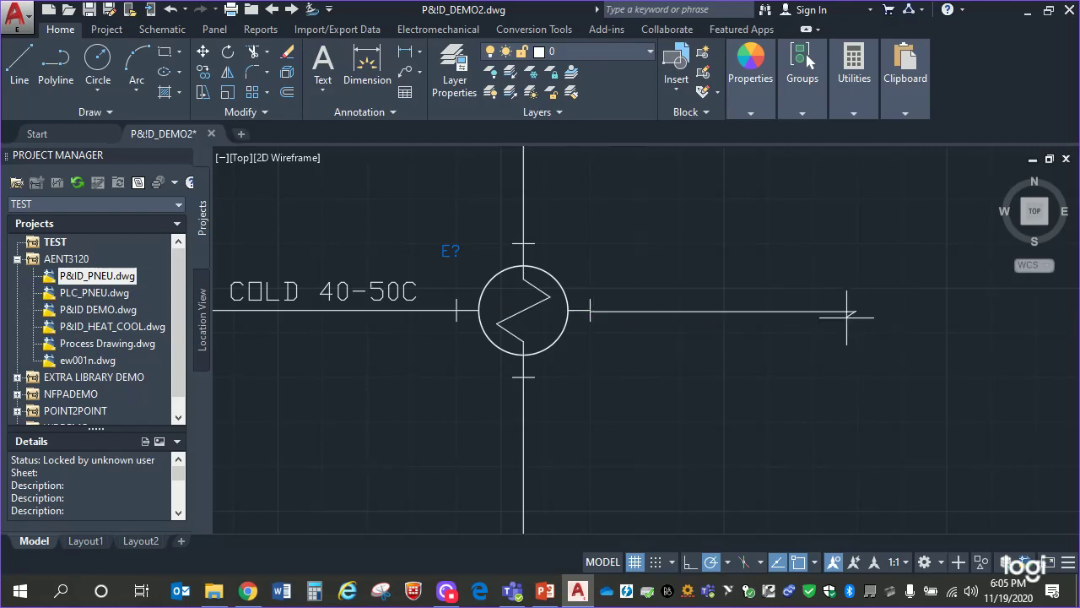
key("Escape")
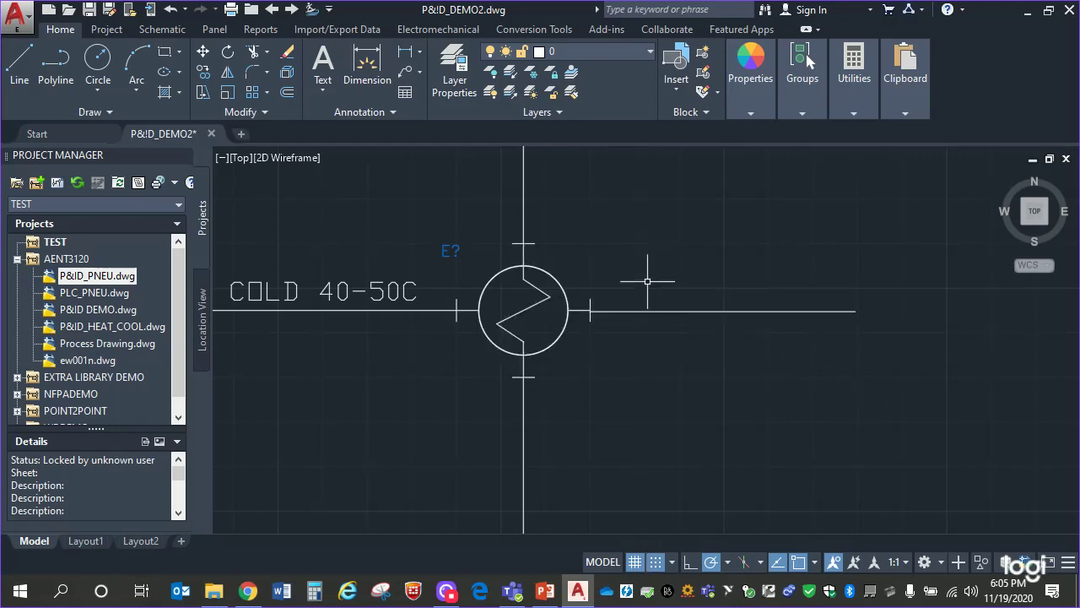
- Delete the plain line extending from the exchanger's right port
left_click(583, 254)
left_click(909, 368)
key("Delete")
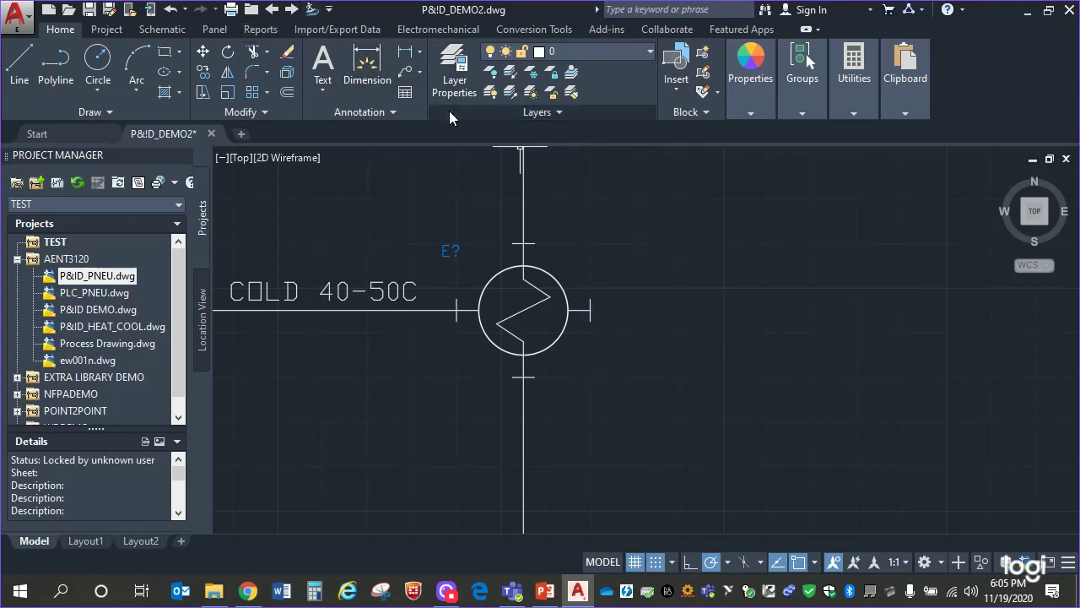
- Draw a horizontal wire from the exchanger's right port, ending in the open space on its right
left_click(162, 34)
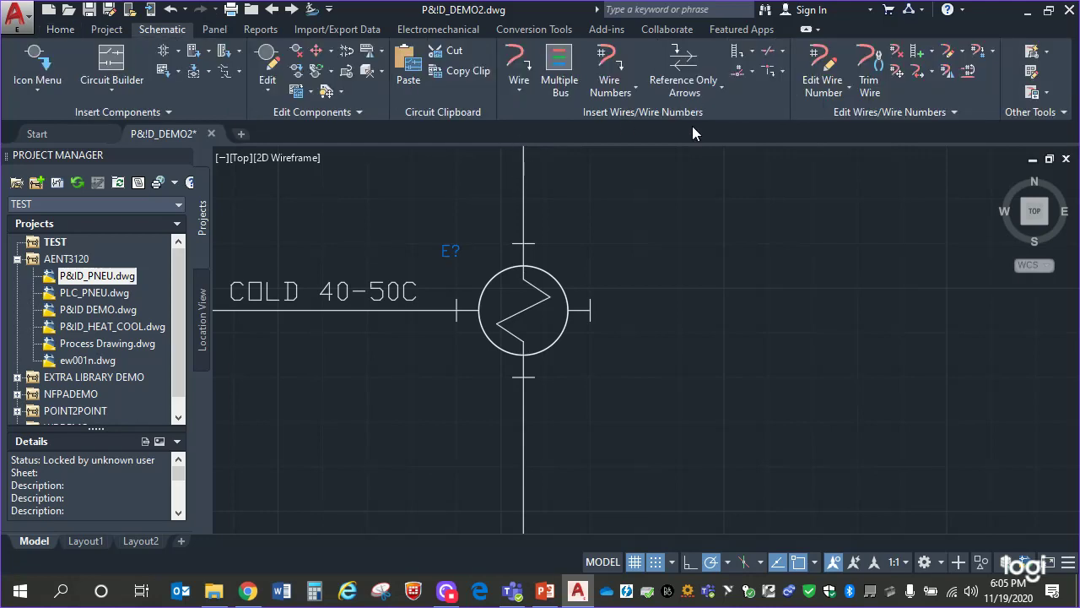
left_click(590, 309)
left_click(825, 310)
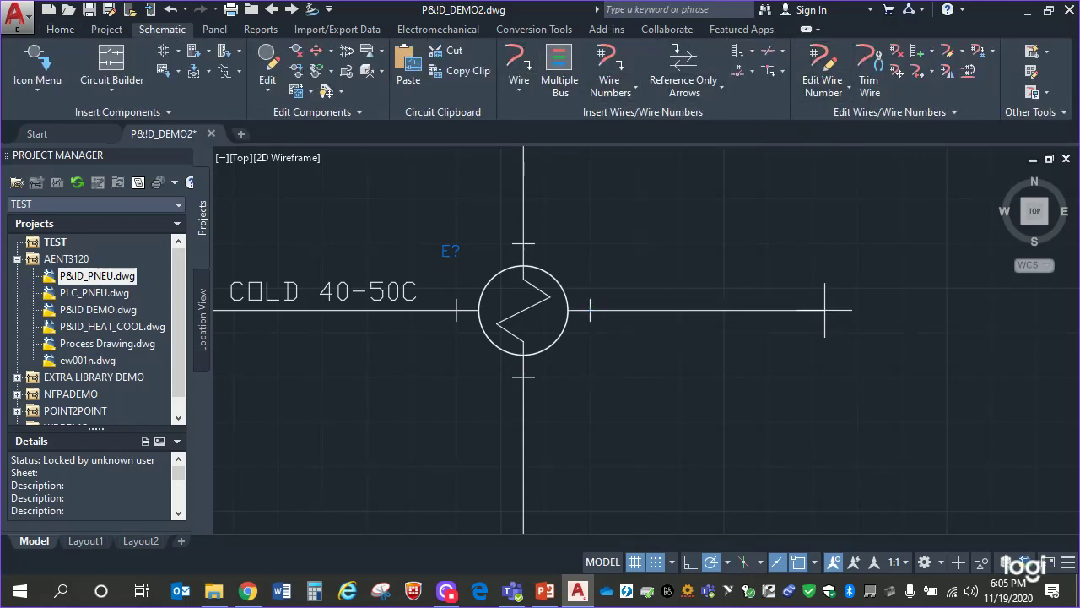
key("Escape")
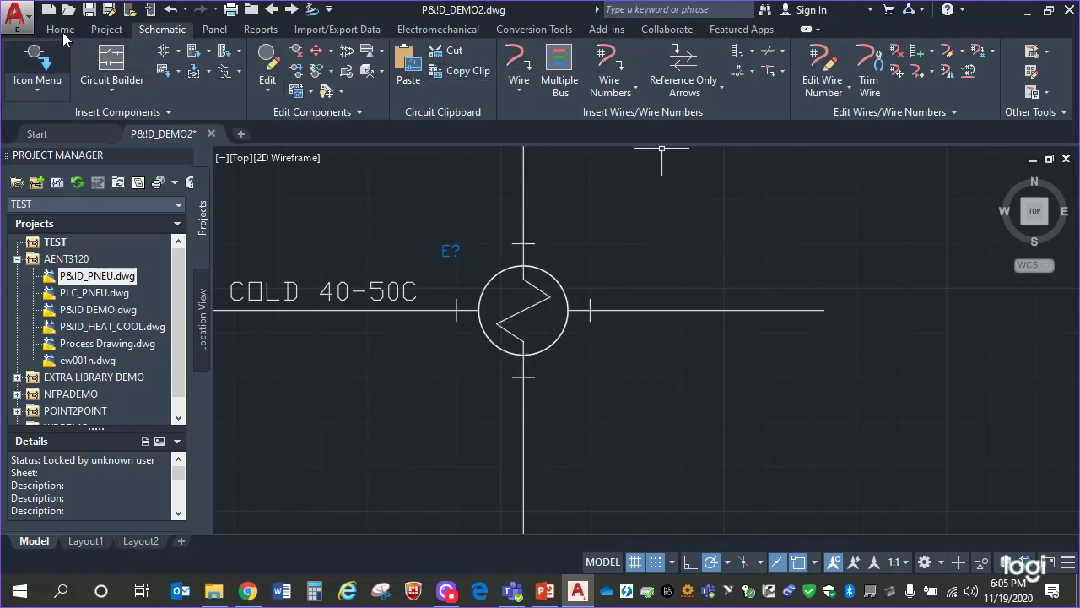
- Copy the COLD 40-50C text and place the copy just above the wire right of the exchanger
left_click(291, 291)
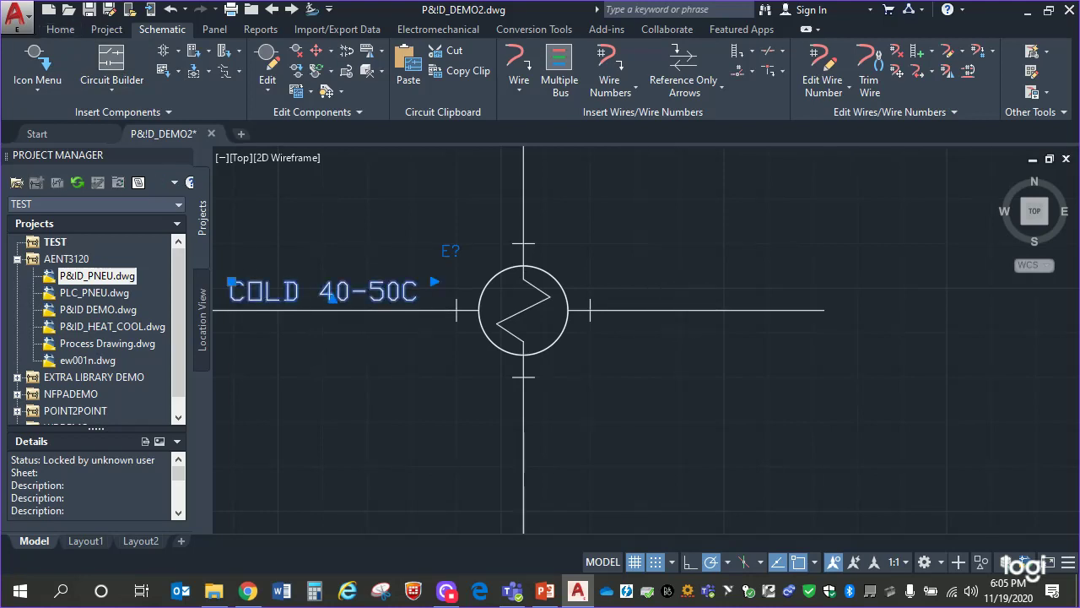
left_click(681, 284)
left_click(654, 235)
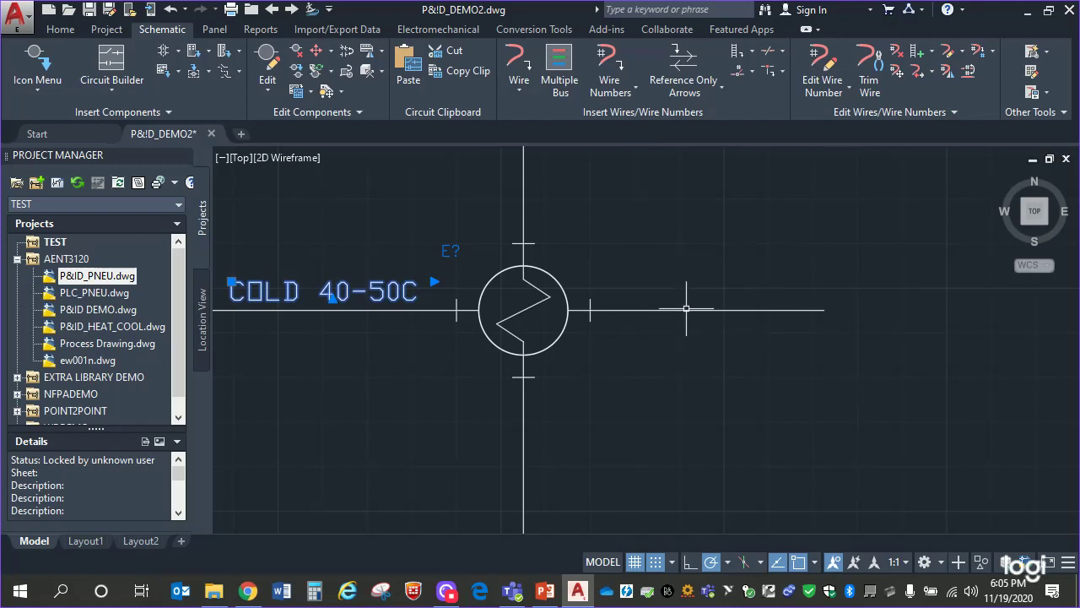
key("ctrl+c")
key("ctrl+v")
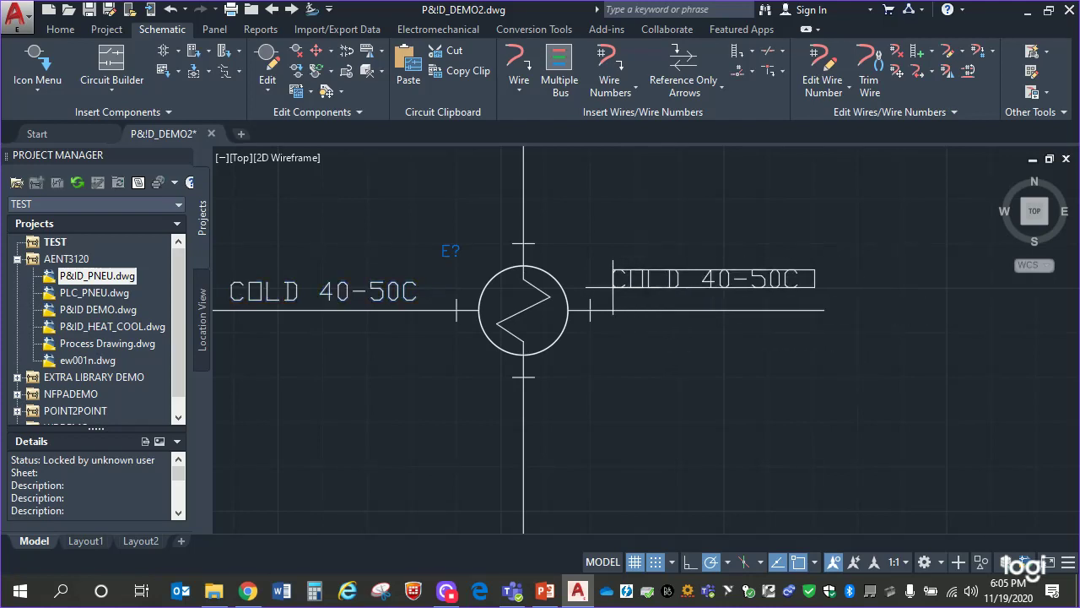
left_click(601, 301)
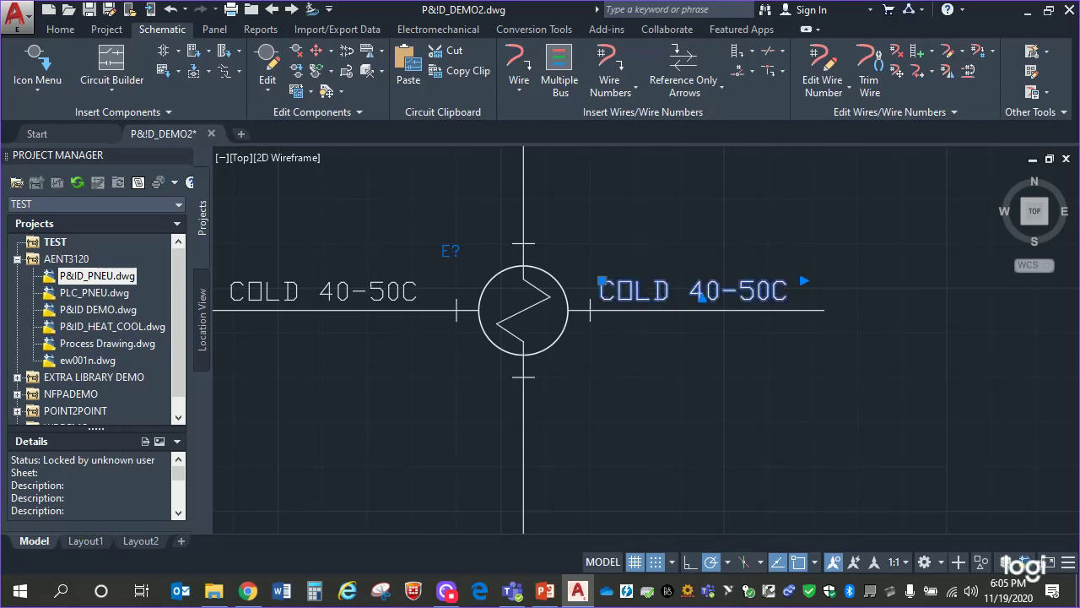
- Change the copied text above the exchanger's right-hand wire to "HOT 140-150C"
double_click(639, 291)
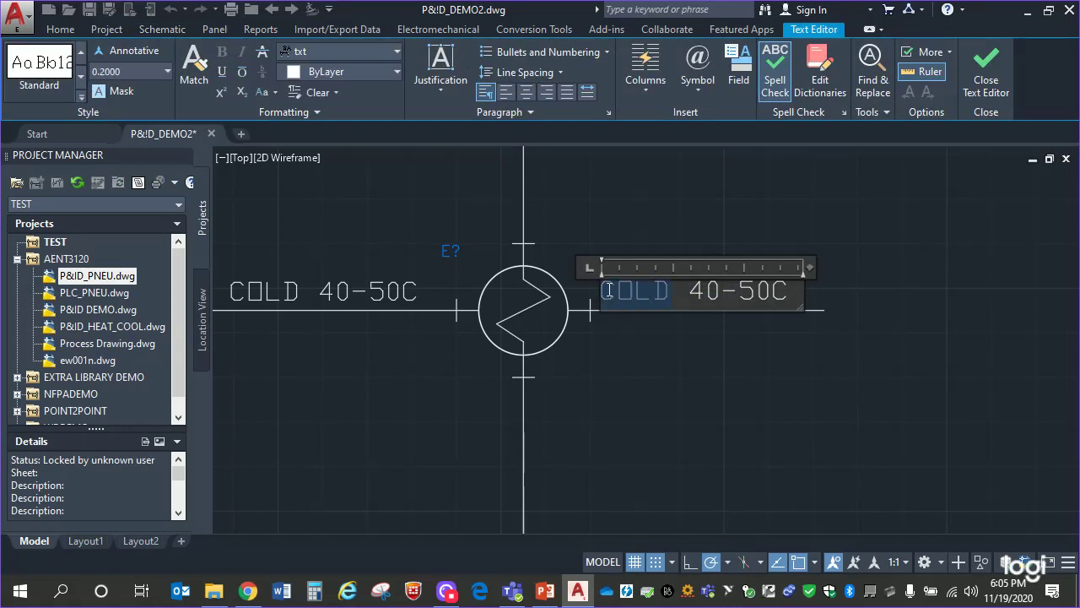
type("HOT")
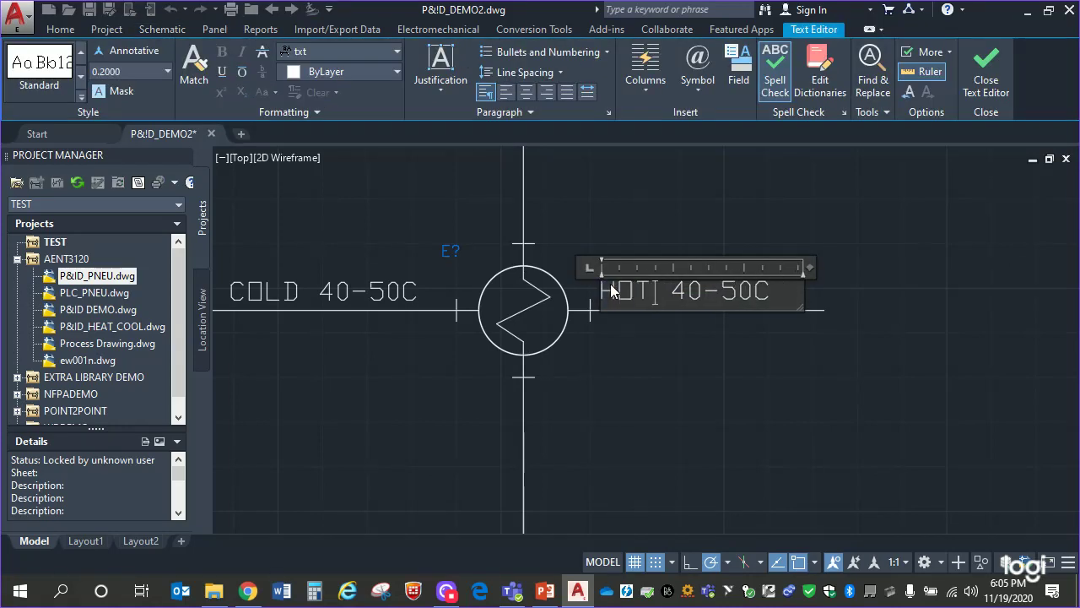
key("Delete")
key("Delete")
key("Delete")
key("Delete")
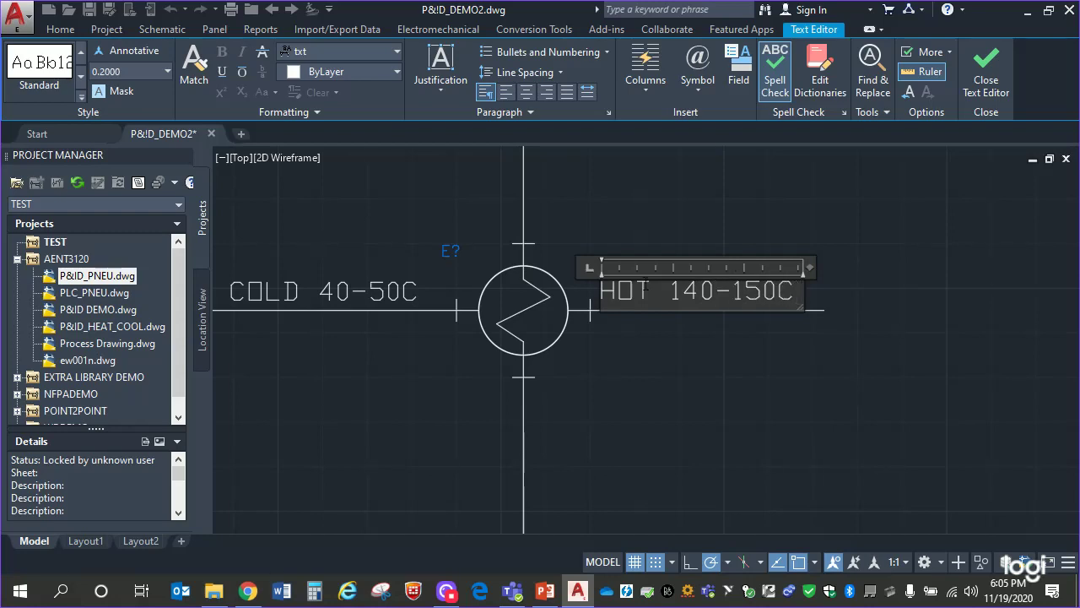
left_click(742, 400)
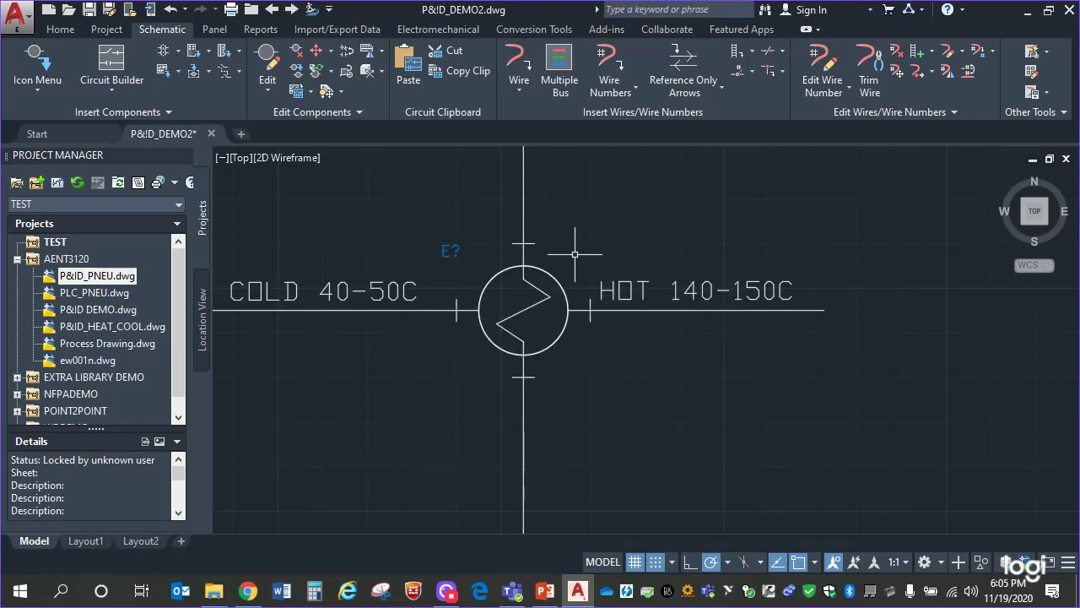
- Change the DESC1 value of the HOT supply arrow at the top of the drawing to "125 PSI AIR"
scroll(579, 221, "down", 3)
middle_click_drag(595, 232, 859, 462)
middle_click_drag(612, 282, 759, 461)
scroll(472, 278, "up", 3)
middle_click_drag(624, 261, 469, 357)
scroll(468, 314, "up", 4)
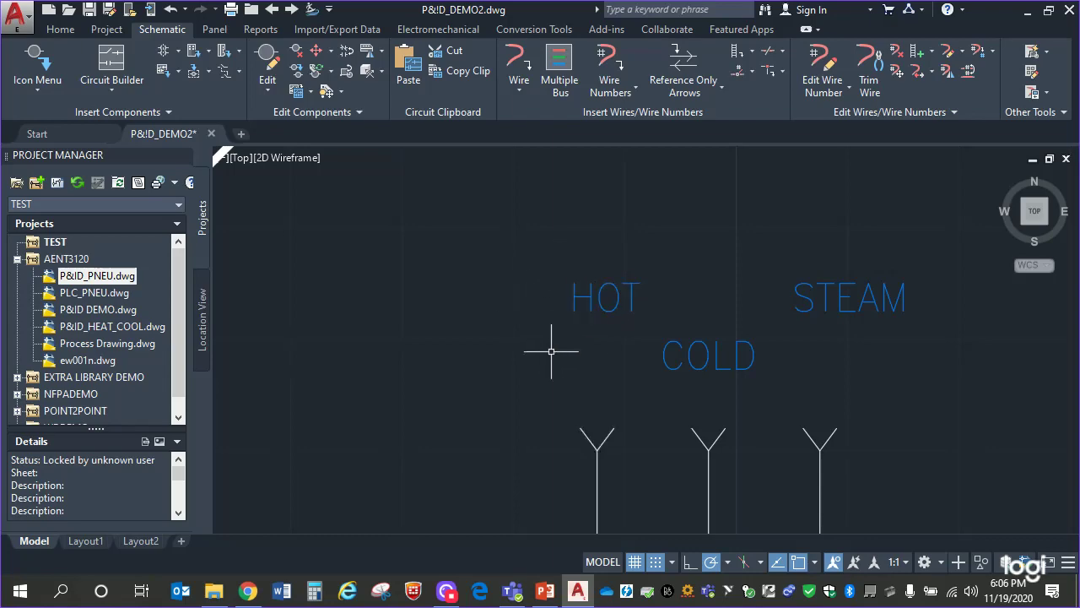
double_click(601, 302)
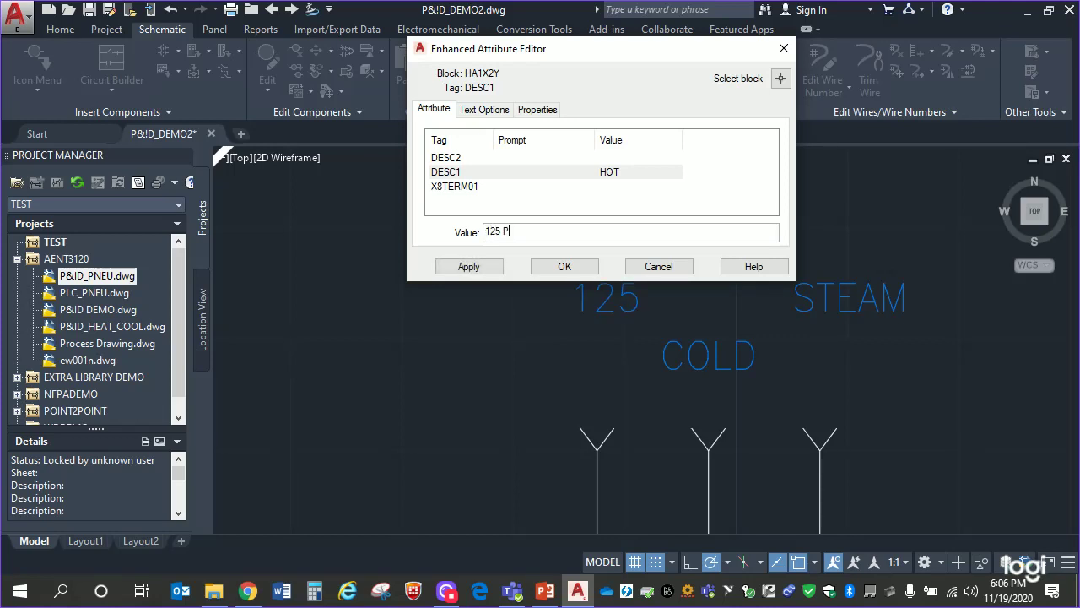
type("125 PSI AIR")
left_click(594, 268)
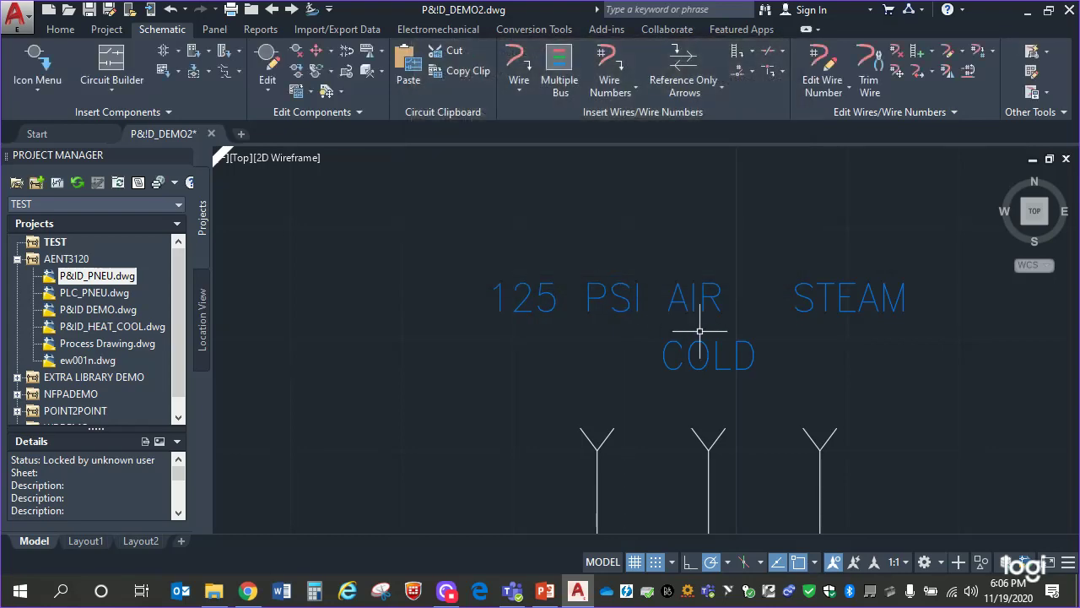
- Move the 125 PSI AIR label horizontally left, away from the STEAM and COLD labels
left_click(516, 296)
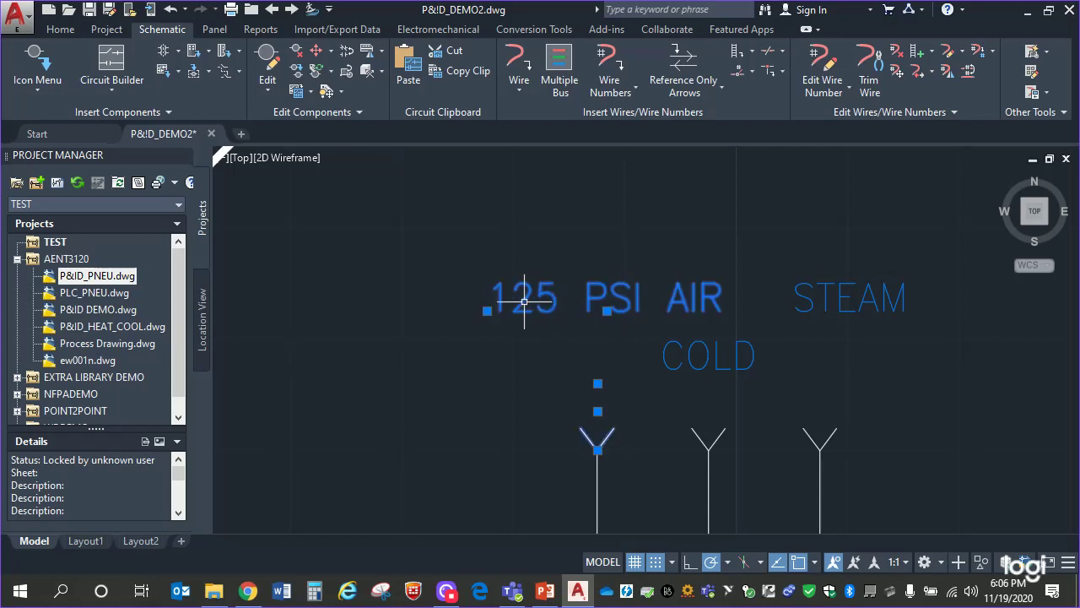
left_click(492, 311)
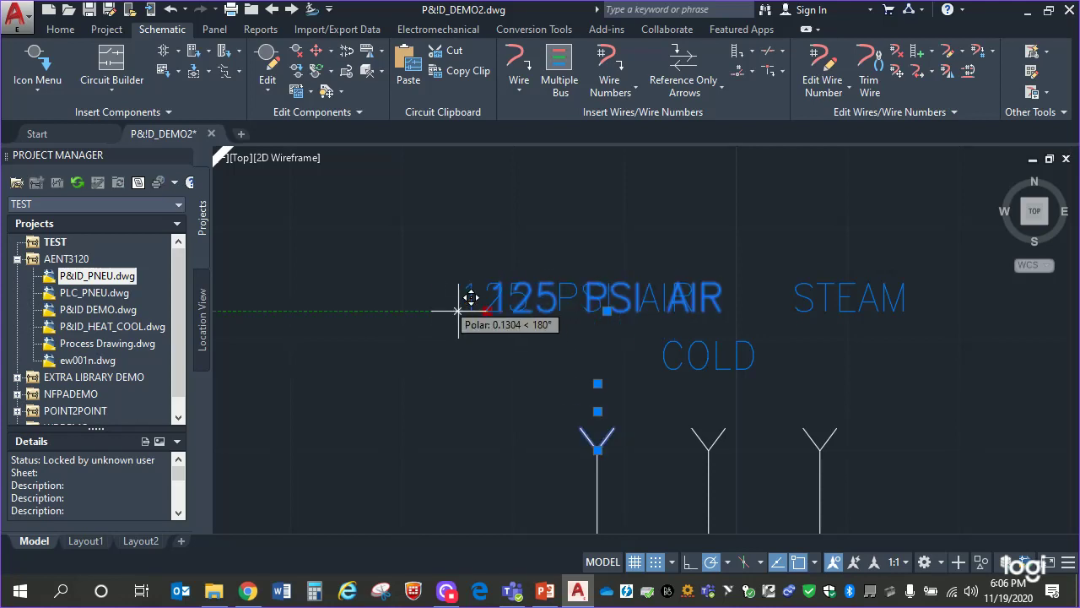
left_click(421, 304)
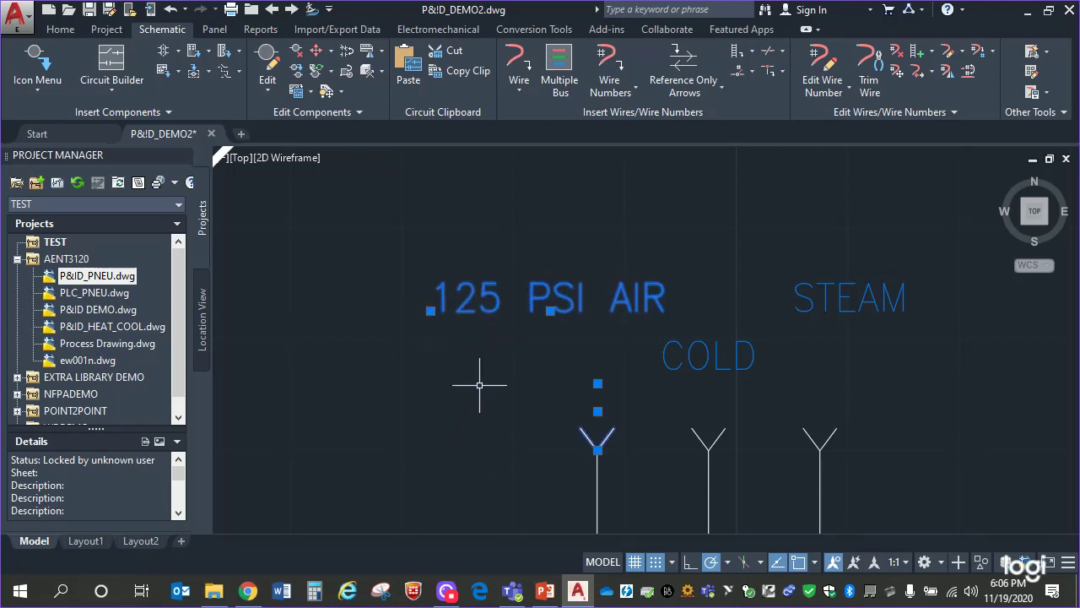
- Review the drawing from the tanks and pump P1 across to the exchanger, its outlets and the title block
scroll(718, 350, "down", 6)
middle_click_drag(961, 391, 422, 205)
middle_click_drag(652, 414, 737, 162)
scroll(743, 222, "down", 2)
middle_click_drag(816, 306, 600, 188)
scroll(704, 228, "up", 1)
middle_click_drag(704, 229, 795, 372)
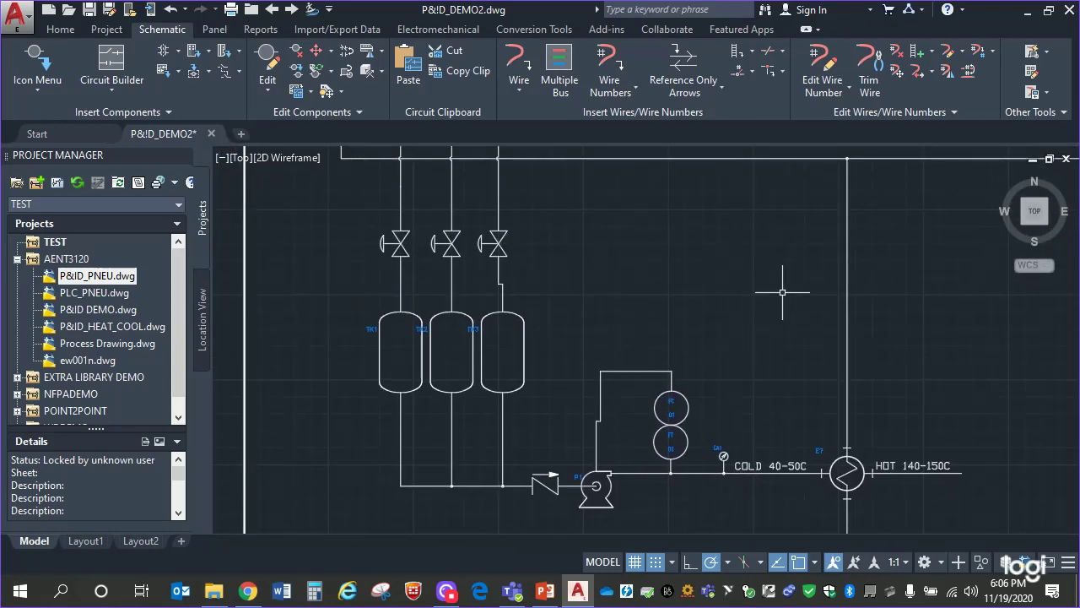
middle_click_drag(772, 284, 616, 227)
middle_click_drag(837, 304, 754, 267)
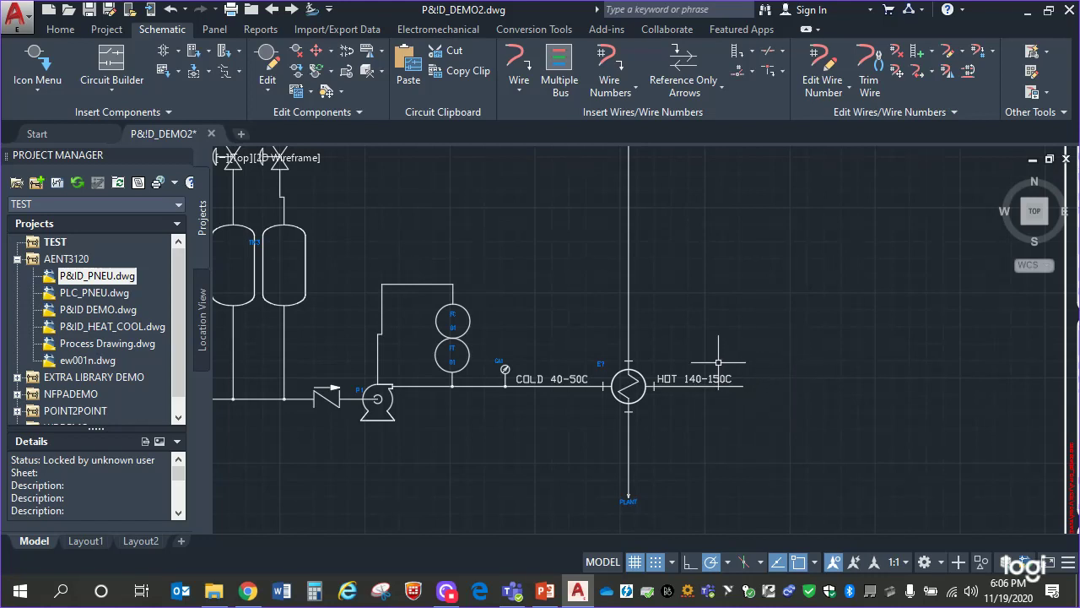
mouse_move(760, 342)
middle_mouse_down()
mouse_move(417, 254)
mouse_move(519, 286)
middle_mouse_up()
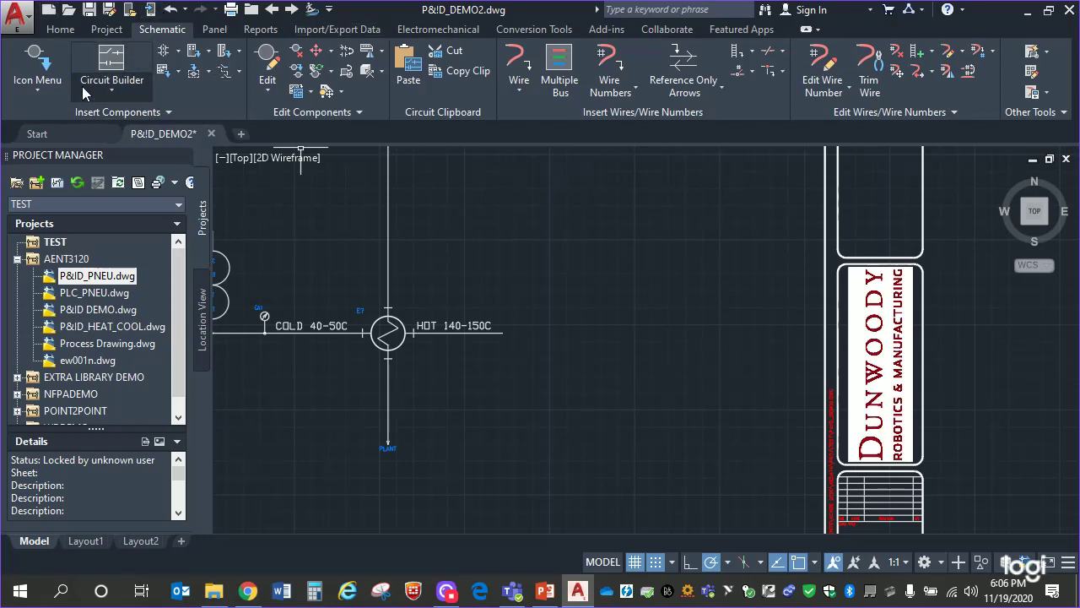
- Examine the P&ID valve symbols, including the plug, pressure relief, back pressure, pressure reducing, angle and check valve categories
left_click(165, 115)
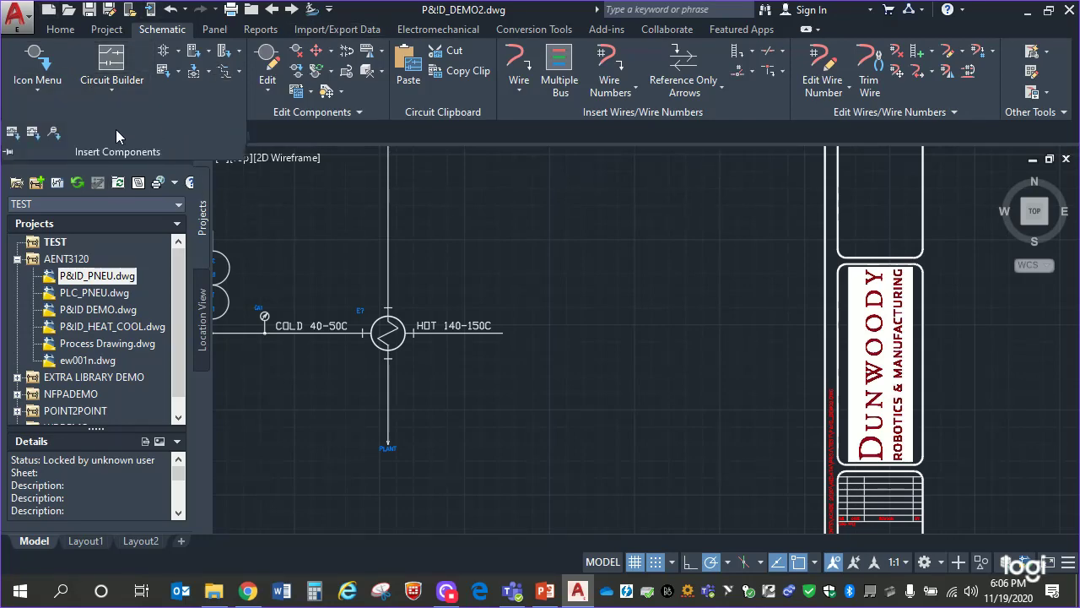
left_click(61, 139)
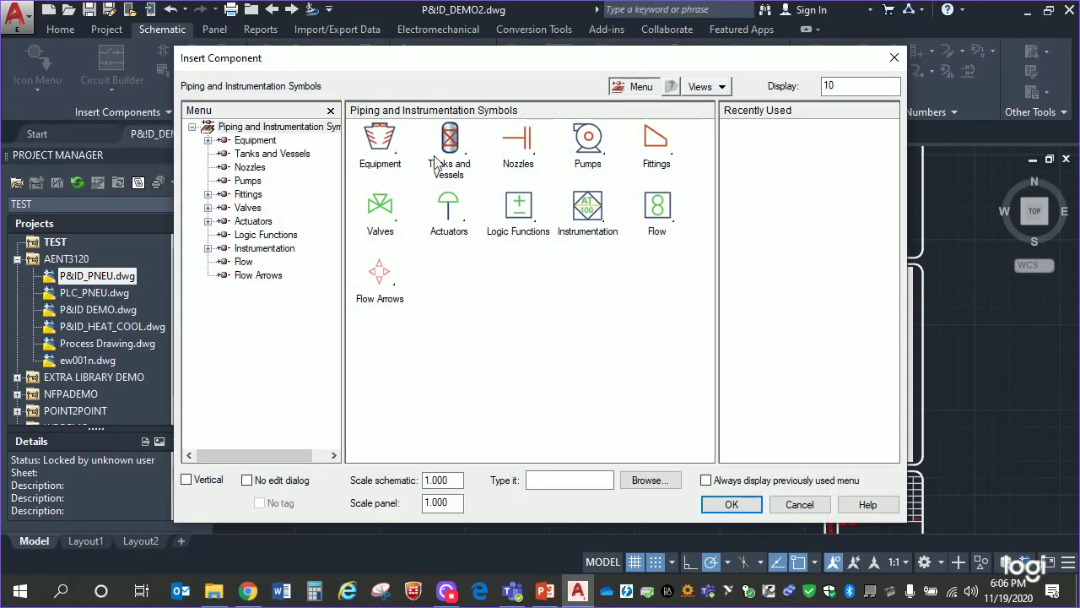
left_click(208, 209)
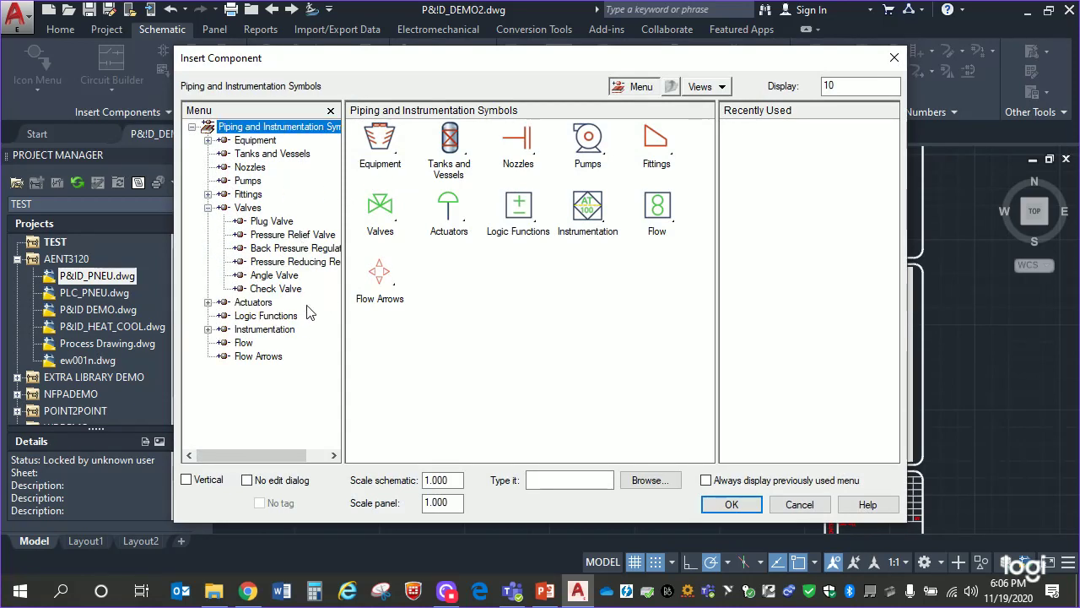
left_click(250, 209)
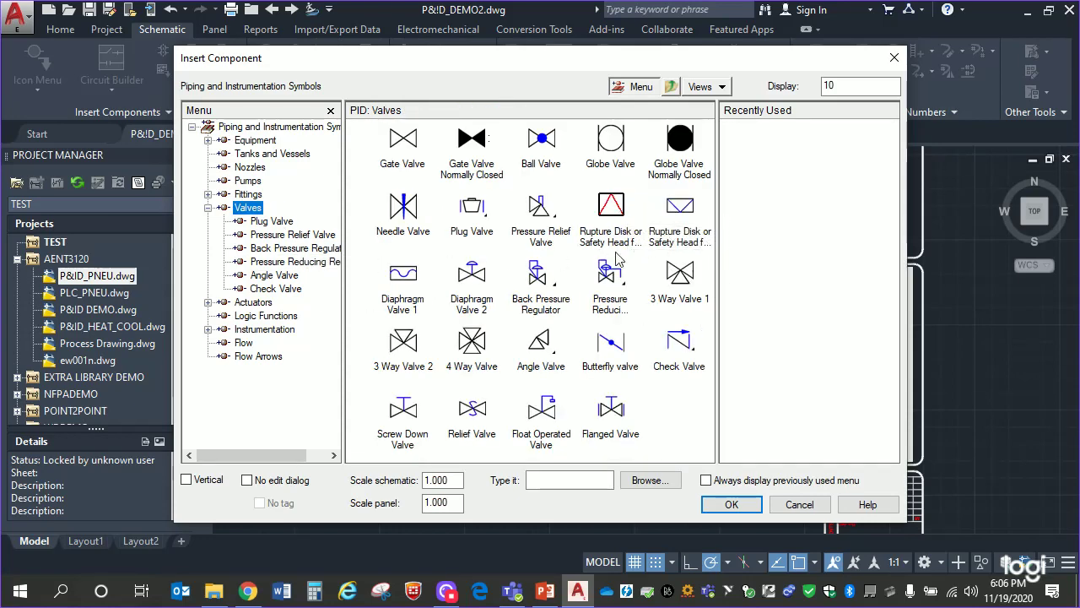
left_click(207, 207)
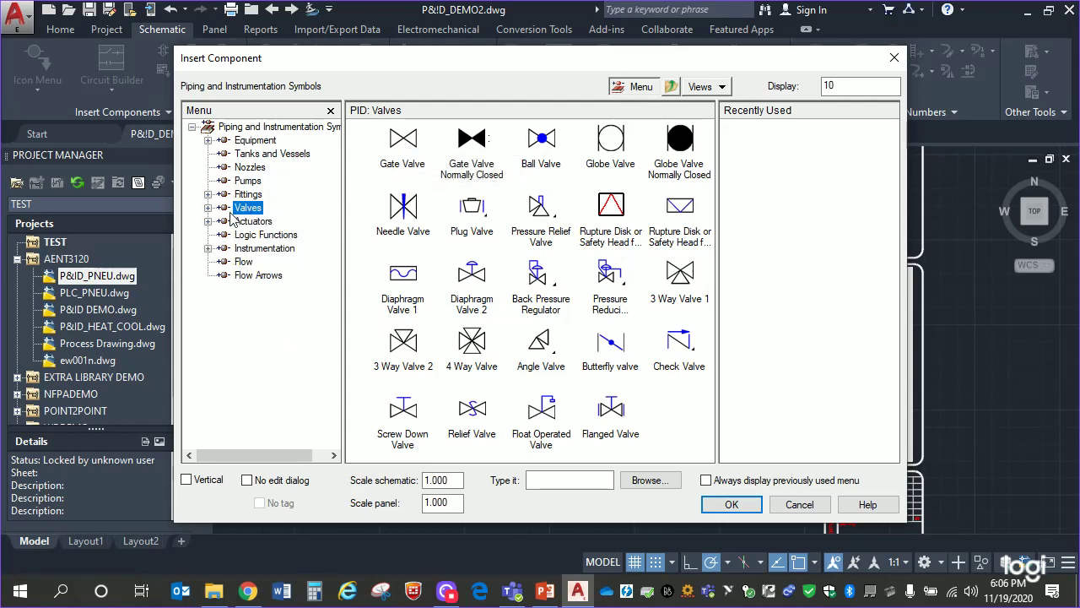
left_click(208, 208)
left_click(270, 221)
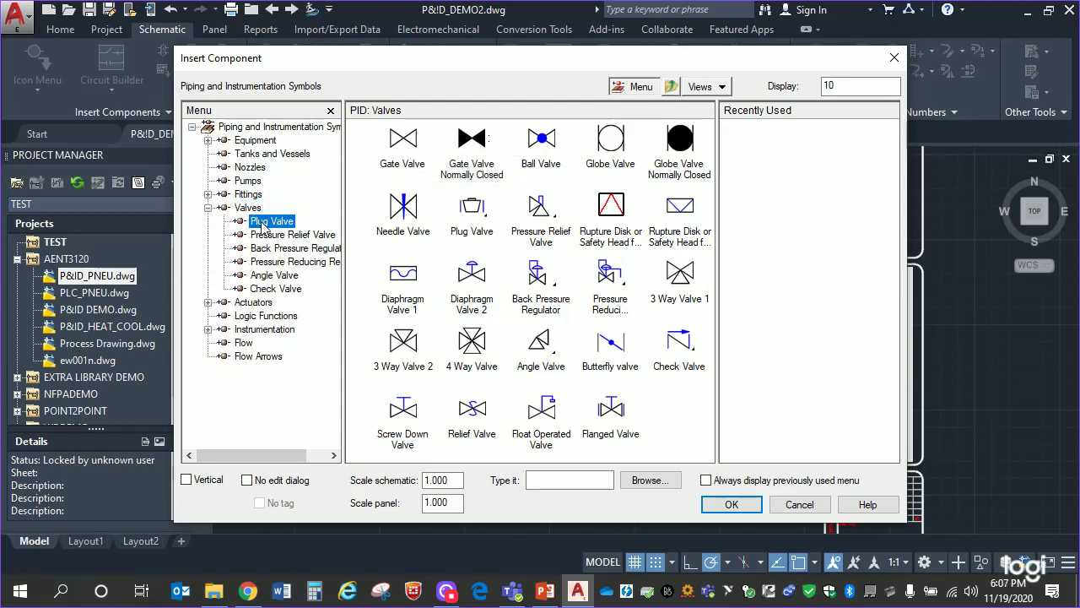
left_click(287, 289)
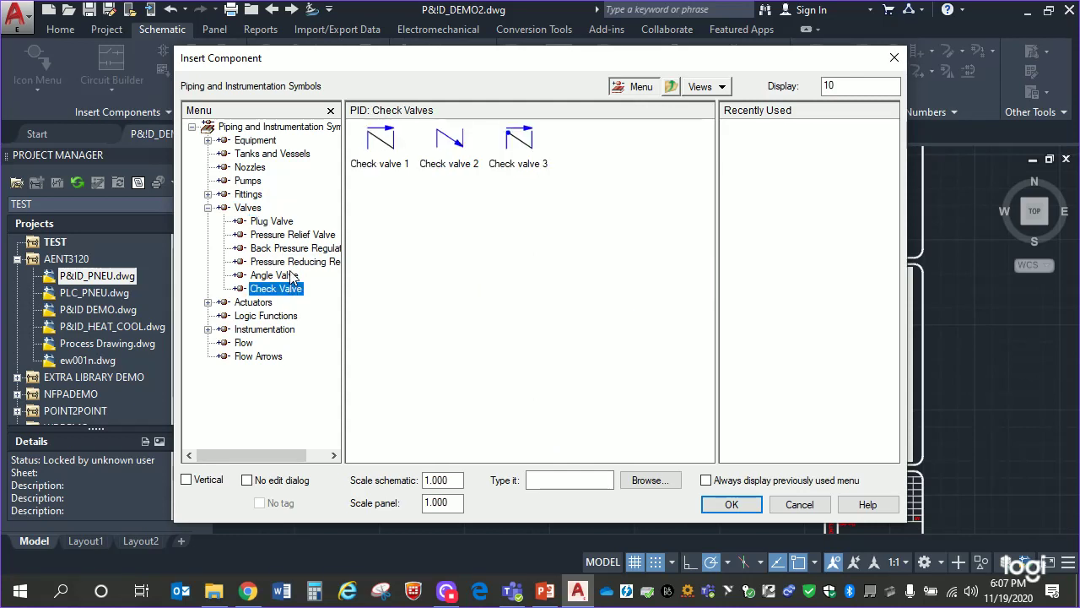
left_click(272, 221)
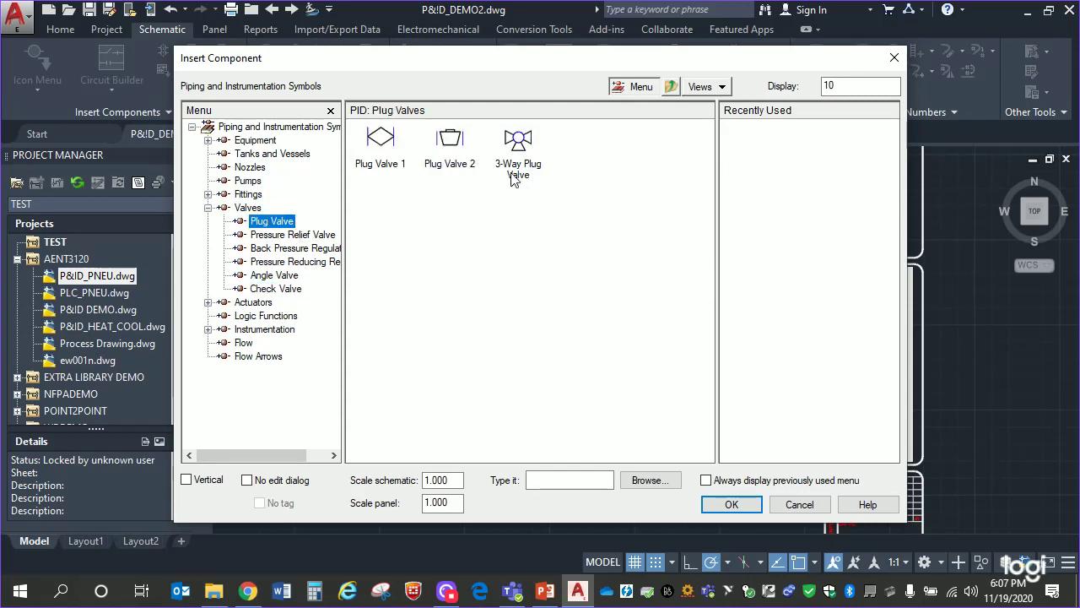
left_click(295, 234)
left_click(302, 248)
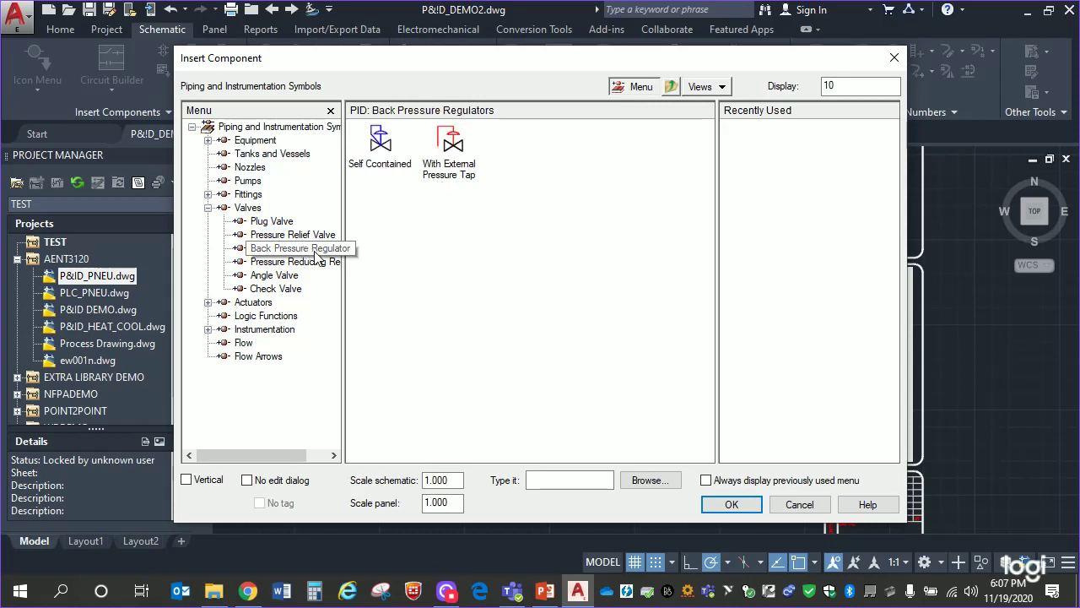
left_click(312, 263)
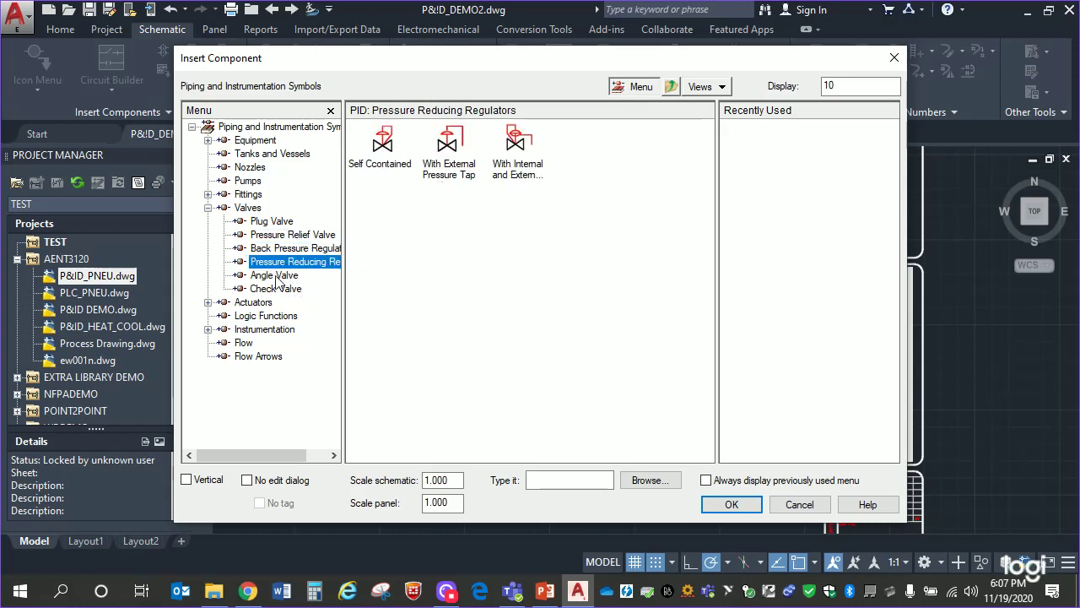
left_click(275, 276)
left_click(289, 290)
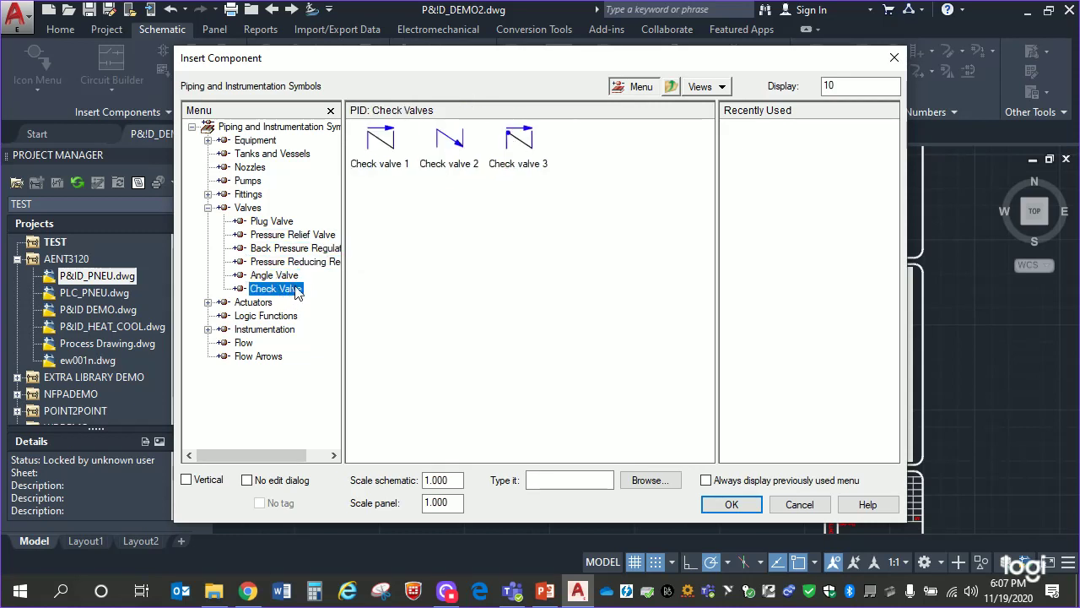
- Insert a 3 Way Valve 1 symbol in line with the HOT 140-150C wire, beyond its free end, with the default component data
left_click(248, 206)
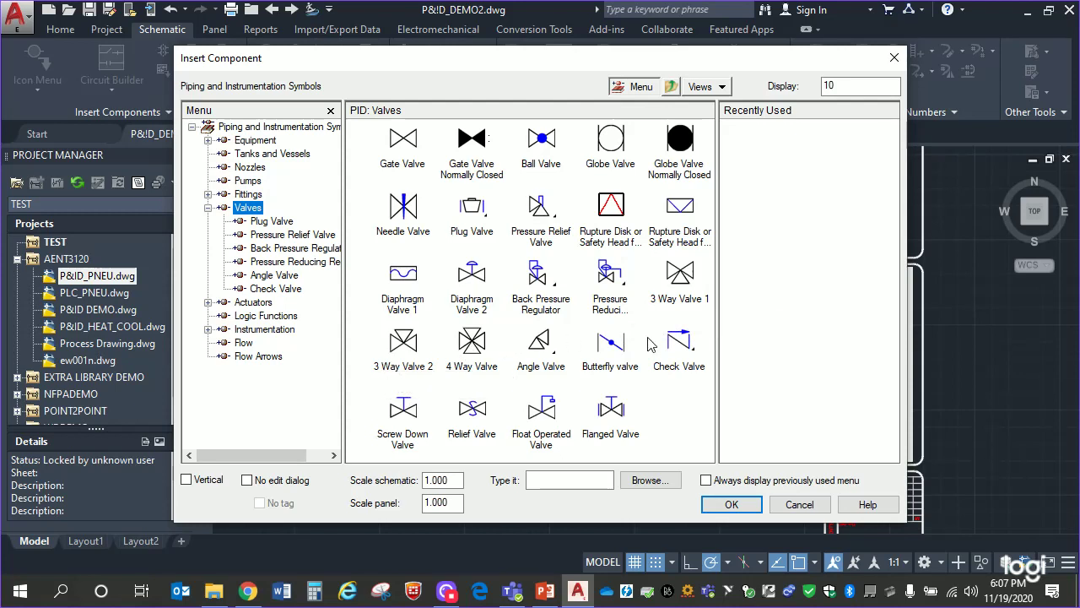
left_click(690, 289)
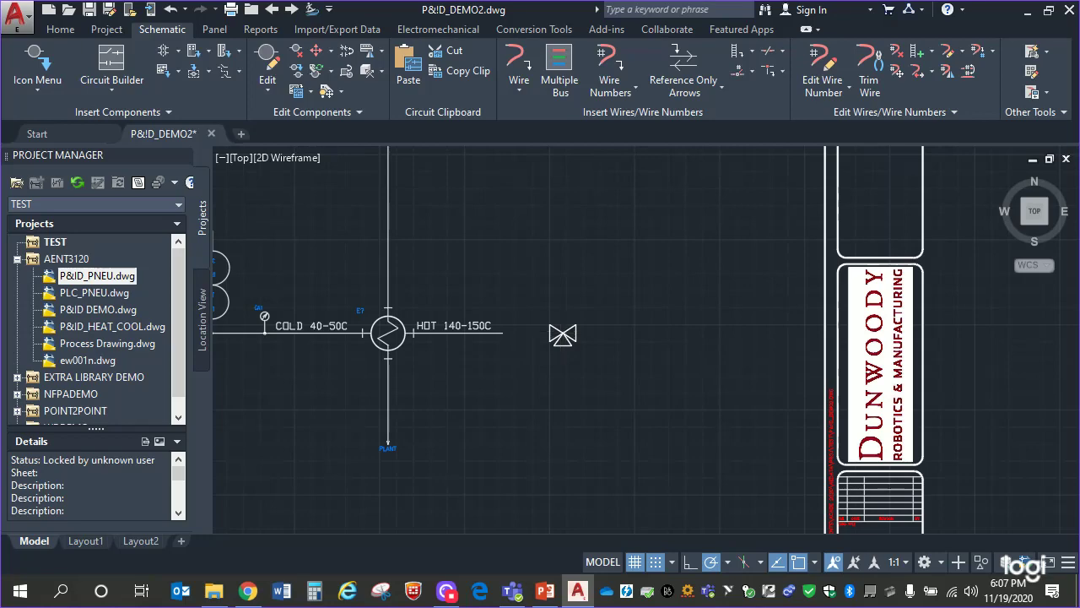
left_click(563, 334)
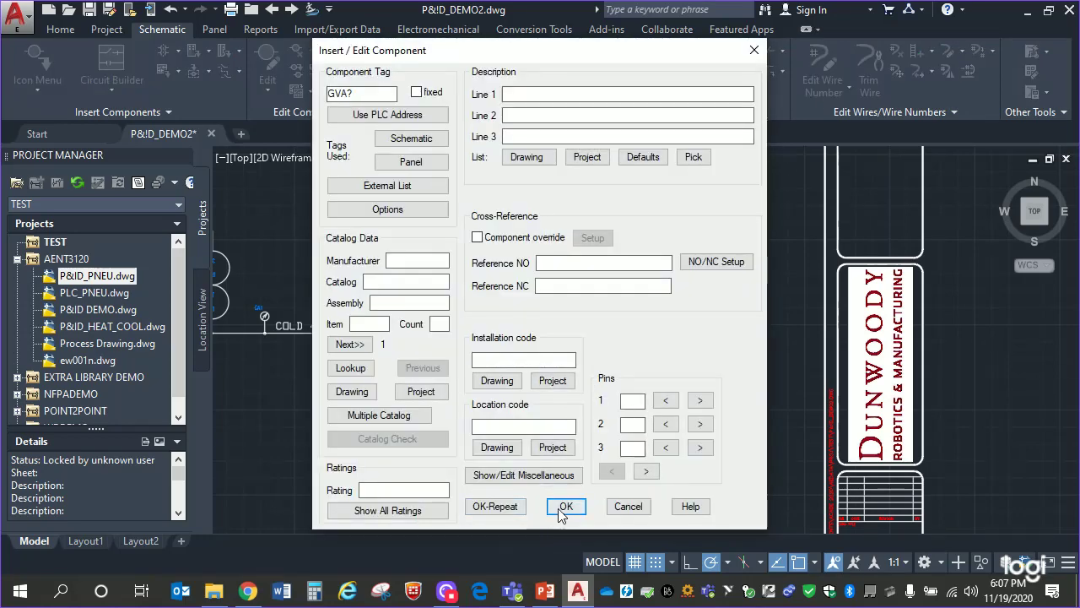
left_click(562, 507)
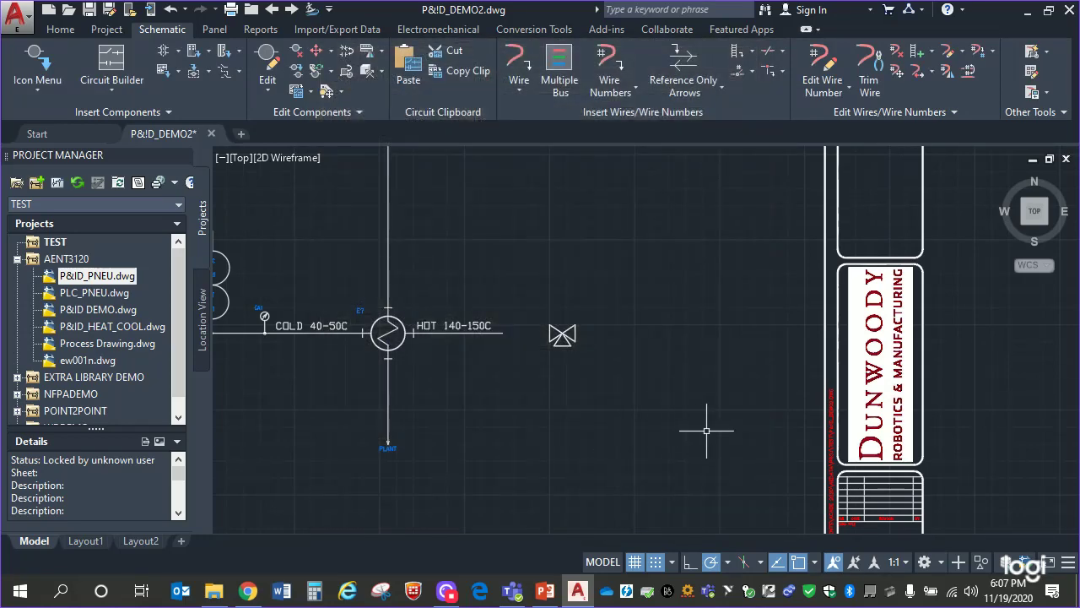
- Try to turn the three-way valve's third port around with Reverse/Flip Component, using the Reverse option
right_click(559, 335)
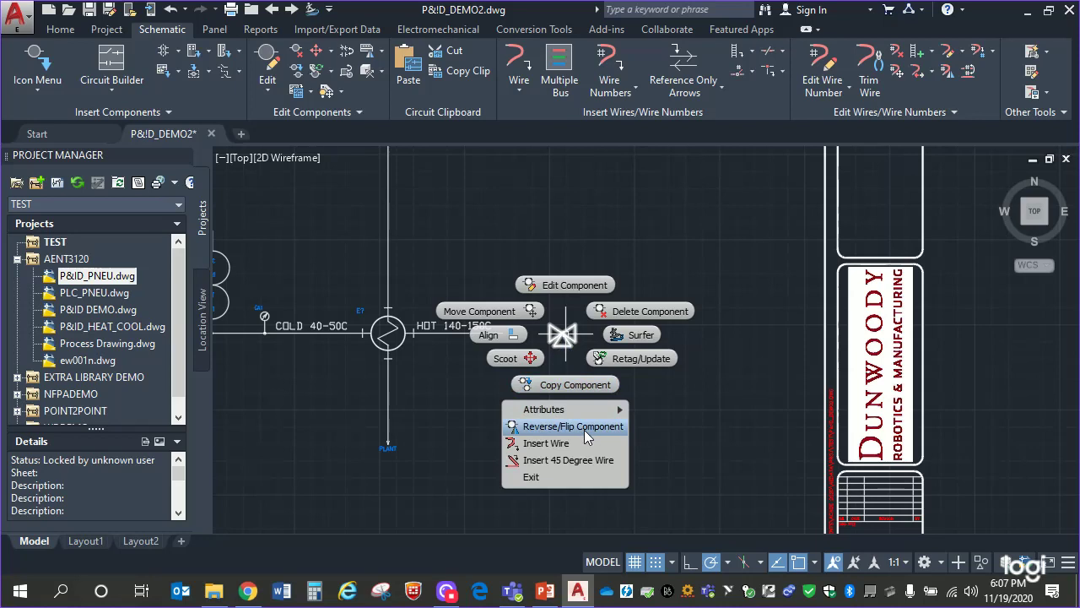
left_click(493, 409)
right_click(563, 334)
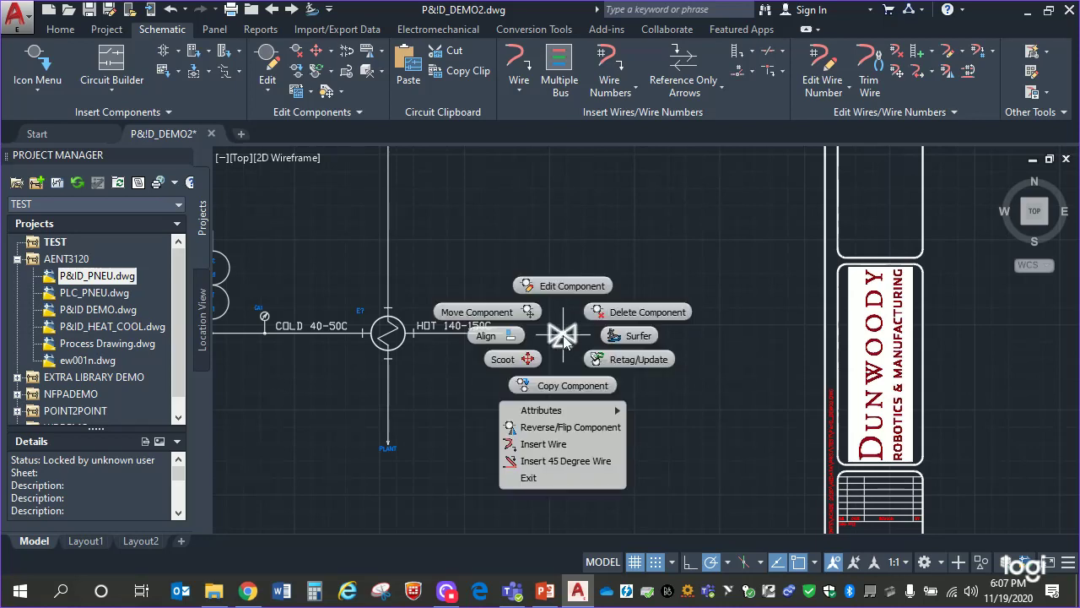
left_click(583, 426)
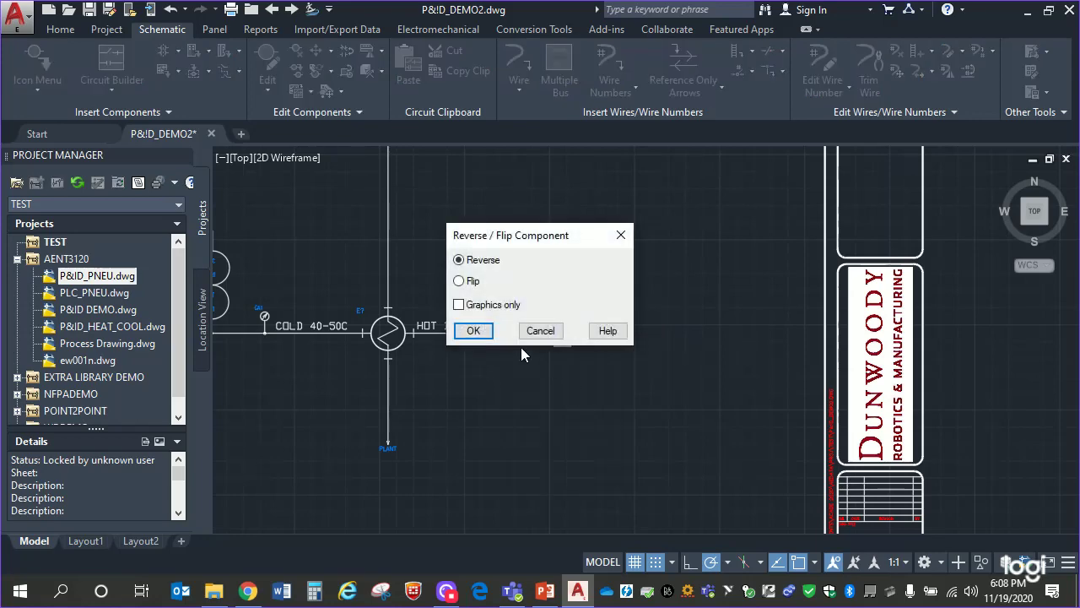
left_click(473, 330)
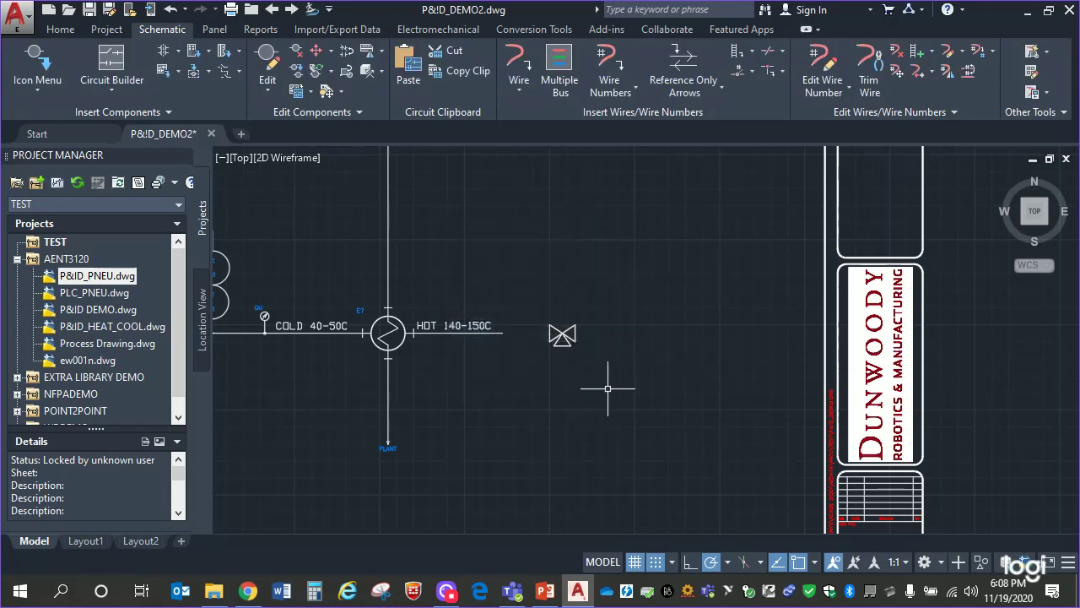
- Delete the three-way valve beyond the free end of the exchanger's hot wire
right_click(563, 335)
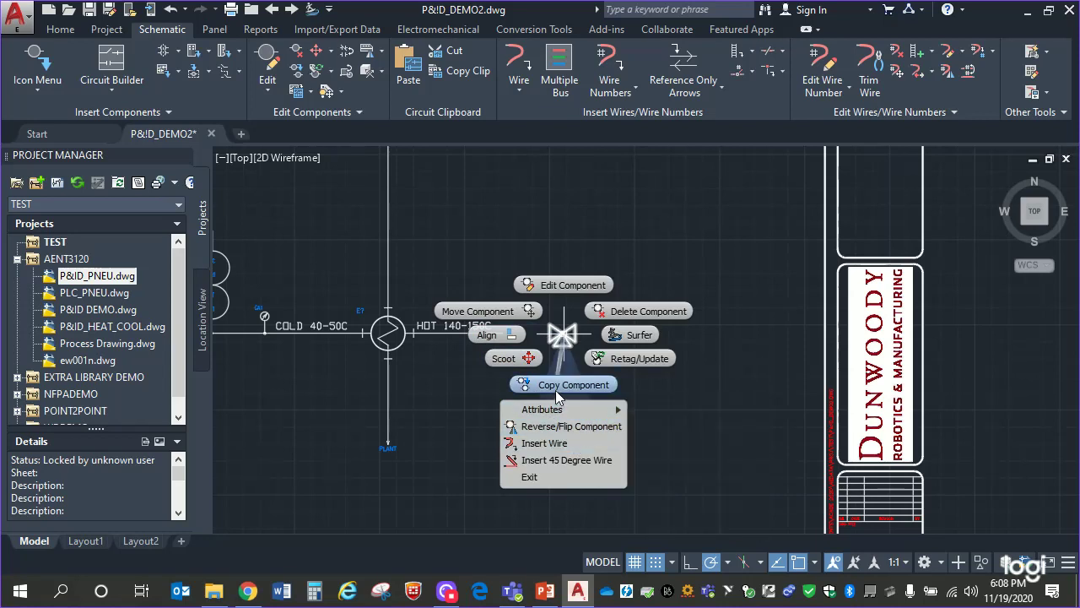
left_click(577, 323)
left_click(562, 334)
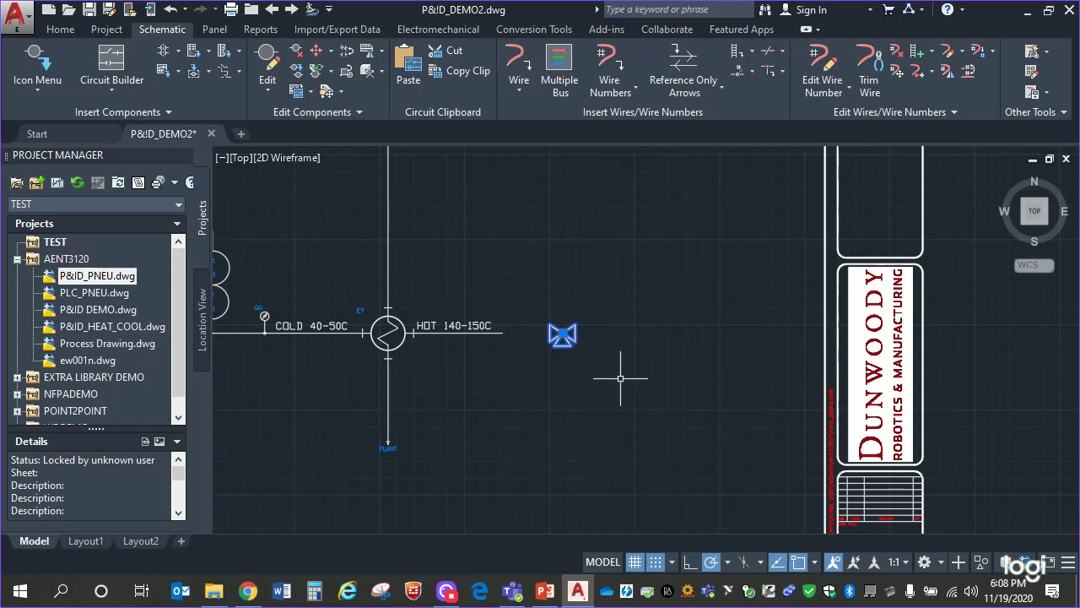
key("Delete")
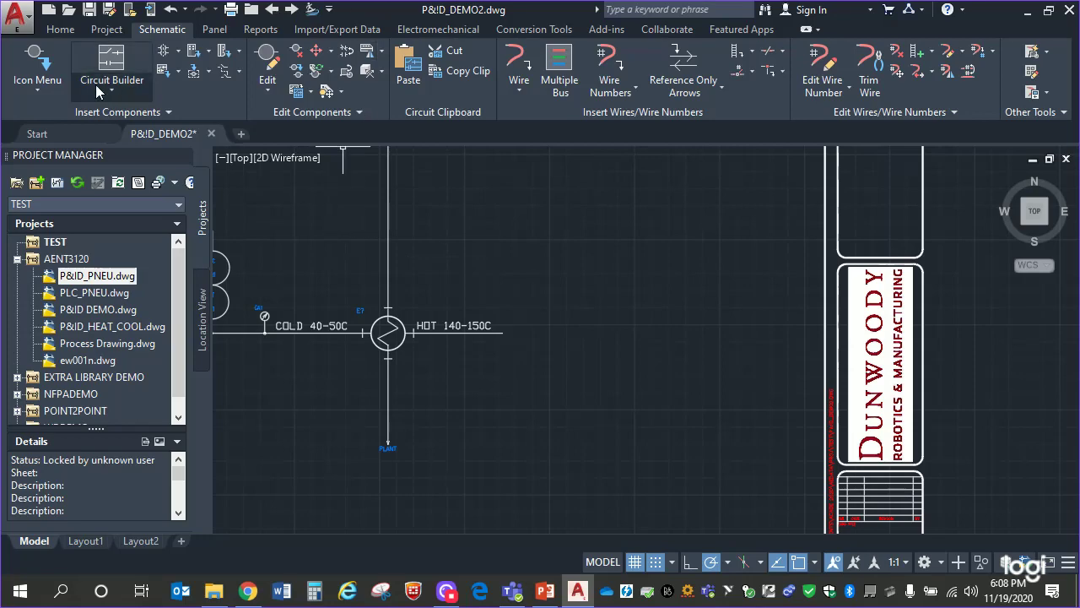
- Insert a 3 Way Valve 2 symbol in line with the HOT 140-150C wire, beyond its free end
left_click(166, 113)
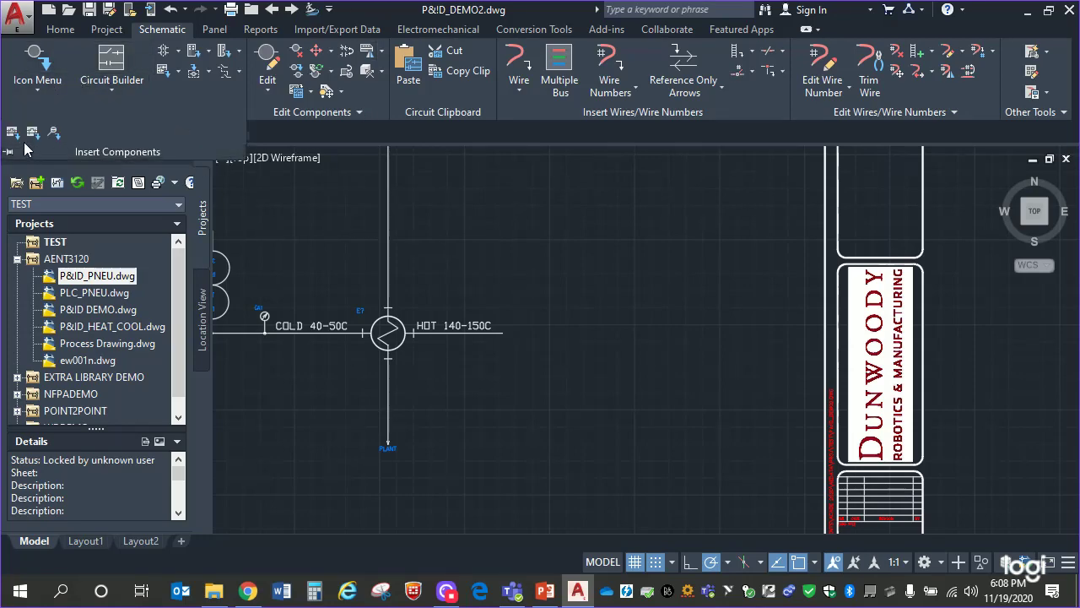
left_click(56, 133)
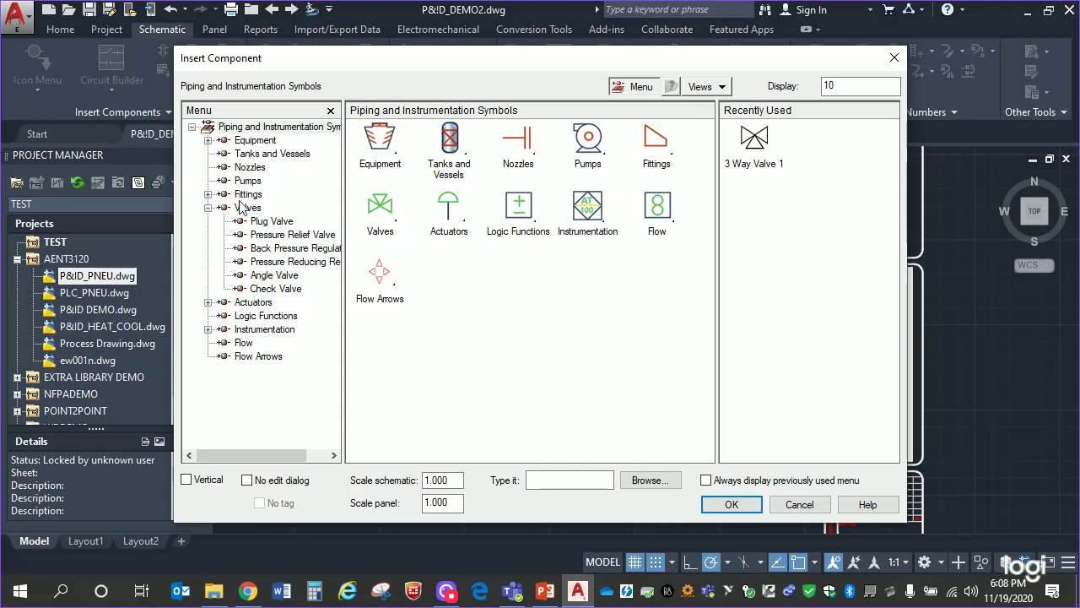
left_click(246, 208)
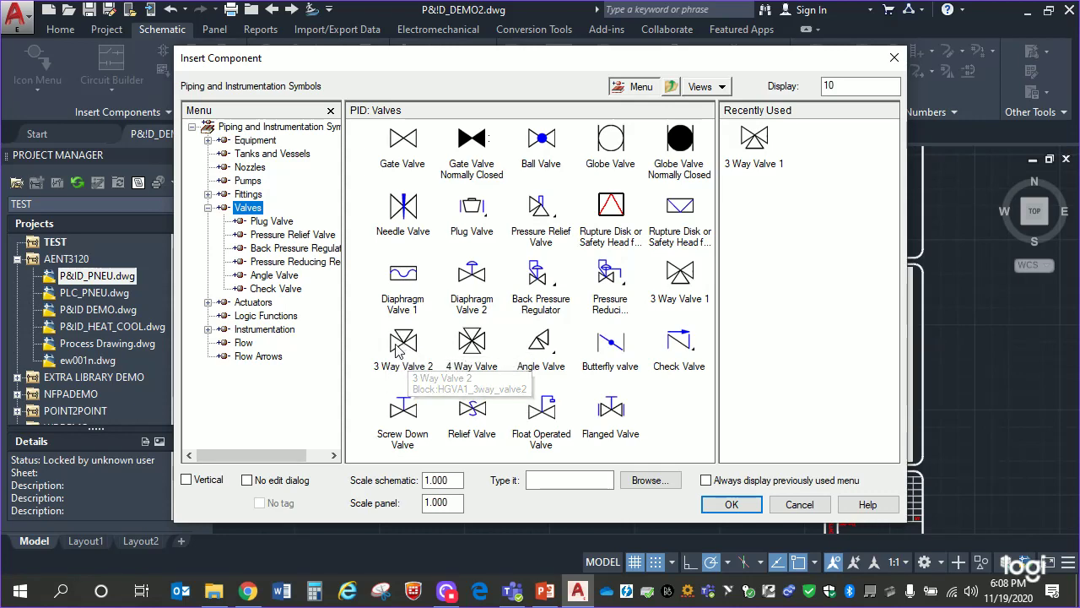
left_click(405, 366)
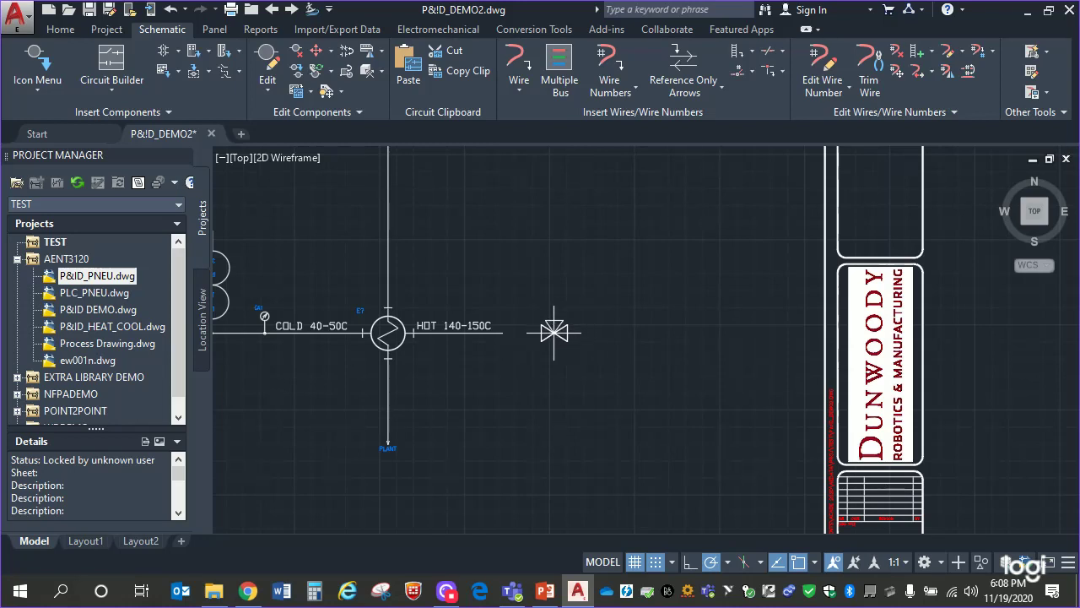
- Place the three-way valve in line with the hot outlet wire and assign it the component tag GVA1
left_click(554, 331)
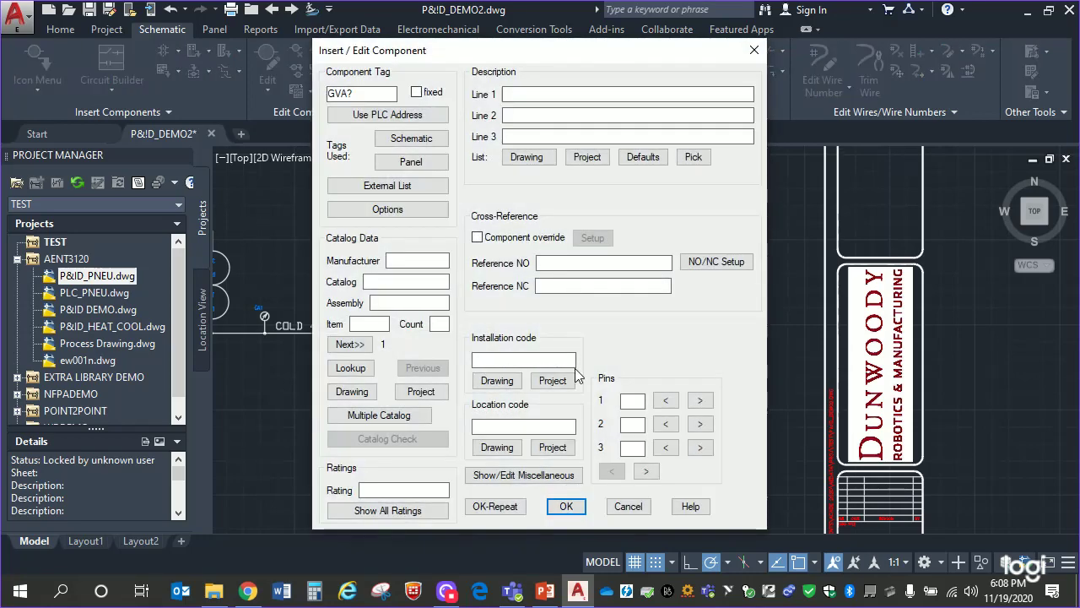
left_click(388, 93)
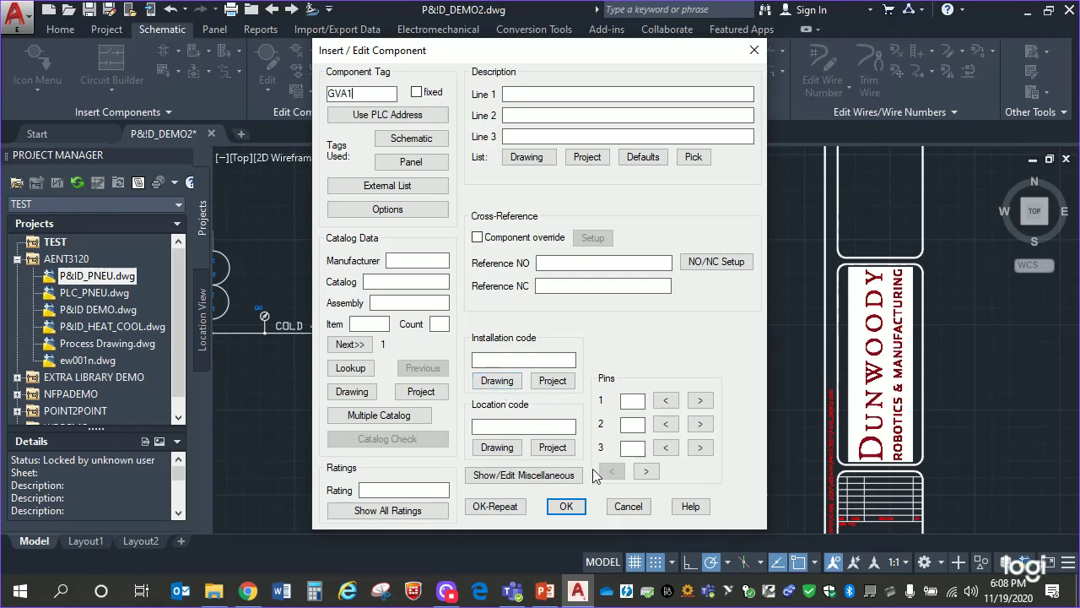
left_click(566, 505)
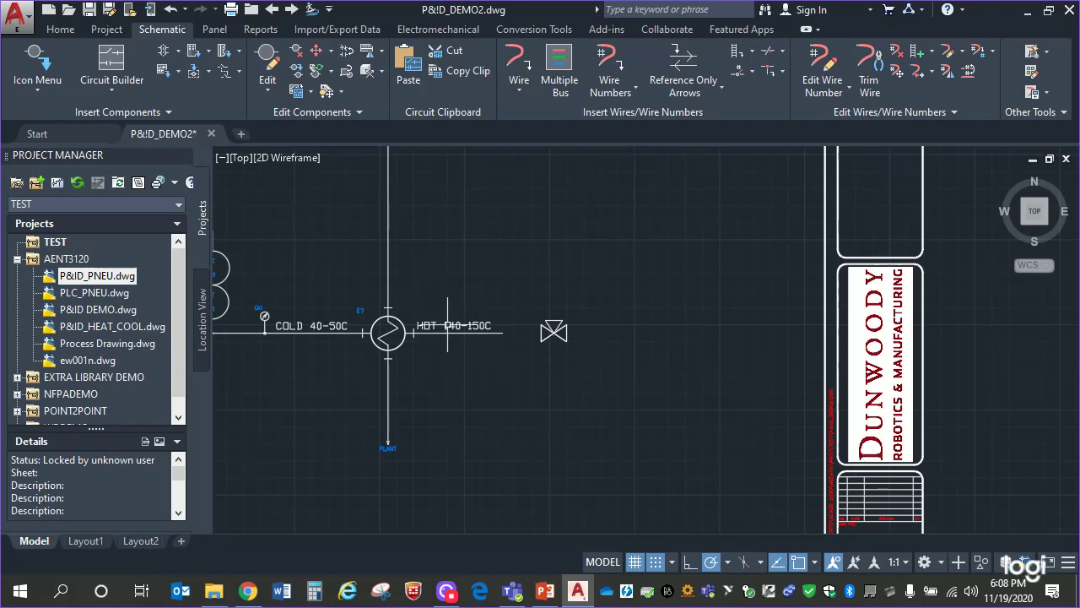
- Replace the short HOT 140-150C wire with a new one running from the heat exchanger outlet to the three-way valve's inlet
left_click(453, 297)
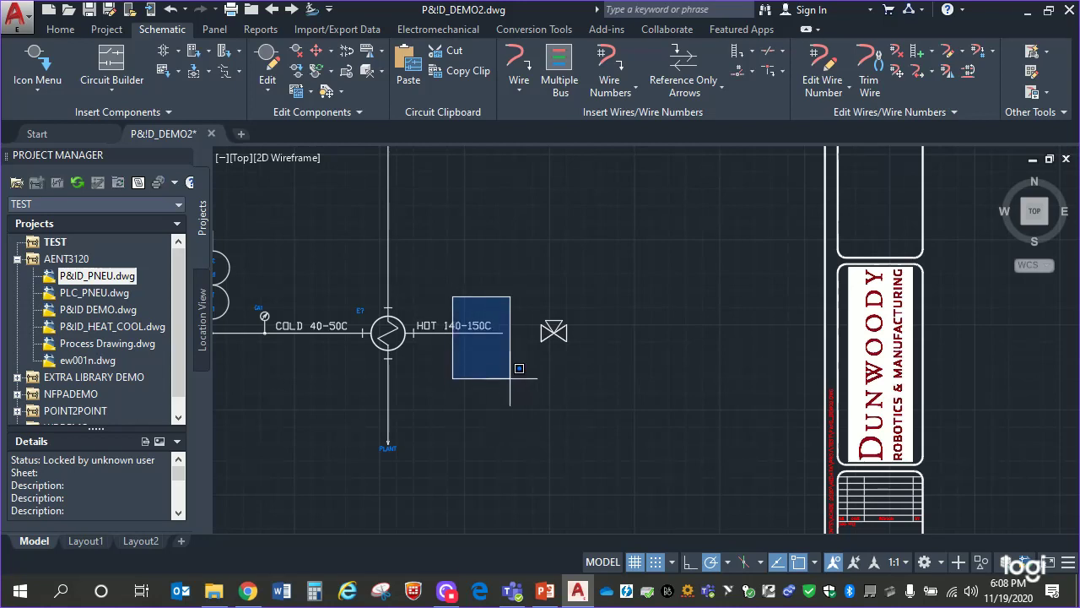
left_click(510, 378)
scroll(506, 358, "up", 4)
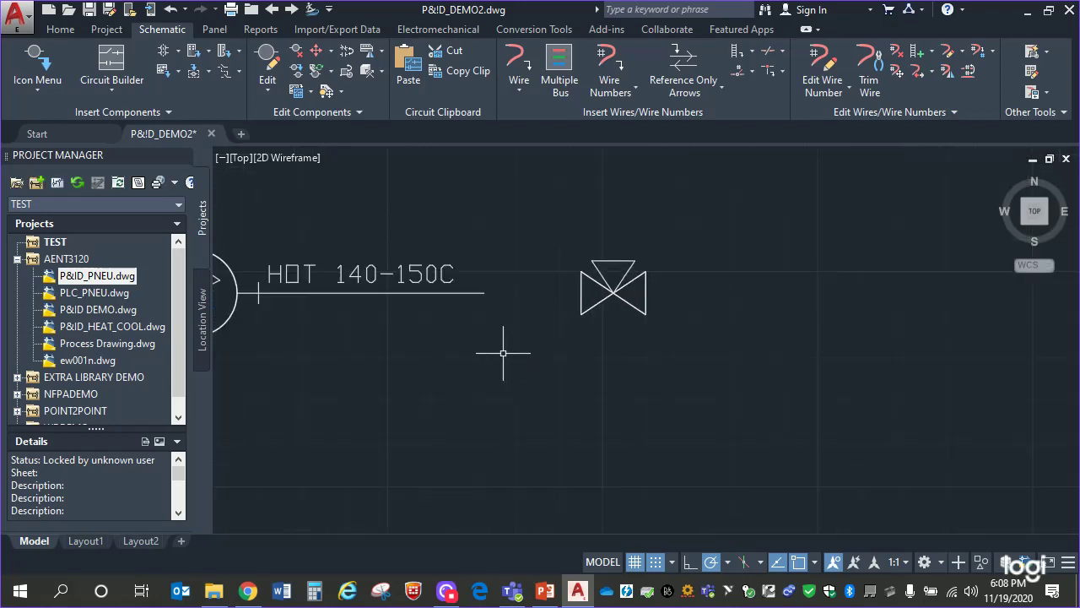
left_click(498, 353)
left_click(469, 285)
key("Delete")
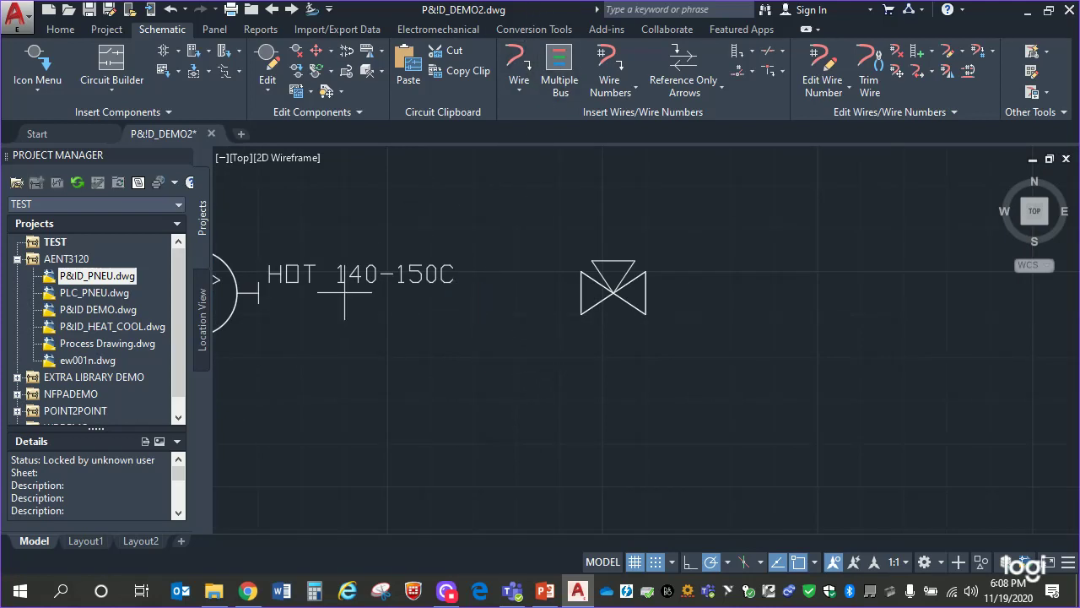
left_click(259, 292)
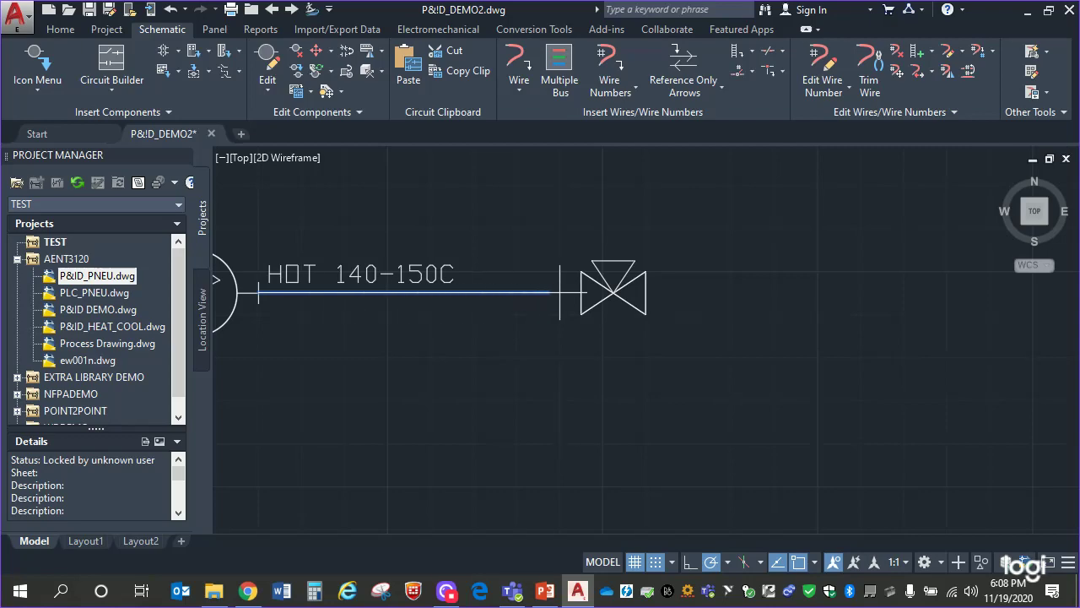
left_click(580, 292)
- Review the process layout from the supply headers and tanks through the pump and heat exchanger to the three-way valve
scroll(656, 458, "down", 3)
mouse_move(656, 465)
middle_mouse_down()
mouse_move(778, 322)
mouse_move(777, 358)
mouse_move(955, 443)
mouse_move(924, 370)
mouse_move(879, 377)
middle_mouse_up()
scroll(778, 361, "up", 2)
scroll(792, 385, "down", 2)
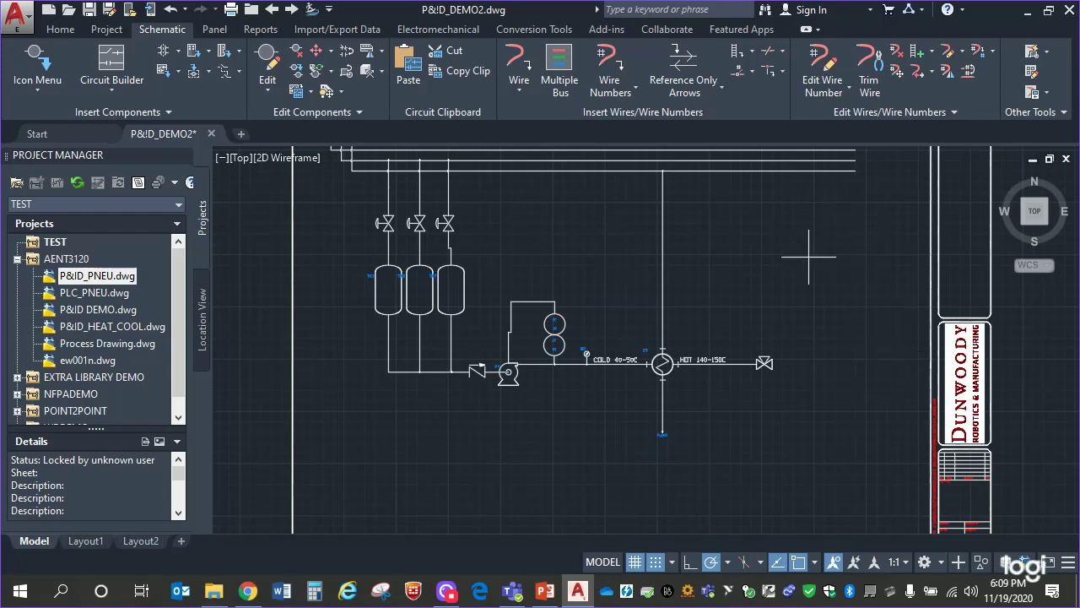
scroll(759, 304, "up", 3)
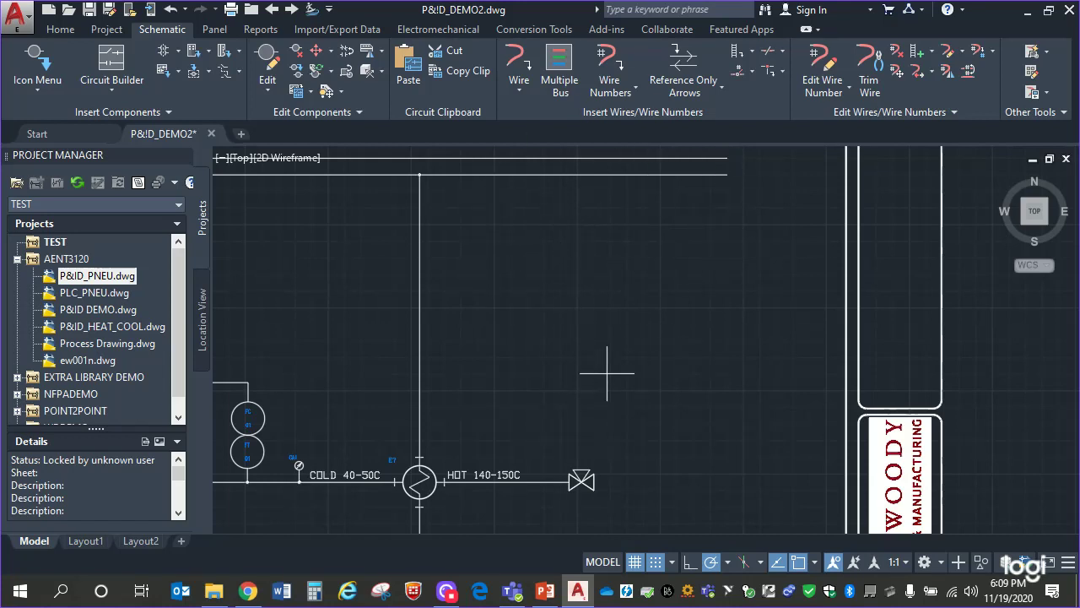
scroll(679, 372, "down", 2)
middle_click_drag(434, 304, 687, 323)
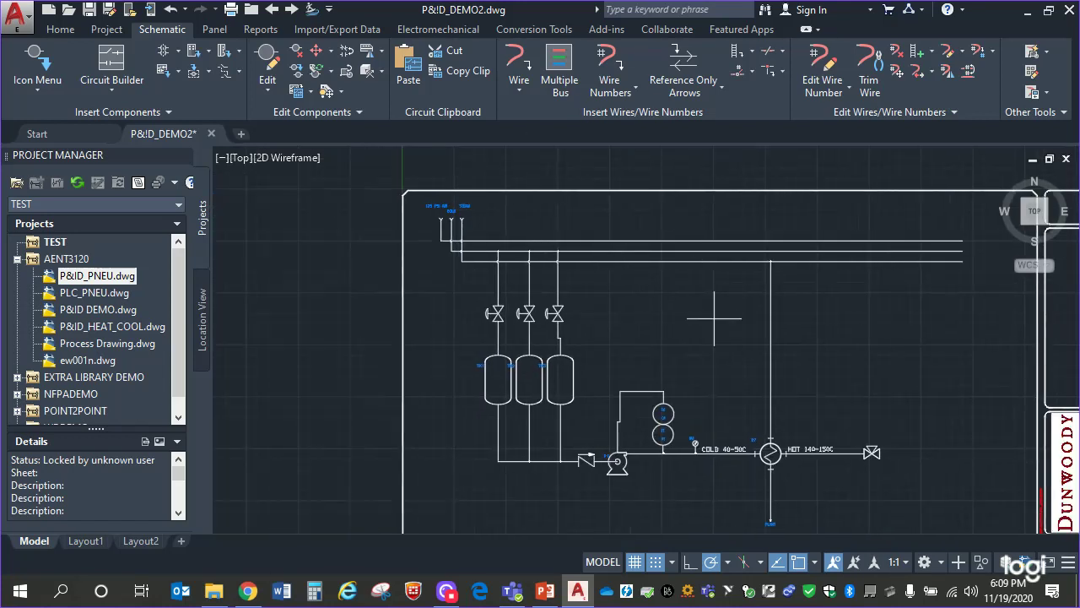
scroll(434, 258, "up", 4)
middle_click_drag(489, 297, 211, 224)
middle_click_drag(973, 312, 596, 241)
scroll(602, 306, "down", 3)
middle_click_drag(846, 357, 558, 341)
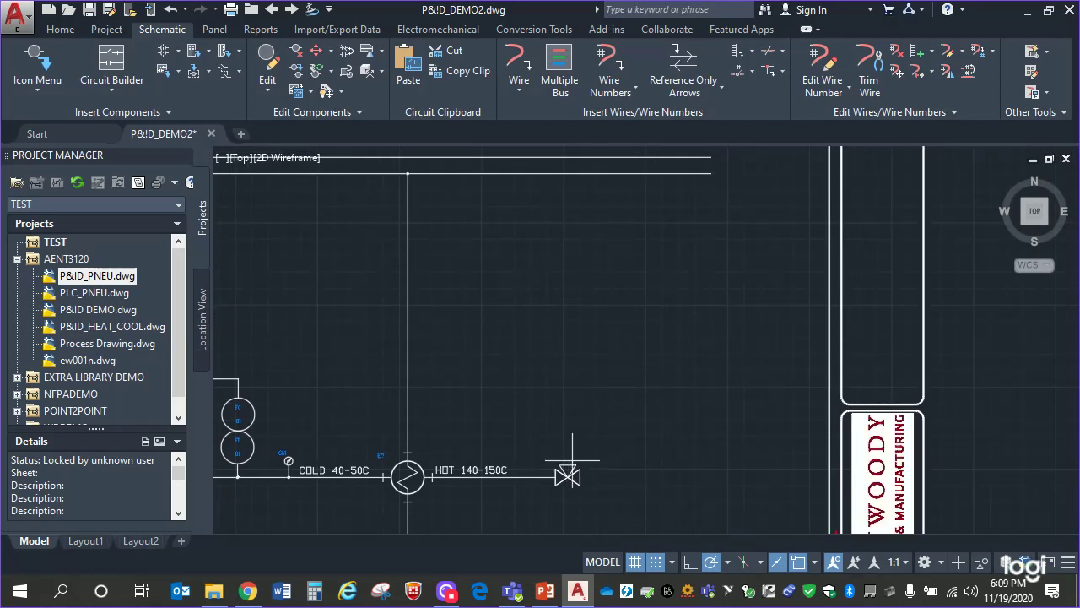
- Draw a vertical wire from the three-way valve's upper port to the middle supply header
left_click(519, 88)
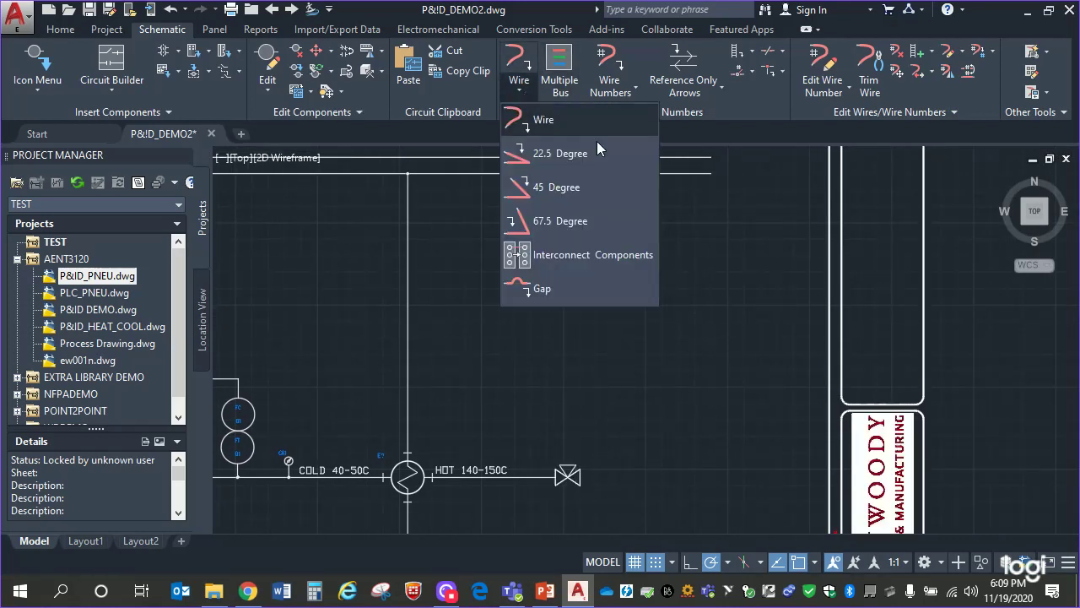
left_click(548, 127)
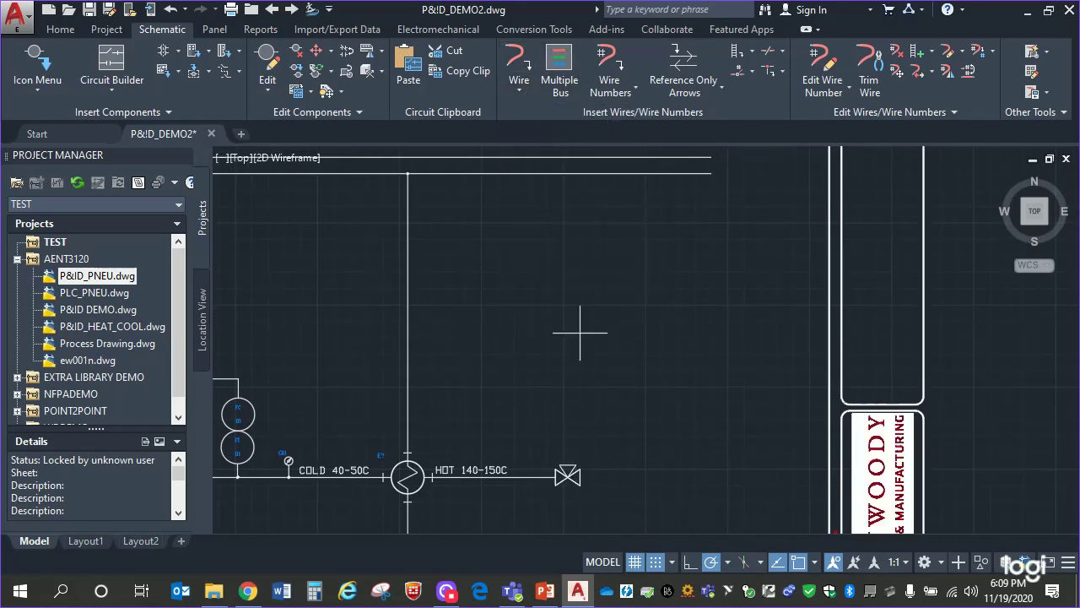
left_click(567, 471)
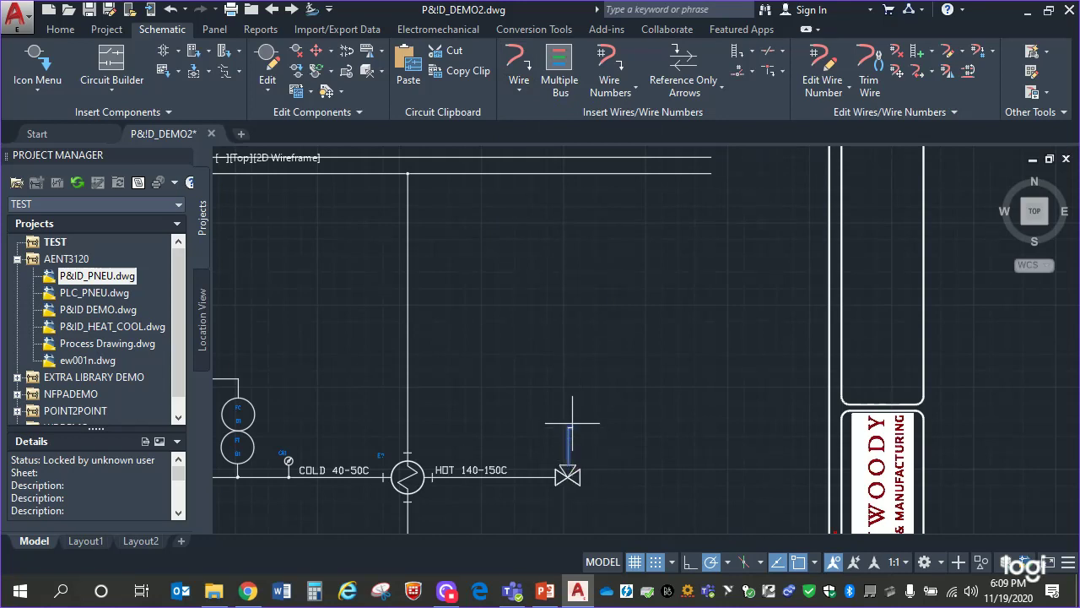
left_click(568, 157)
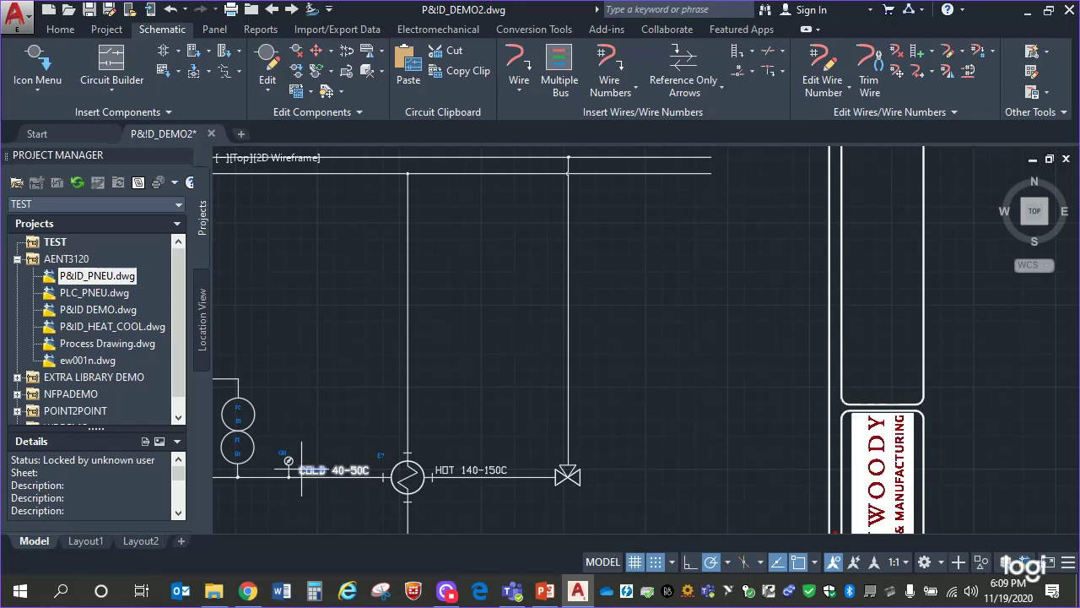
- Copy the COLD 40-50C label and paste it beside the vertical wire above the three-way valve
scroll(318, 452, "up", 5)
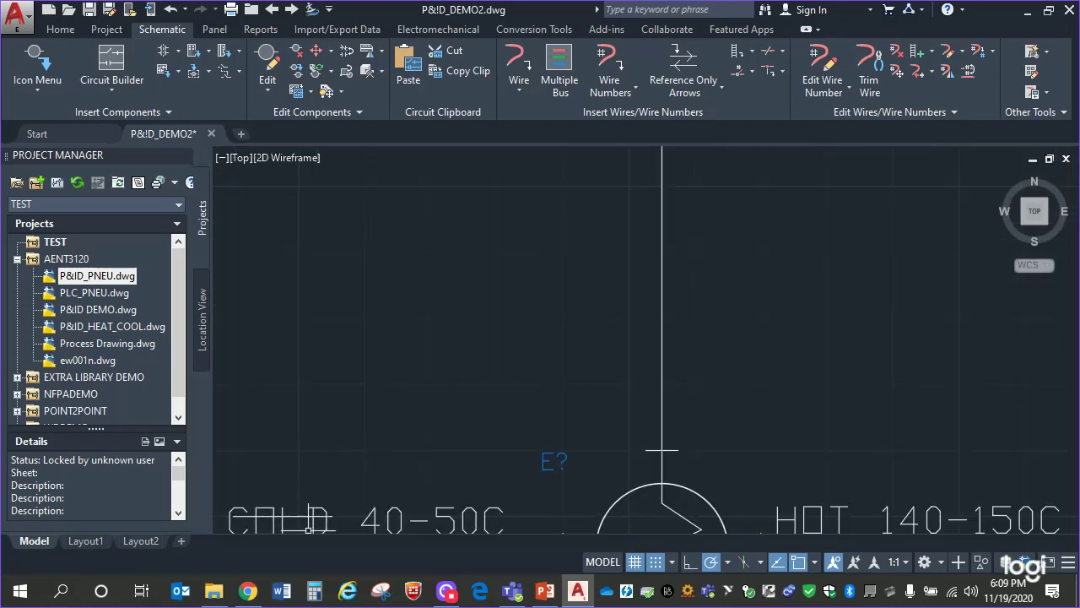
left_click(219, 464)
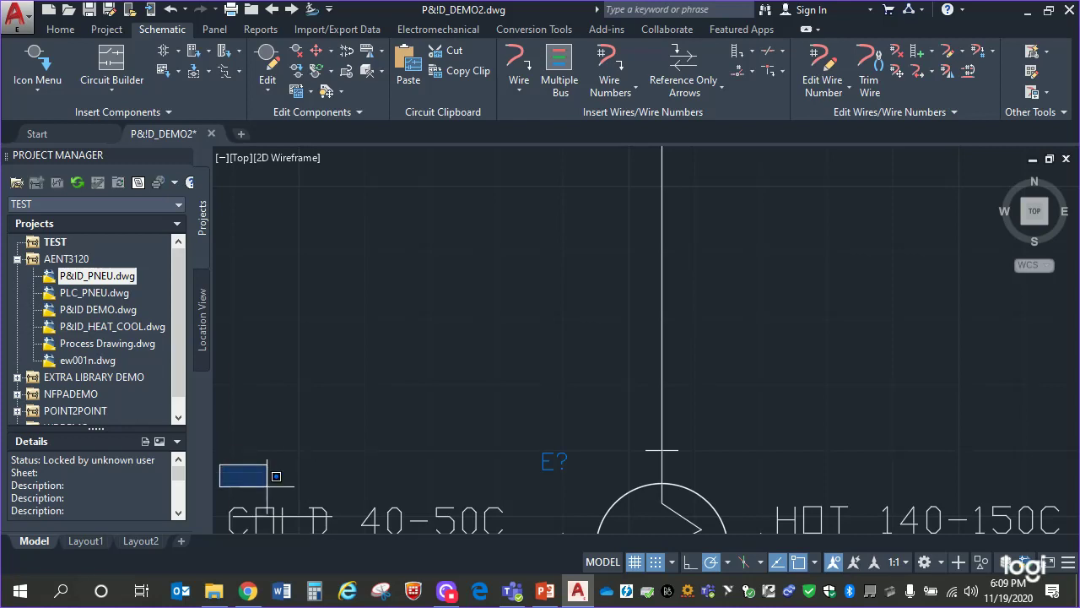
left_click(368, 520)
middle_click_drag(392, 431, 466, 205)
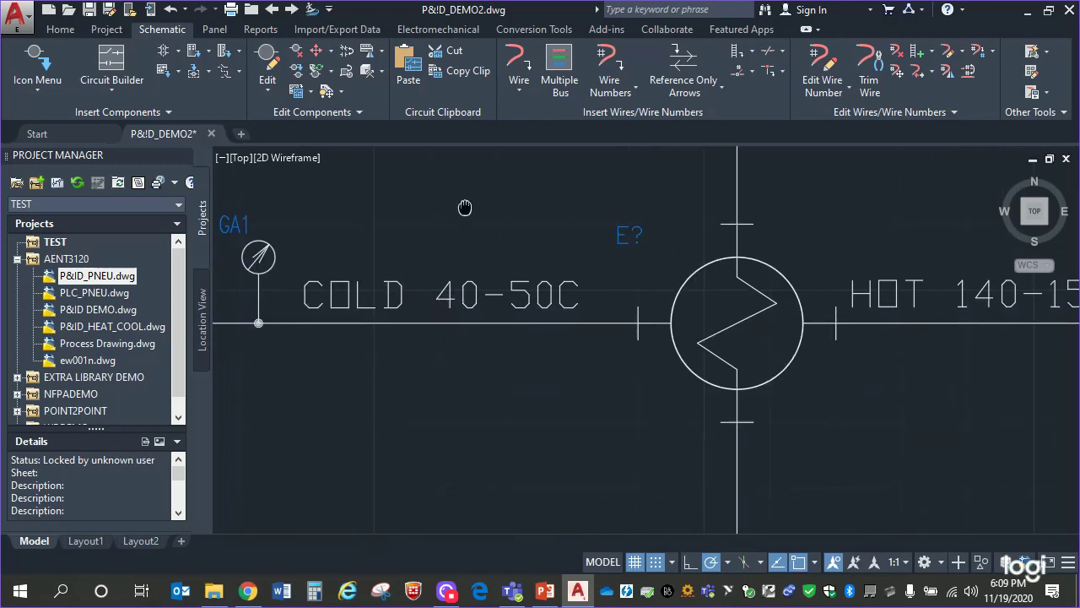
left_click(286, 257)
left_click(581, 362)
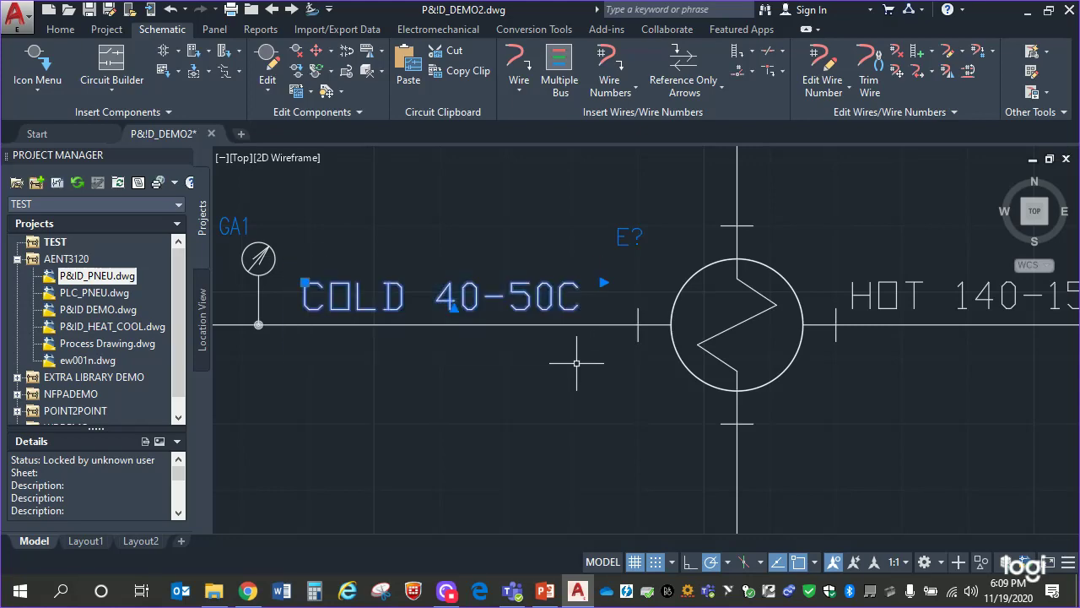
scroll(844, 337, "down", 5)
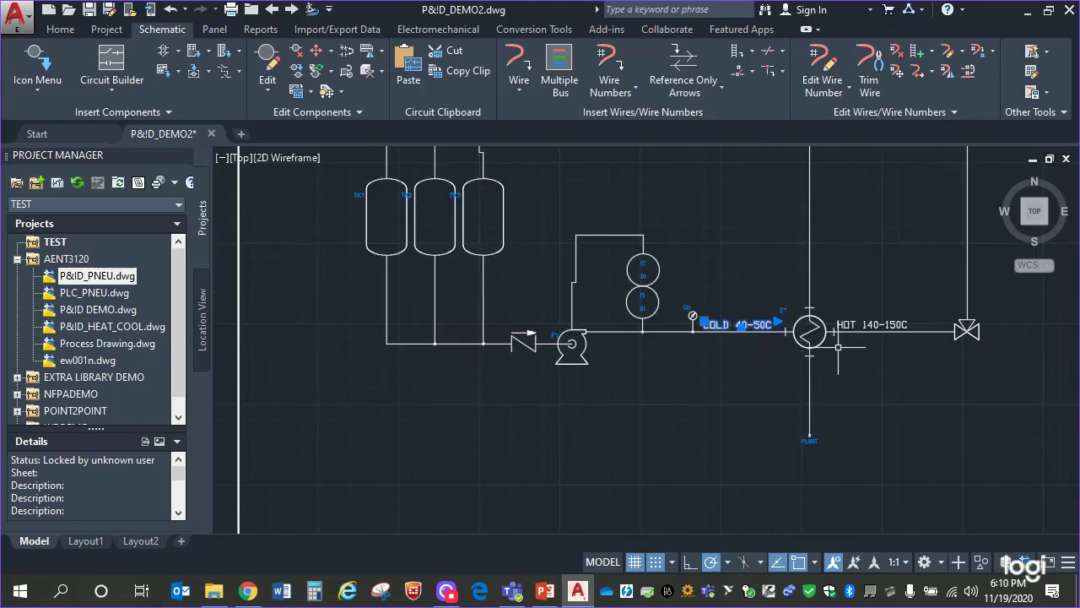
middle_click_drag(650, 387, 381, 425)
key("ctrl+v")
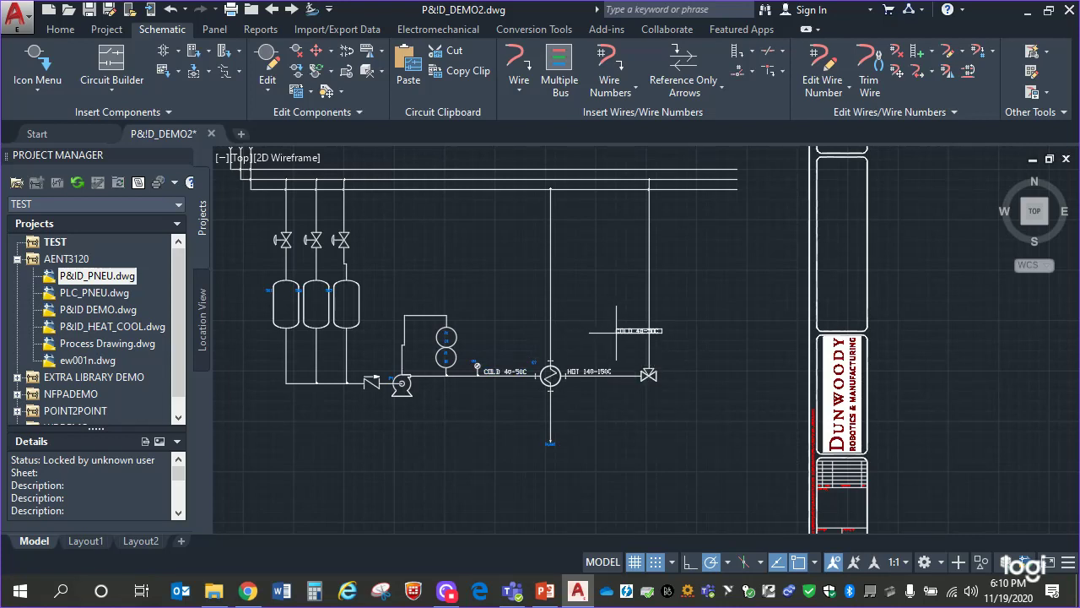
left_click(601, 323)
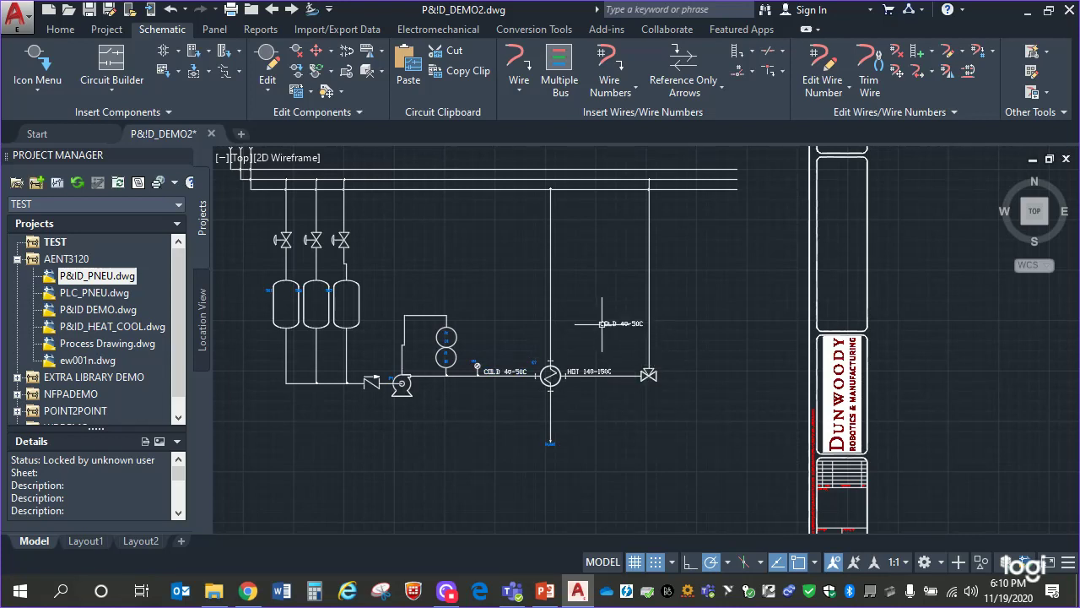
- Draw a horizontal outlet wire from the three-way valve's free port toward the title block
scroll(625, 498, "up", 5)
middle_click_drag(690, 443, 593, 563)
middle_click_drag(758, 349, 700, 432)
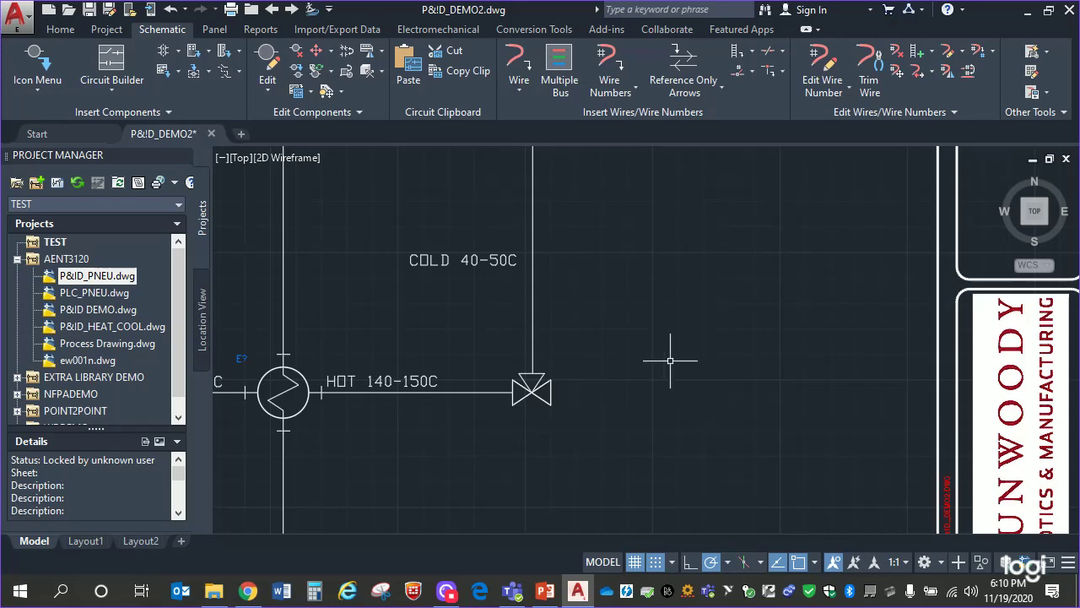
scroll(699, 436, "down", 4)
mouse_move(699, 436)
middle_mouse_down()
mouse_move(509, 154)
mouse_move(638, 295)
middle_mouse_up()
scroll(631, 289, "up", 1)
scroll(591, 279, "up", 2)
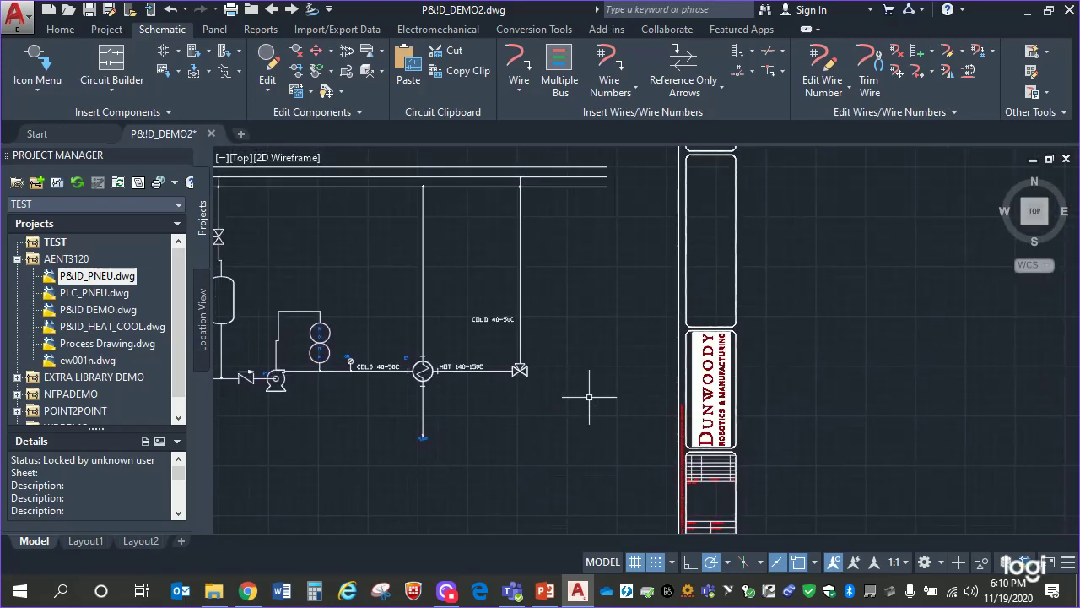
scroll(453, 213, "up", 1)
middle_click_drag(572, 308, 504, 180)
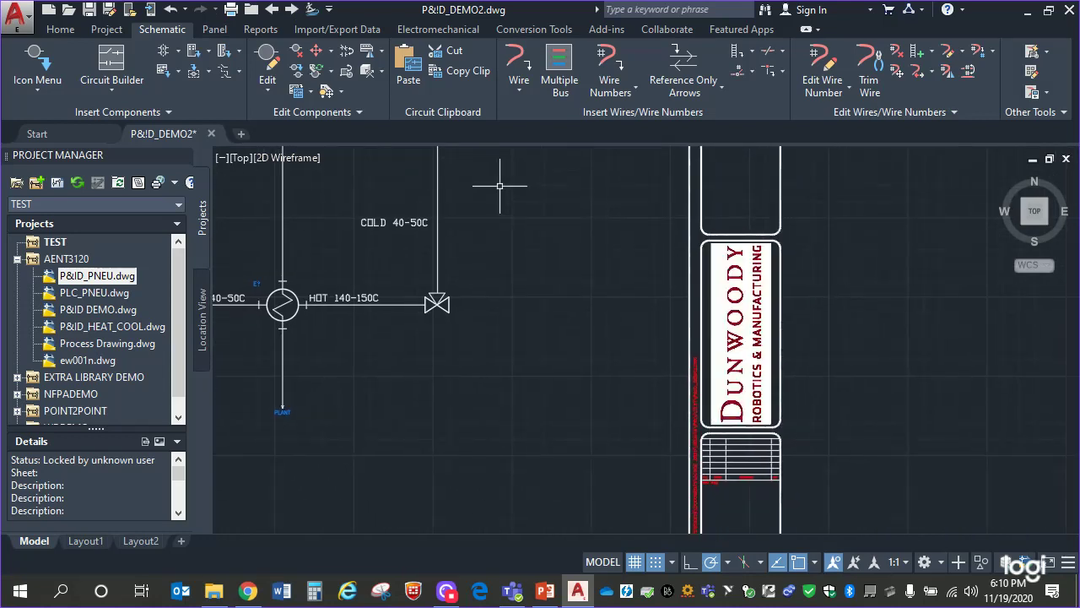
left_click(449, 304)
left_click(567, 304)
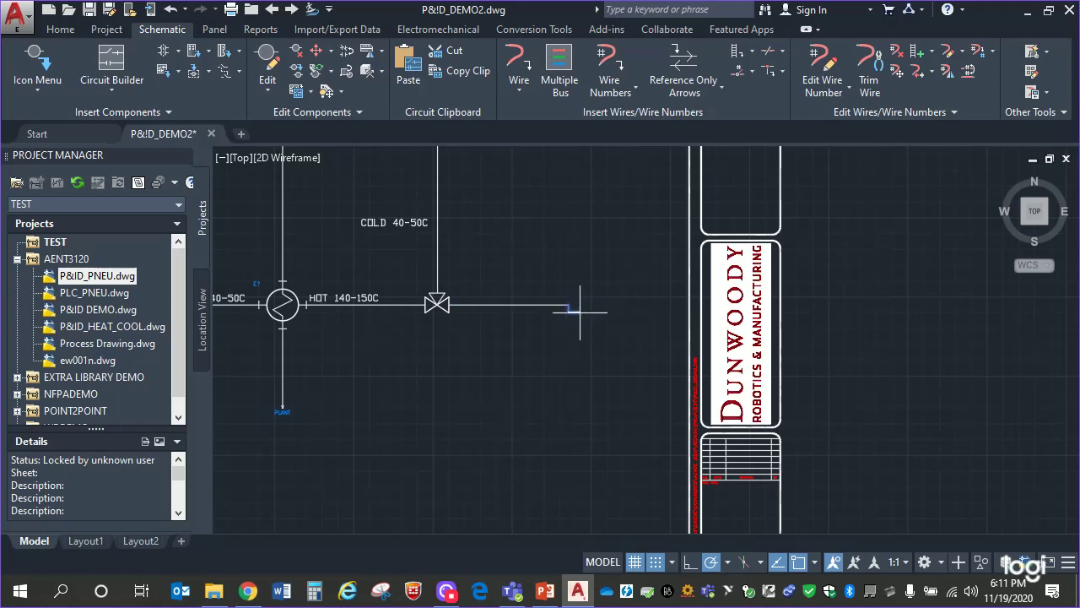
- Copy the COLD 40-50C label beside the vertical wire and paste the copy above the valve's outlet wire
mouse_move(454, 393)
middle_mouse_down()
mouse_move(588, 403)
mouse_move(577, 413)
middle_mouse_up()
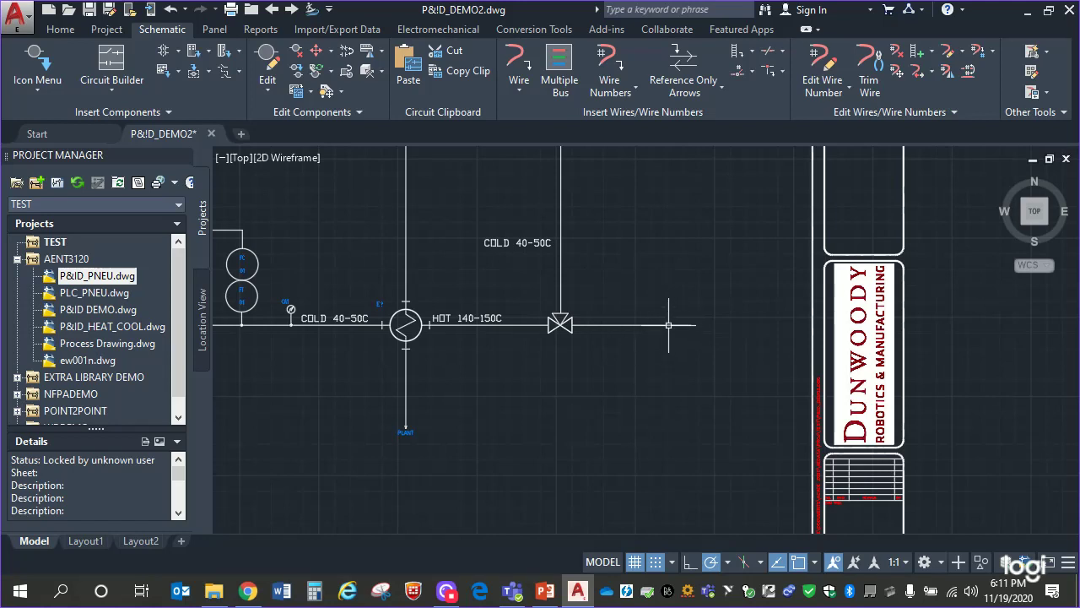
scroll(595, 276, "up", 2)
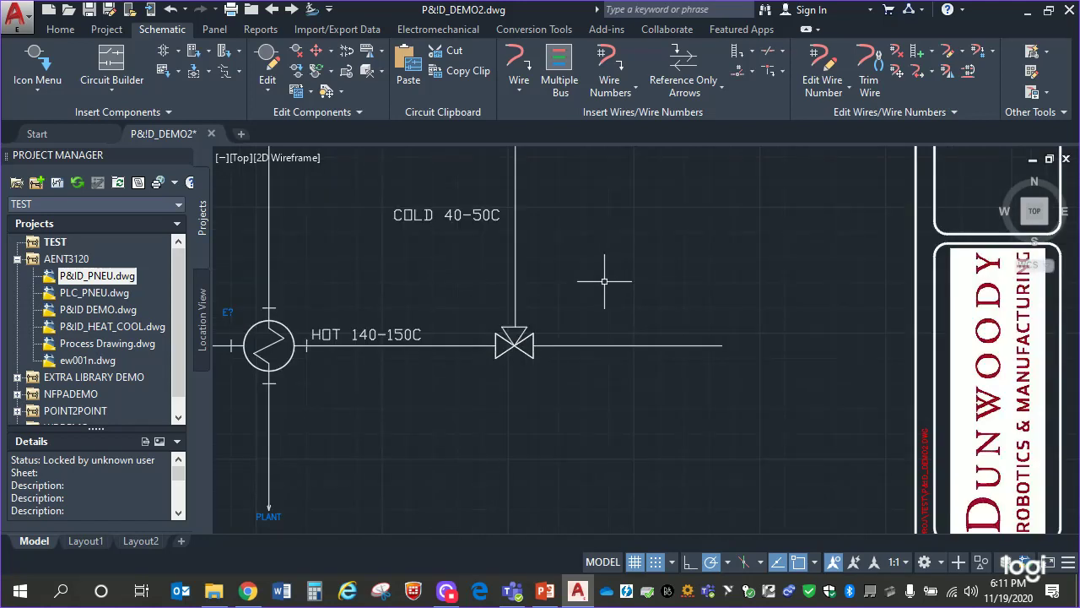
left_click(376, 187)
left_click(512, 245)
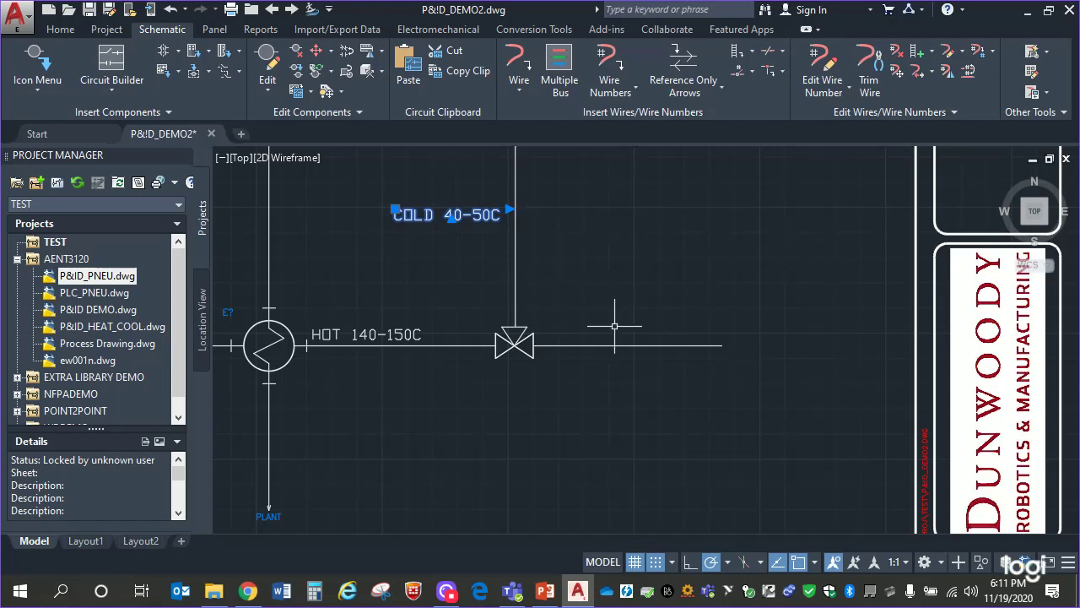
key("ctrl+c")
key("ctrl+v")
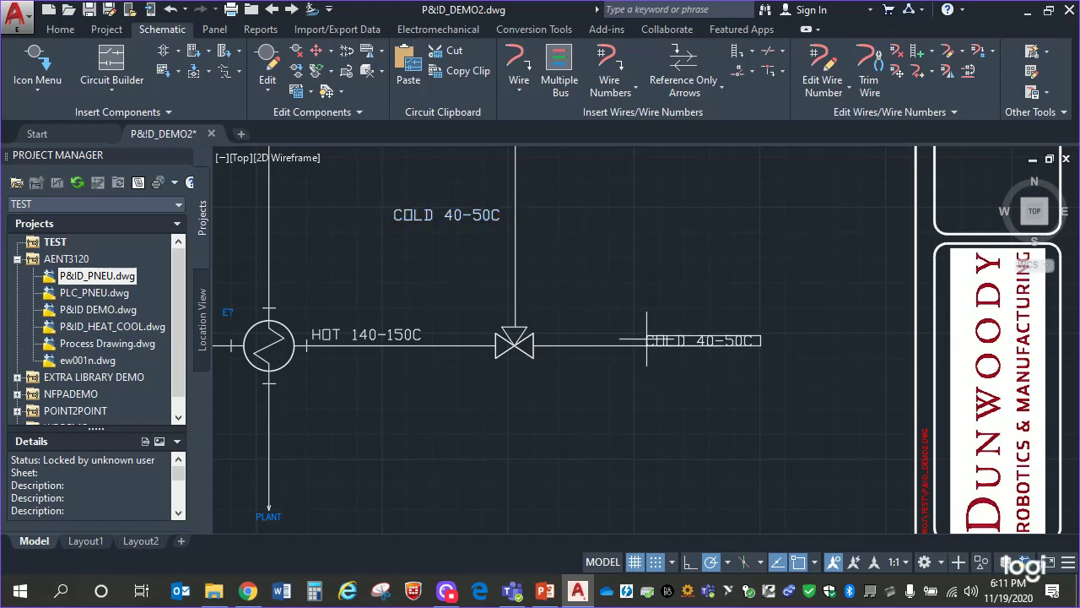
left_click(564, 340)
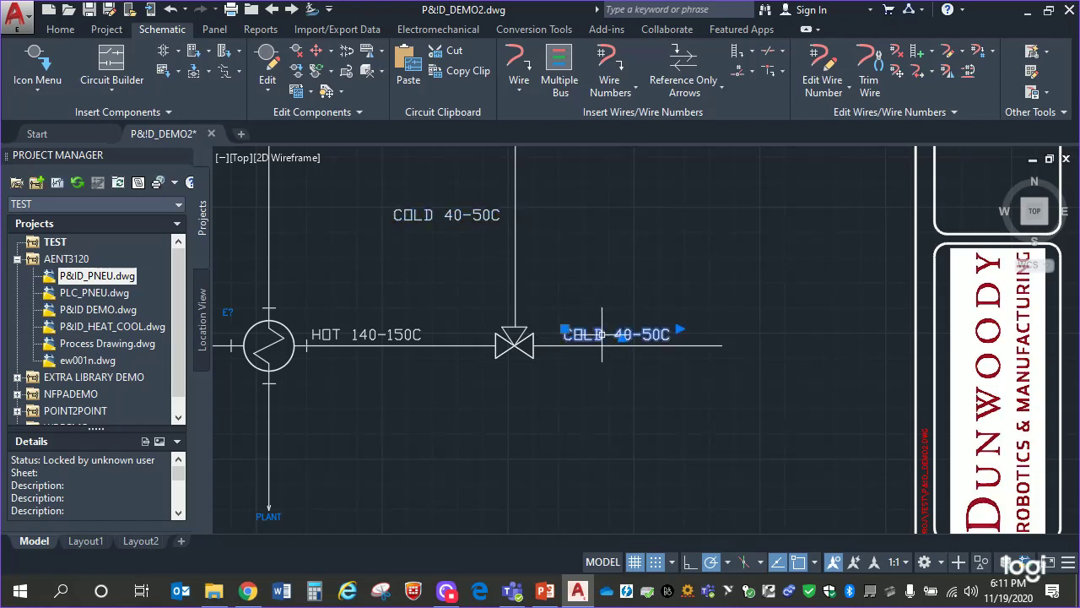
- Change the copied label above the valve's outlet wire to read MIX TEMP
double_click(604, 335)
left_click_drag(631, 337, 570, 335)
type("MI")
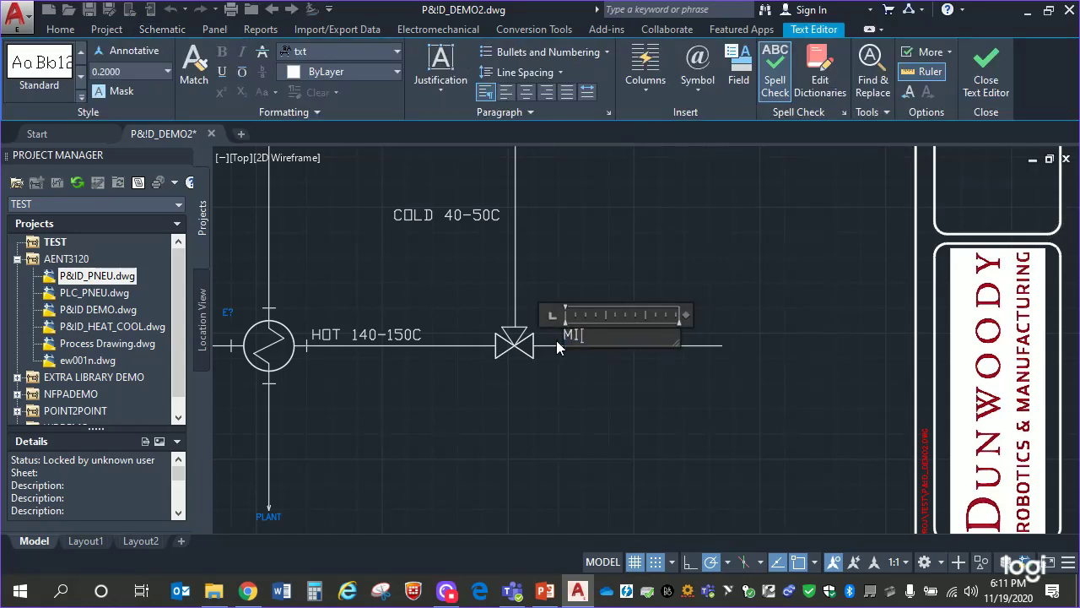
type("X TEMP")
left_click(642, 426)
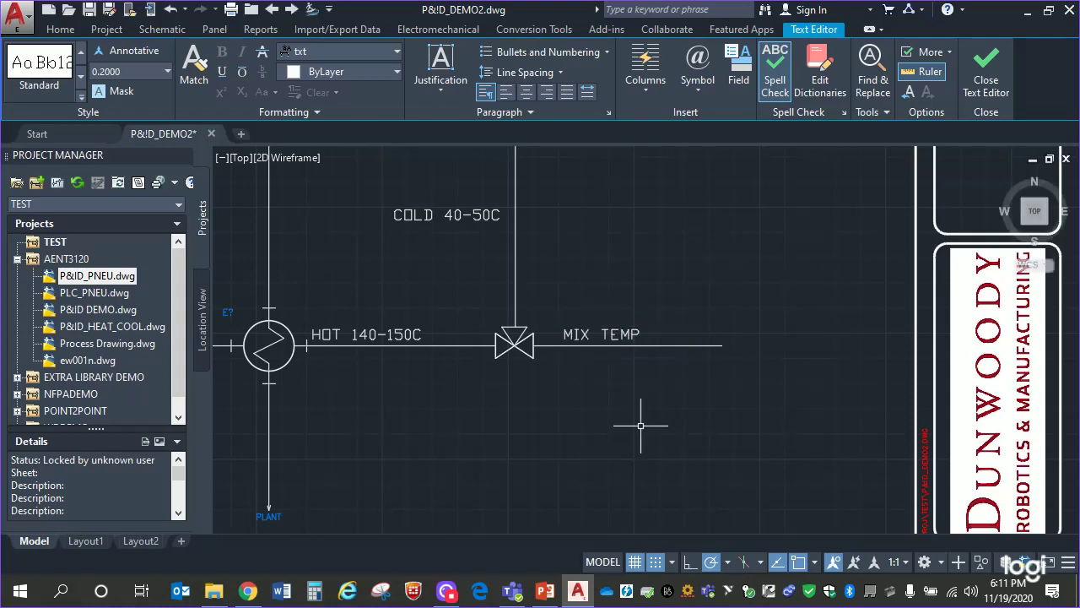
- Move the MIX TEMP label farther along the outlet wire, away from the valve and slightly higher
left_click(576, 335)
left_click(563, 329)
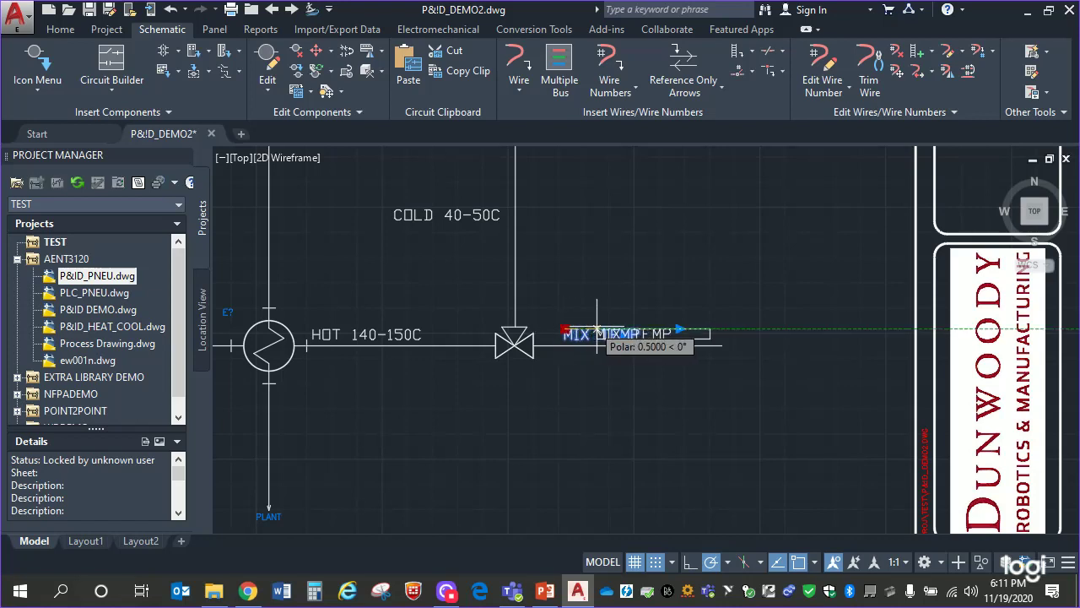
left_click(620, 321)
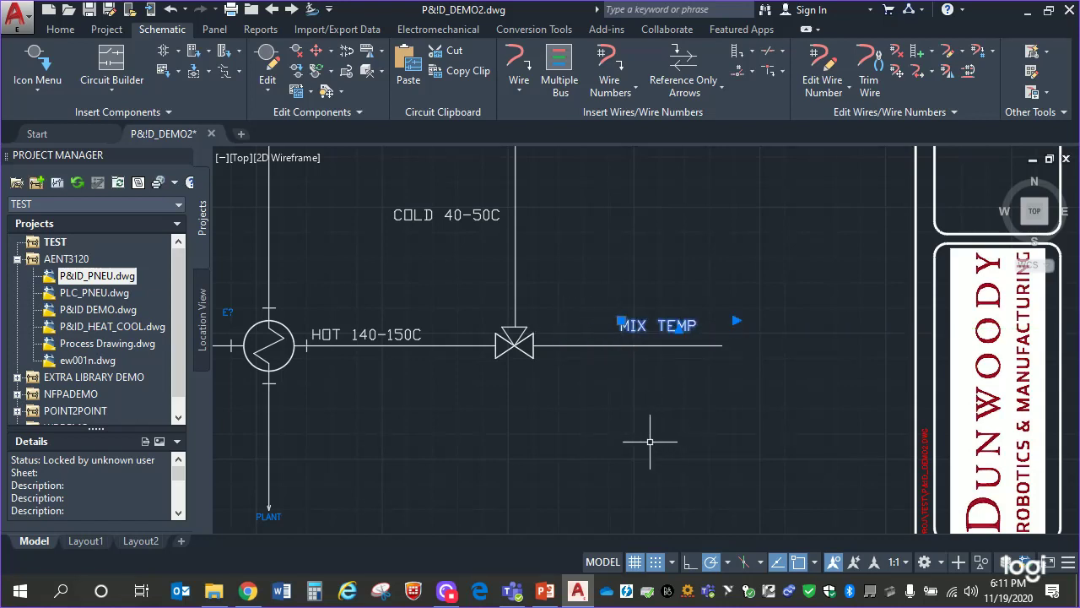
- Move the MIX TEMP label slightly lower, closer to the three-way valve's outlet wire
left_click(621, 322)
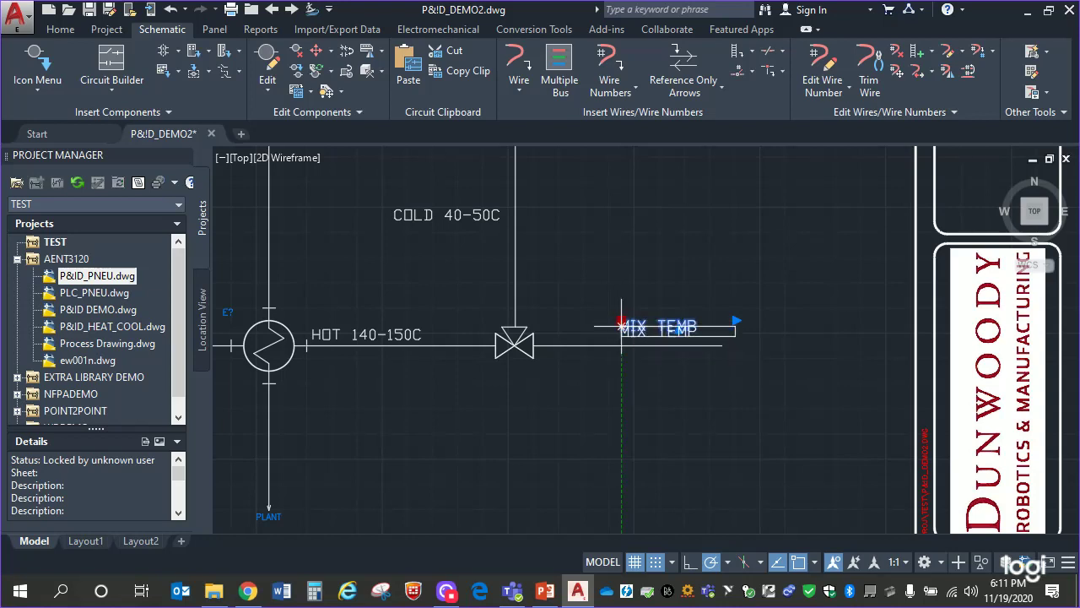
left_click(622, 330)
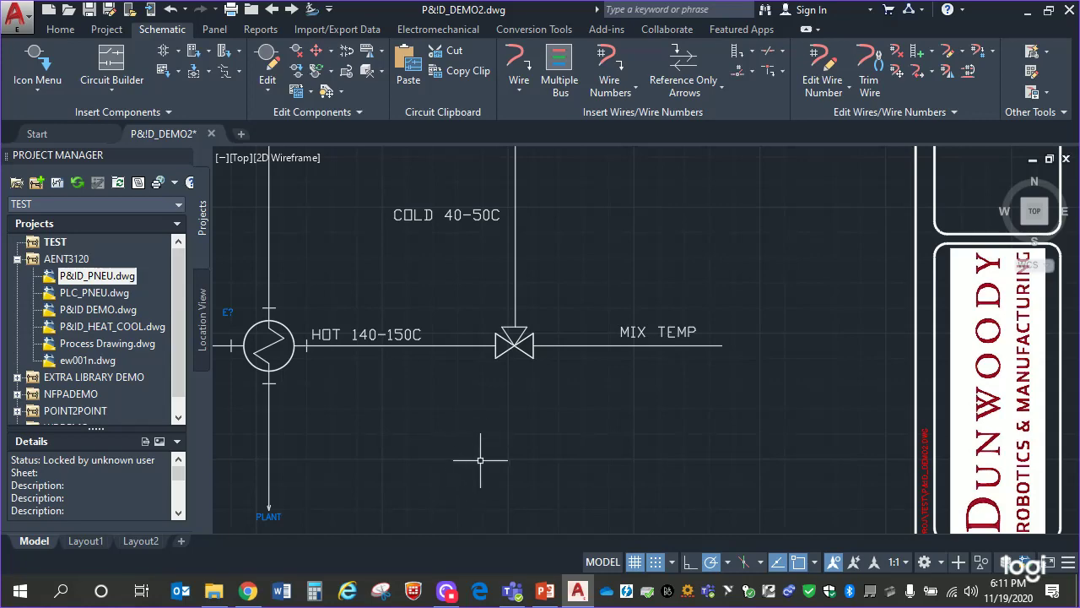
- Look through the valve symbols and their subcategories in the Piping and Instrumentation library, from pressure relief valves to check valves
scroll(486, 420, "down", 4)
mouse_move(427, 436)
middle_mouse_down()
mouse_move(465, 414)
mouse_move(819, 389)
mouse_move(589, 424)
middle_mouse_up()
scroll(589, 424, "up", 3)
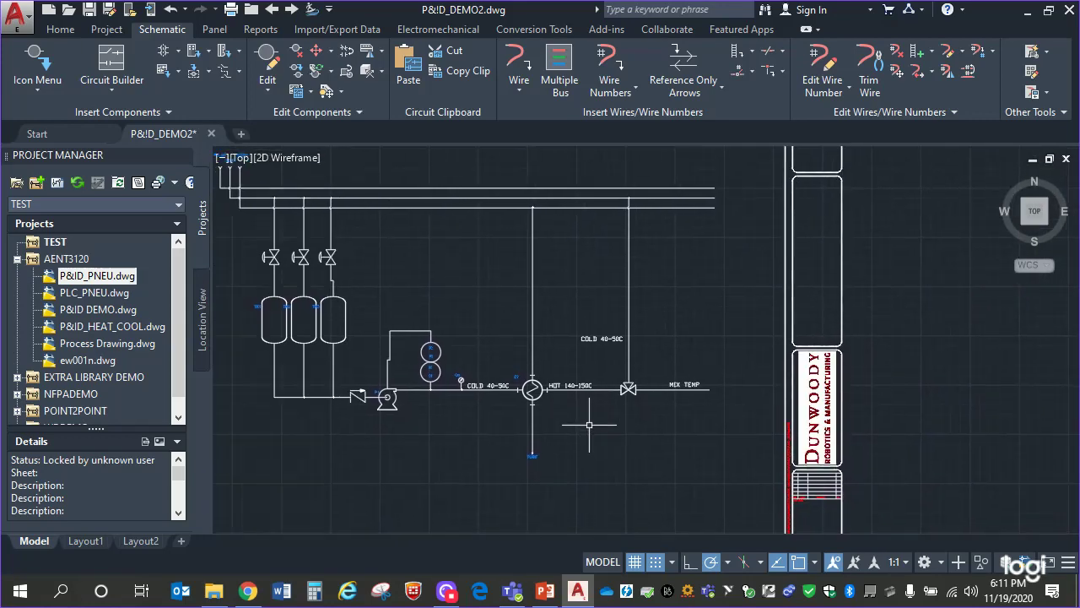
middle_click_drag(433, 498, 419, 492)
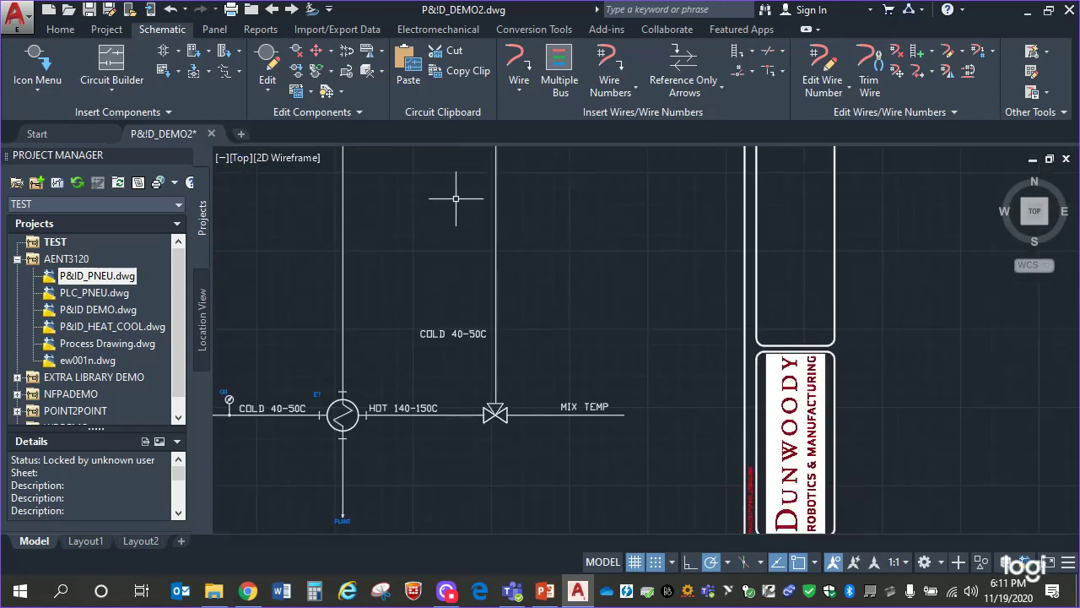
scroll(489, 270, "down", 2)
scroll(485, 274, "up", 3)
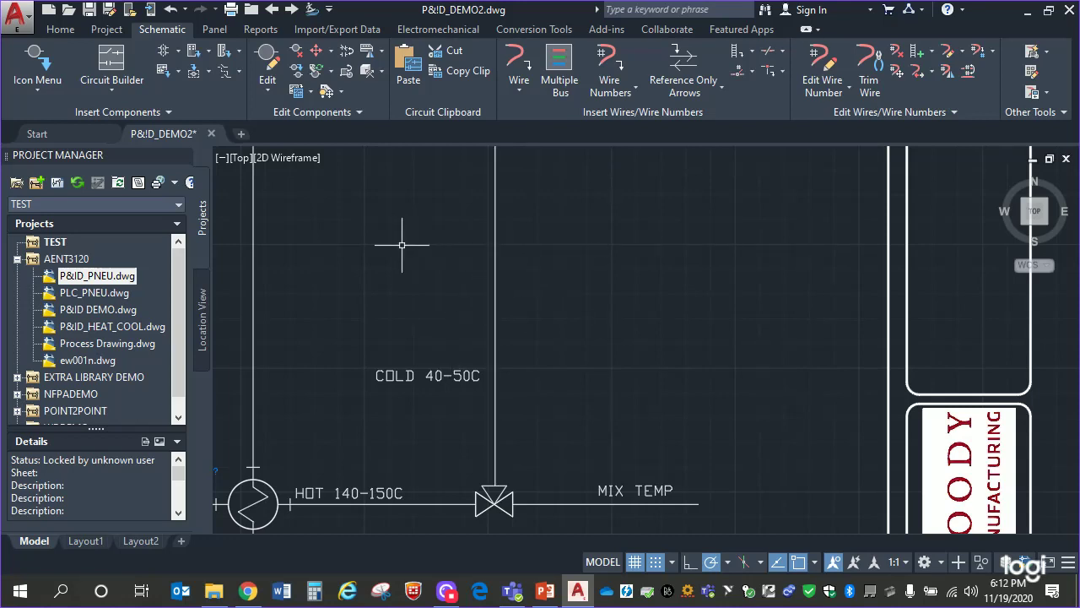
left_click(165, 112)
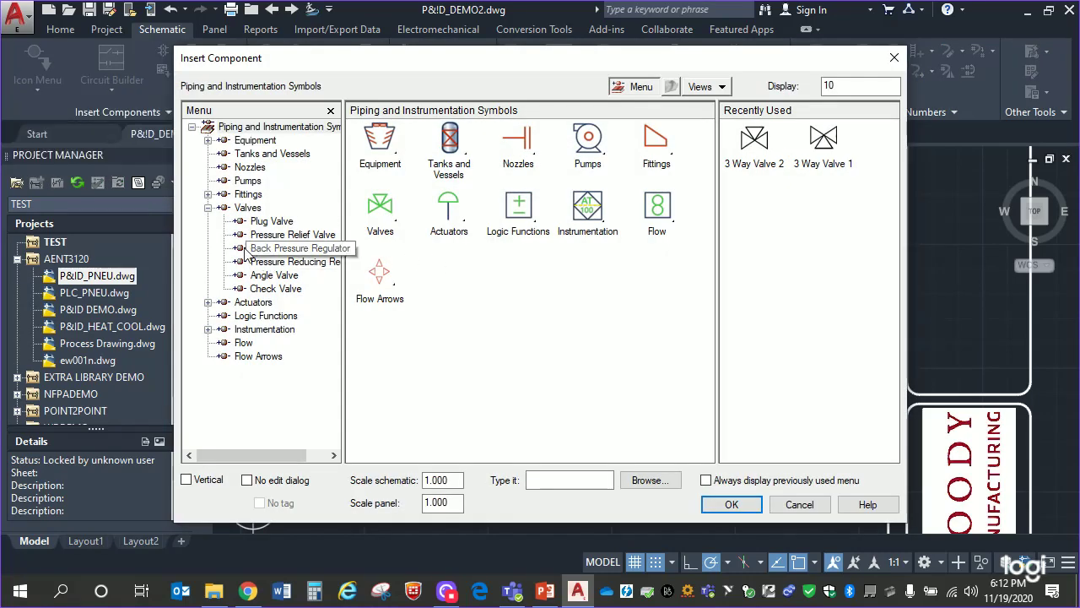
left_click(247, 207)
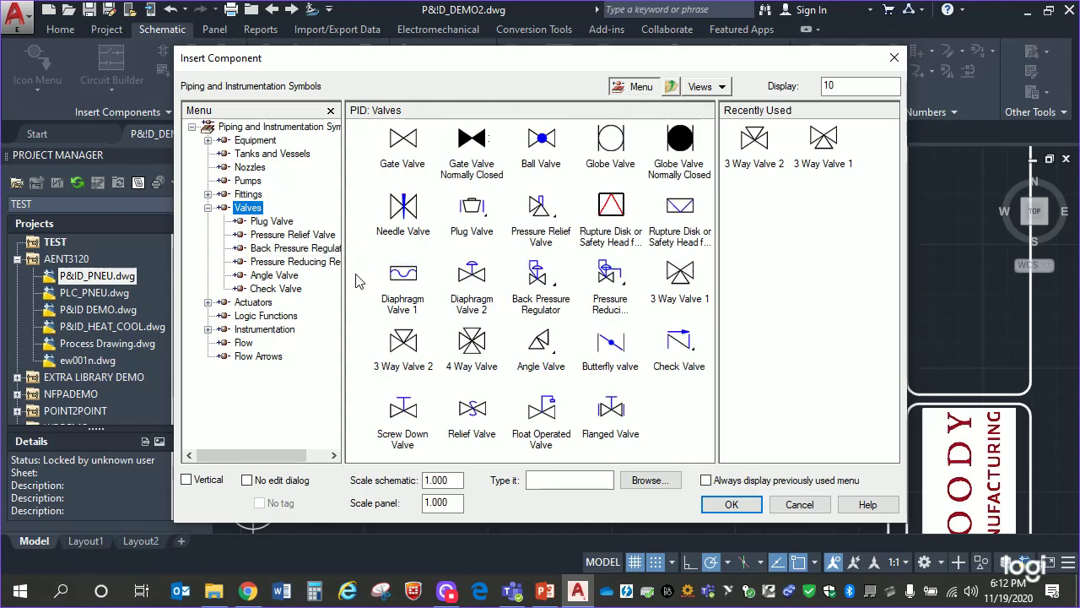
left_click(272, 221)
left_click(277, 237)
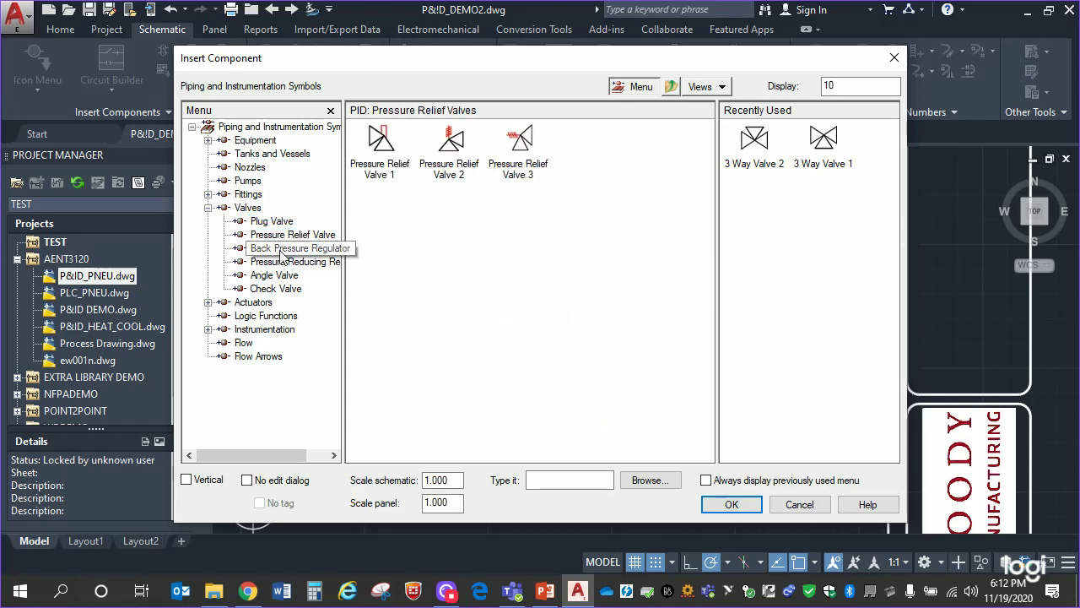
left_click(287, 248)
left_click(286, 265)
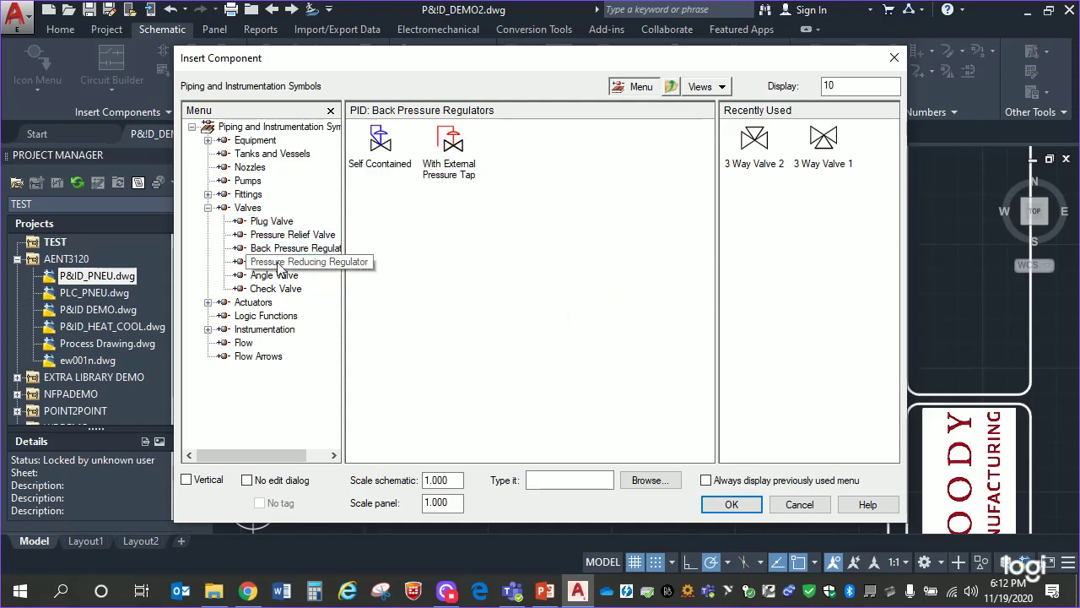
left_click(279, 276)
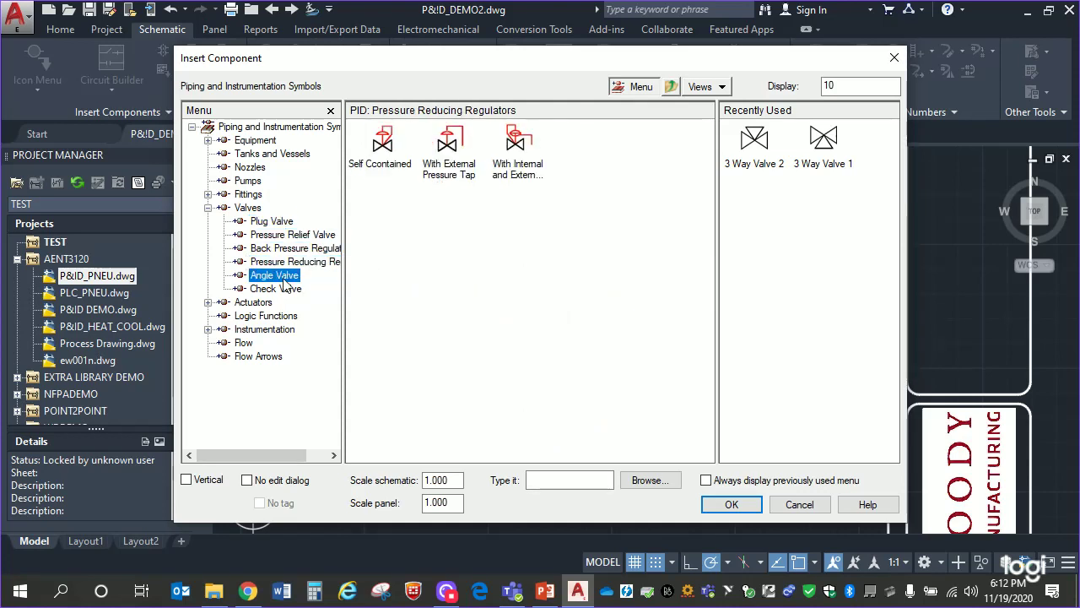
left_click(278, 288)
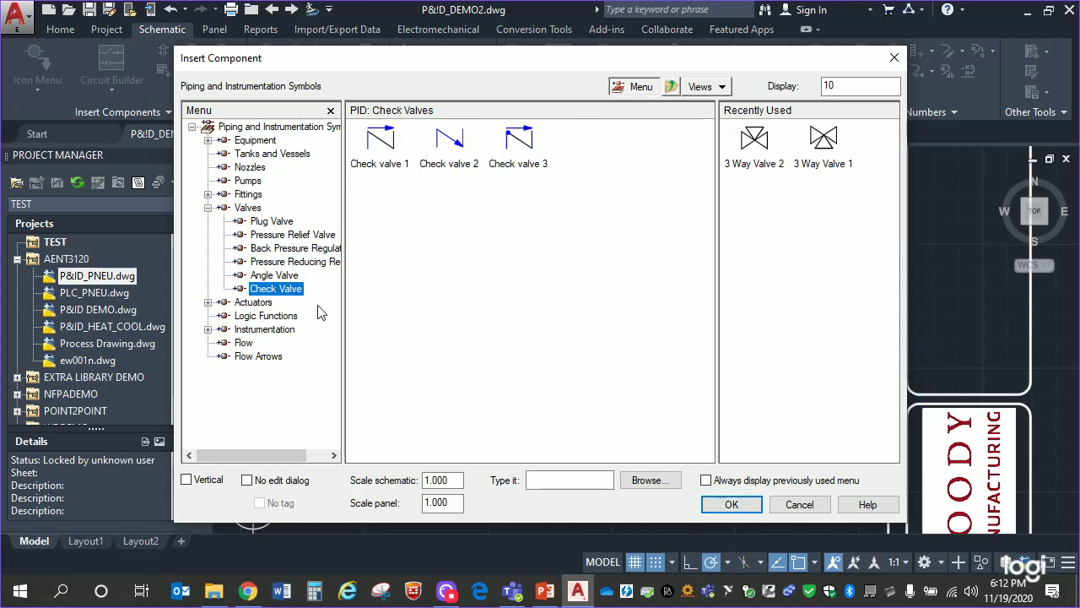
left_click(226, 211)
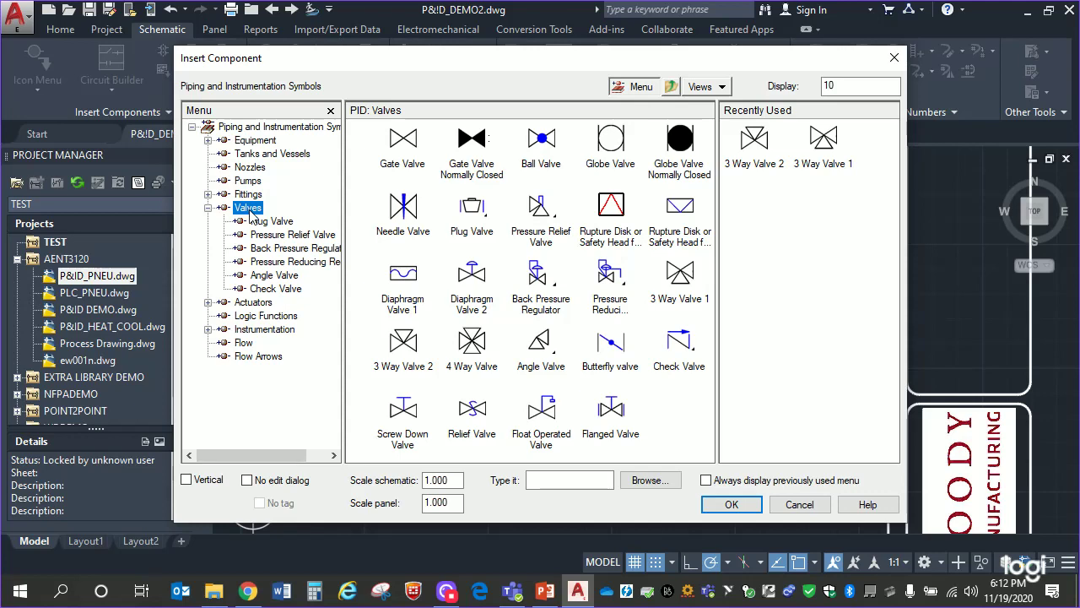
- Insert a Diaphragm Valve 2 on the vertical cold wire above the COLD 40-50C label, keeping the default tag
left_click(472, 280)
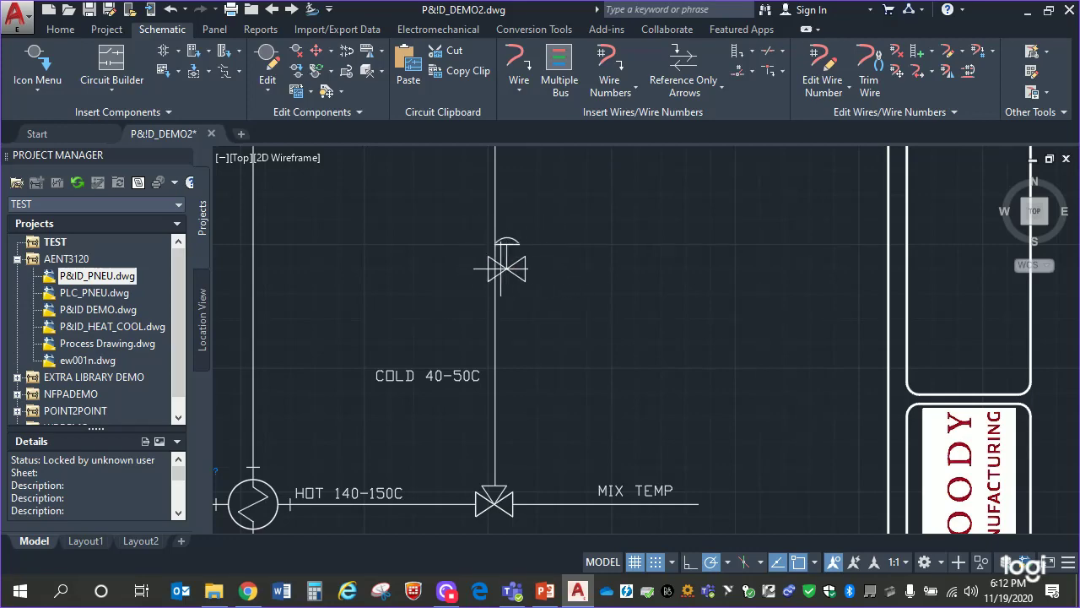
left_click(494, 262)
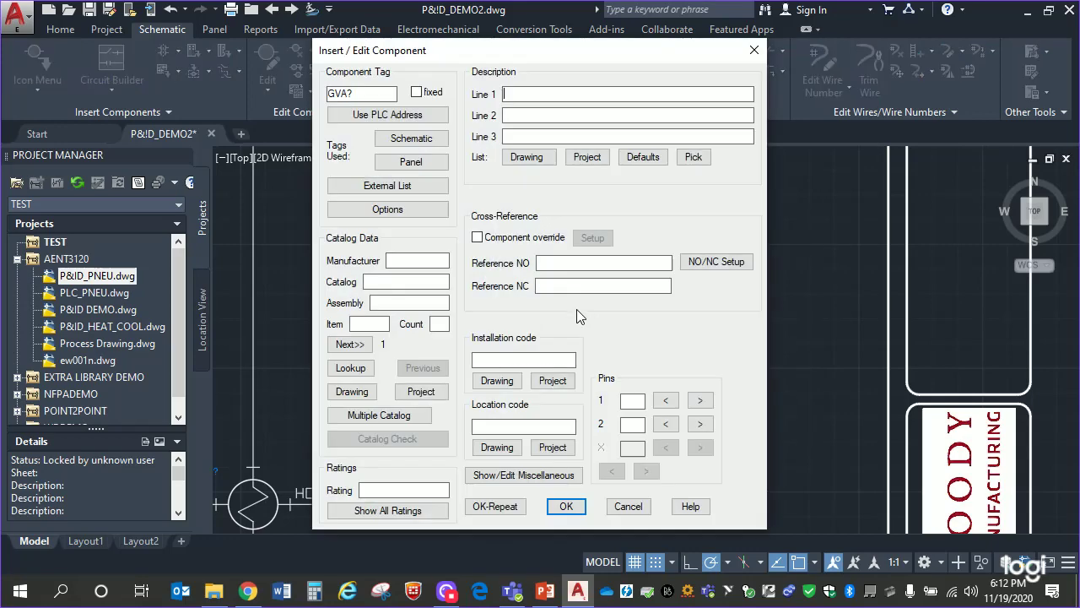
left_click(566, 506)
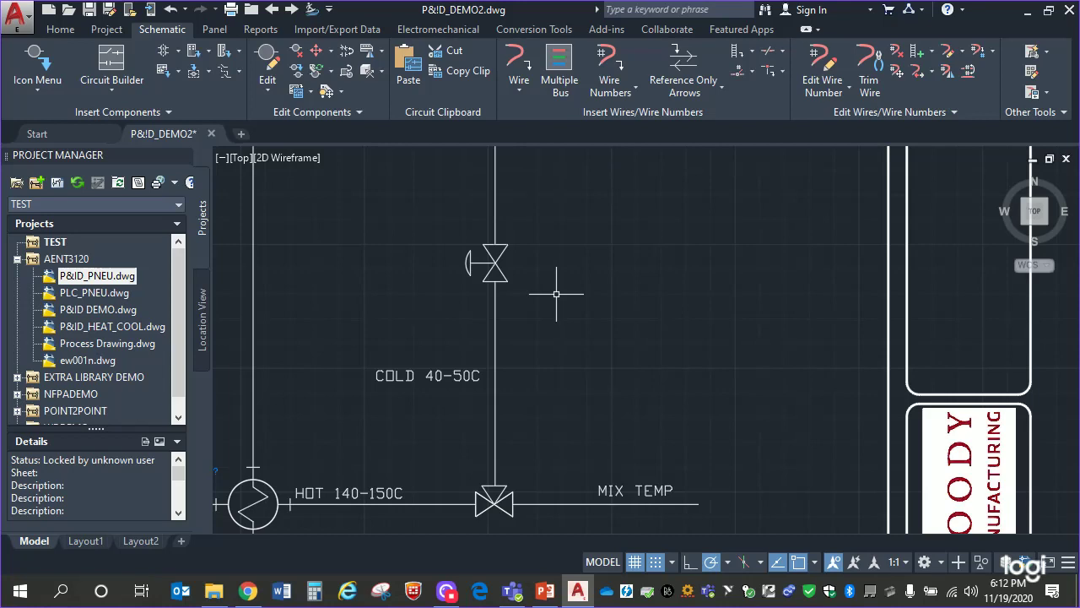
- Try to flip the diaphragm valve so its actuator sits on the other side of the cold wire
right_click(495, 262)
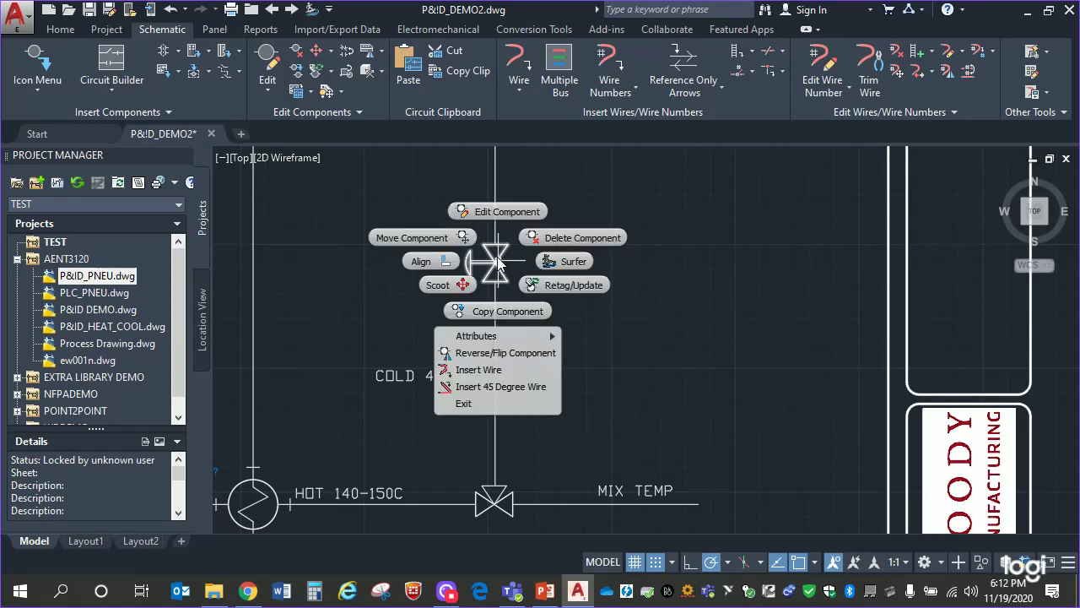
left_click(499, 353)
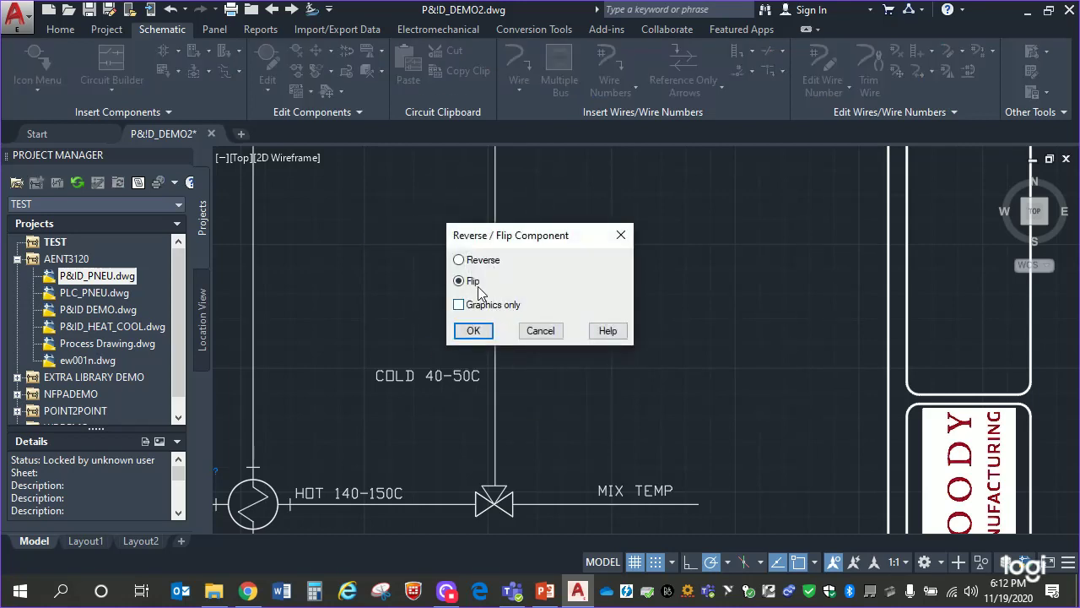
left_click(491, 331)
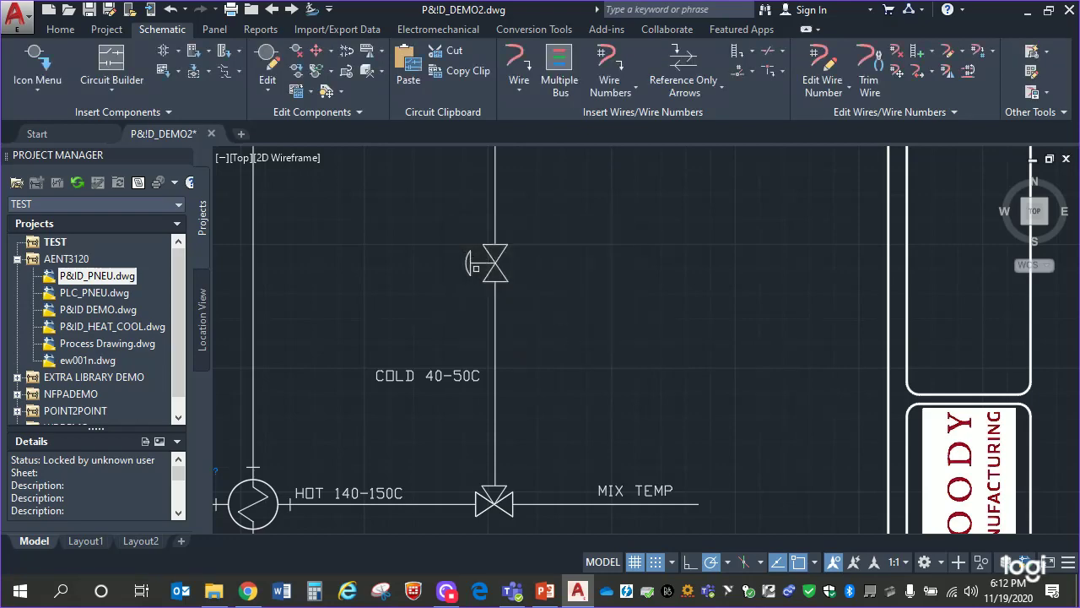
right_click(494, 265)
right_click(494, 265)
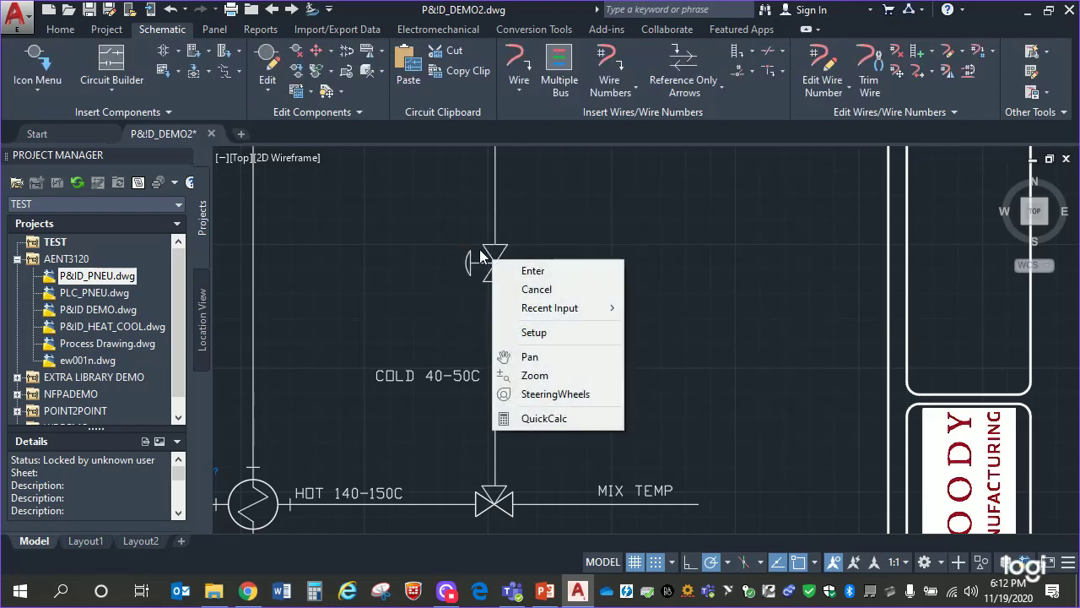
left_click(486, 251)
right_click(487, 250)
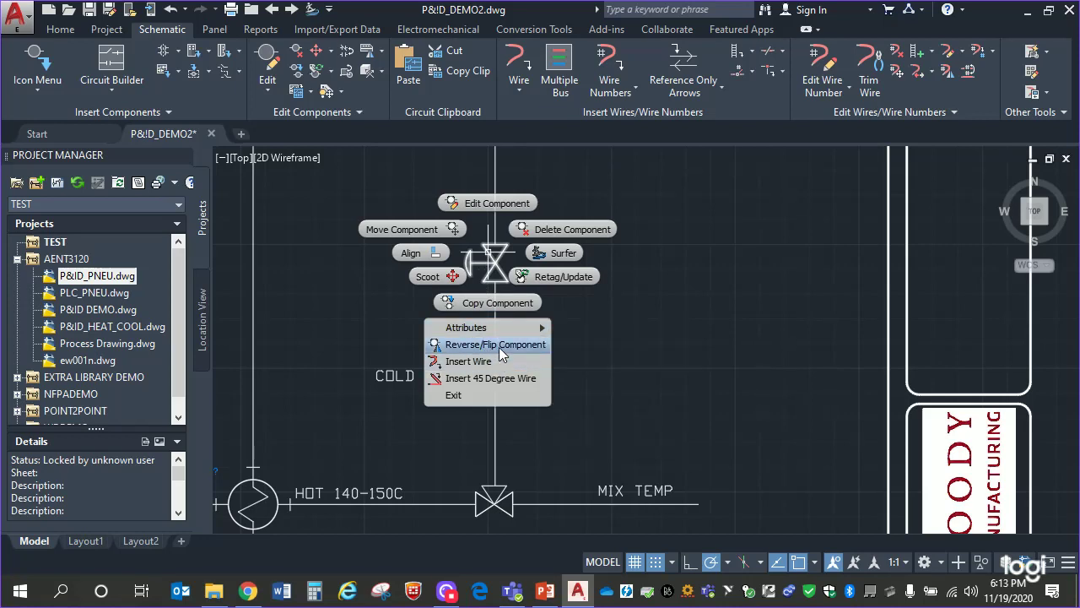
left_click(498, 345)
left_click(461, 281)
left_click(475, 330)
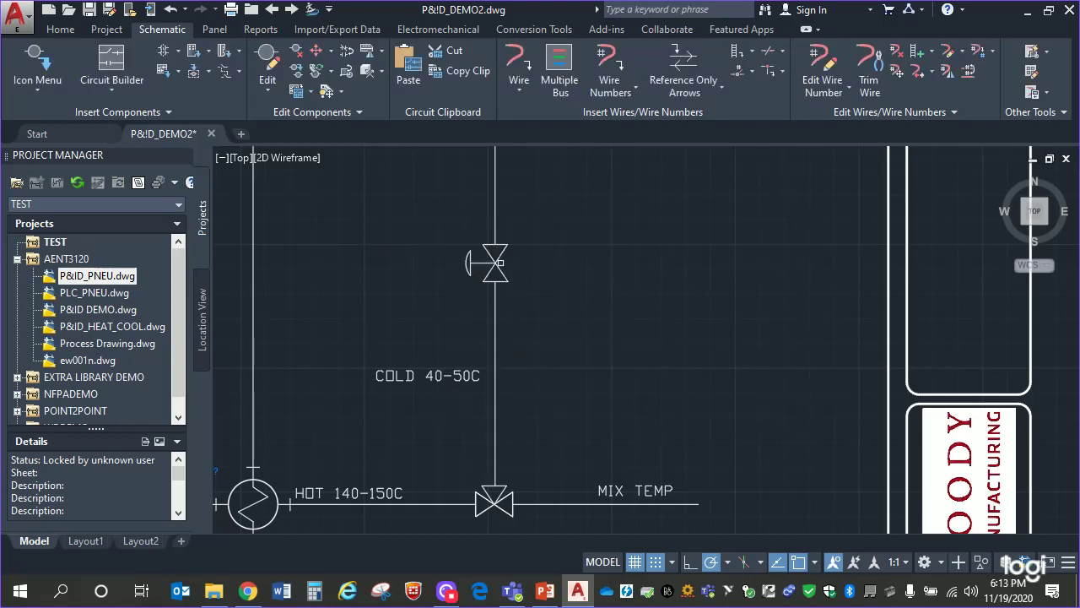
right_click(498, 266)
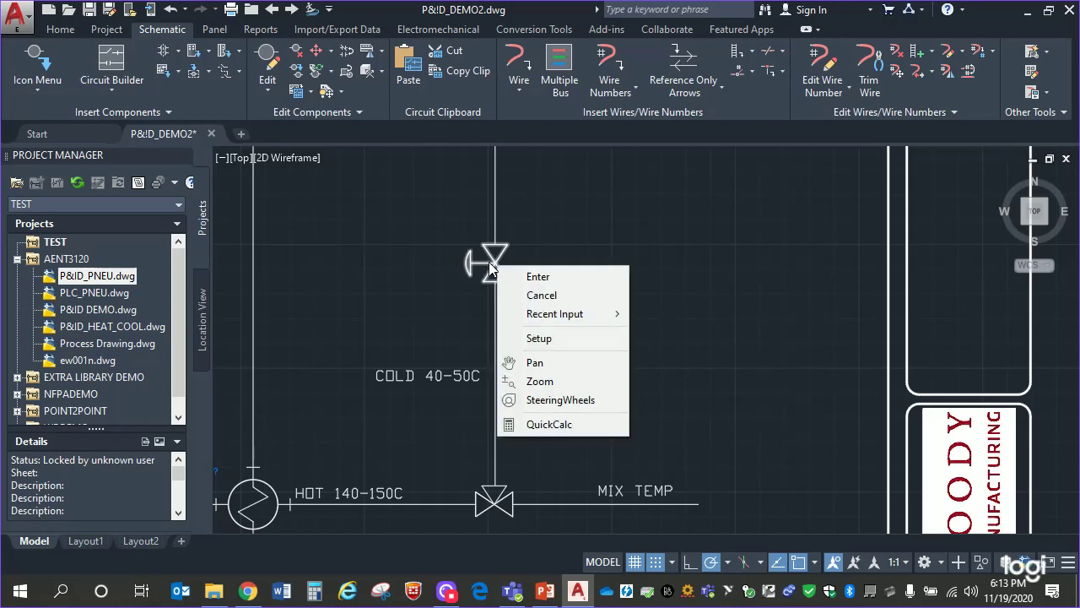
right_click(490, 263)
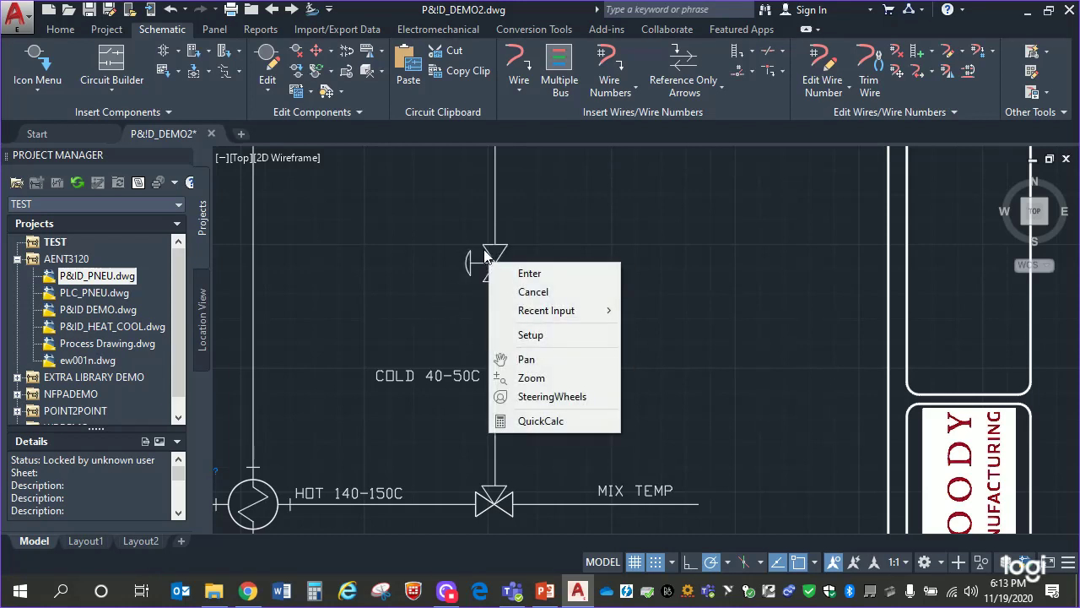
left_click(484, 252)
- Flip the diaphragm valve with the Reverse/Flip Component Flip option so its actuator faces the title block
right_click(486, 252)
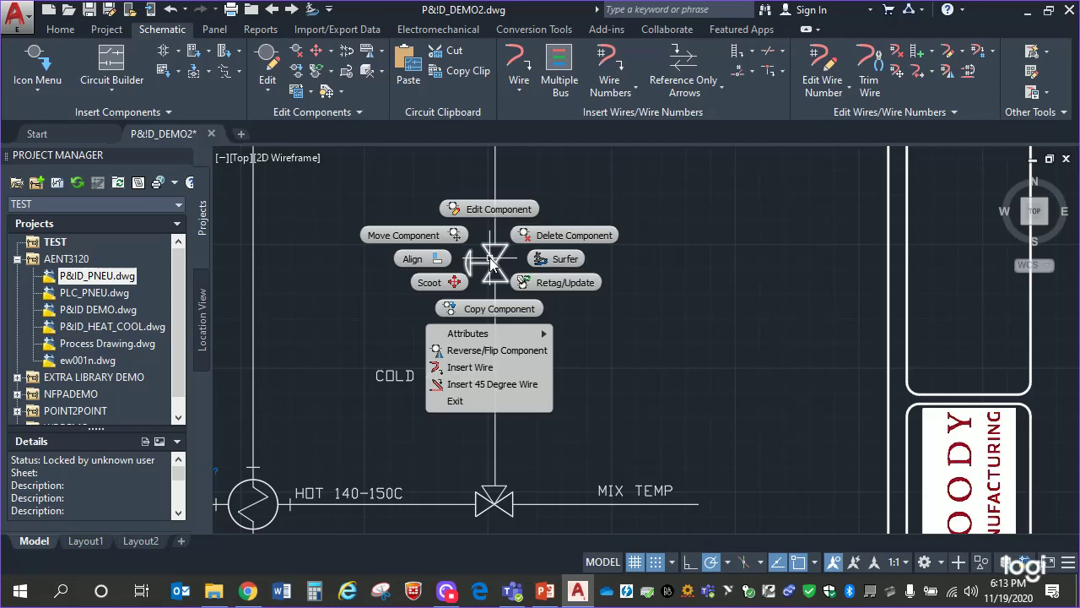
left_click(493, 350)
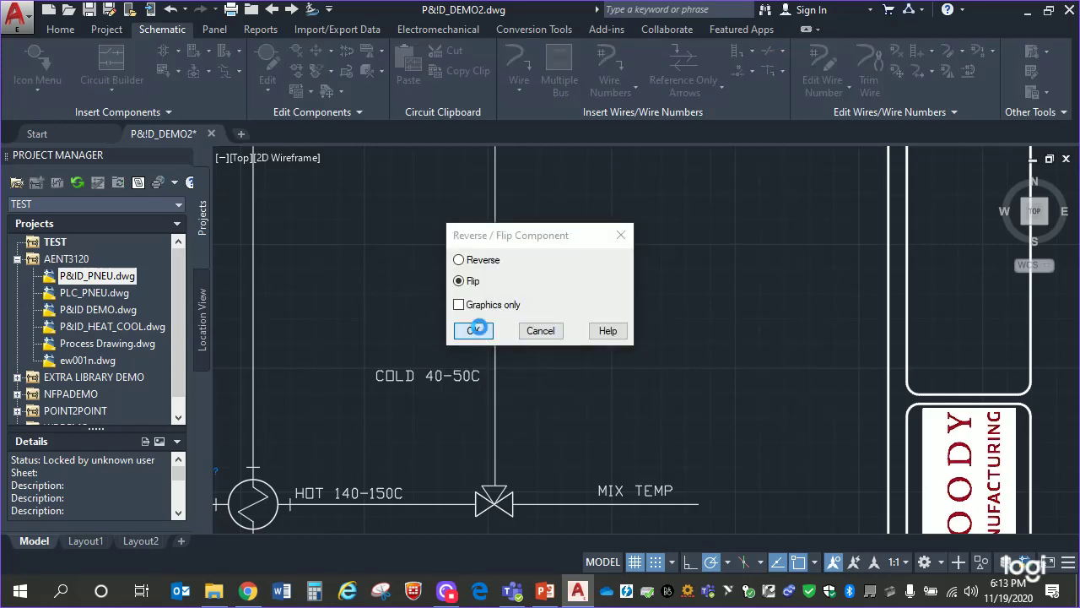
left_click(474, 330)
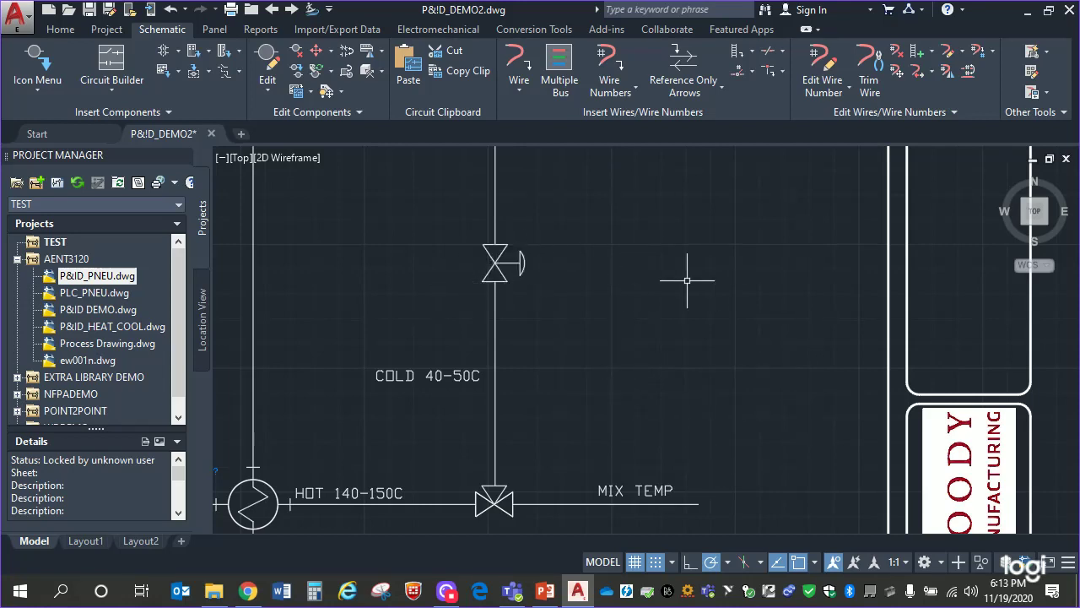
- Move the MIX TEMP label farther along the outlet wire toward the title block, past the wire's end
left_click(585, 466)
left_click(698, 525)
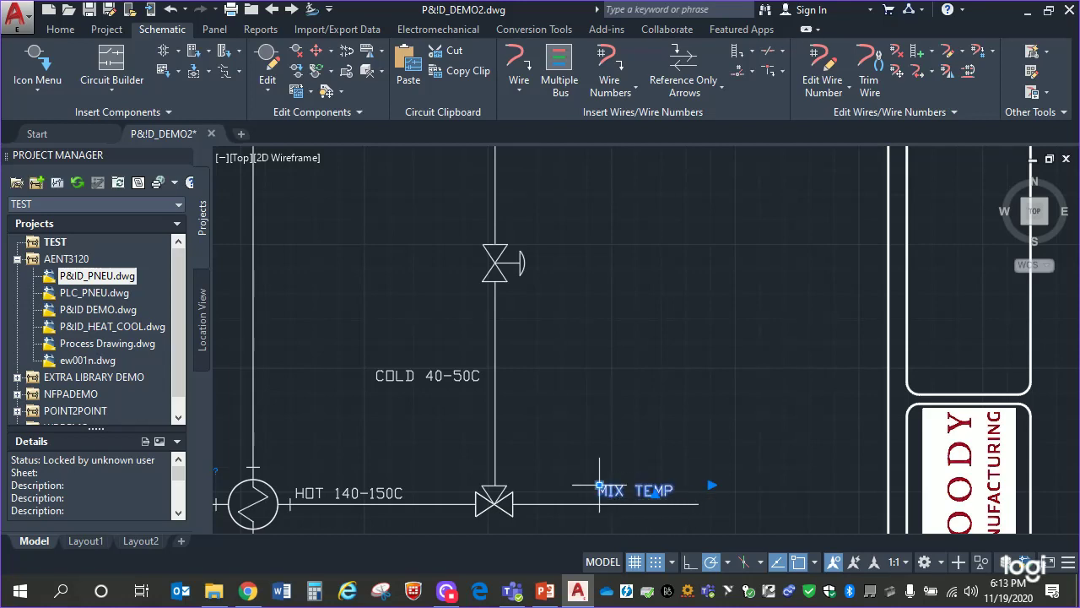
left_click(599, 486)
left_click(662, 486)
key("Escape")
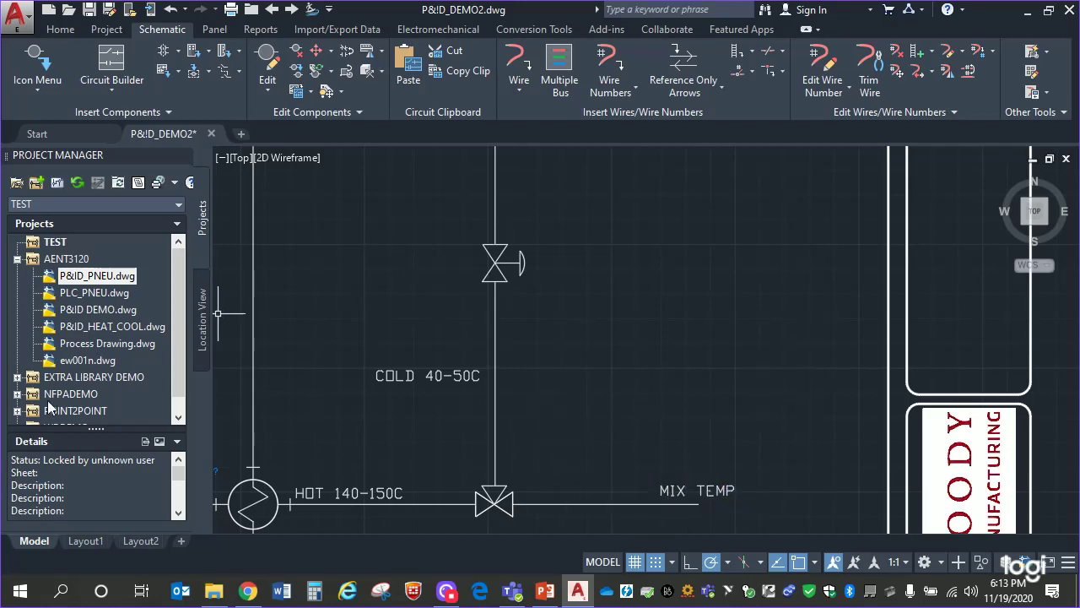
- Insert a Primary Location Normally Accessible to Operator instrument above the outlet wire, between the three-way valve and MIX TEMP, keeping the default tag
left_click(171, 116)
left_click(54, 135)
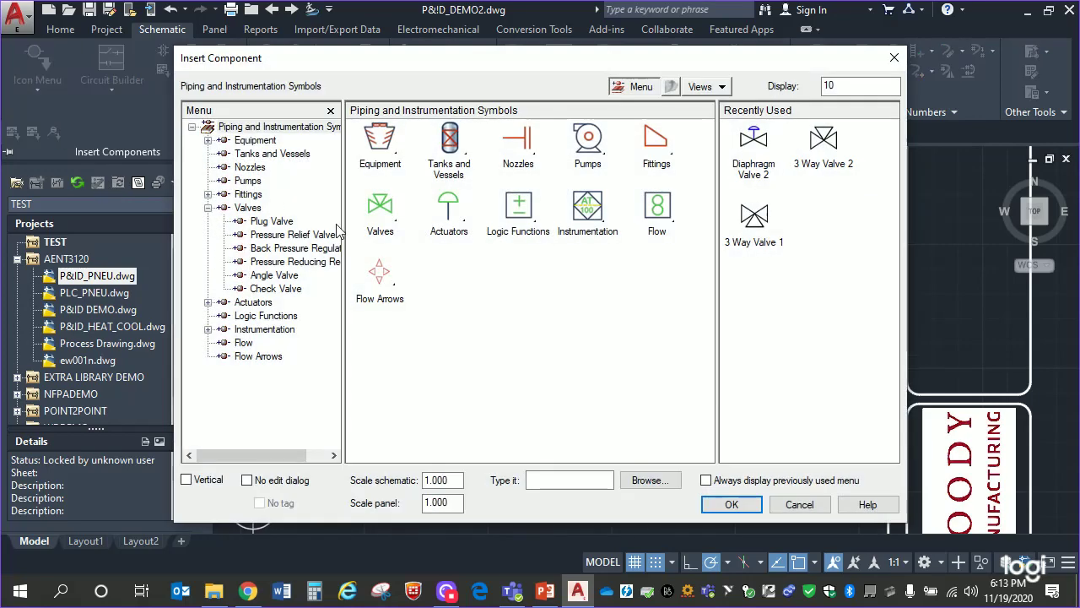
left_click(258, 330)
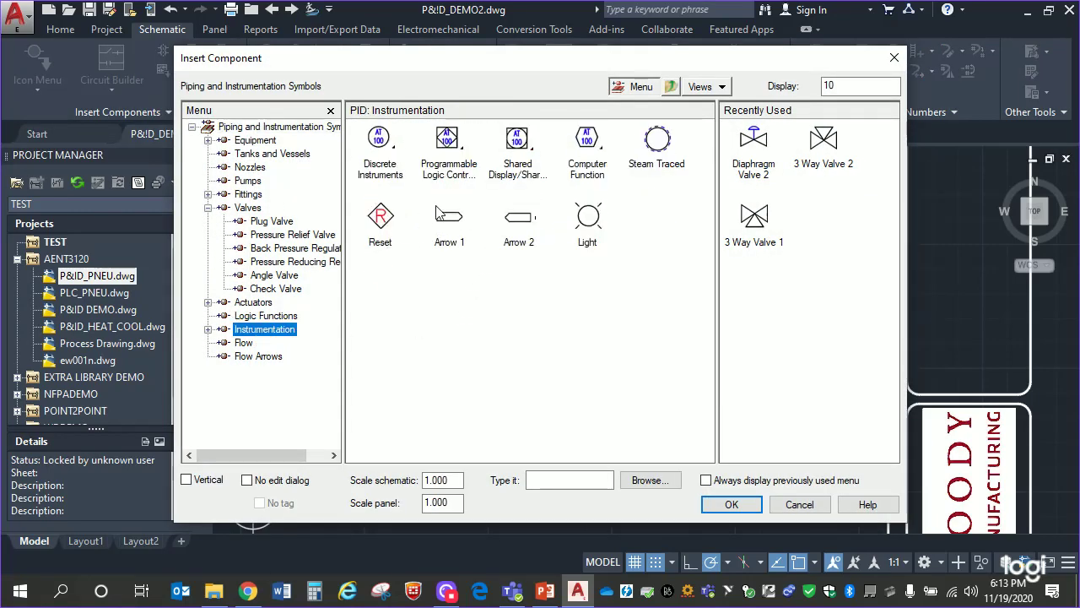
left_click(384, 141)
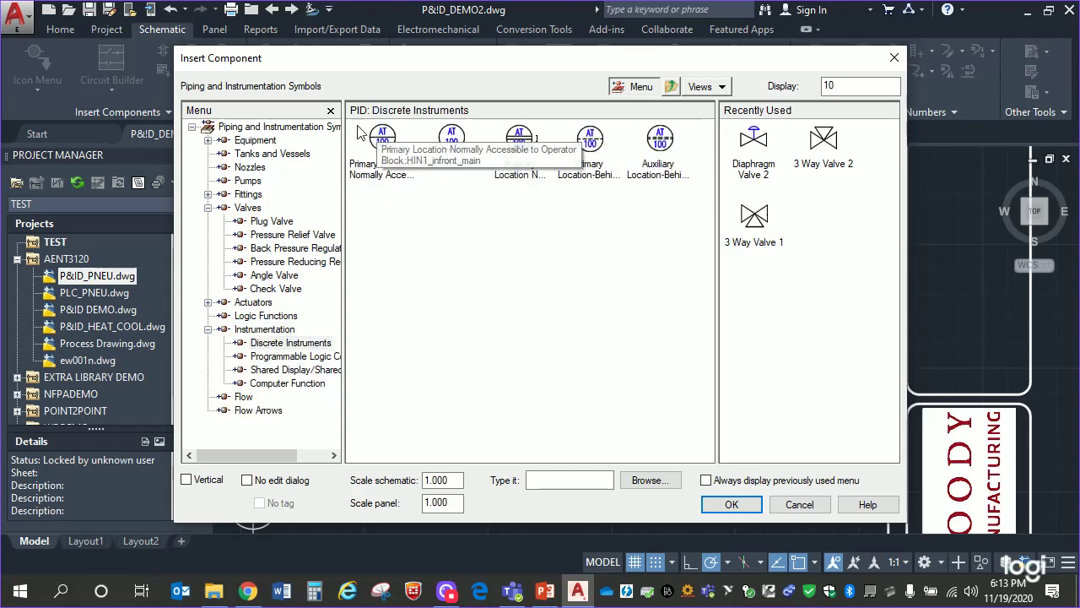
double_click(381, 137)
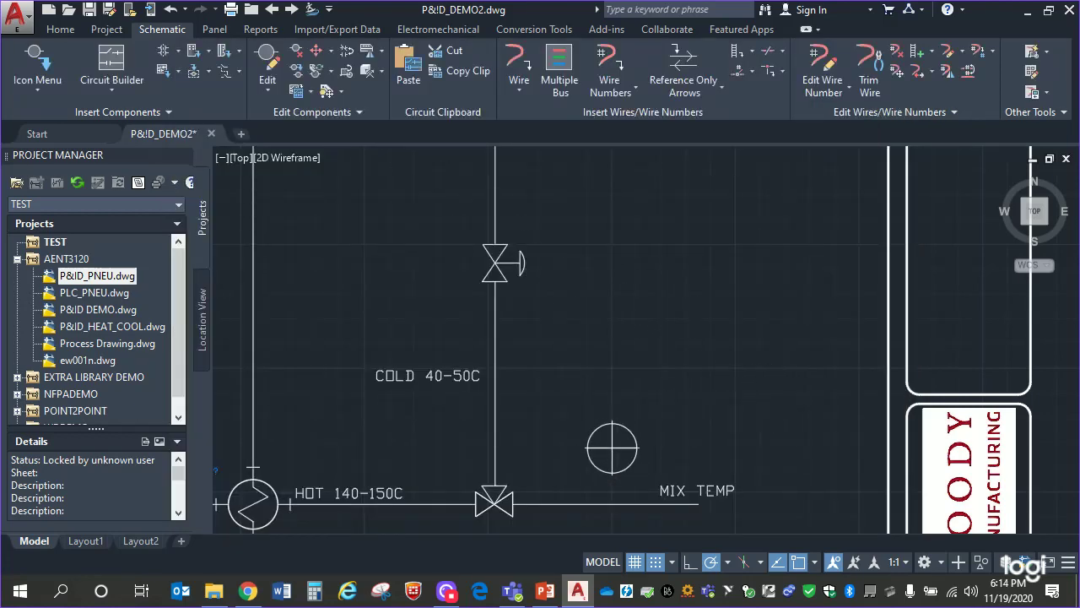
left_click(611, 422)
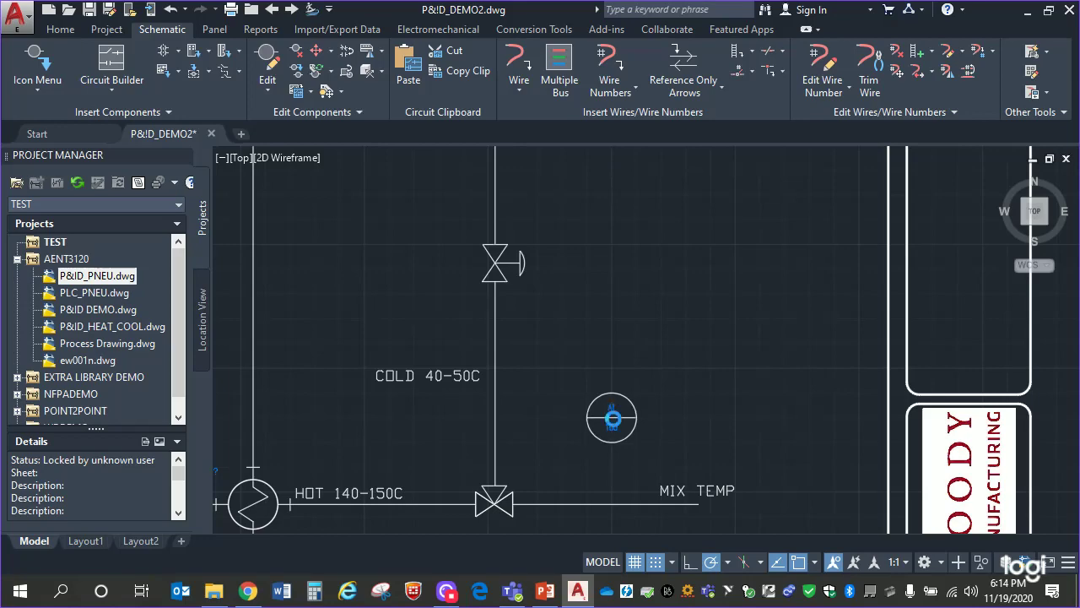
left_click(520, 506)
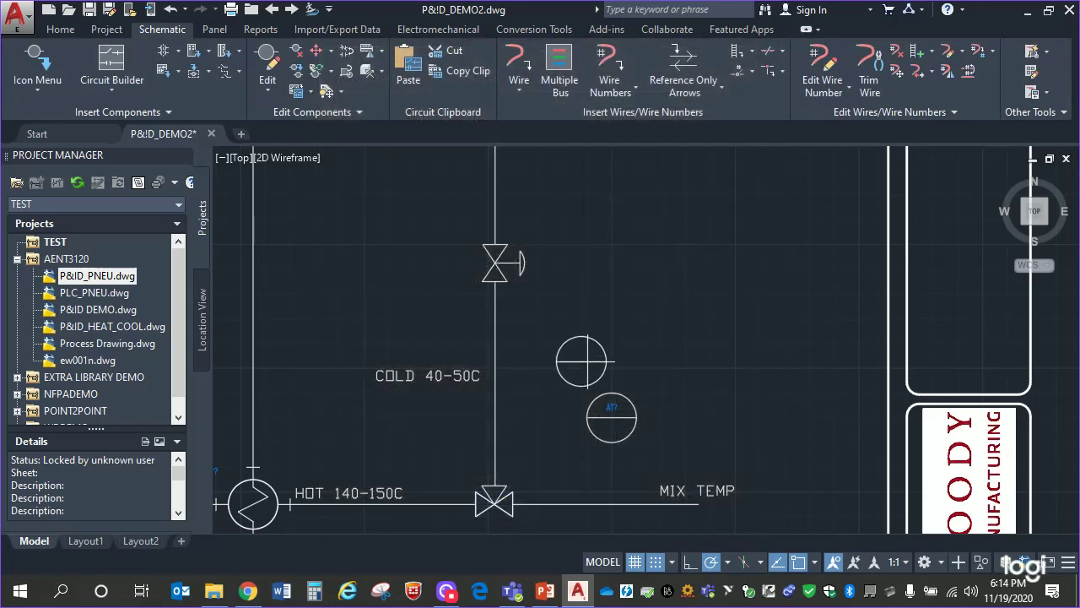
- Place a second identical instrument directly above the first, check the process ID codes slide in PowerPoint, and tag it TT02
left_click(612, 367)
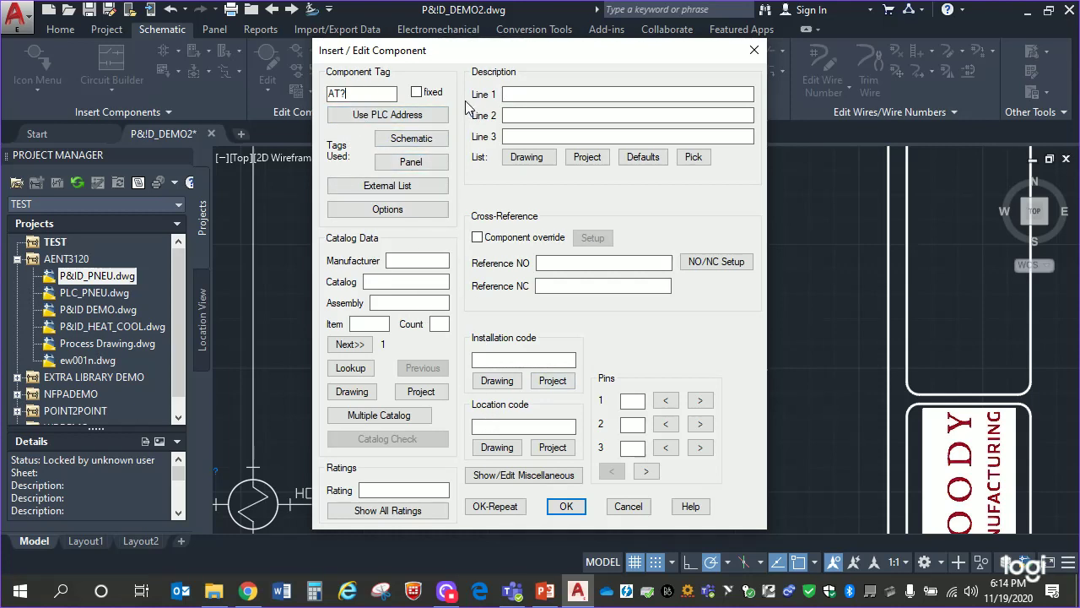
key("BackSpace")
left_click(545, 591)
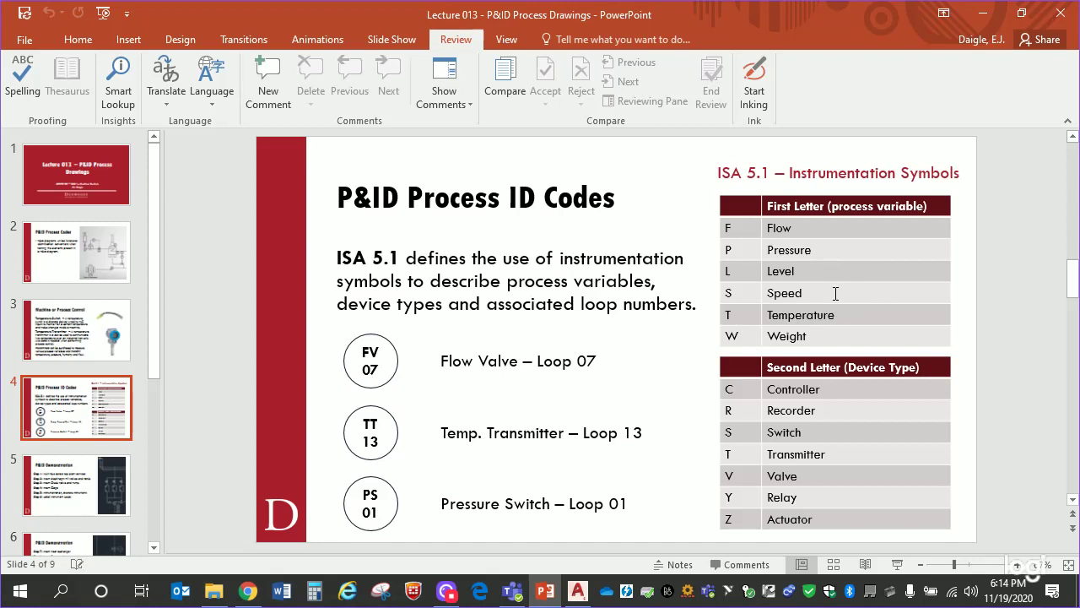
left_click(983, 12)
left_click(382, 91)
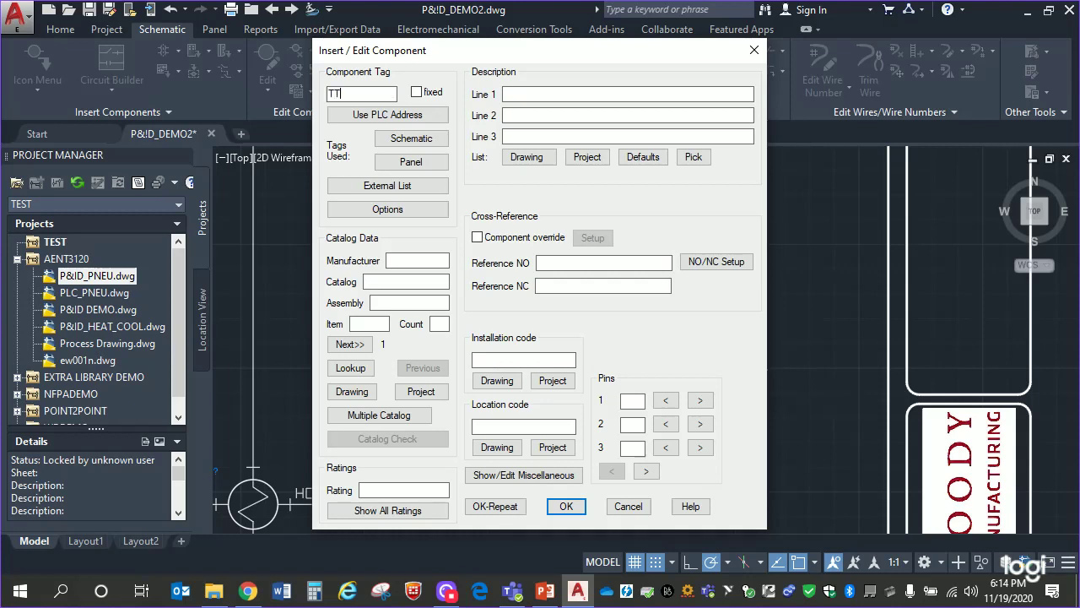
type("TT02")
left_click(565, 506)
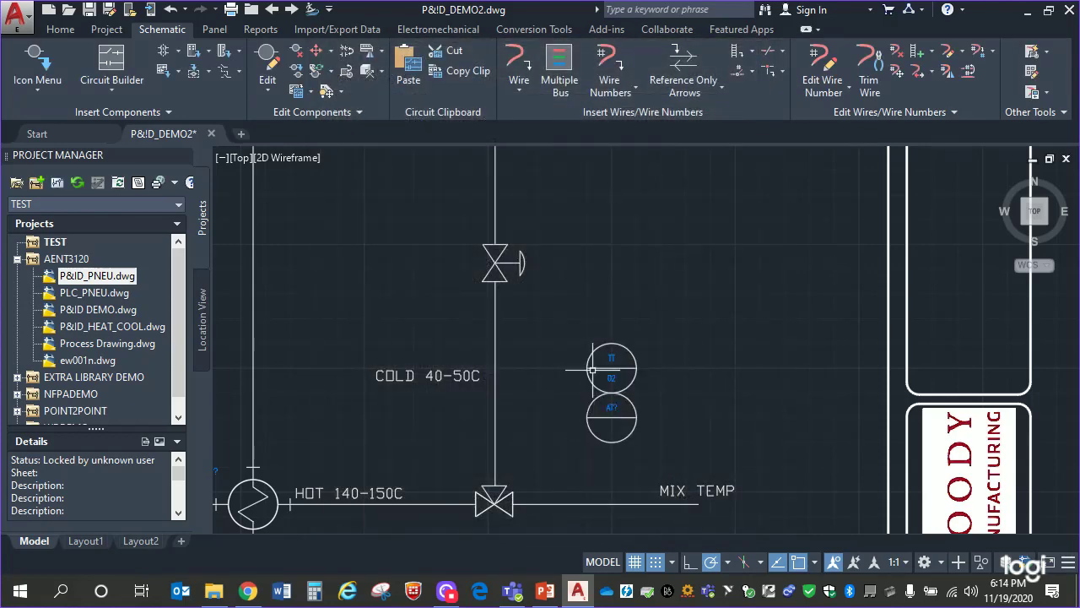
- Move the untagged instrument directly on top of the TT 02 instrument and shift both down closer to the outlet wire
right_click(598, 398)
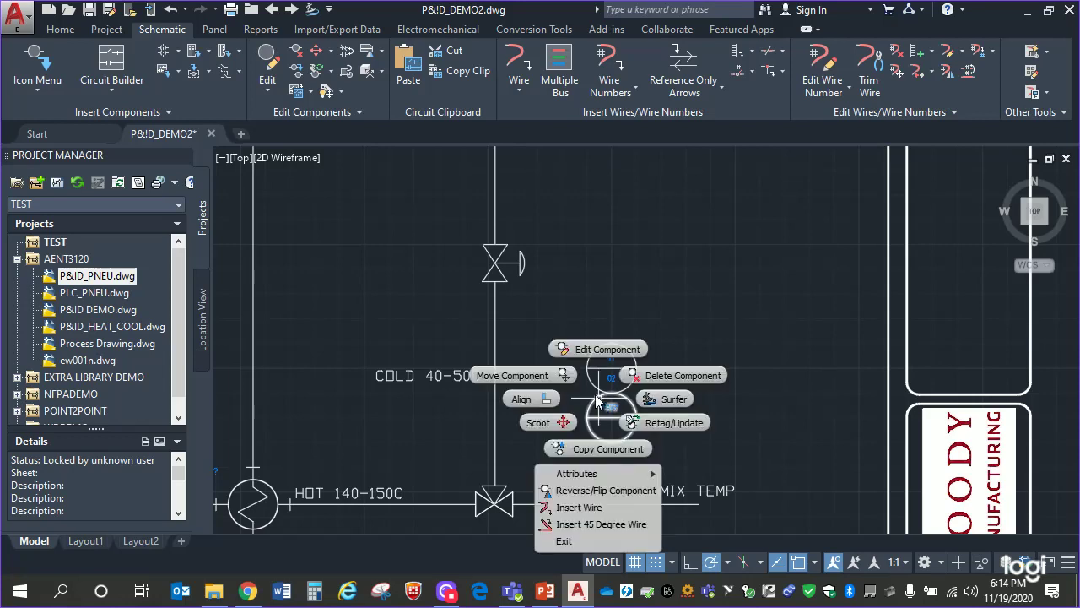
left_click(512, 375)
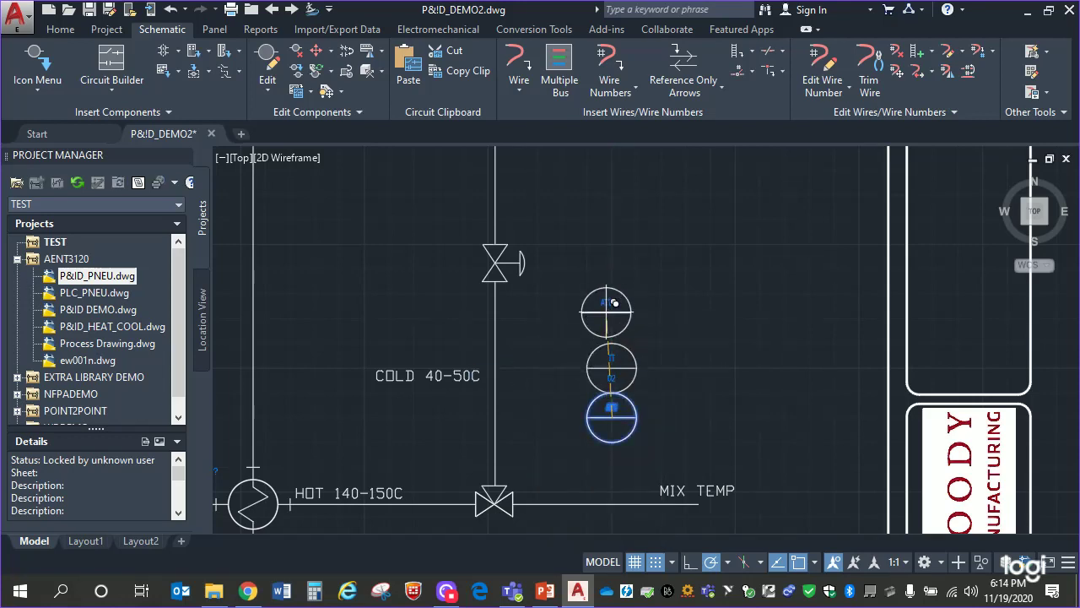
left_click(613, 313)
left_click_drag(571, 279, 675, 401)
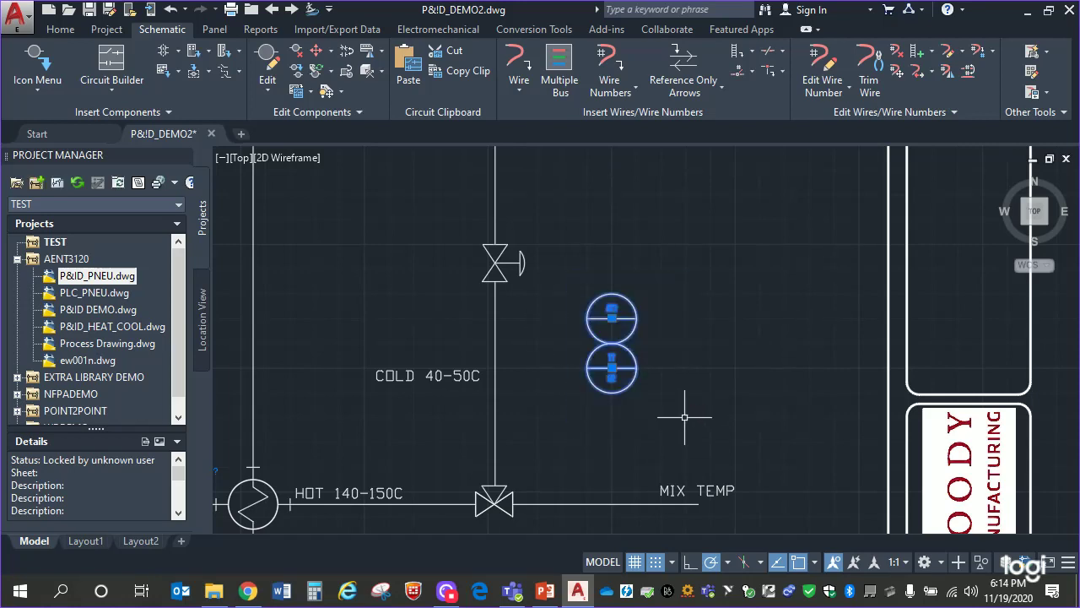
left_click(620, 367)
left_click(621, 427)
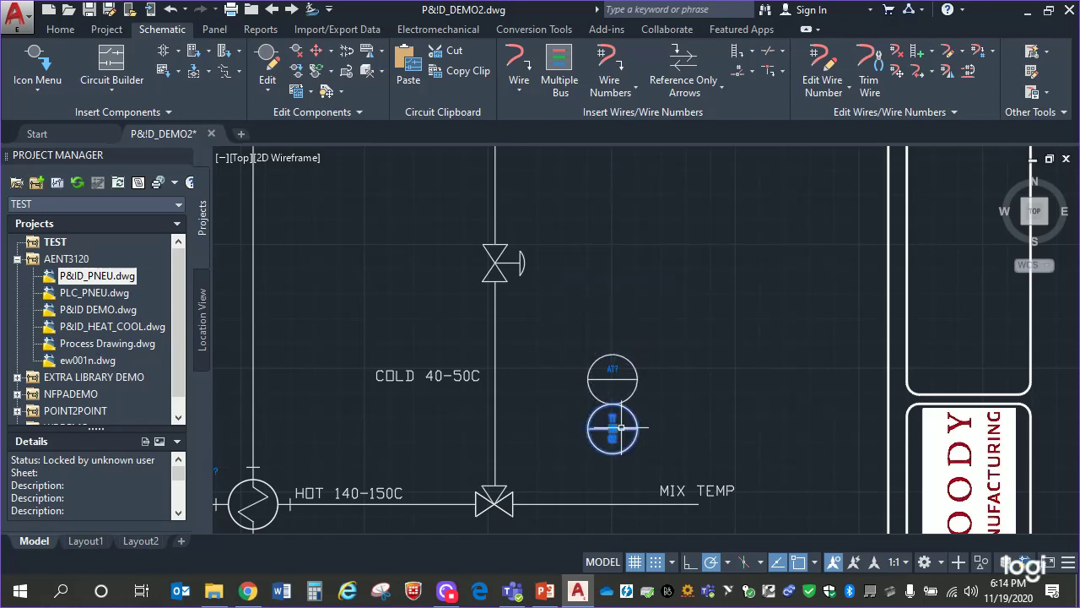
- Edit the upper instrument's attributes, setting TAG1_PART1 to TC and TAG1_PART2 to 02
scroll(672, 363, "up", 4)
scroll(742, 210, "down", 1)
scroll(737, 222, "up", 1)
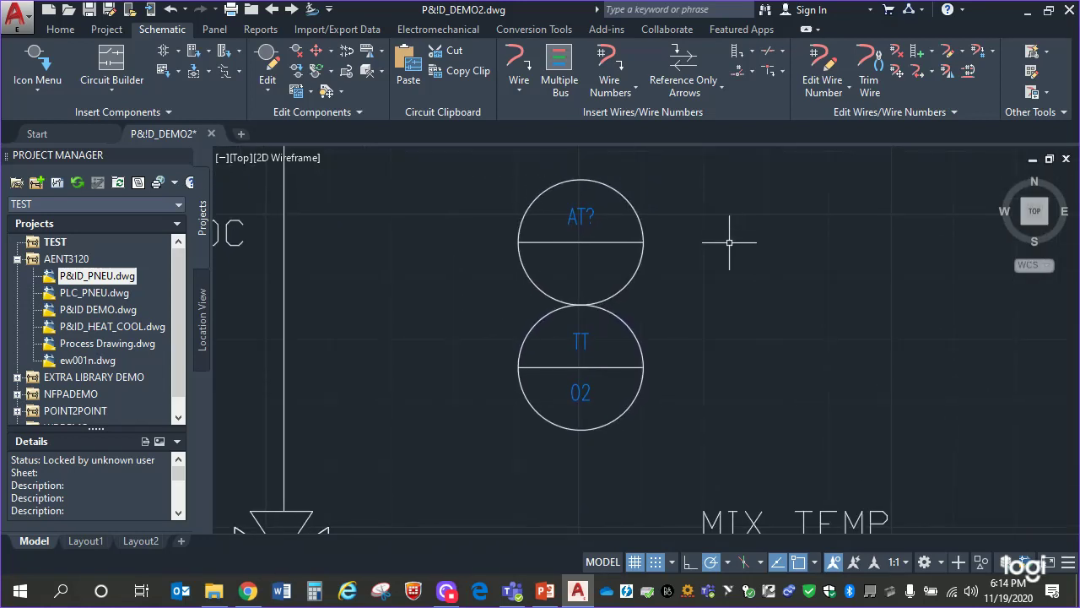
double_click(581, 220)
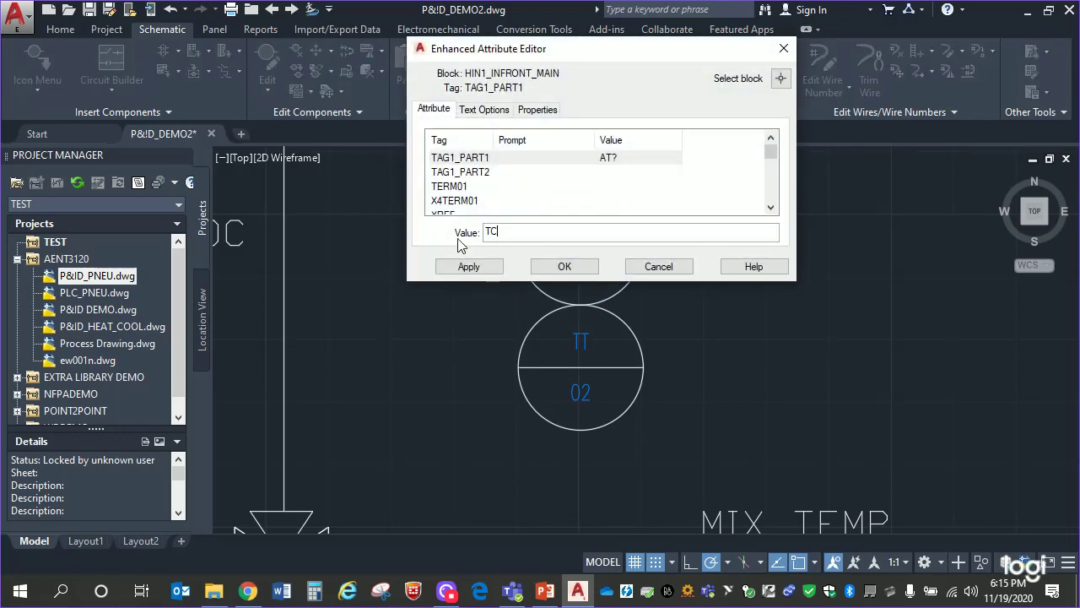
left_click(620, 172)
key("Tab")
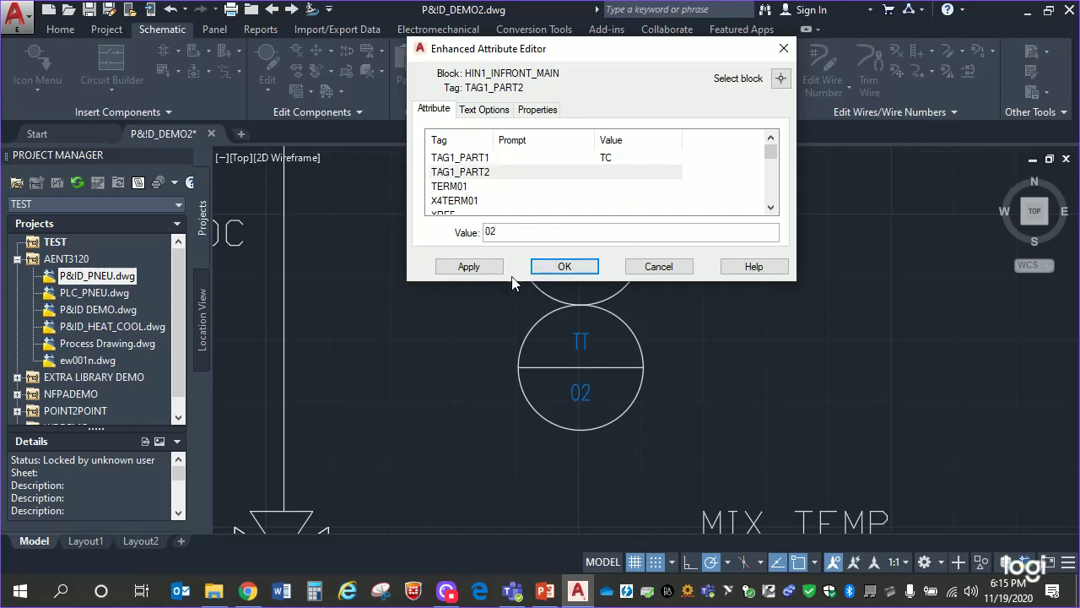
left_click(463, 267)
left_click(560, 266)
- Draw a wire from the bottom of the TT 02 instrument straight down to the mixed outlet wire
scroll(798, 319, "down", 4)
mouse_move(810, 272)
middle_mouse_down()
mouse_move(734, 379)
mouse_move(699, 357)
middle_mouse_up()
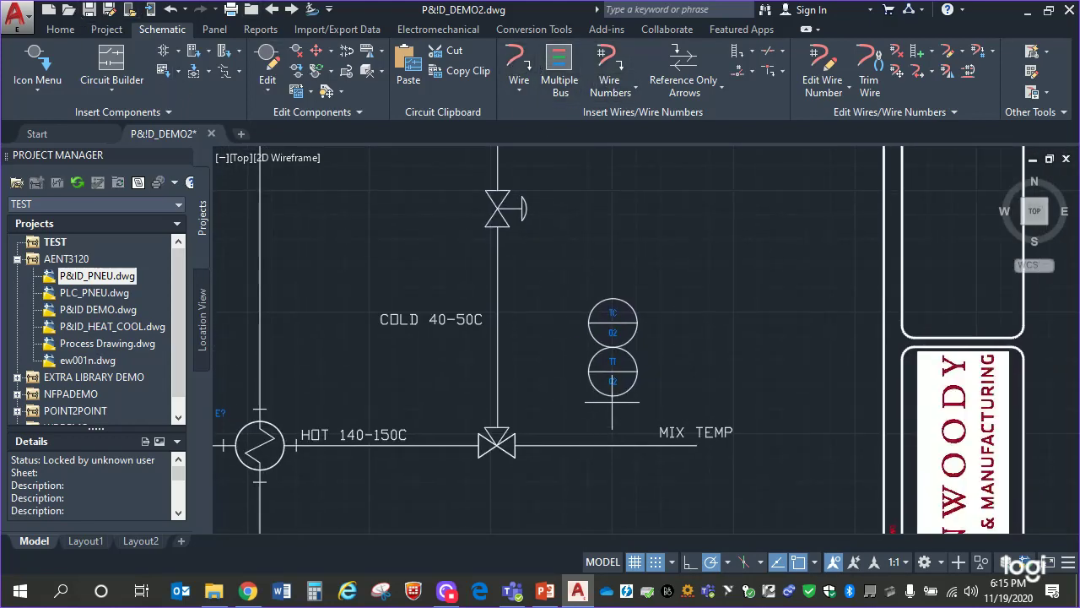
left_click(612, 390)
left_click(613, 445)
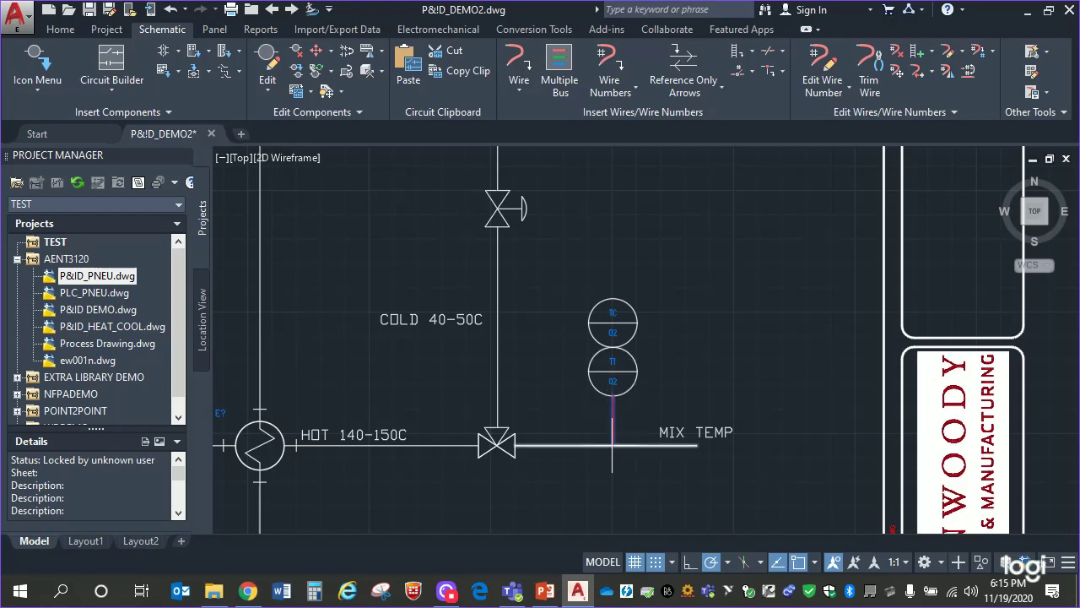
- Try to wire the top of the TC 02 instrument to the diaphragm valve's actuator
left_click(613, 301)
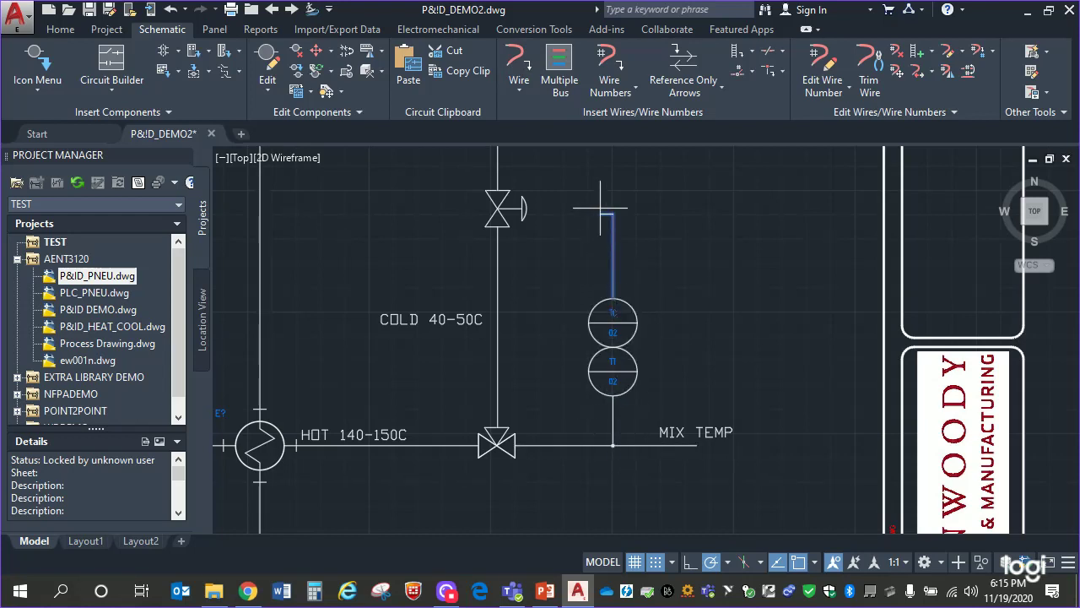
left_click(527, 207)
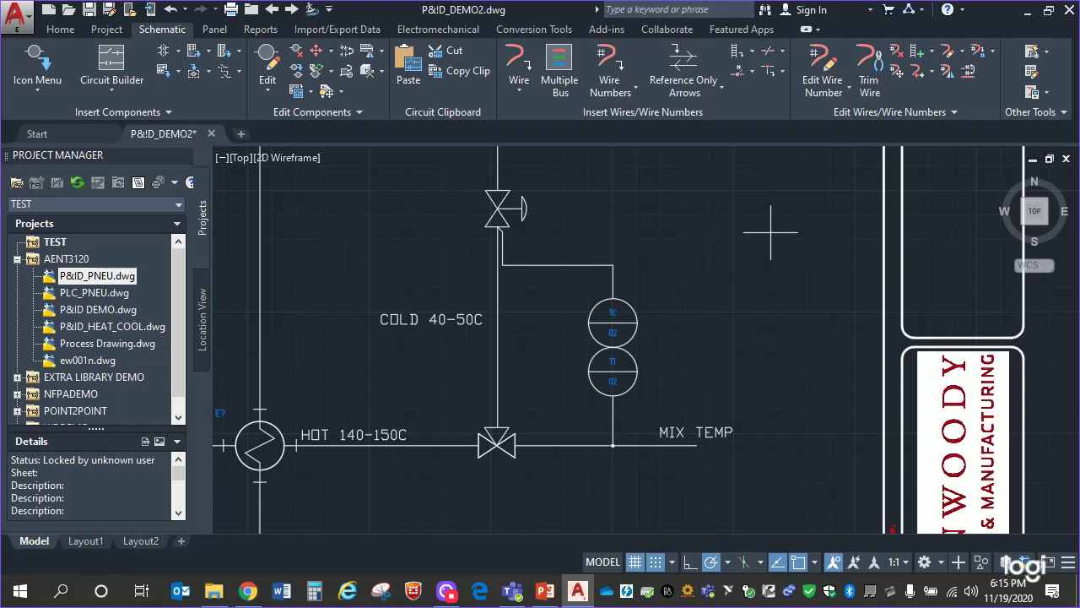
middle_click_drag(639, 225, 613, 259)
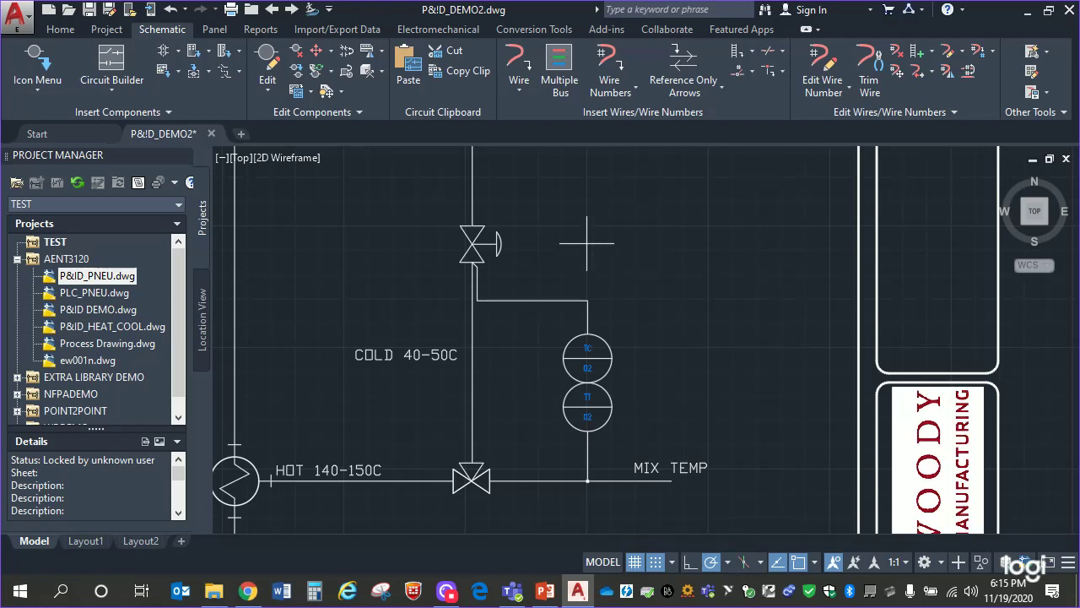
left_click(498, 244)
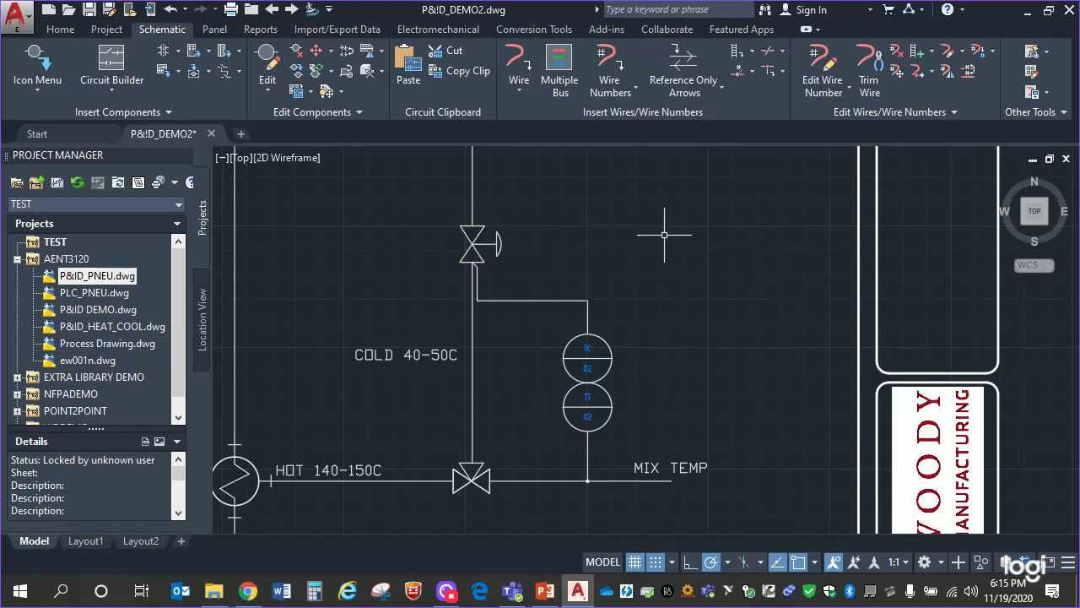
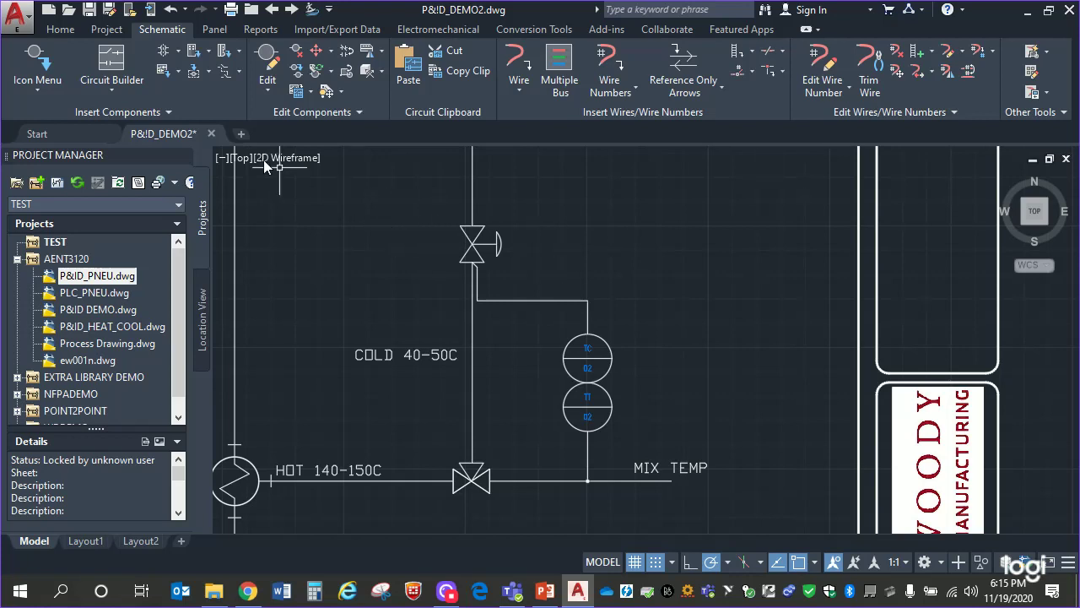
left_click(170, 110)
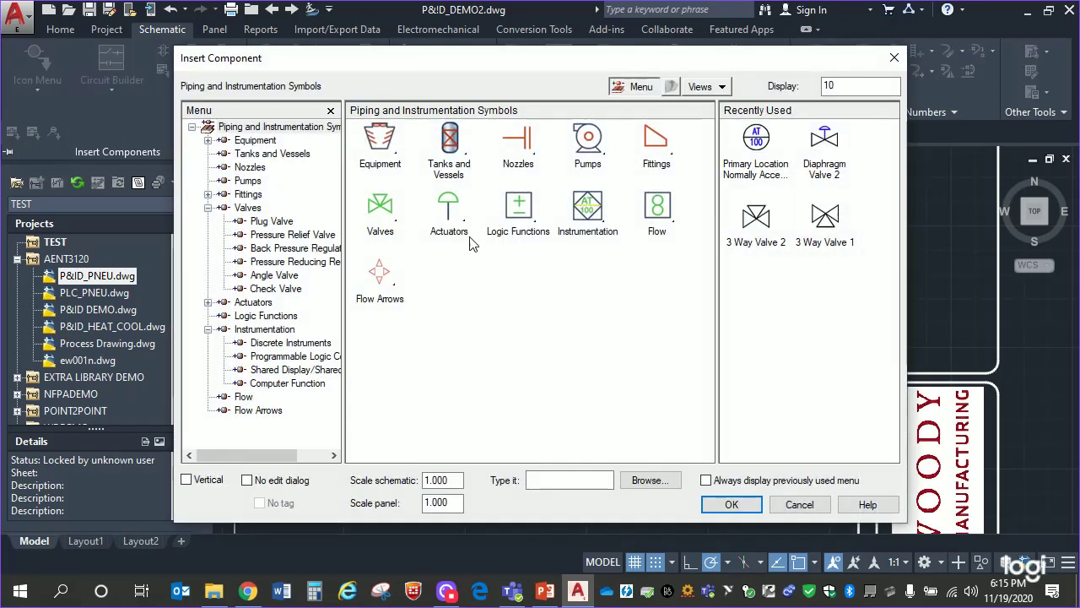
left_click(263, 303)
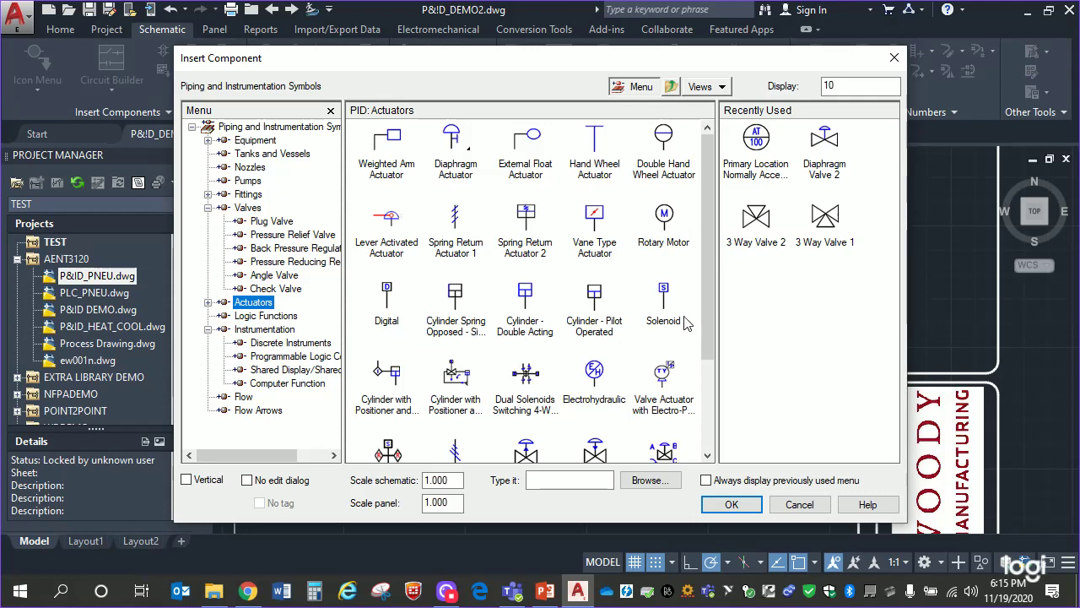
left_click_drag(709, 253, 709, 343)
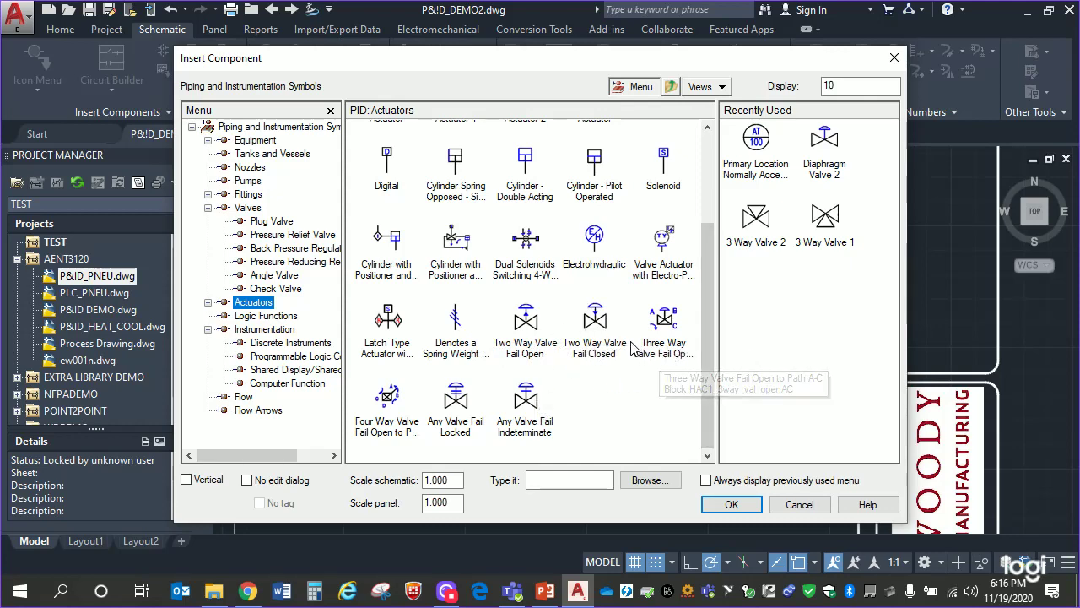
left_click(793, 506)
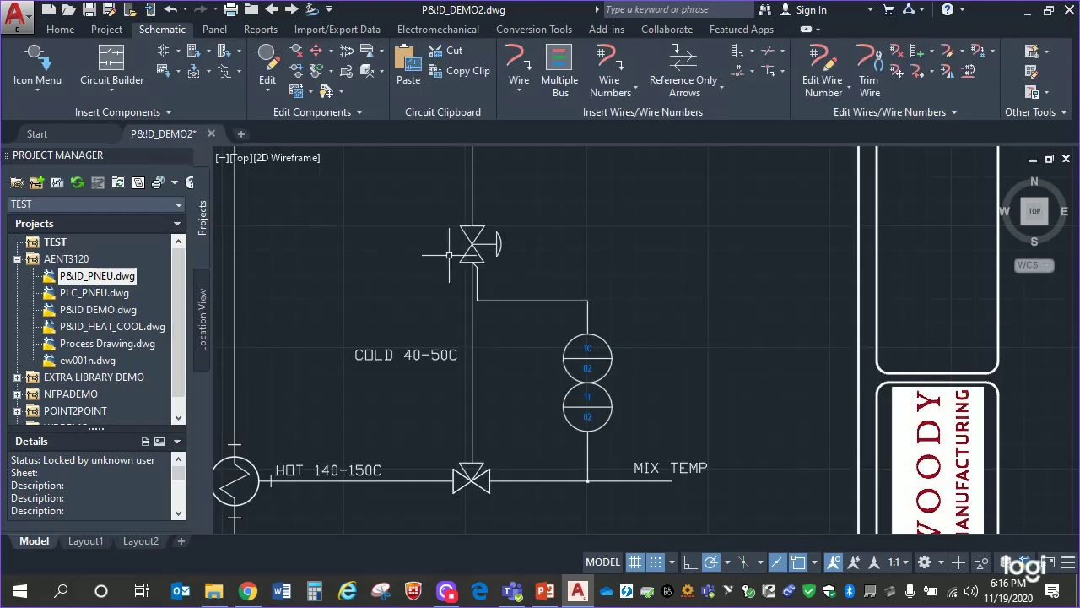
- Delete the diaphragm valve on the cold wire together with the wire segments leading from it to the TC 02 instrument
left_click(431, 208)
left_click(673, 334)
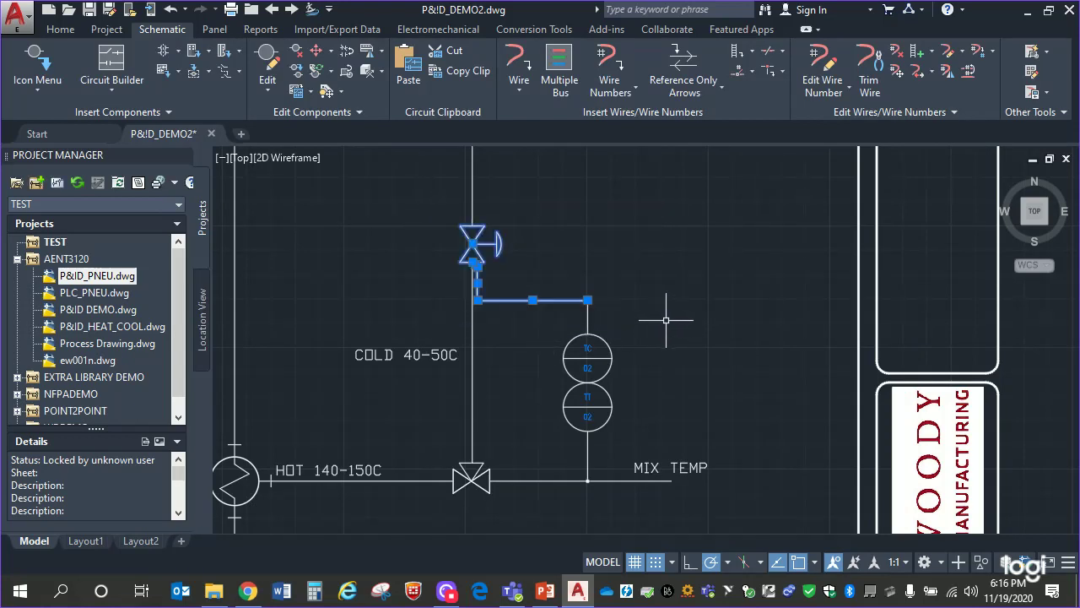
key("Delete")
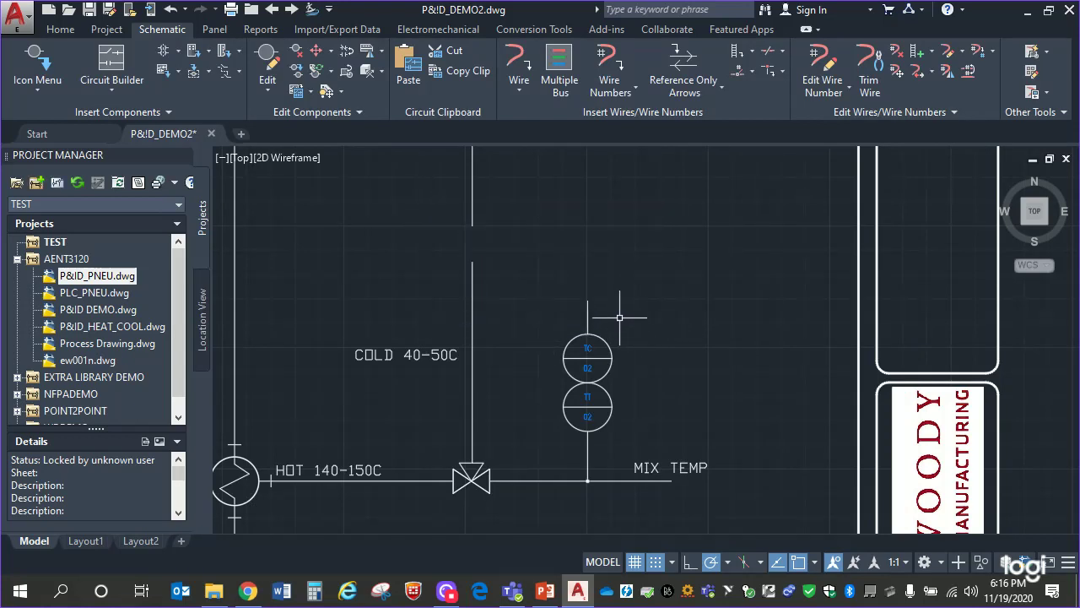
- Delete the cold wire segment above the removed valve and the leftover wire stub at the header lines
left_click(472, 202)
scroll(568, 276, "down", 4)
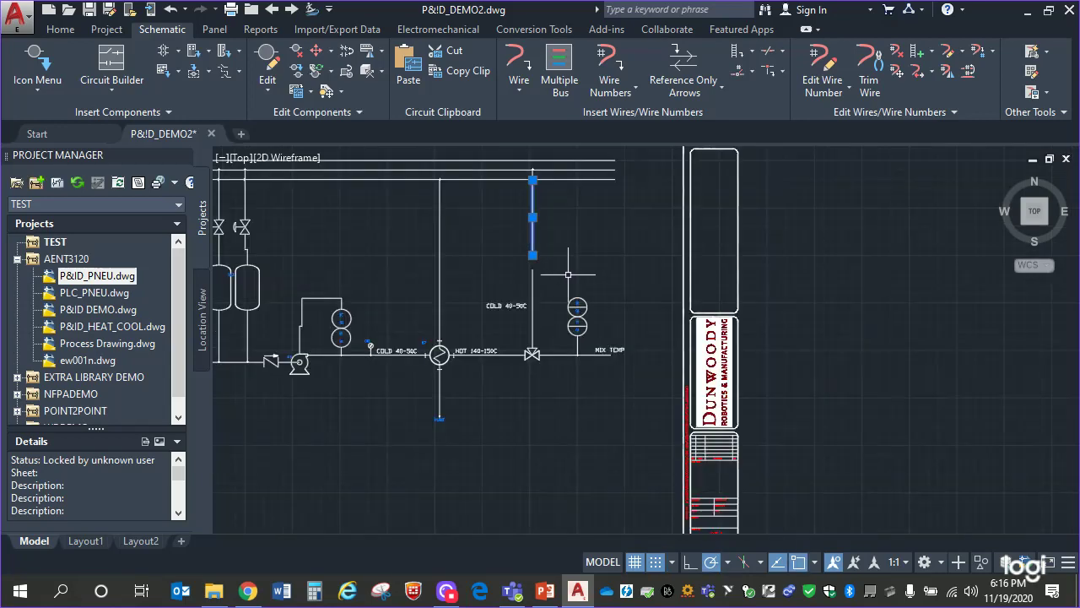
key("Delete")
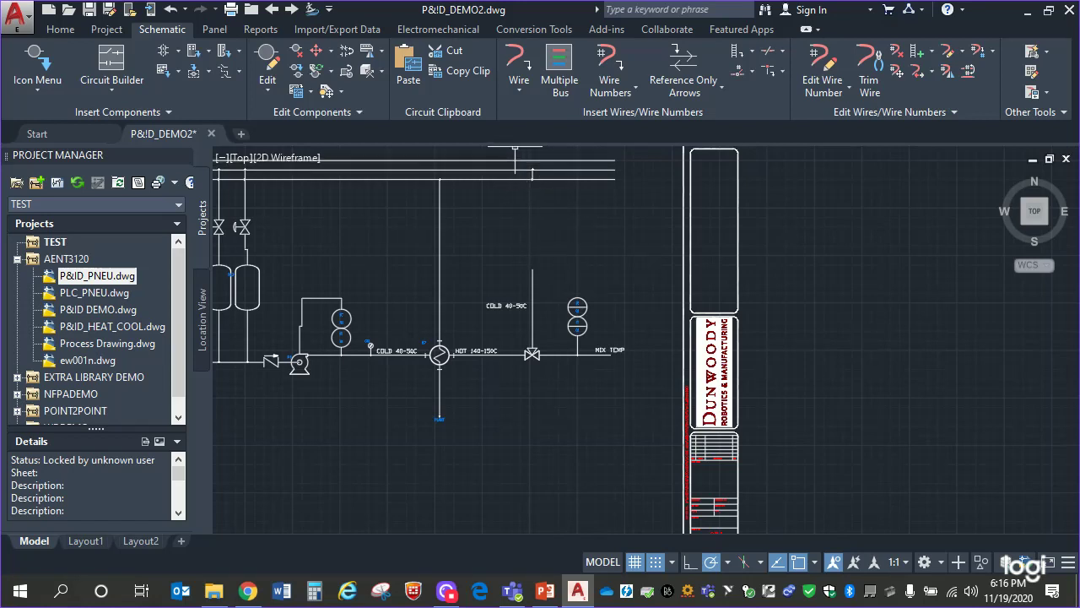
left_click(514, 153)
left_click(591, 243)
key("Delete")
scroll(456, 190, "up", 5)
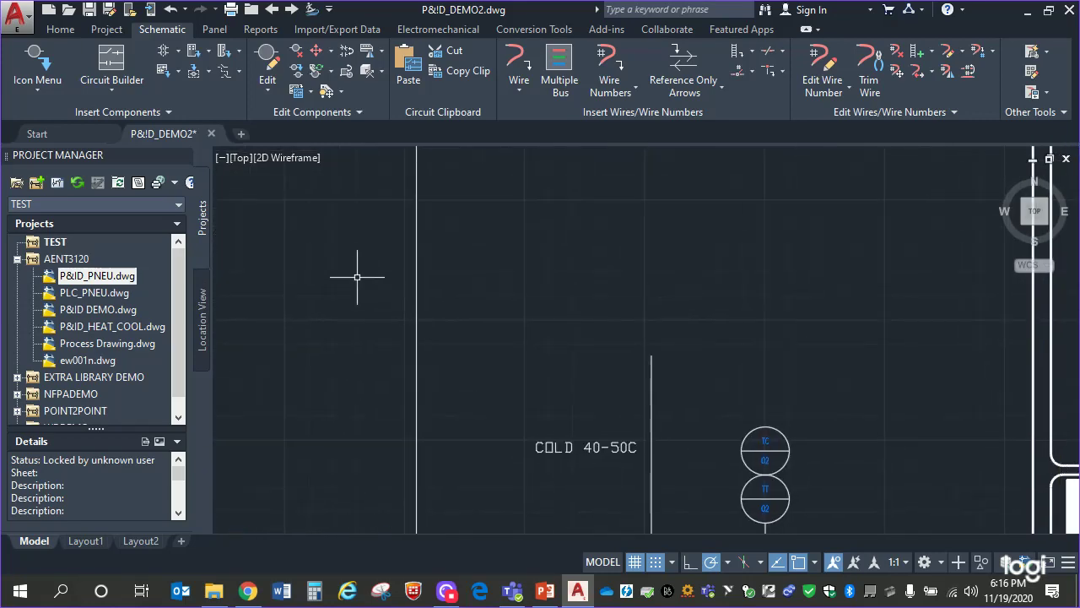
left_click(169, 111)
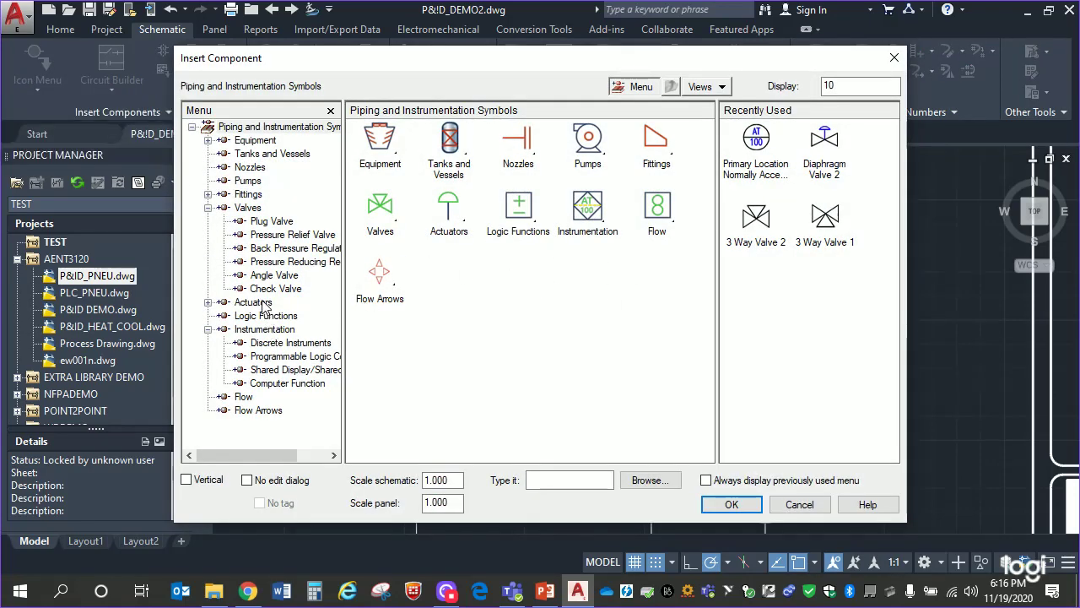
left_click(258, 303)
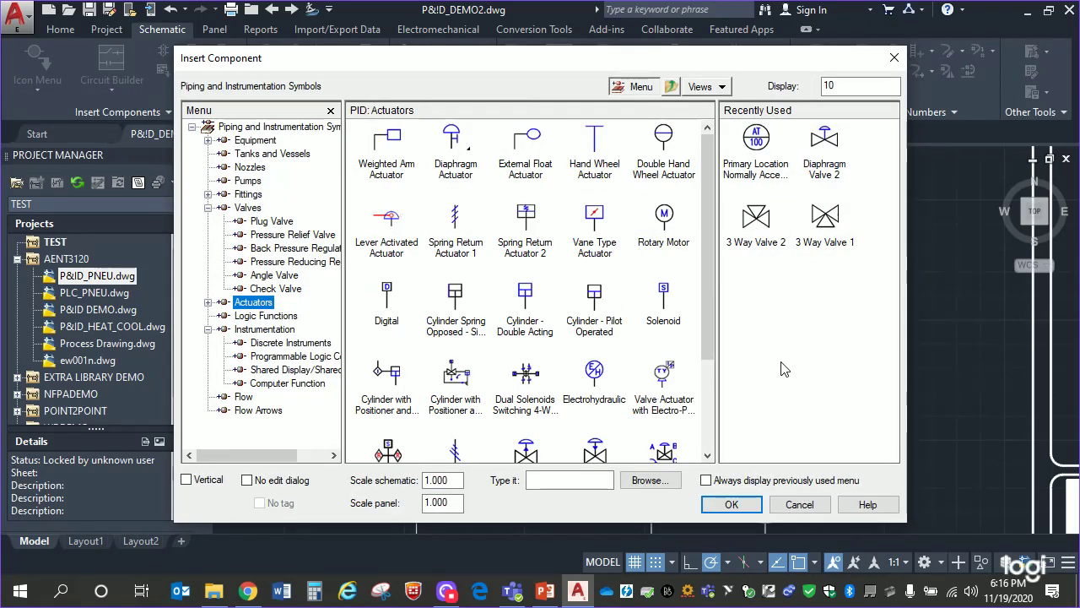
left_click_drag(708, 329, 714, 422)
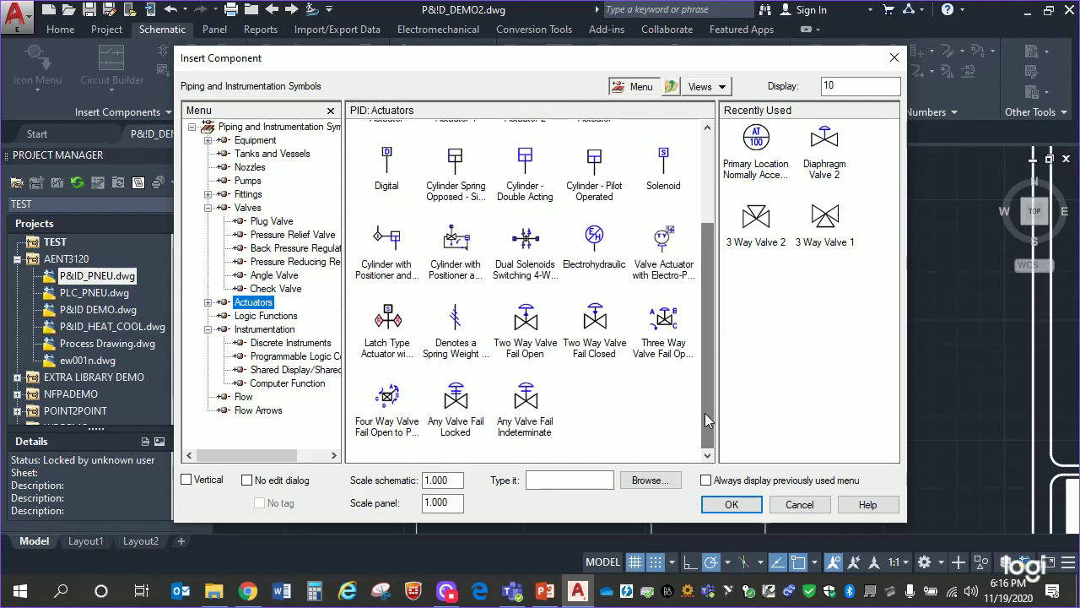
left_click(590, 329)
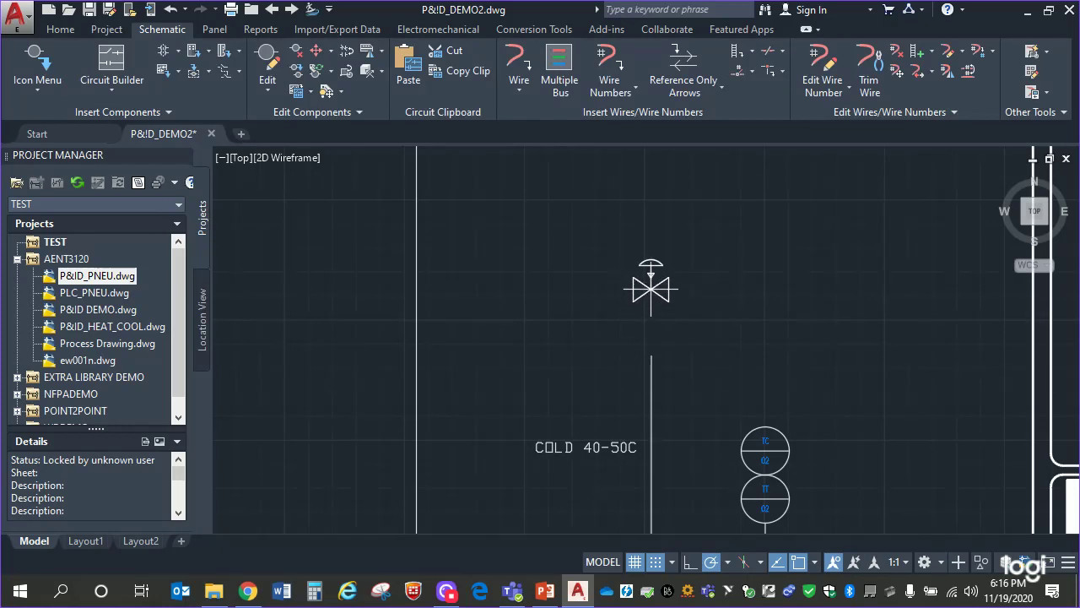
key("Escape")
- Insert a vertical Two Way Valve Fail Closed symbol above the open end of the cold wire, accepting the default component data
left_click(167, 111)
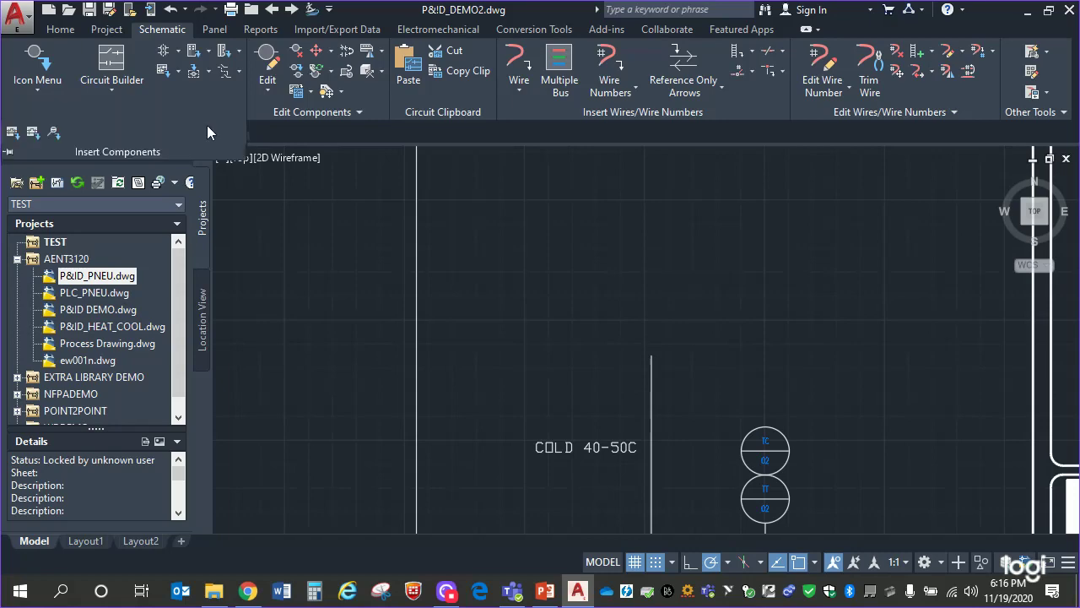
left_click(37, 59)
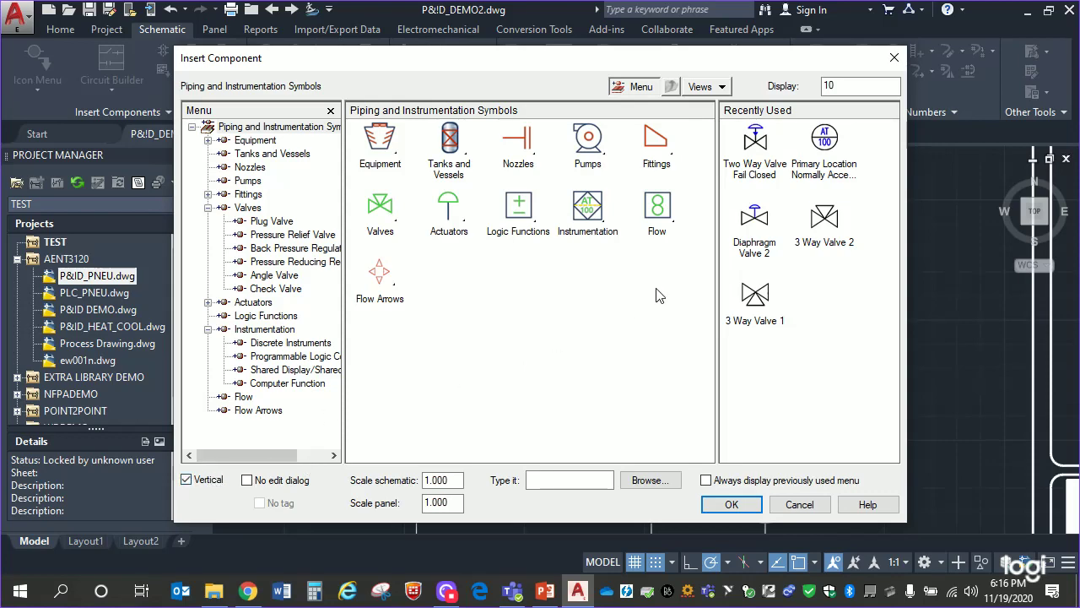
left_click(756, 143)
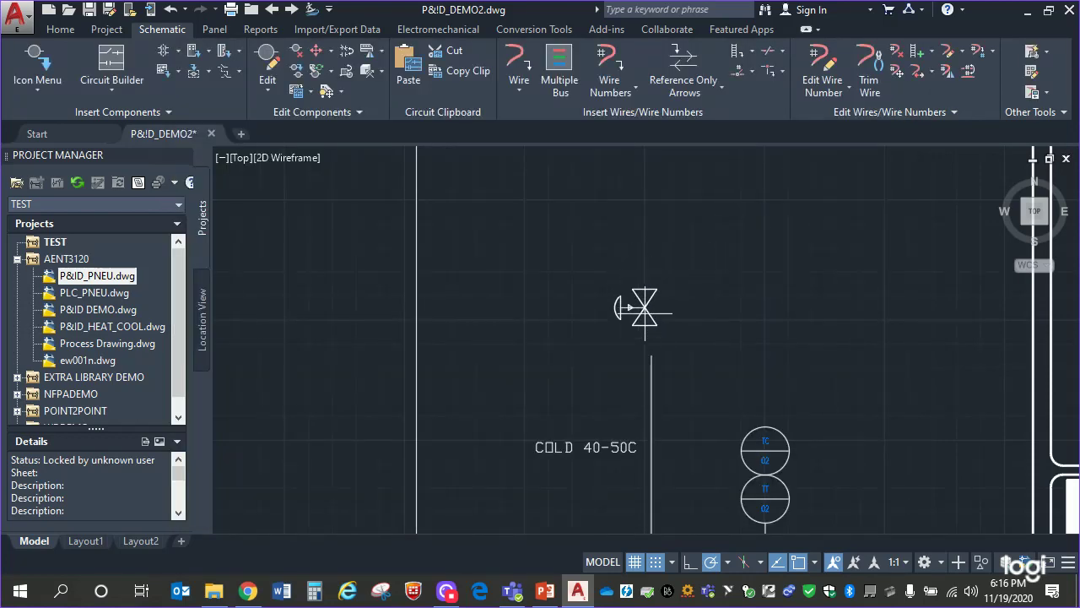
left_click(649, 283)
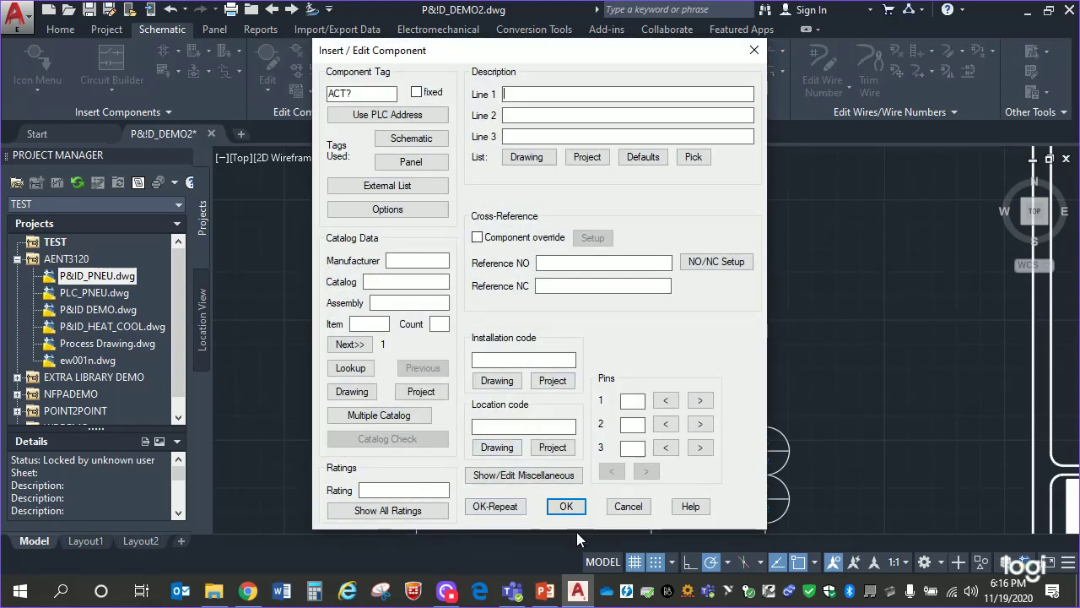
left_click(565, 506)
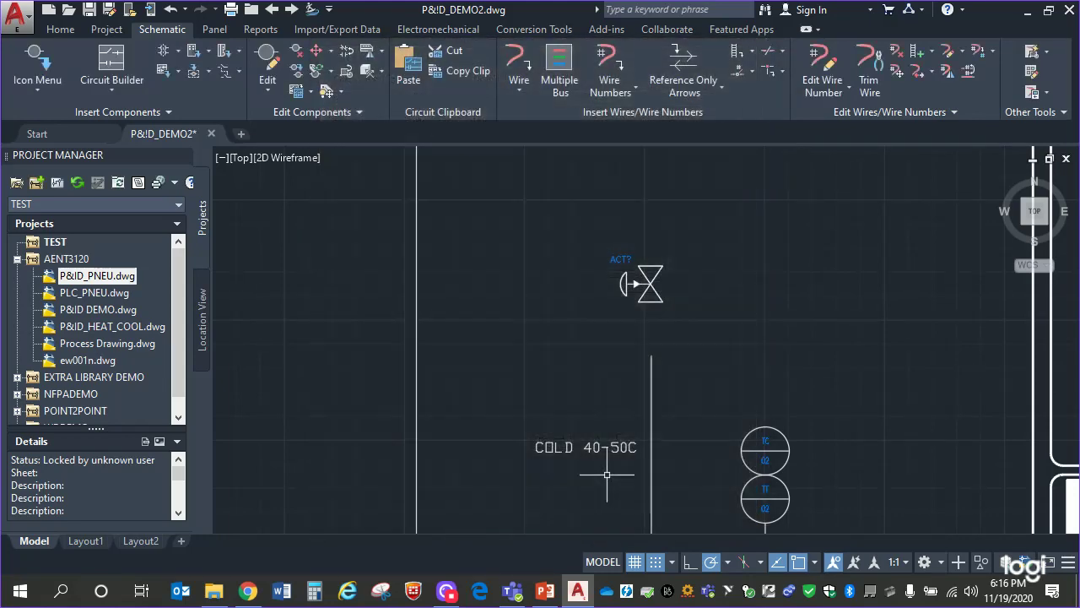
- Try to flip the newly inserted two-way valve with the Reverse/Flip Component command
right_click(651, 284)
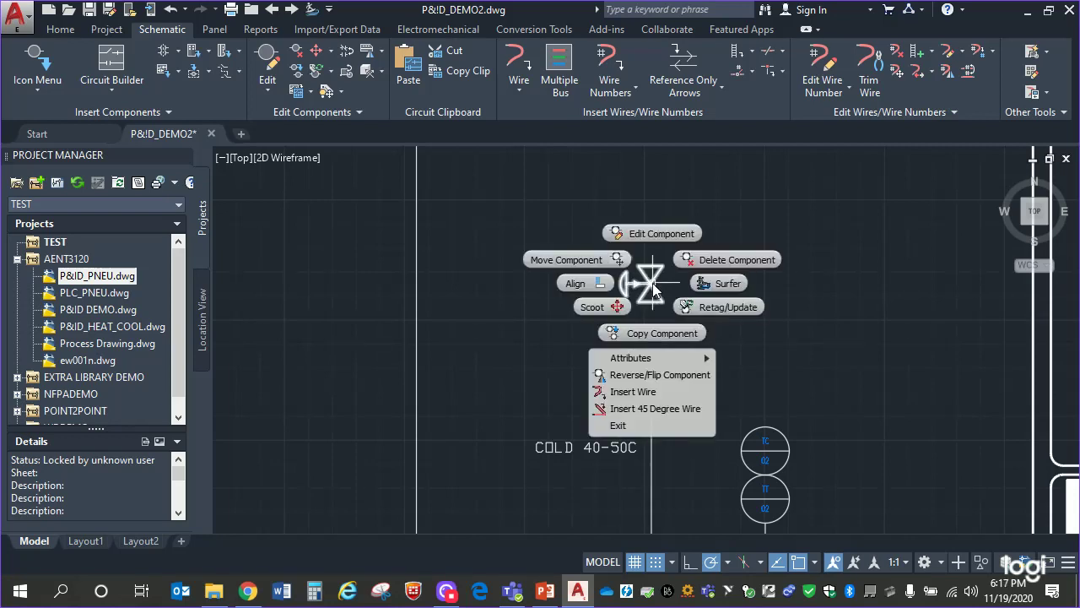
left_click(642, 375)
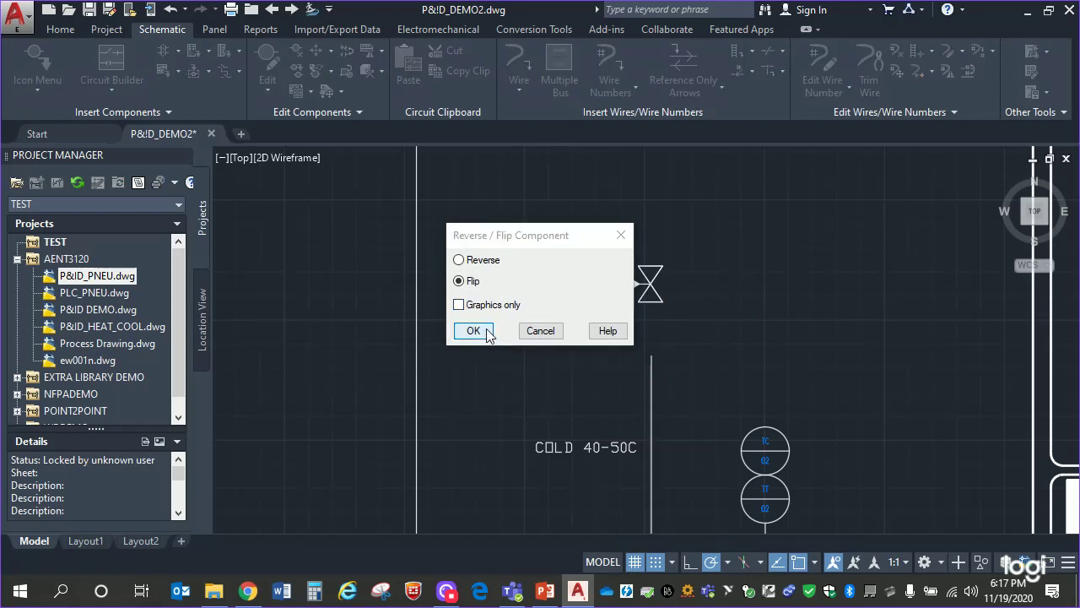
left_click(474, 331)
left_click(649, 285)
left_click(651, 284)
key("Escape")
key("Escape")
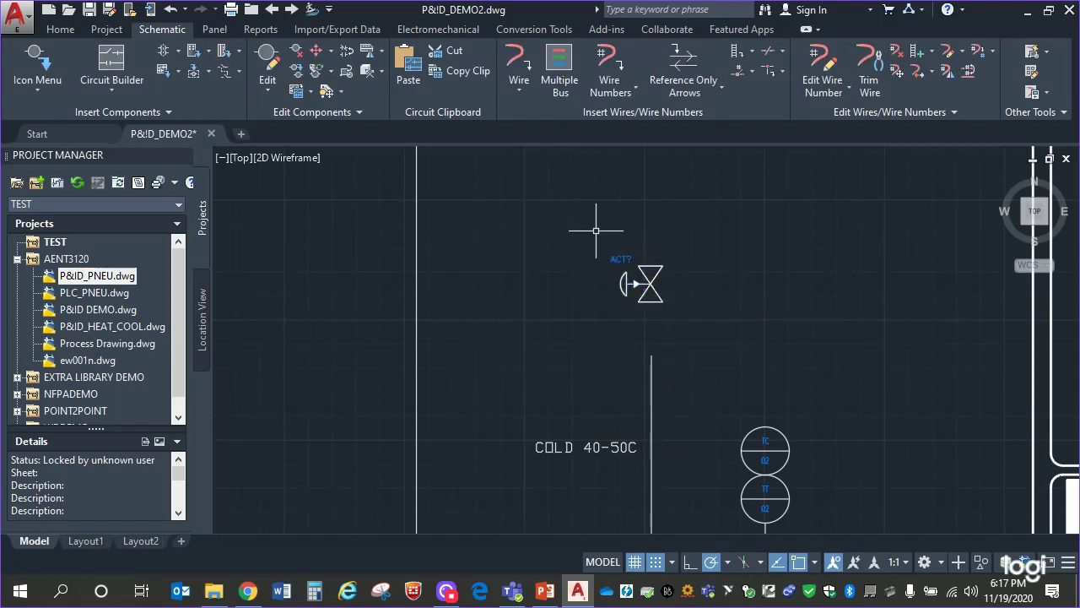
- Delete the two-way valve above the cold wire
left_click(596, 234)
left_click(717, 314)
key("Delete")
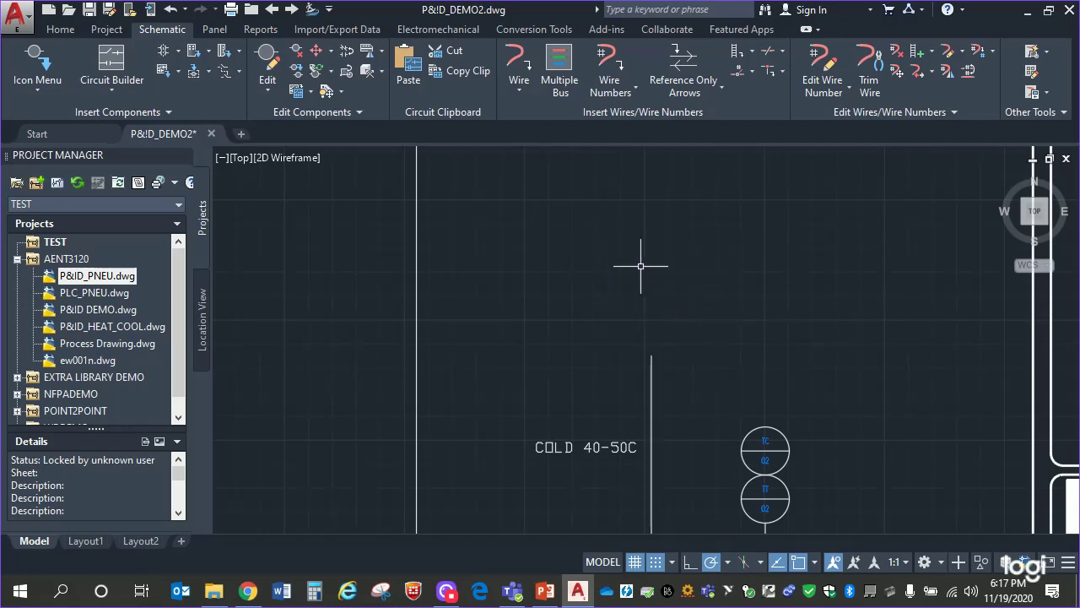
- Insert a vertical Two Way Valve Fail Closed actuator symbol in line above the cold wire, keeping the default tag ACT?
left_click(168, 112)
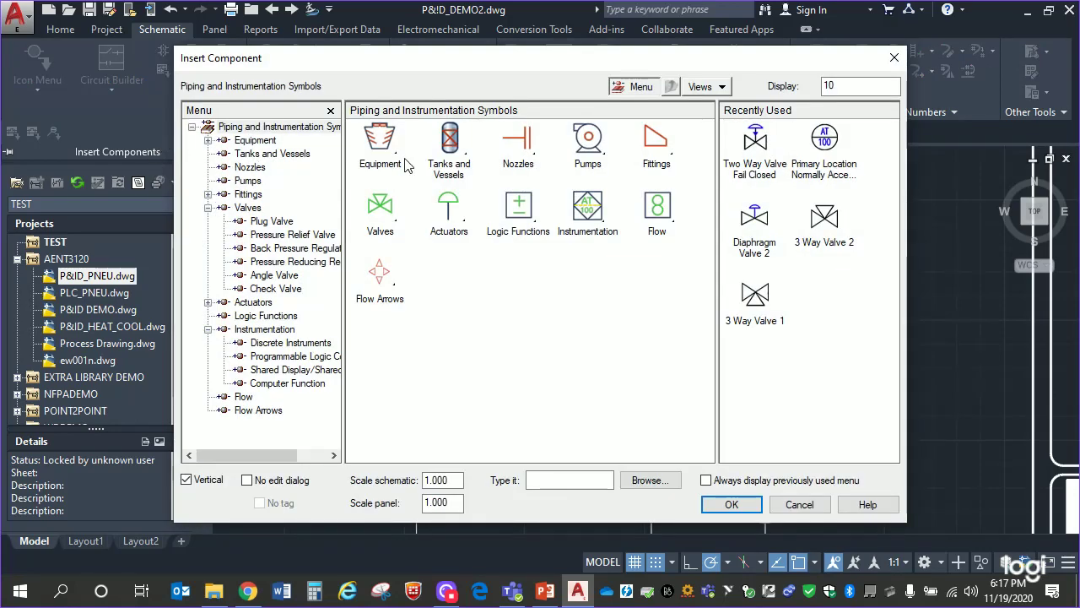
left_click(252, 303)
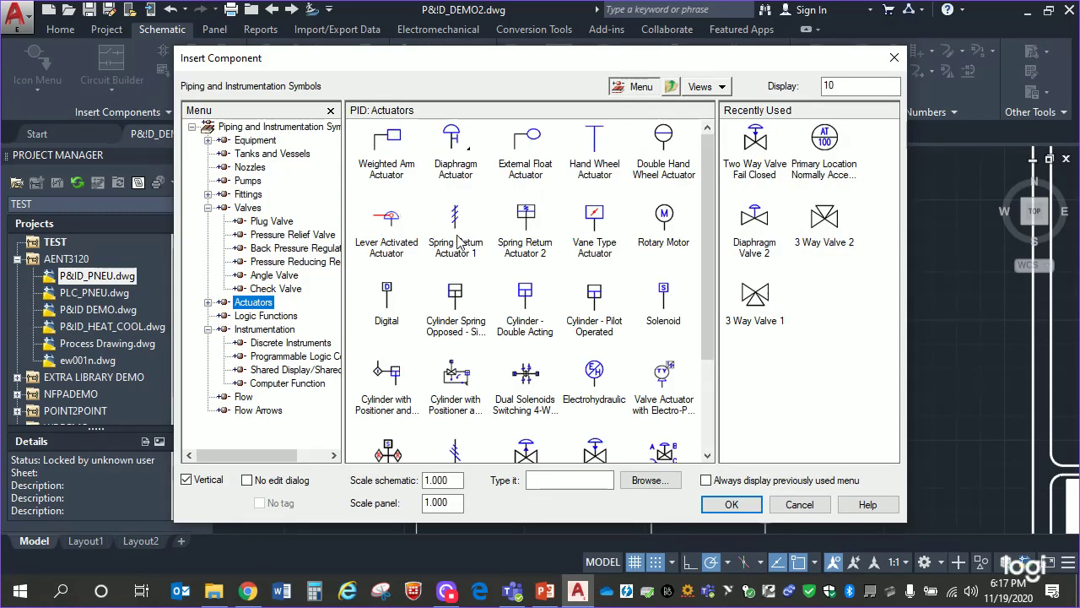
left_click(766, 144)
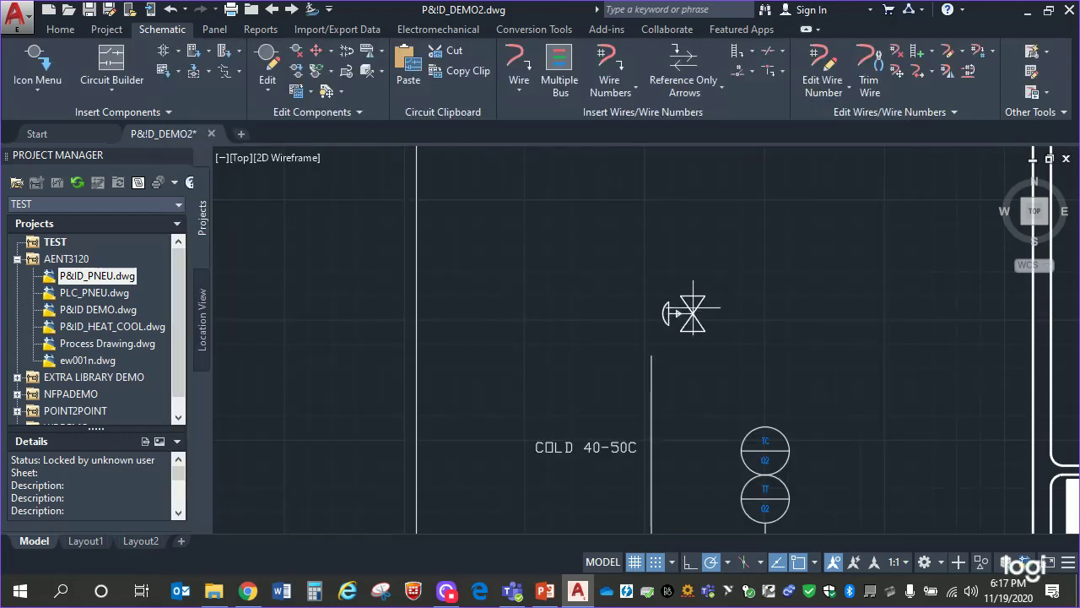
left_click(650, 283)
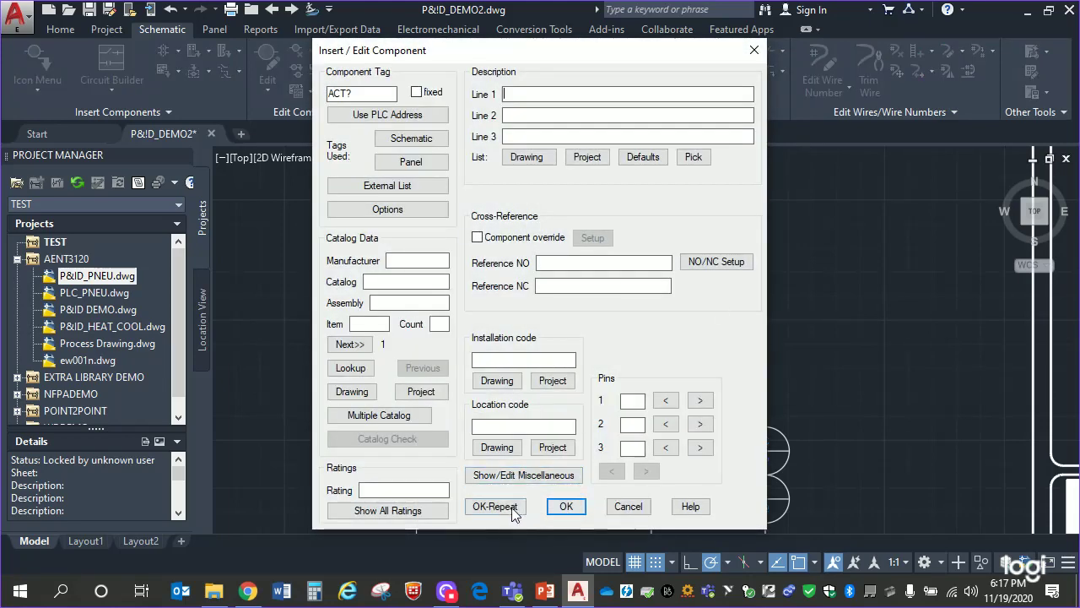
left_click(561, 506)
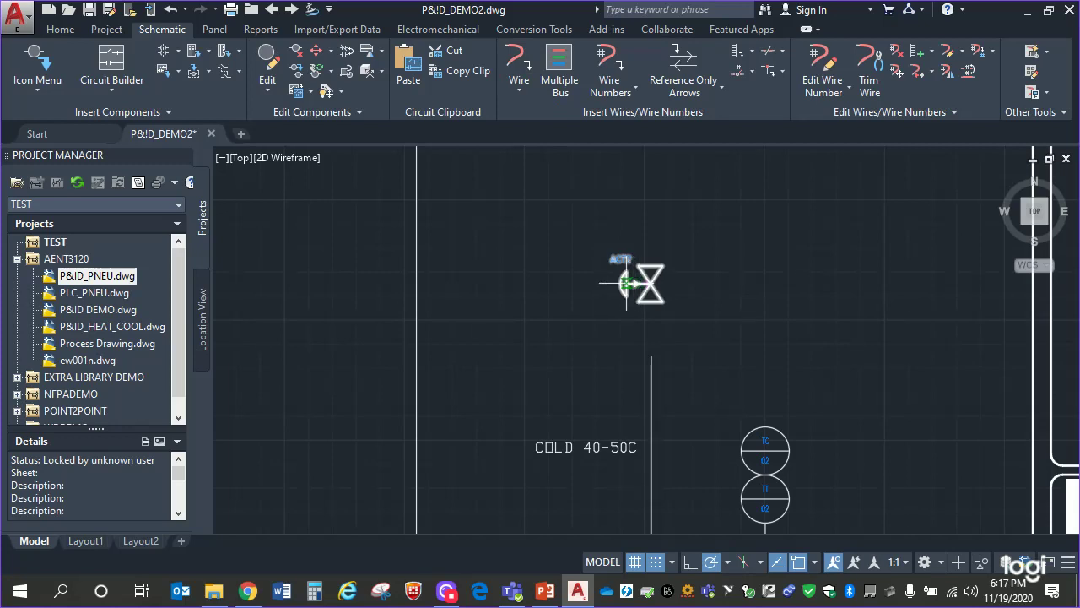
- Draw a wire from the two-way valve's actuator to the top of the TC 02 instrument
left_click(626, 283)
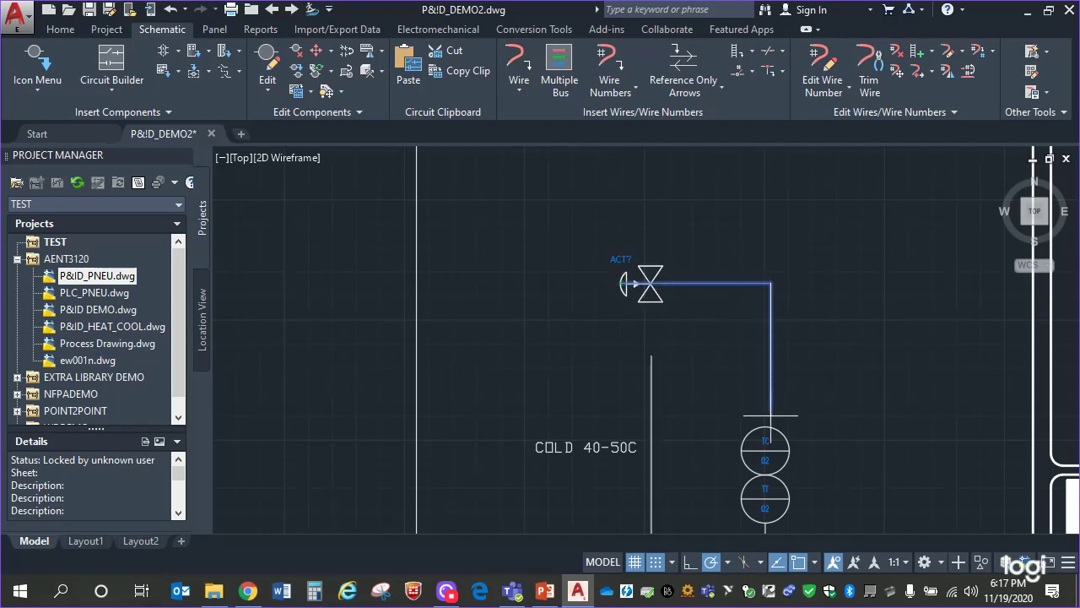
left_click(765, 426)
scroll(753, 332, "down", 3)
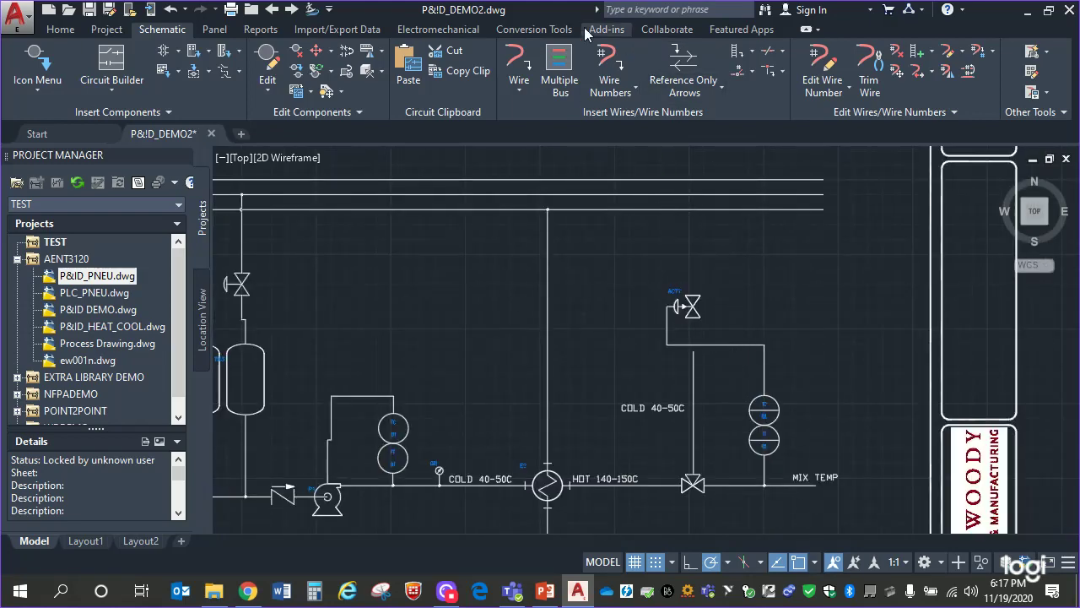
- Replace the short cold wire with one running from the top of the three-way valve to the bottom of the two-way valve
scroll(696, 270, "down", 4)
scroll(706, 314, "up", 6)
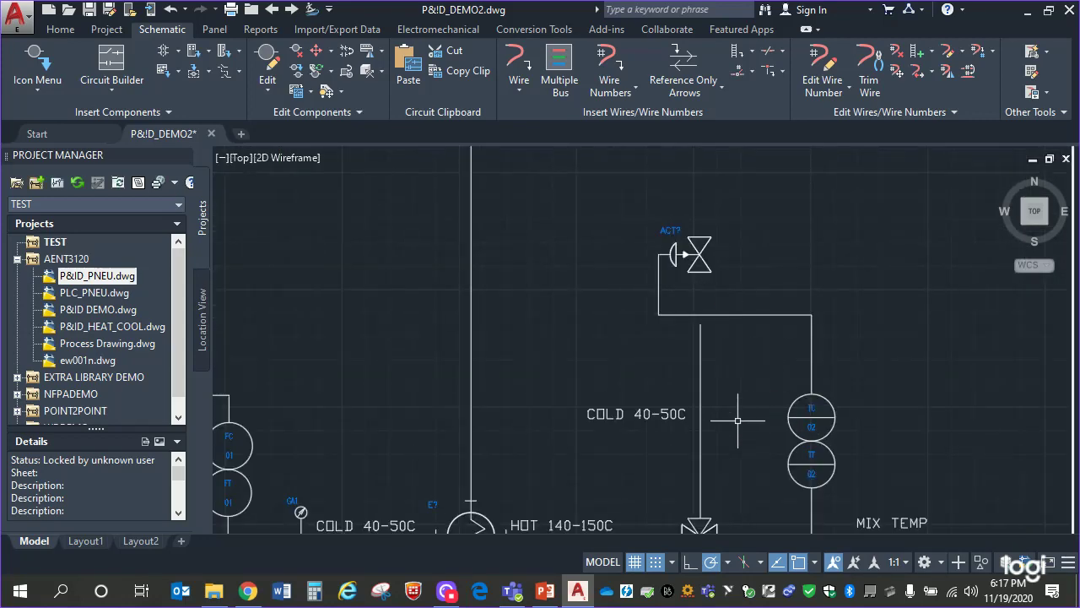
left_click(735, 415)
left_click(701, 346)
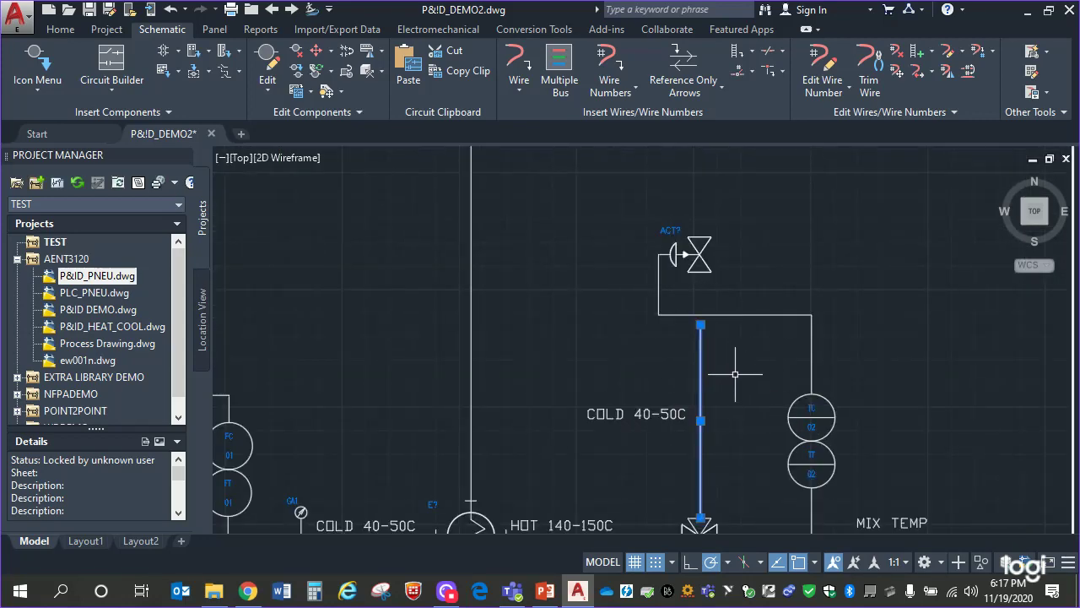
key("Delete")
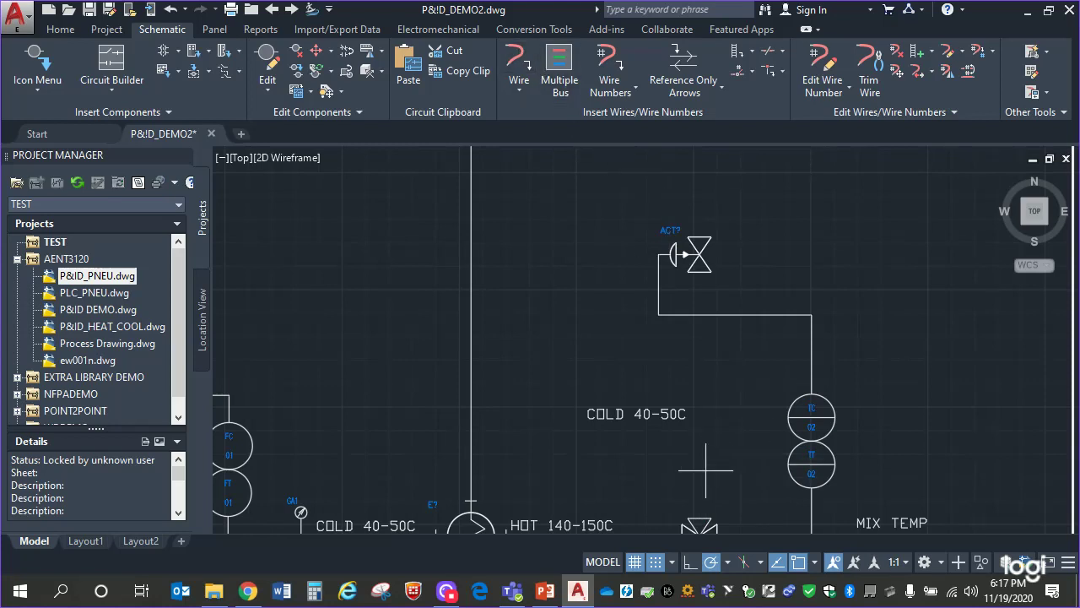
left_click(700, 518)
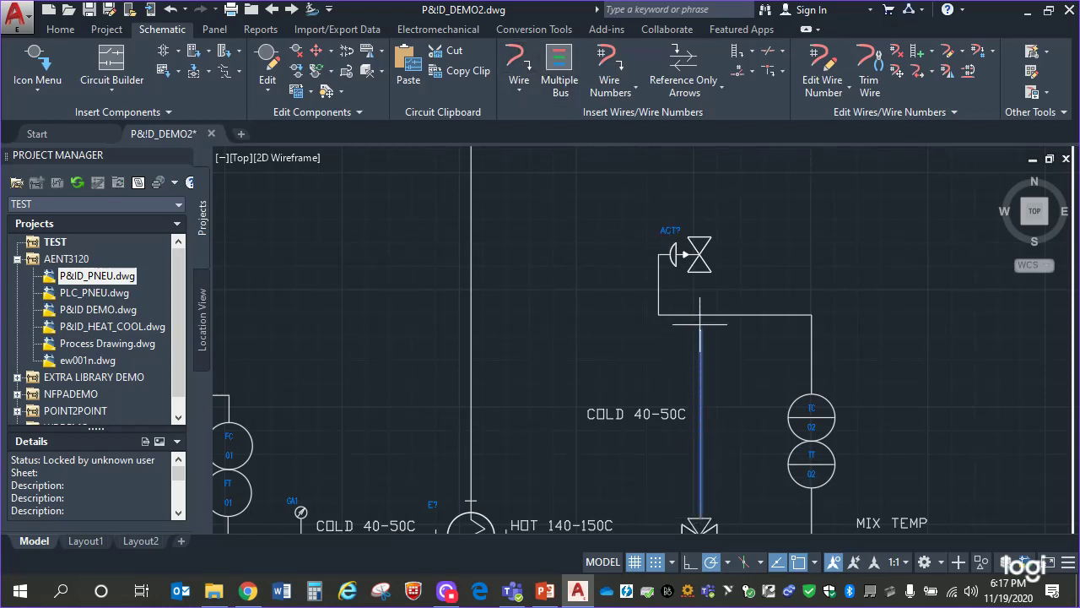
left_click(699, 272)
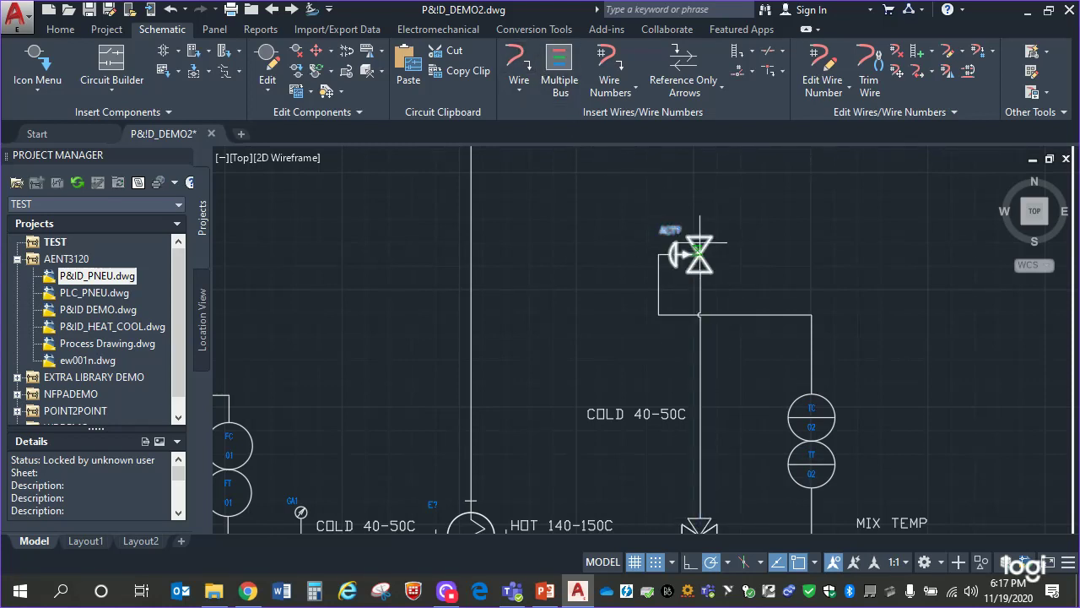
- Draw a wire from the top of the two-way valve straight up to the middle header line
scroll(732, 251, "down", 4)
middle_click_drag(733, 253, 663, 456)
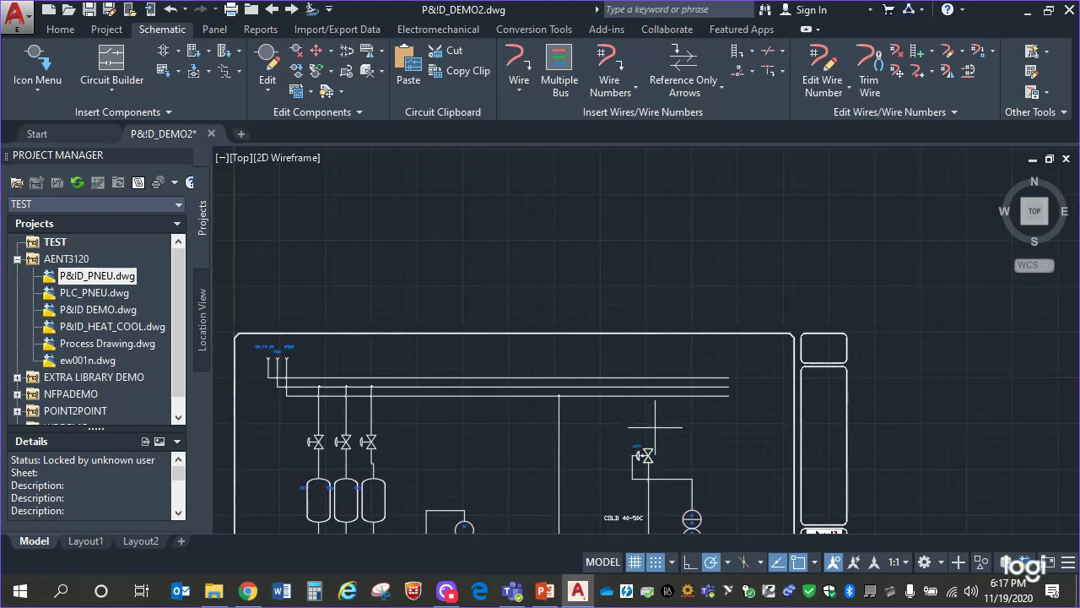
scroll(661, 432, "up", 4)
mouse_move(684, 420)
middle_mouse_down()
mouse_move(726, 241)
mouse_move(848, 469)
mouse_move(928, 473)
middle_mouse_up()
mouse_move(257, 401)
middle_mouse_down()
mouse_move(900, 397)
mouse_move(1076, 438)
mouse_move(222, 234)
middle_mouse_up()
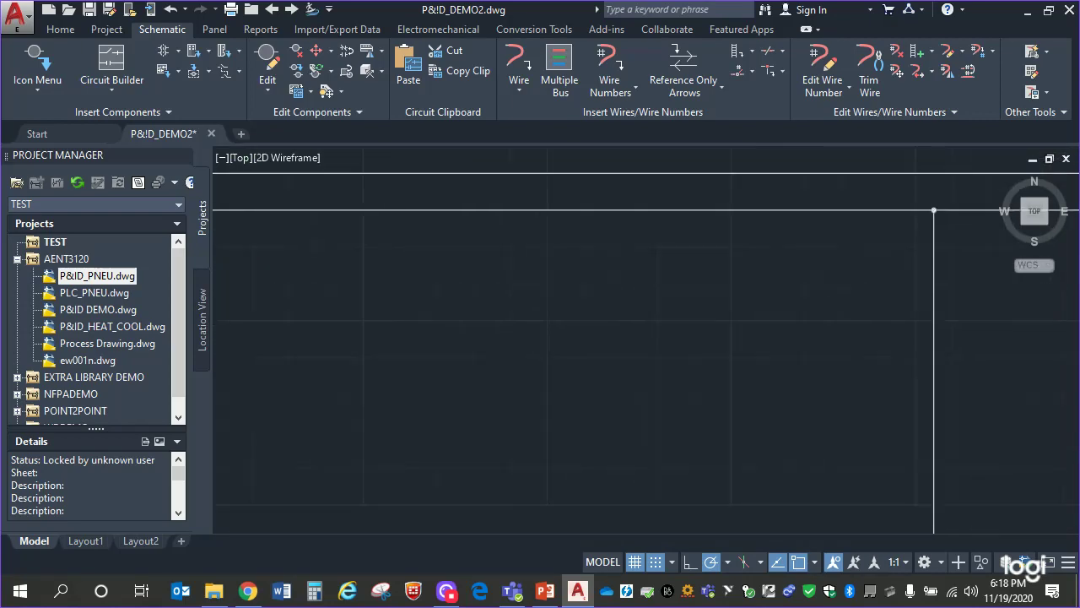
mouse_move(634, 343)
middle_mouse_down()
mouse_move(420, 301)
mouse_move(233, 341)
mouse_move(241, 353)
middle_mouse_up()
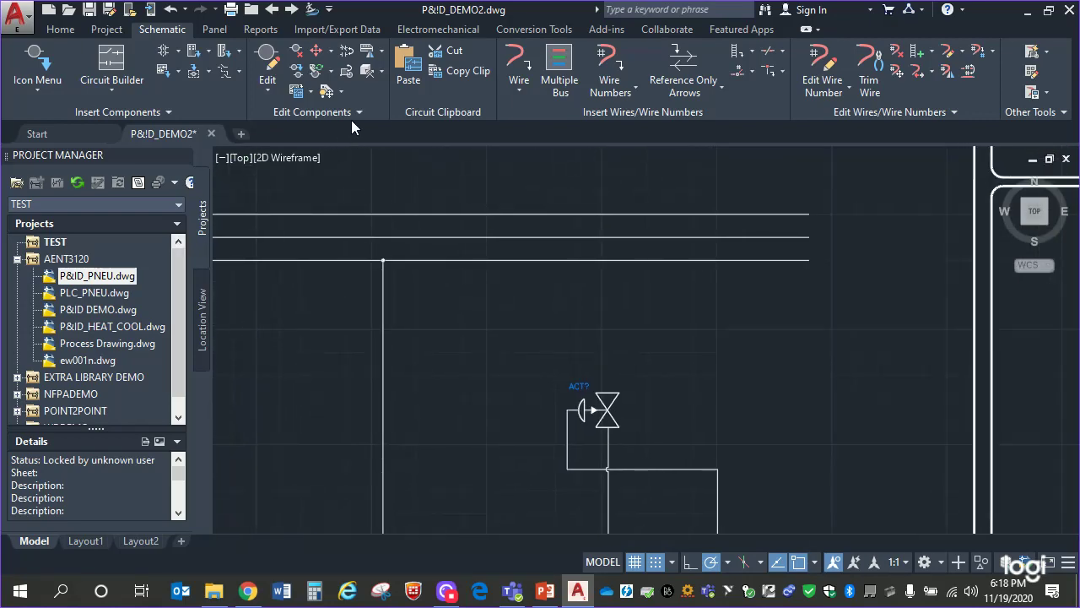
left_click(607, 391)
left_click(607, 237)
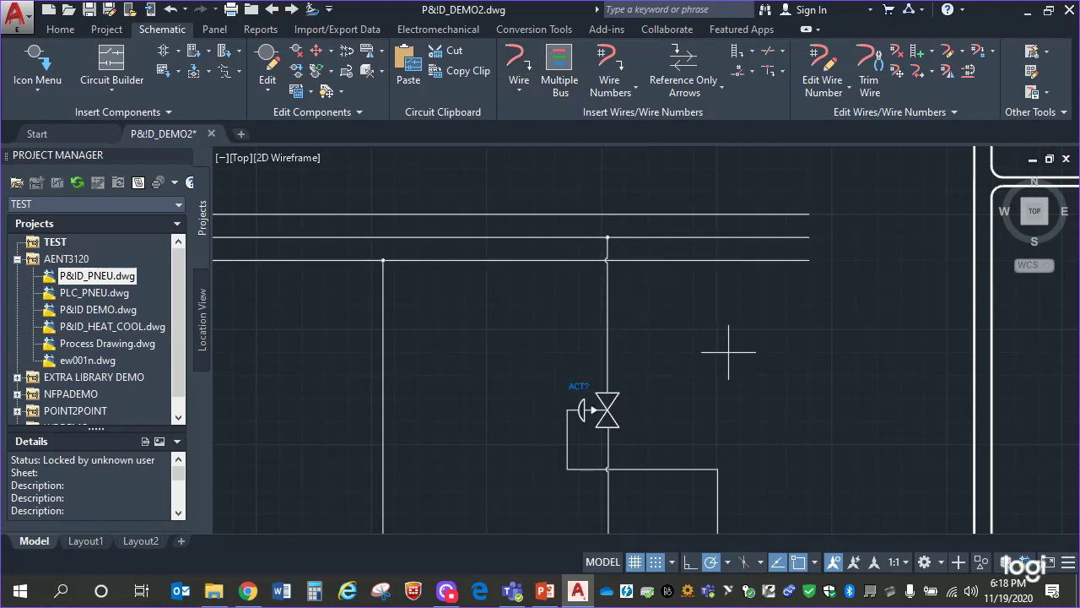
scroll(751, 377, "down", 6)
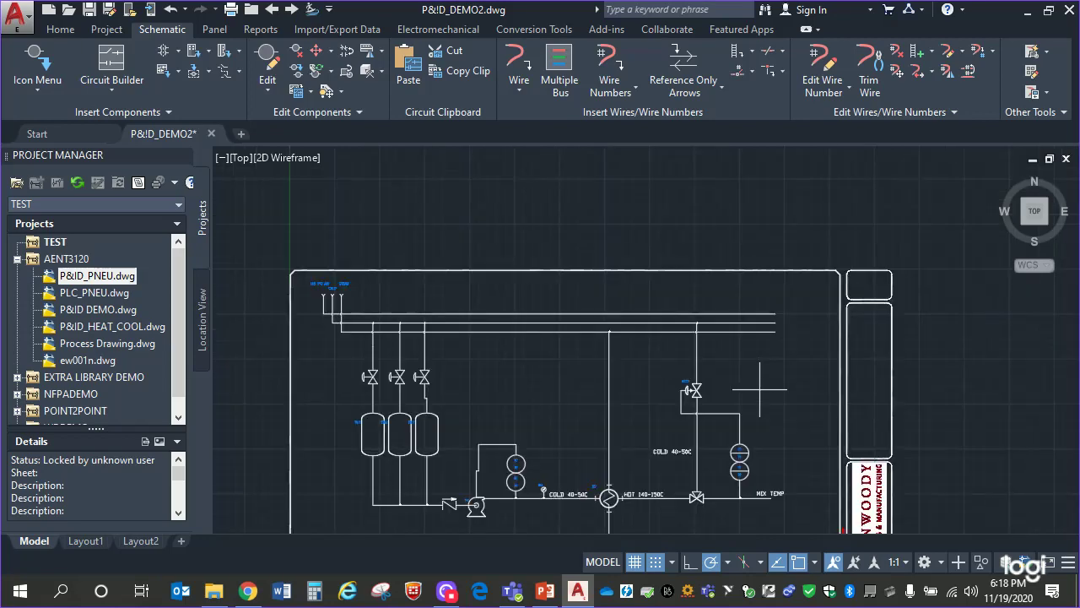
mouse_move(730, 513)
middle_mouse_down()
mouse_move(728, 488)
mouse_move(619, 405)
middle_mouse_up()
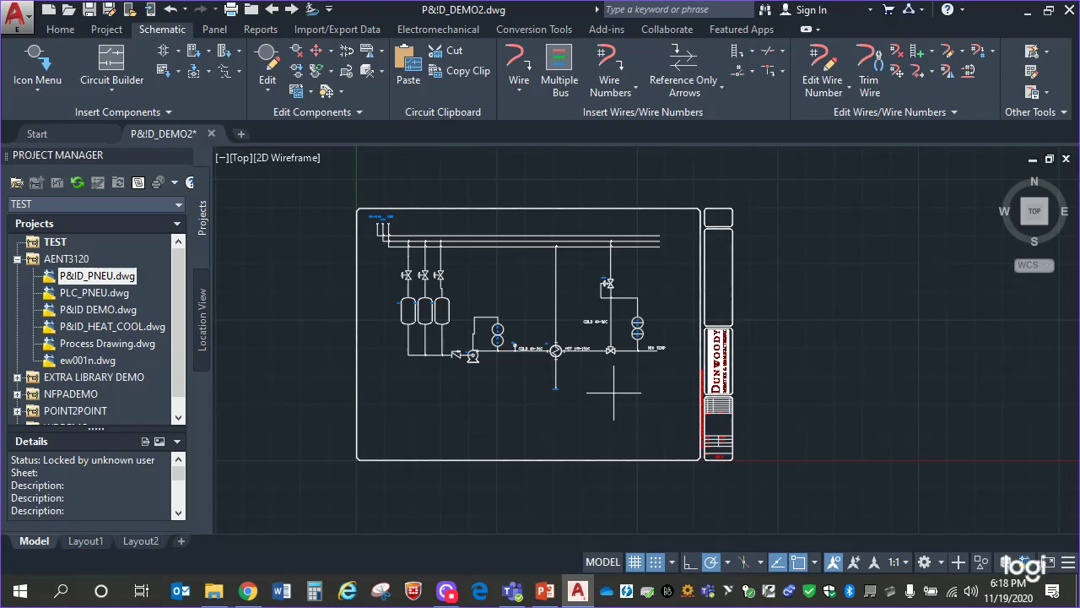
scroll(591, 367, "up", 4)
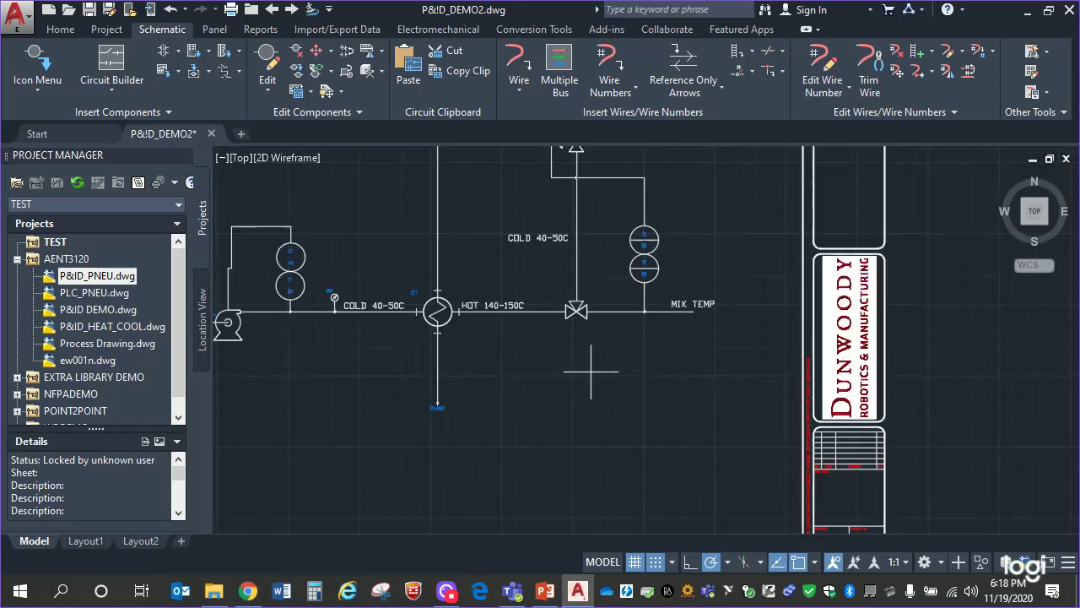
scroll(829, 465, "down", 1)
scroll(861, 475, "up", 3)
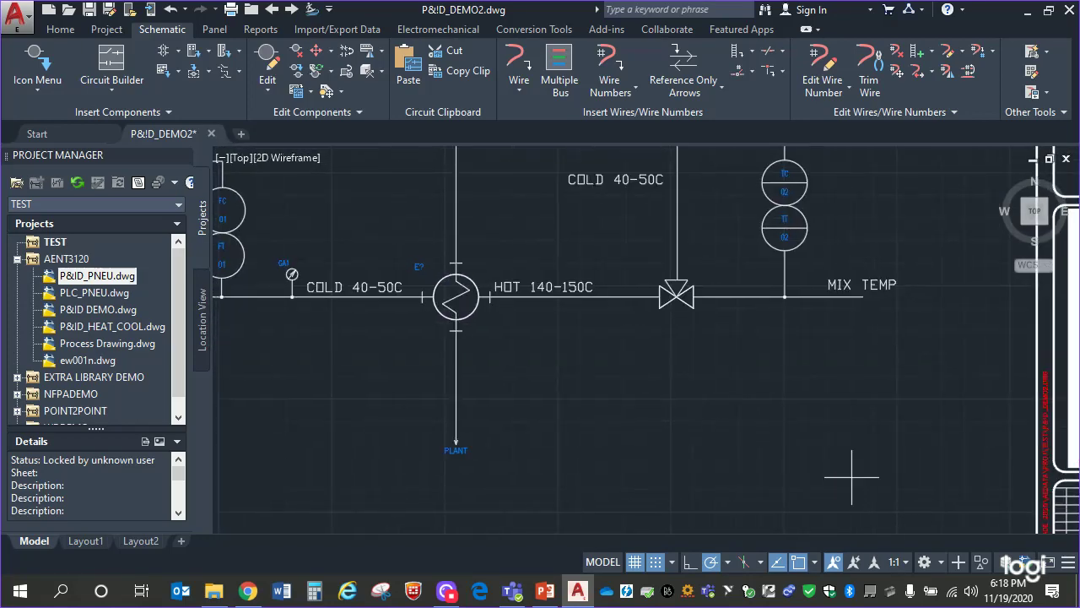
middle_click_drag(795, 446, 677, 472)
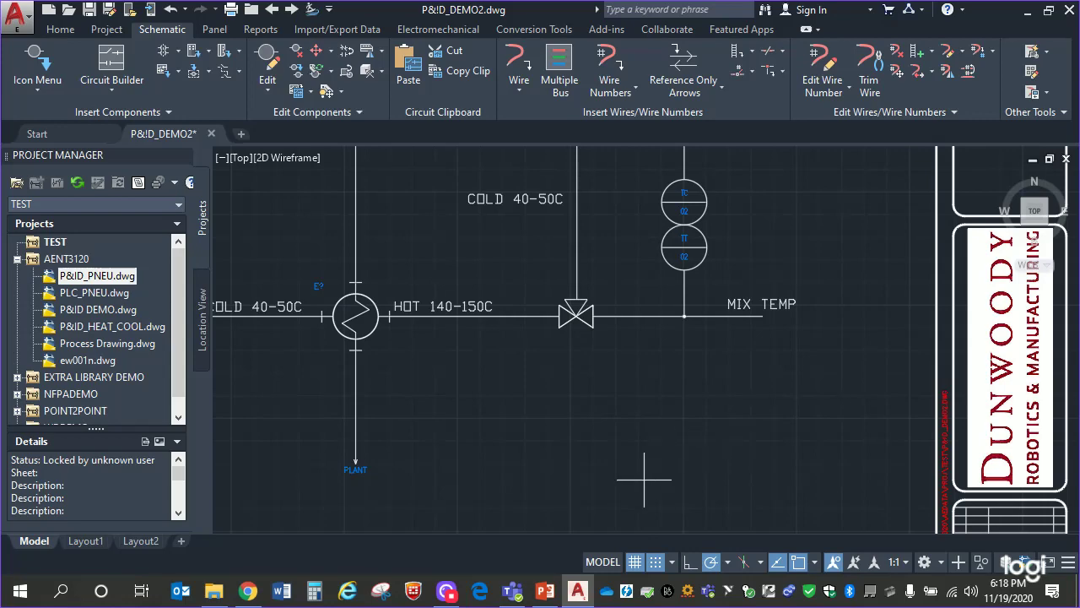
scroll(616, 448, "up", 2)
scroll(590, 481, "down", 2)
mouse_move(628, 437)
middle_mouse_down()
mouse_move(790, 487)
mouse_move(994, 483)
middle_mouse_up()
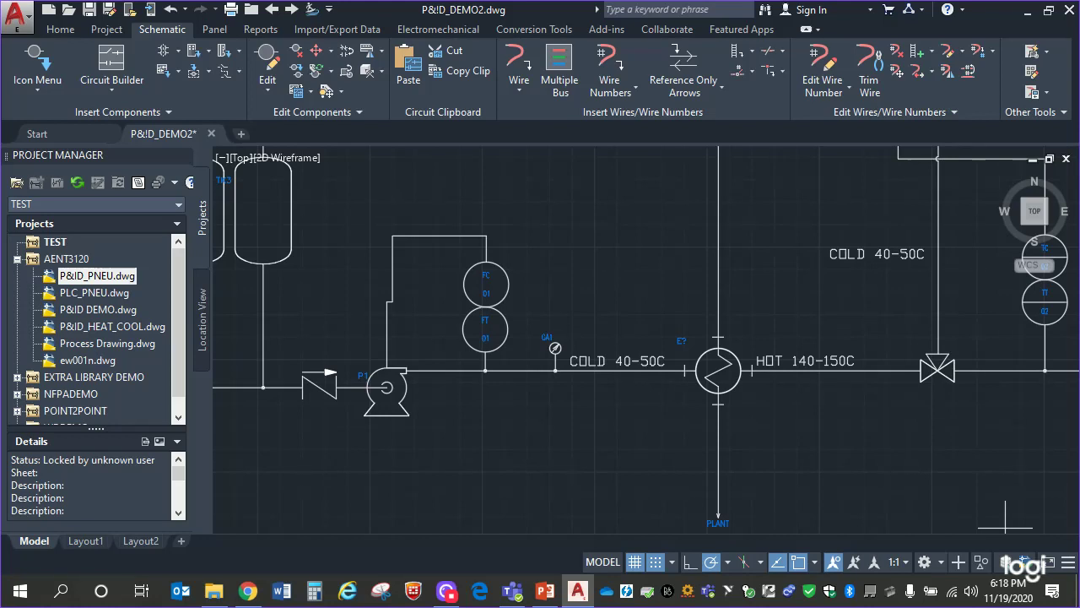
scroll(978, 354, "down", 6)
middle_click_drag(504, 257, 604, 411)
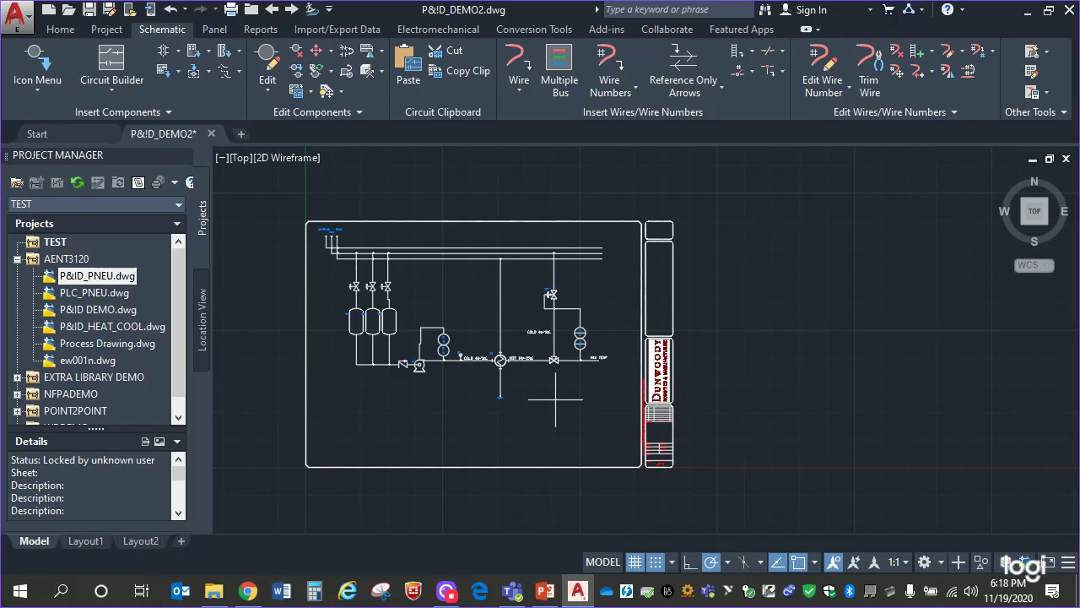
- Move the MIX TEMP label left along its line so it sits just right of the TT 02 wire
scroll(555, 400, "up", 4)
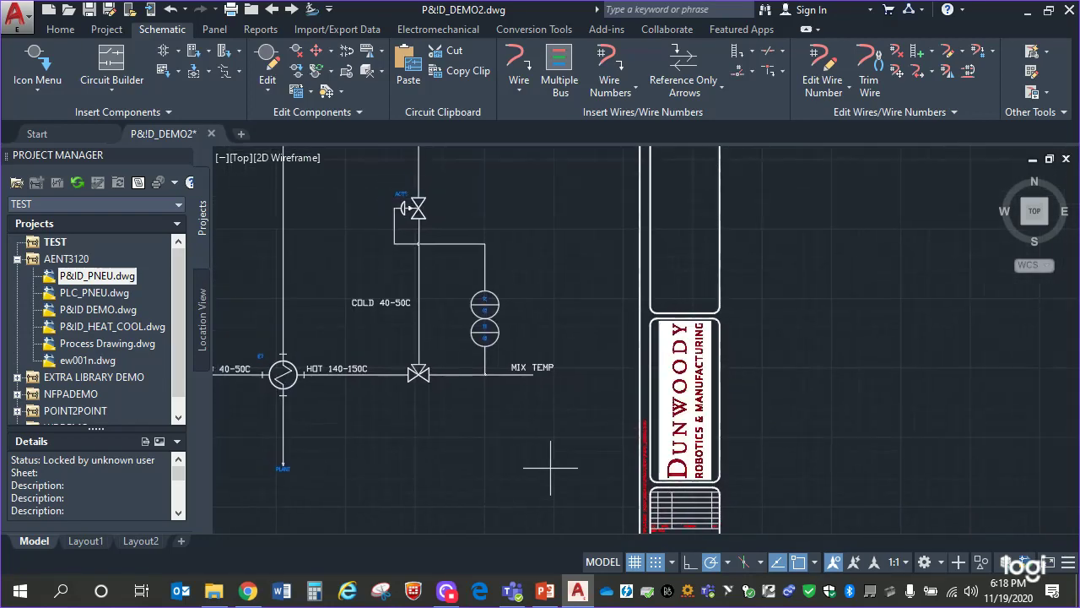
middle_click_drag(460, 460, 479, 510)
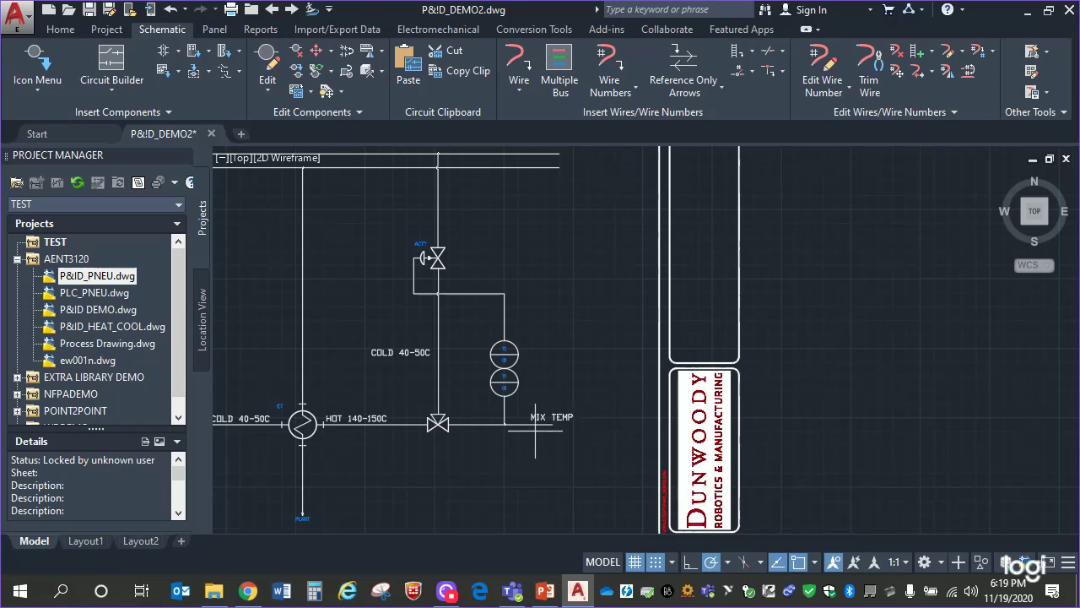
scroll(531, 447, "up", 6)
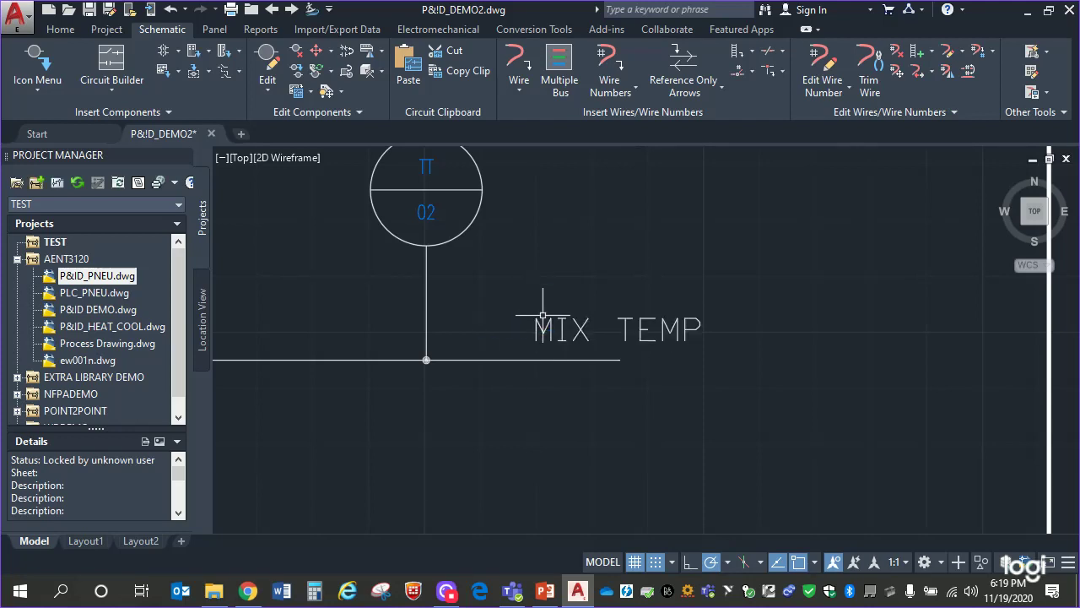
left_click(535, 318)
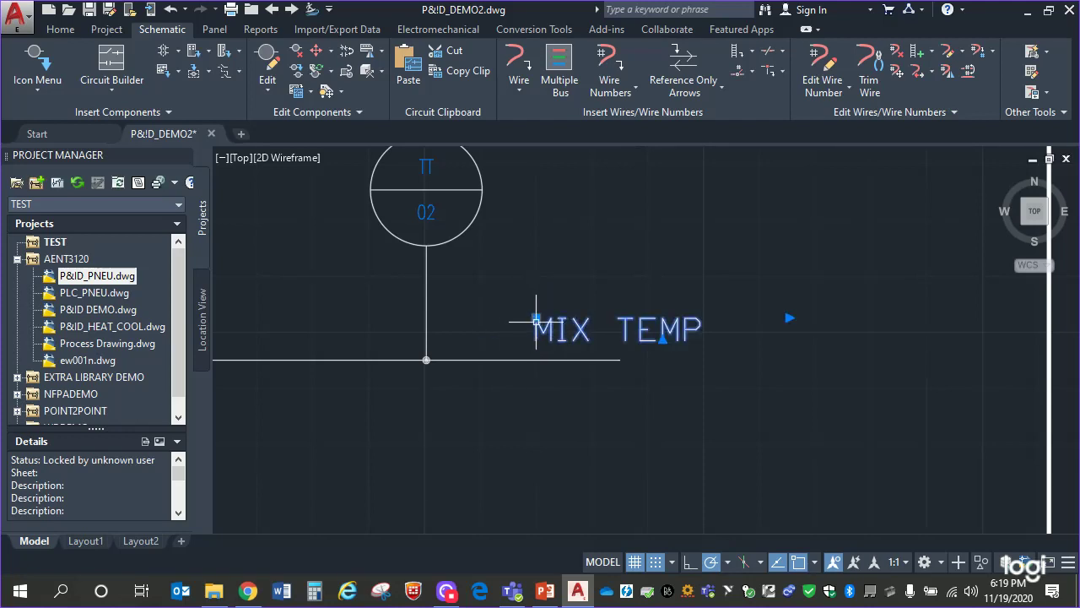
left_click(535, 318)
left_click(452, 319)
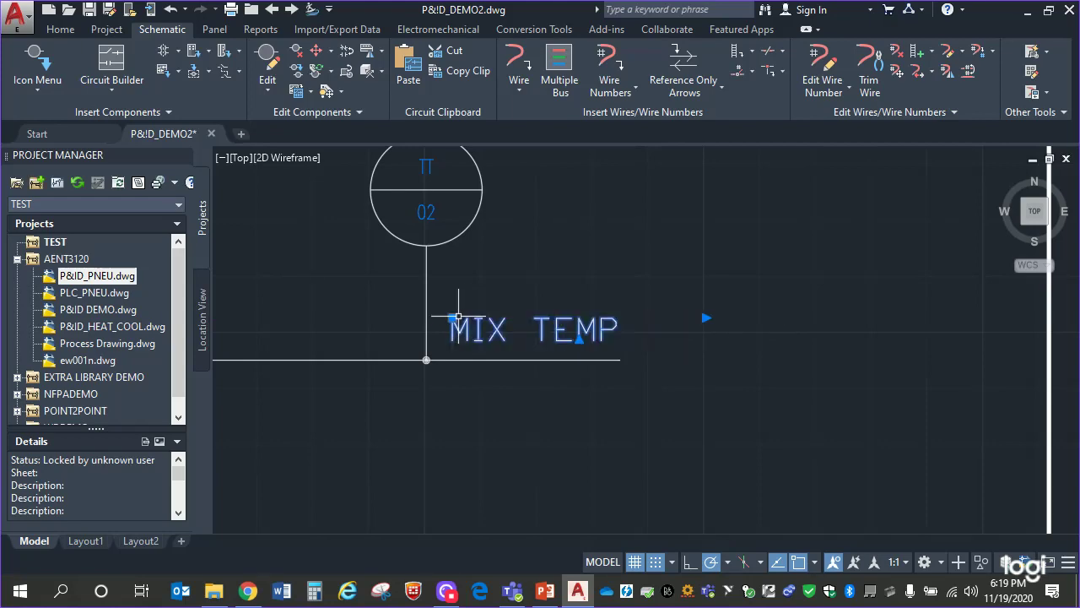
key("Escape")
- Insert a style 1 source arrow with code MIX_TEMP at the end of the mix temp line, without matching destination arrows
scroll(697, 333, "down", 4)
middle_click_drag(748, 270, 742, 480)
mouse_move(651, 263)
middle_mouse_down()
mouse_move(642, 484)
mouse_move(603, 169)
middle_mouse_up()
mouse_move(632, 322)
middle_mouse_down()
mouse_move(592, 203)
mouse_move(540, 363)
mouse_move(785, 427)
middle_mouse_up()
scroll(540, 384, "up", 4)
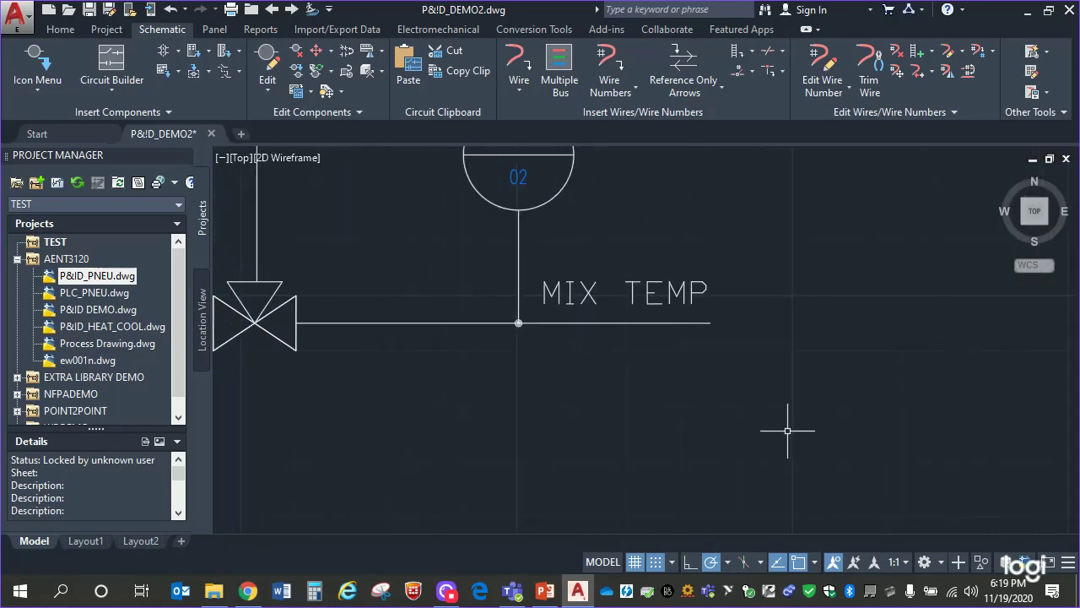
left_click(721, 88)
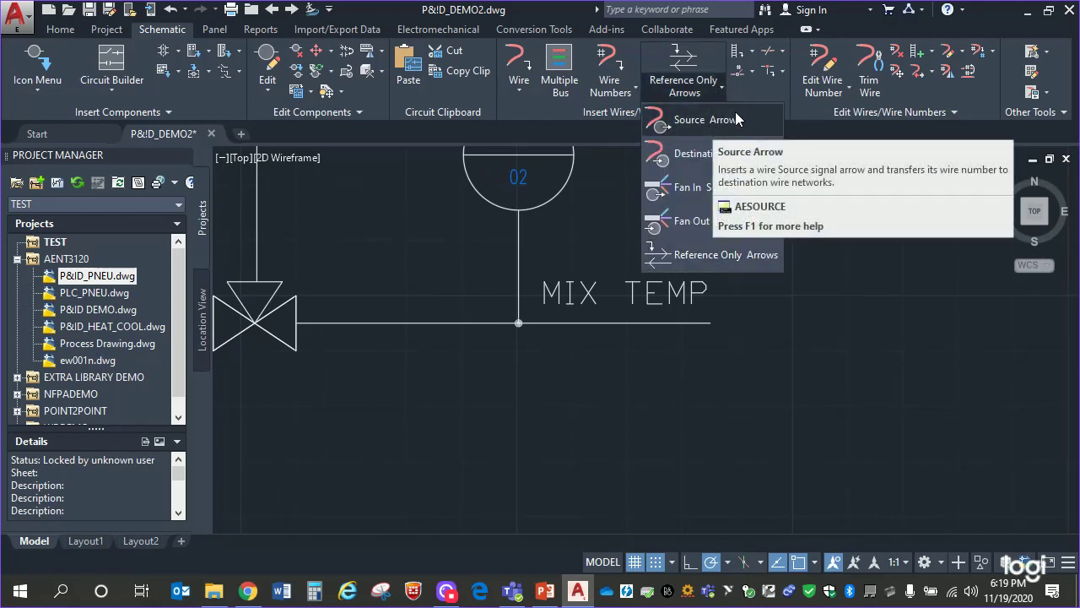
left_click(713, 121)
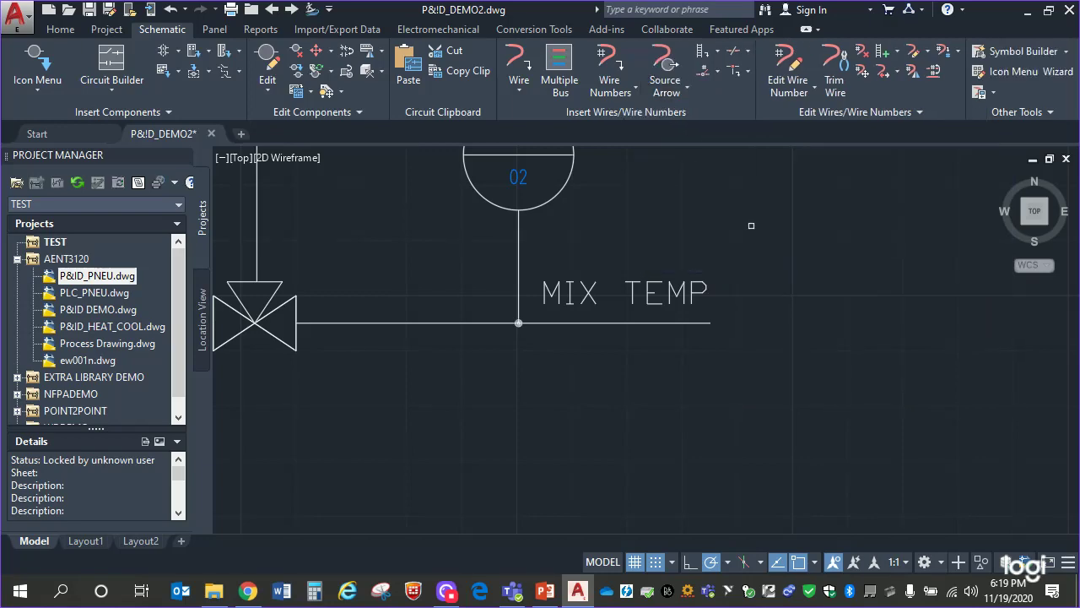
left_click(710, 323)
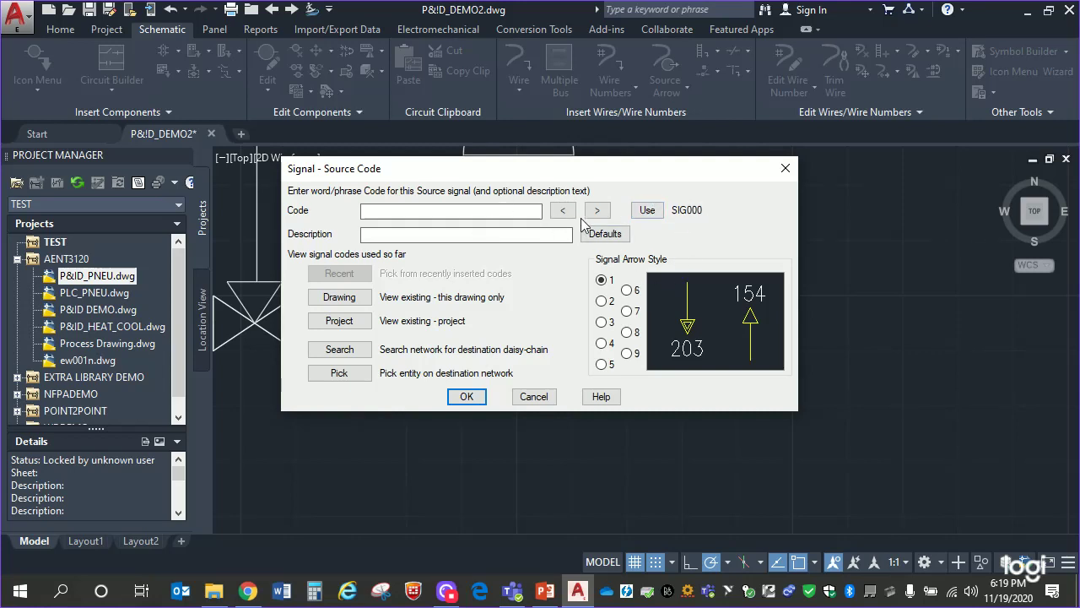
left_click_drag(581, 173, 732, 237)
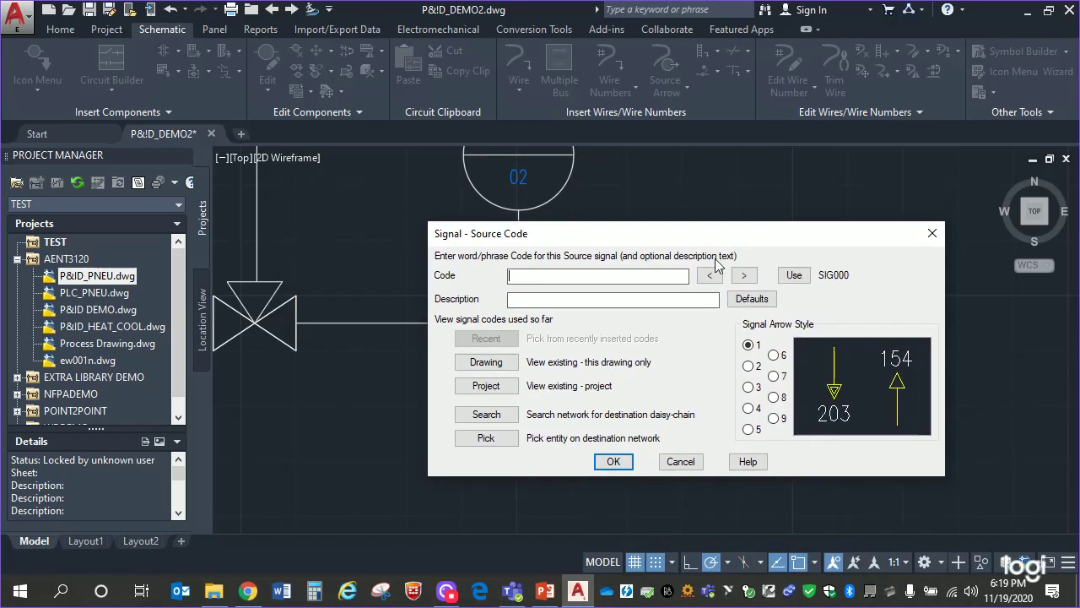
type("MIX_TEMP")
left_click(614, 461)
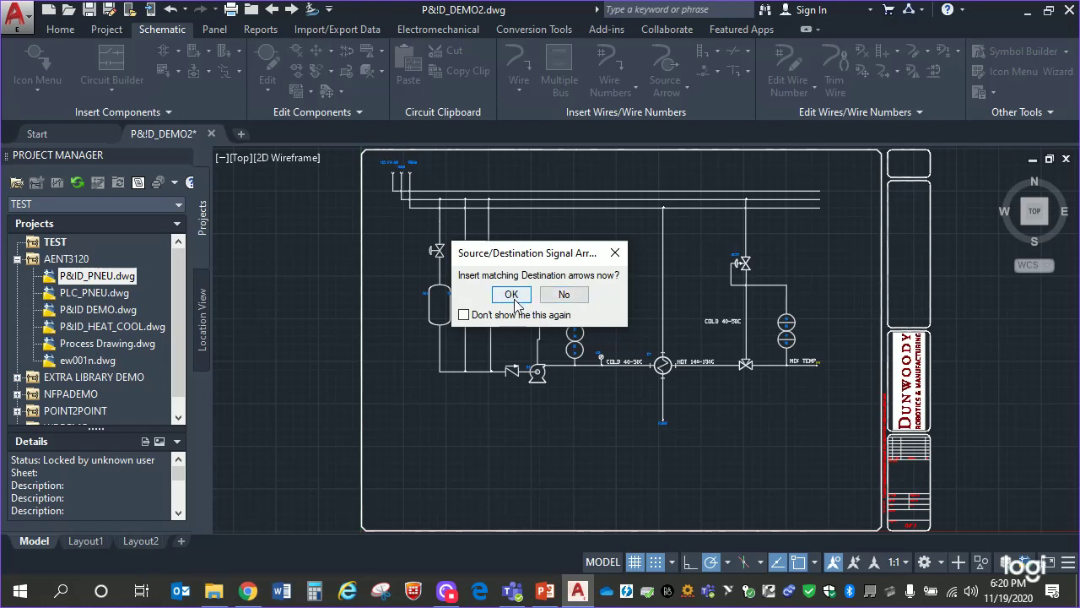
left_click(565, 294)
- Set the wire number attribute (WIRENO) of the MIX_TEMP source arrow to 101
scroll(599, 391, "down", 3)
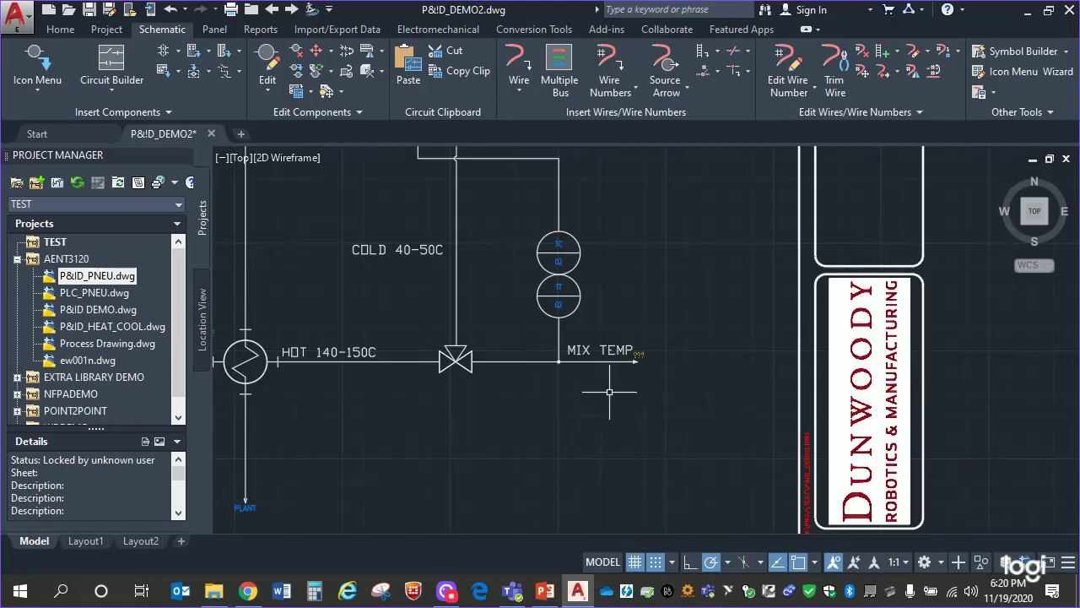
mouse_move(652, 406)
middle_mouse_down()
mouse_move(725, 313)
mouse_move(646, 346)
middle_mouse_up()
scroll(645, 346, "up", 5)
scroll(652, 300, "up", 2)
middle_click_drag(660, 386, 766, 492)
middle_click_drag(729, 304, 659, 358)
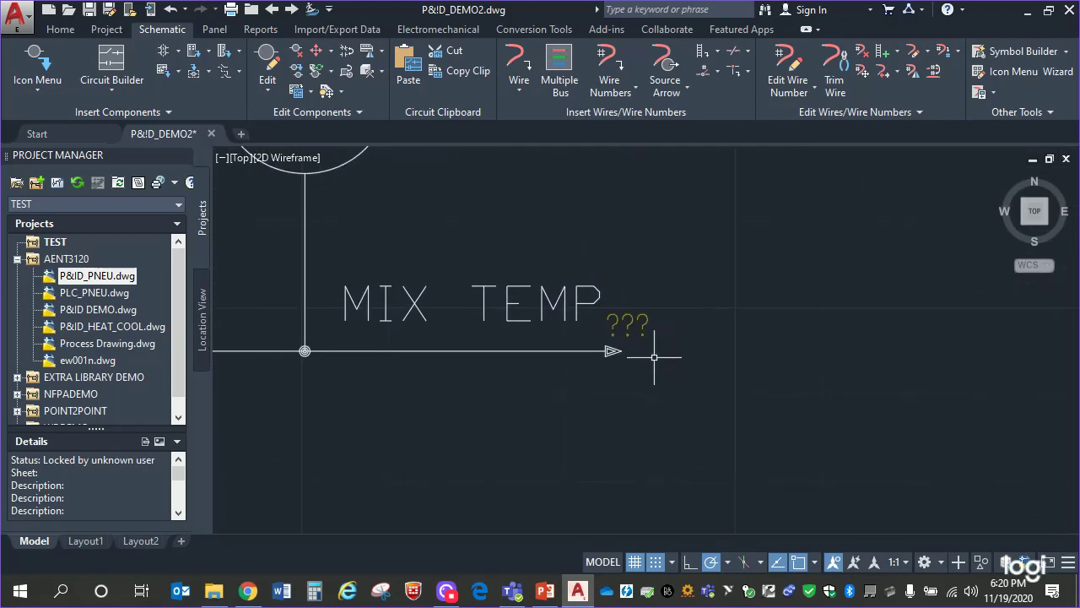
double_click(630, 322)
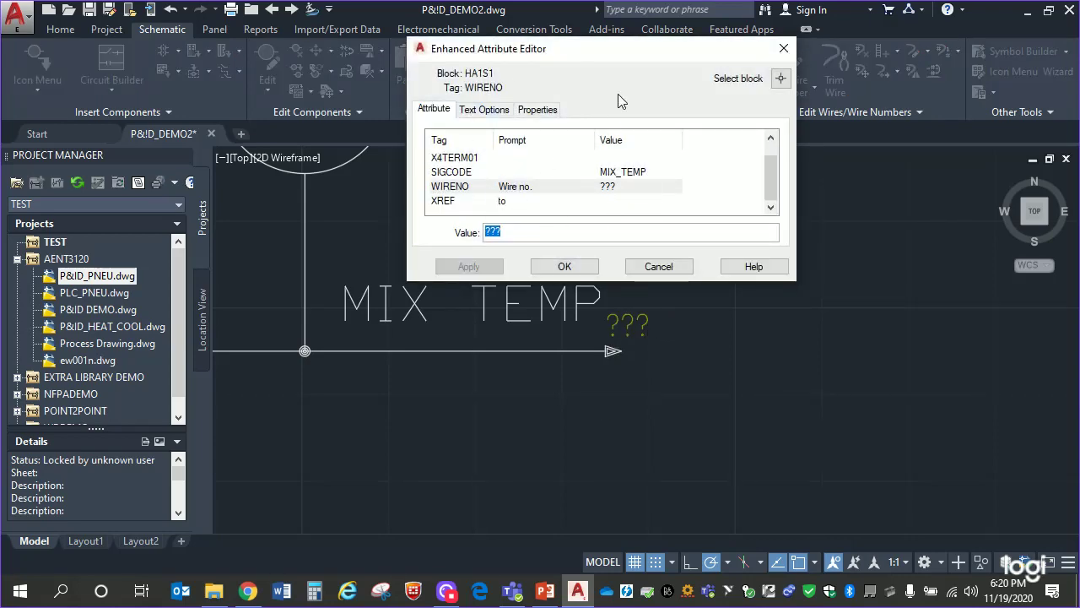
left_click_drag(666, 51, 443, 16)
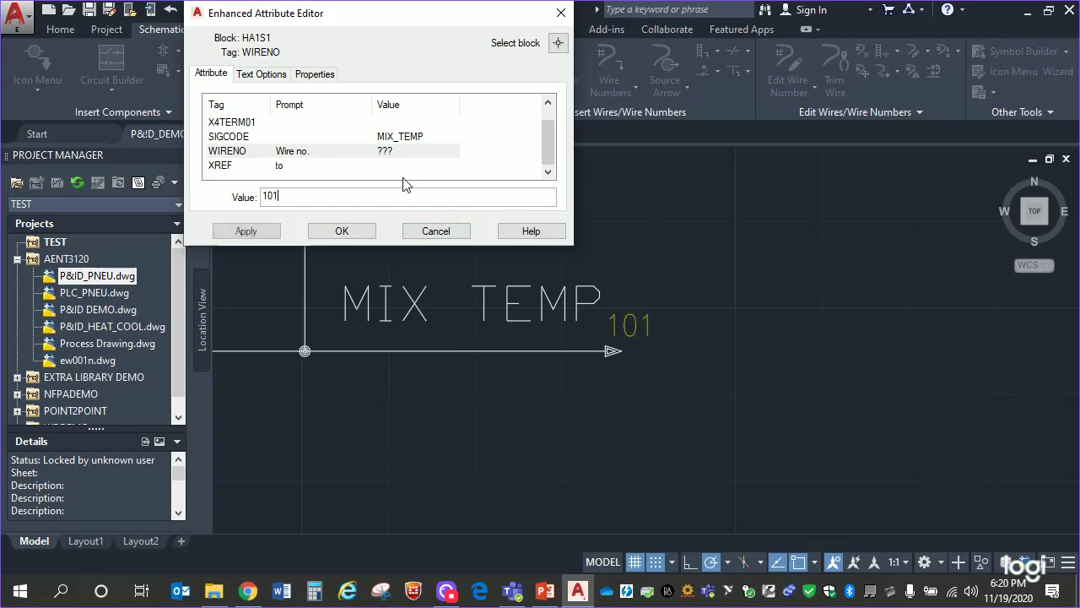
left_click(342, 231)
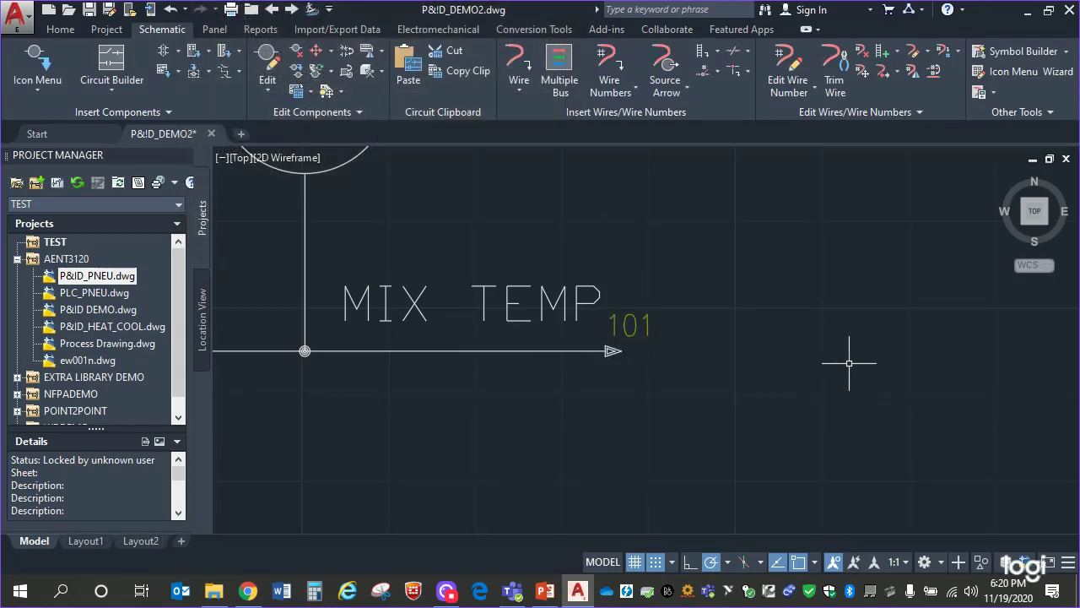
scroll(851, 364, "down", 4)
mouse_move(859, 383)
middle_mouse_down()
mouse_move(923, 309)
mouse_move(890, 391)
middle_mouse_up()
scroll(648, 413, "down", 4)
mouse_move(609, 412)
middle_mouse_down()
mouse_move(653, 364)
mouse_move(646, 401)
middle_mouse_up()
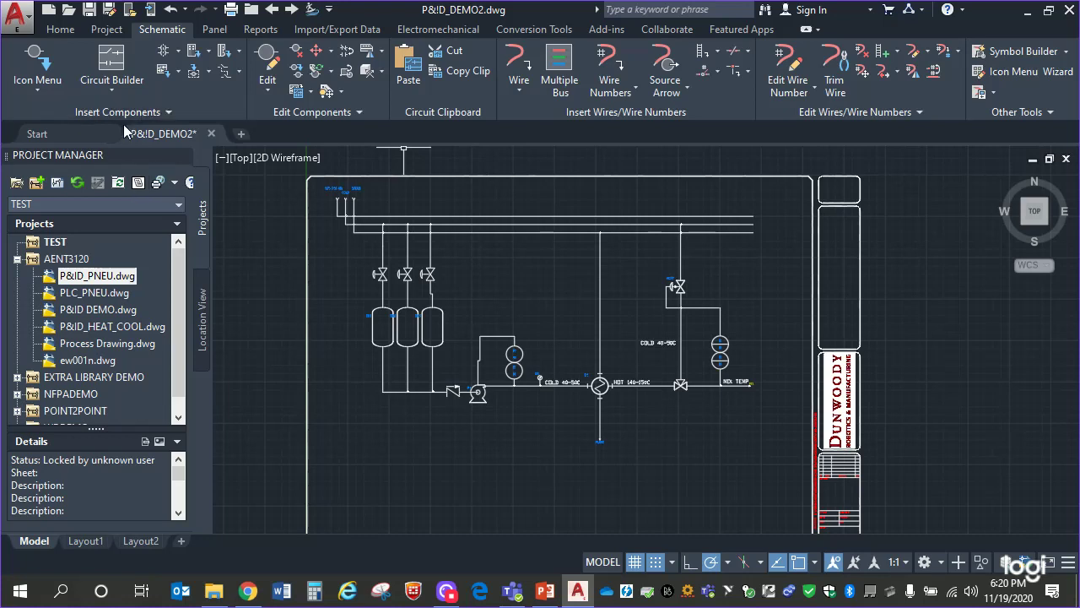
left_click(59, 183)
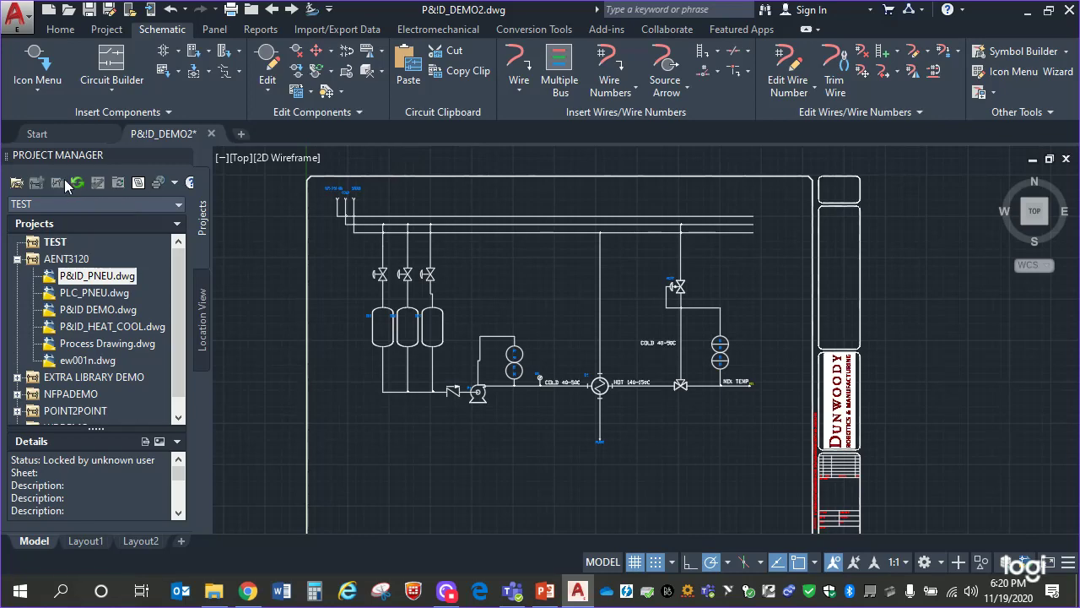
type("P&")
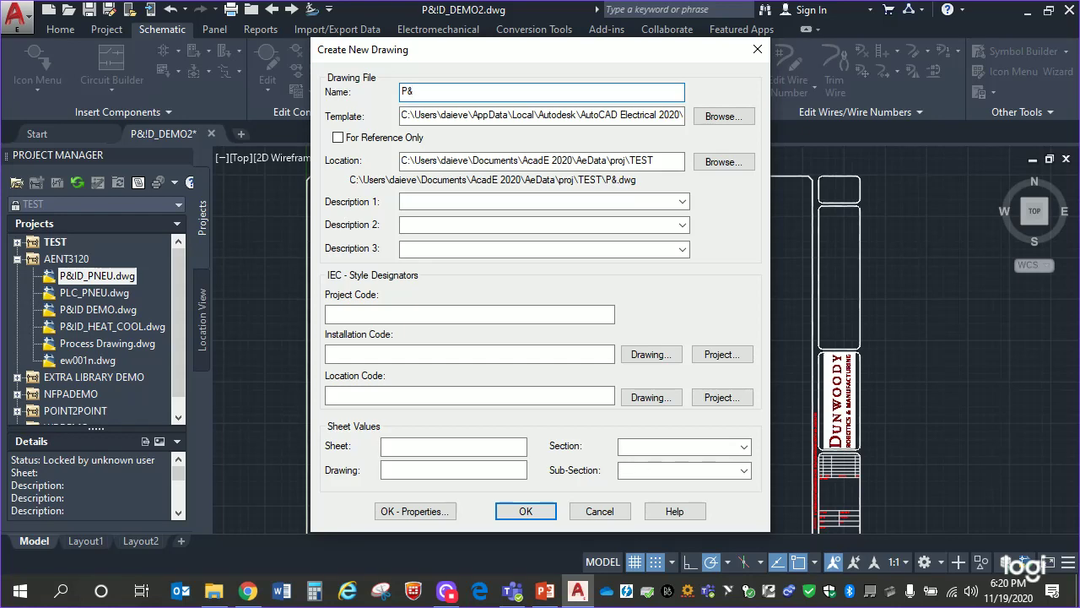
left_click(757, 49)
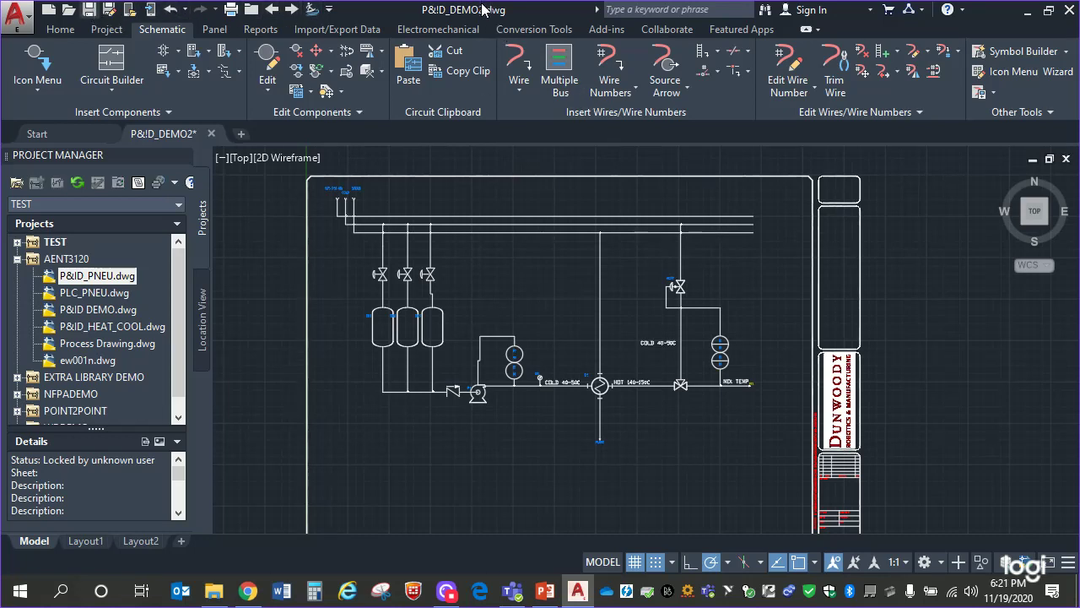
- Save the current drawing and create drawing P&ID_DEMO3 in the TEST project from AA_Dunwoody_AE_Template, closing the external references palette
key("ctrl+s")
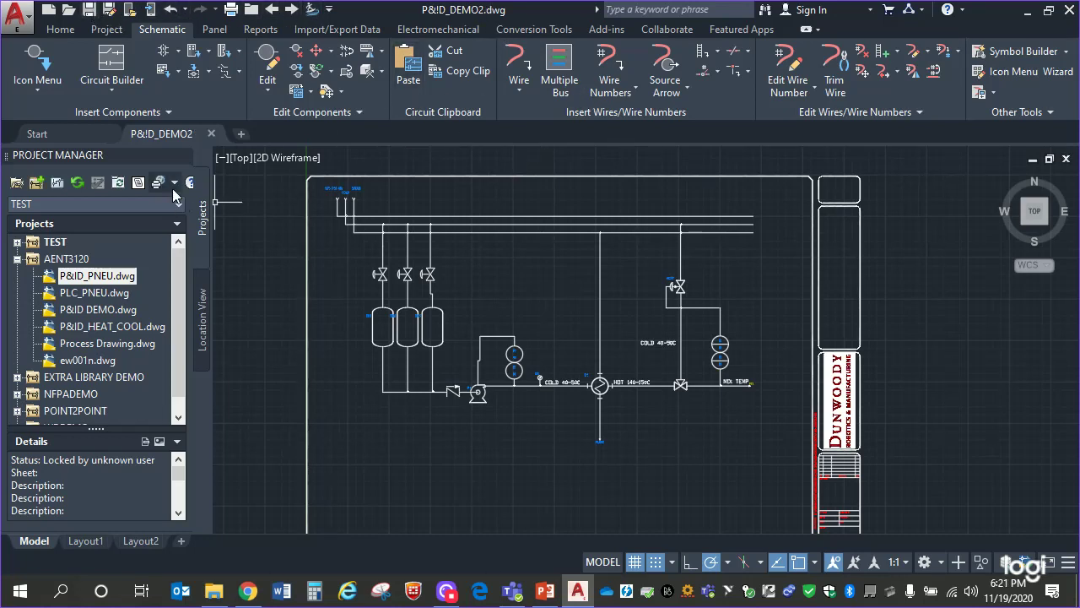
left_click(60, 185)
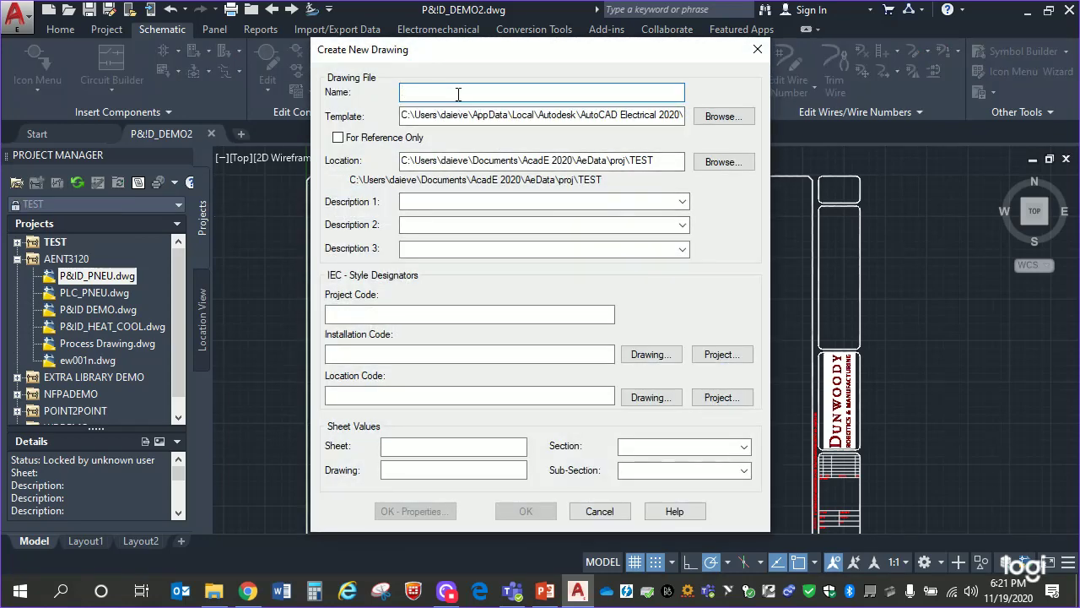
type("P&ID_DEMO3")
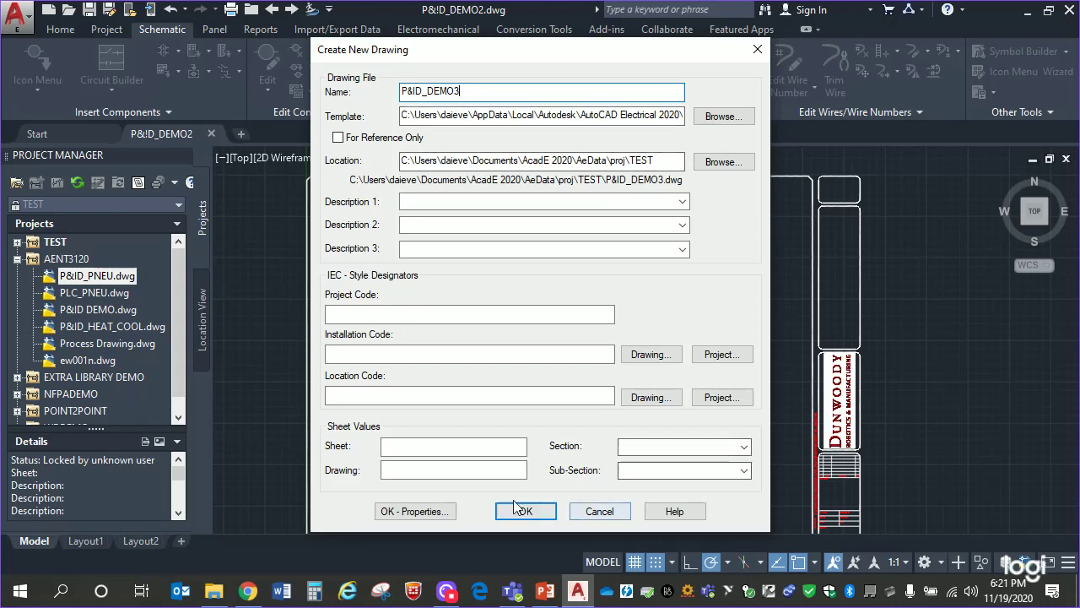
left_click(740, 117)
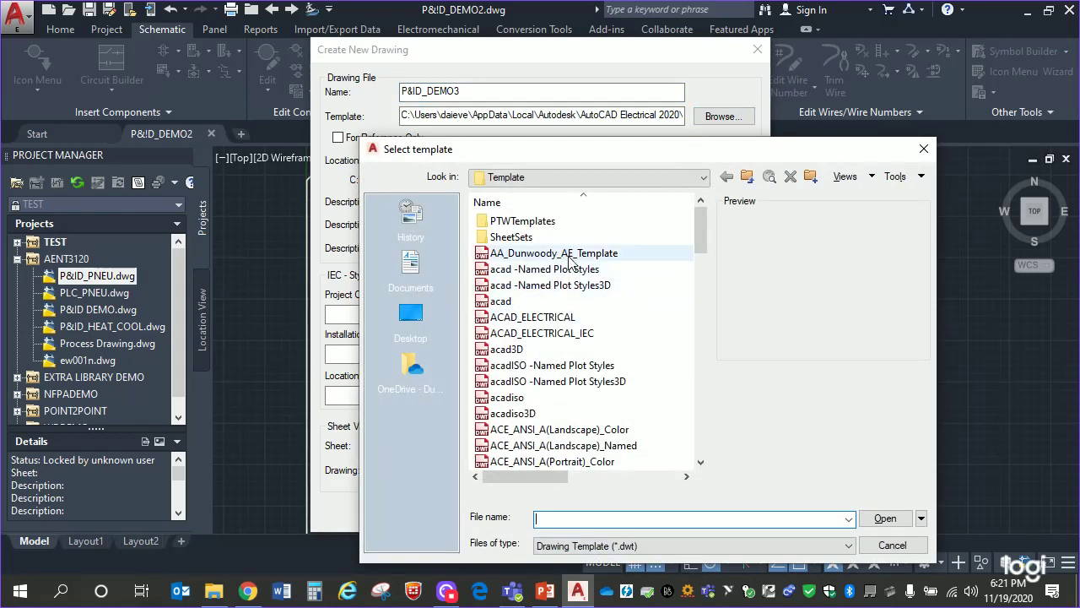
double_click(506, 252)
left_click(525, 511)
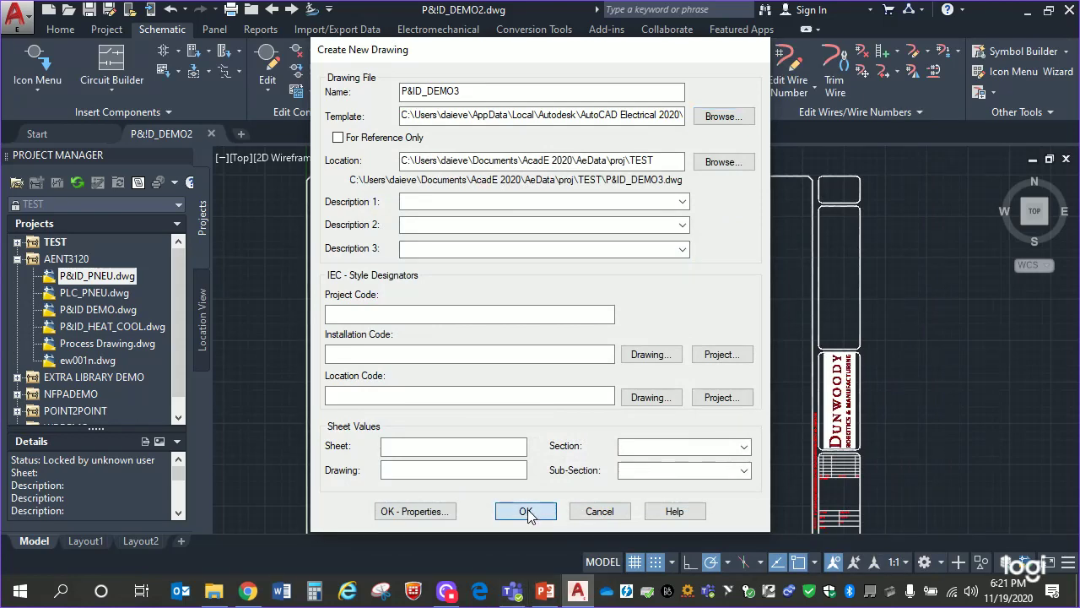
left_click(583, 328)
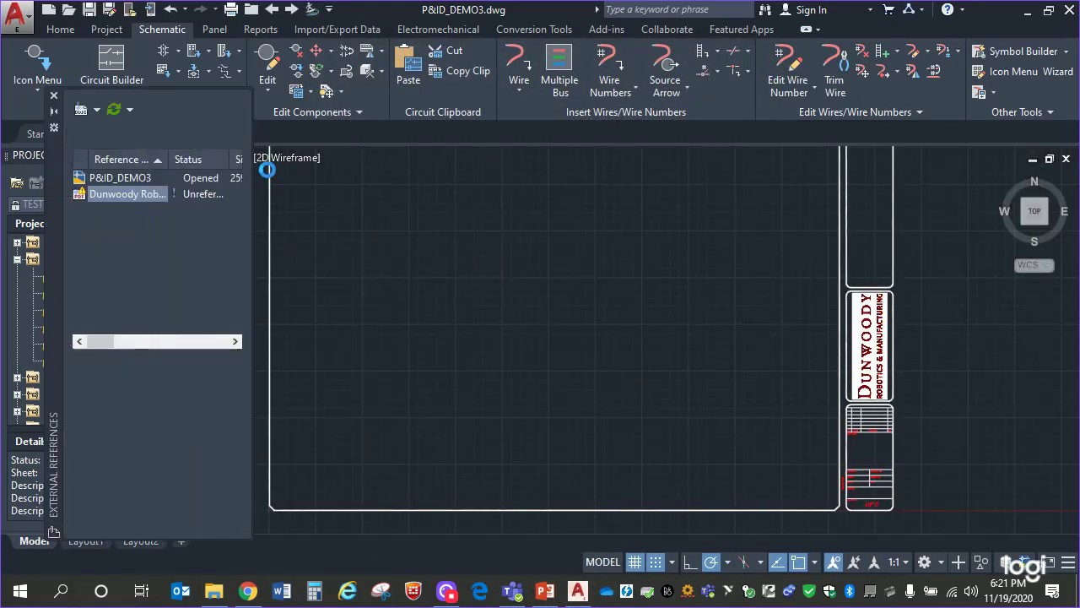
left_click(54, 96)
middle_click_drag(424, 388, 480, 532)
mouse_move(515, 441)
middle_mouse_down()
mouse_move(430, 272)
mouse_move(448, 310)
middle_mouse_up()
scroll(463, 329, "up", 2)
mouse_move(481, 348)
middle_mouse_down()
mouse_move(812, 467)
mouse_move(711, 413)
middle_mouse_up()
middle_click_drag(706, 345, 738, 391)
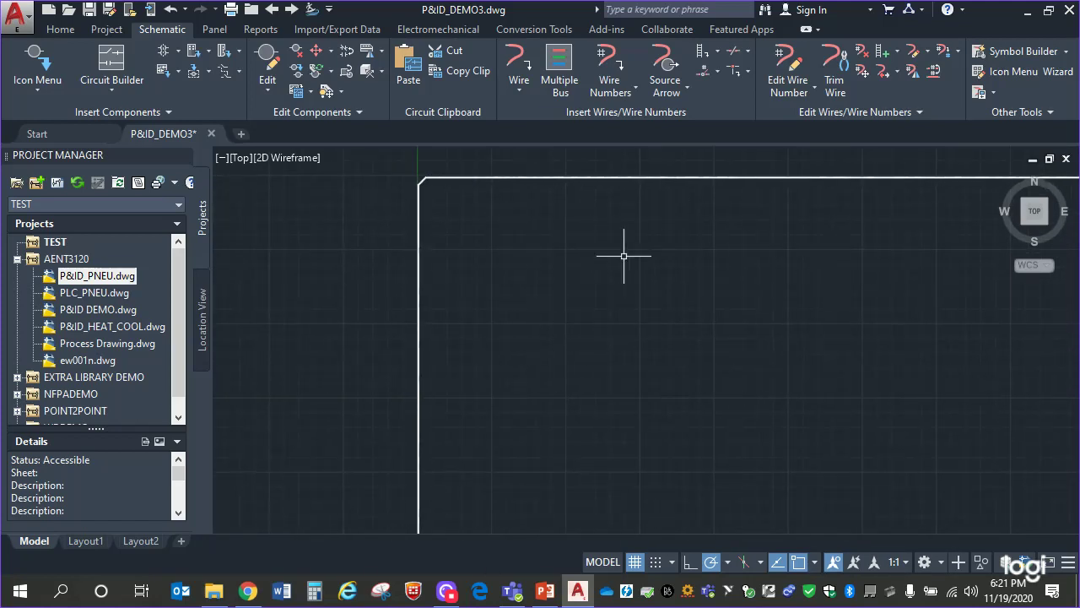
mouse_move(704, 412)
middle_mouse_down()
mouse_move(608, 307)
mouse_move(591, 316)
middle_mouse_up()
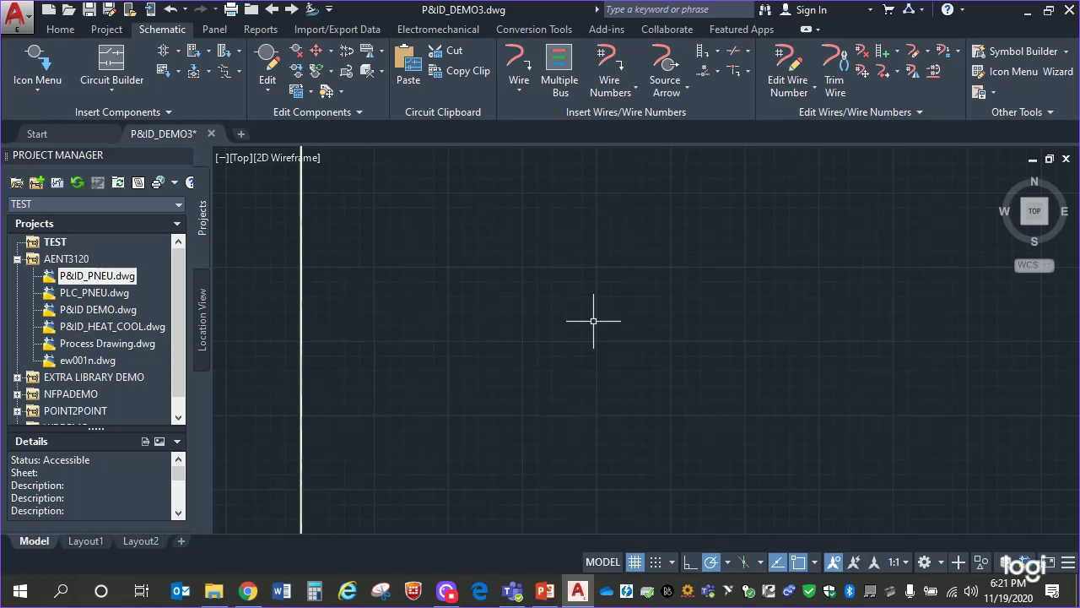
middle_click_drag(663, 267, 571, 340)
middle_click_drag(611, 286, 714, 285)
scroll(714, 326, "down", 3)
mouse_move(714, 326)
middle_mouse_down()
mouse_move(566, 335)
mouse_move(823, 327)
mouse_move(771, 360)
middle_mouse_up()
scroll(540, 327, "up", 2)
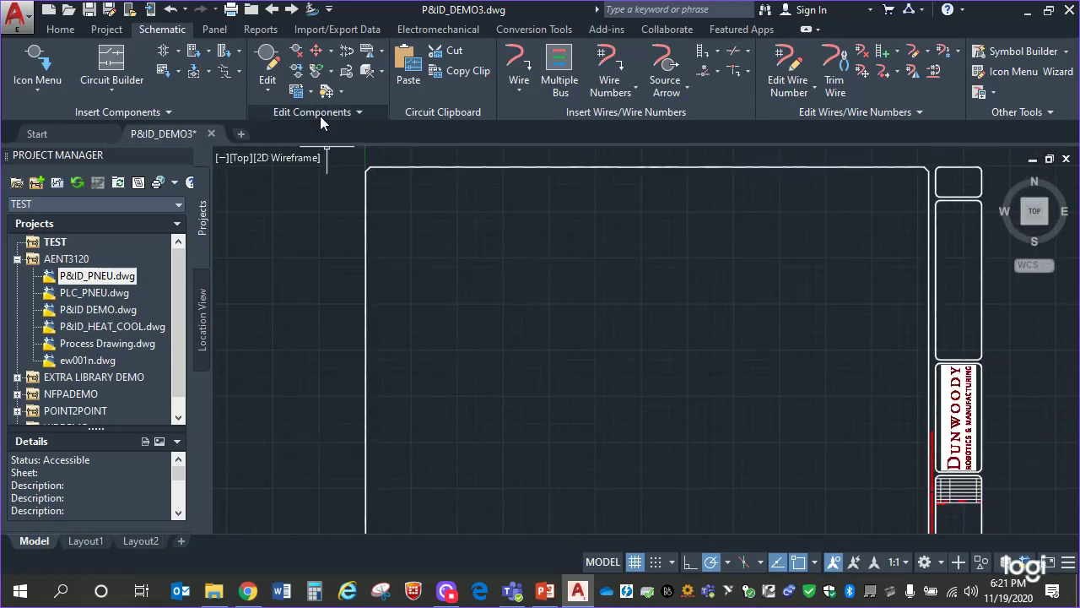
- Draw an upright rectangle as the tank outline in the upper part of the drawing sheet, with clear space around it
left_click(61, 27)
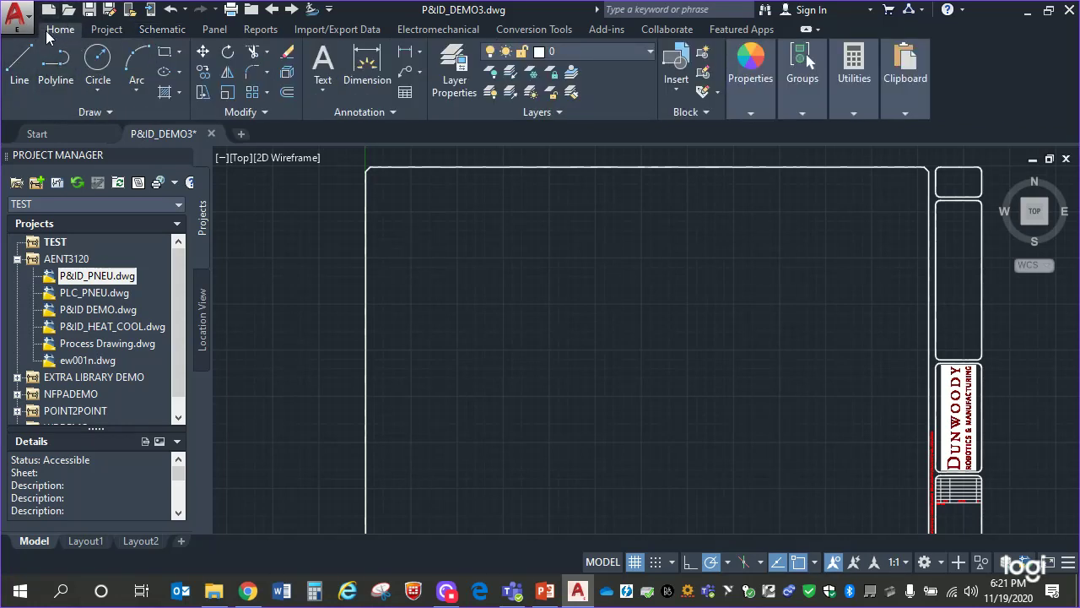
left_click(182, 54)
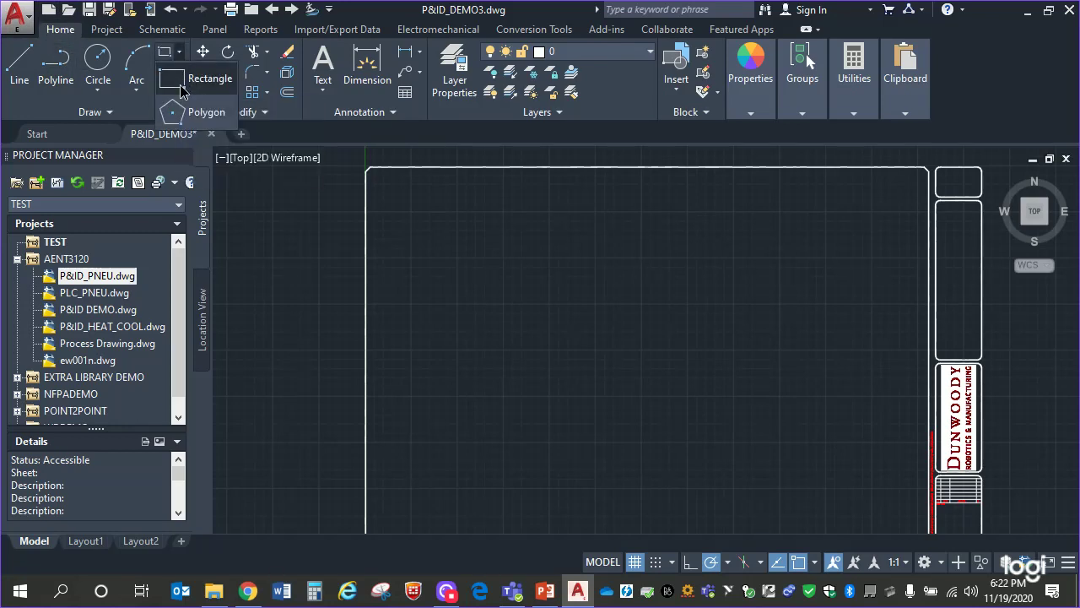
left_click(180, 81)
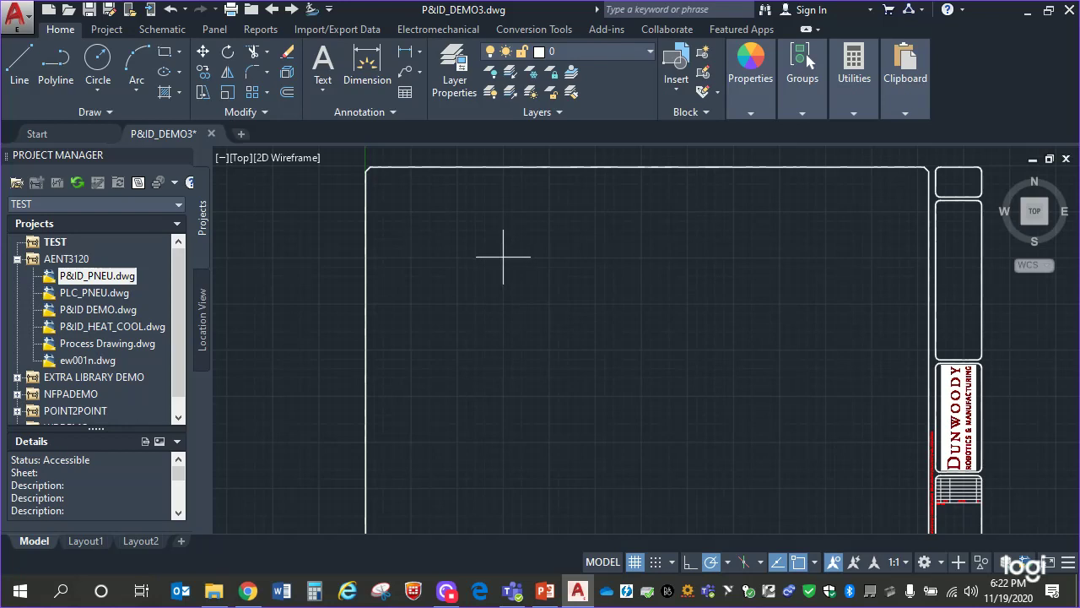
left_click(503, 257)
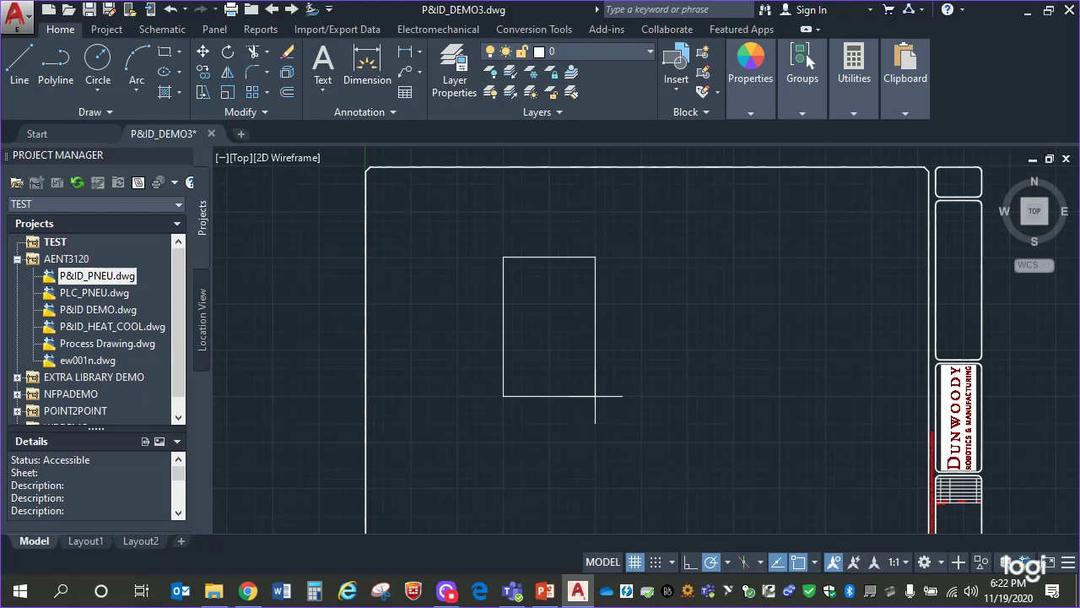
left_click(595, 396)
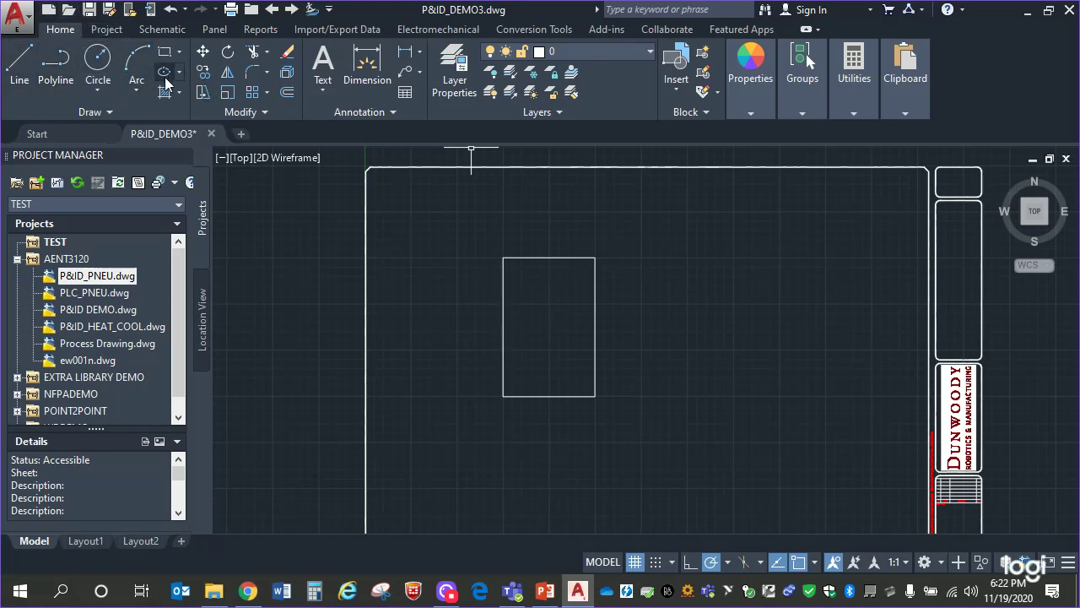
left_click(179, 54)
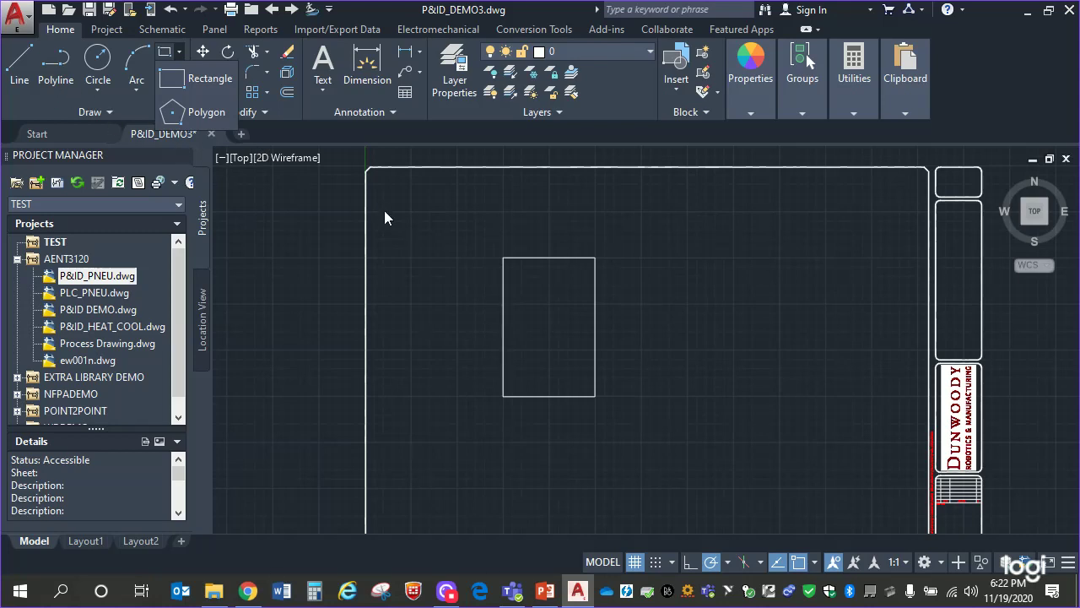
- Place a Mixer or Agitator symbol from the P&ID equipment library, centred in the lower half of the rectangle
left_click(162, 29)
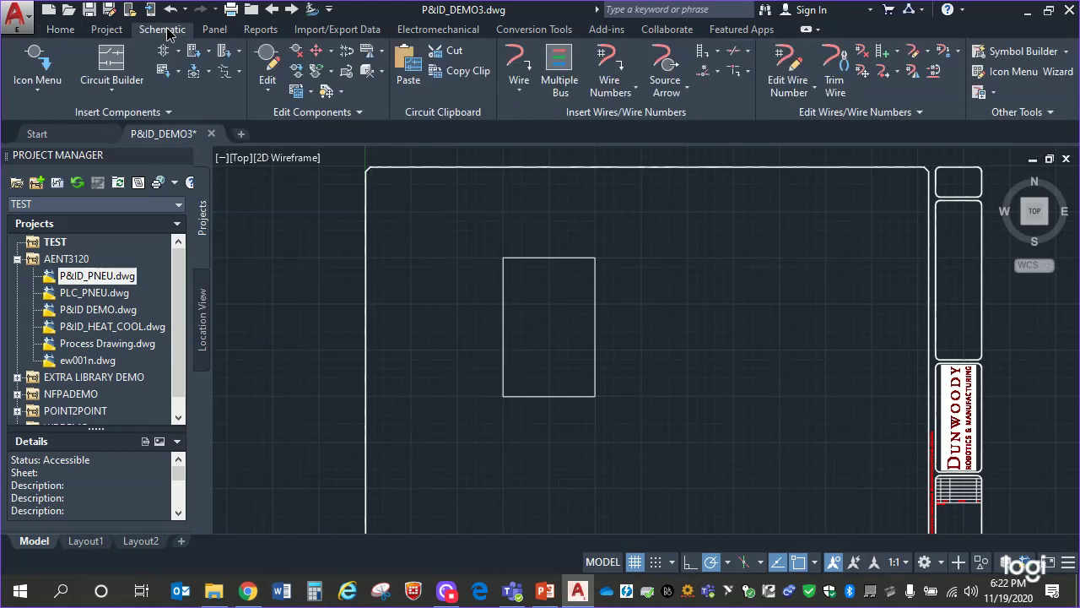
left_click(168, 112)
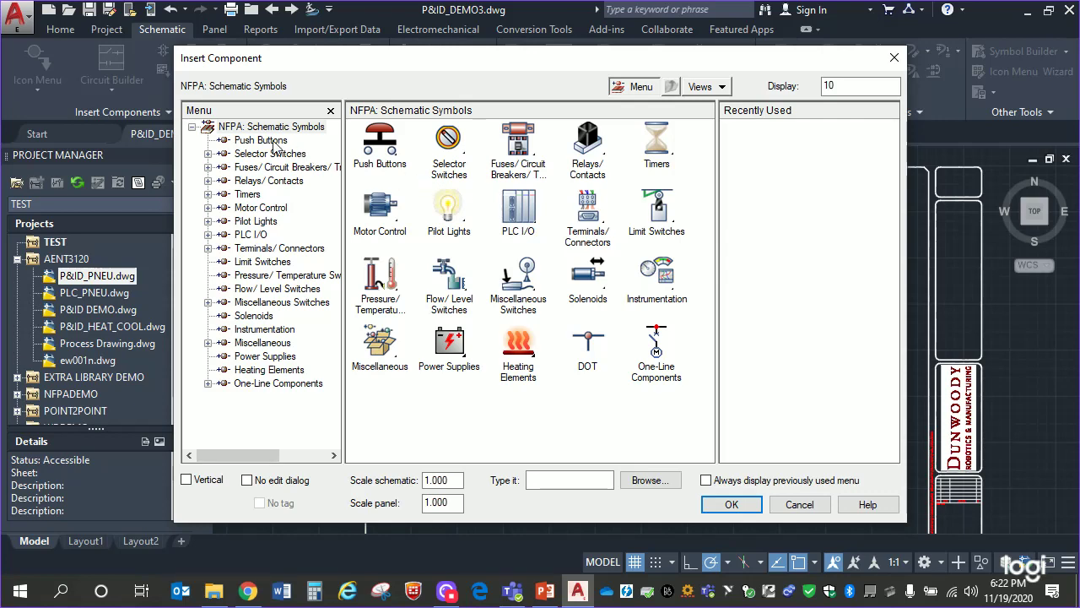
left_click(895, 58)
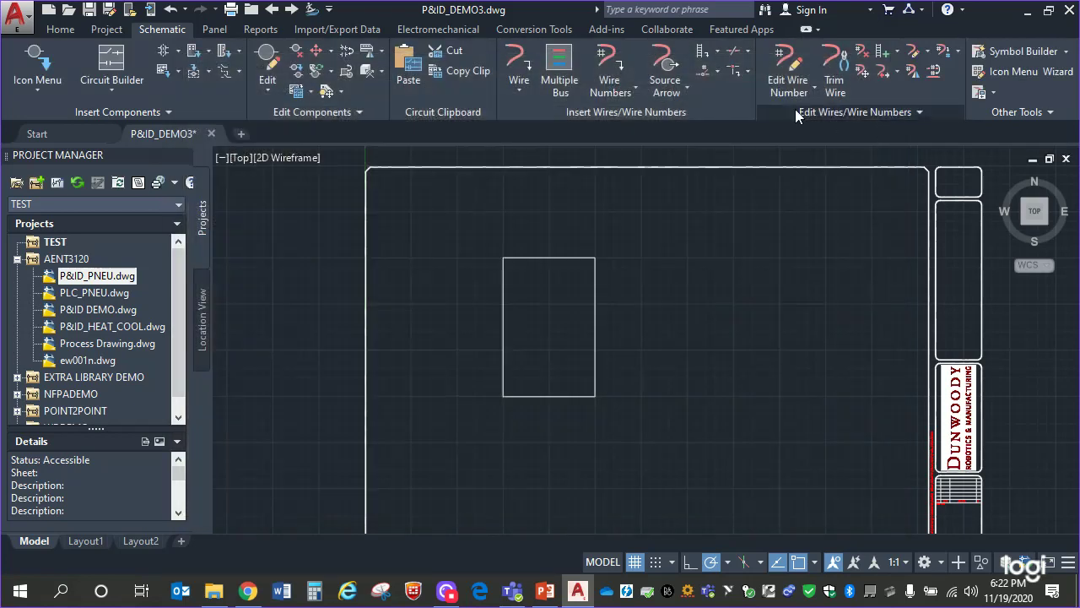
left_click(167, 113)
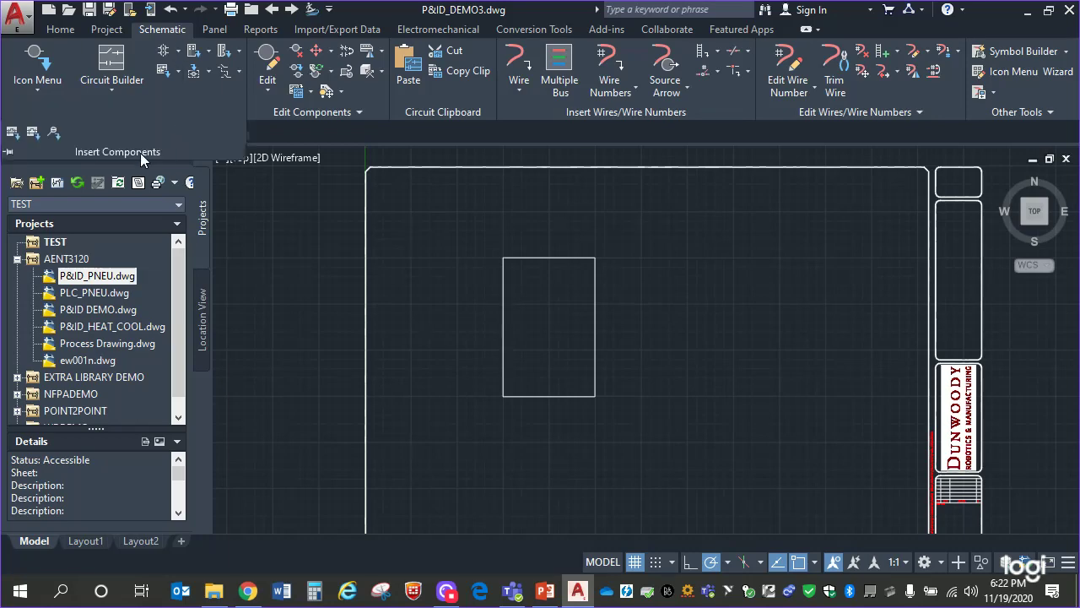
left_click(54, 131)
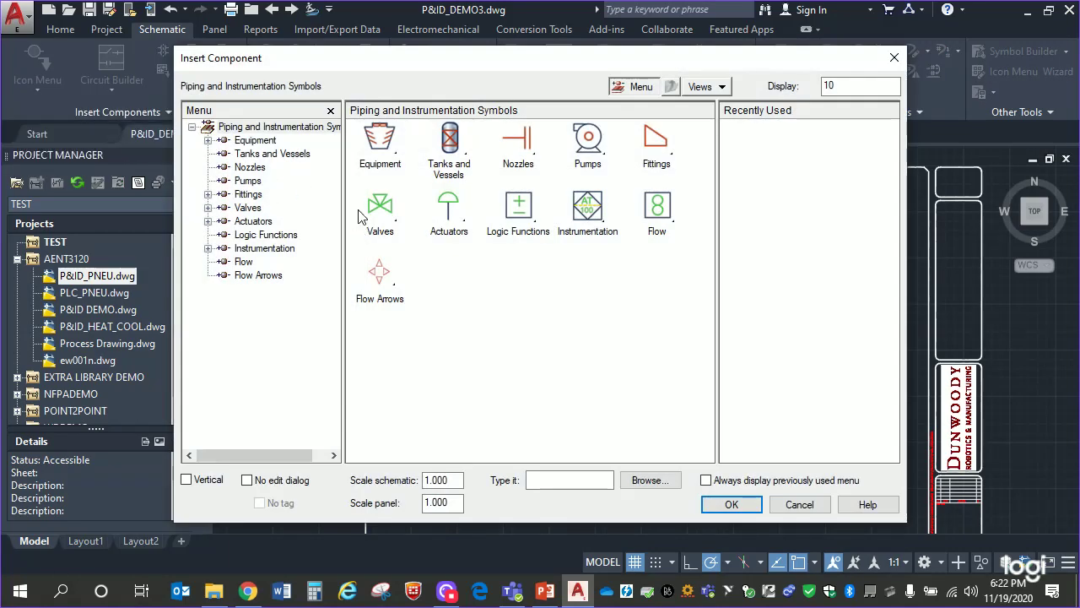
left_click(254, 141)
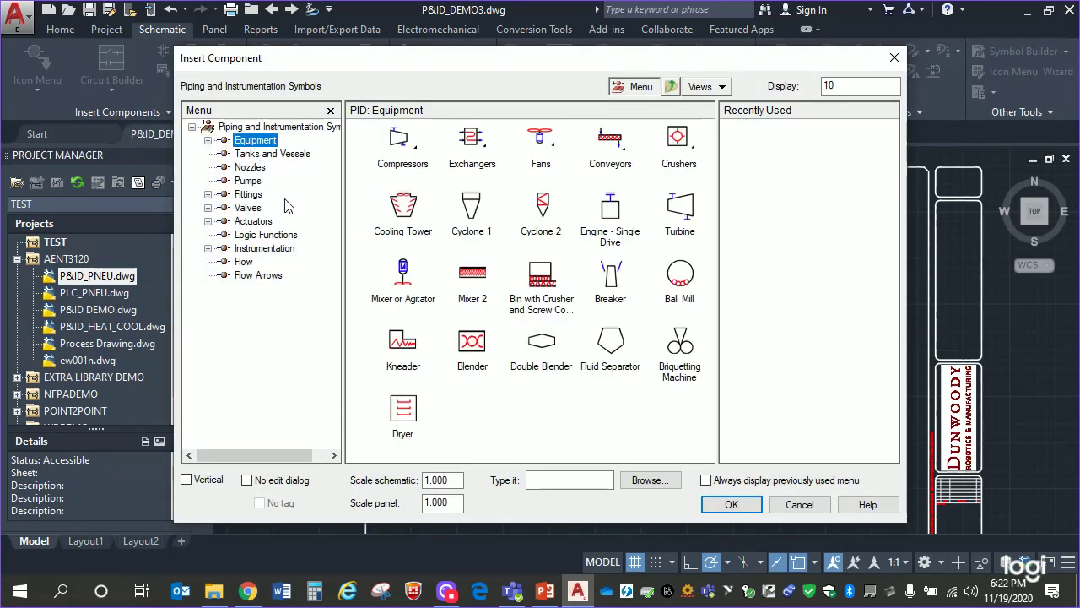
left_click(402, 267)
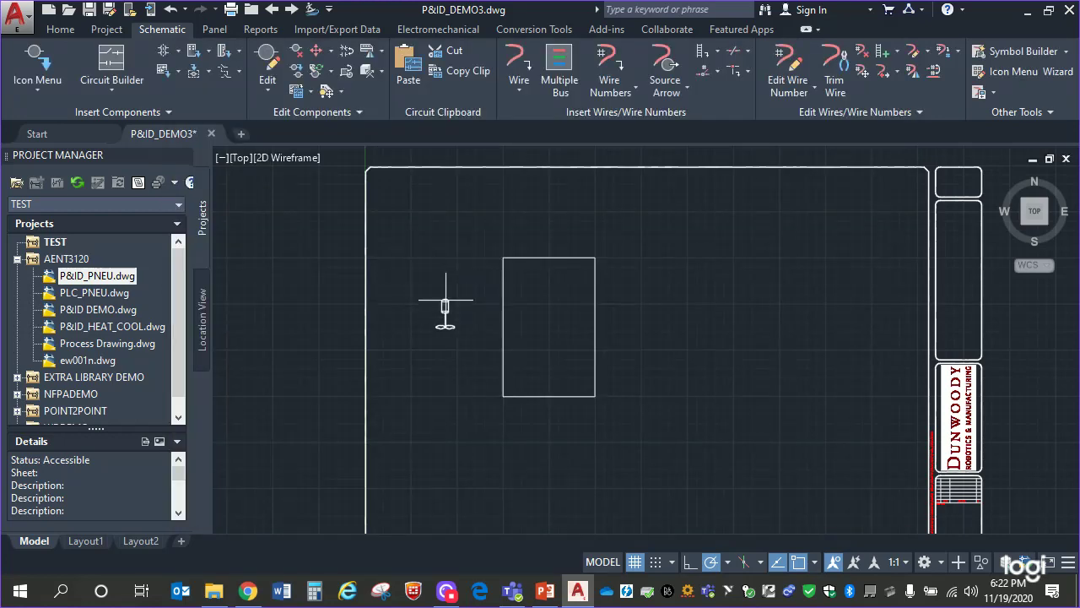
left_click(549, 358)
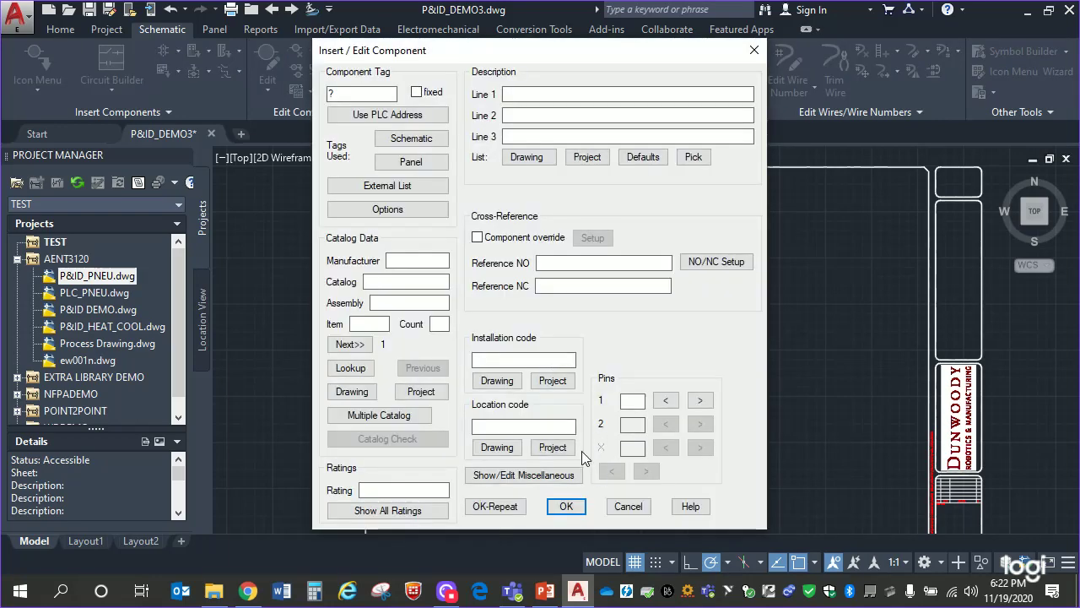
- Set the mixer's component tag to AGIT1 and accept the component data
double_click(359, 96)
type("A")
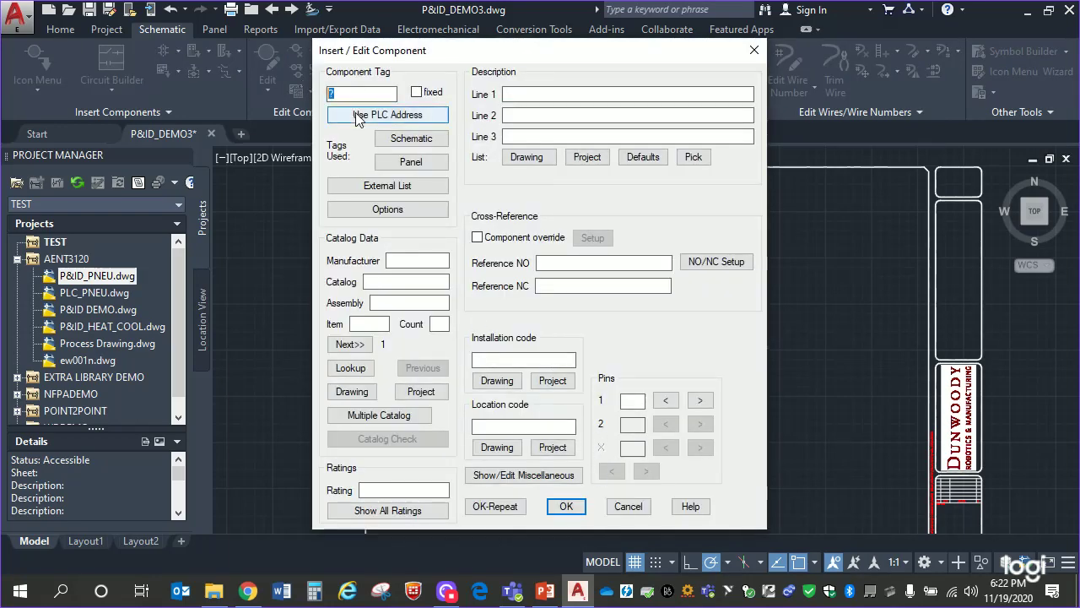
type("GIT1")
left_click(567, 505)
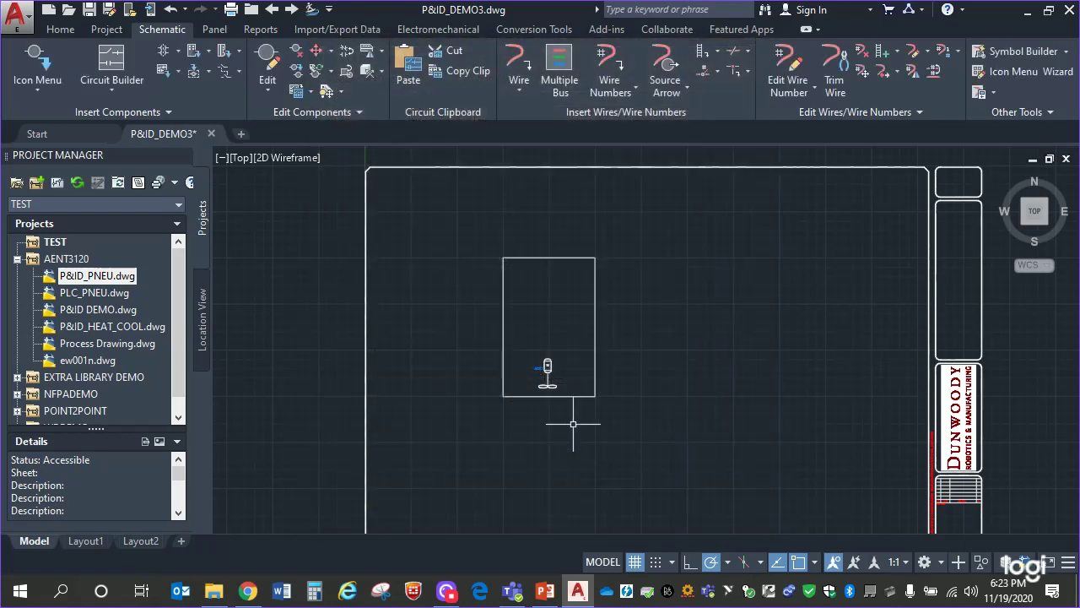
- Draw a horizontal wire from the upper part of the rectangle's left side out toward the drawing border
scroll(645, 406, "up", 4)
mouse_move(631, 400)
middle_mouse_down()
mouse_move(849, 424)
mouse_move(812, 254)
mouse_move(844, 448)
mouse_move(843, 352)
mouse_move(821, 369)
mouse_move(840, 367)
mouse_move(870, 403)
mouse_move(885, 373)
middle_mouse_up()
scroll(836, 359, "down", 3)
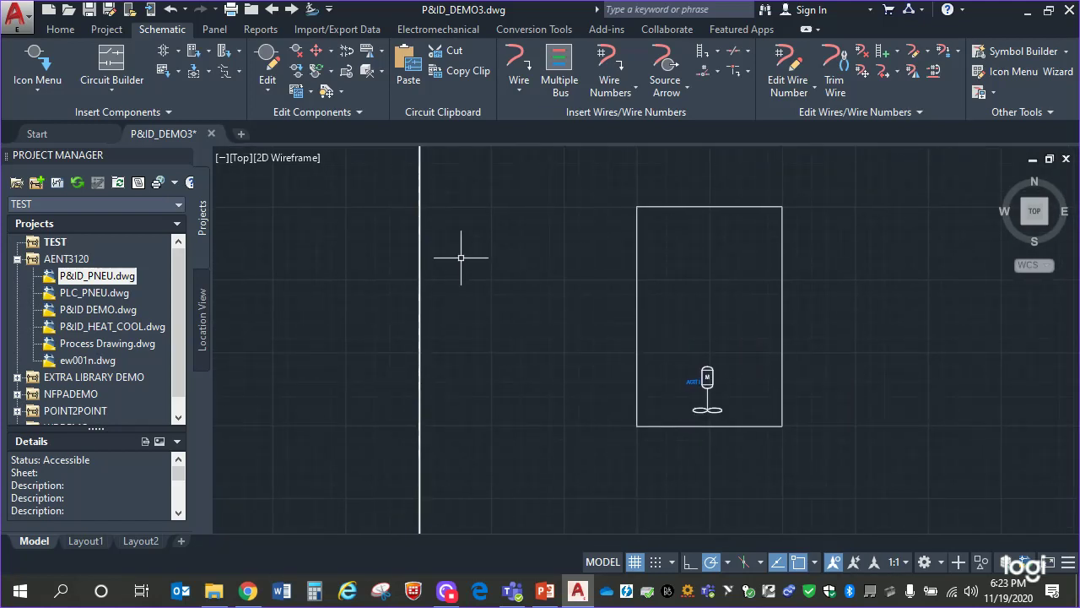
left_click(517, 61)
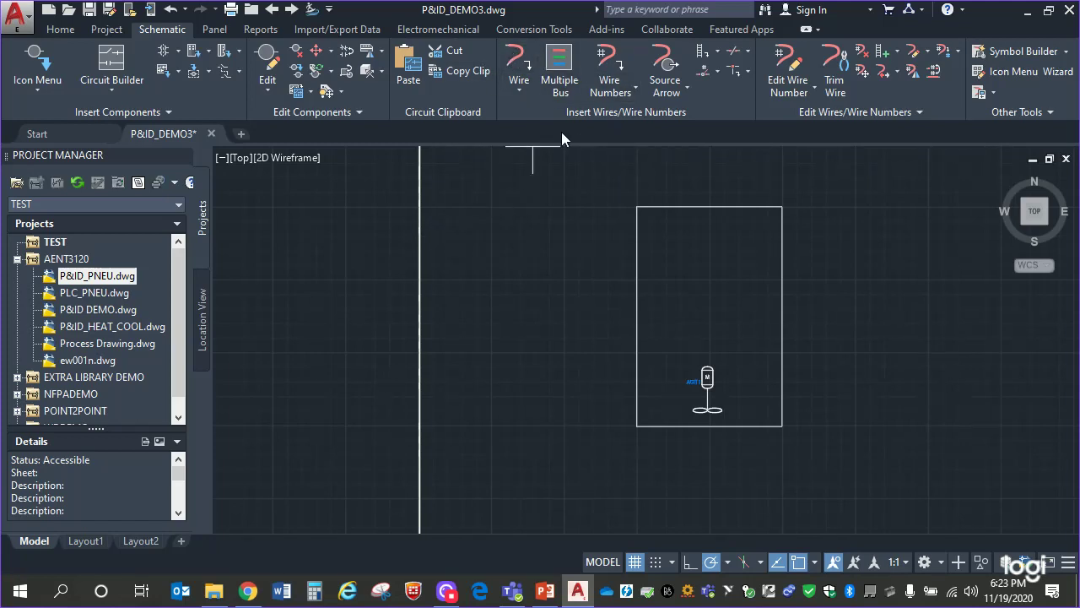
left_click(637, 270)
left_click(488, 270)
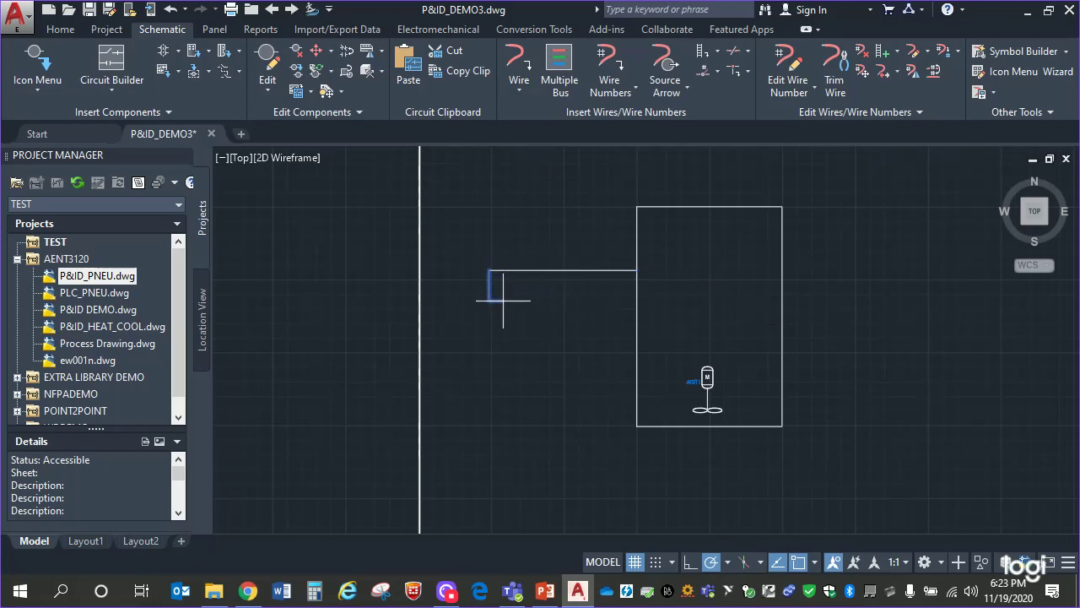
key("Escape")
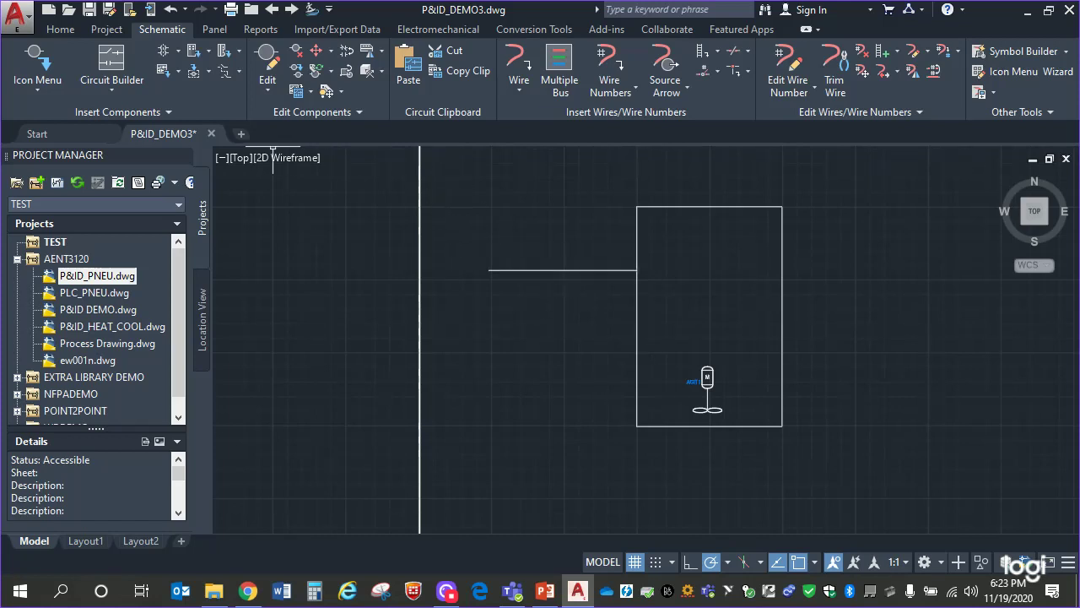
- Insert a P&ID gate valve near the middle of the horizontal wire, entering 2 in its component tag
left_click(164, 114)
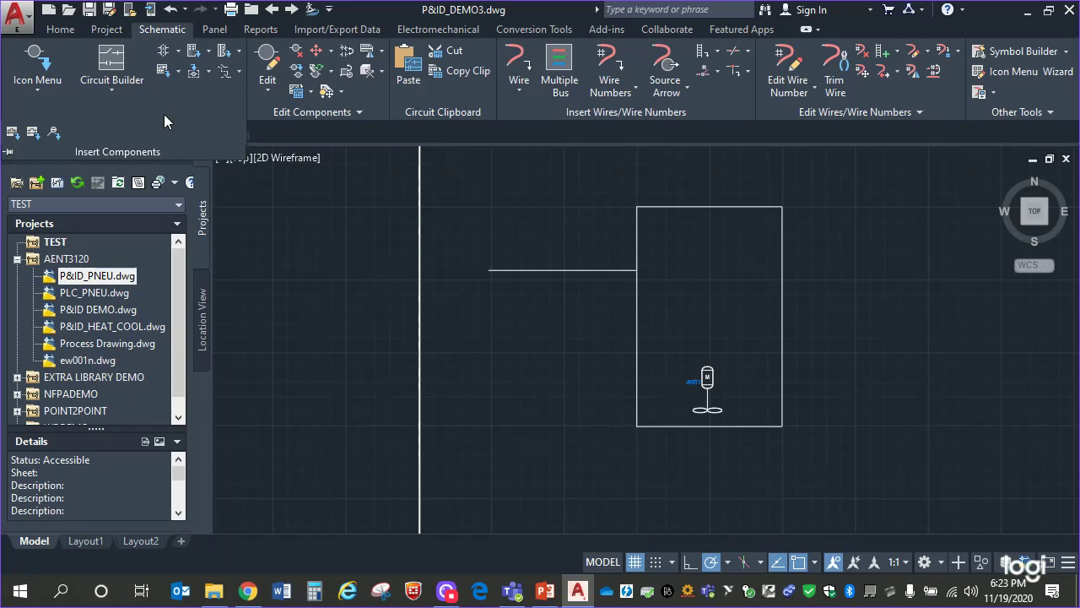
left_click(59, 135)
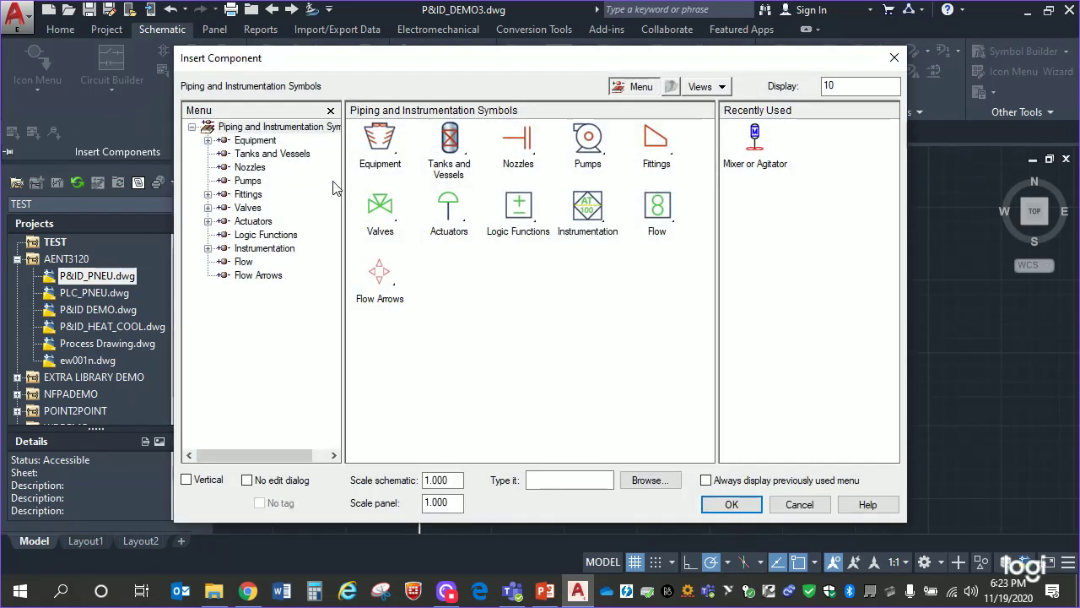
left_click(381, 206)
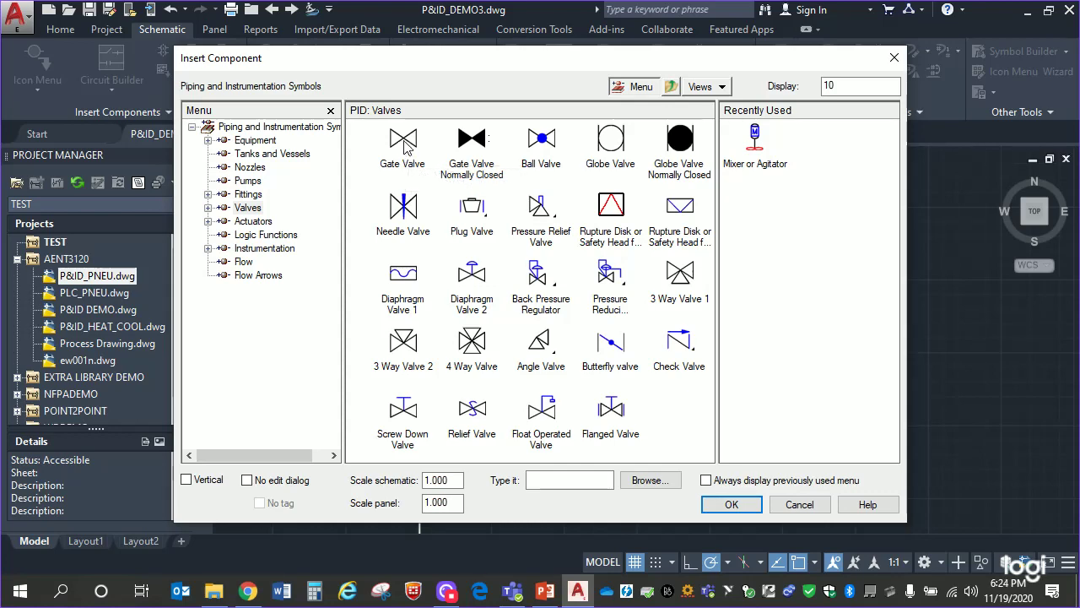
double_click(404, 143)
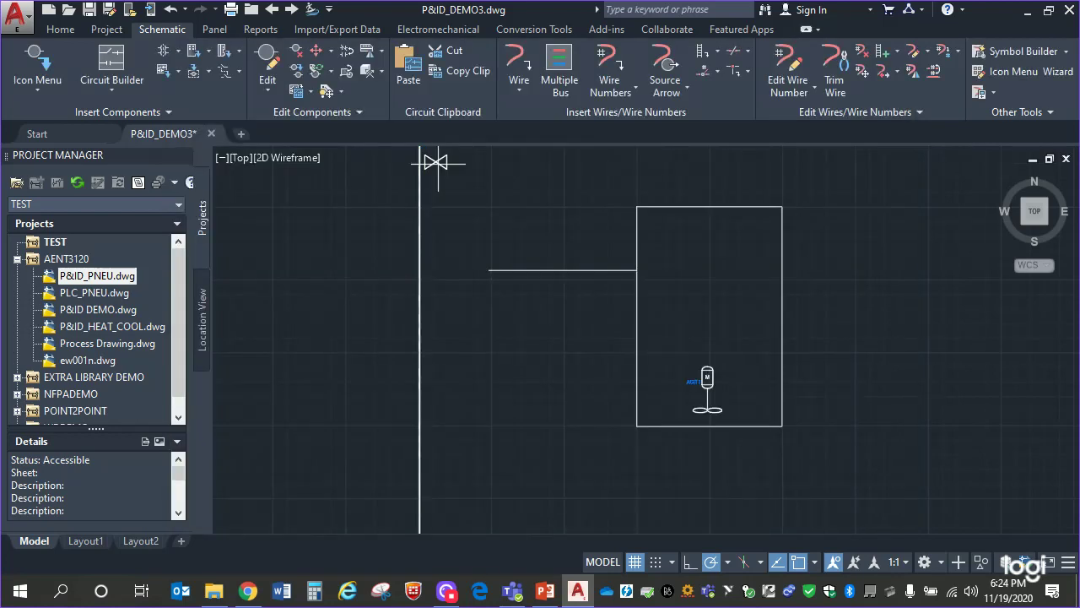
left_click(556, 271)
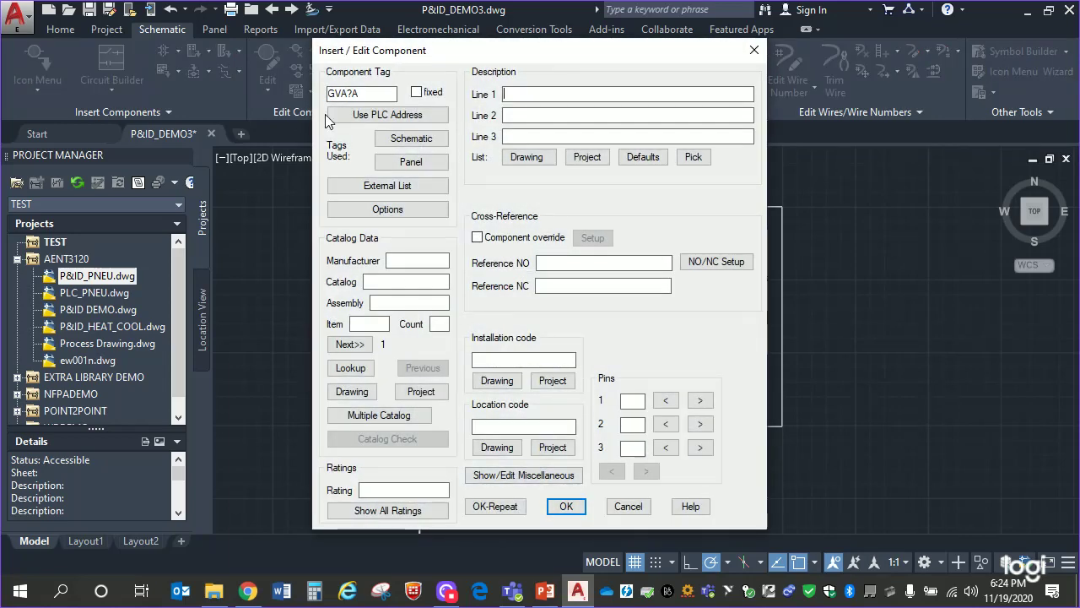
double_click(357, 93)
left_click_drag(357, 93, 347, 93)
type("2")
left_click(565, 506)
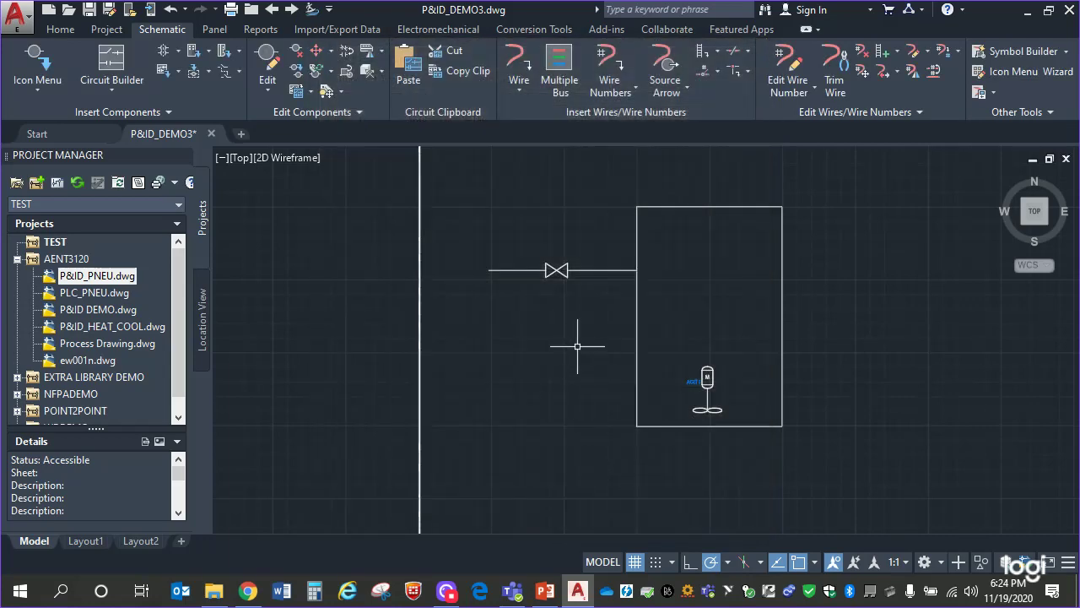
- Insert a style 1 destination arrow at the wire's outer end, picking MIX_TEMP from the recently inserted signal codes
scroll(581, 307, "up", 3)
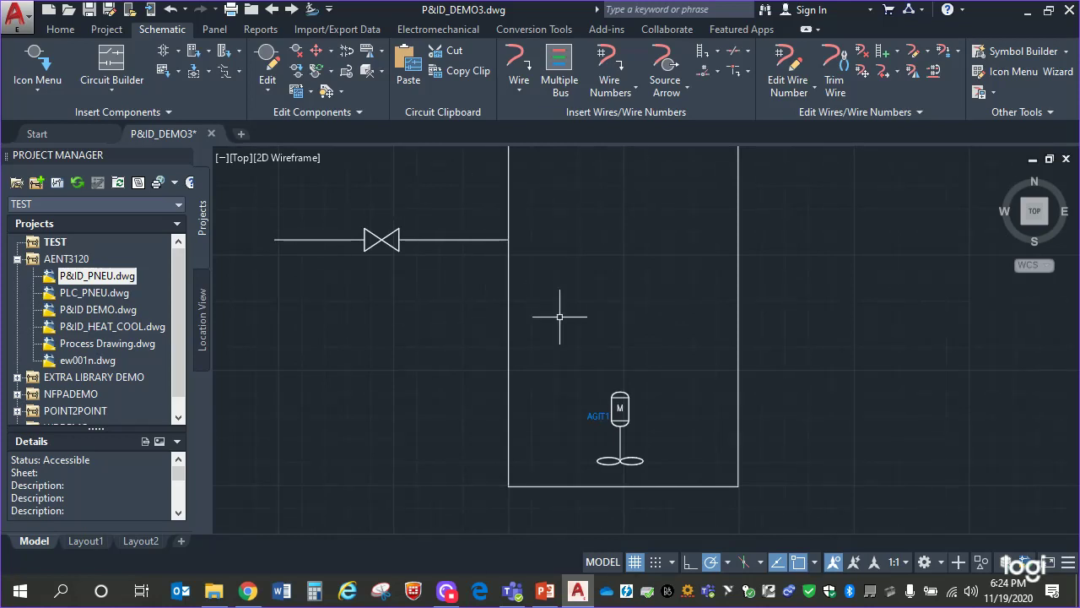
mouse_move(369, 335)
middle_mouse_down()
mouse_move(399, 343)
mouse_move(619, 332)
middle_mouse_up()
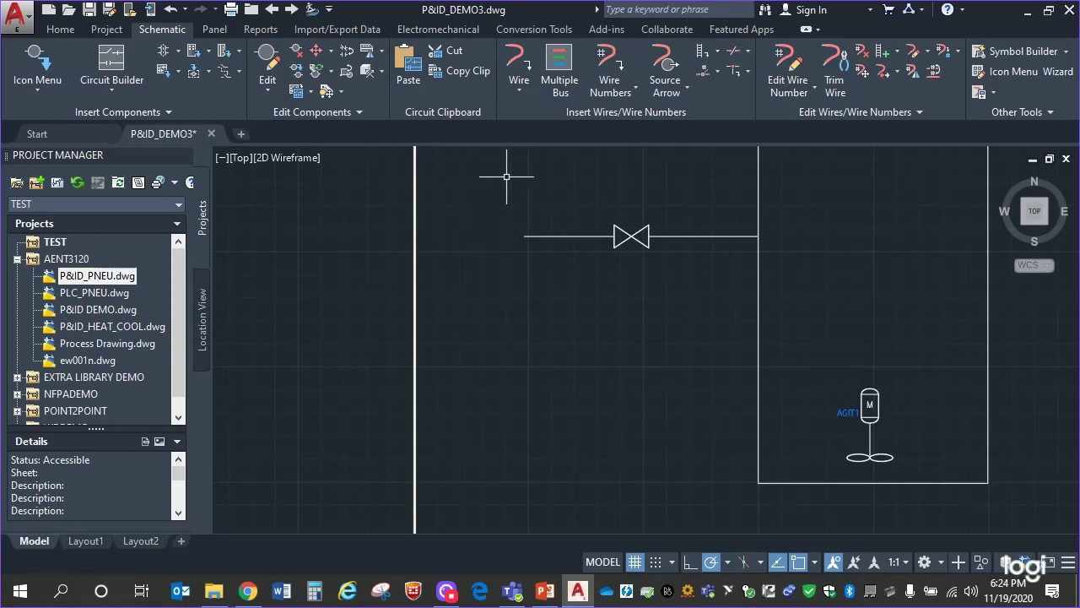
left_click(688, 86)
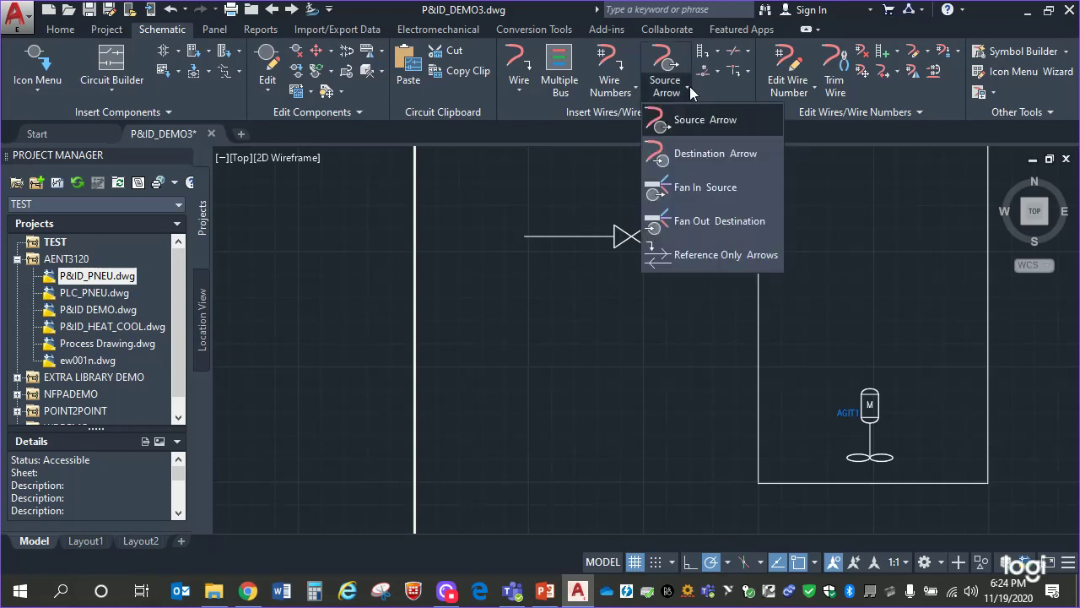
left_click(723, 160)
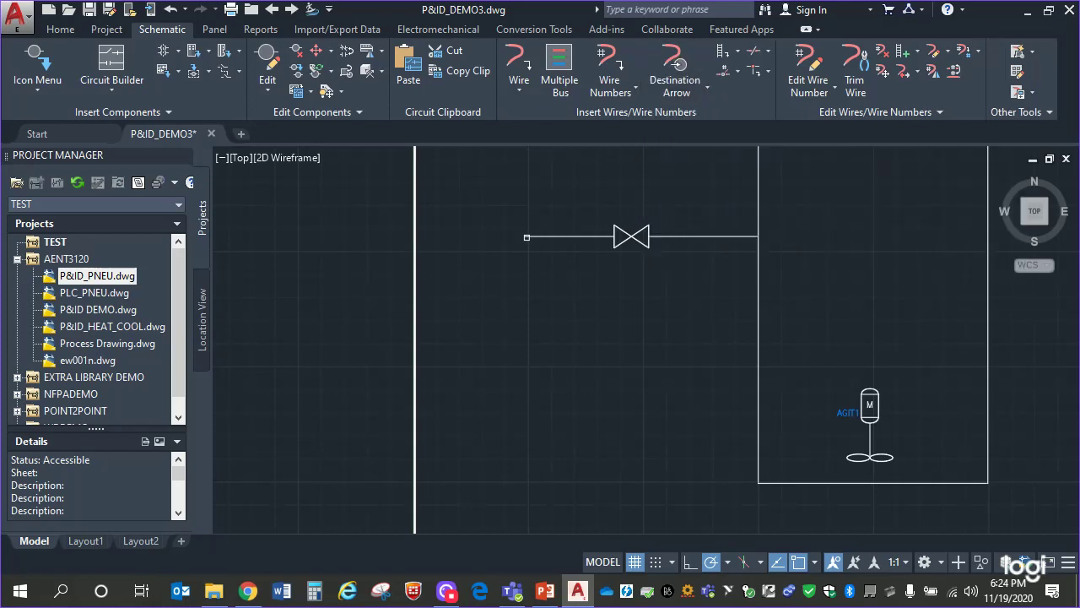
left_click(530, 237)
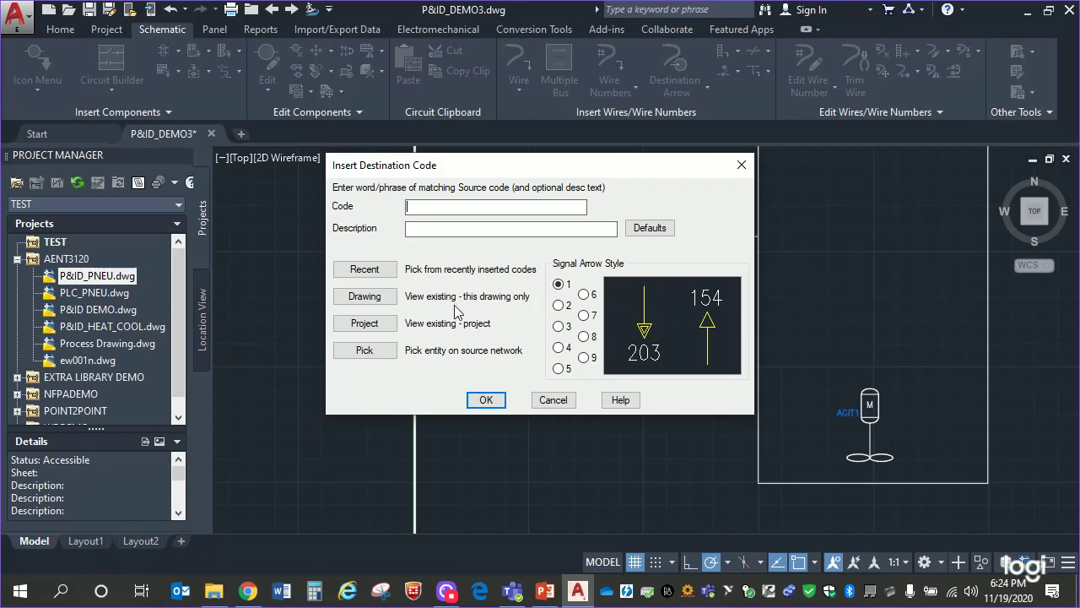
left_click(394, 270)
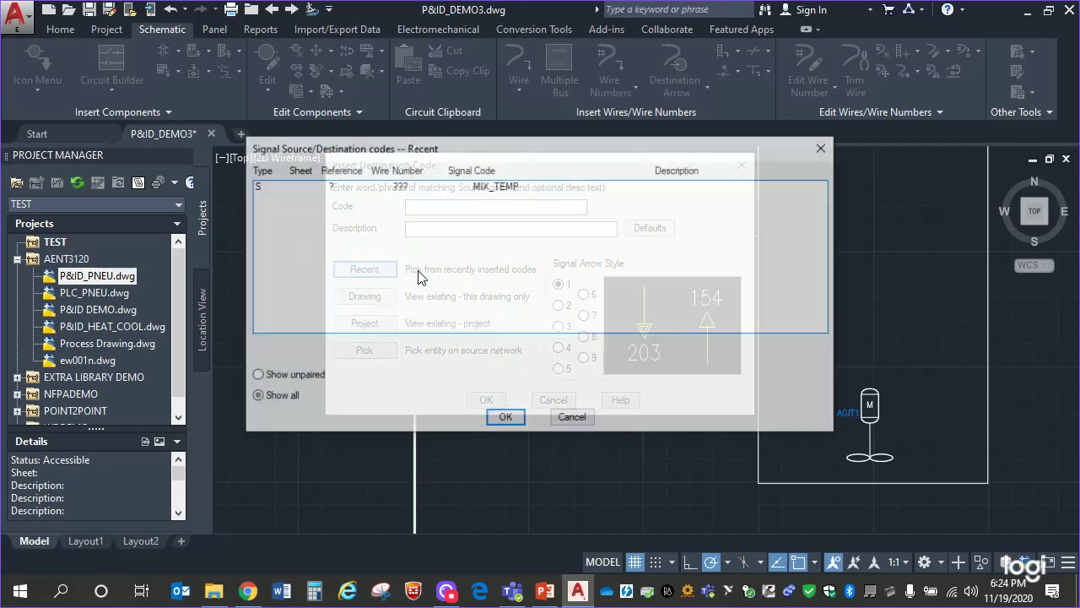
left_click(497, 187)
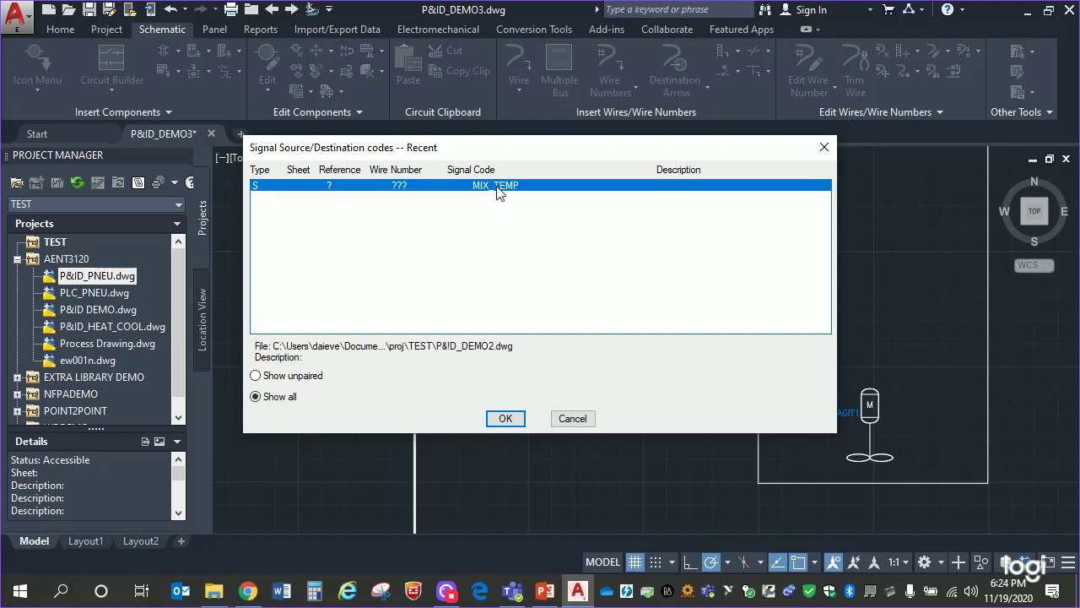
left_click(505, 419)
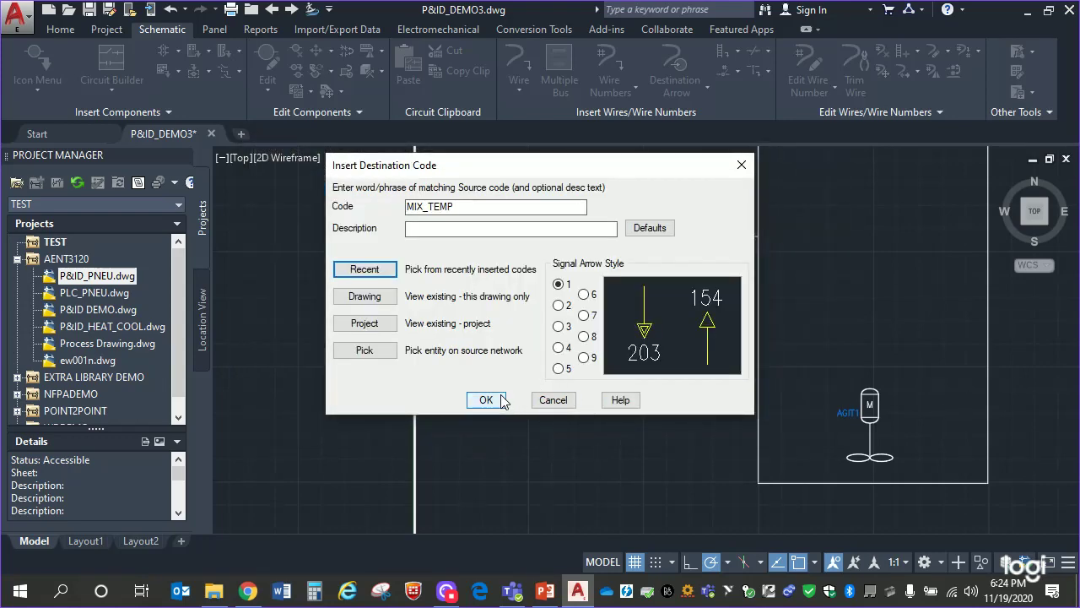
left_click(502, 400)
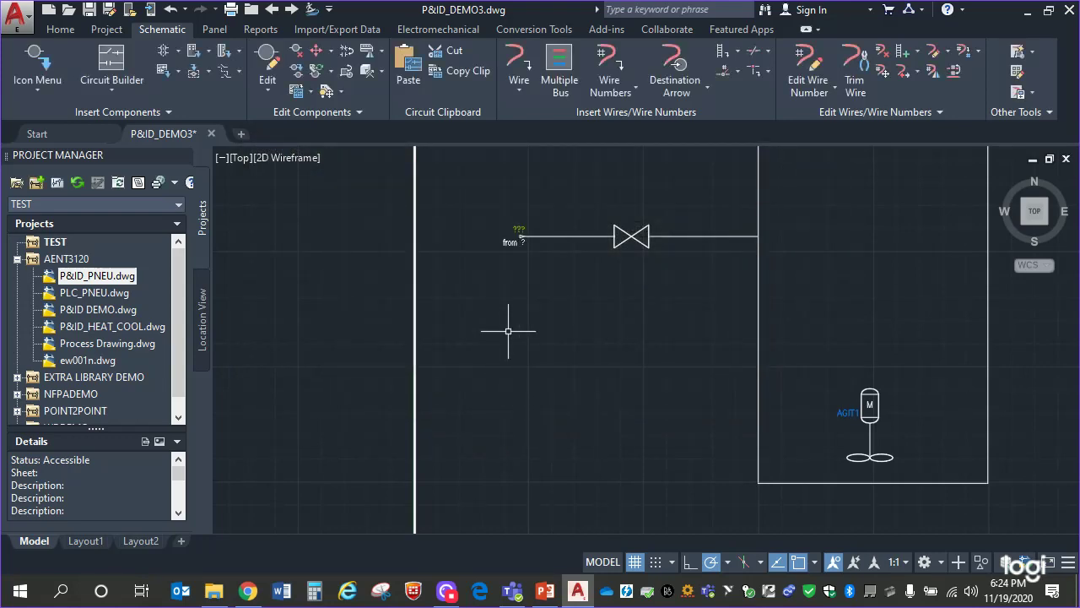
scroll(512, 329, "up", 2)
scroll(513, 329, "up", 2)
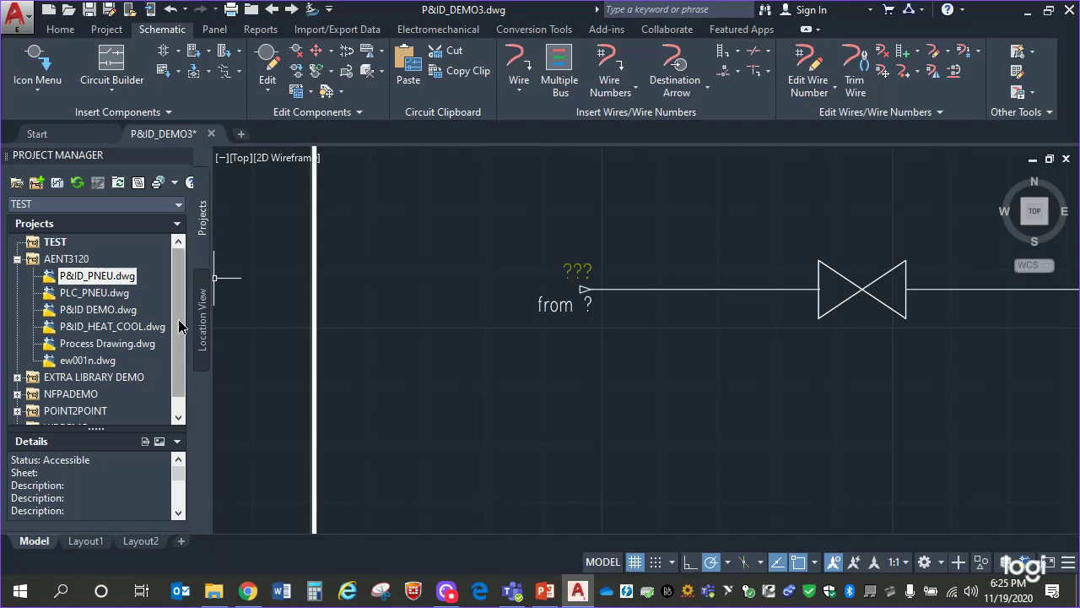
scroll(178, 315, "down", 1)
scroll(180, 303, "up", 1)
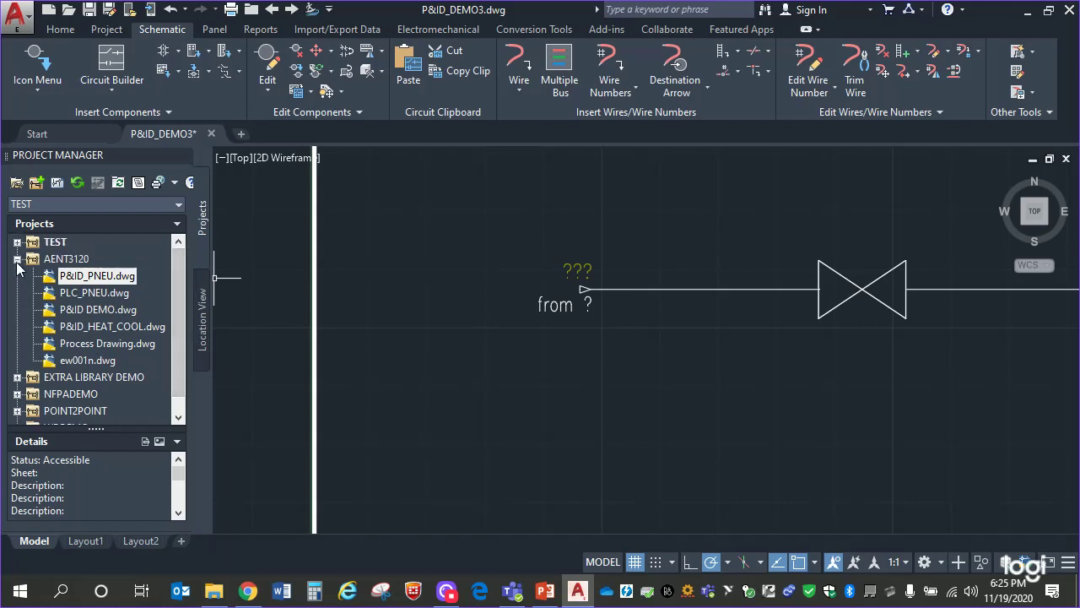
right_click(66, 260)
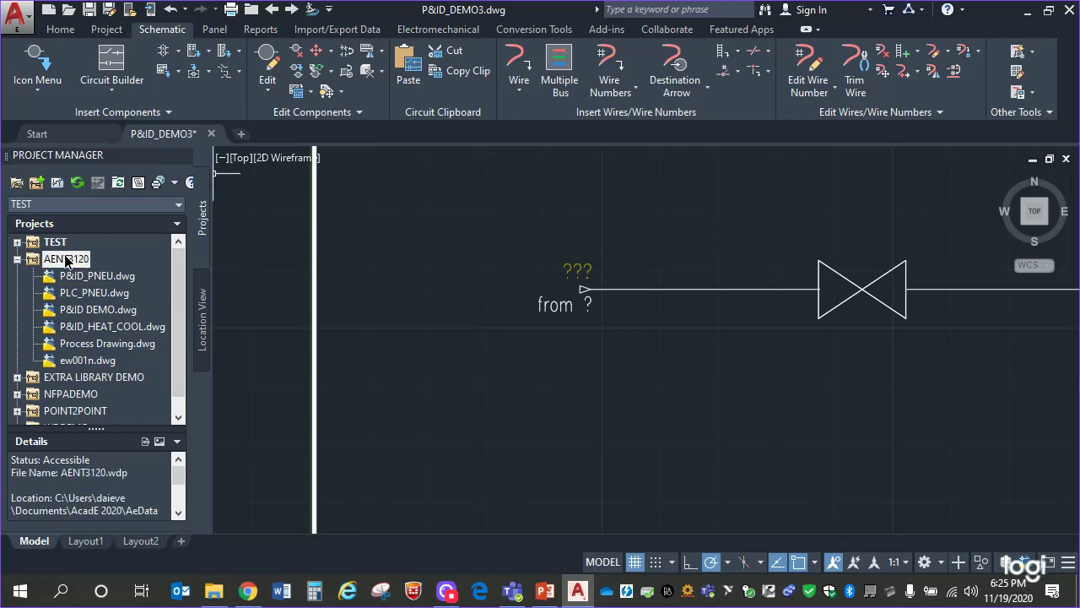
left_click(342, 274)
left_click(382, 272)
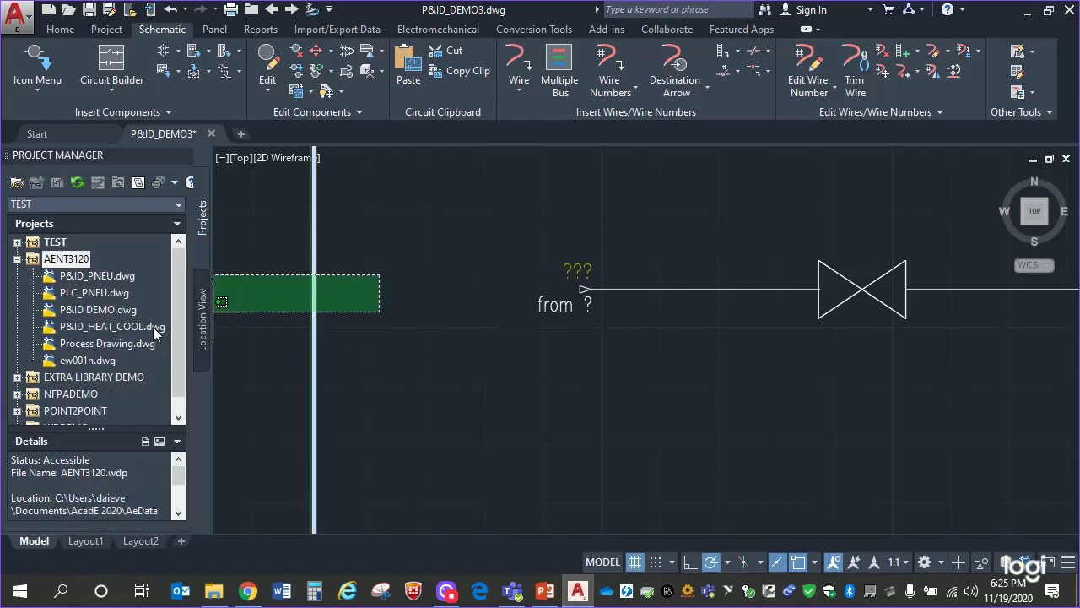
- Expand the TEST project, exit the running command and open the drawing P&!D_DEMO2.dwg
left_click(17, 242)
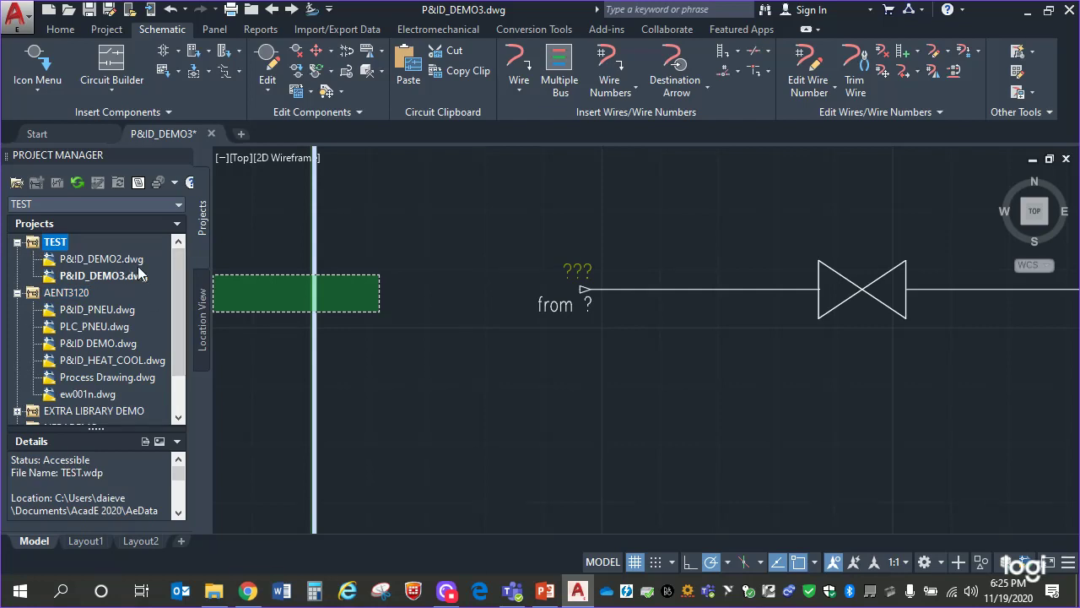
scroll(346, 287, "down", 2)
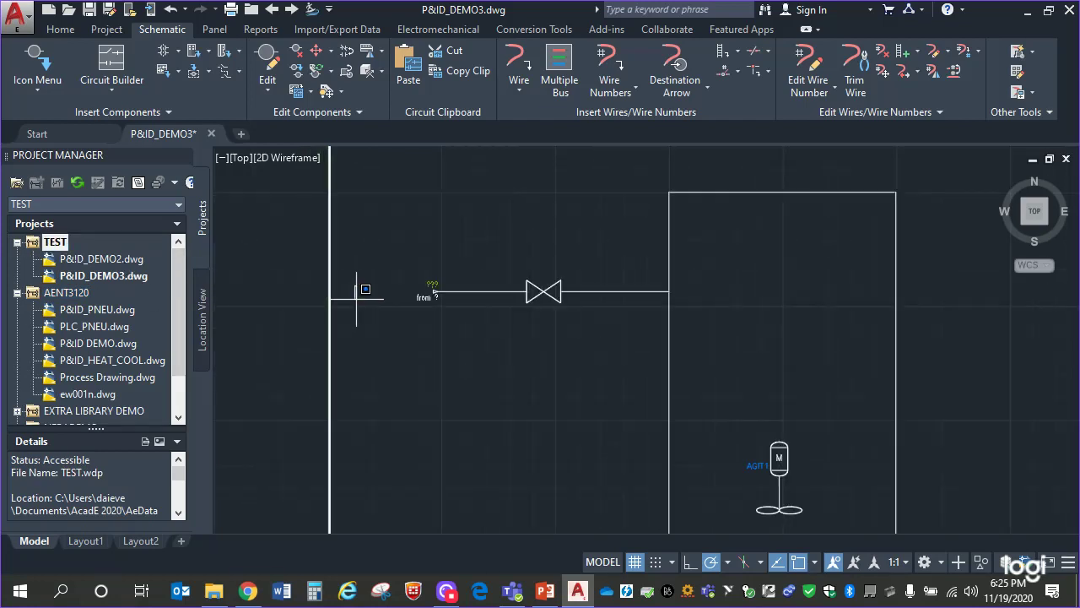
left_click(109, 260)
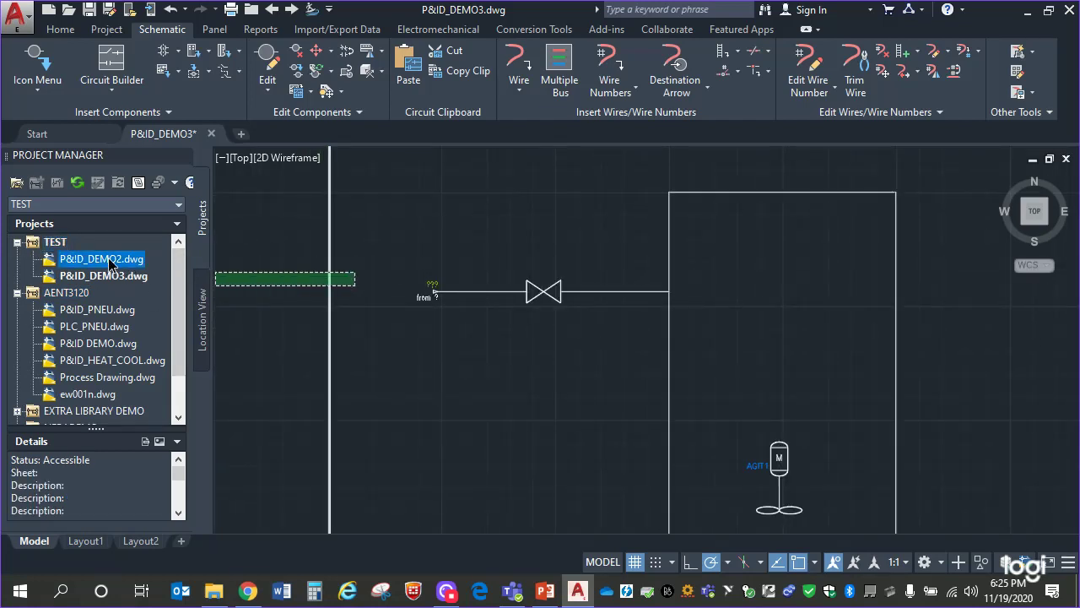
double_click(109, 260)
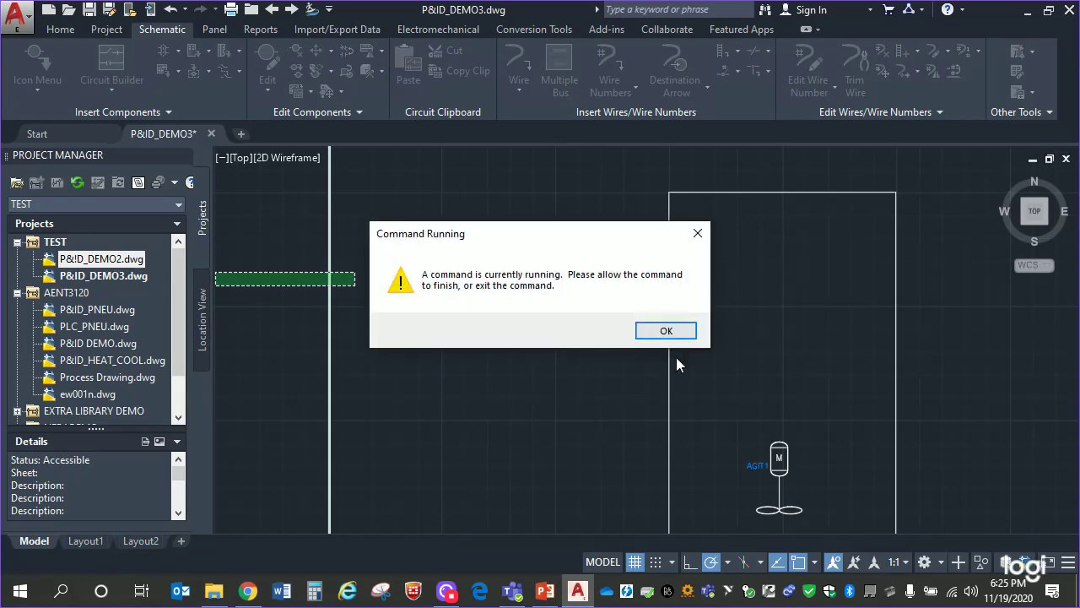
left_click(666, 330)
key("Escape")
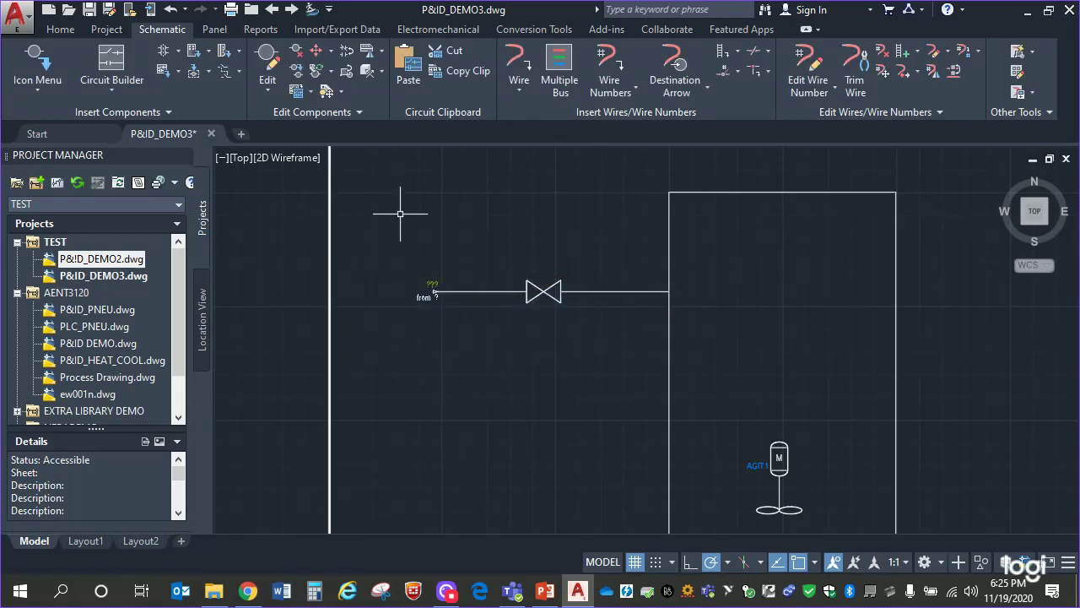
double_click(137, 263)
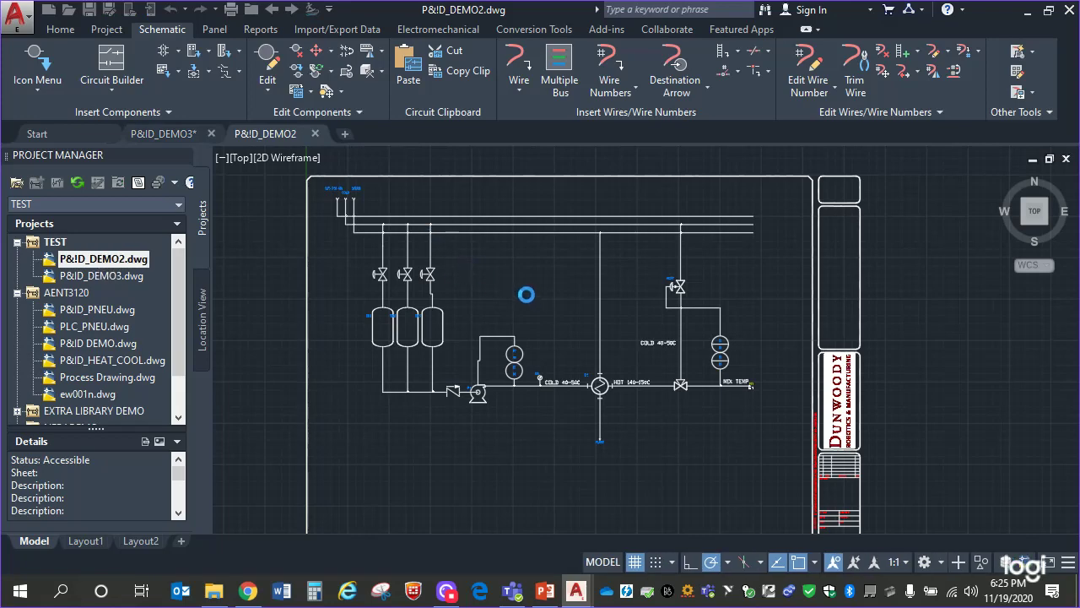
- Examine the signal arrow at the end of the MIX TEMP line in P&!D_DEMO2 and close the External References palette
scroll(541, 290, "up", 4)
middle_click_drag(719, 422, 400, 259)
middle_click_drag(604, 364, 337, 253)
middle_click_drag(484, 339, 418, 367)
scroll(431, 356, "up", 3)
scroll(550, 362, "up", 1)
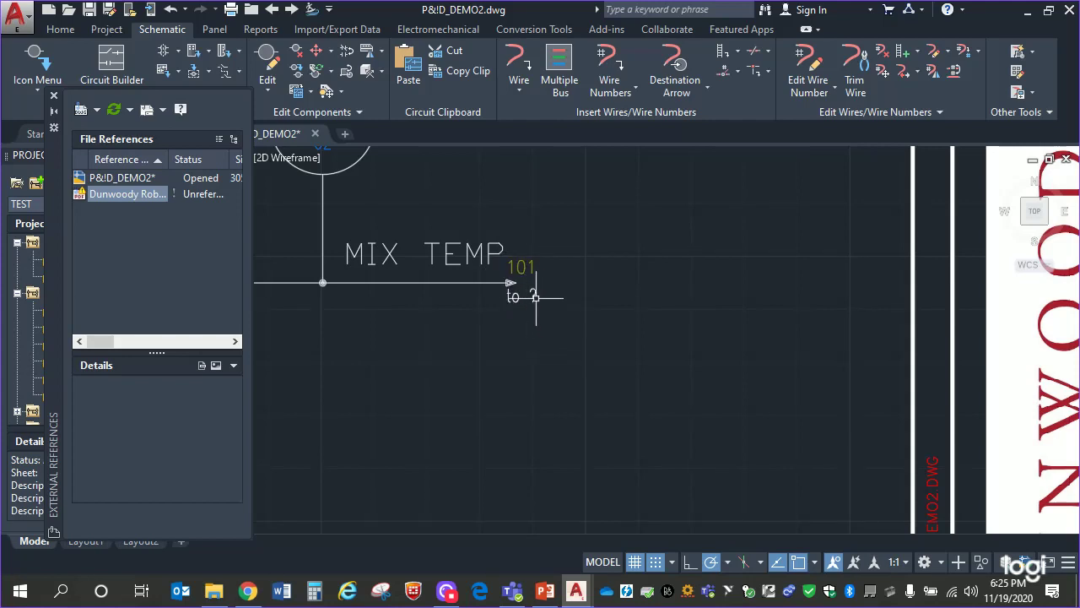
left_click(53, 95)
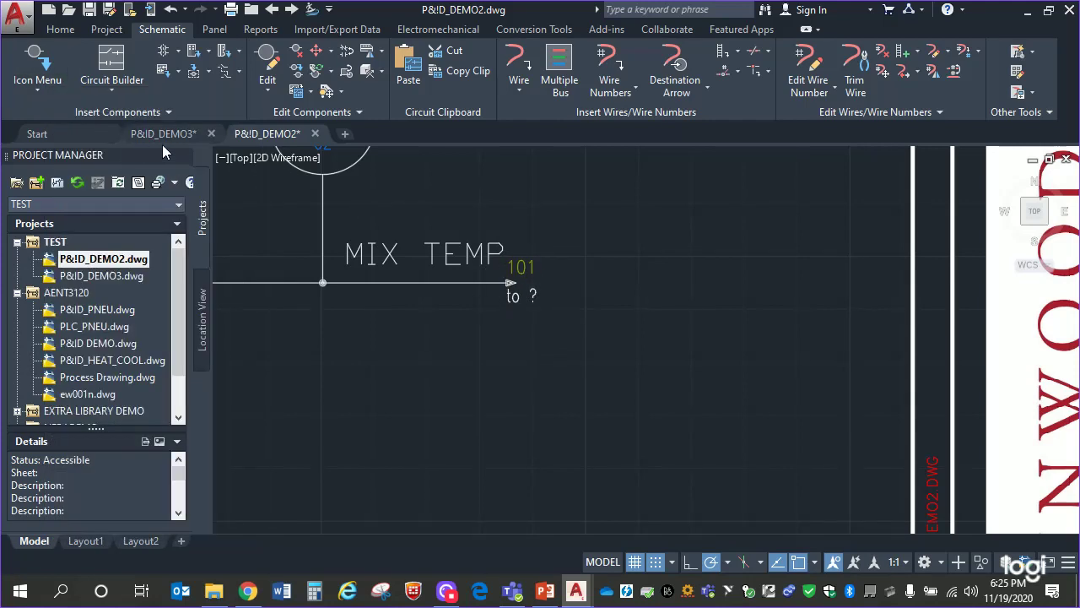
- Return to P&ID_DEMO3 and run Retag/Update on the destination arrow at the inlet wire's outer end
left_click(172, 135)
scroll(533, 345, "up", 2)
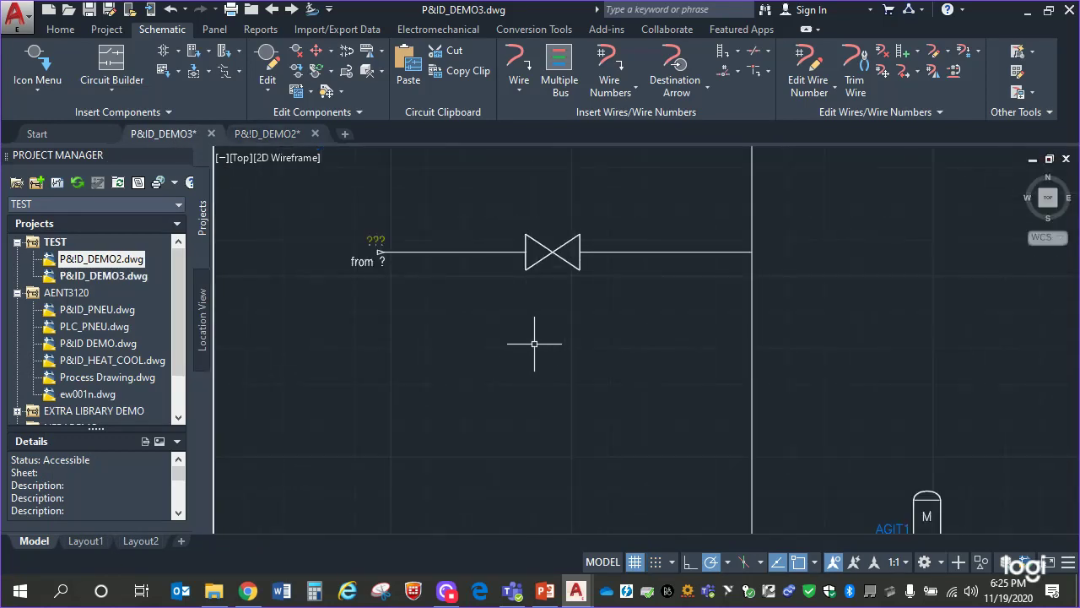
middle_click_drag(404, 314, 619, 422)
scroll(617, 422, "up", 2)
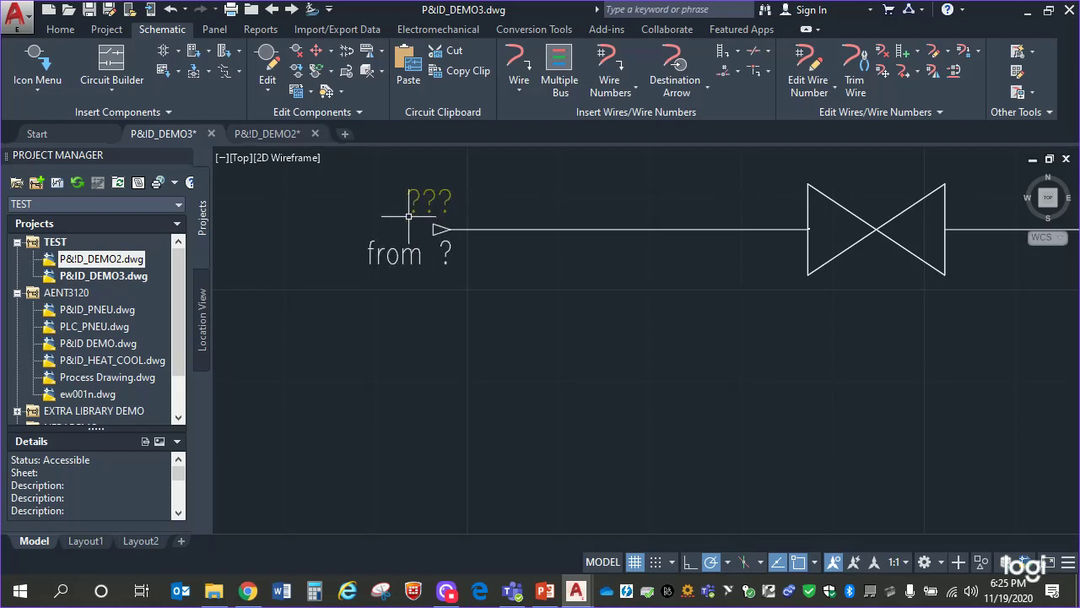
right_click(432, 199)
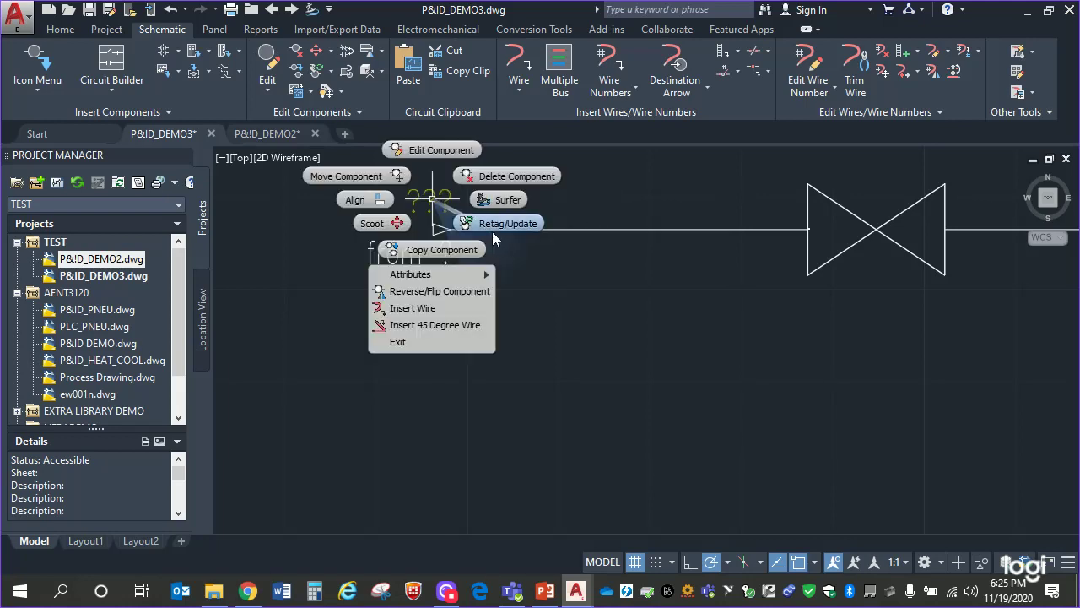
left_click(502, 223)
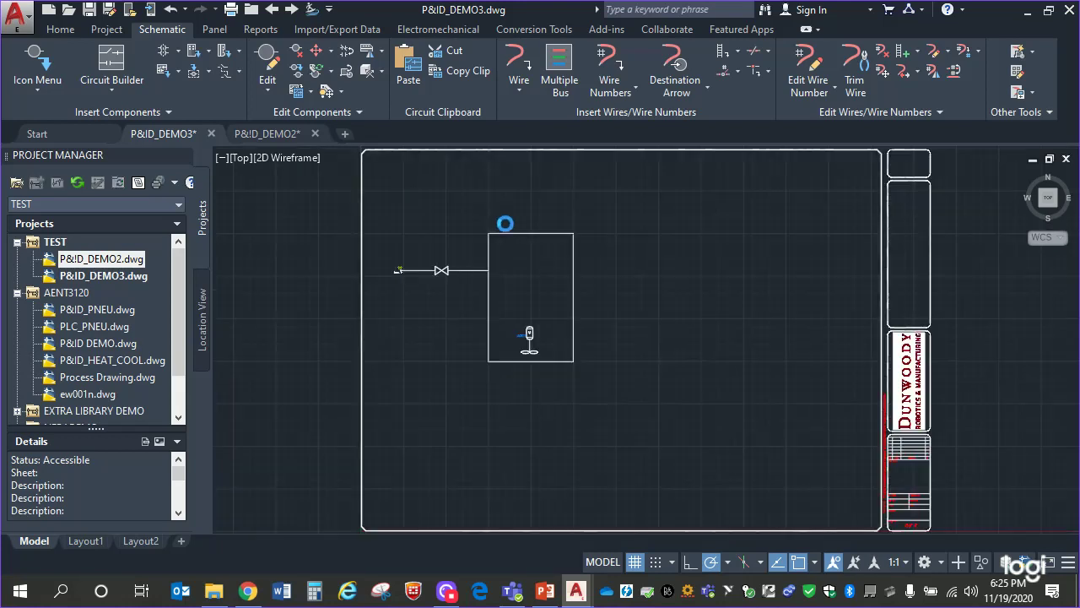
- Switch to P&!D_DEMO2 and run Retag/Update on the source arrow at the end of the MIX TEMP line
left_click(264, 132)
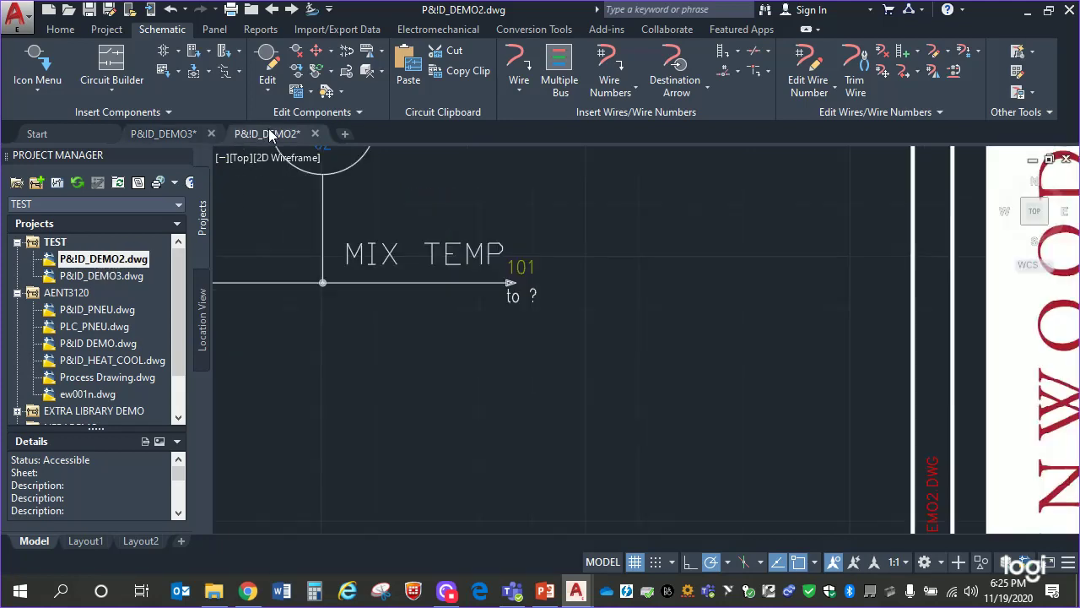
right_click(534, 295)
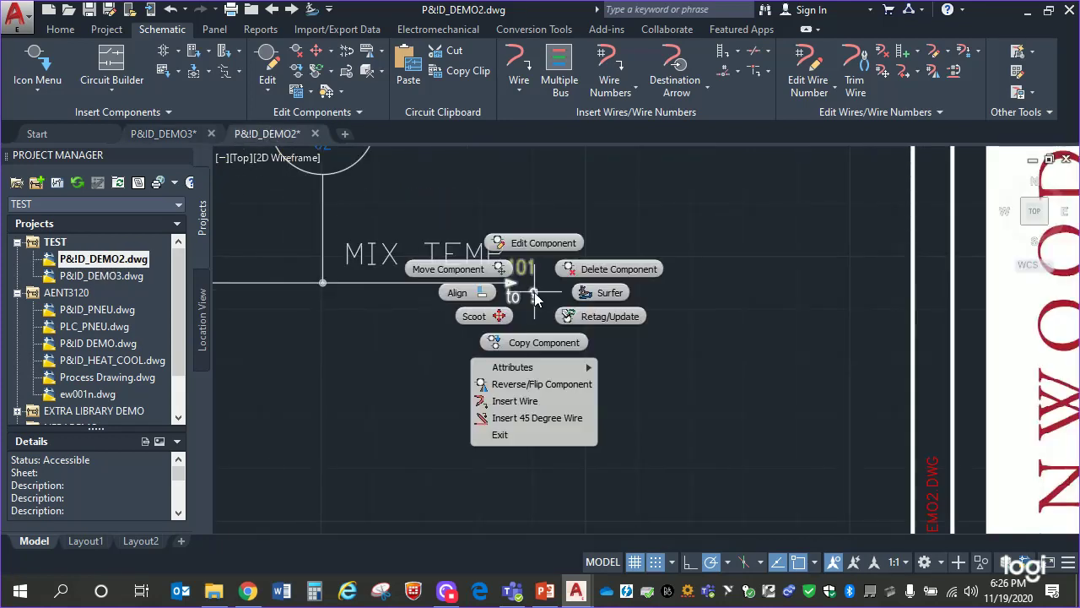
left_click(663, 314)
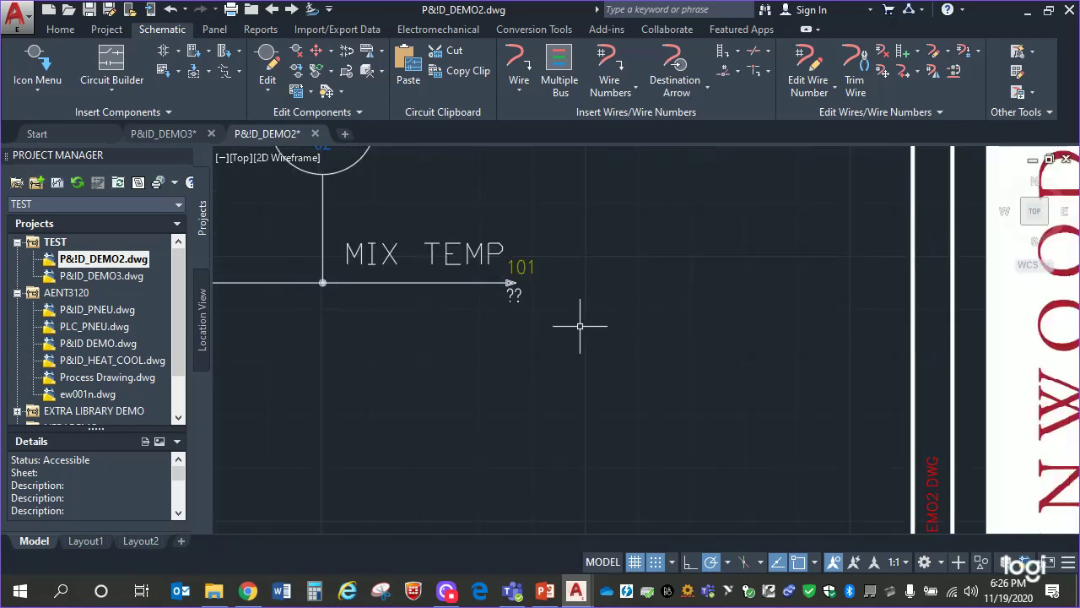
- Set the XREF attribute of the MIX TEMP source arrow to 3 in the Enhanced Attribute Editor
double_click(516, 295)
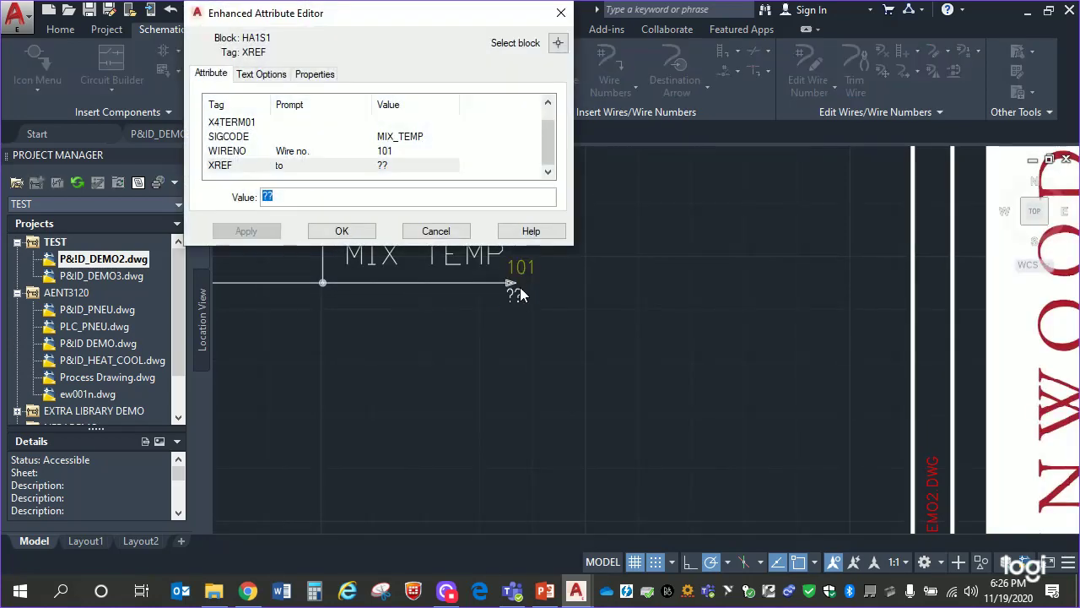
left_click(385, 169)
left_click(297, 195)
mouse_move(392, 17)
left_mouse_down()
mouse_move(871, 283)
mouse_move(777, 259)
mouse_move(605, 123)
left_mouse_up()
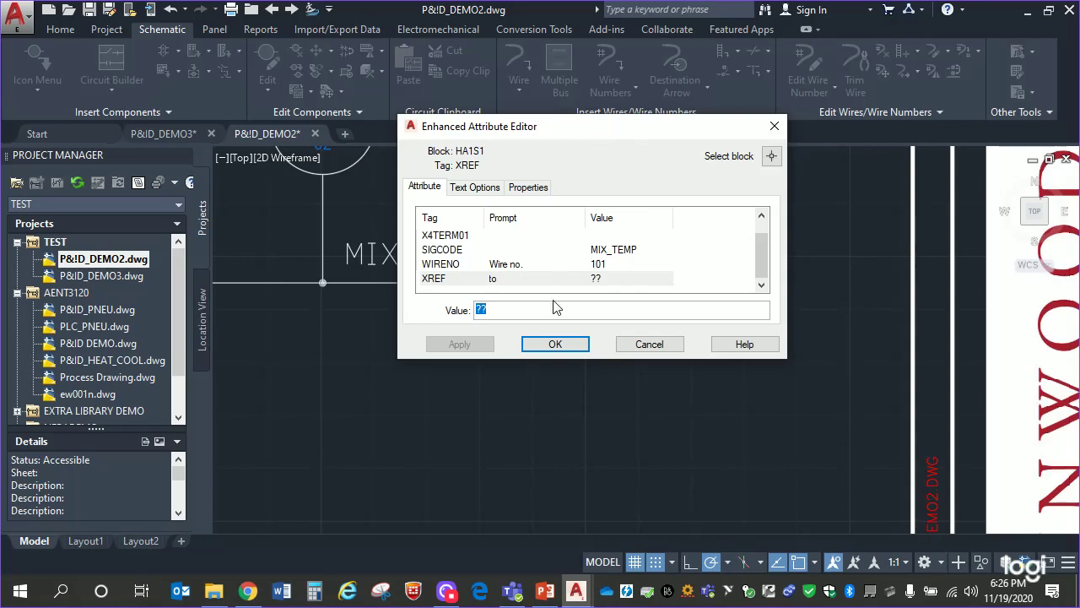
type("3")
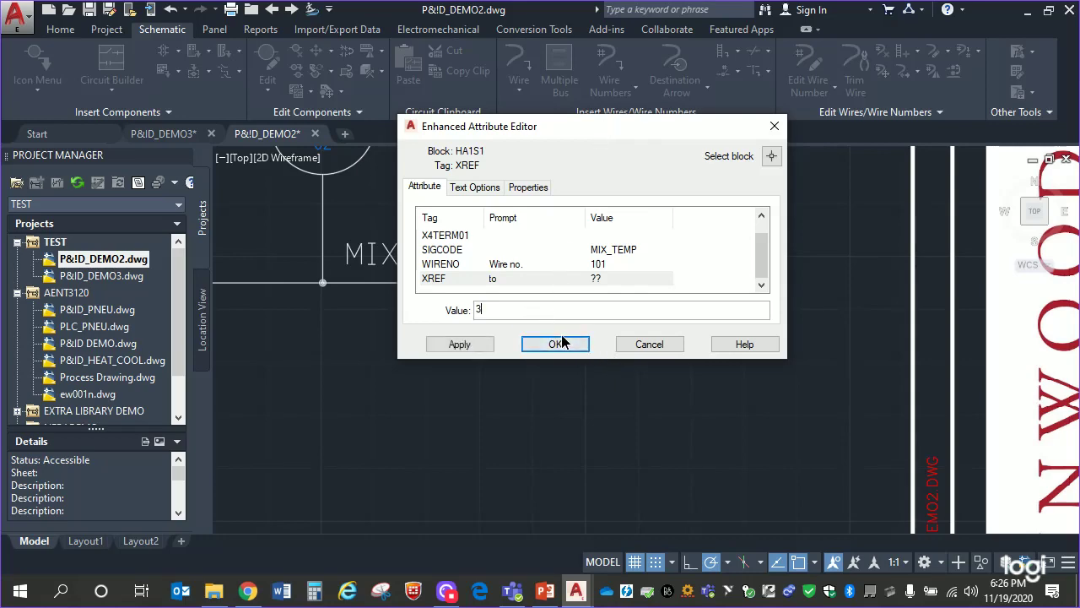
left_click(576, 343)
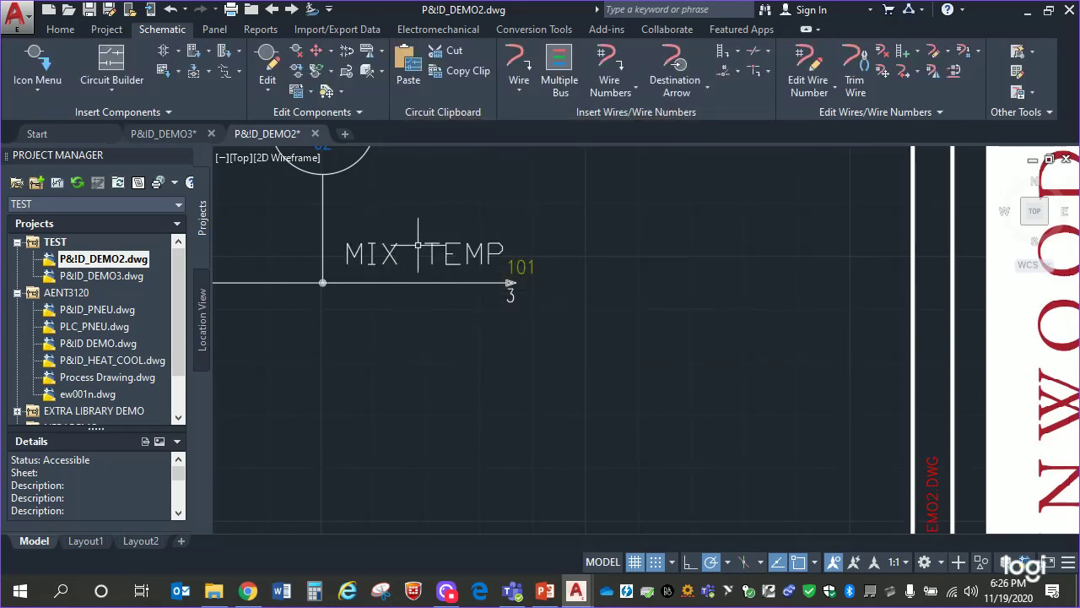
scroll(508, 289, "down", 2)
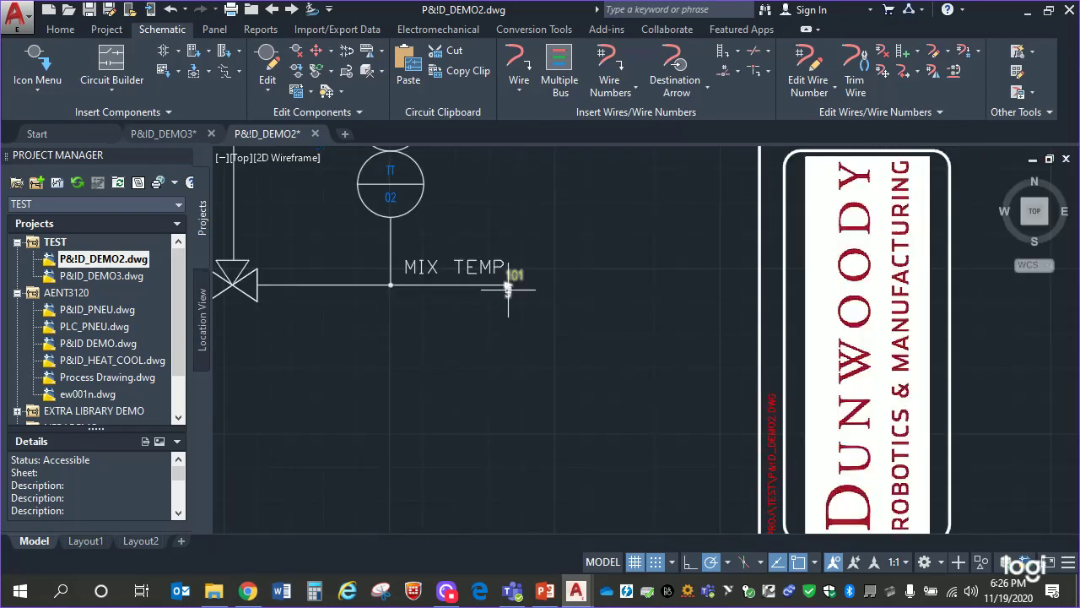
- In P&ID_DEMO3, set the inlet destination arrow's XREF attribute to 2
left_click(173, 134)
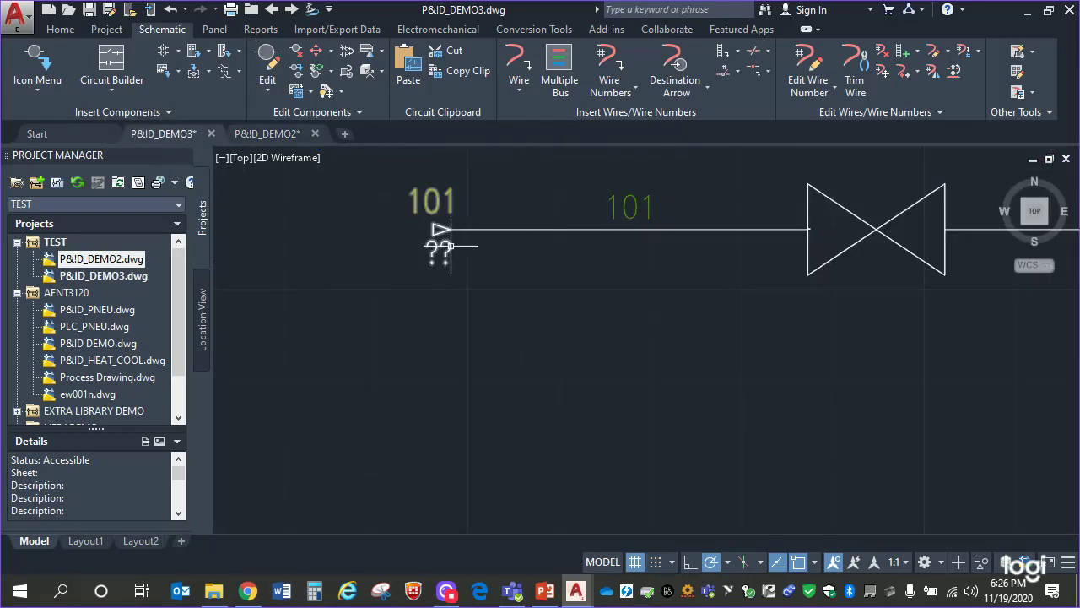
double_click(438, 250)
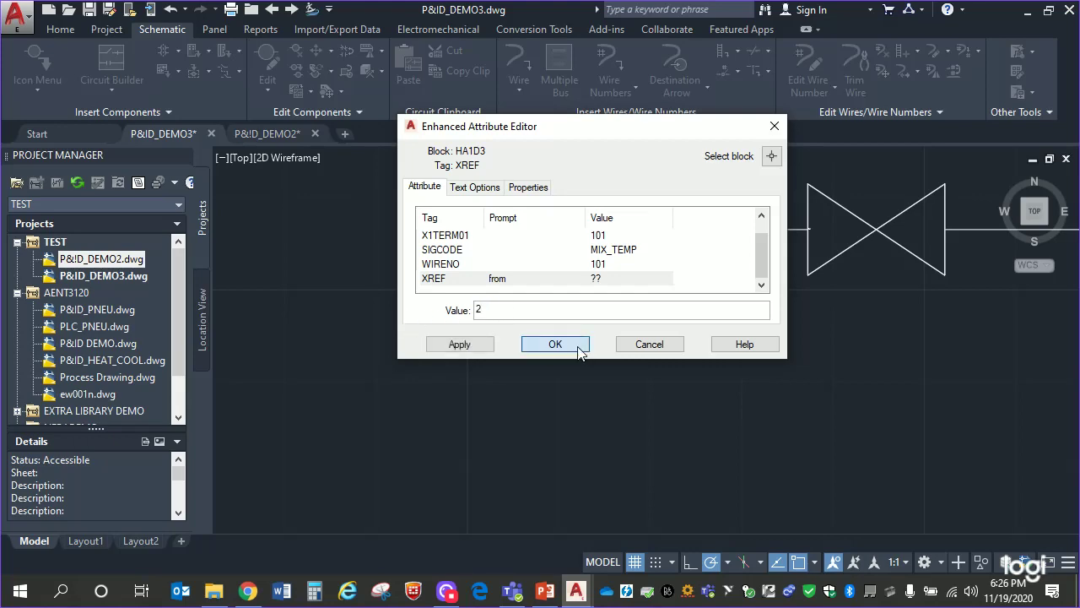
left_click(553, 345)
scroll(535, 343, "up", 3)
scroll(560, 418, "down", 4)
mouse_move(594, 391)
middle_mouse_down()
mouse_move(442, 419)
mouse_move(342, 388)
middle_mouse_up()
scroll(447, 379, "down", 4)
middle_click_drag(650, 355, 584, 255)
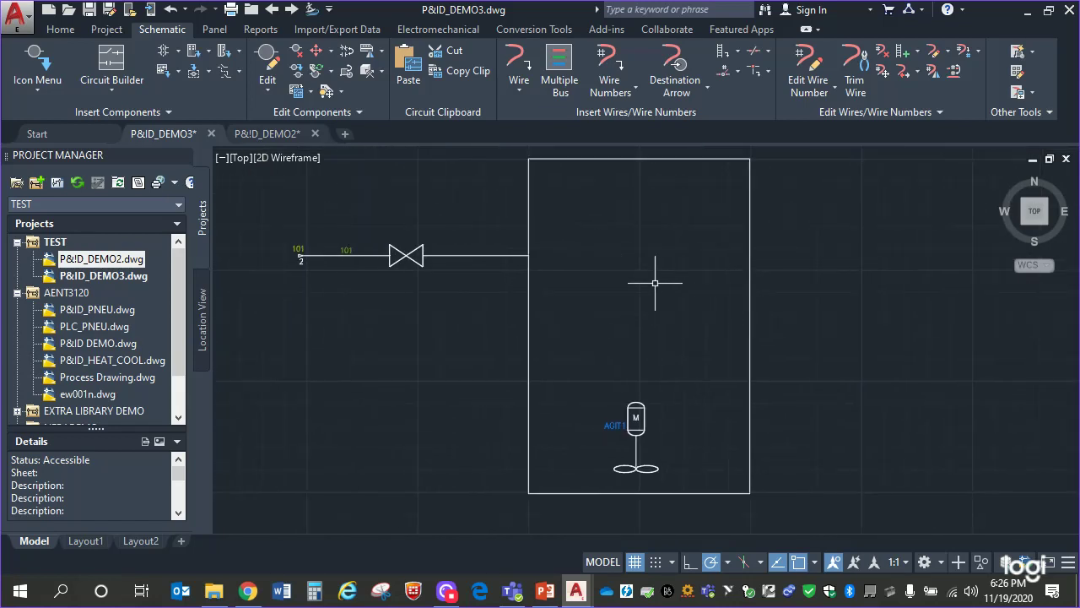
- Copy the MIX TEMP text from P&!D_DEMO2 and paste it above the inlet wire, before the valve, in P&ID_DEMO3
left_click(300, 133)
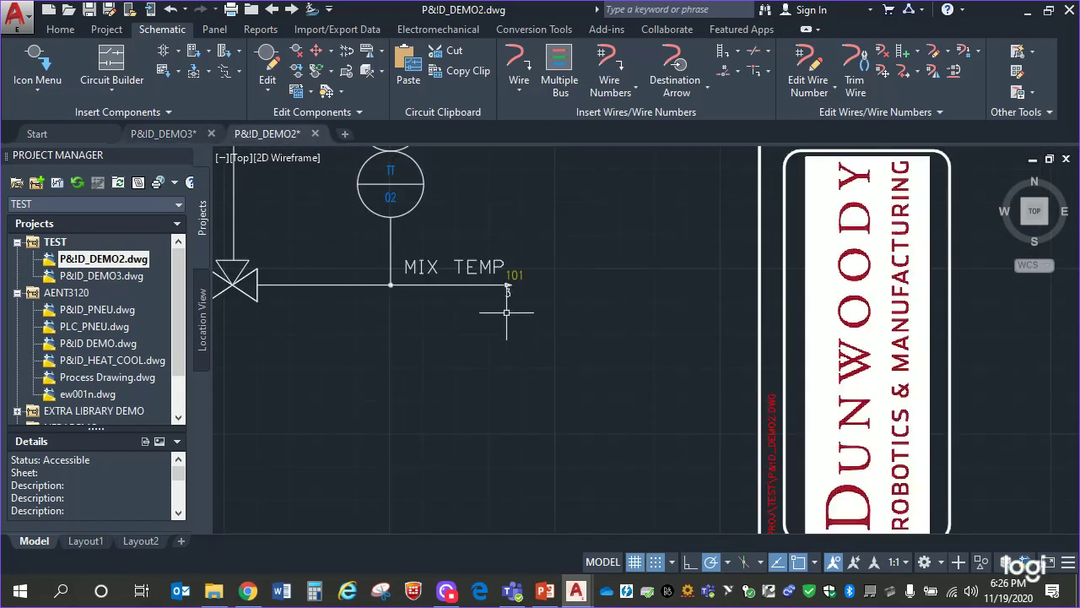
left_click(423, 267)
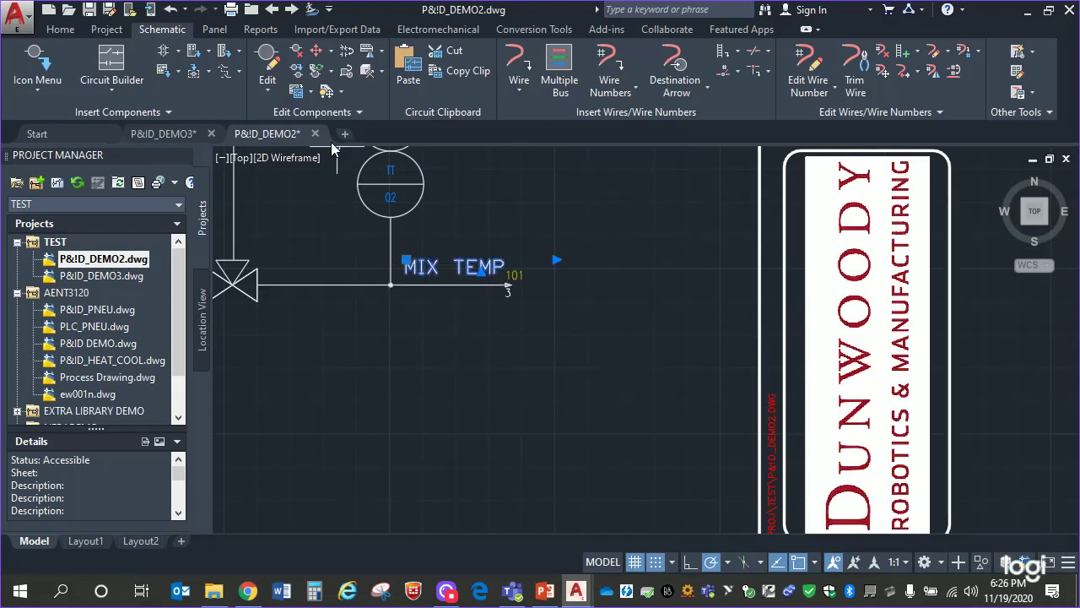
left_click(168, 133)
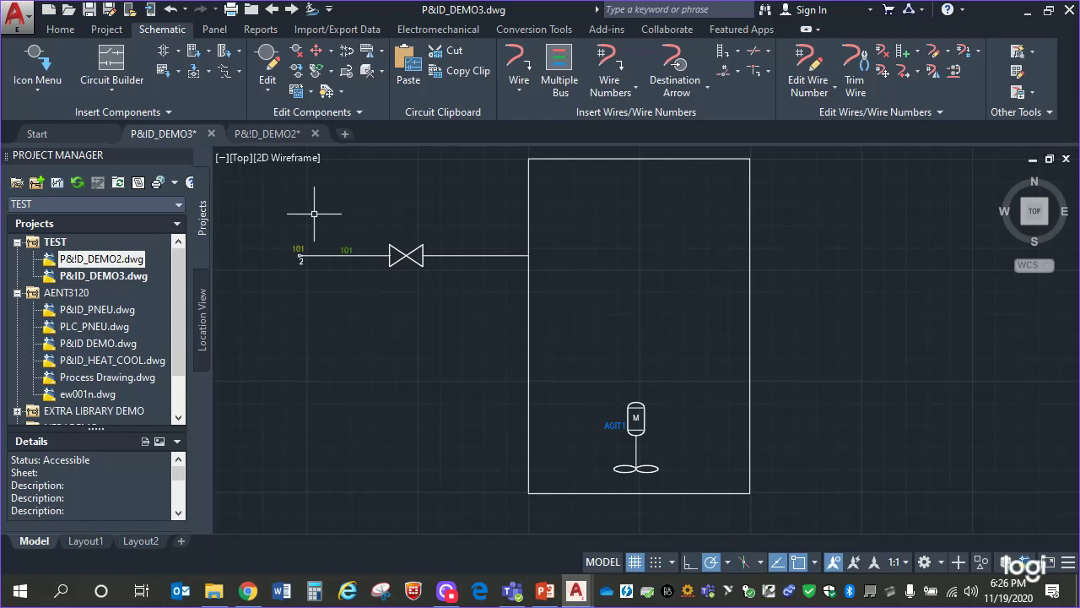
key("ctrl+v")
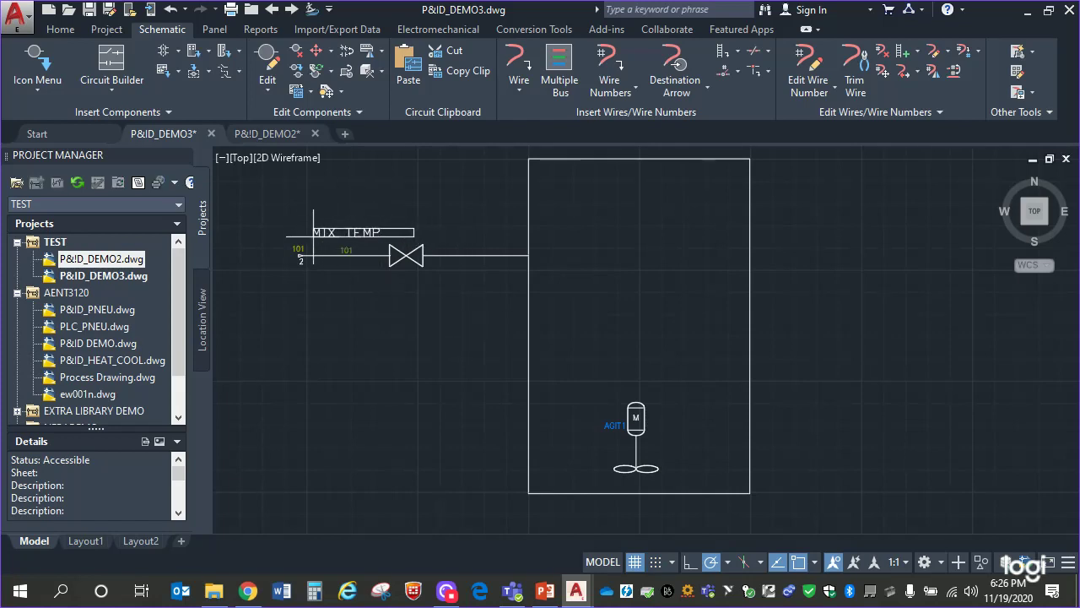
left_click(311, 243)
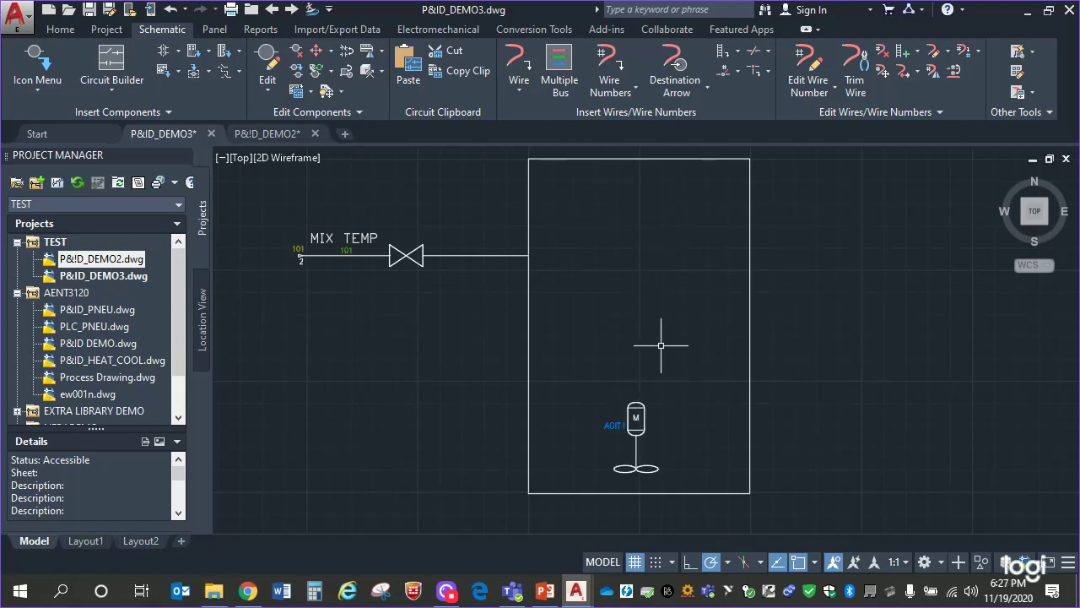
- Move agitator AGIT1 a short distance up inside the tank
mouse_move(834, 284)
middle_mouse_down()
mouse_move(802, 322)
mouse_move(807, 313)
middle_mouse_up()
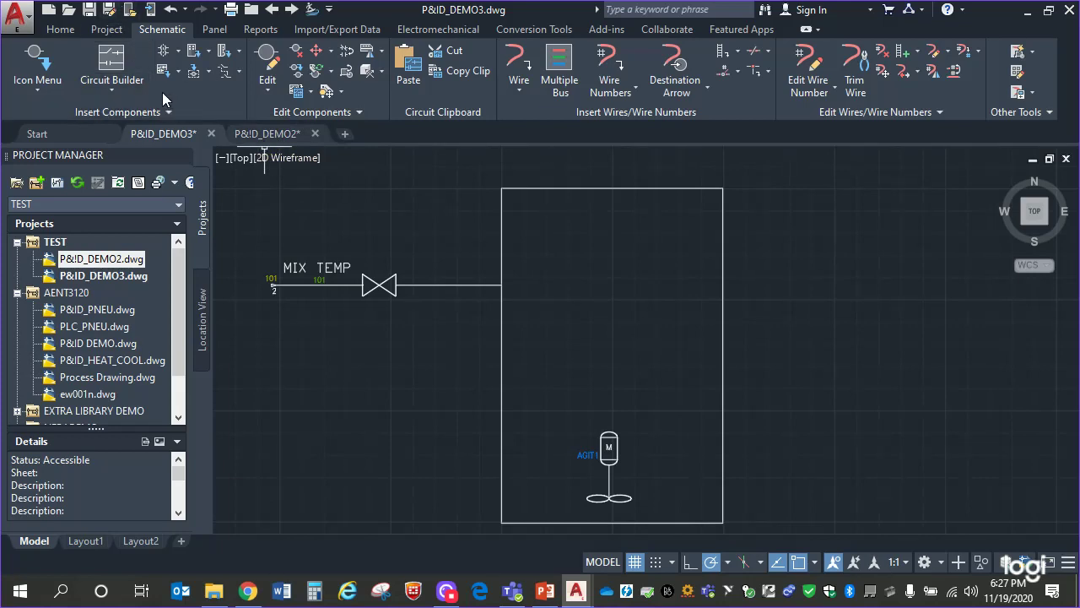
left_click(56, 33)
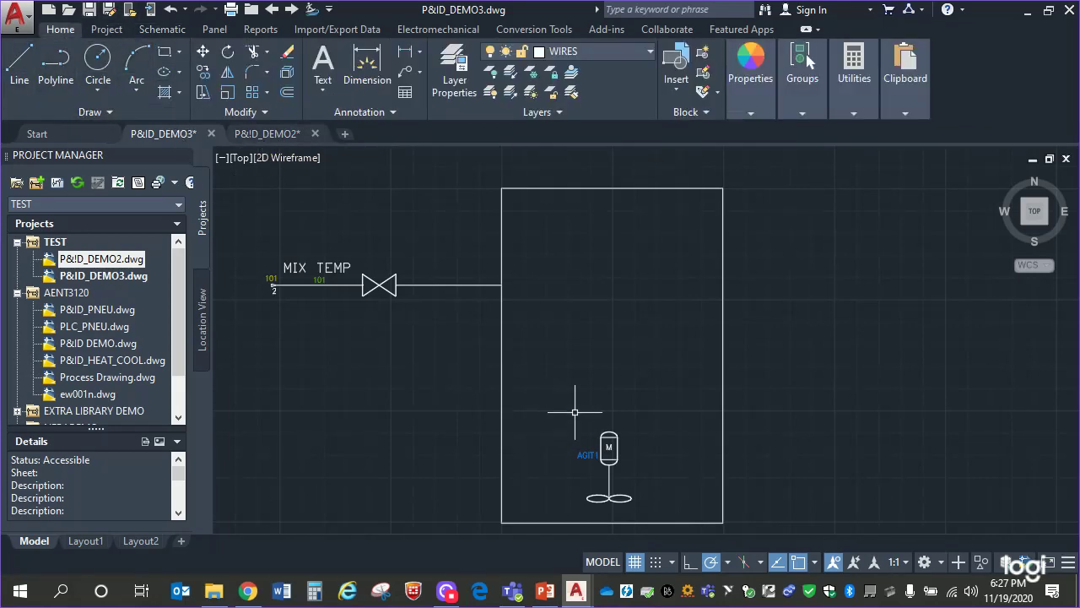
left_click(564, 417)
left_click(657, 511)
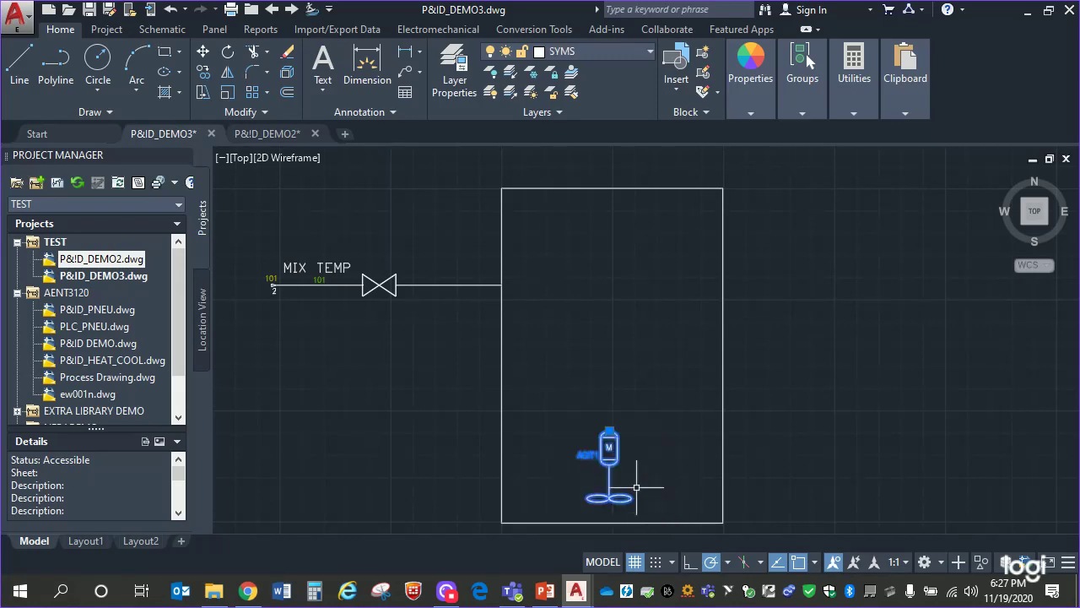
left_click_drag(617, 445, 619, 400)
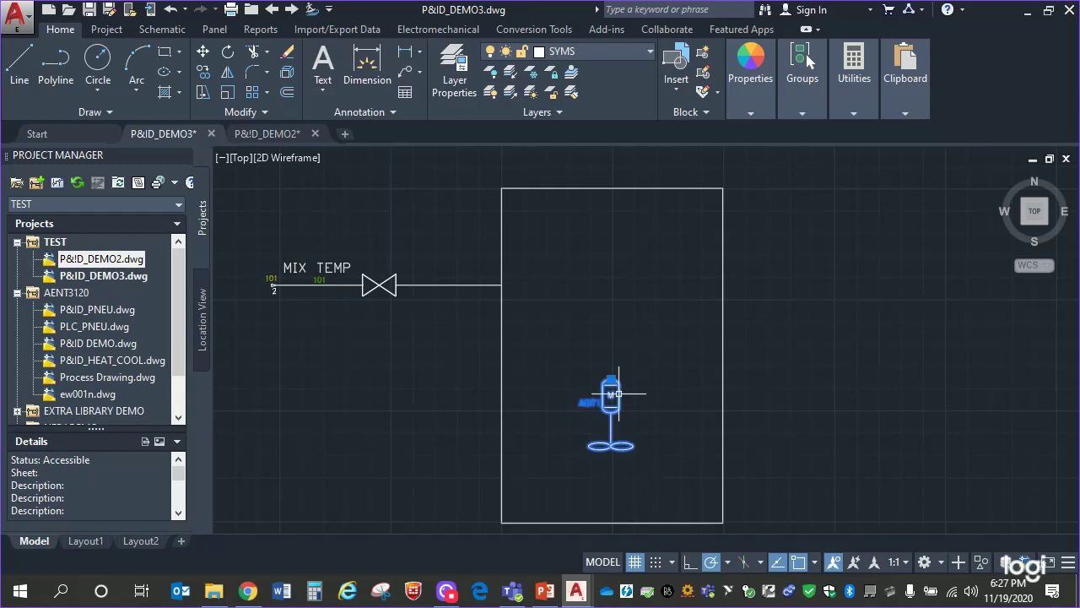
key("Escape")
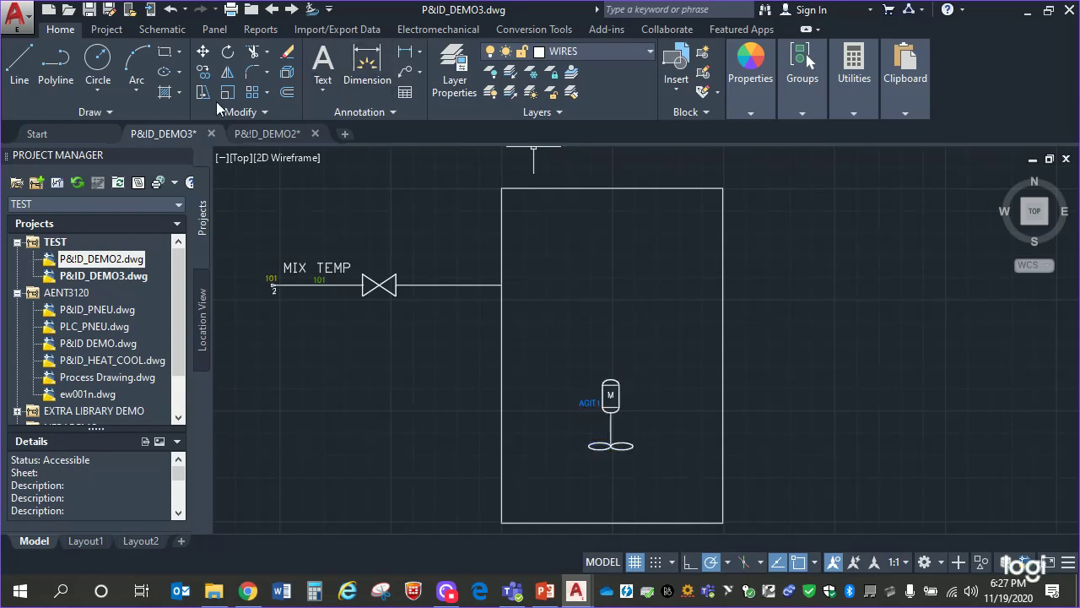
- Draw a shallow downward-bowed three-point arc from the tank's inlet-side wall, about a quarter of the tank's width, to start the liquid surface
left_click(140, 91)
left_click(140, 125)
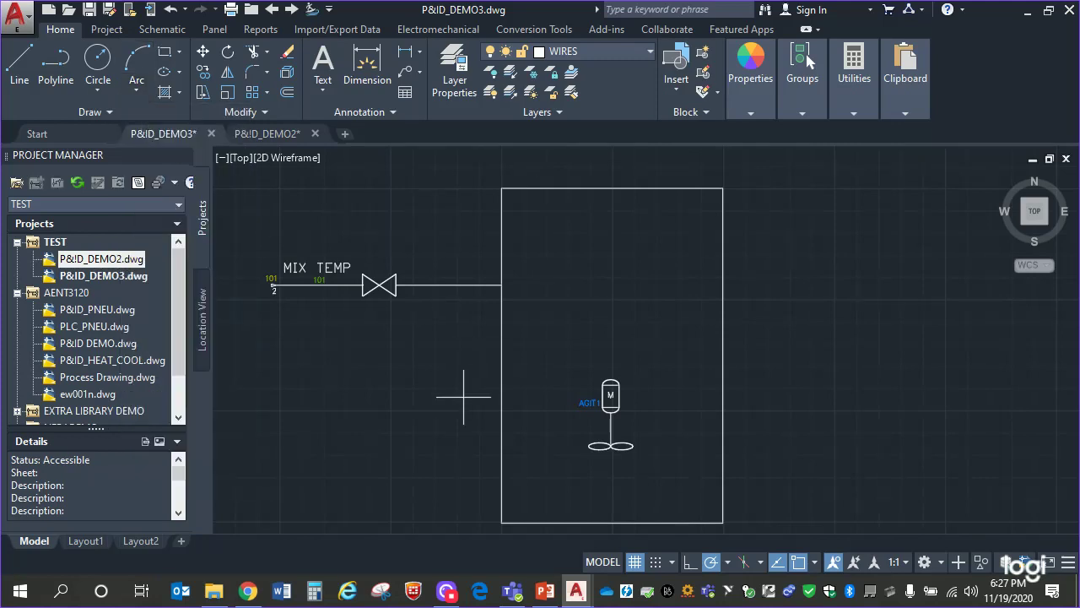
left_click(502, 424)
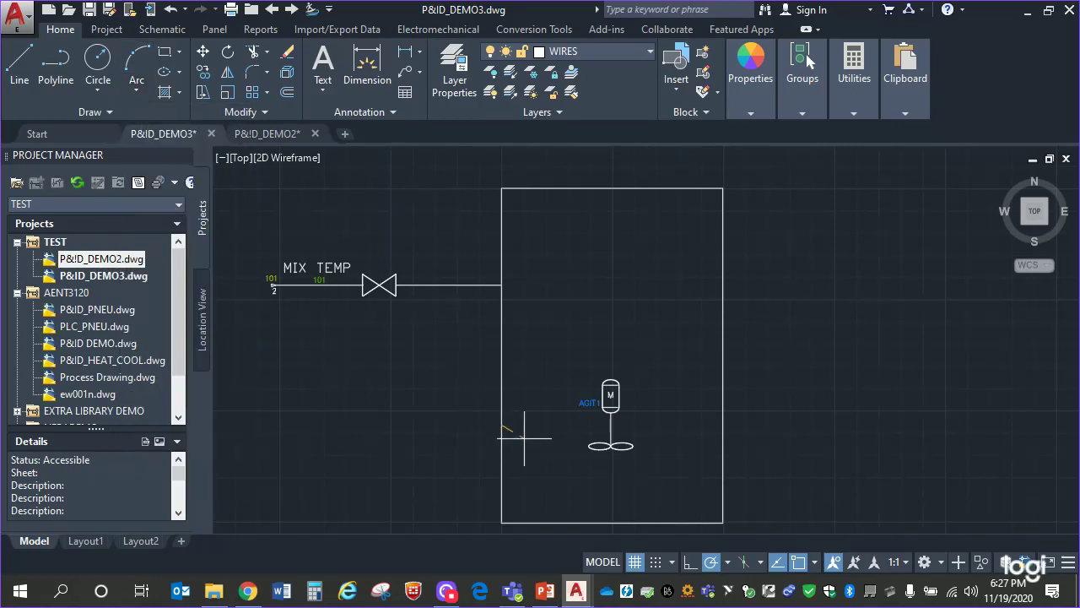
left_click(526, 439)
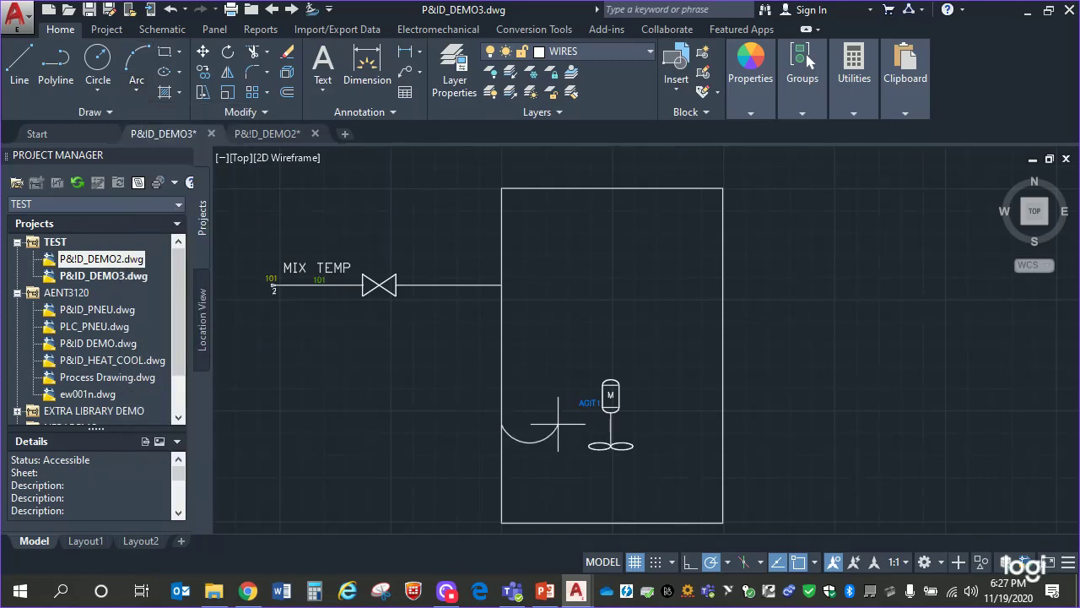
left_click(558, 424)
- Copy the arc and paste three copies end to end across the tank to complete the wavy liquid surface
left_click(550, 435)
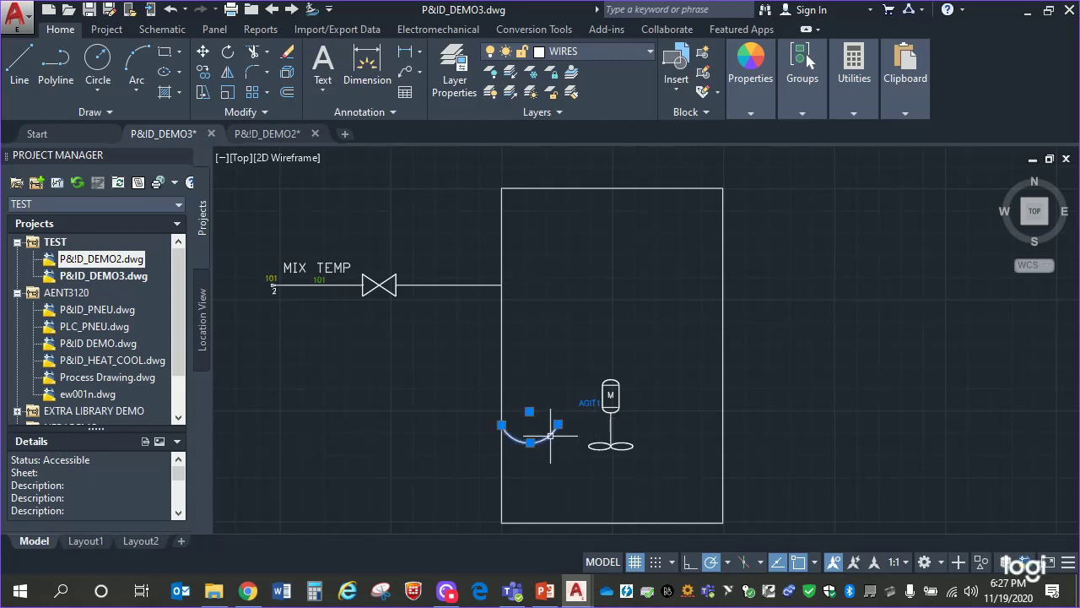
key("ctrl+c")
key("ctrl+v")
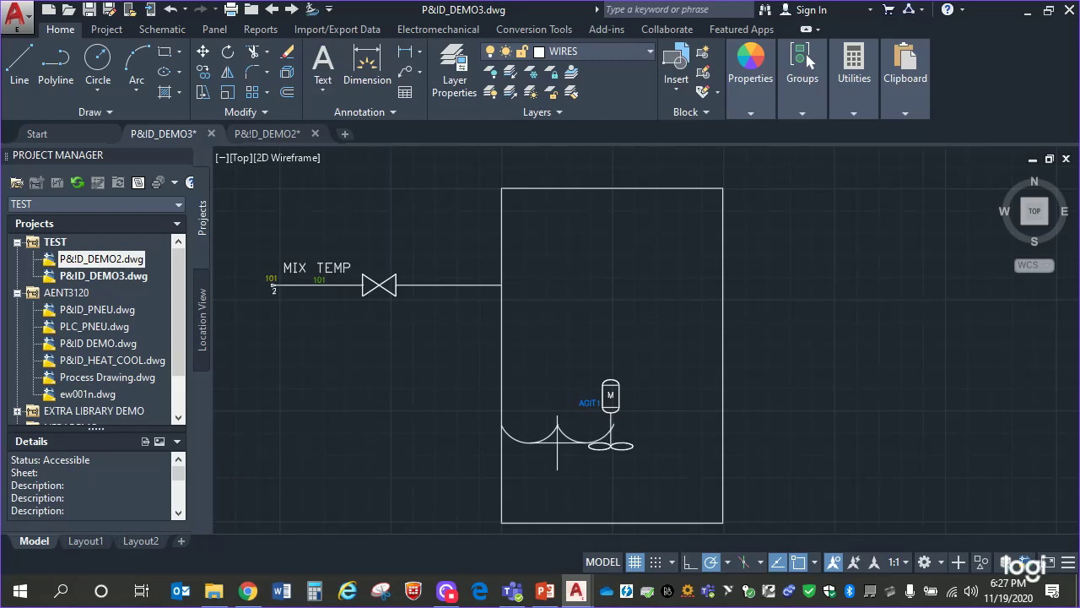
left_click(557, 442)
key("ctrl+v")
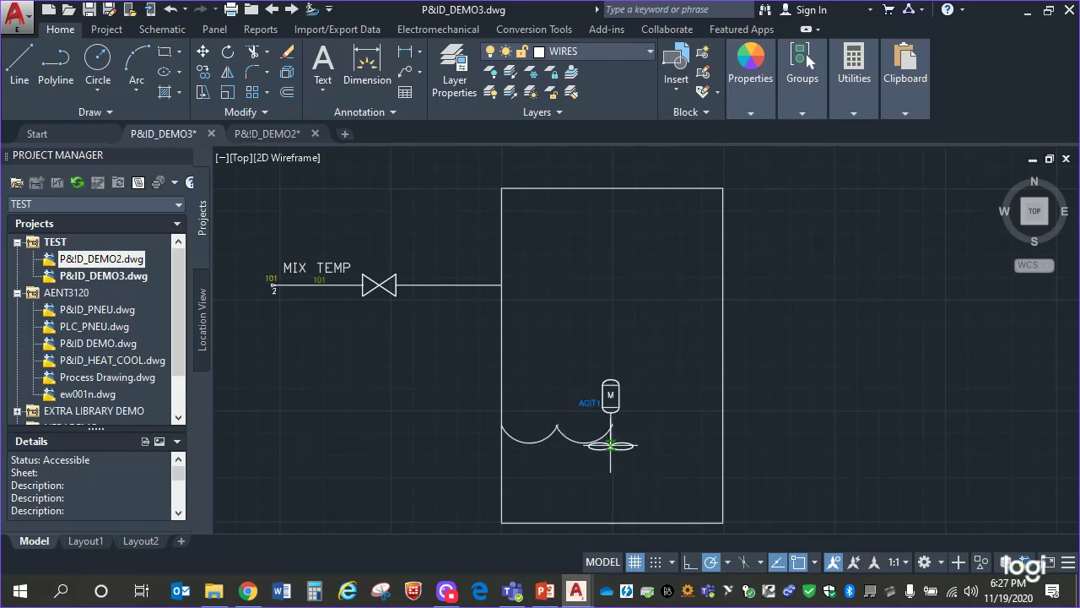
left_click(614, 443)
key("ctrl+v")
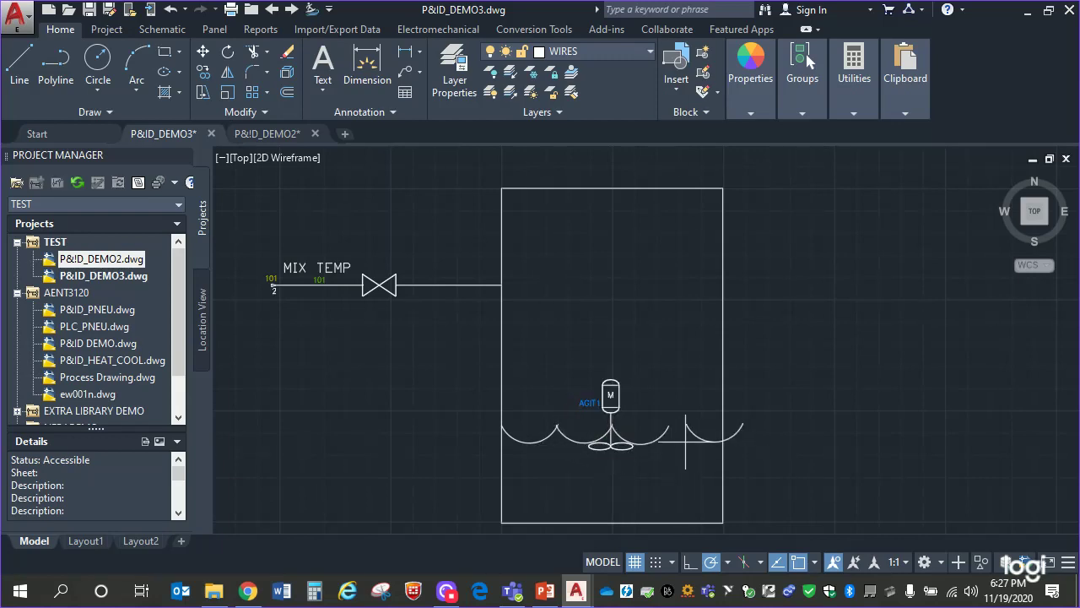
left_click(668, 443)
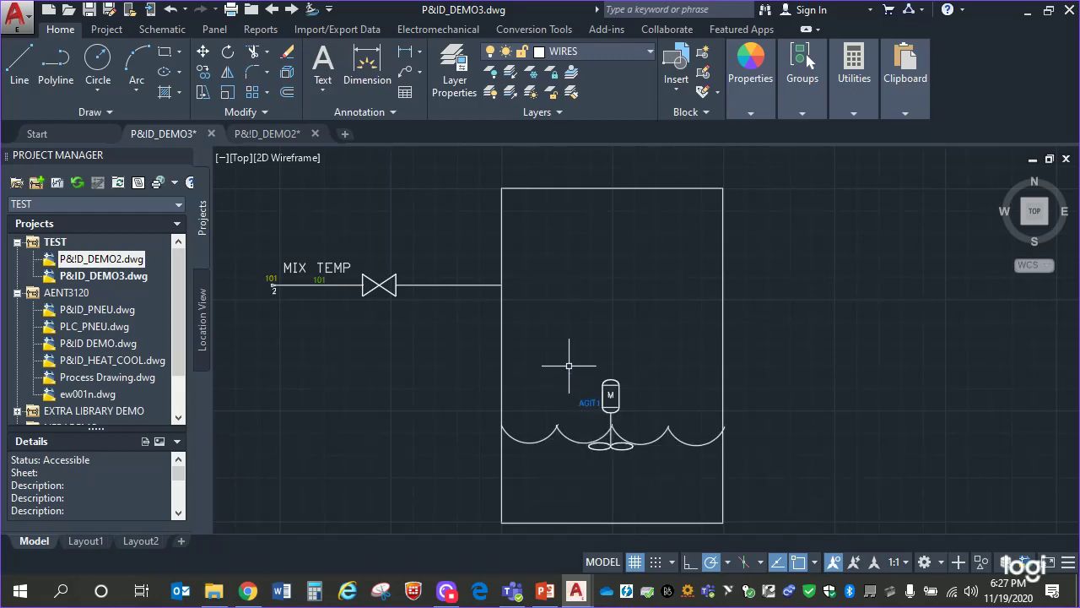
- Move agitator AGIT1 straight down so that it sits fully below the liquid surface line
left_click(582, 358)
left_click(654, 417)
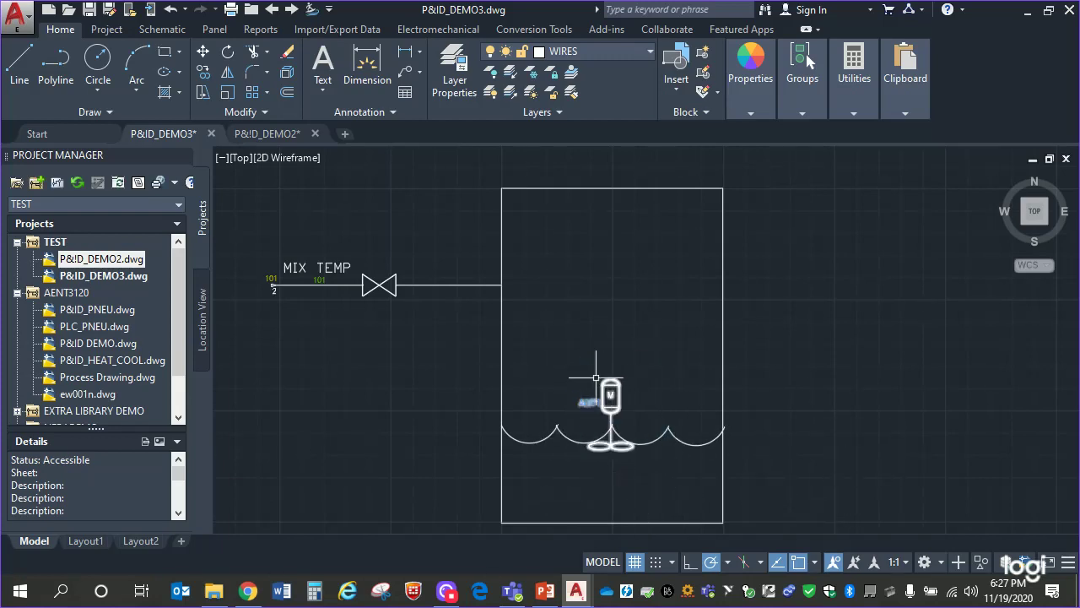
left_click(641, 481)
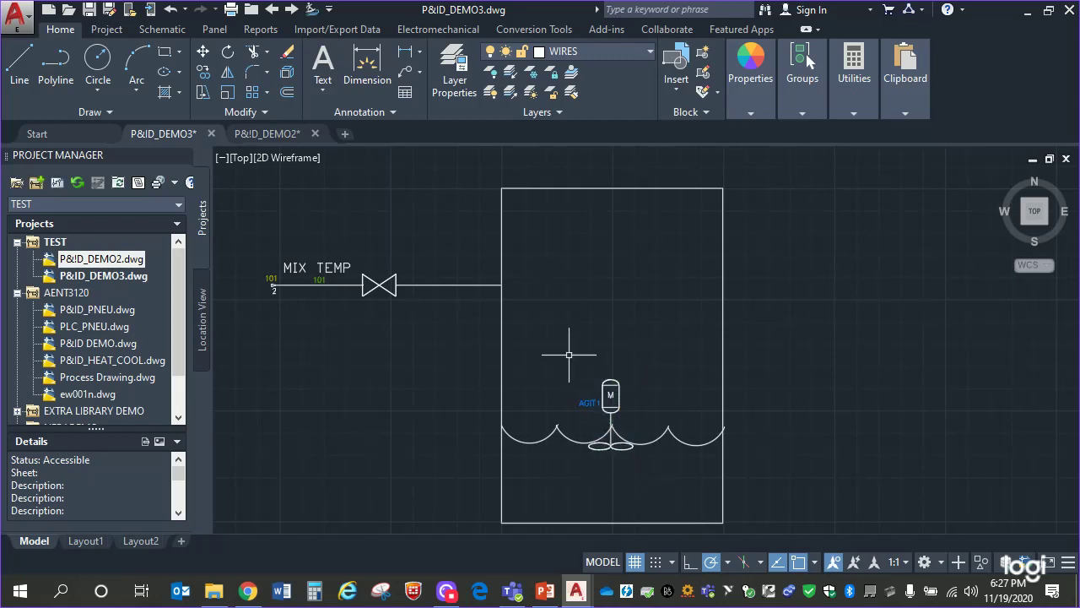
left_click(562, 352)
left_click(662, 492)
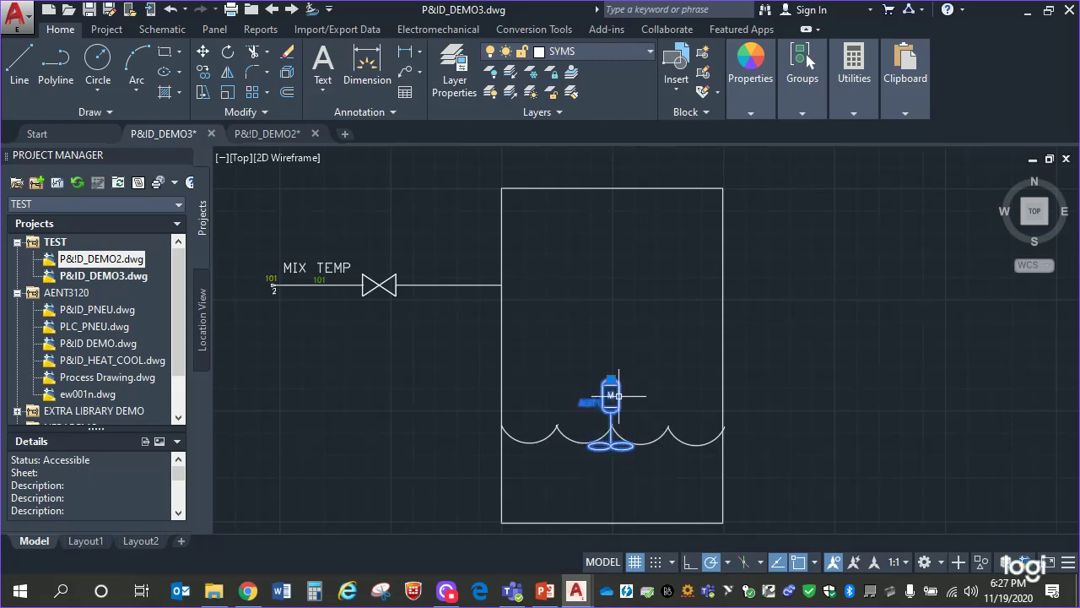
left_click(619, 417)
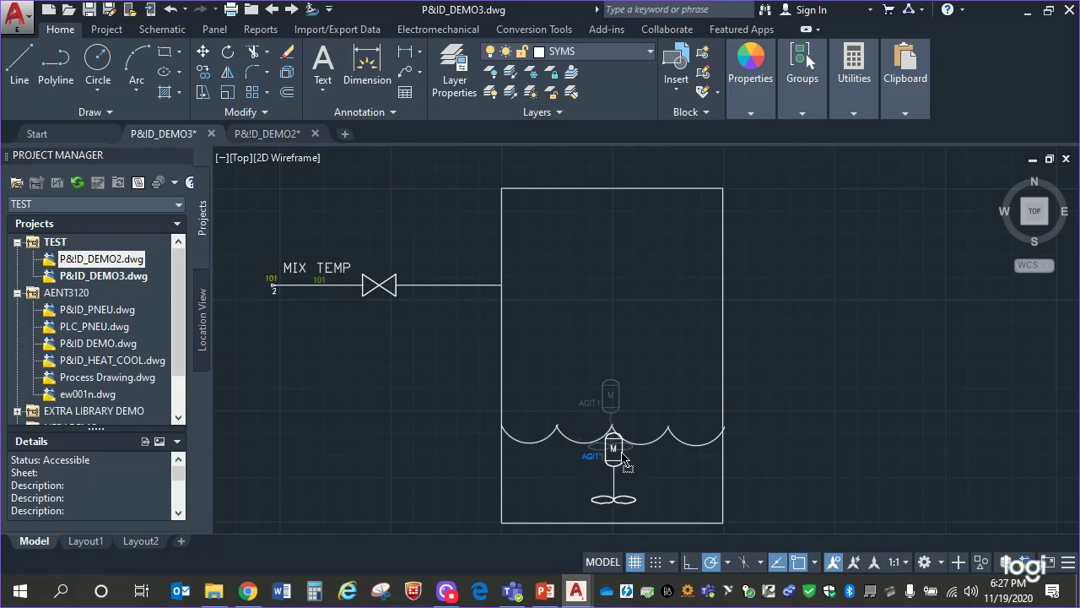
left_click(618, 462)
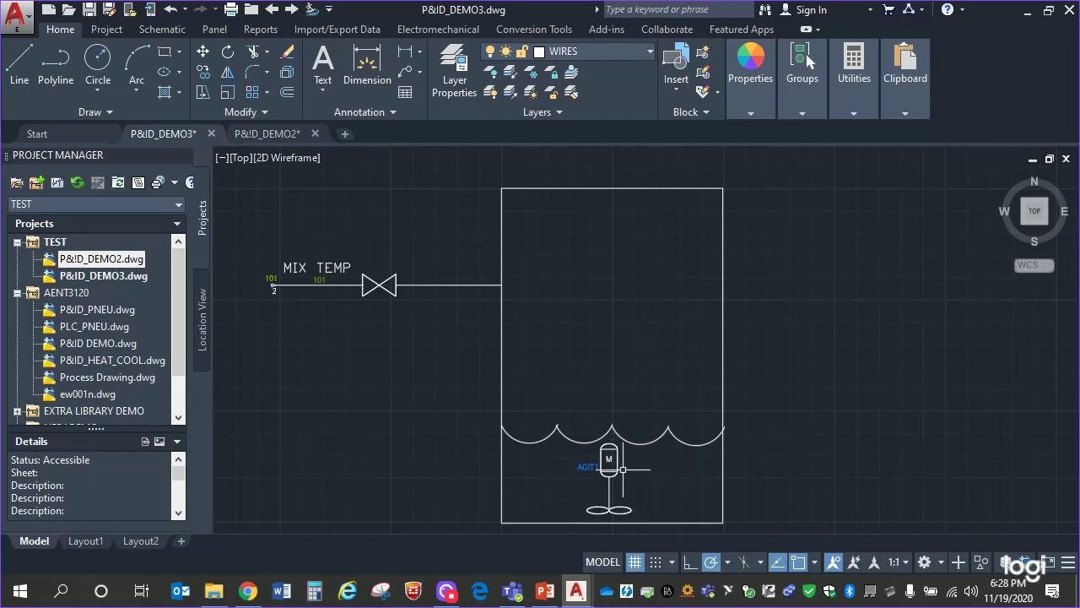
mouse_move(831, 348)
middle_mouse_down()
mouse_move(735, 386)
mouse_move(816, 265)
mouse_move(779, 337)
middle_mouse_up()
scroll(735, 373, "up", 2)
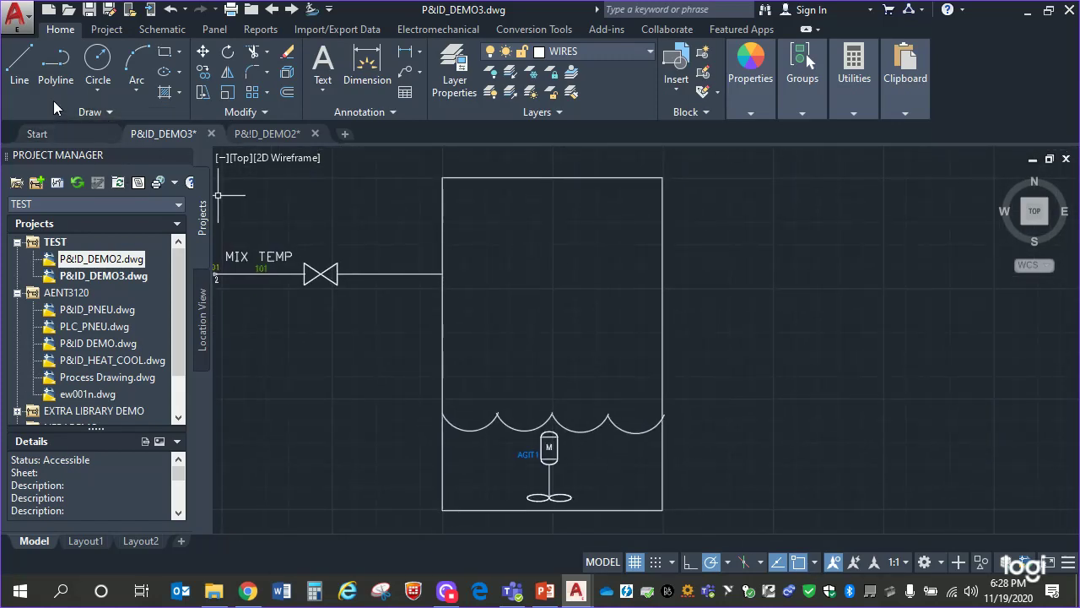
left_click(179, 34)
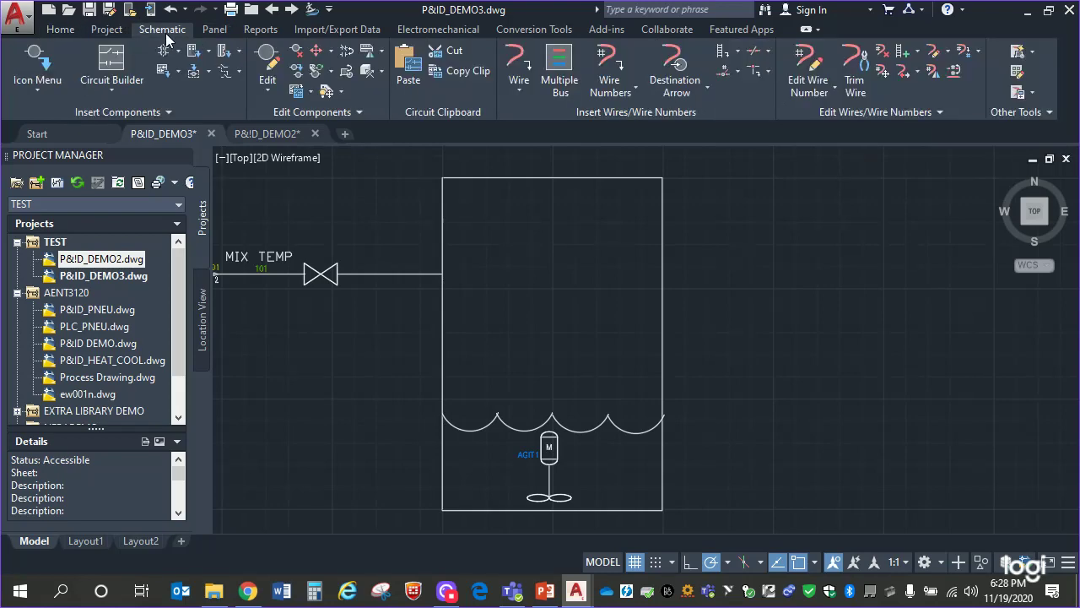
left_click(163, 113)
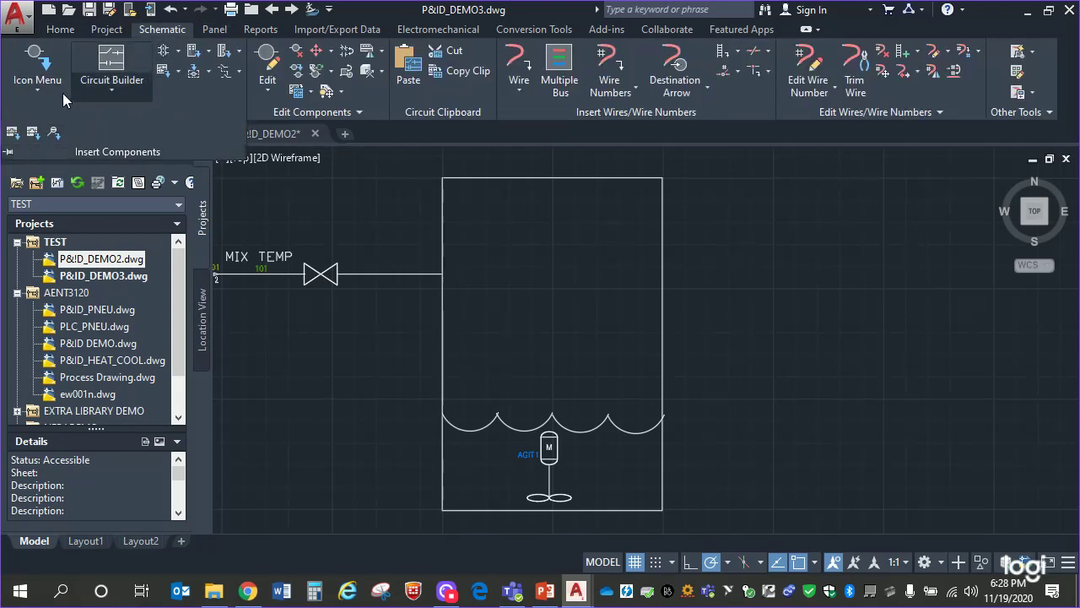
left_click(55, 133)
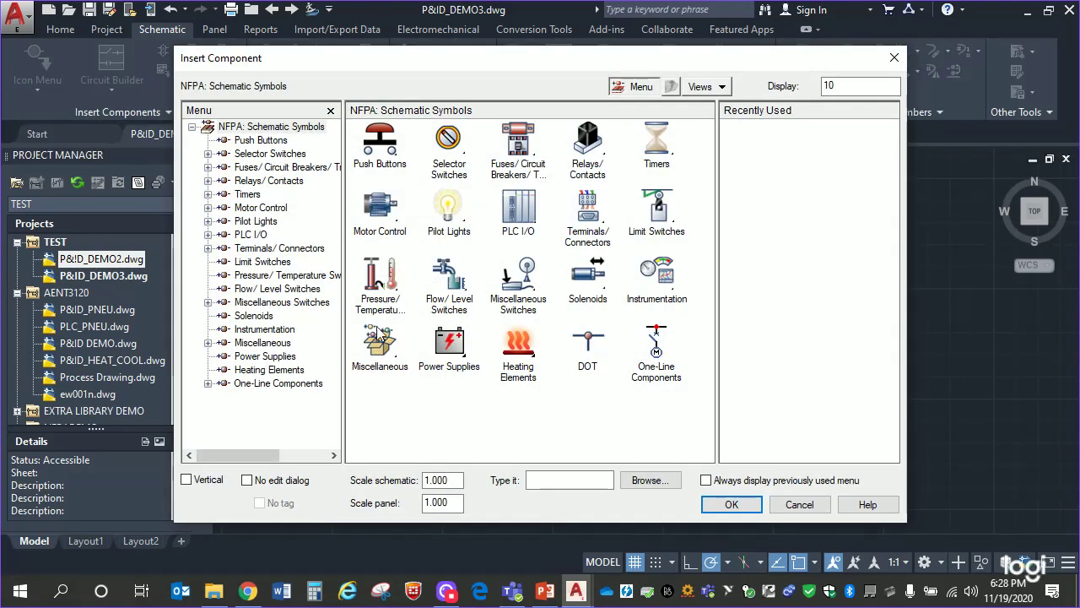
- Check the ISA 5.1 instrumentation letter codes on the P&ID Process ID Codes slide in PowerPoint
left_click(549, 593)
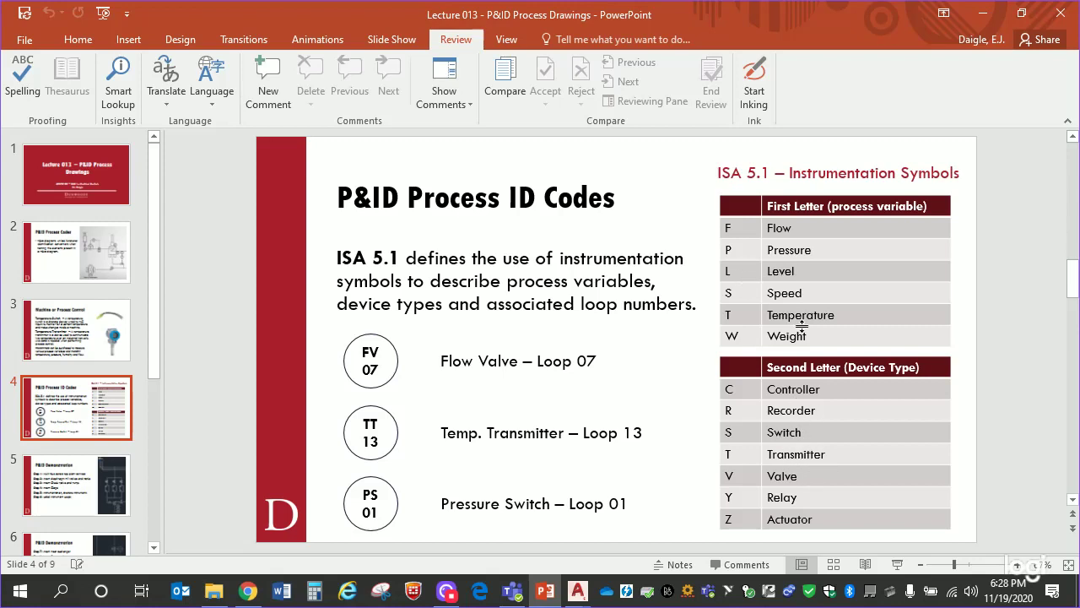
left_click(983, 13)
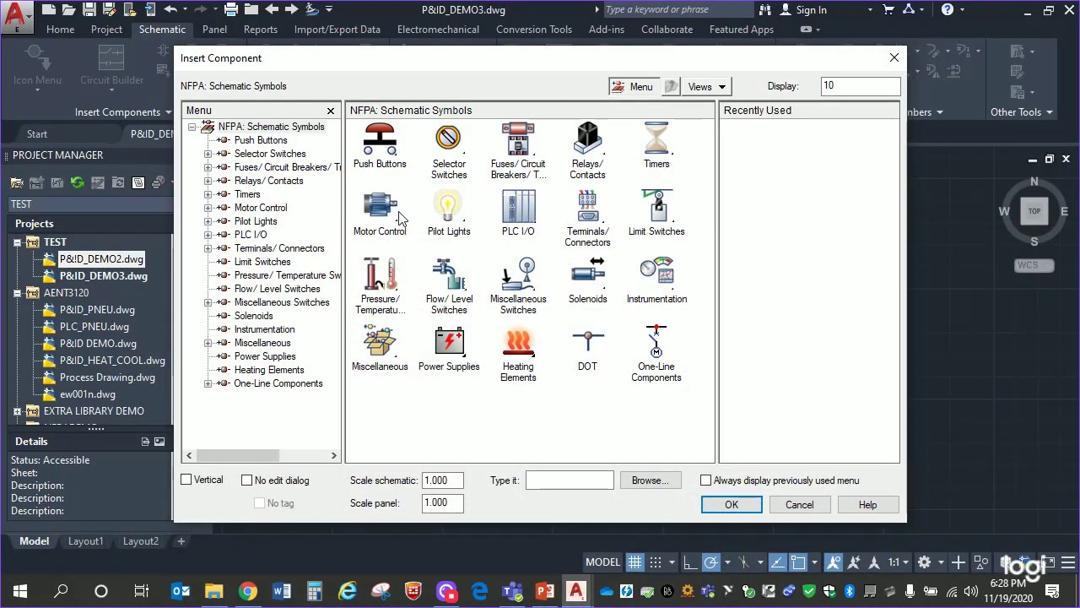
left_click(895, 58)
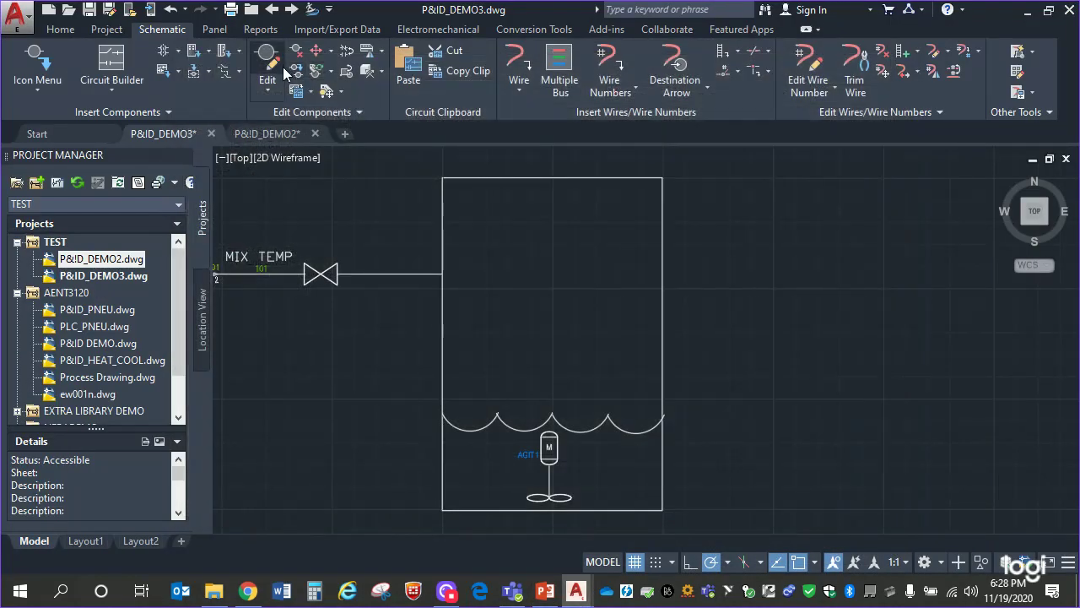
- Insert a P&ID discrete instrument symbol (Primary Location Normally Accessible) against the tank's outlet-side wall above the liquid line and tag it LT03
left_click(168, 112)
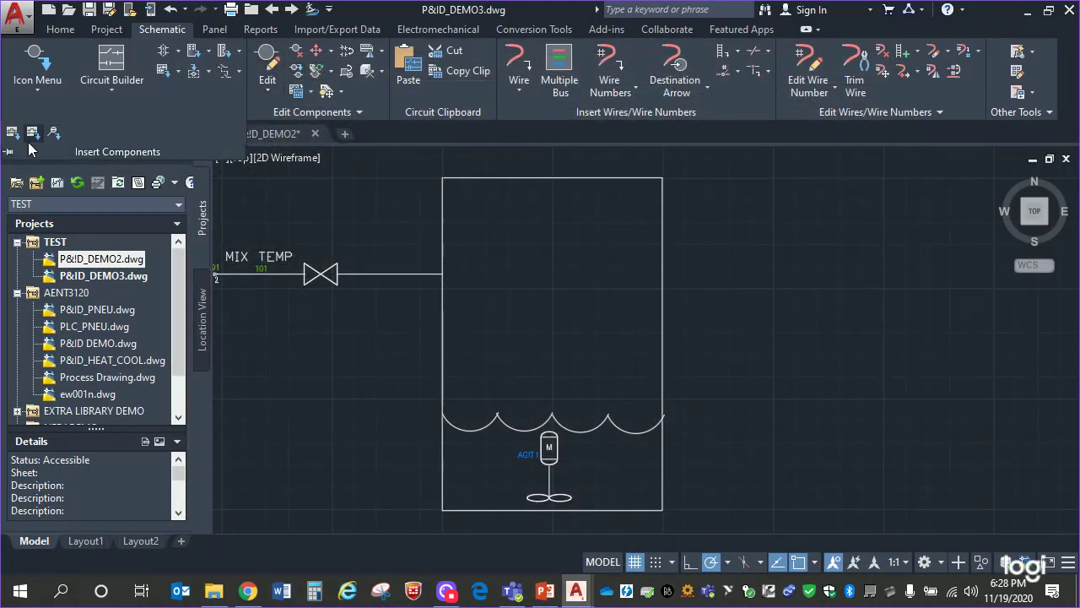
left_click(54, 133)
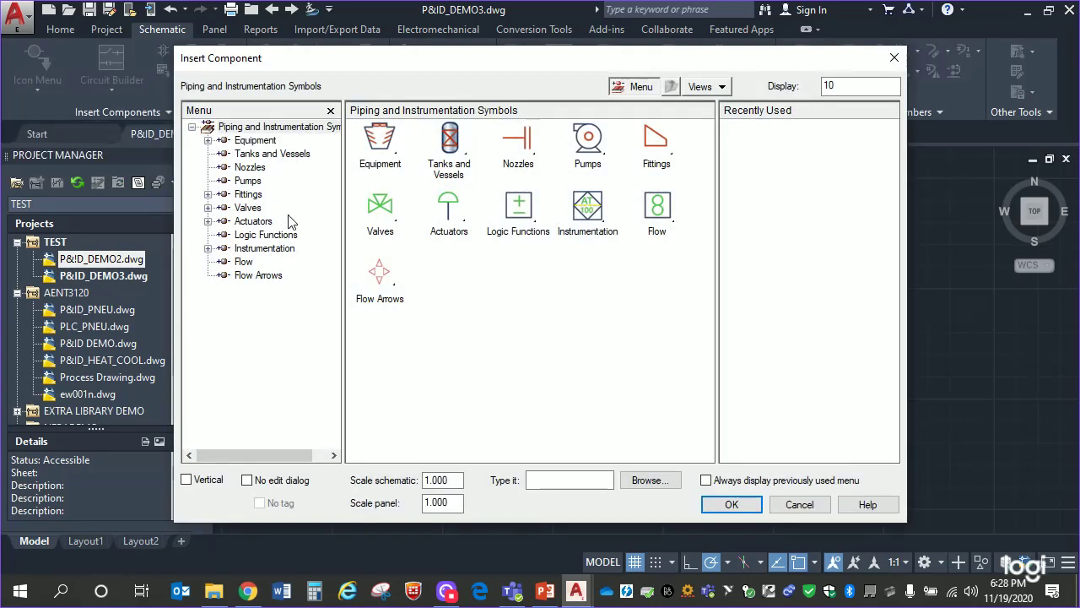
left_click(261, 249)
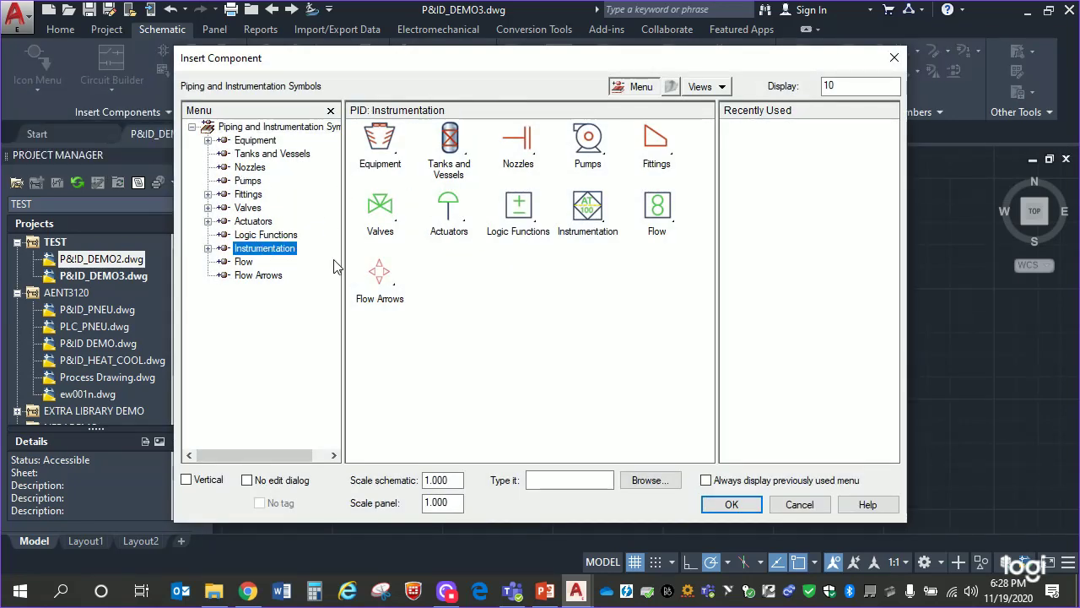
left_click(390, 152)
left_click(390, 152)
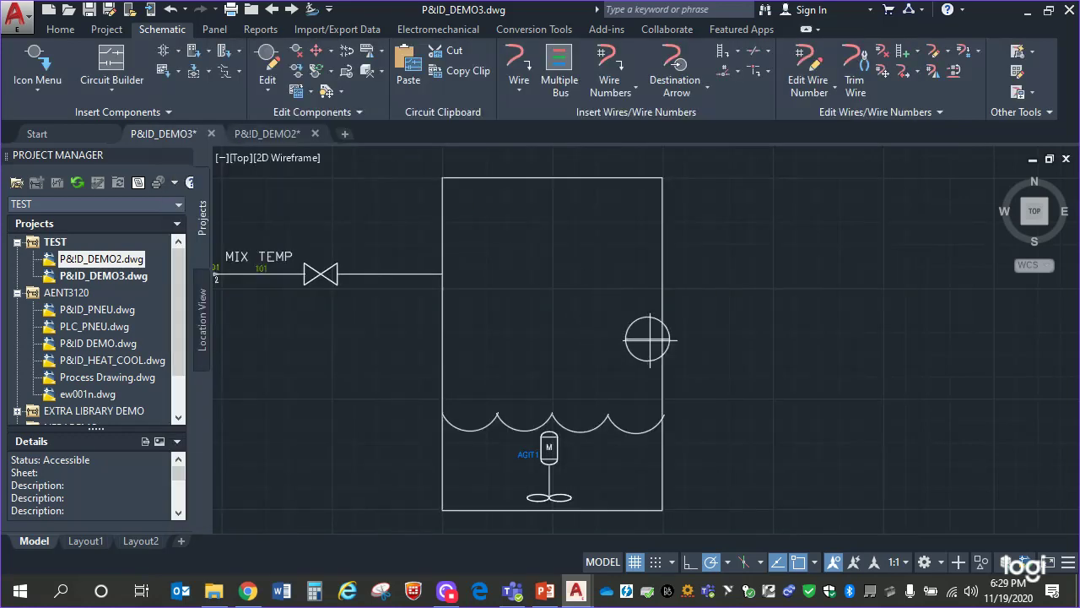
left_click(685, 384)
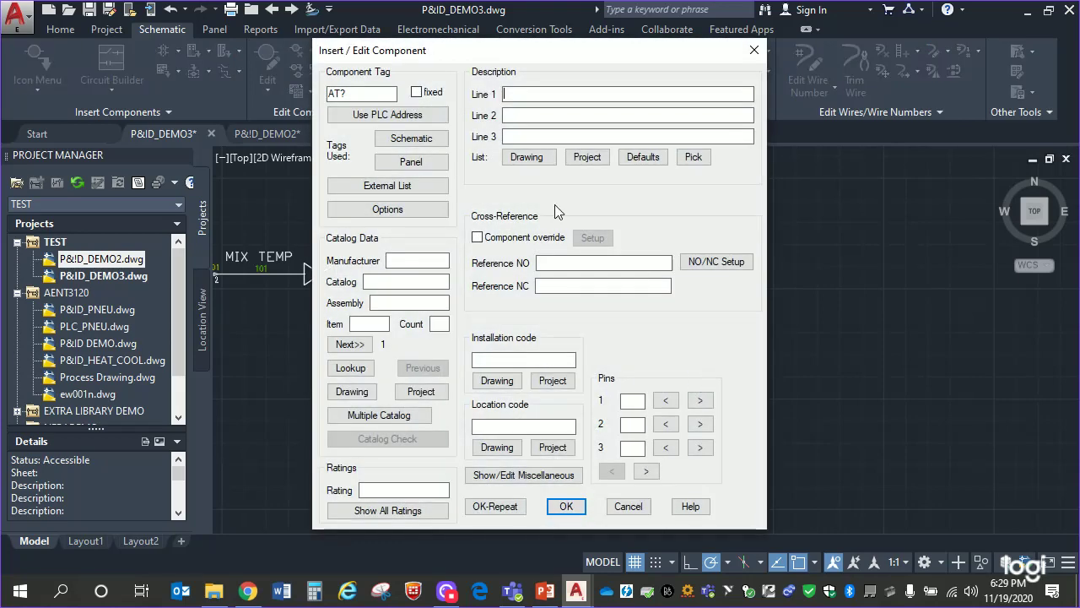
type("LT03")
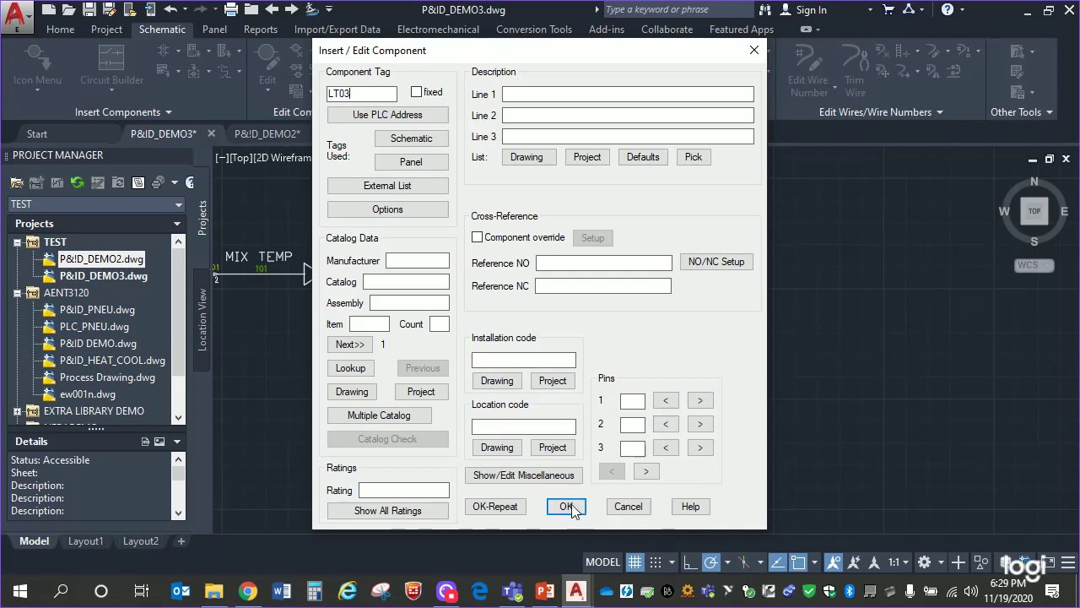
left_click(566, 506)
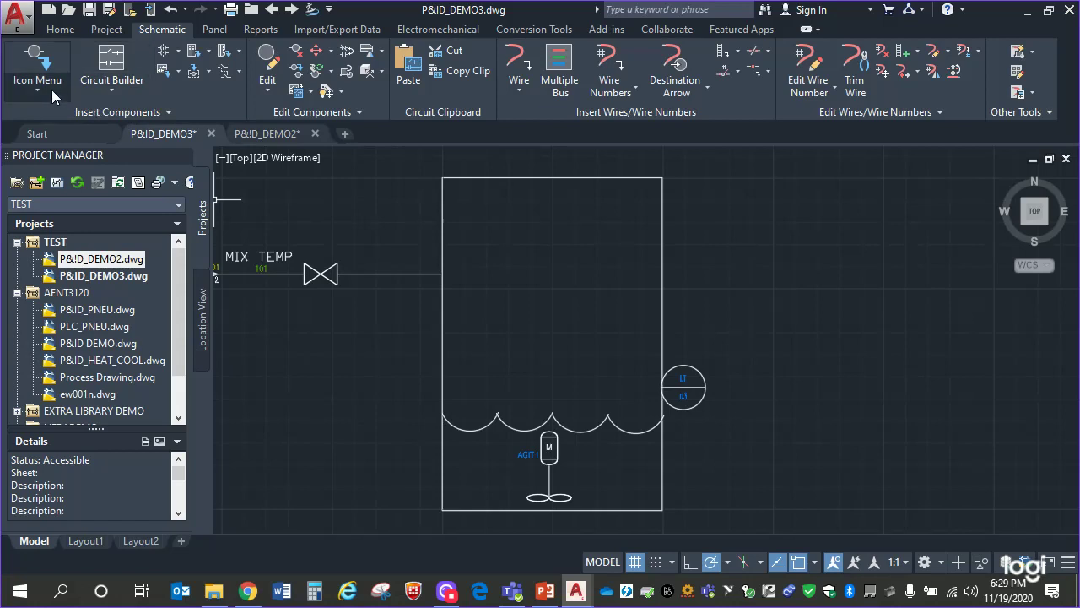
- Insert a P&ID discrete instrument symbol (Primary Location Normally Accessible) directly beside LT03 on its outer side and tag it LC03
left_click(168, 112)
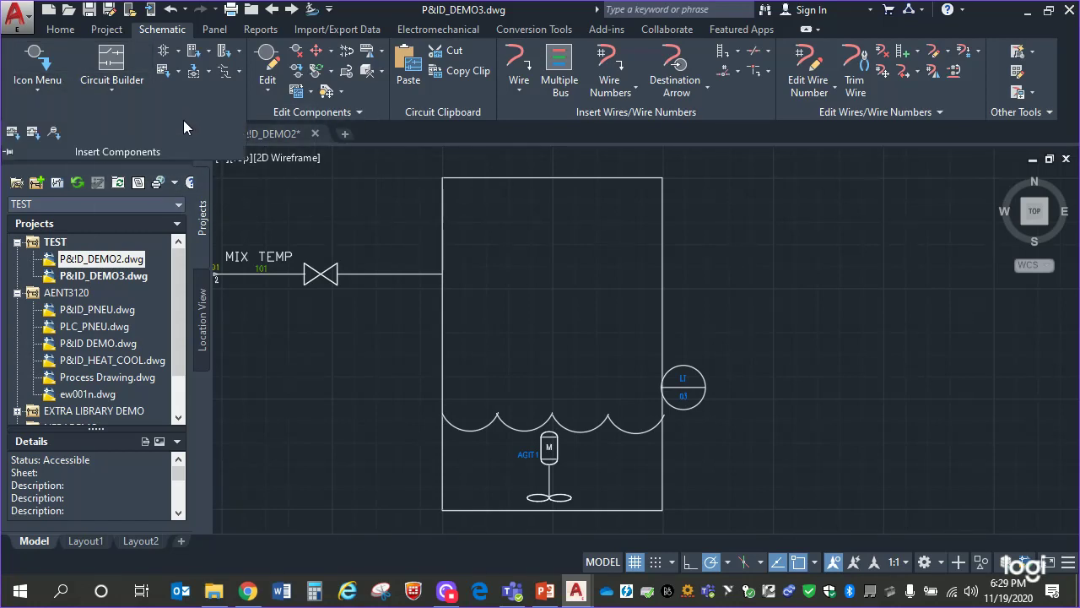
left_click(59, 133)
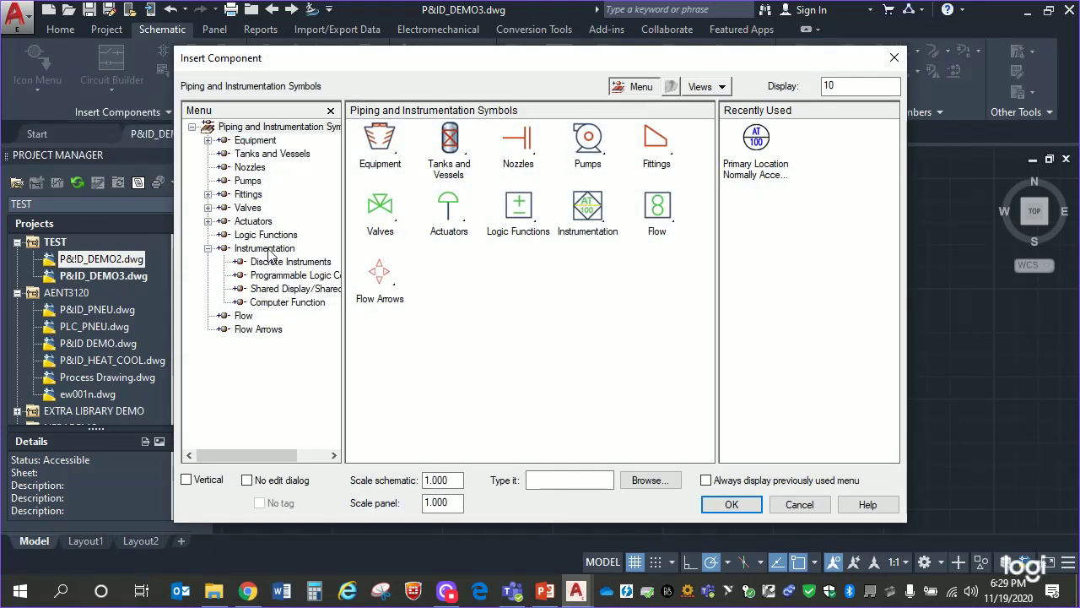
left_click(266, 249)
left_click(279, 262)
left_click(382, 152)
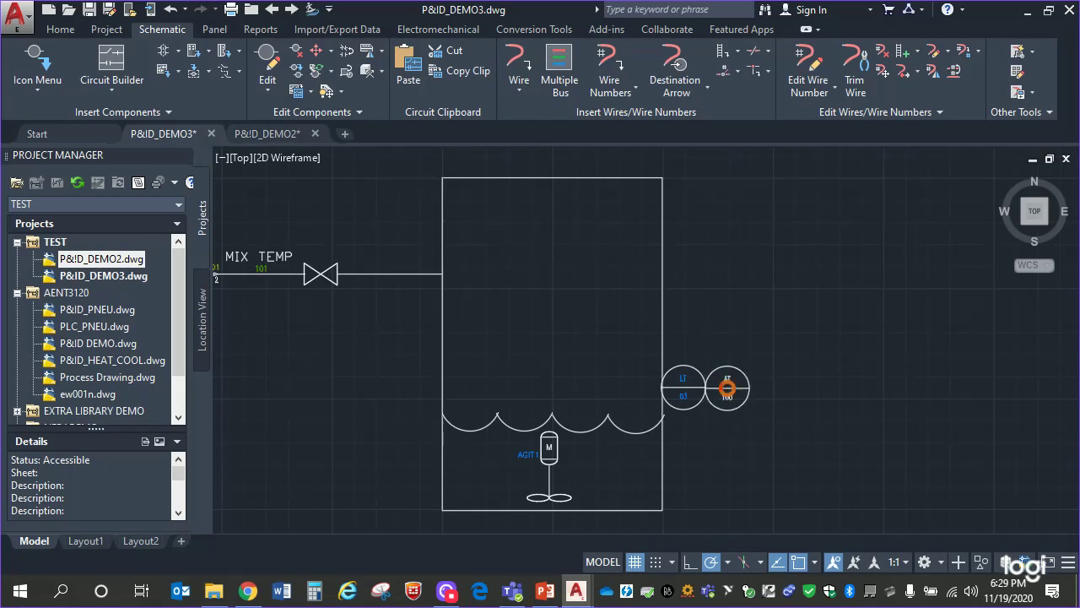
left_click(727, 388)
type("LC03")
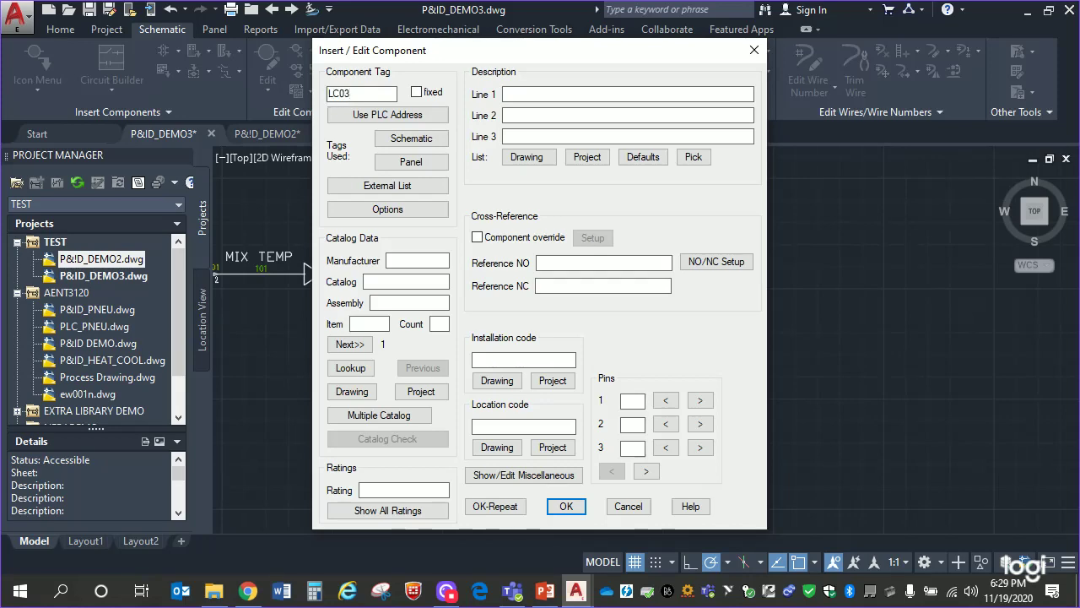
left_click(565, 506)
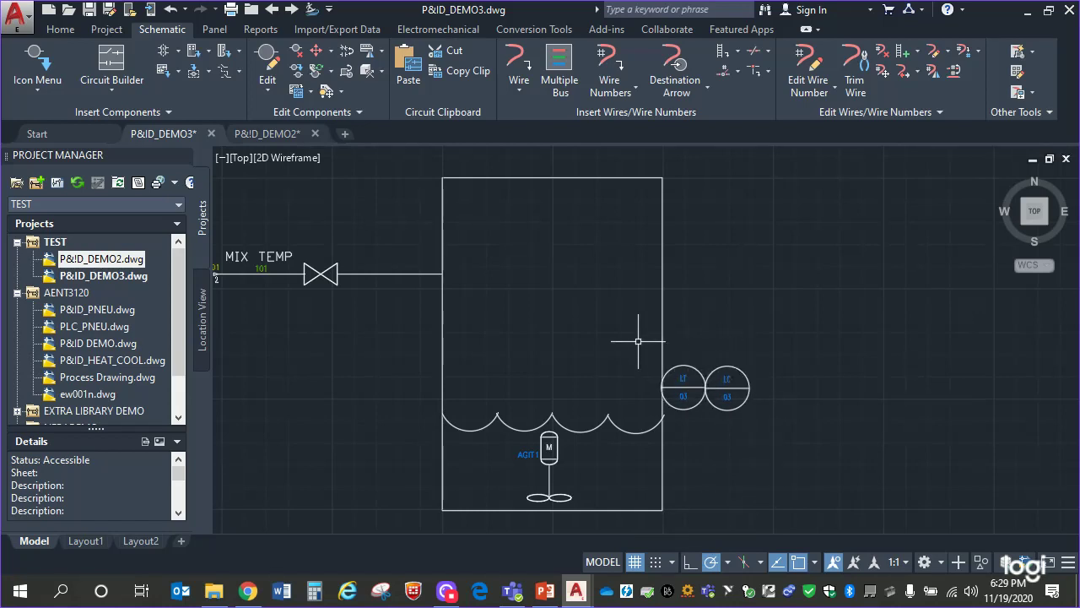
- Align the LC03 instrument bubble with the adjoining LT03 bubble
left_click(645, 340)
left_click(801, 448)
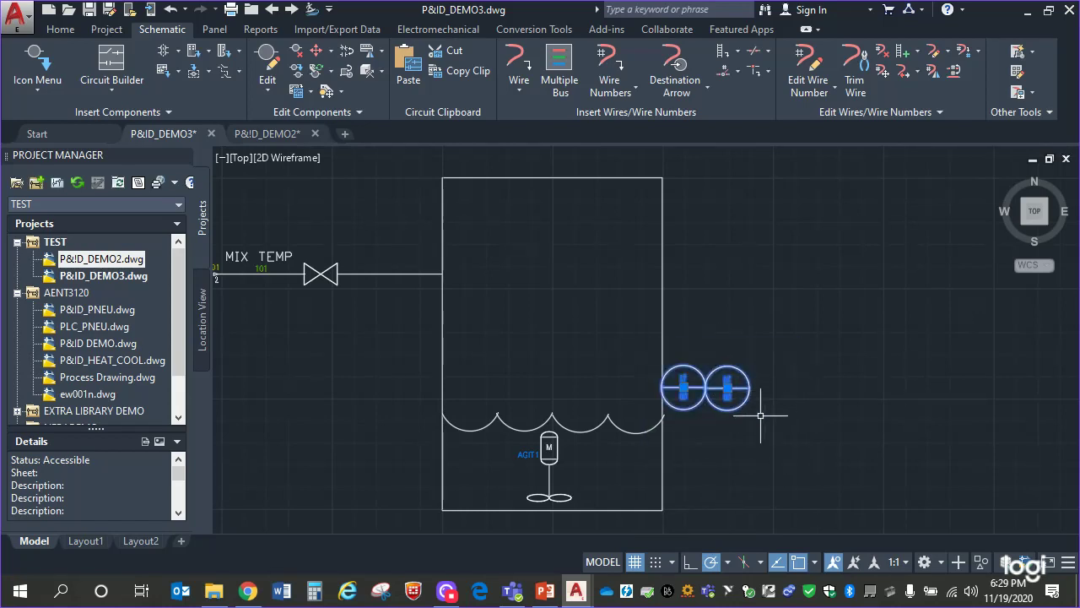
key("Escape")
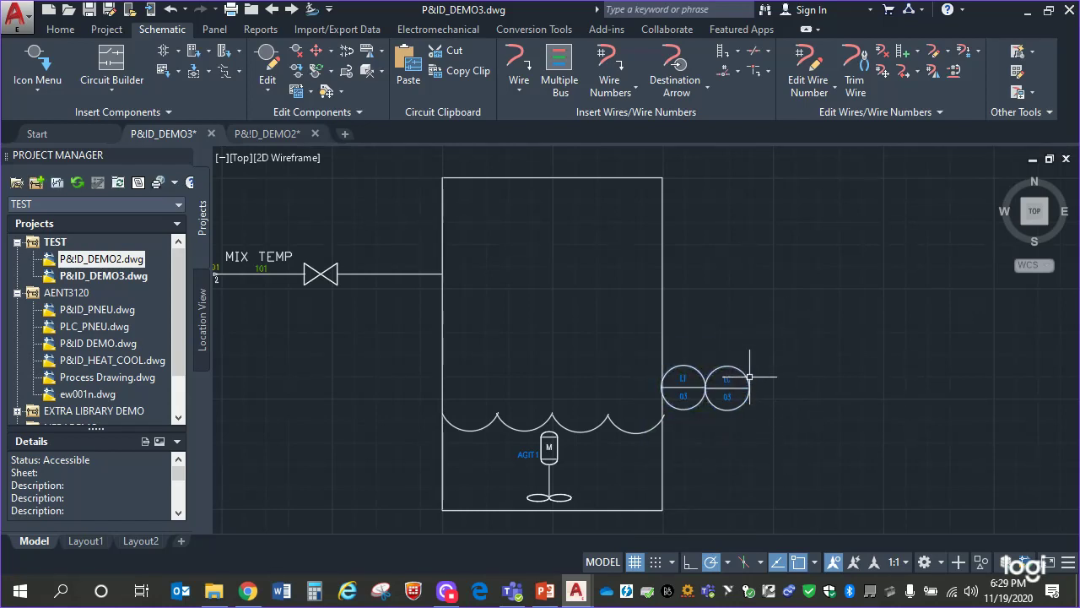
right_click(700, 372)
left_click(627, 371)
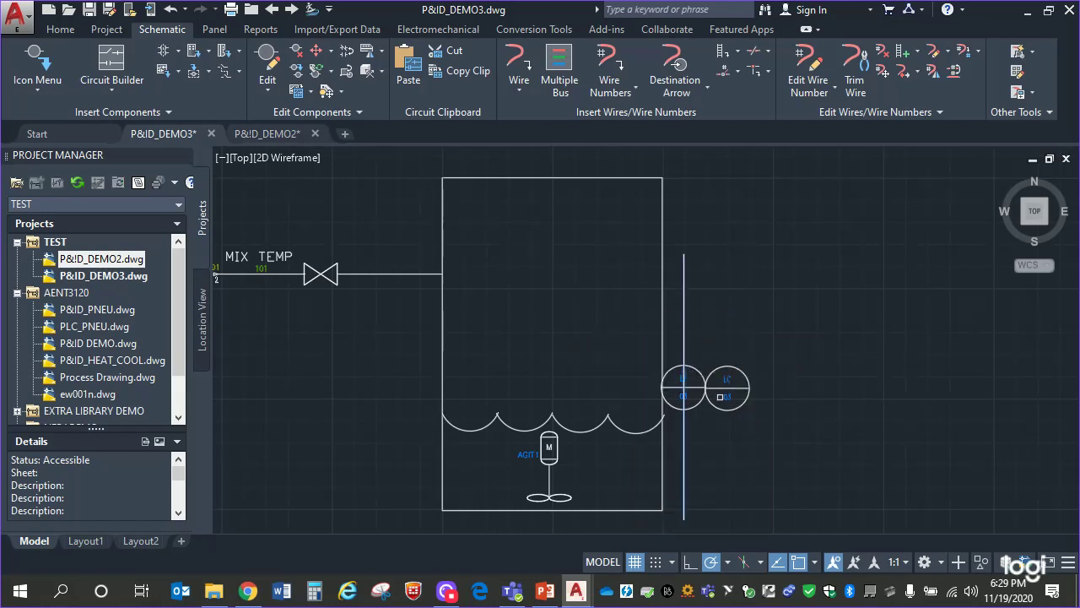
left_click(724, 387)
key("Return")
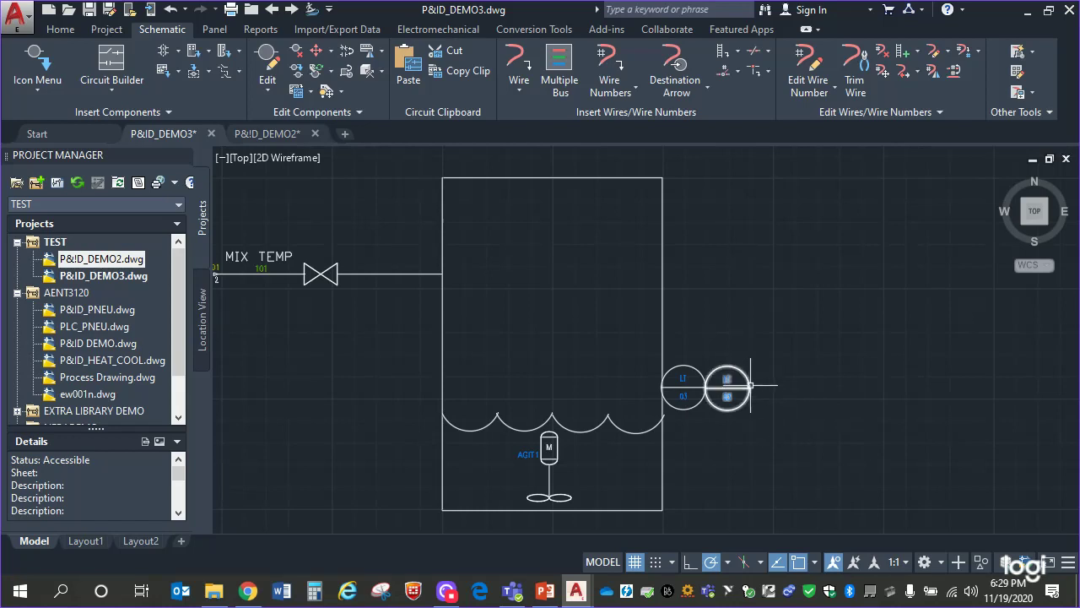
scroll(742, 405, "up", 4)
left_click(638, 271)
left_click(788, 429)
left_click_drag(749, 361, 750, 360)
- Try to route a wire from the outer side of LC03 up and over the tank to the MIX TEMP inlet valve
scroll(783, 362, "down", 5)
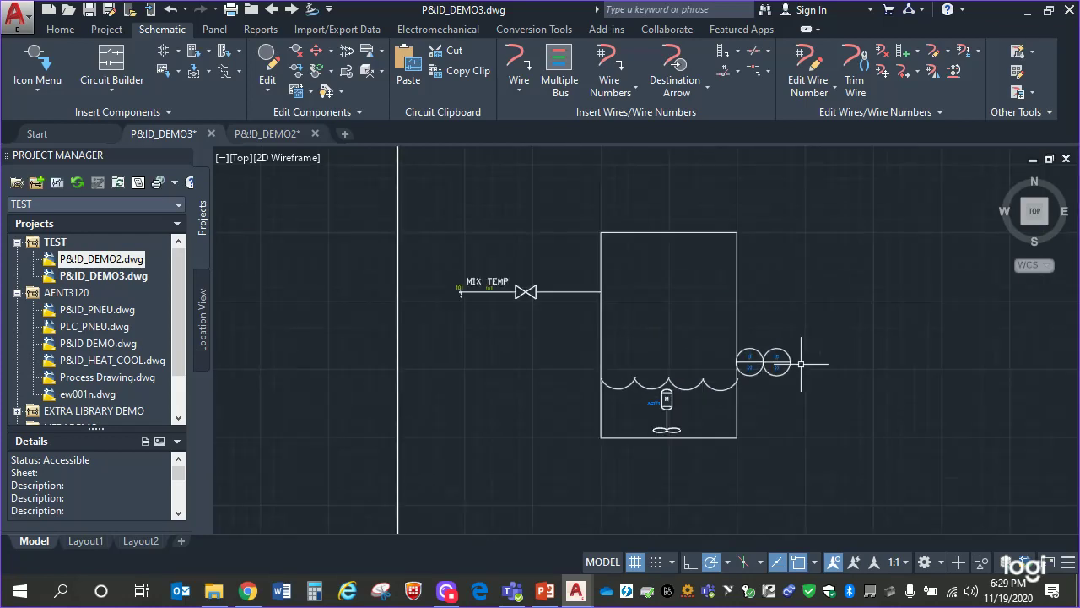
mouse_move(812, 319)
middle_mouse_down()
mouse_move(808, 292)
mouse_move(811, 331)
middle_mouse_up()
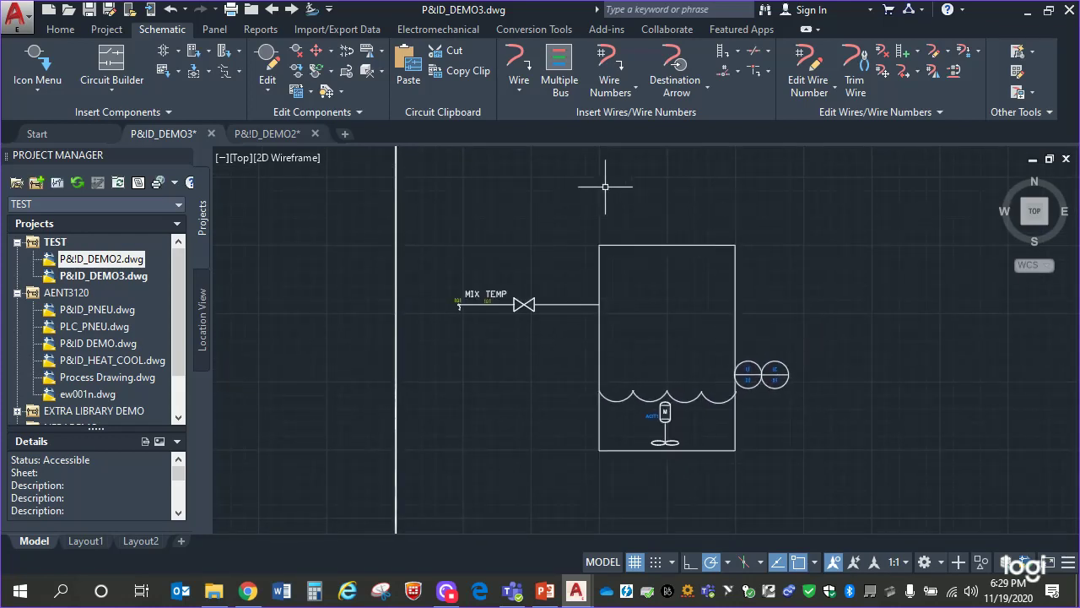
left_click(789, 374)
left_click(833, 182)
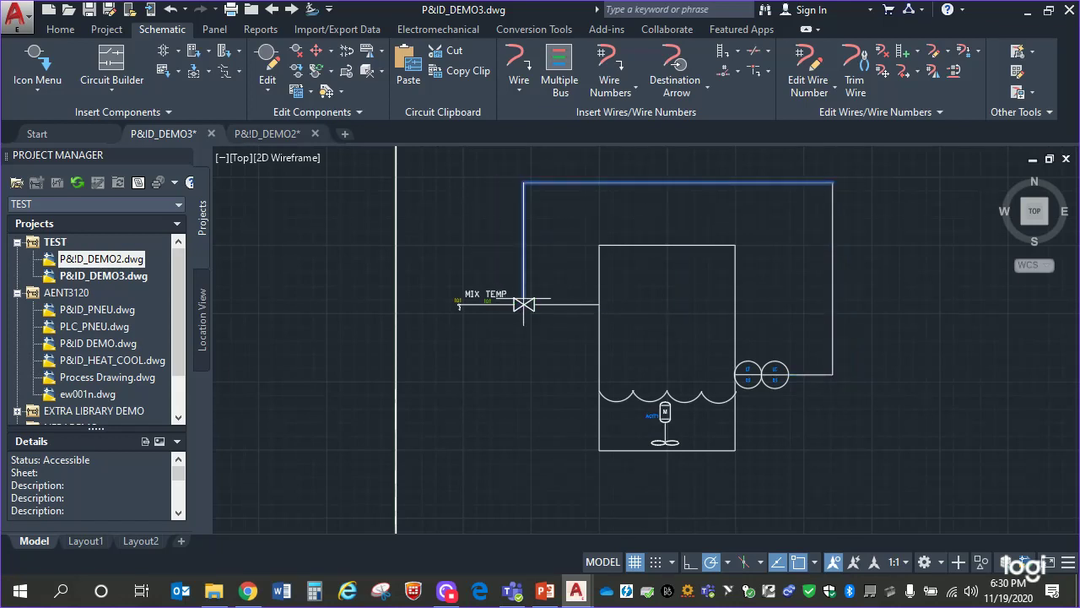
scroll(524, 304, "up", 4)
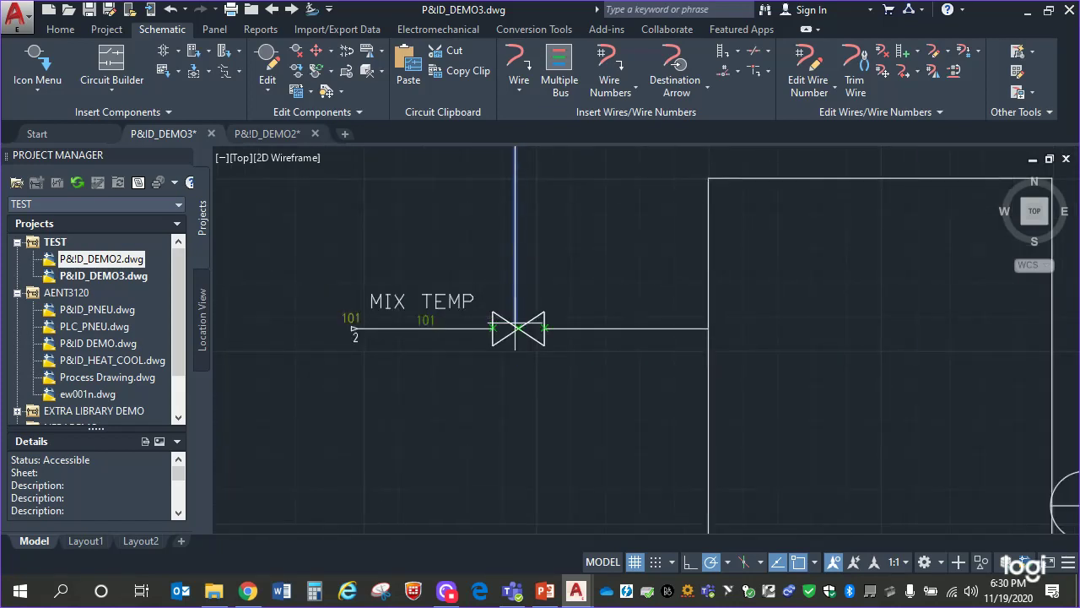
key("Escape")
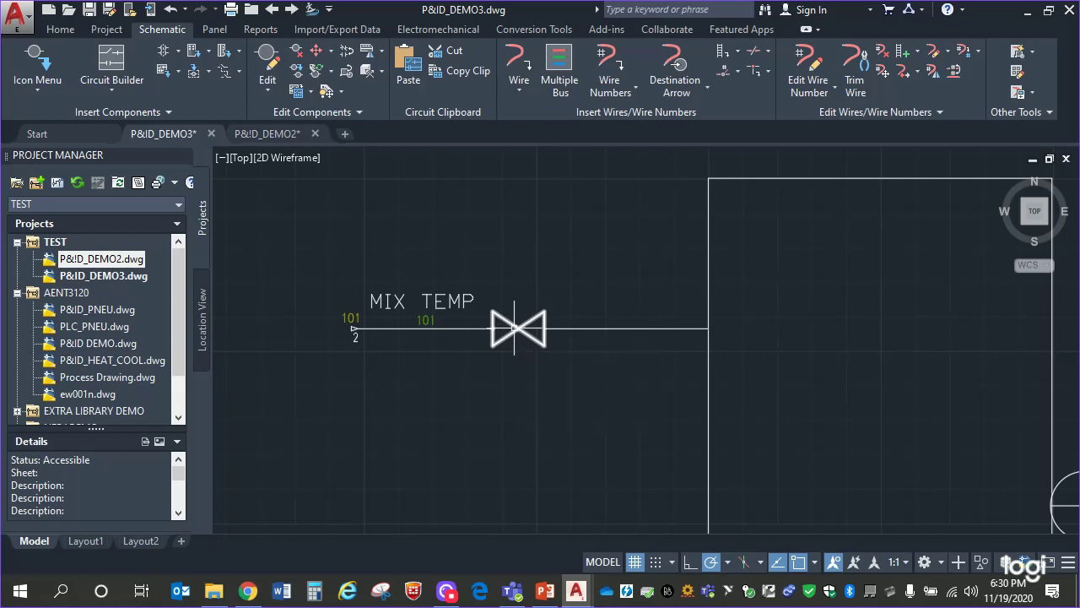
- Draw a wire from the center of the inlet valve up and across the tank to the open end of LC03's wire
scroll(735, 304, "down", 4)
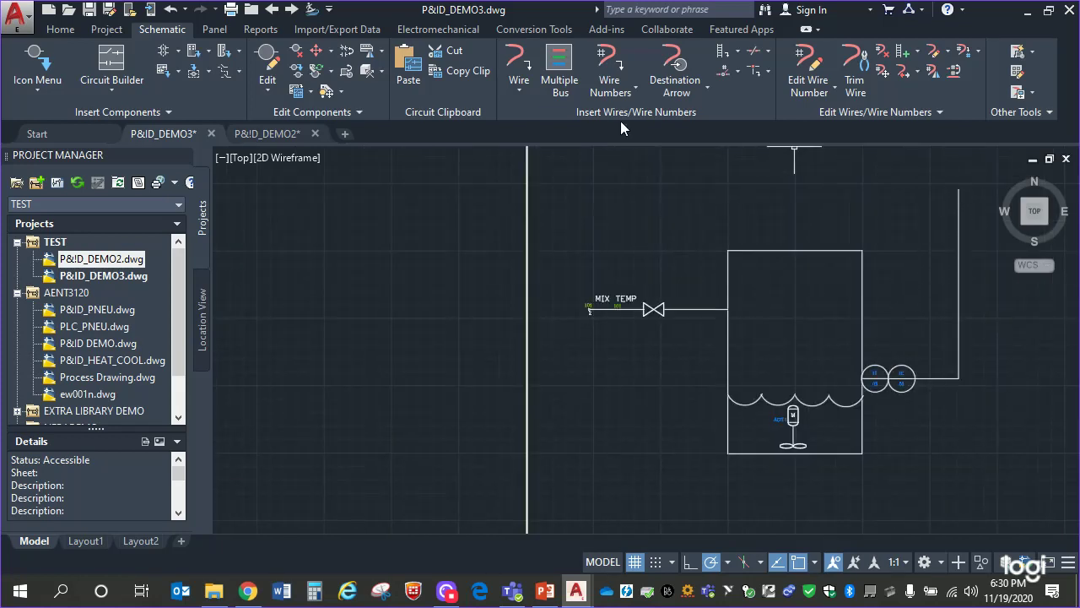
scroll(595, 257, "up", 4)
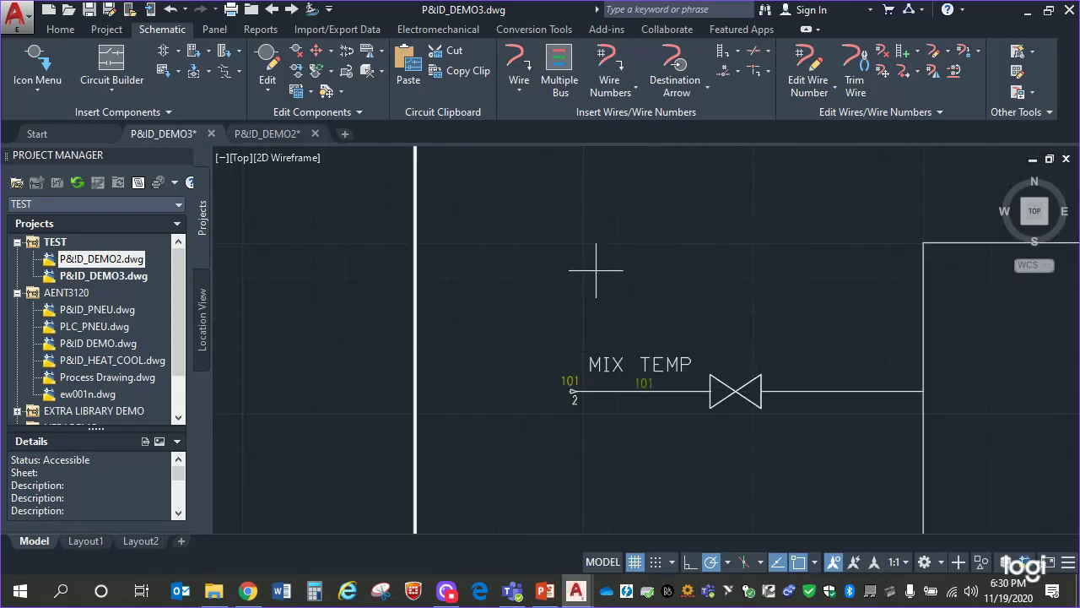
left_click(735, 391)
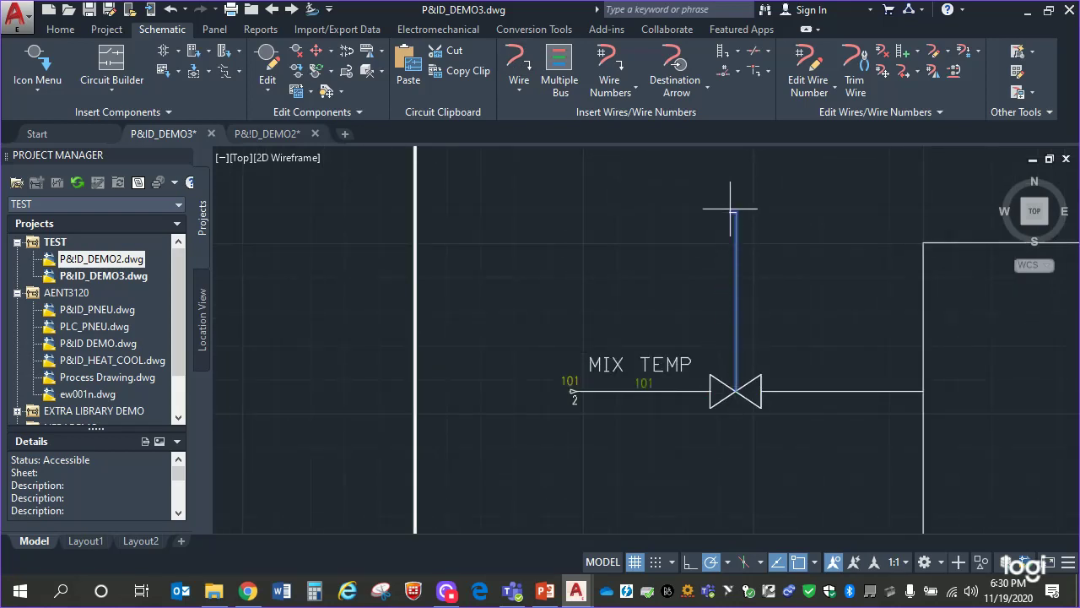
scroll(731, 193, "down", 1)
mouse_move(732, 175)
middle_mouse_down()
mouse_move(615, 195)
mouse_move(385, 207)
middle_mouse_up()
mouse_move(577, 149)
middle_mouse_down()
mouse_move(579, 256)
mouse_move(612, 194)
mouse_move(608, 217)
mouse_move(611, 204)
middle_mouse_up()
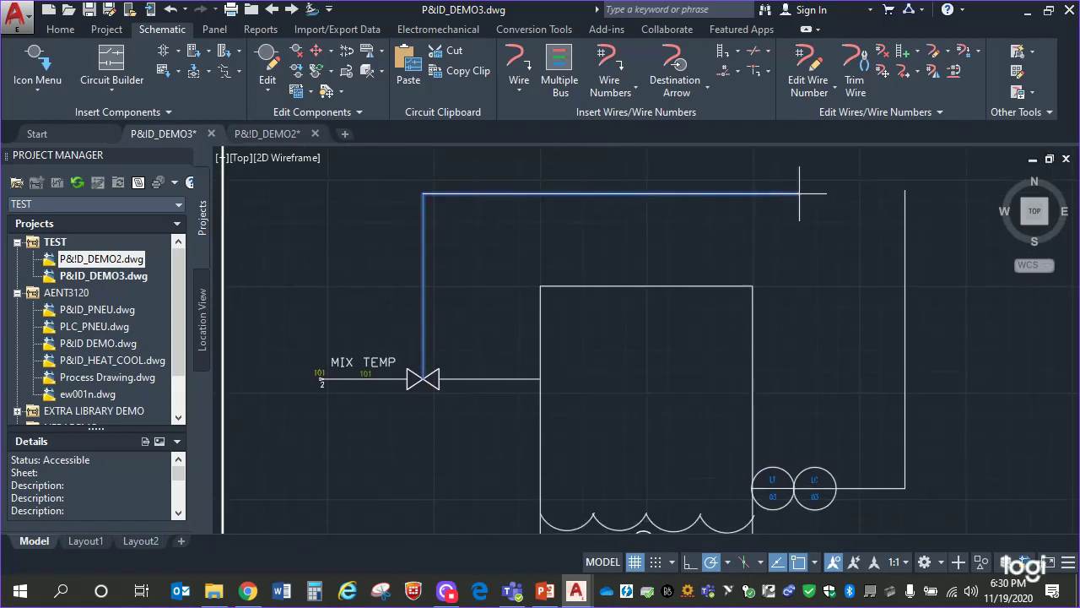
left_click(907, 192)
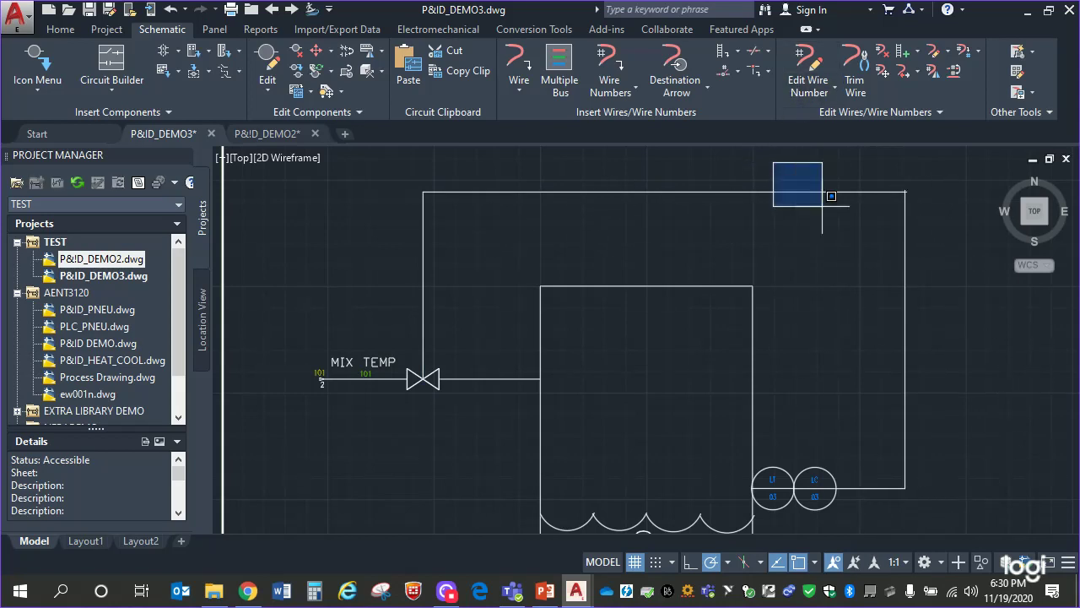
- Delete all wire segments running between LC03 and the MIX TEMP inlet valve
left_click(772, 162)
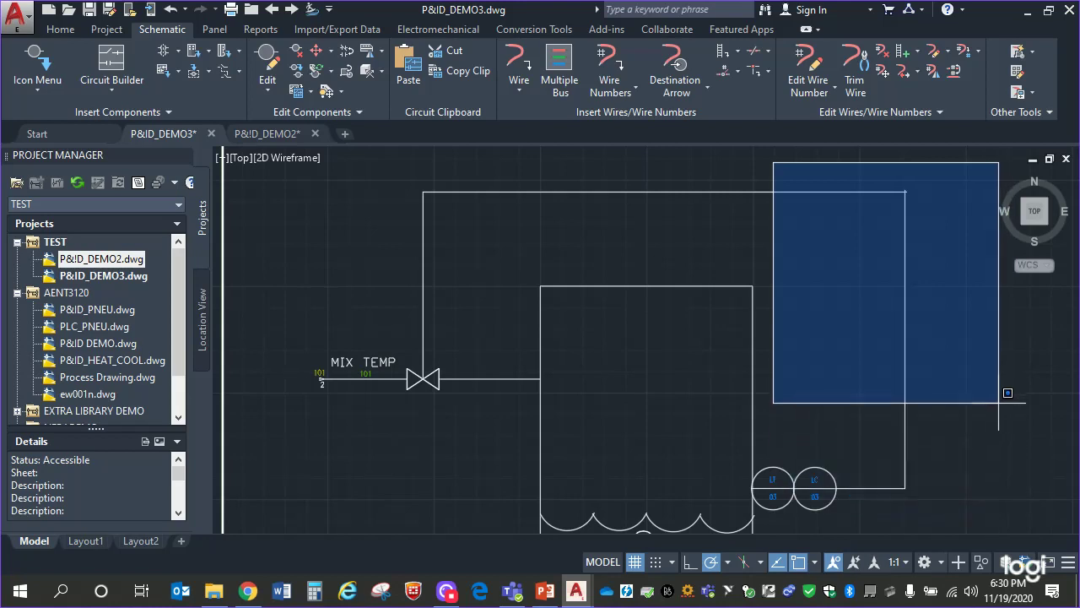
left_click(997, 408)
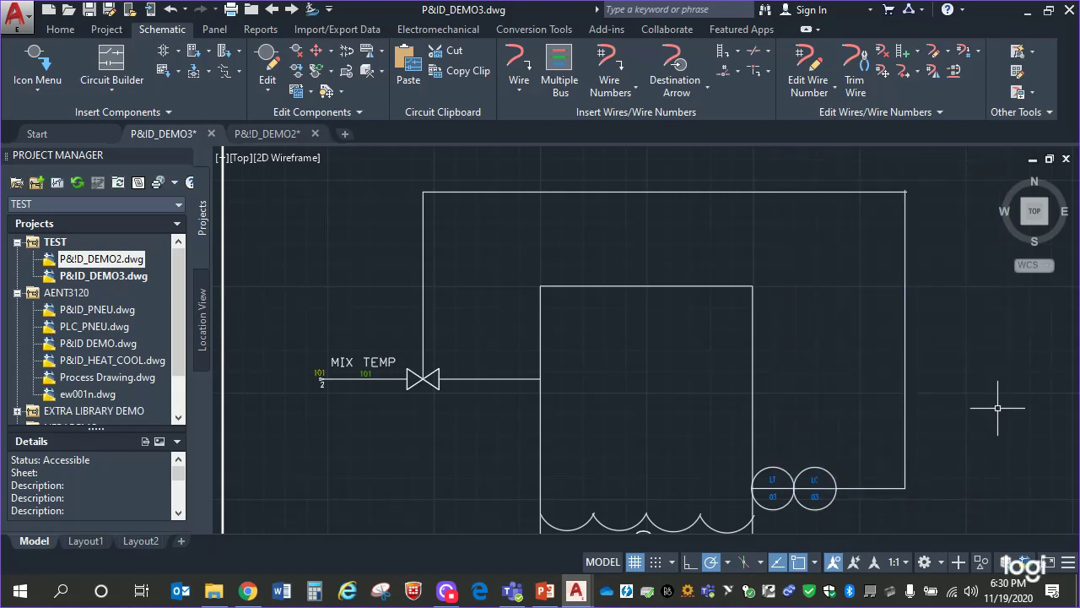
left_click(955, 502)
left_click(849, 169)
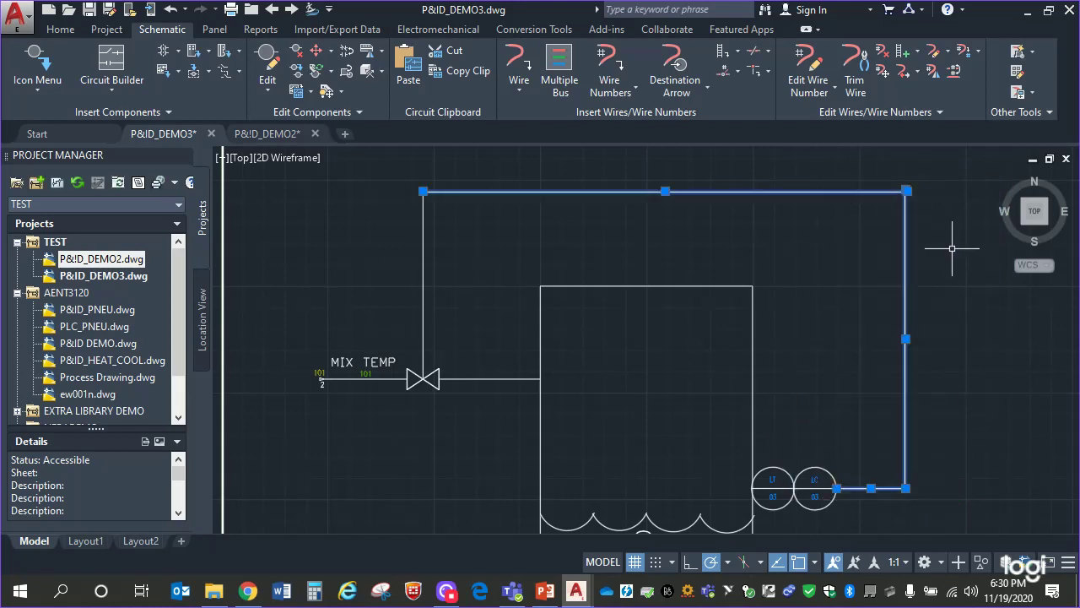
key("Delete")
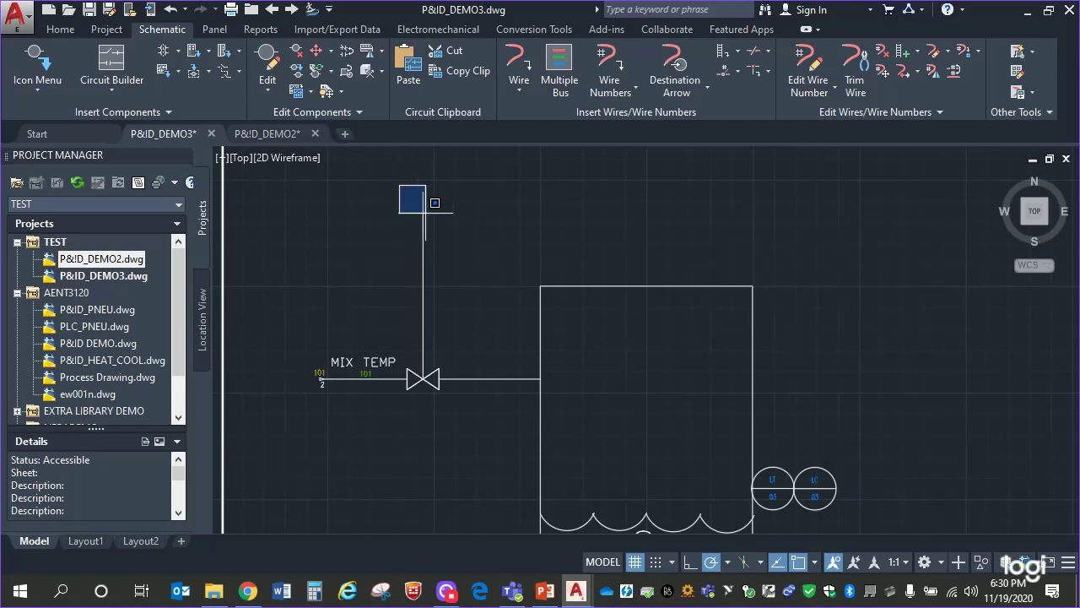
left_click(398, 184)
left_click(479, 335)
left_click(479, 335)
left_click(386, 229)
key("Delete")
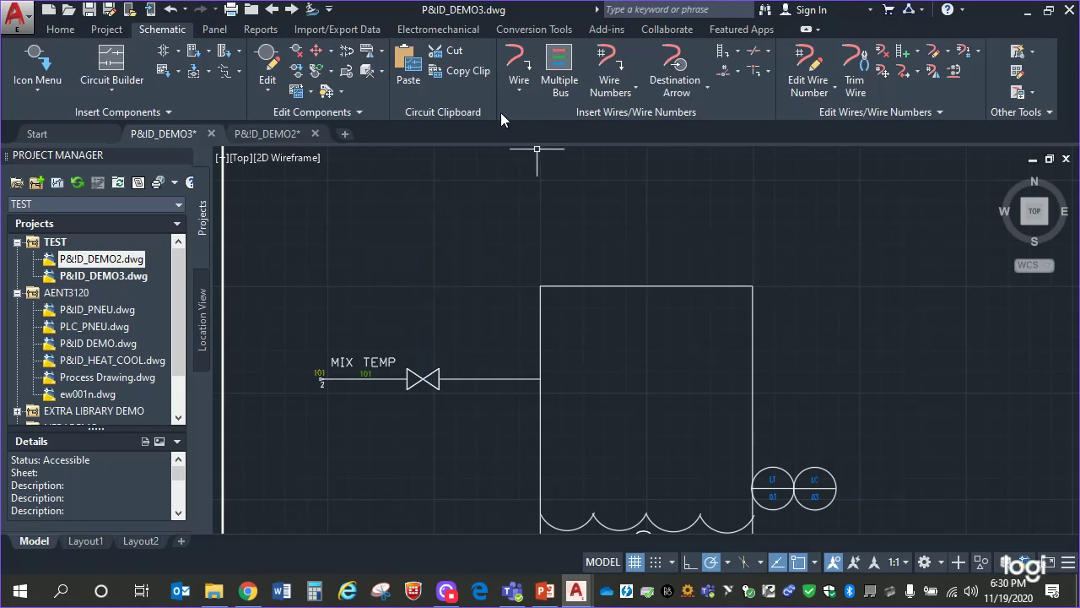
- Try to route a wire from the top of LC03 upward and over the tank, and undo it
left_click(815, 465)
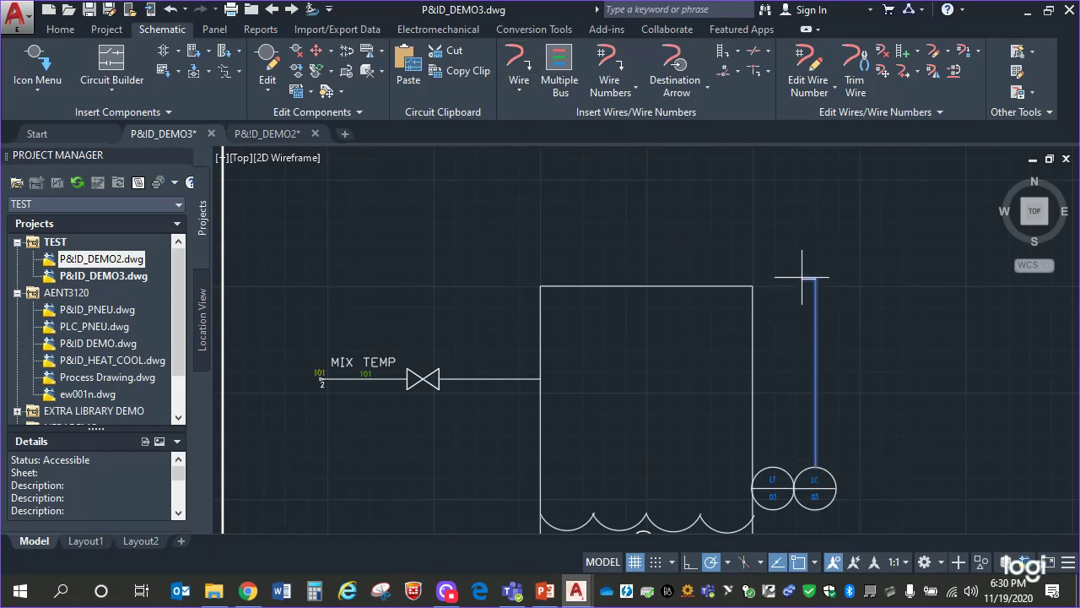
left_click(813, 211)
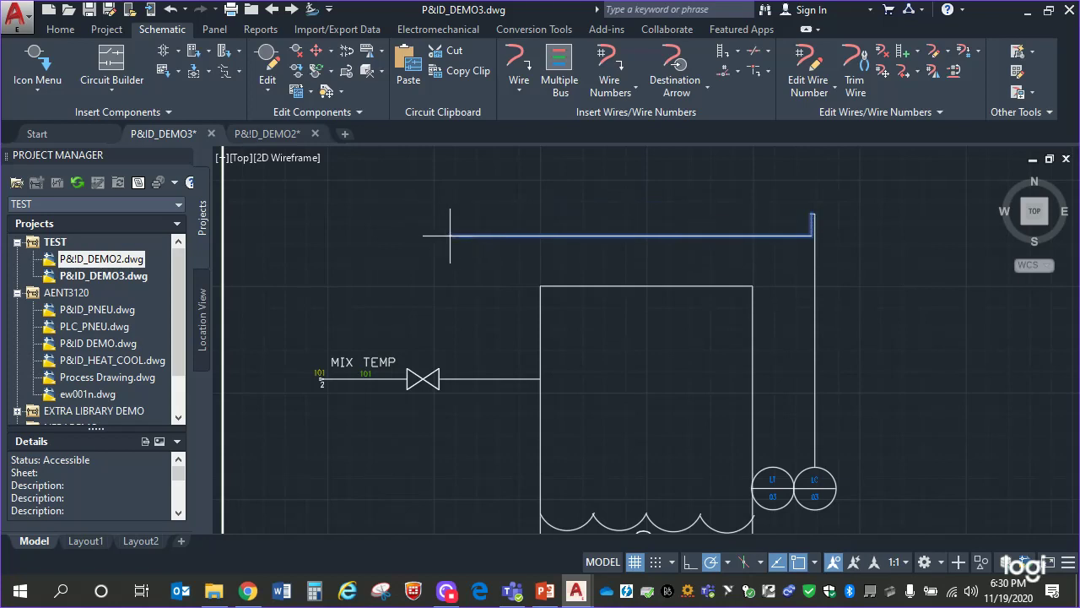
key("Escape")
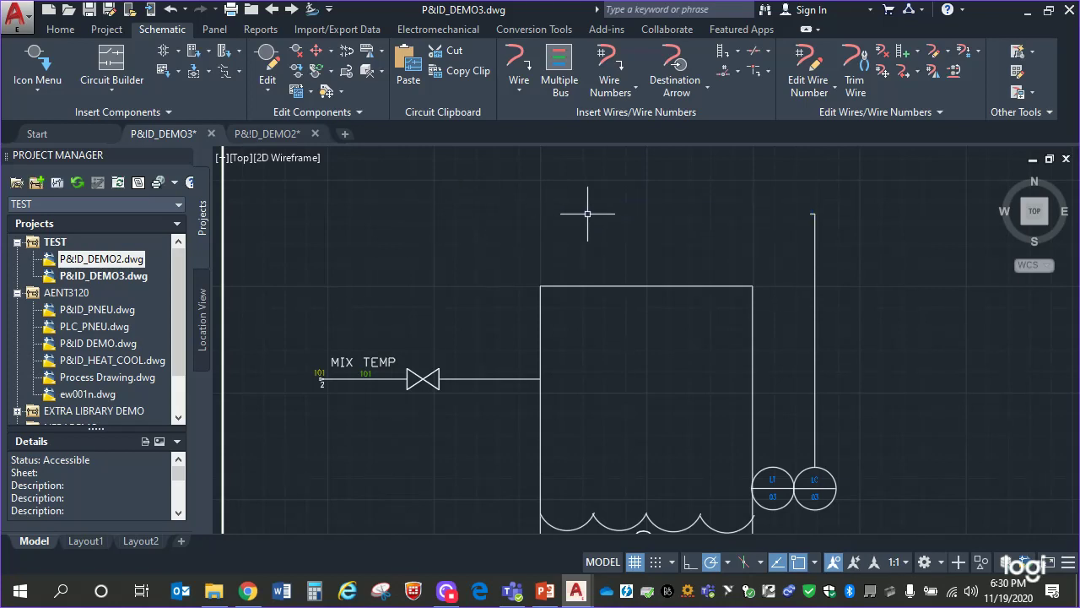
key("ctrl+z")
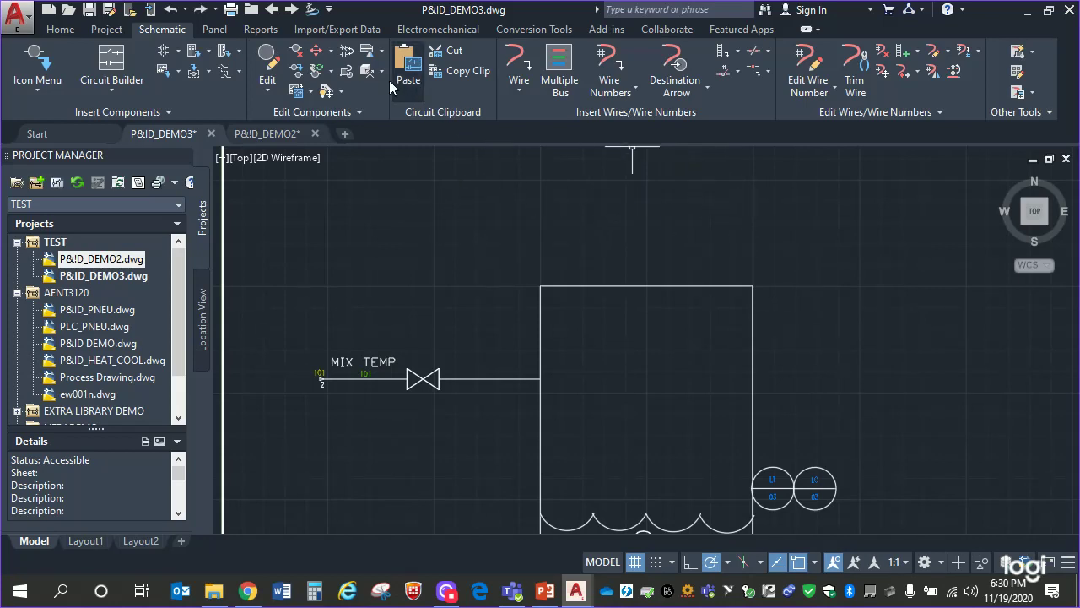
- Wire the top of LC03 up and over the tank, and join the line's end to the MIX TEMP inlet valve with a vertical wire
left_click(813, 467)
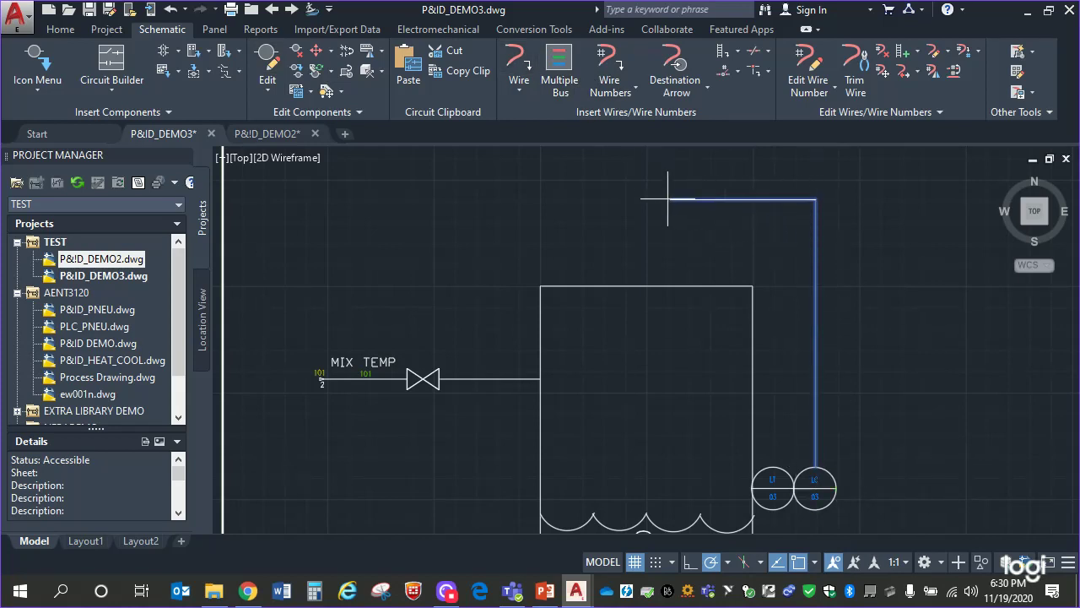
left_click(424, 201)
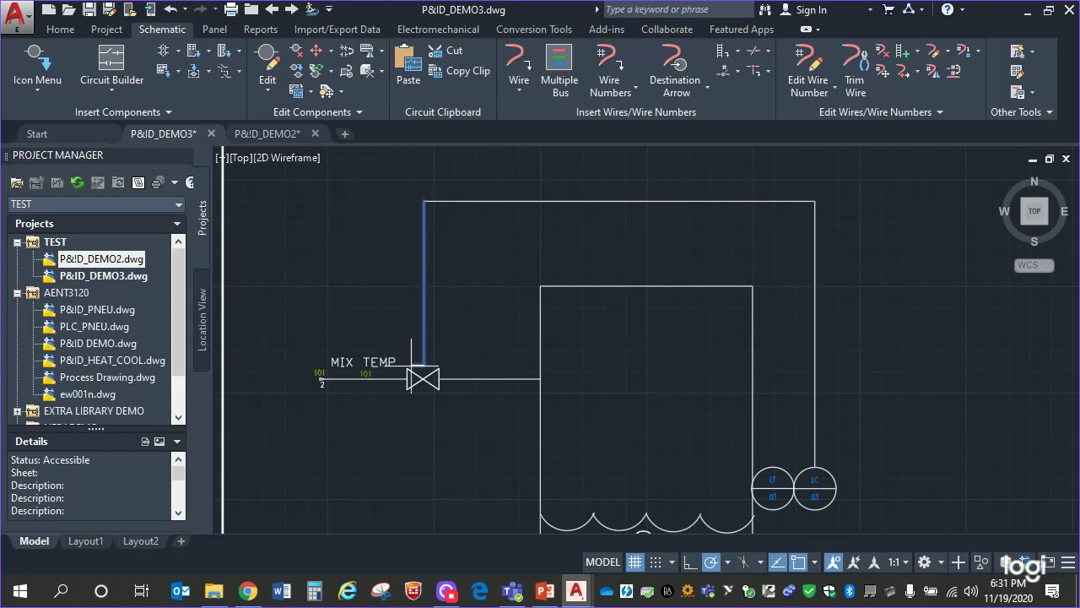
left_click(423, 379)
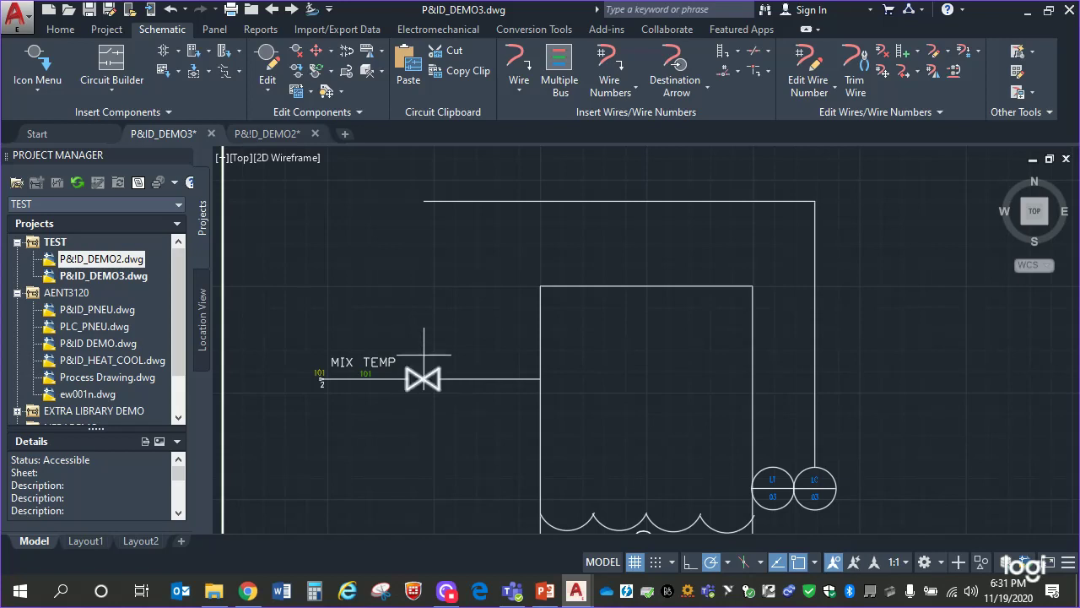
left_click(423, 384)
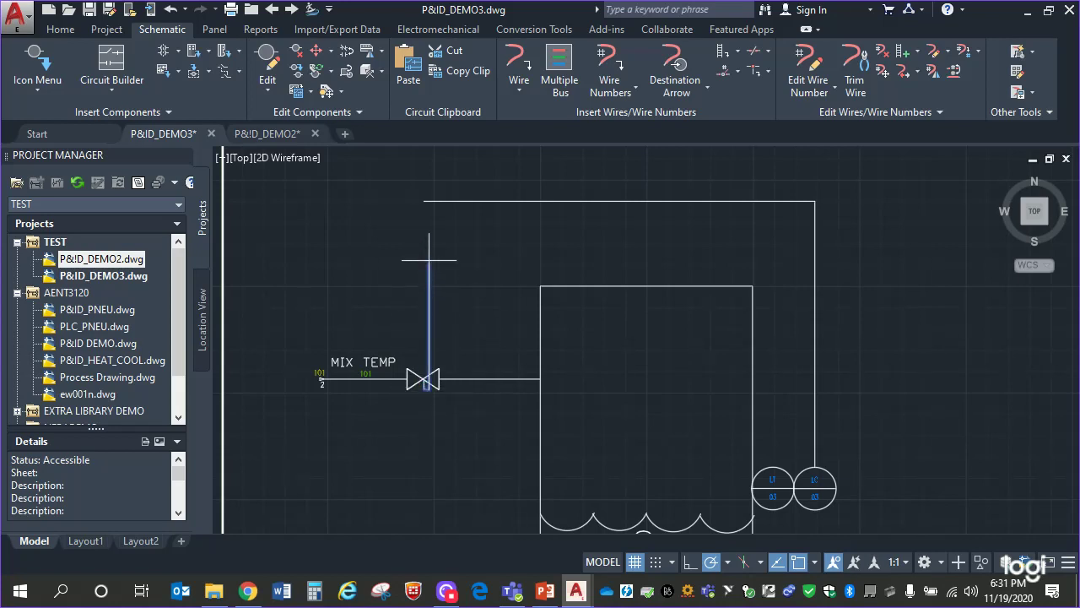
left_click(426, 200)
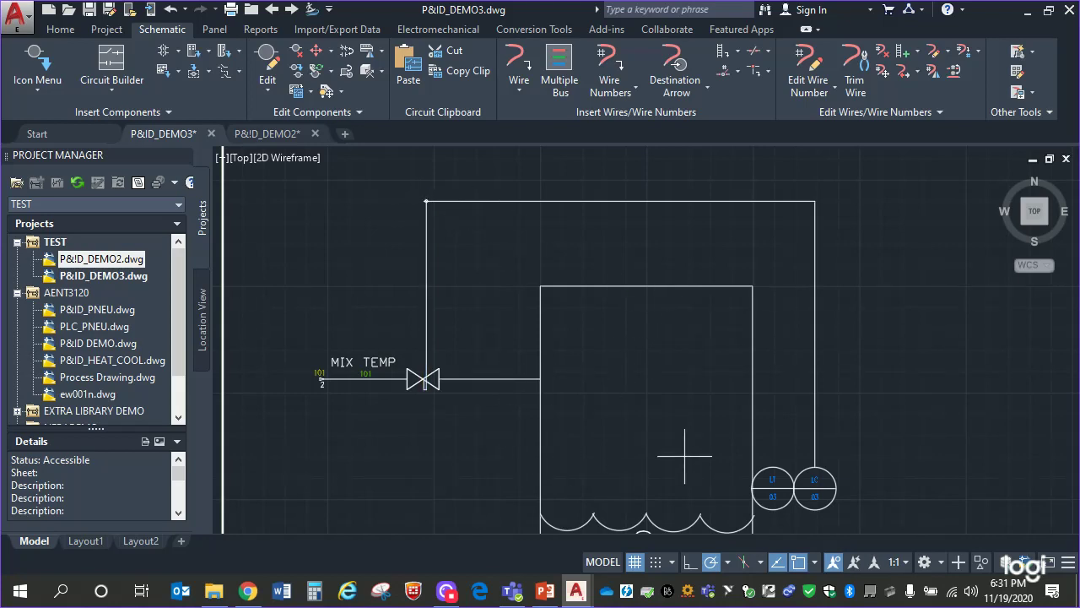
scroll(562, 362, "up", 4)
mouse_move(561, 363)
middle_mouse_down()
mouse_move(823, 405)
mouse_move(1058, 385)
middle_mouse_up()
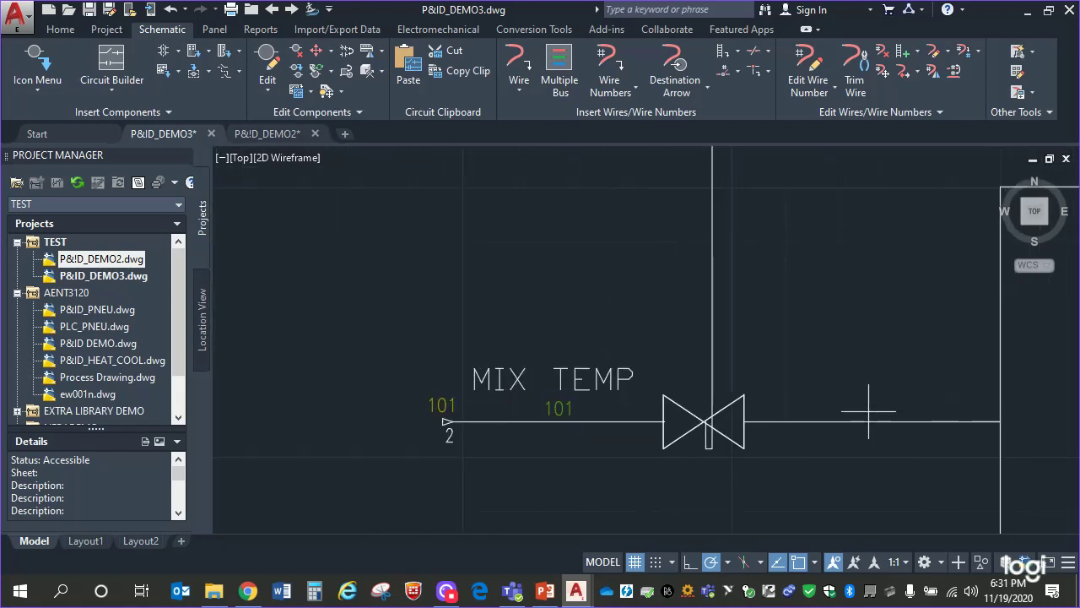
scroll(823, 429, "down", 4)
middle_click_drag(836, 422, 480, 392)
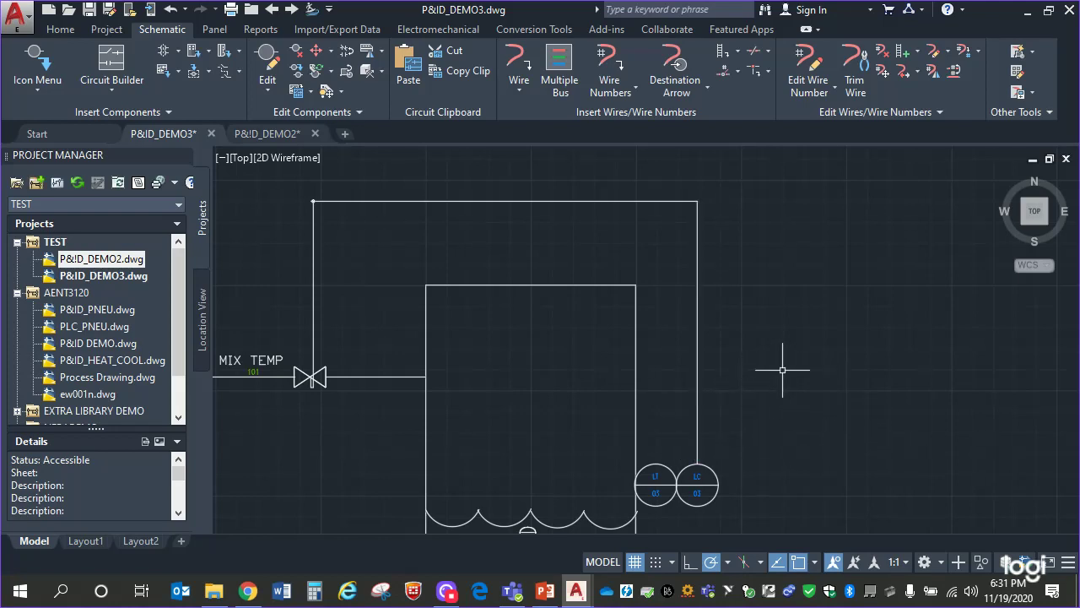
- Undo the vertical wire joining the control line to the inlet valve, and flip the MIX TEMP inlet valve
key("ctrl+z")
key("ctrl+z")
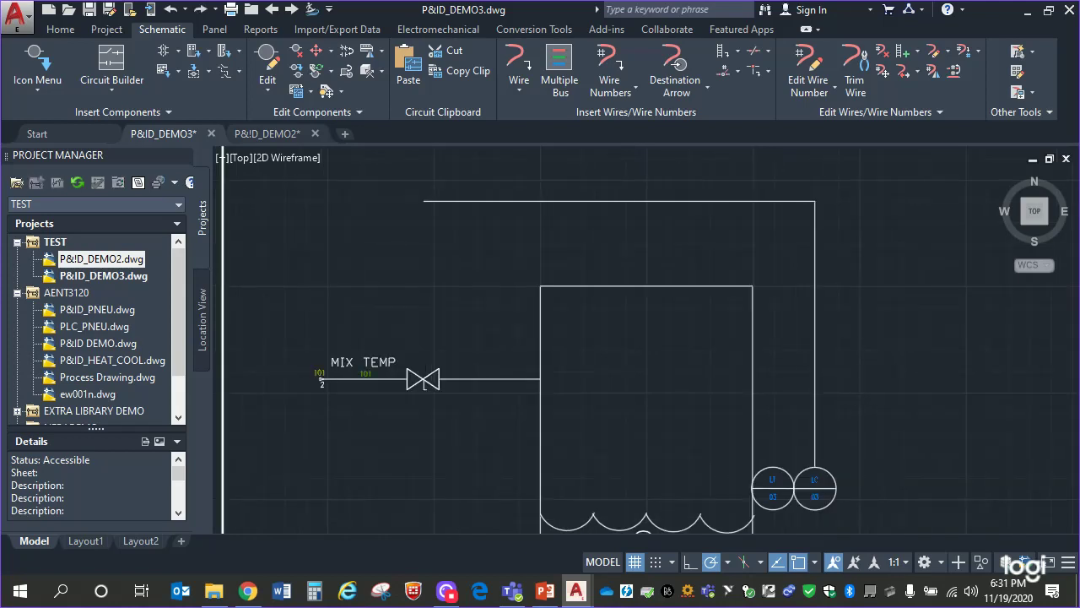
right_click(423, 379)
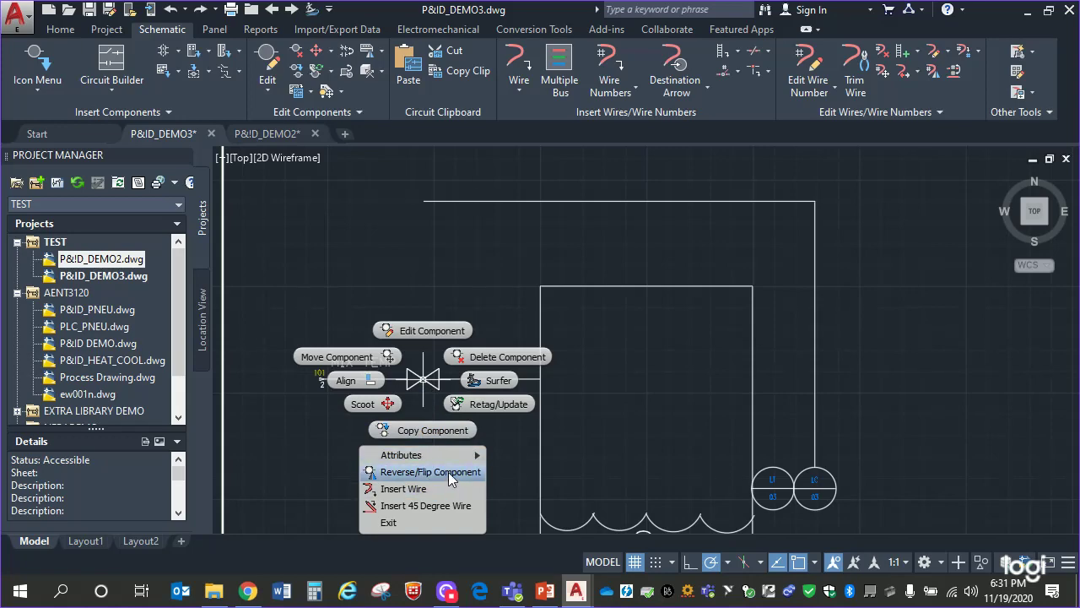
left_click(448, 471)
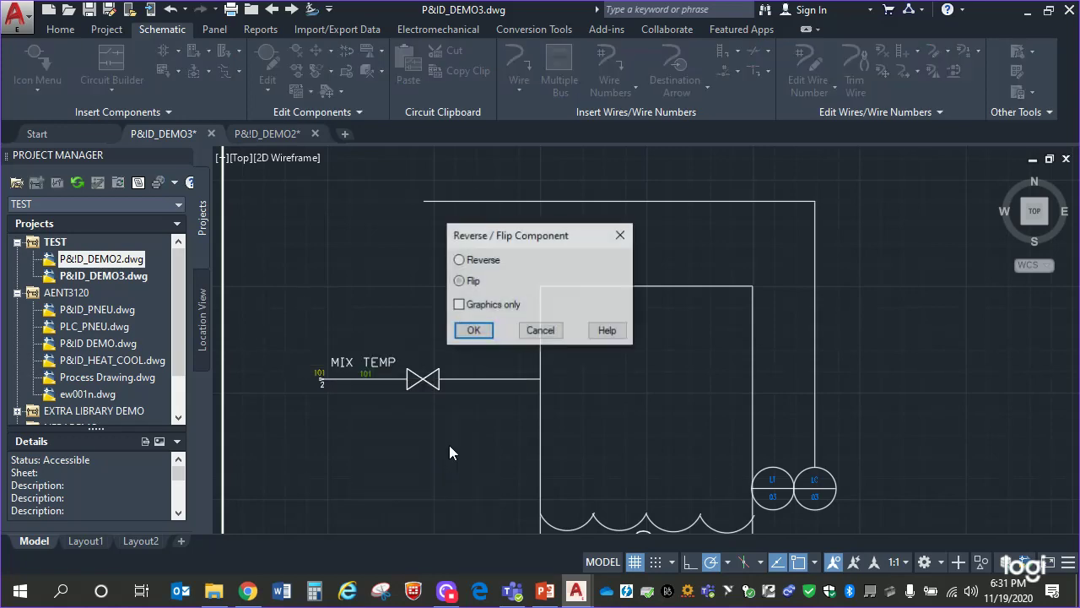
left_click(474, 331)
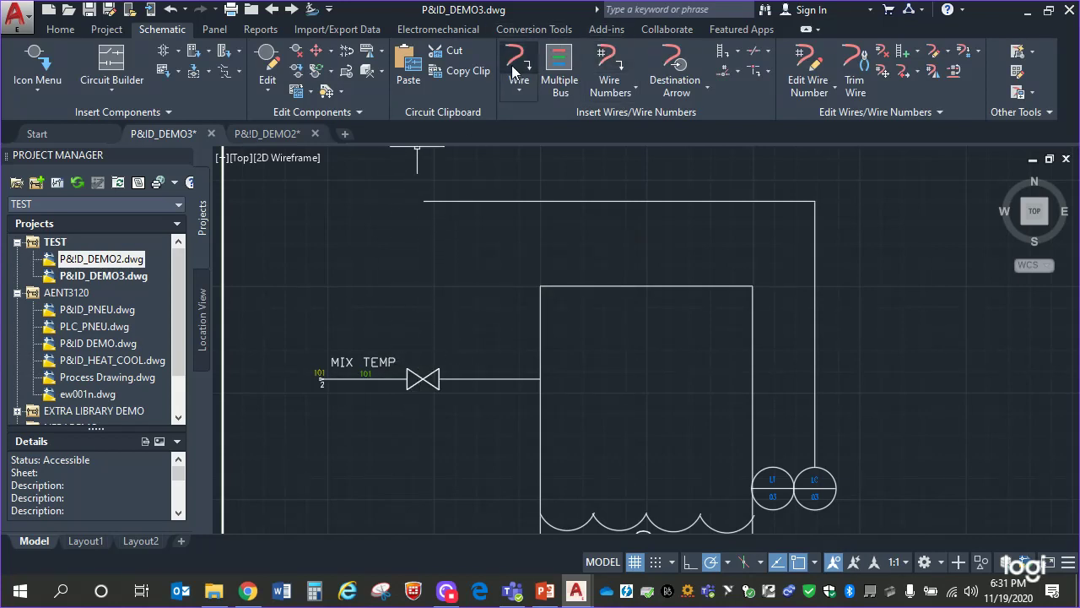
- Try to wire the open end of LC03's line straight down to the center of the inlet valve
left_click(425, 203)
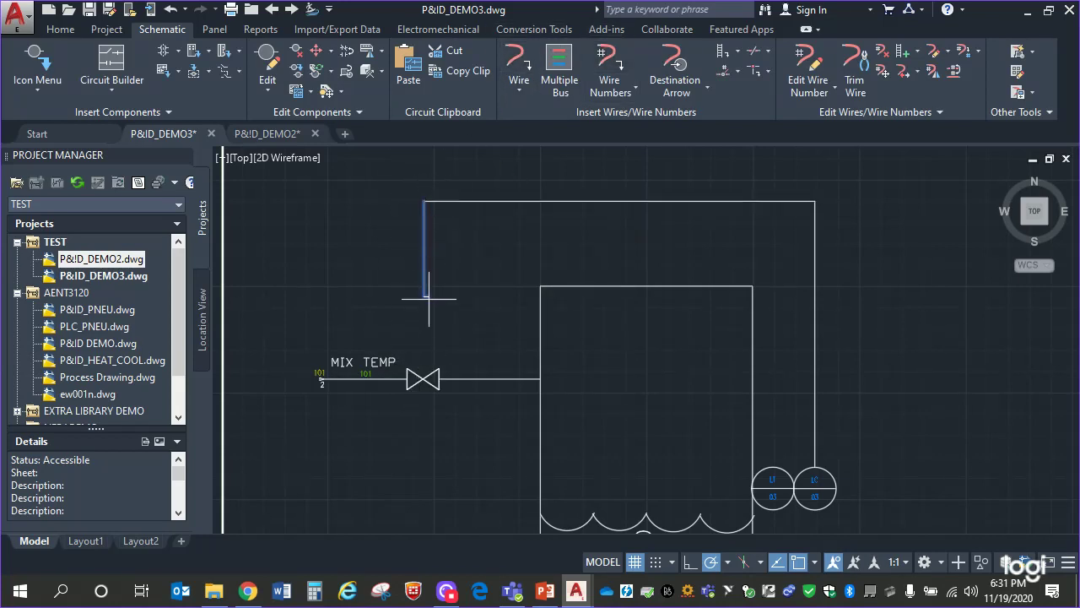
left_click(422, 379)
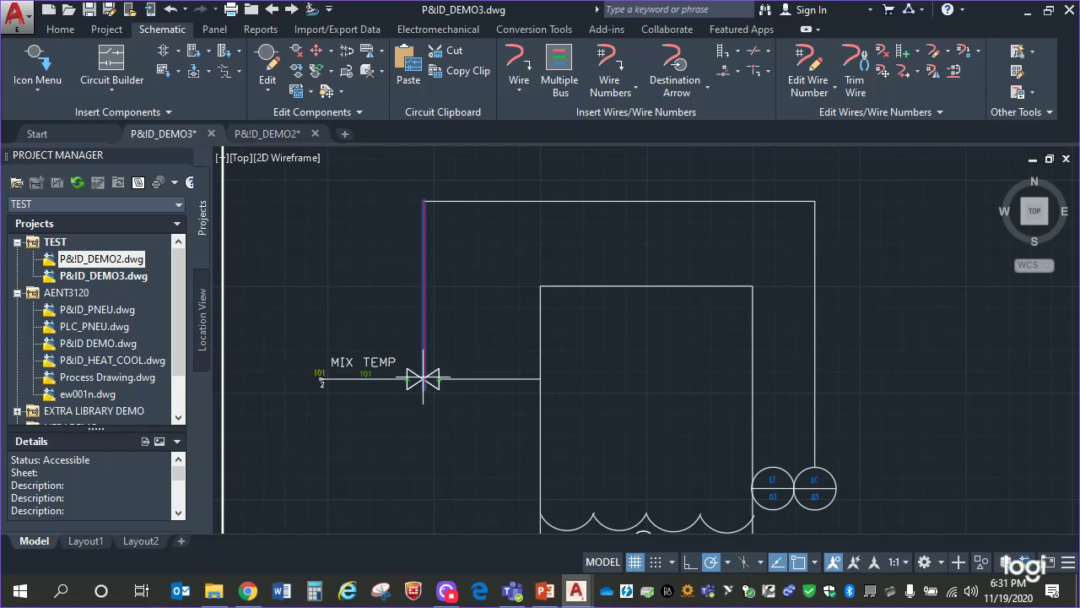
left_click(436, 326)
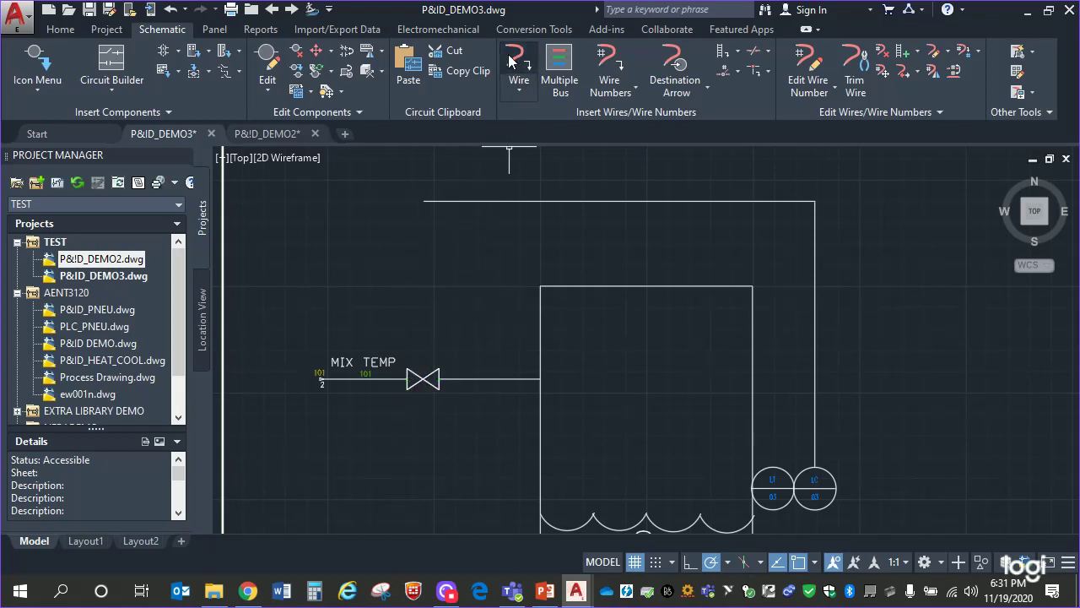
- Reverse the MIX TEMP inlet valve using the Reverse option
right_click(428, 379)
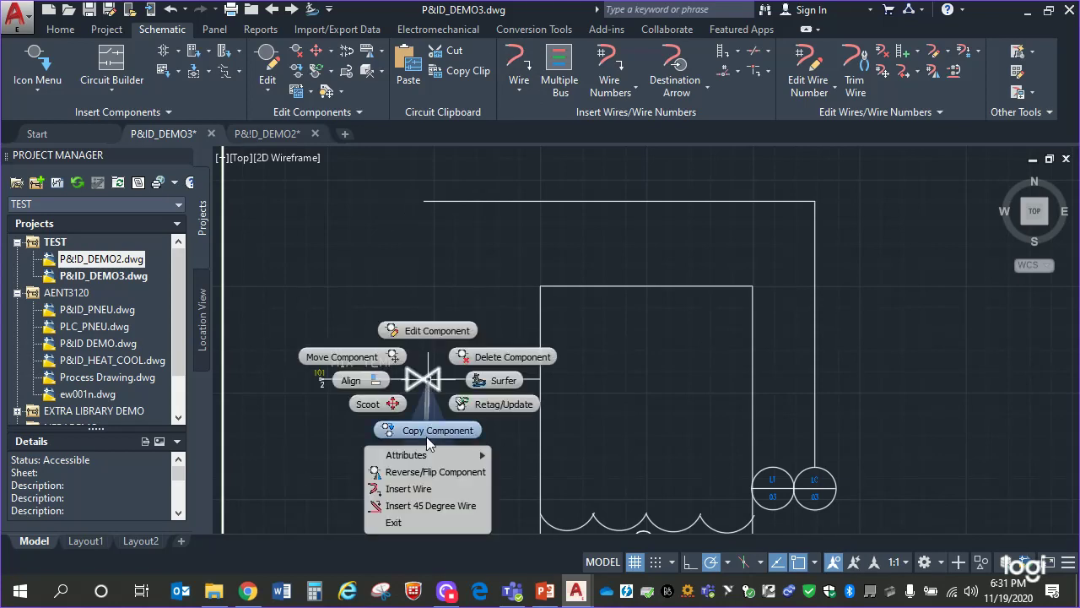
left_click(438, 472)
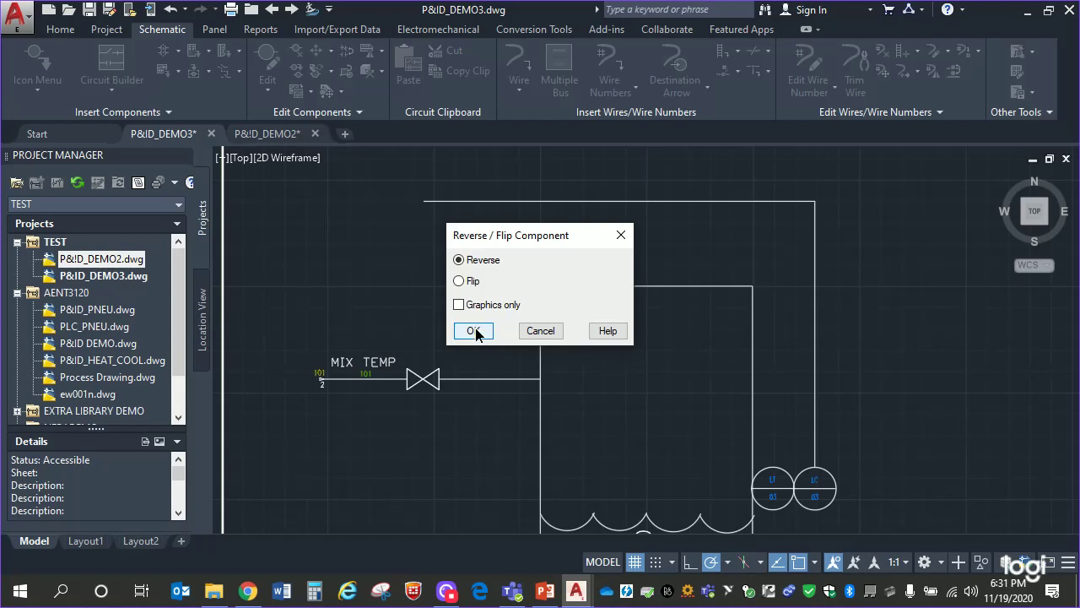
left_click(474, 330)
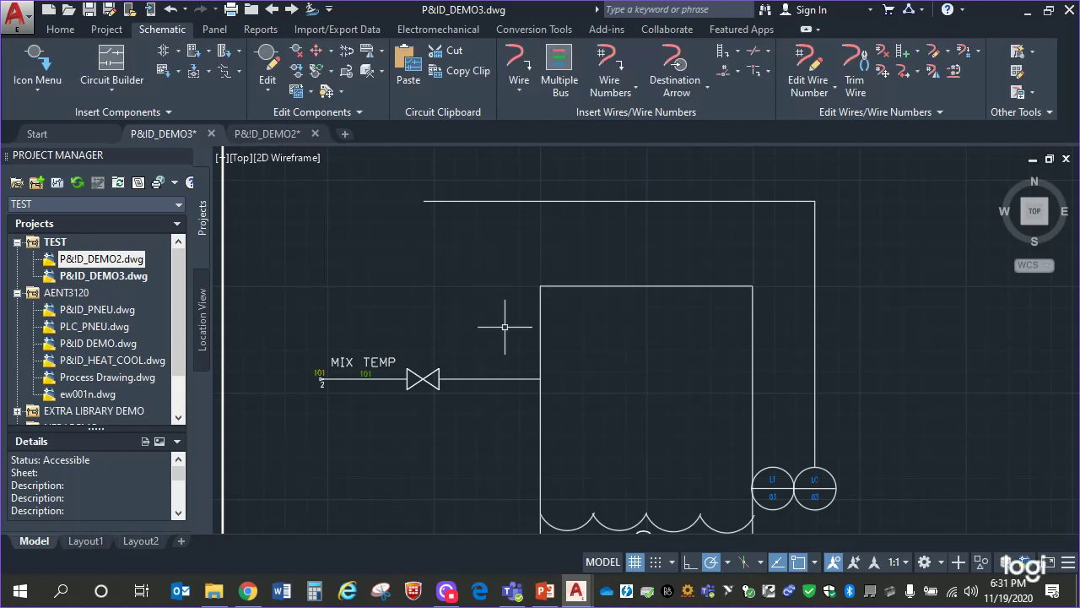
left_click(519, 64)
left_click(423, 202)
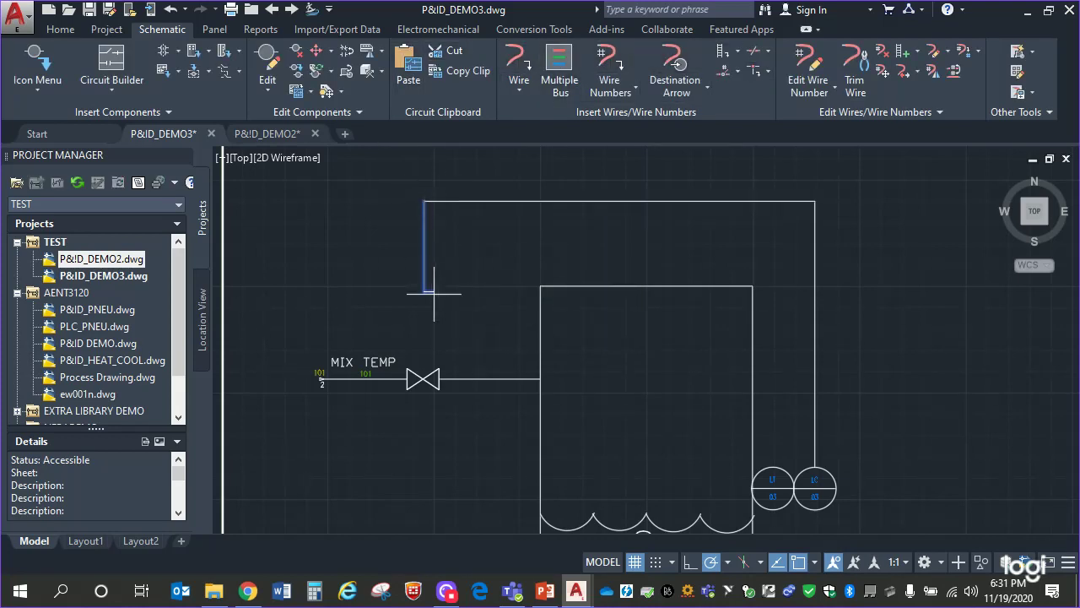
key("Escape")
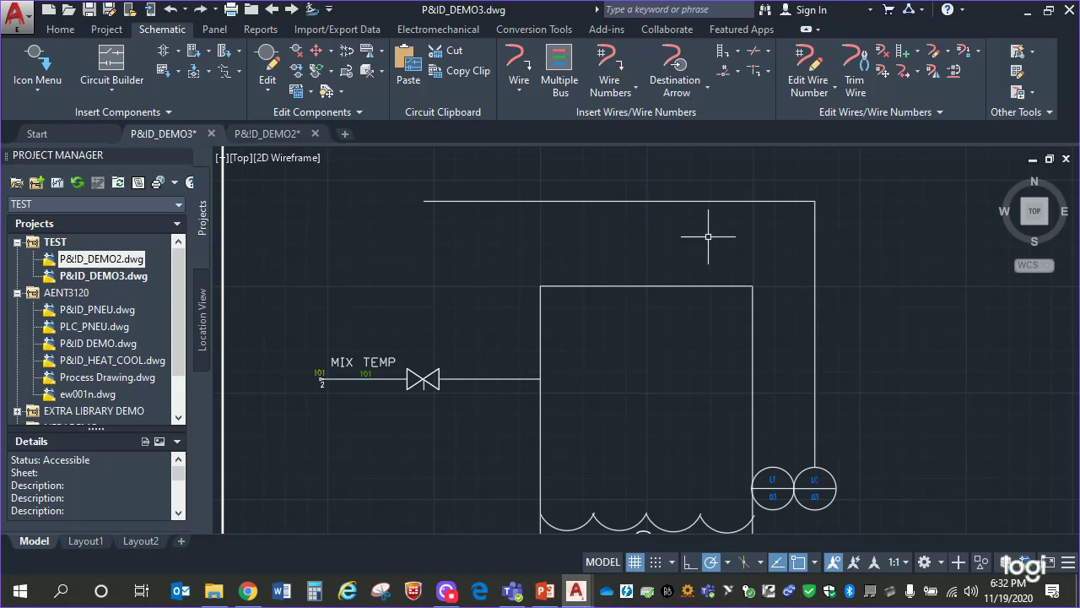
- Delete the horizontal wire above the tank and the vertical wire rising from LC03
left_click(385, 183)
left_click(924, 246)
key("Delete")
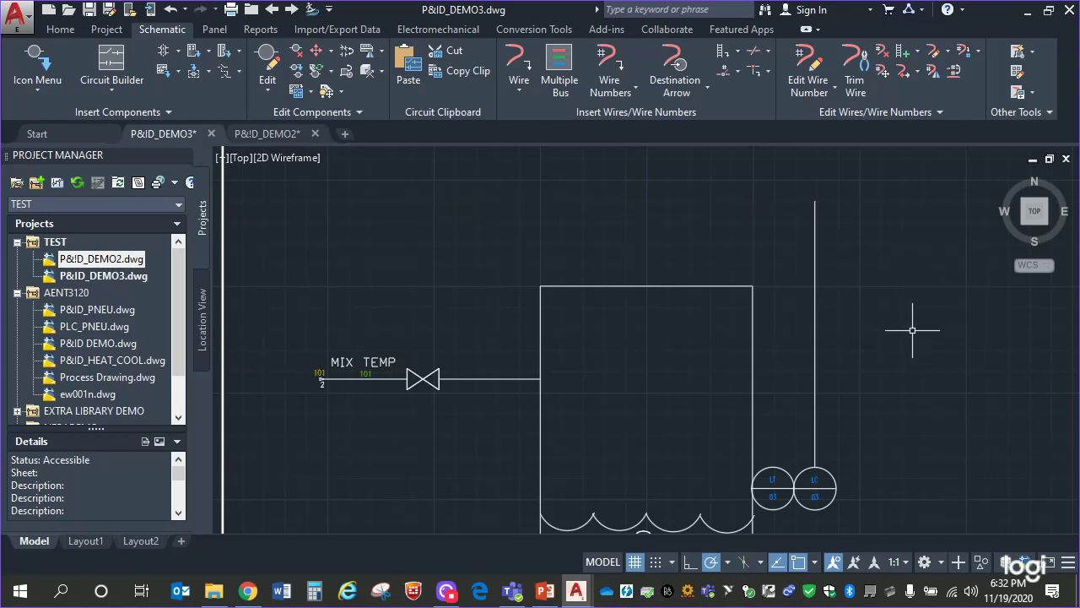
left_click(856, 405)
left_click(784, 335)
key("Delete")
- Wire the bottom of LC03 down, under the tank and up to the center of the MIX TEMP inlet valve
mouse_move(896, 354)
middle_mouse_down()
mouse_move(897, 344)
mouse_move(874, 392)
middle_mouse_up()
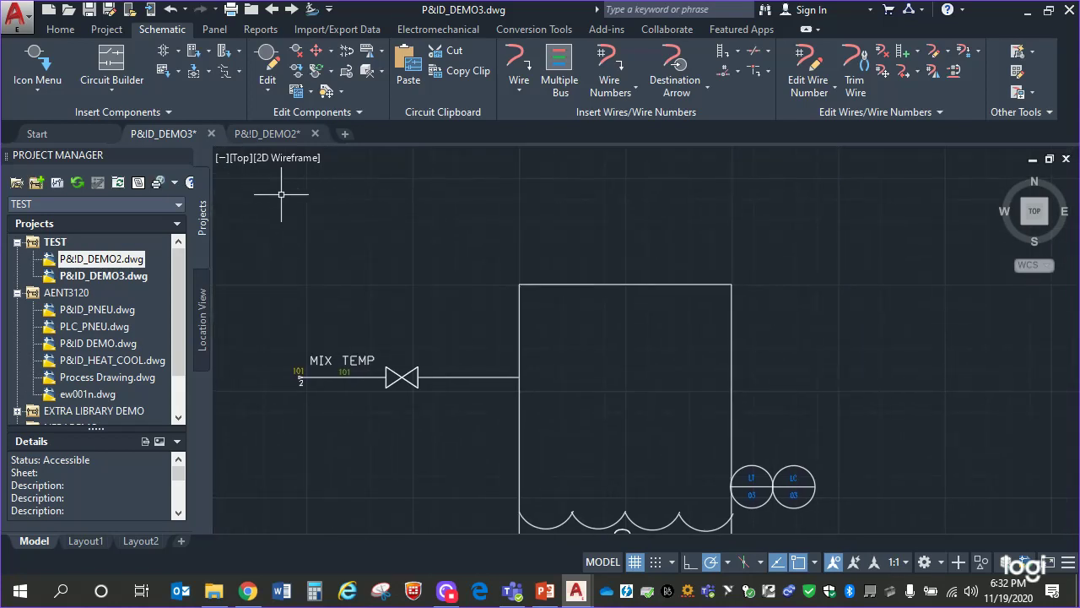
mouse_move(888, 438)
middle_mouse_down()
mouse_move(901, 183)
mouse_move(891, 191)
middle_mouse_up()
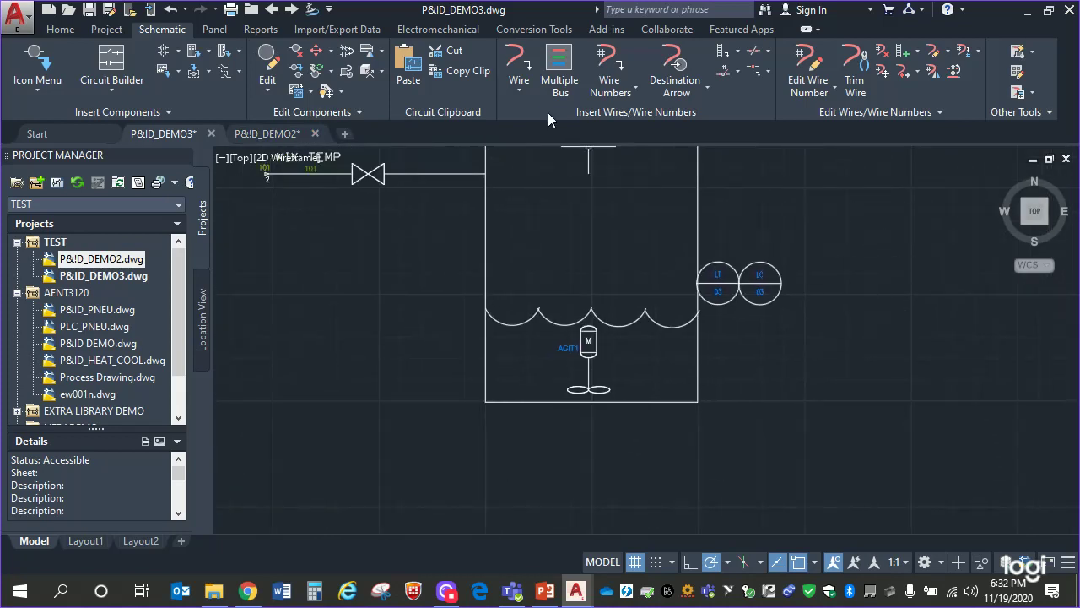
left_click(759, 302)
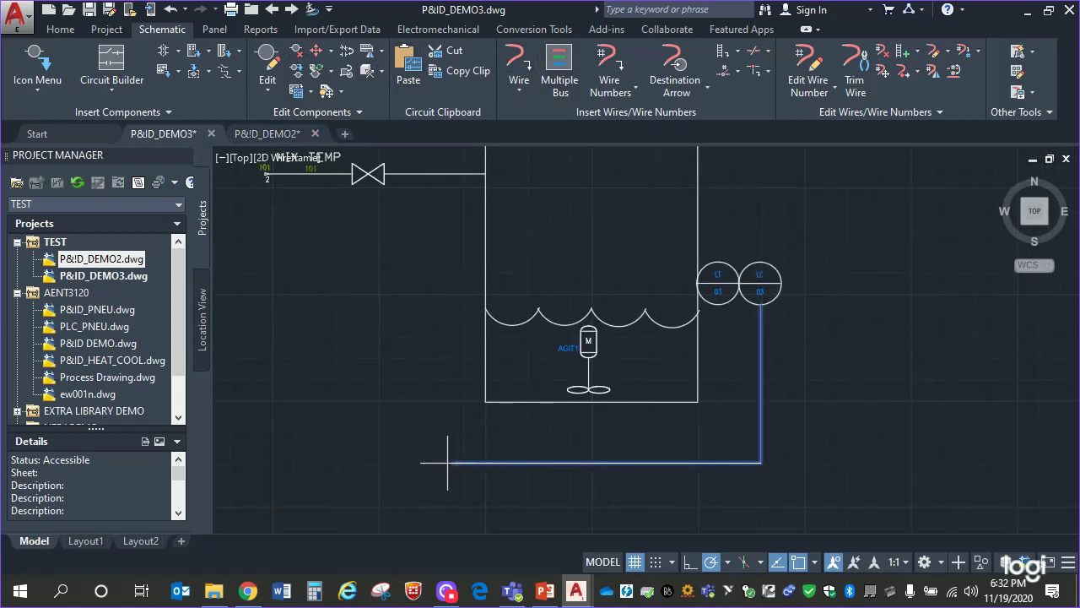
left_click(367, 432)
left_click(367, 174)
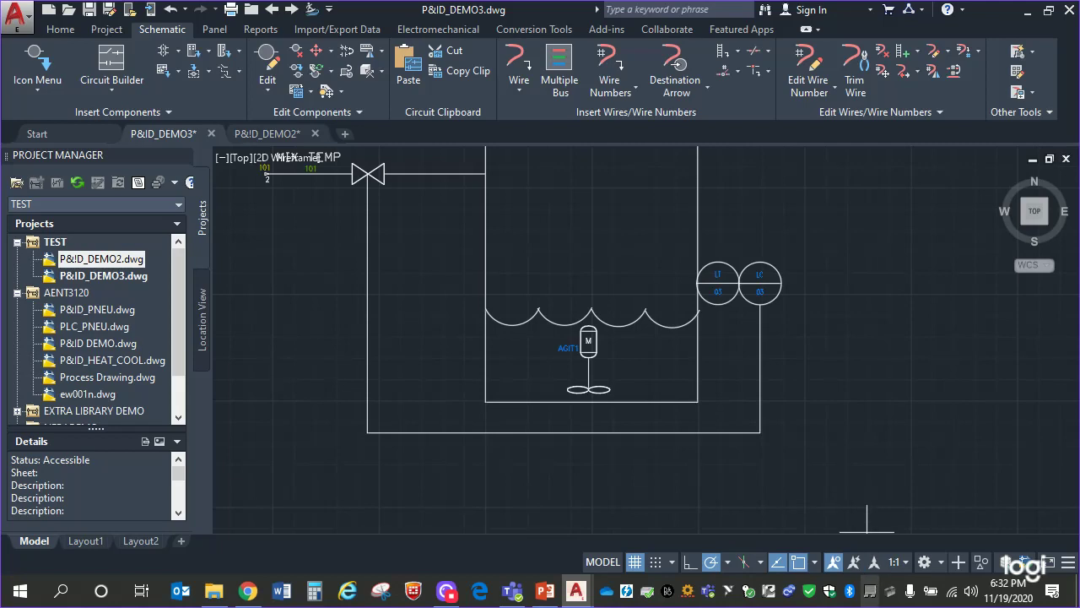
- Draw a vertical outlet wire from the tank's bottom edge near its right corner down past the LC03 control line
scroll(1020, 435, "down", 1)
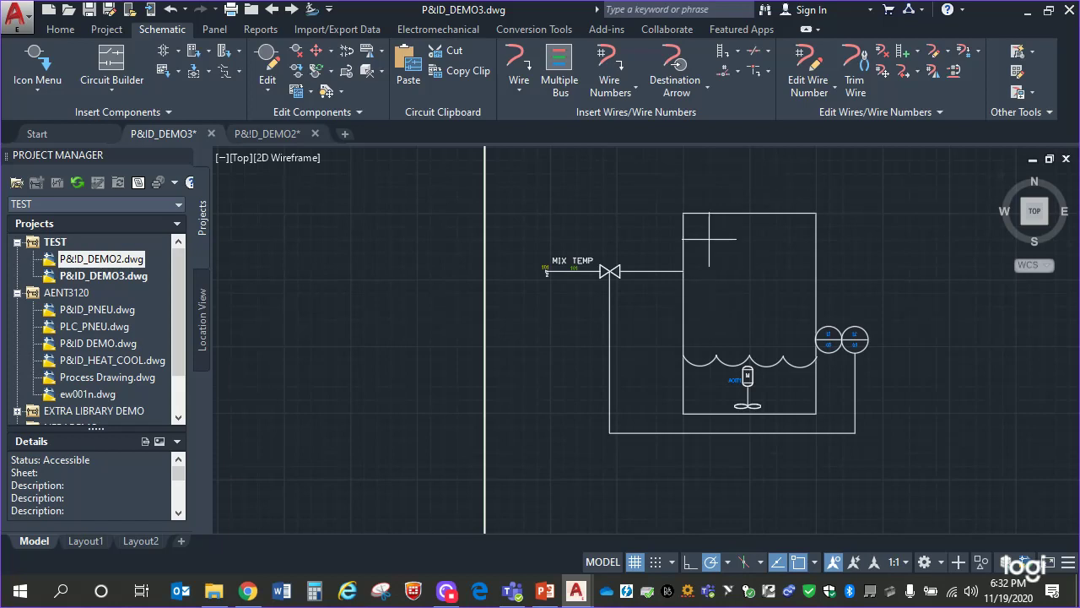
left_click(796, 414)
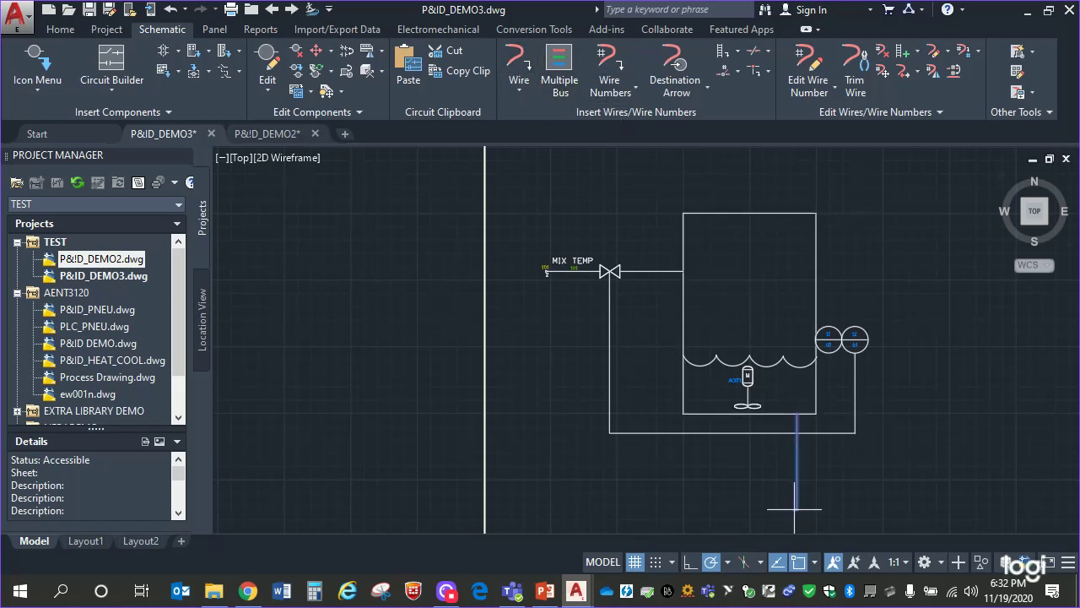
left_click(794, 509)
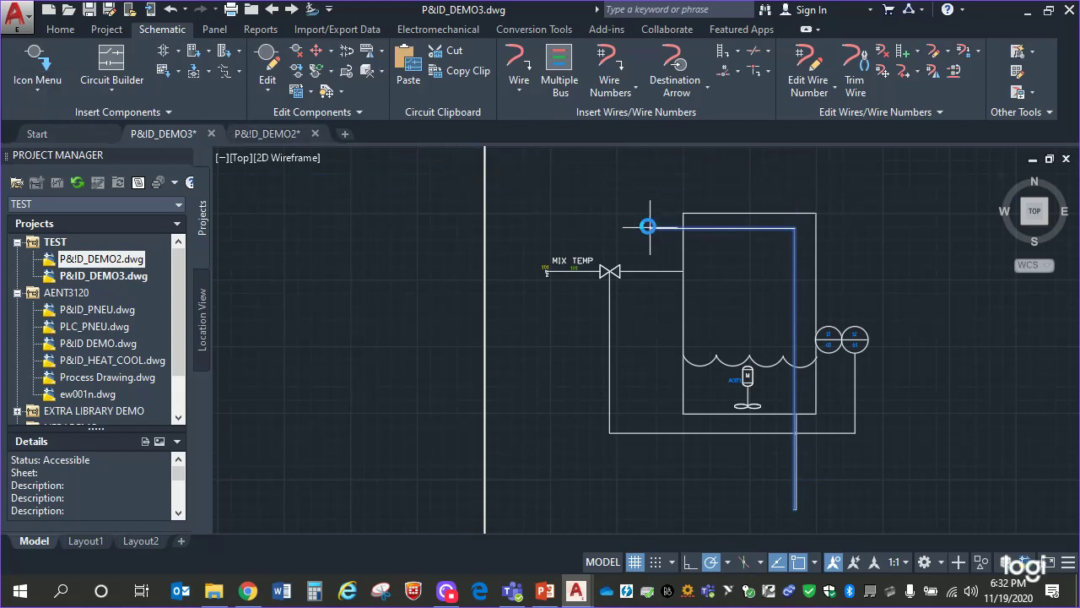
key("Escape")
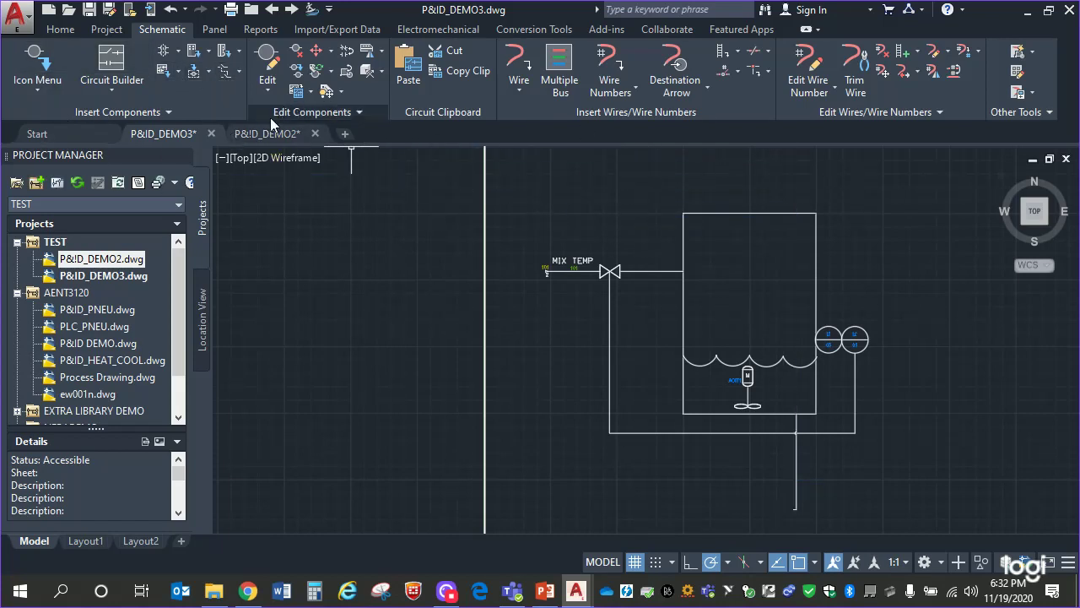
- Insert a Gate Valve from the P&ID valve symbols on the tank's outlet wire, below the control line crossing
left_click(163, 112)
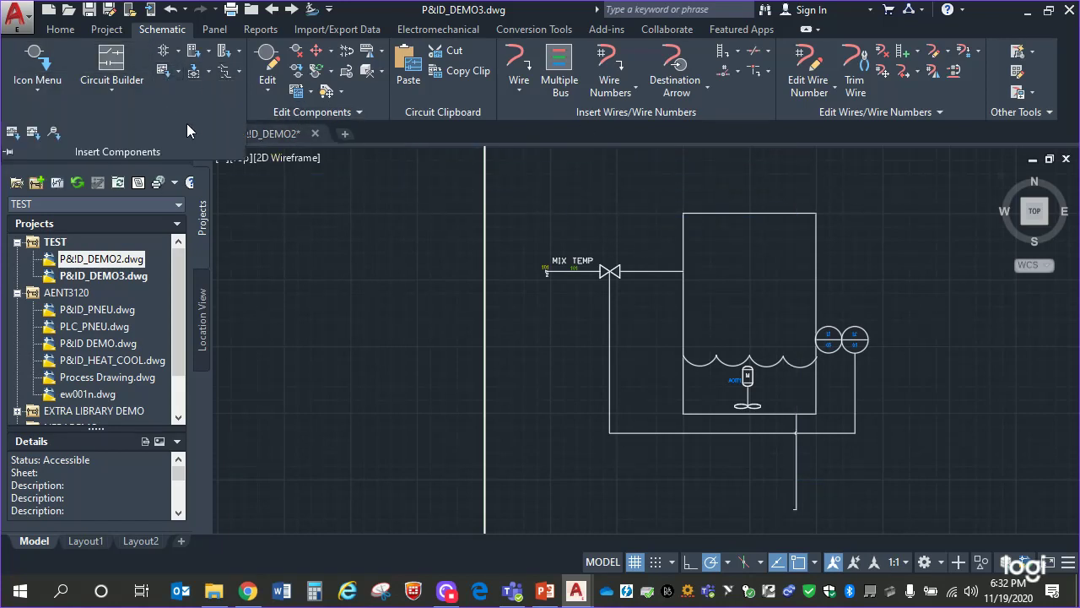
left_click(56, 133)
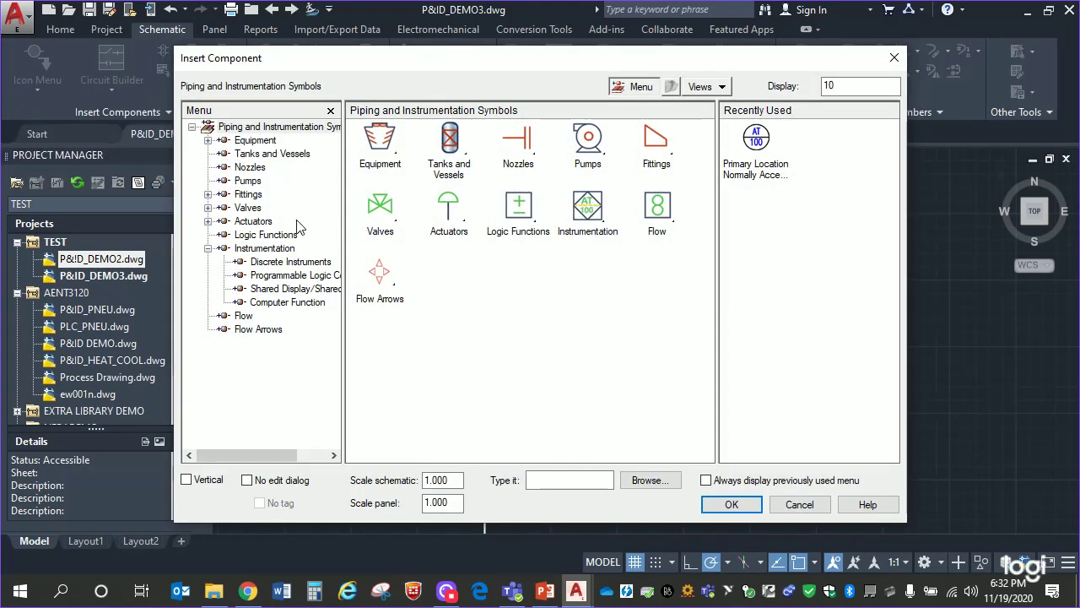
left_click(251, 207)
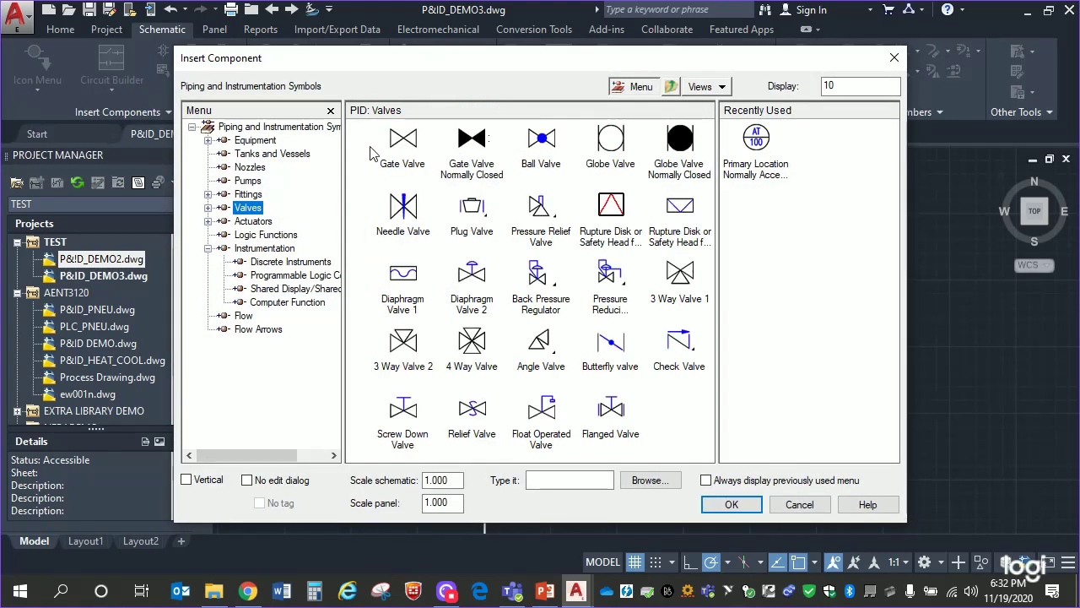
left_click(408, 155)
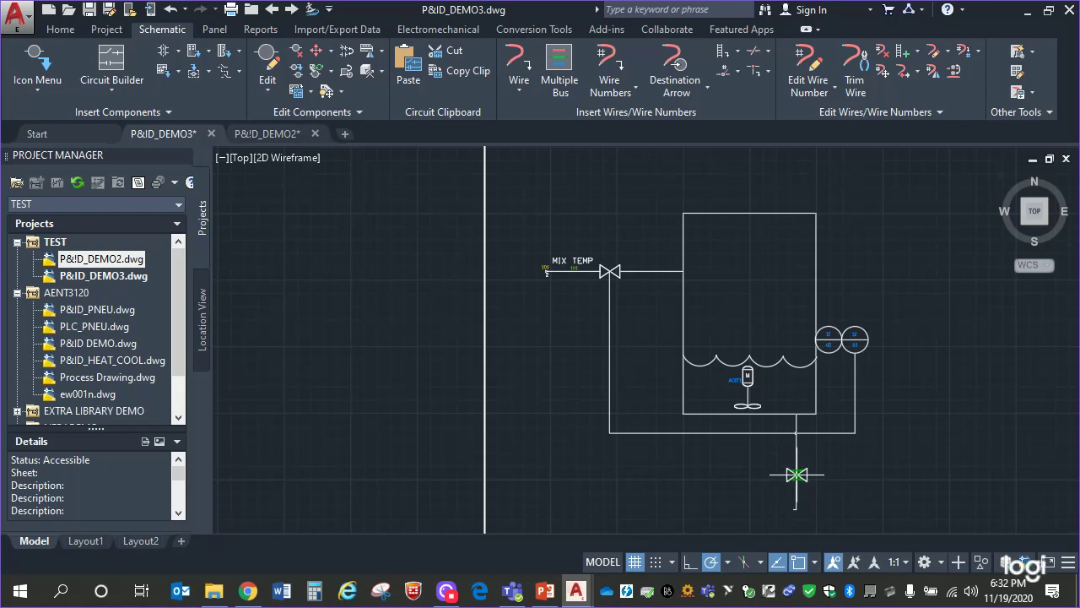
left_click(796, 475)
left_click(564, 501)
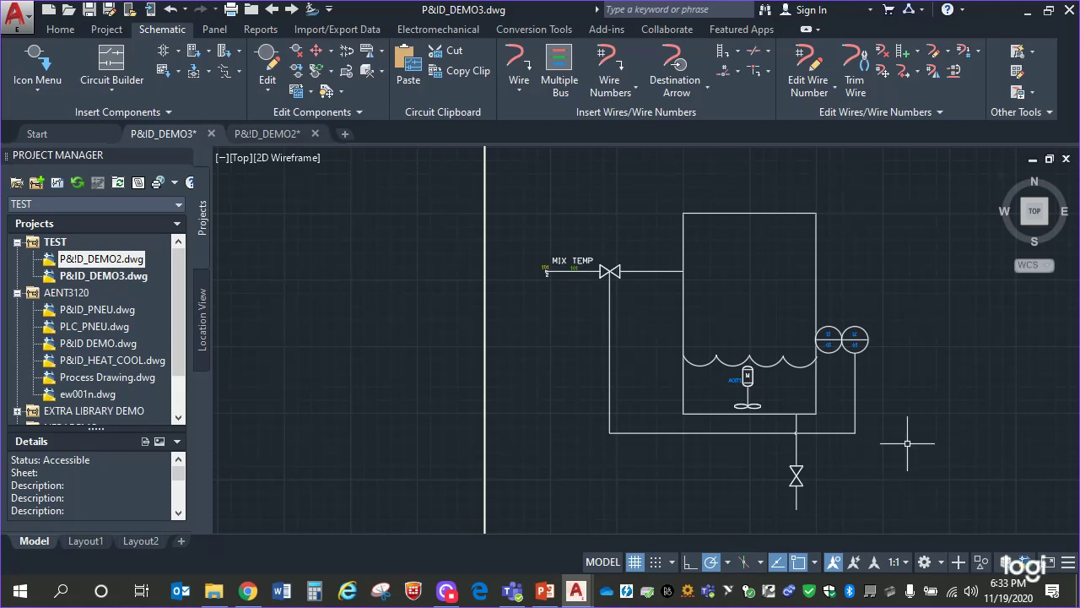
scroll(907, 443, "up", 5)
middle_click_drag(912, 405, 1017, 481)
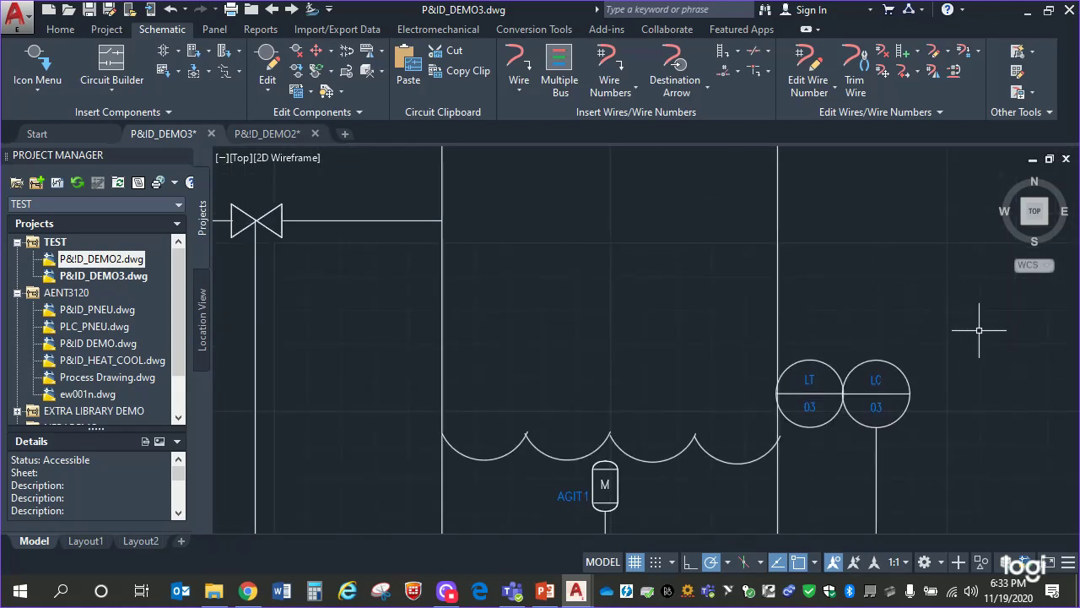
scroll(996, 349, "down", 2)
mouse_move(1011, 341)
middle_mouse_down()
mouse_move(920, 309)
mouse_move(919, 320)
middle_mouse_up()
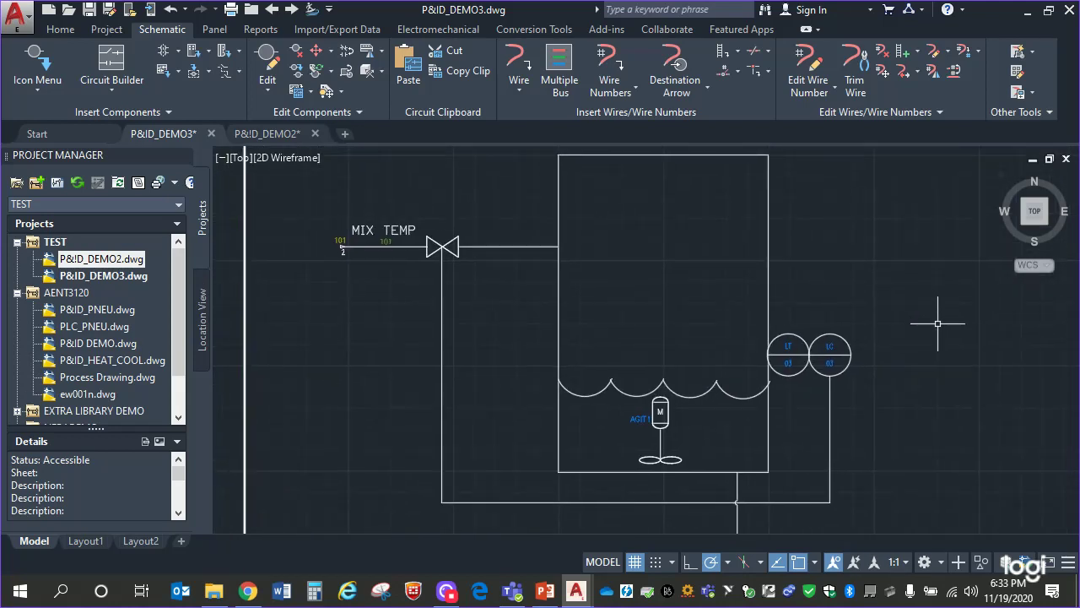
- Switch to File Explorer, open Homework 013 from the AENT3120 Homework folder in Word, and examine its process sketch and first task
left_click(544, 591)
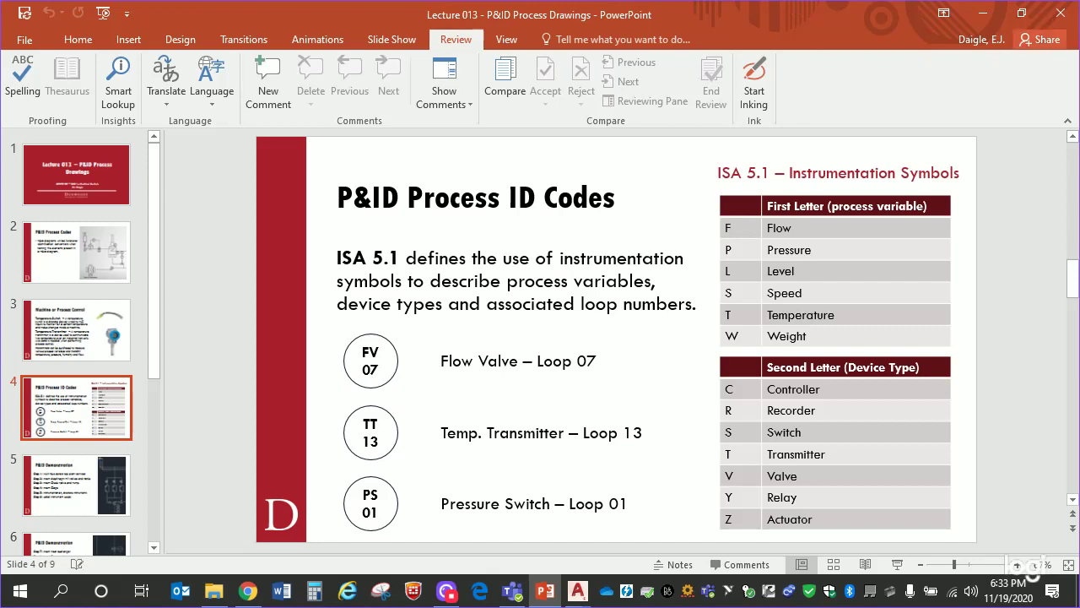
left_click(982, 14)
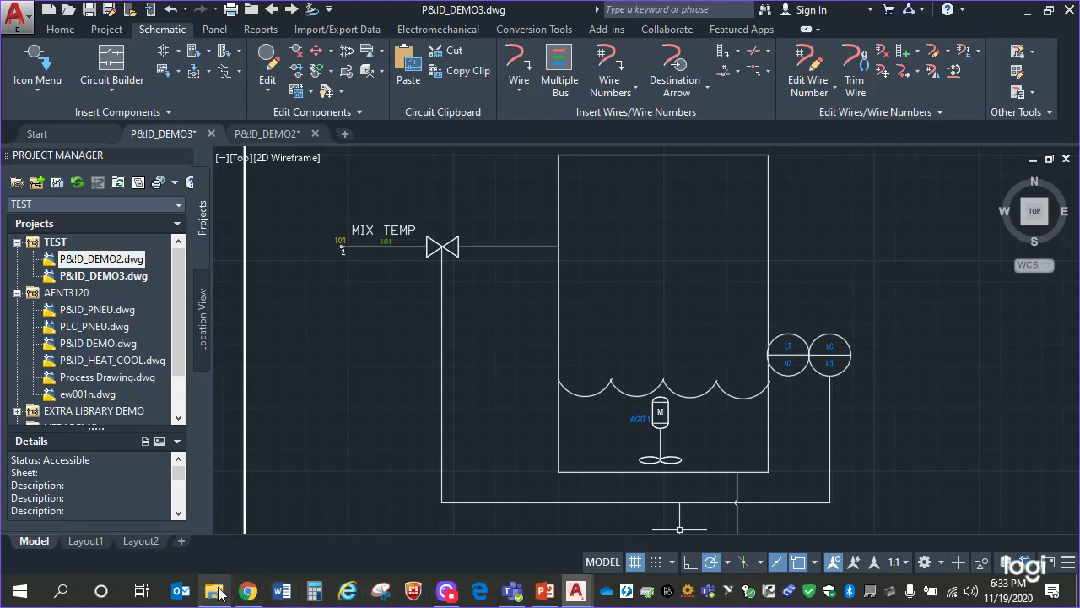
left_click(218, 593)
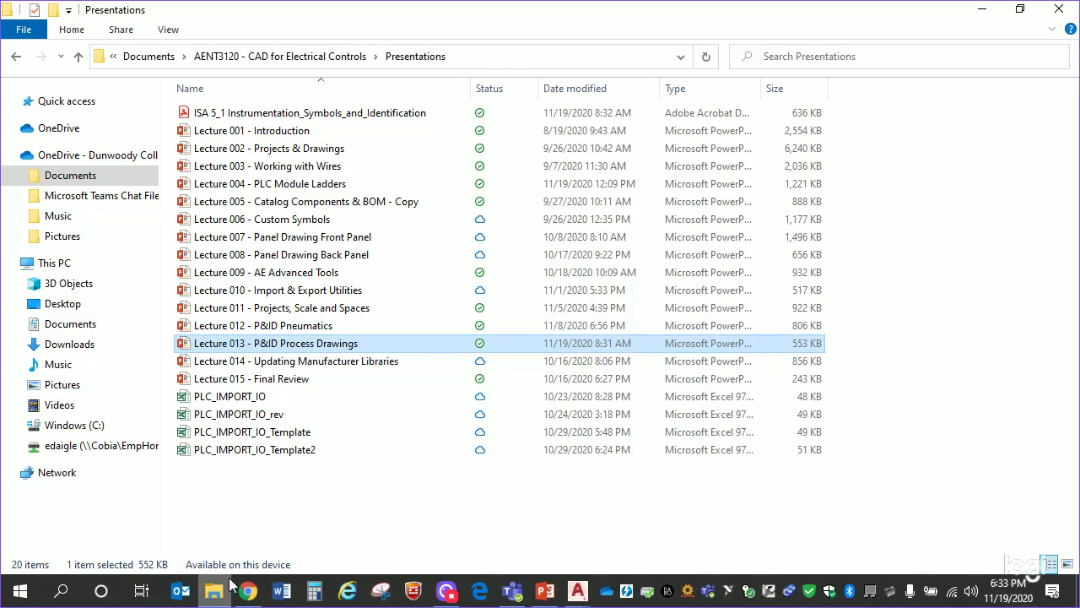
left_click(306, 57)
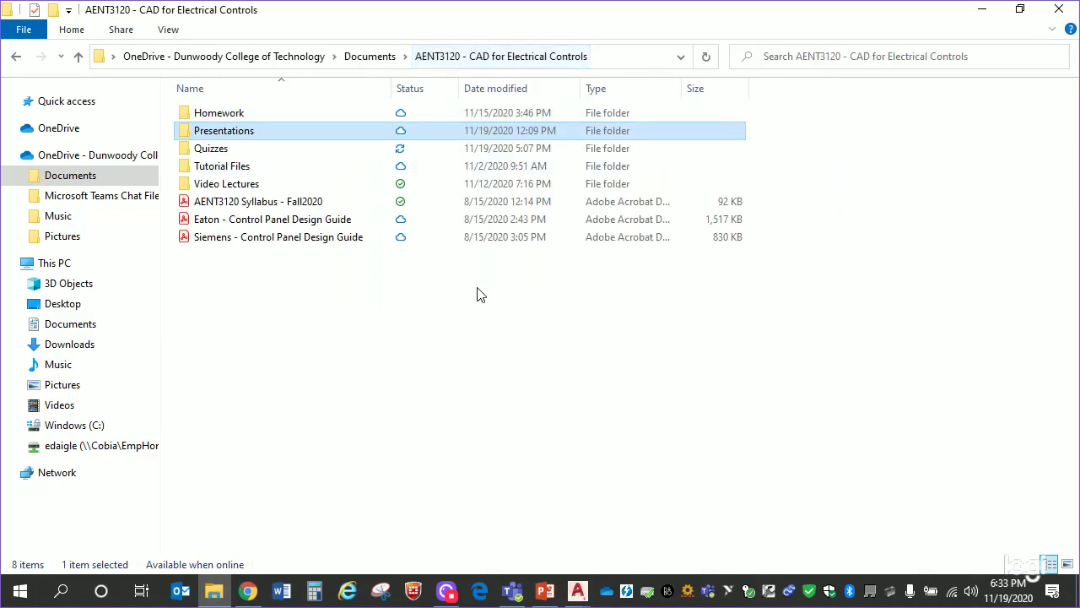
double_click(238, 112)
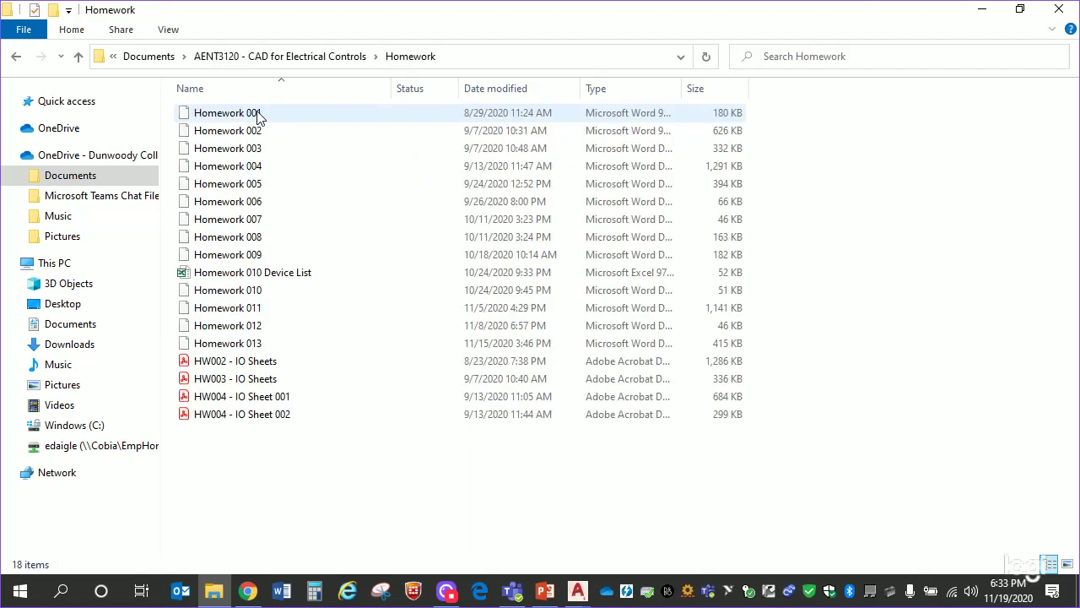
double_click(236, 346)
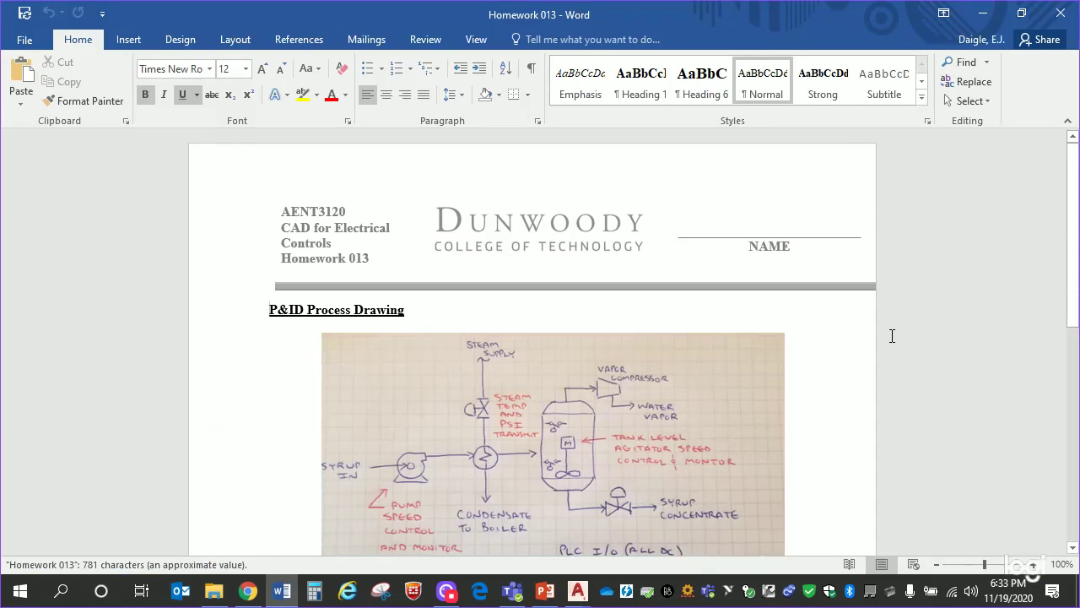
scroll(866, 363, "down", 4)
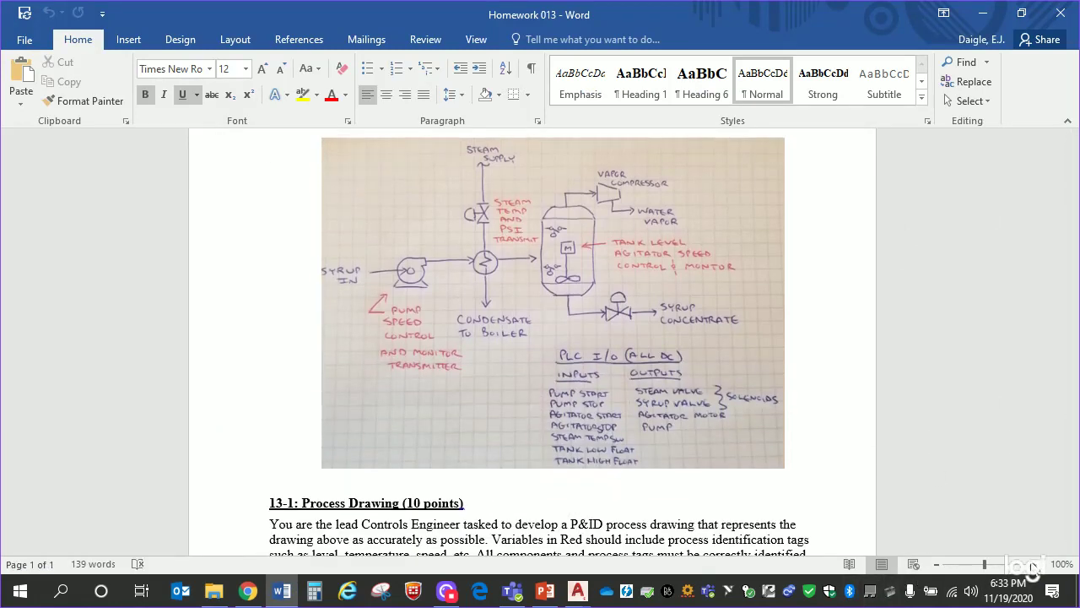
- Enlarge the Homework 013 page to 170% and read sections 13-1 Process Drawing, 13-2 PLC Inputs & Outputs and 13-3 Grading Rationale
left_click(1033, 564)
left_click(1033, 564)
left_click(1032, 564)
left_click(1033, 563)
left_click(1033, 563)
left_click(1032, 564)
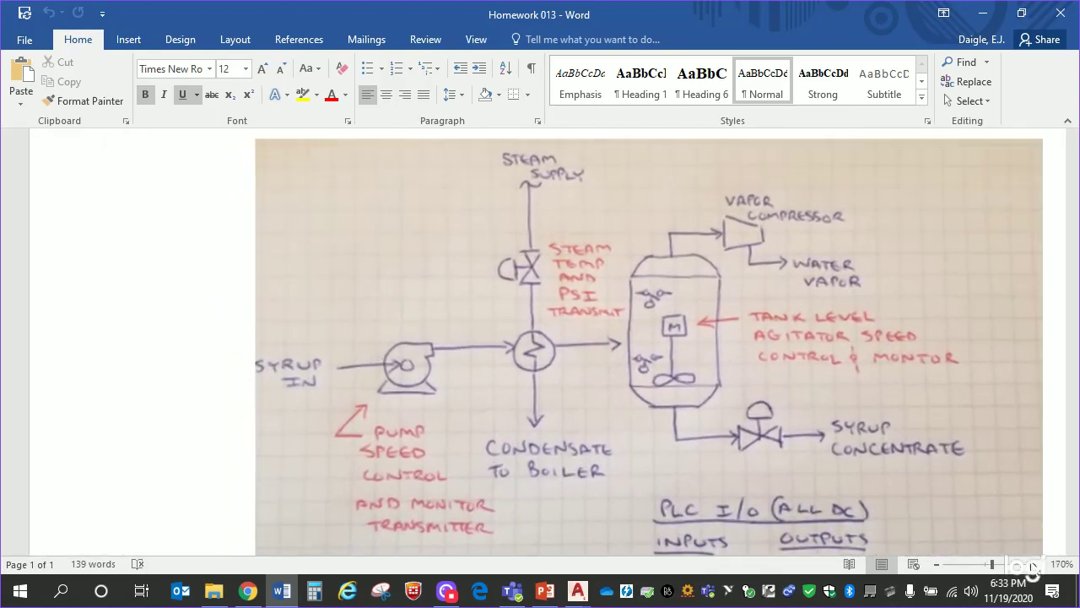
left_click(1032, 563)
left_click_drag(1071, 278, 1071, 422)
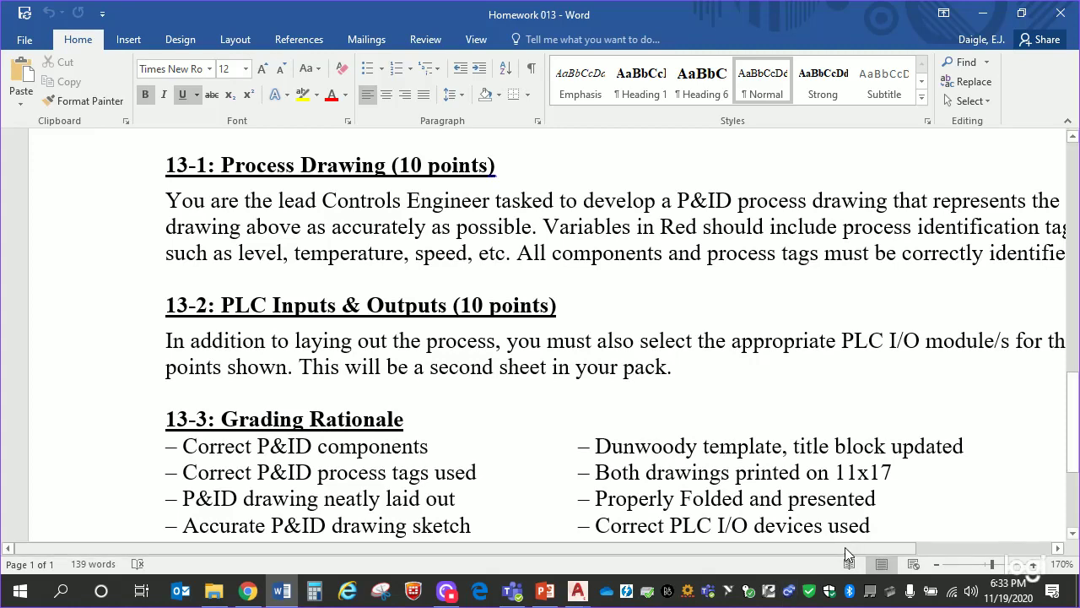
left_click_drag(711, 548, 800, 552)
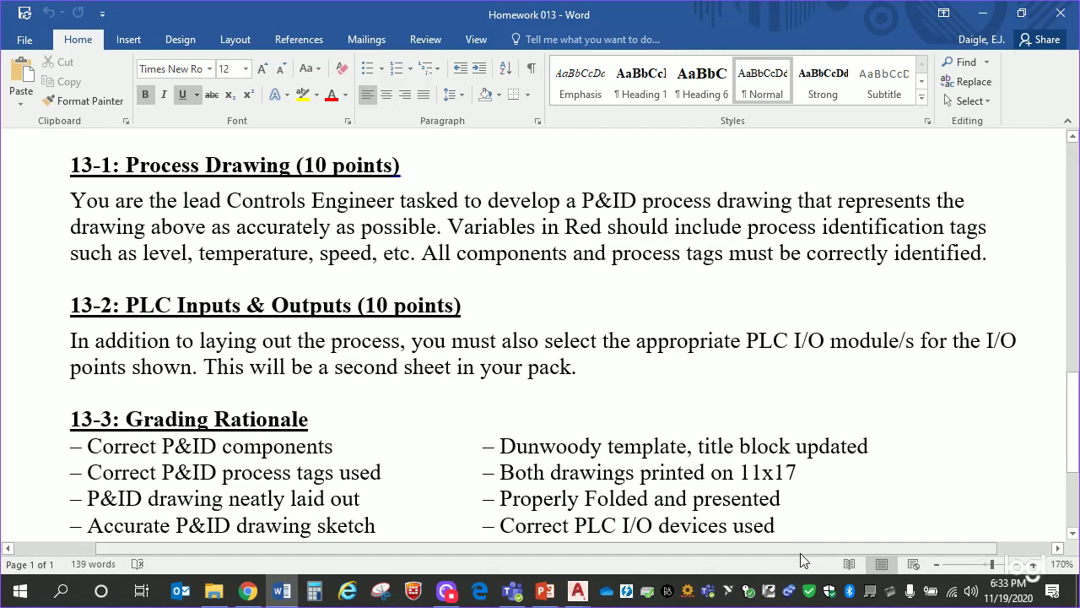
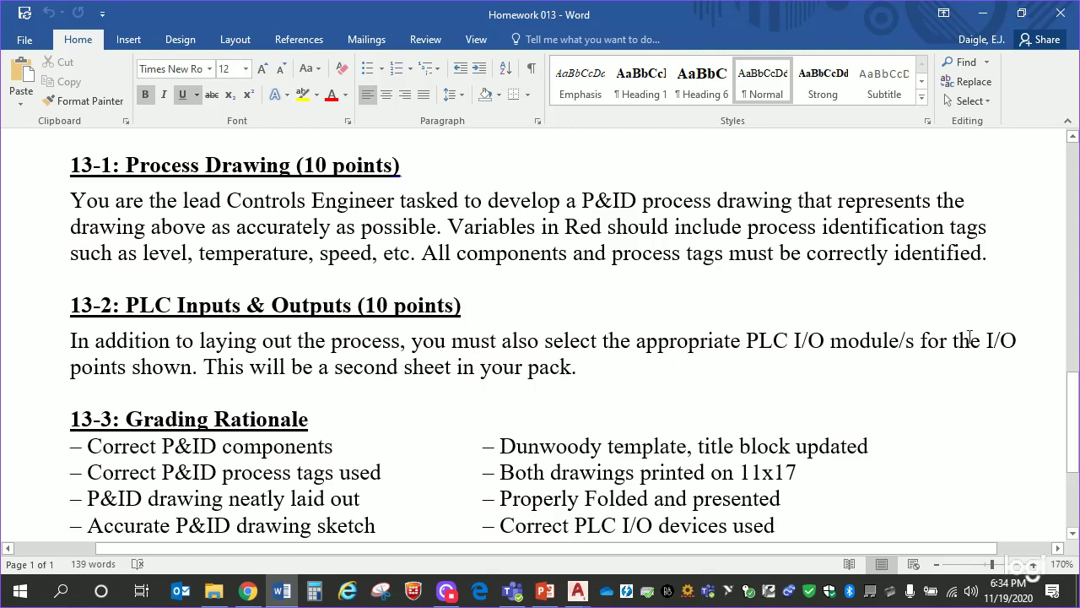
scroll(1078, 314, "down", 3)
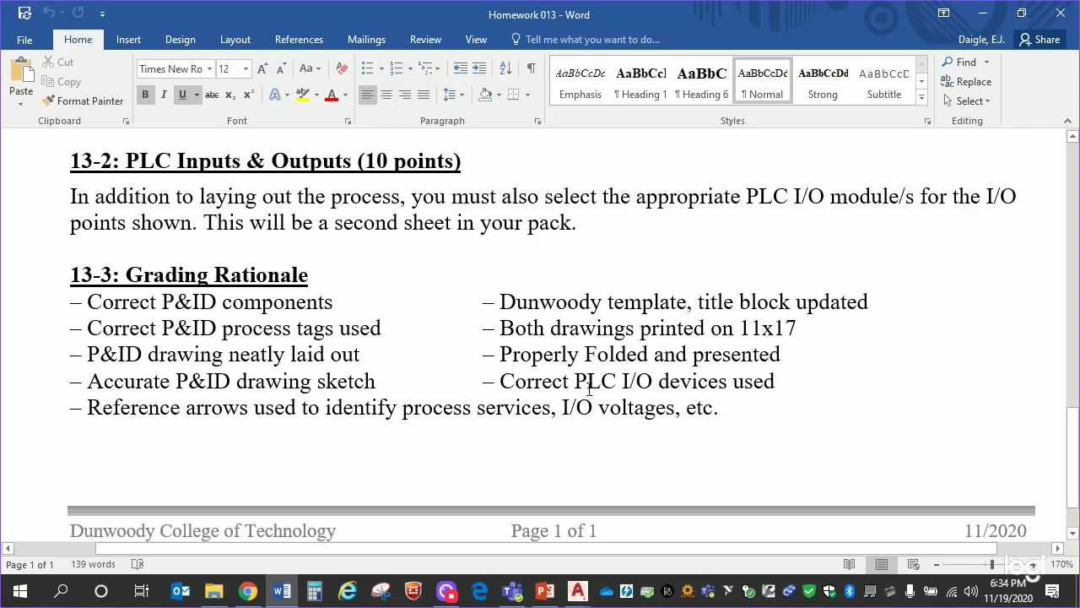
mouse_move(1077, 430)
left_mouse_down()
mouse_move(1078, 270)
mouse_move(1077, 390)
left_mouse_up()
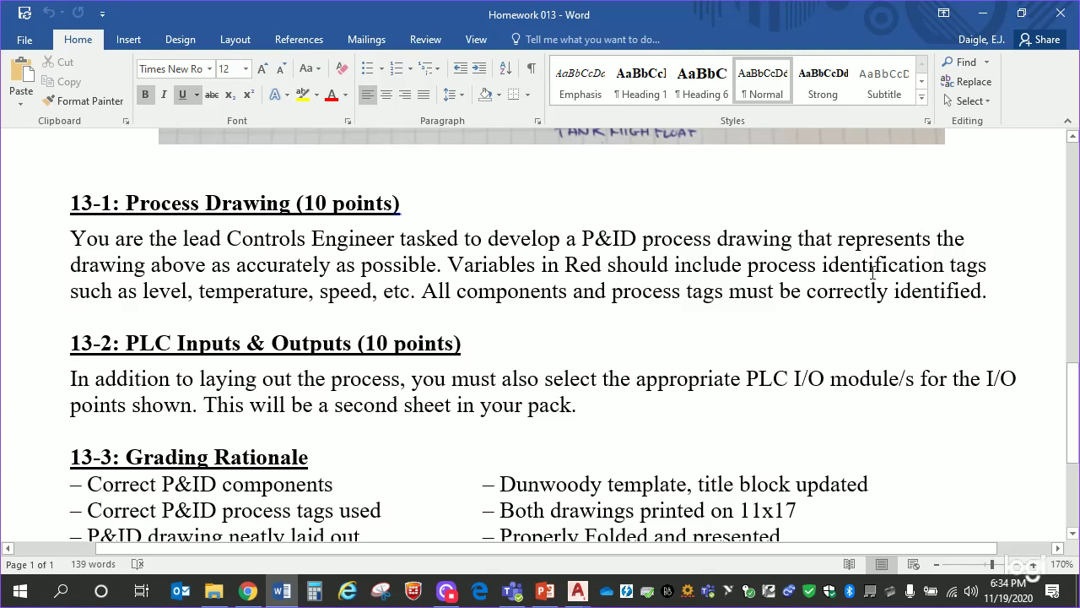
- Enlarge the page to 190% and examine the process sketch's pump, heat exchanger, steam line, tank and red-labelled variables
mouse_move(1075, 388)
left_mouse_down()
mouse_move(1075, 262)
mouse_move(1074, 314)
left_mouse_up()
left_click(1033, 563)
left_click(1033, 564)
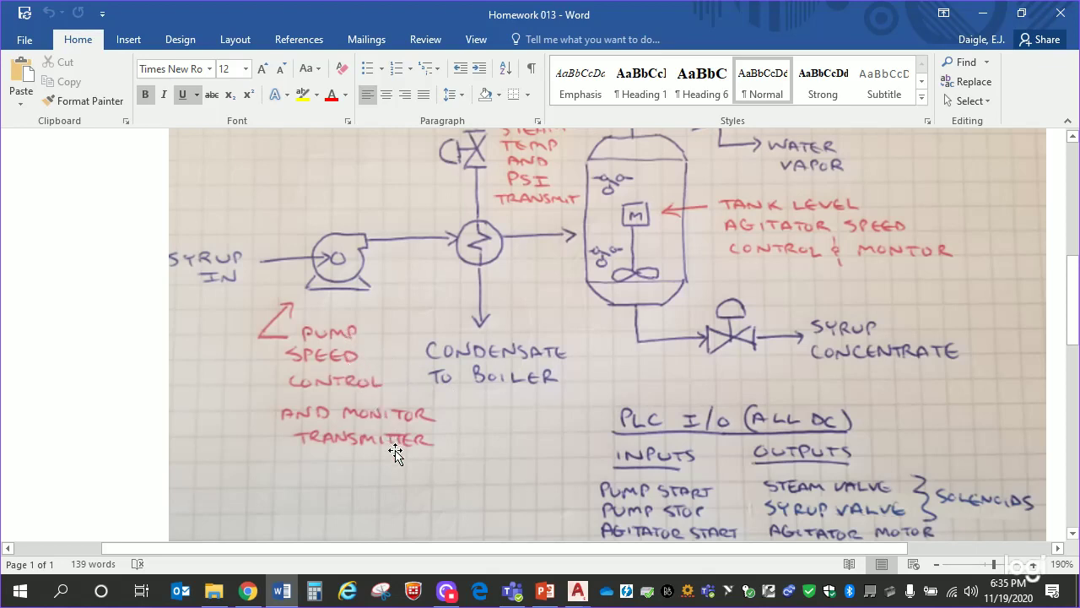
scroll(1067, 296, "up", 3)
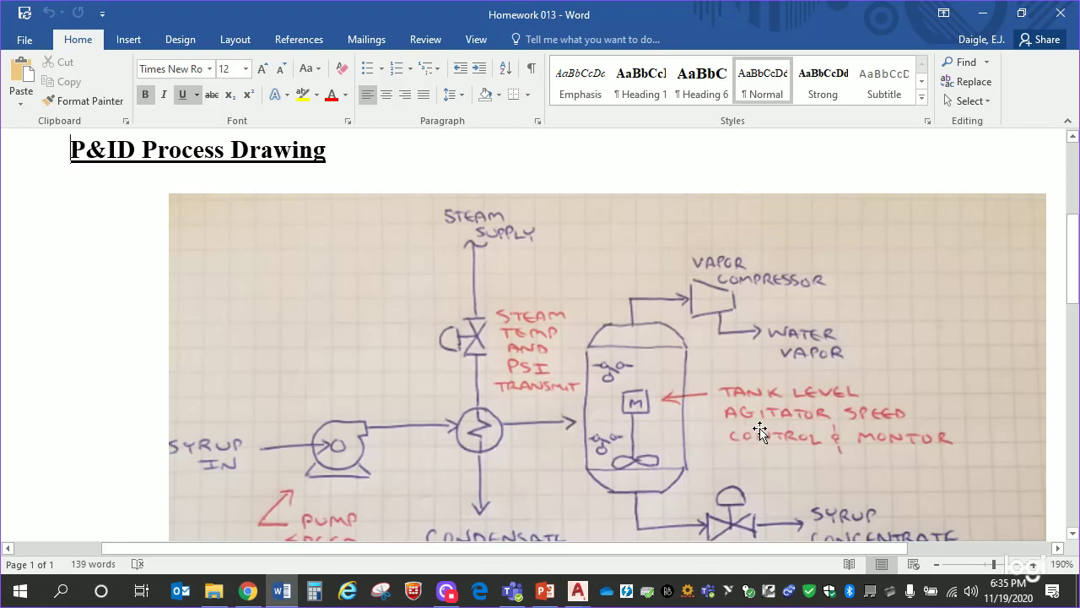
scroll(1066, 273, "down", 3)
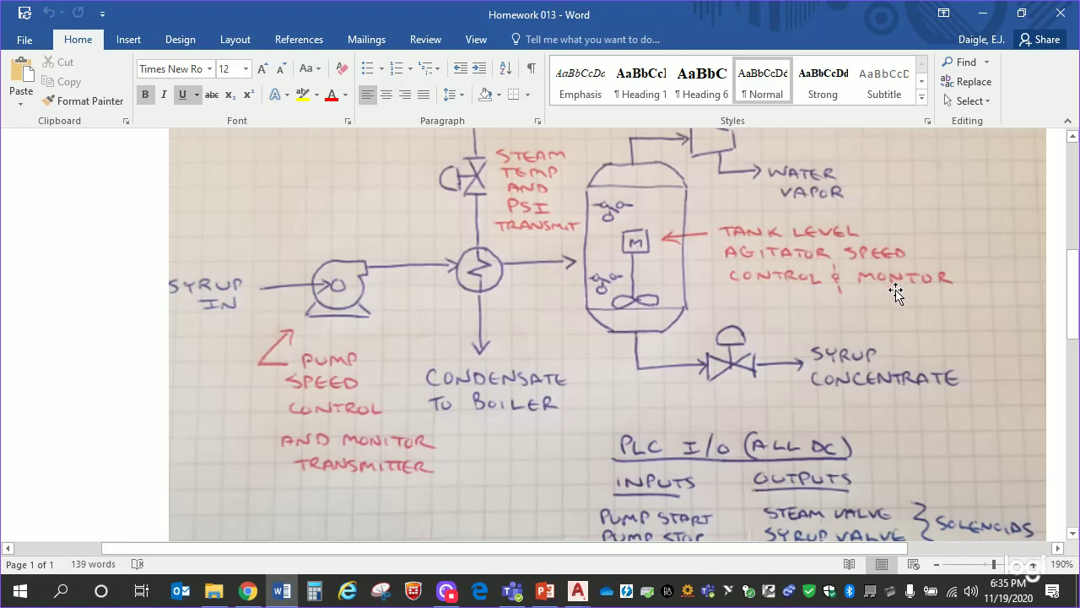
mouse_move(1069, 278)
left_mouse_down()
mouse_move(1064, 243)
mouse_move(1068, 257)
left_mouse_up()
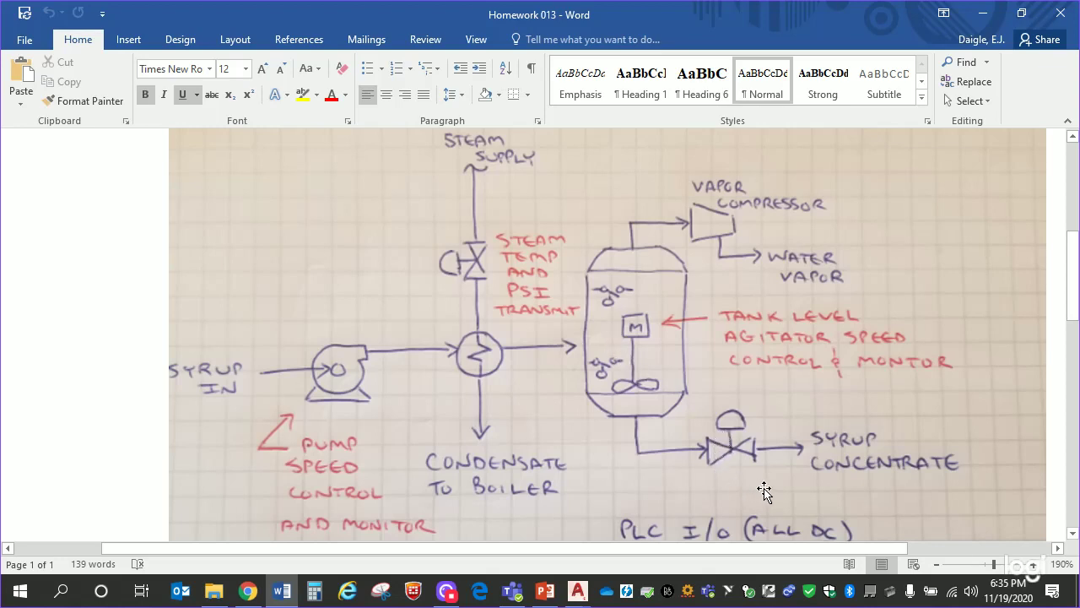
mouse_move(1073, 287)
left_mouse_down()
mouse_move(1073, 313)
mouse_move(1074, 291)
left_mouse_up()
scroll(460, 434, "down", 1)
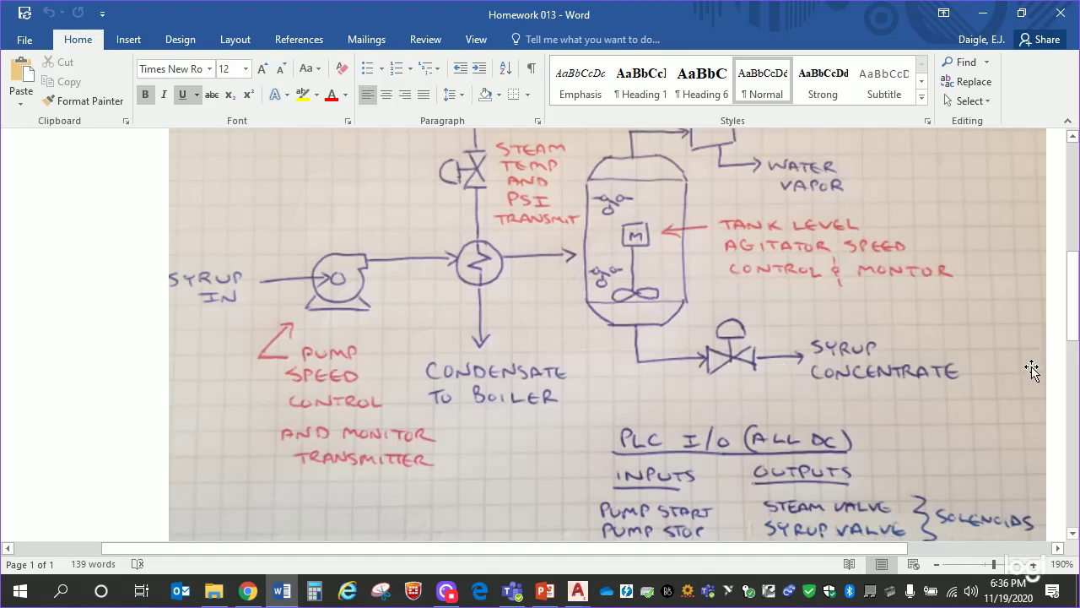
mouse_move(1071, 318)
left_mouse_down()
mouse_move(1062, 275)
mouse_move(1074, 305)
left_mouse_up()
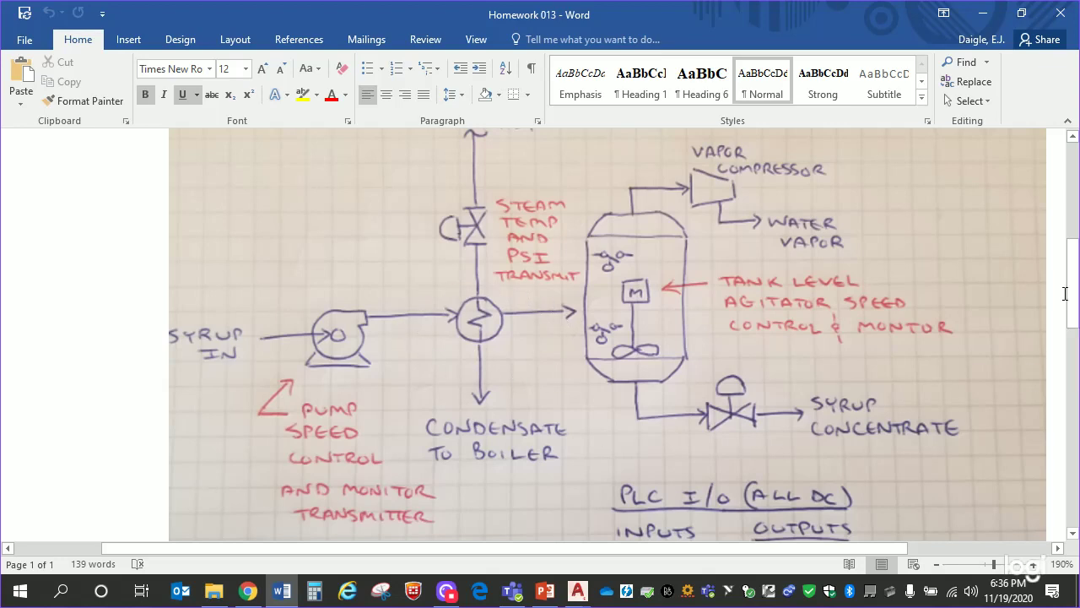
- Examine the sketch's PLC I/O list of inputs and outputs, comparing it with the process equipment above
mouse_move(1073, 294)
left_mouse_down()
mouse_move(1074, 362)
mouse_move(1070, 348)
left_mouse_up()
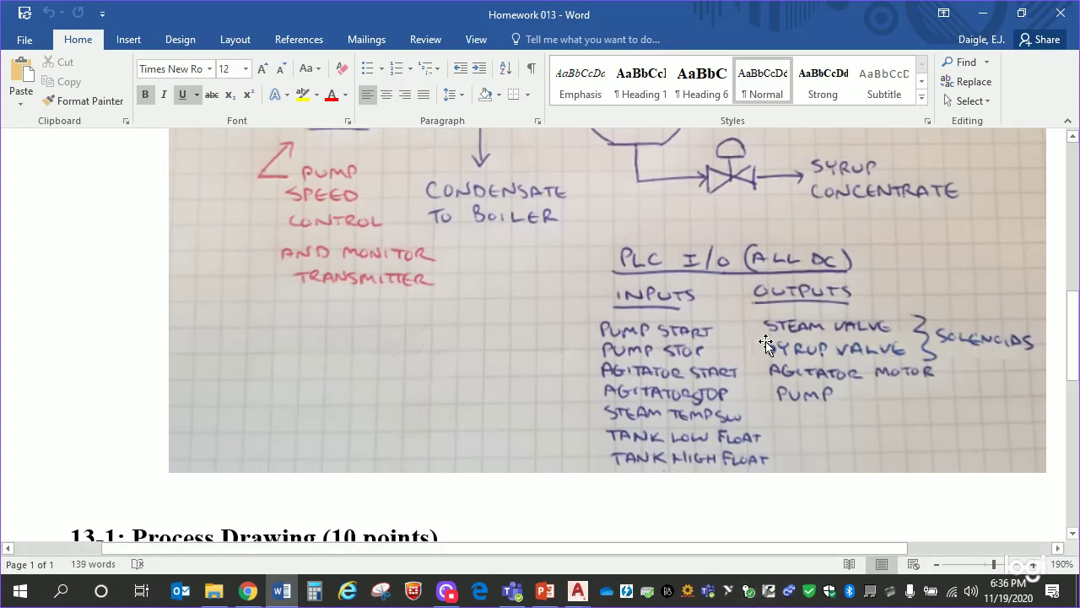
left_click_drag(1073, 331, 1074, 268)
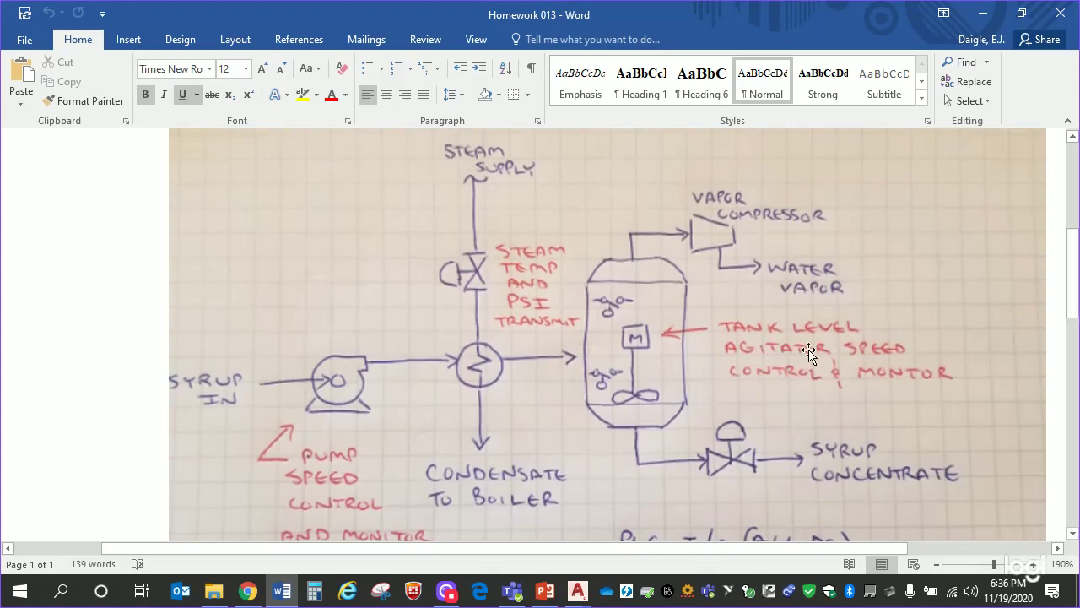
scroll(996, 253, "down", 4)
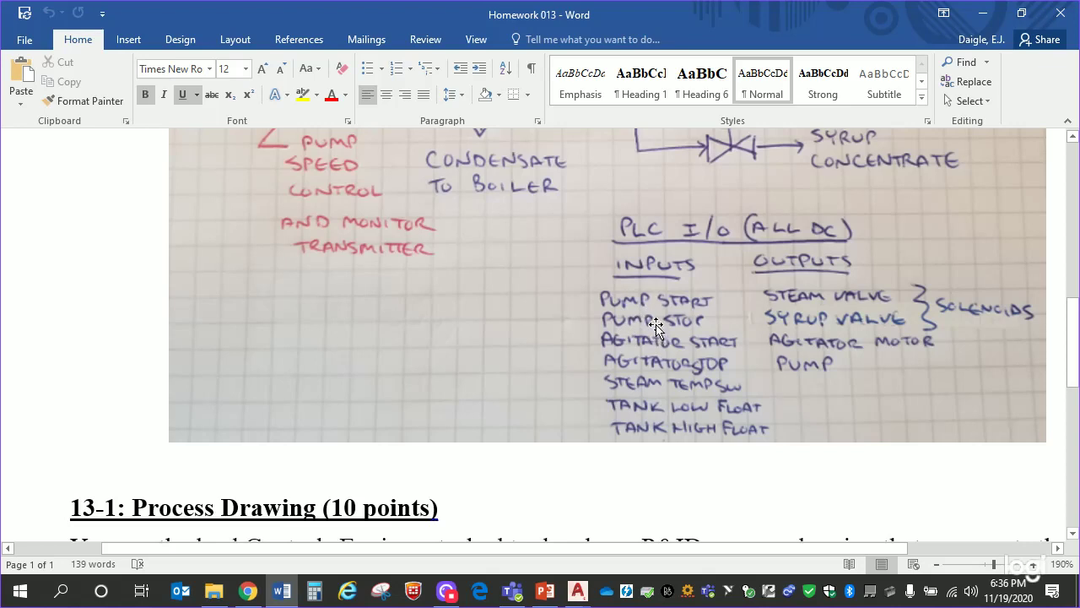
mouse_move(1073, 331)
left_mouse_down()
mouse_move(1073, 299)
mouse_move(1073, 325)
left_mouse_up()
scroll(850, 329, "down", 1)
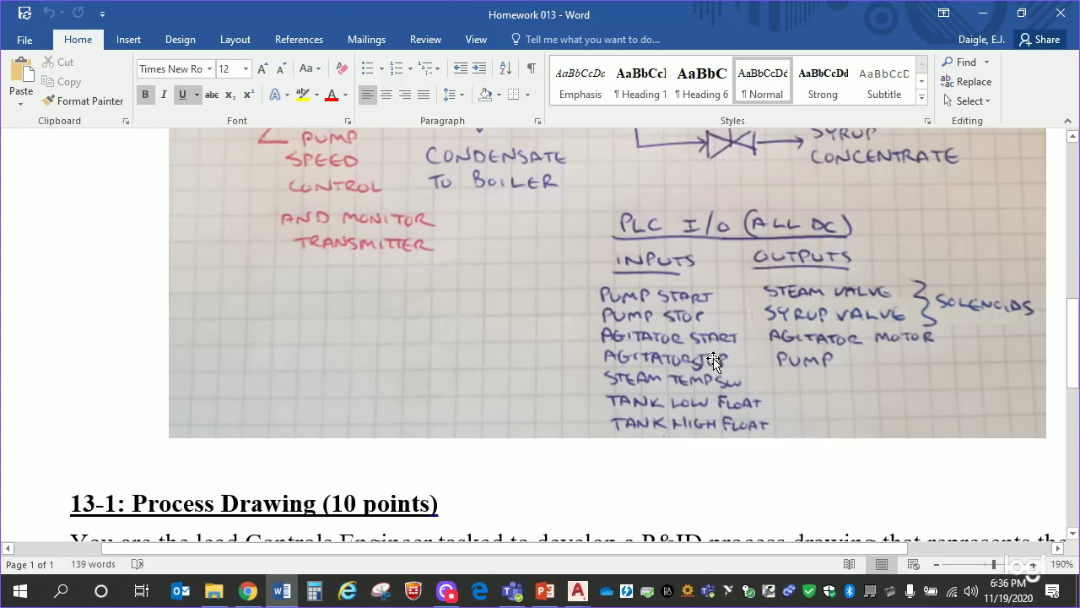
mouse_move(1074, 376)
left_mouse_down()
mouse_move(1074, 331)
mouse_move(1073, 342)
left_mouse_up()
scroll(757, 412, "down", 3)
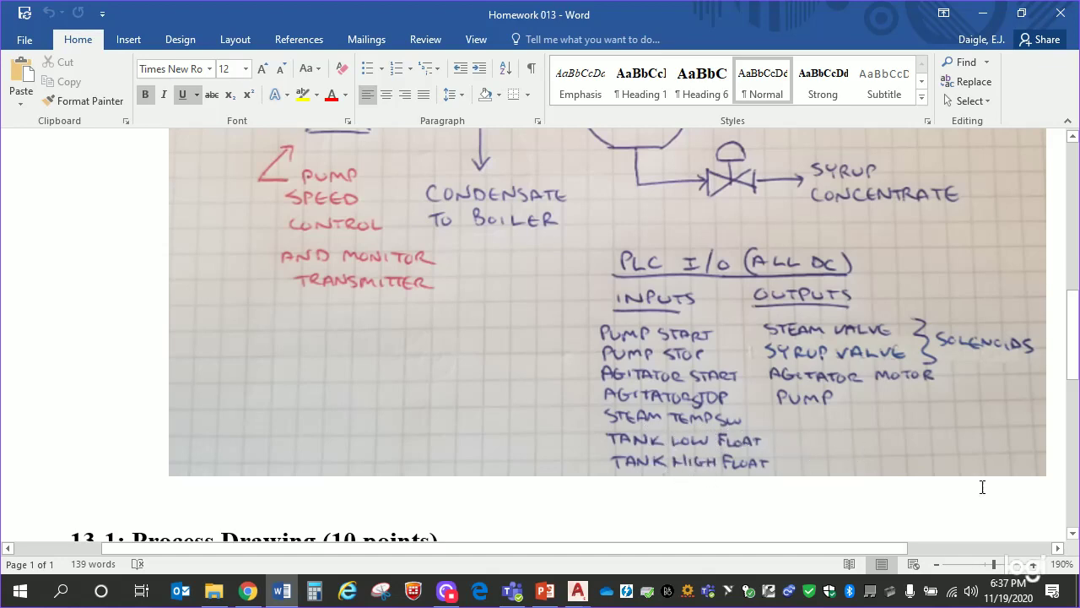
- Review the whole process sketch again, from the steam supply and vapor compressor to the syrup concentrate outlet
mouse_move(1074, 363)
left_mouse_down()
mouse_move(1075, 279)
mouse_move(1076, 296)
left_mouse_up()
scroll(688, 365, "up", 2)
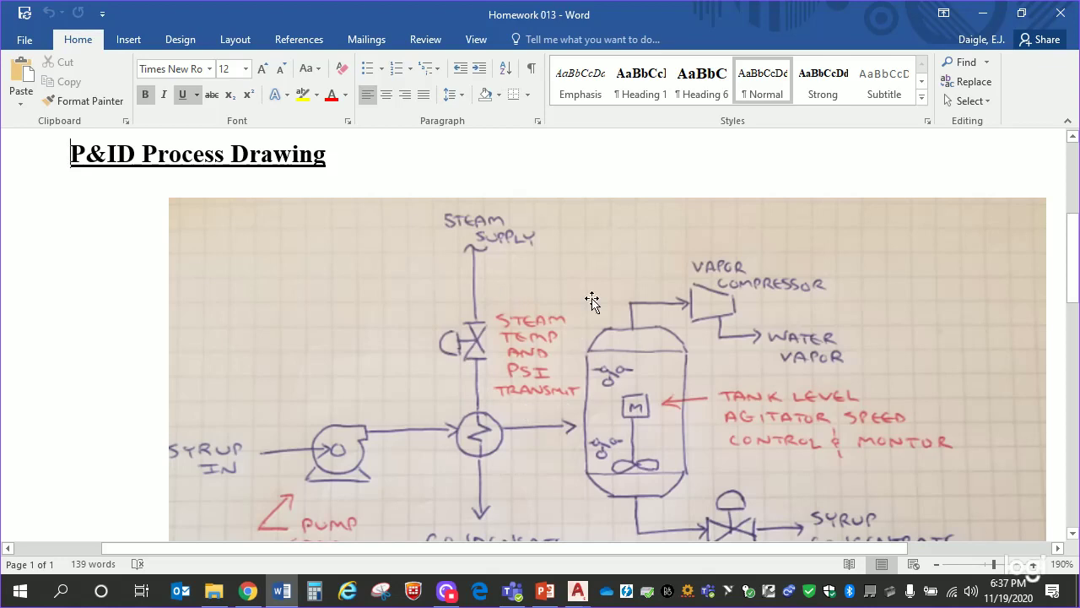
mouse_move(1076, 287)
left_mouse_down()
mouse_move(1076, 364)
mouse_move(1073, 258)
mouse_move(1074, 314)
mouse_move(1073, 291)
left_mouse_up()
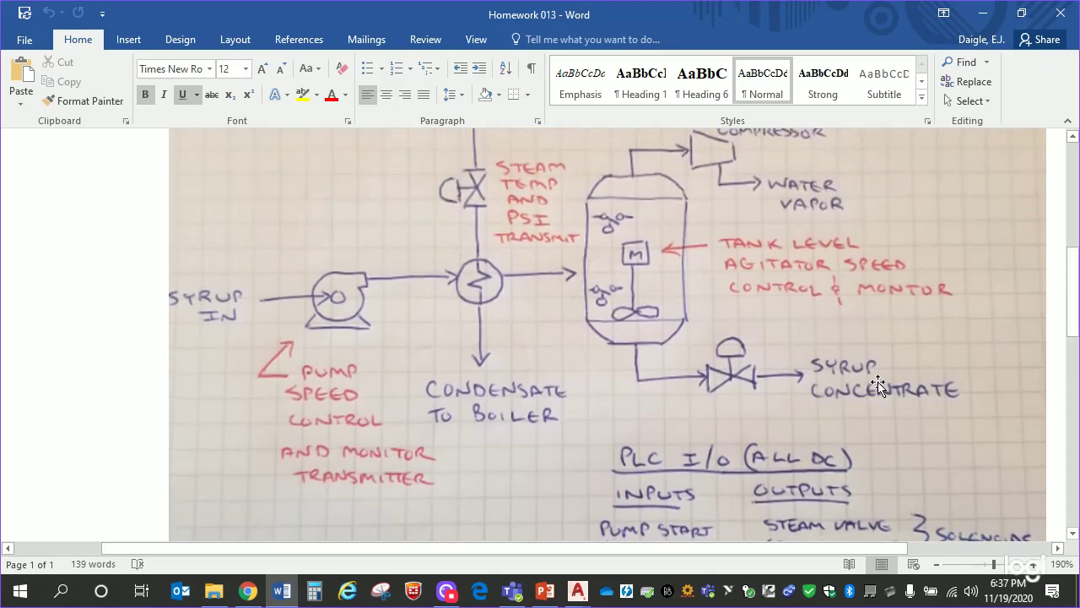
left_click_drag(1073, 291, 1073, 324)
scroll(680, 283, "up", 3)
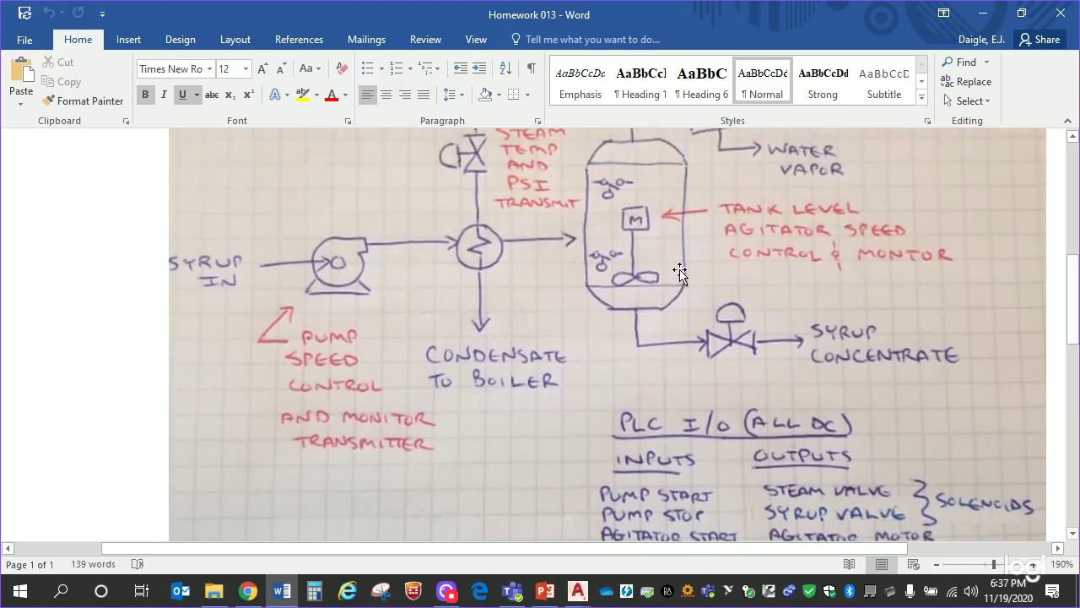
mouse_move(1075, 288)
left_mouse_down()
mouse_move(1075, 325)
mouse_move(1074, 285)
left_mouse_up()
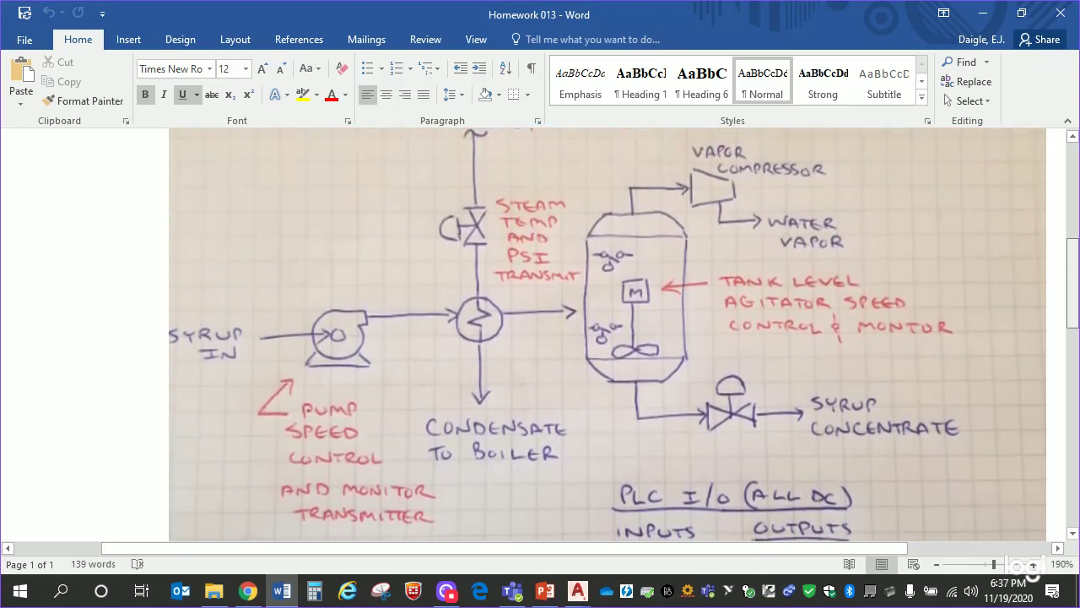
scroll(607, 338, "up", 1)
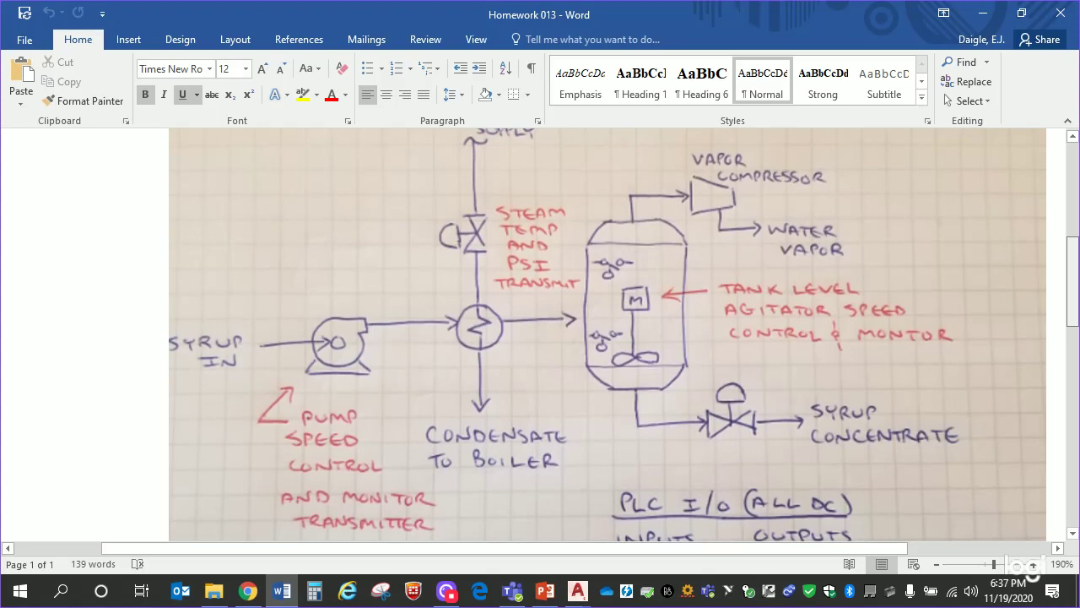
mouse_move(1077, 285)
left_mouse_down()
mouse_move(1075, 334)
mouse_move(1074, 199)
mouse_move(1075, 237)
left_mouse_up()
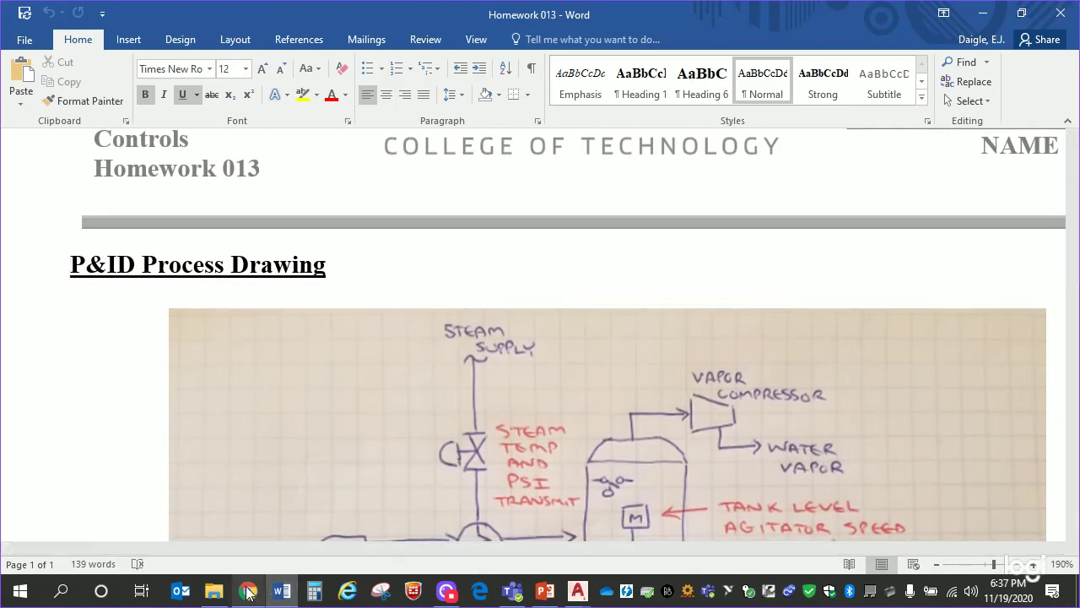
- Switch to the Canvas dashboard in Chrome and open the 2020 Fall Semester course AENT3120-90
left_click(277, 511)
left_click(373, 177)
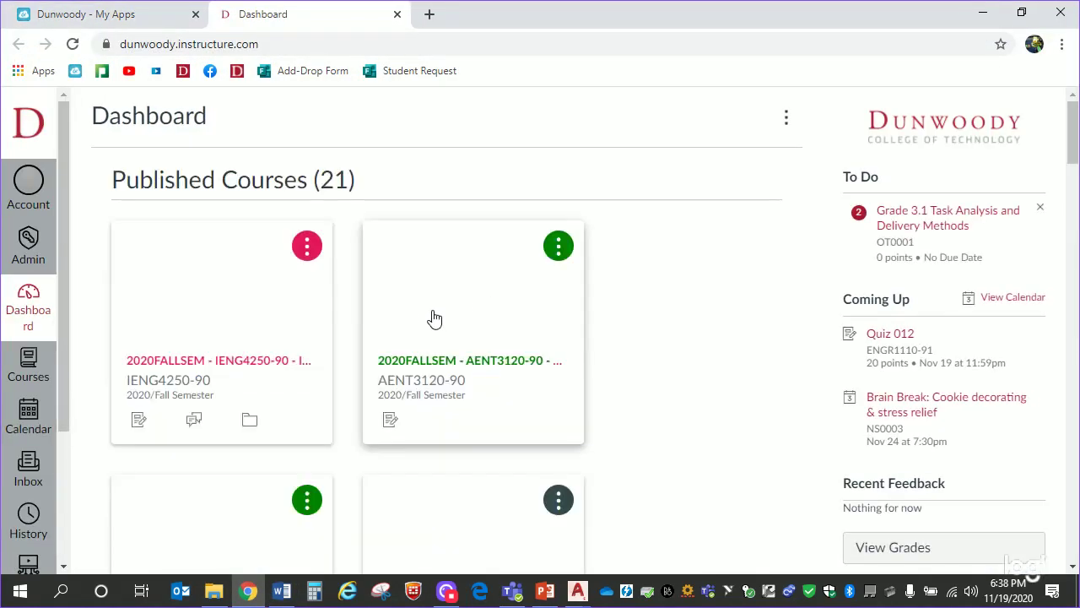
scroll(764, 289, "down", 3)
scroll(765, 290, "up", 3)
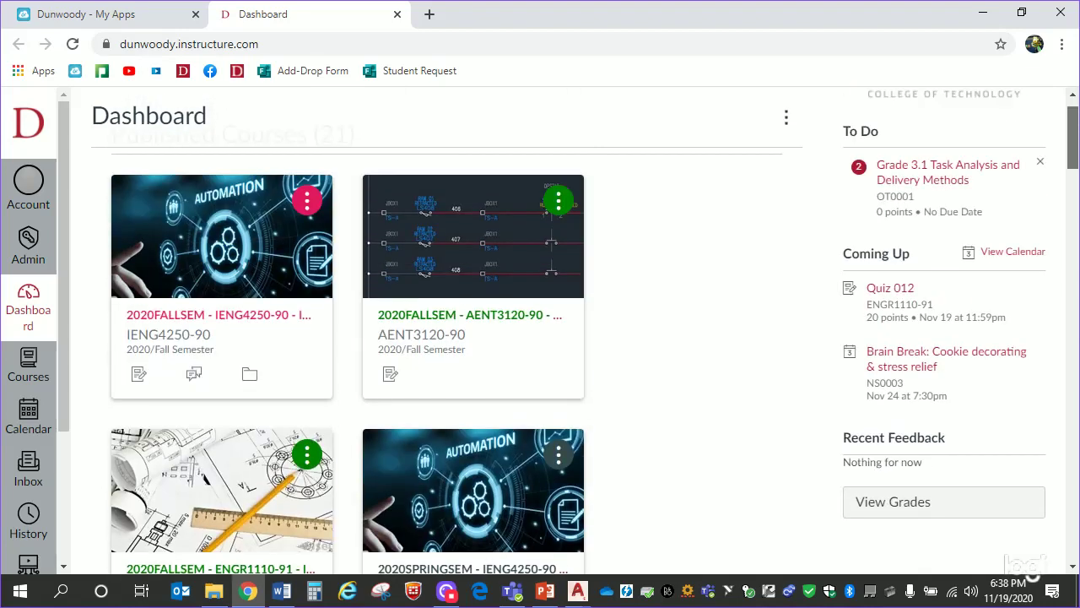
scroll(764, 289, "down", 1)
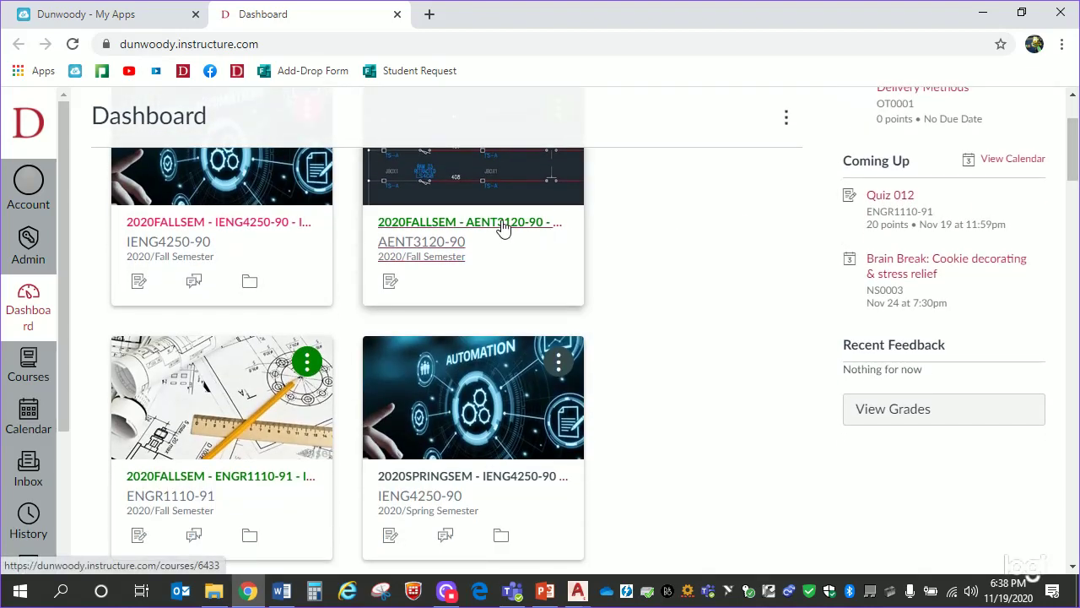
left_click(506, 229)
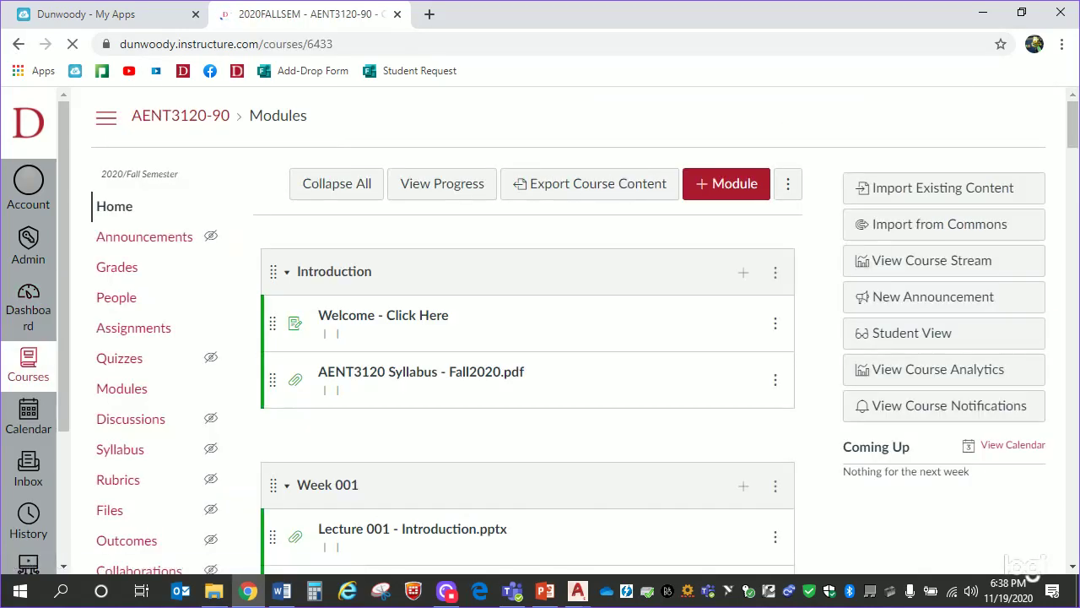
- Download ISA 5_1 Instrumentation_Symbols_and_Identification.pdf from the Week 014 module and open the downloaded file
left_click_drag(1071, 122, 1070, 447)
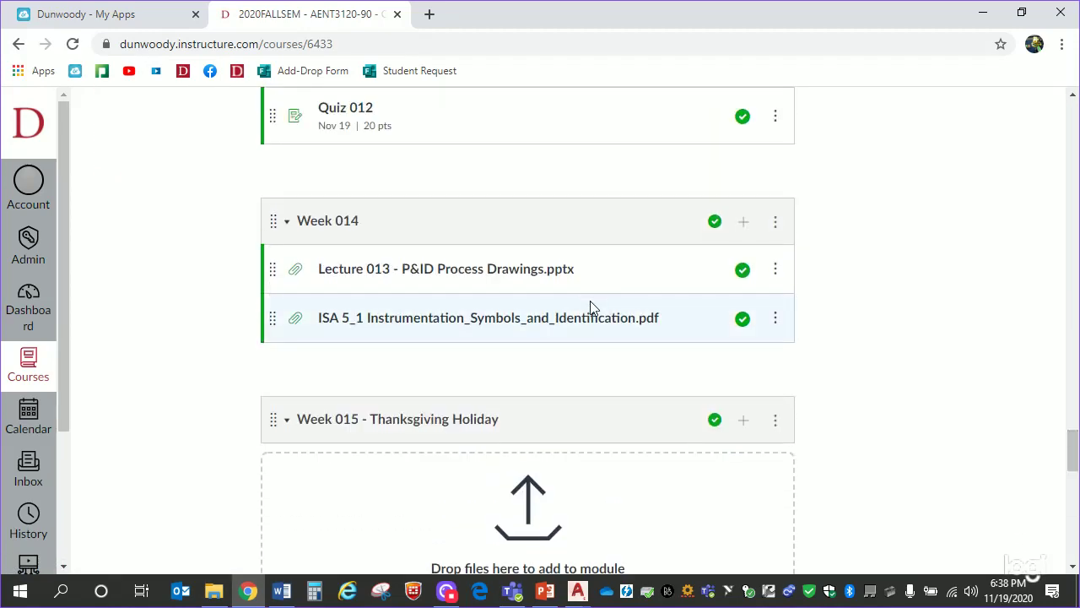
left_click(550, 320)
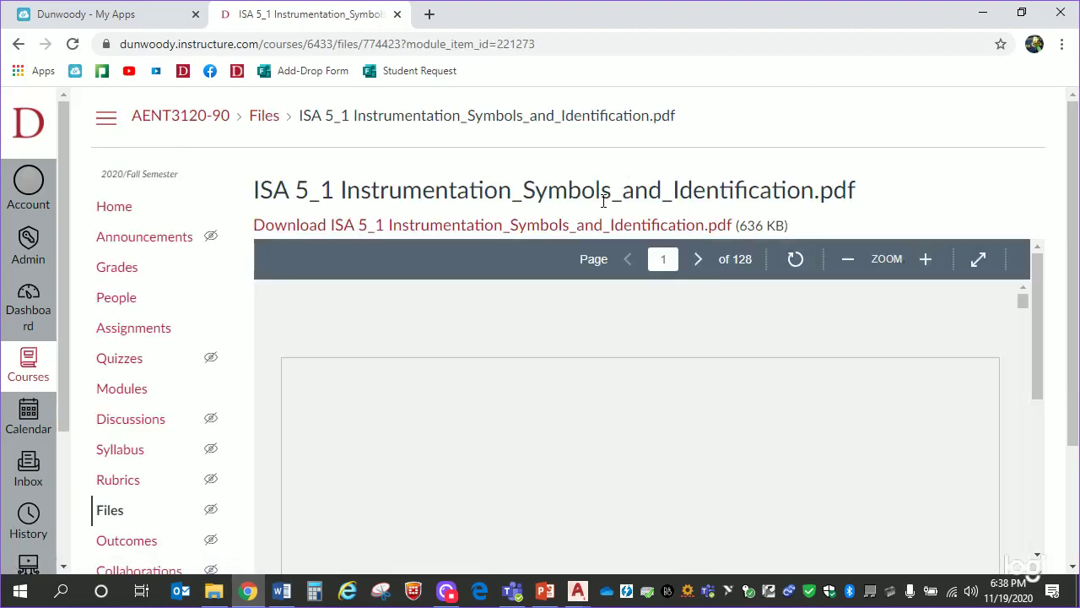
left_click_drag(1076, 178, 1076, 244)
left_click(675, 129)
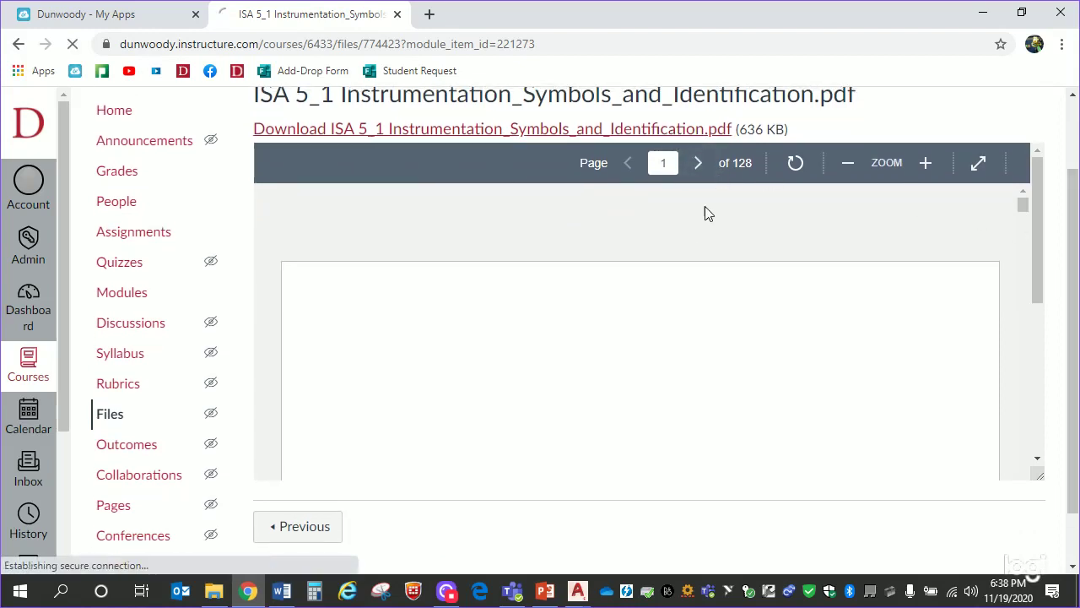
left_click(84, 551)
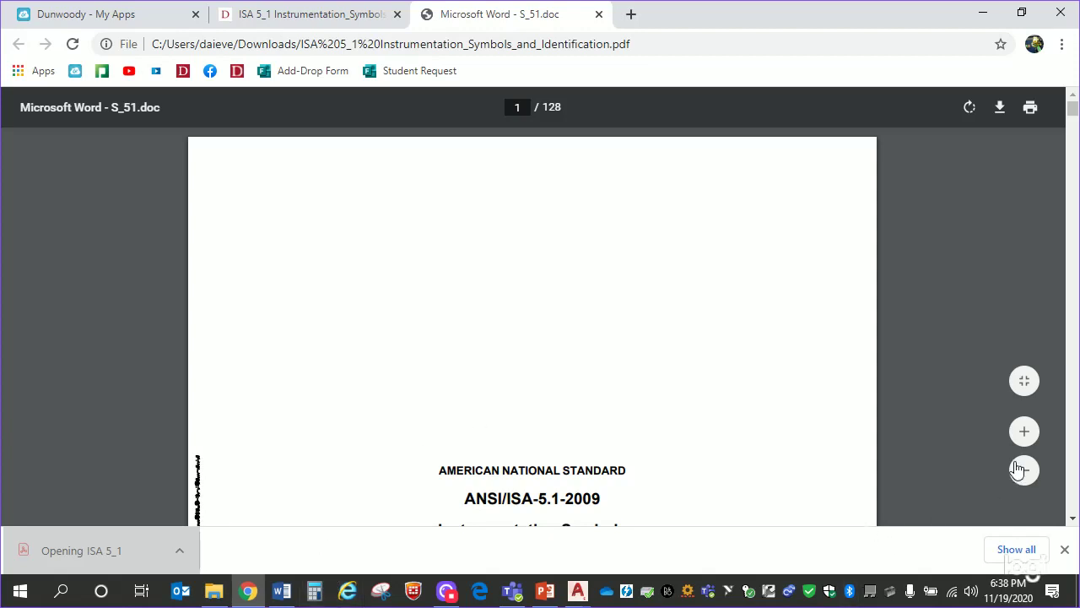
- Browse the ISA 5.1 standard to the table of identification letters on page 30
left_click(1031, 435)
left_click(1029, 431)
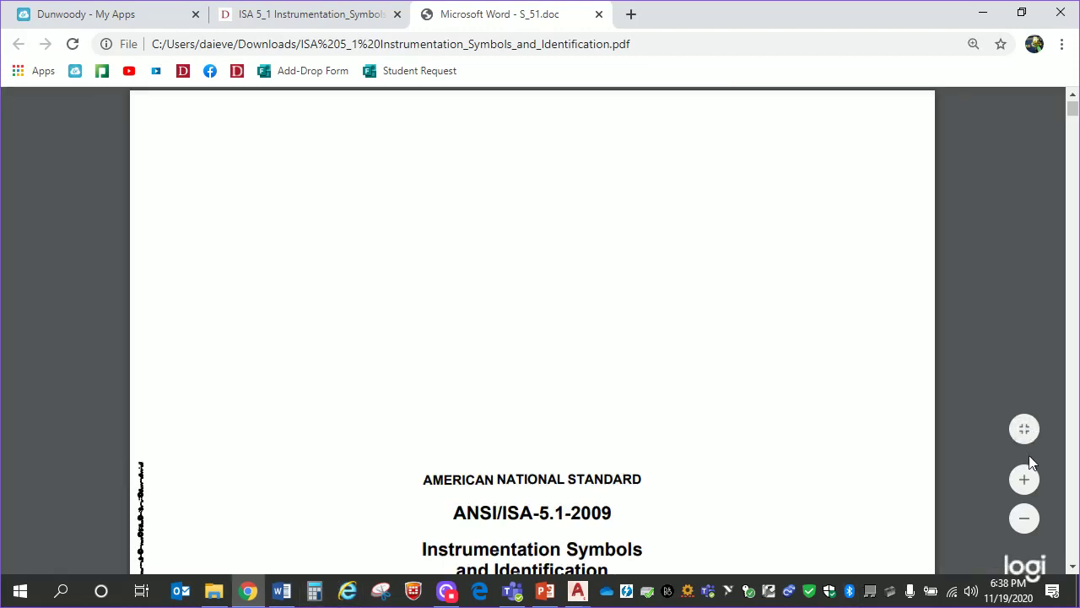
left_click(1024, 480)
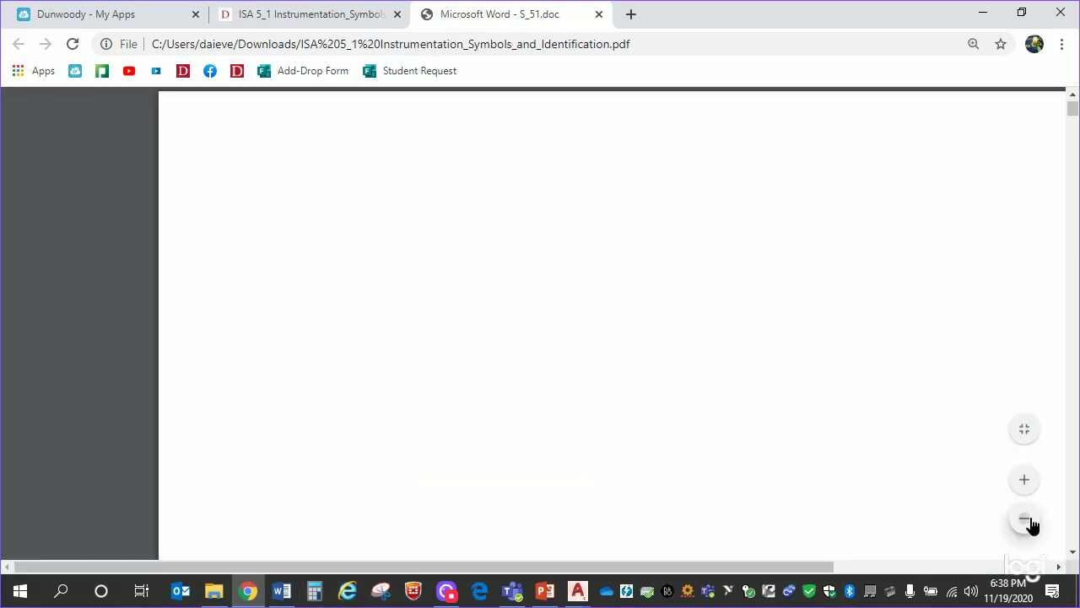
left_click(1024, 518)
scroll(1076, 541, "down", 20)
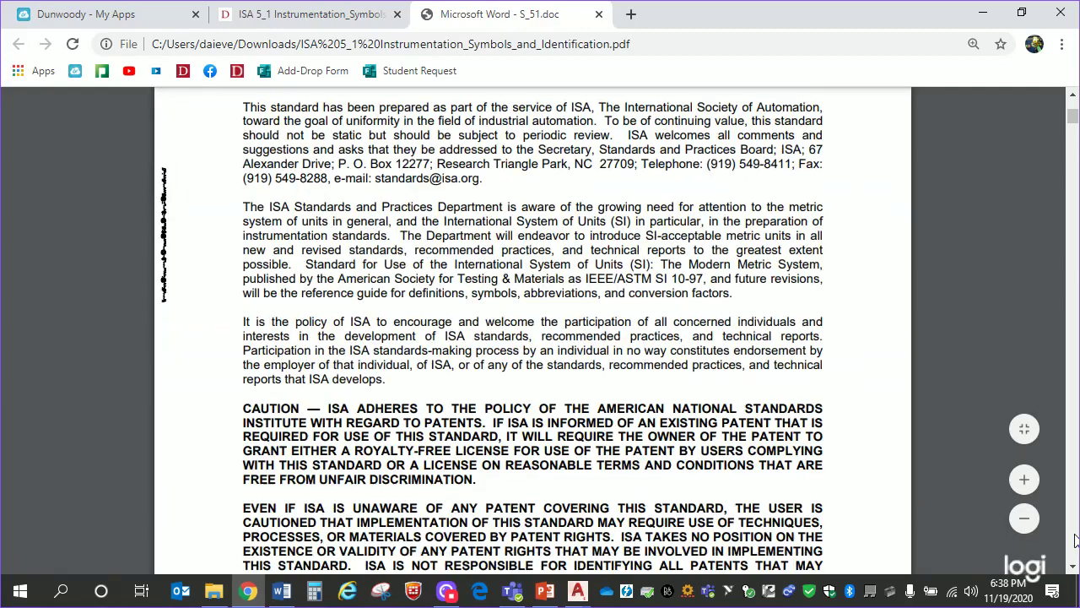
scroll(1074, 540, "down", 20)
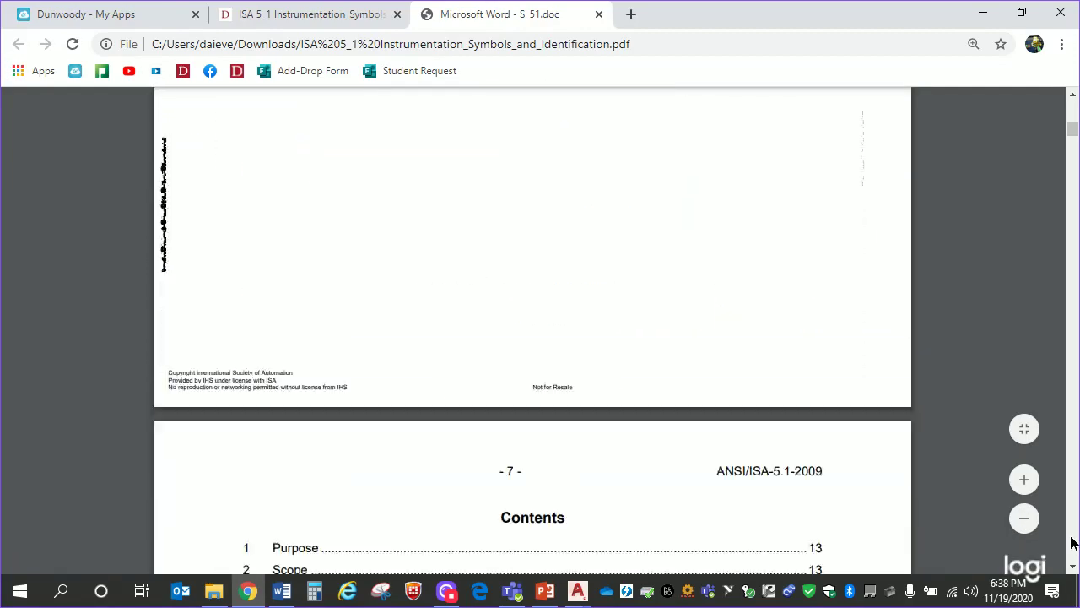
scroll(1074, 541, "down", 20)
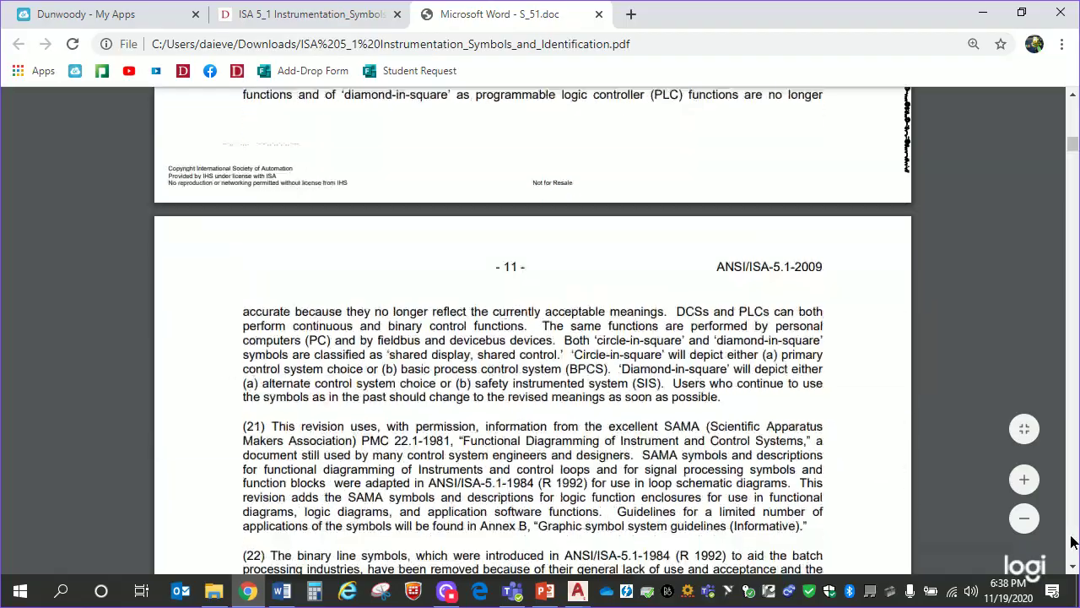
scroll(1074, 541, "down", 20)
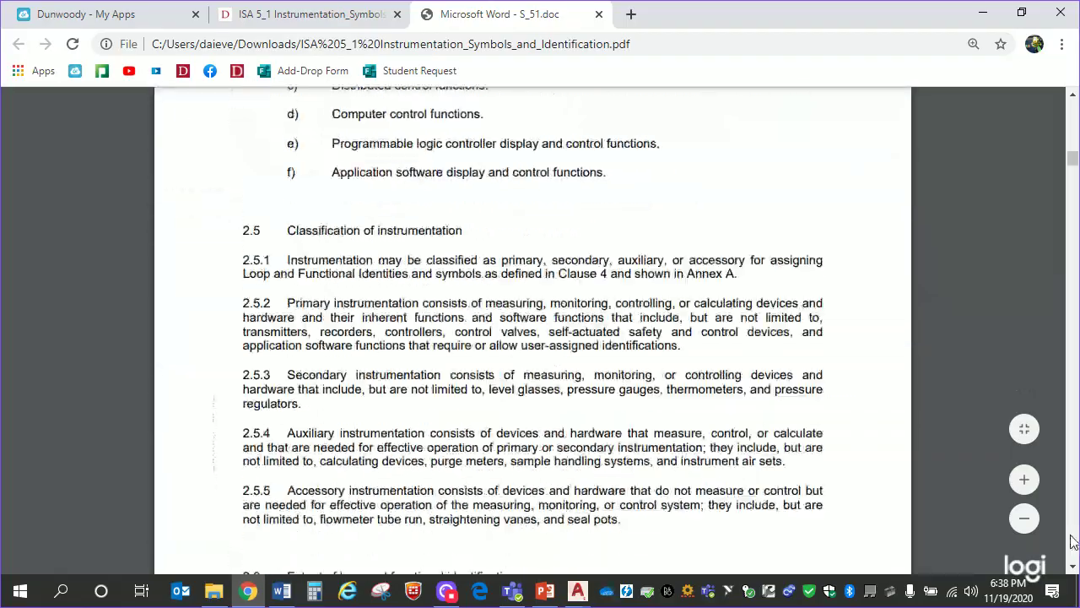
scroll(1074, 541, "down", 20)
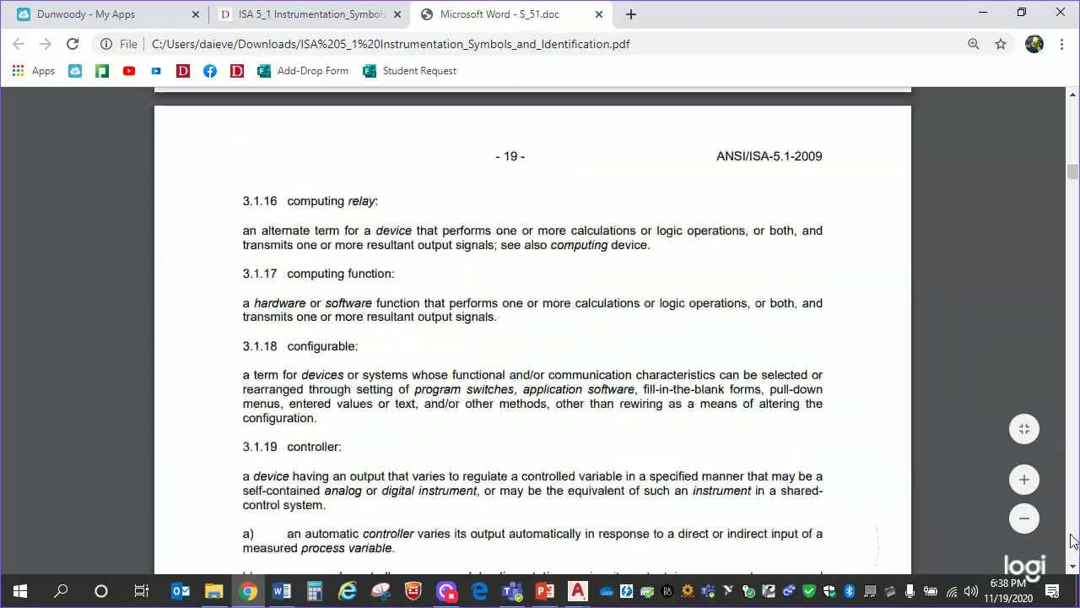
scroll(1074, 541, "down", 20)
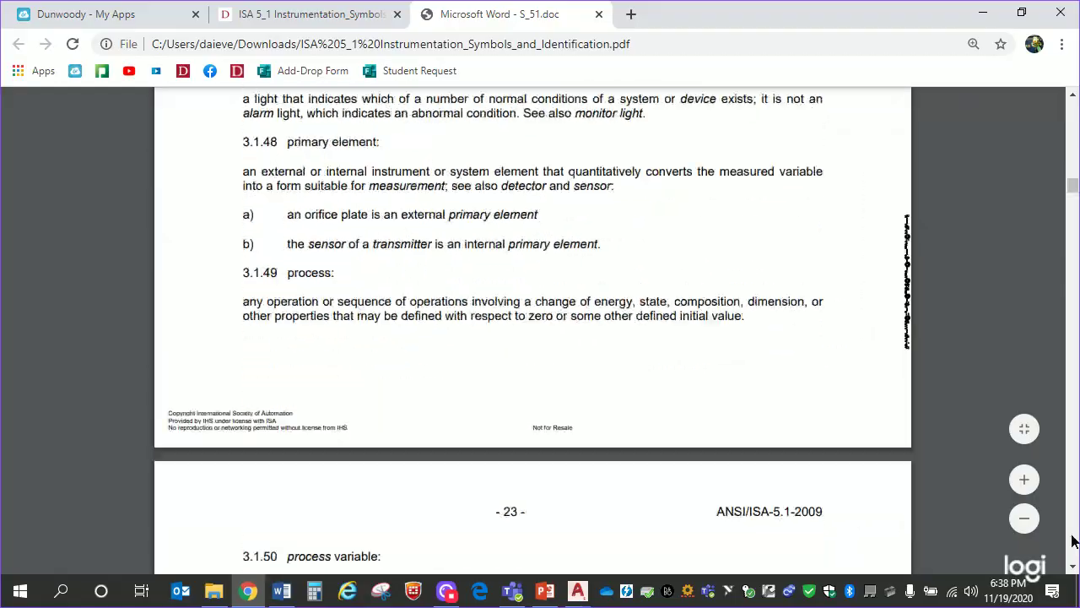
scroll(1074, 541, "down", 20)
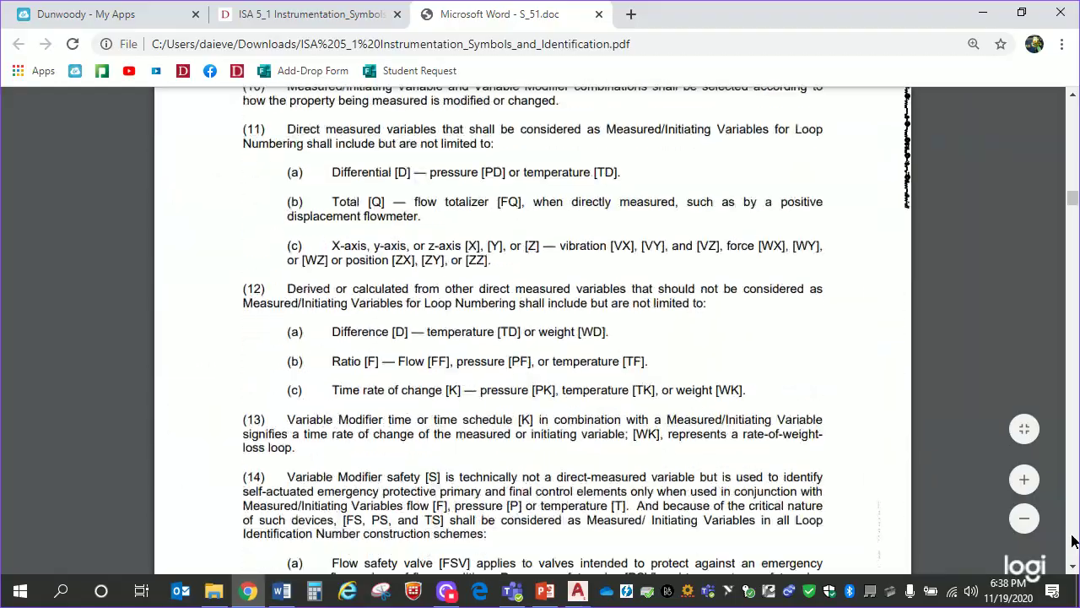
scroll(1074, 541, "down", 20)
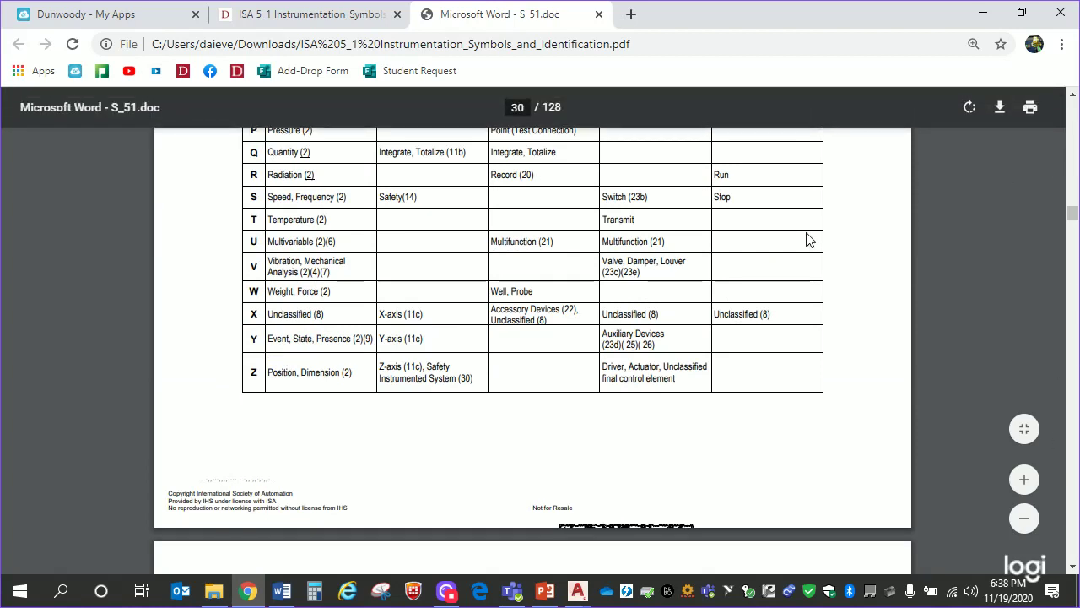
scroll(1074, 98, "up", 6)
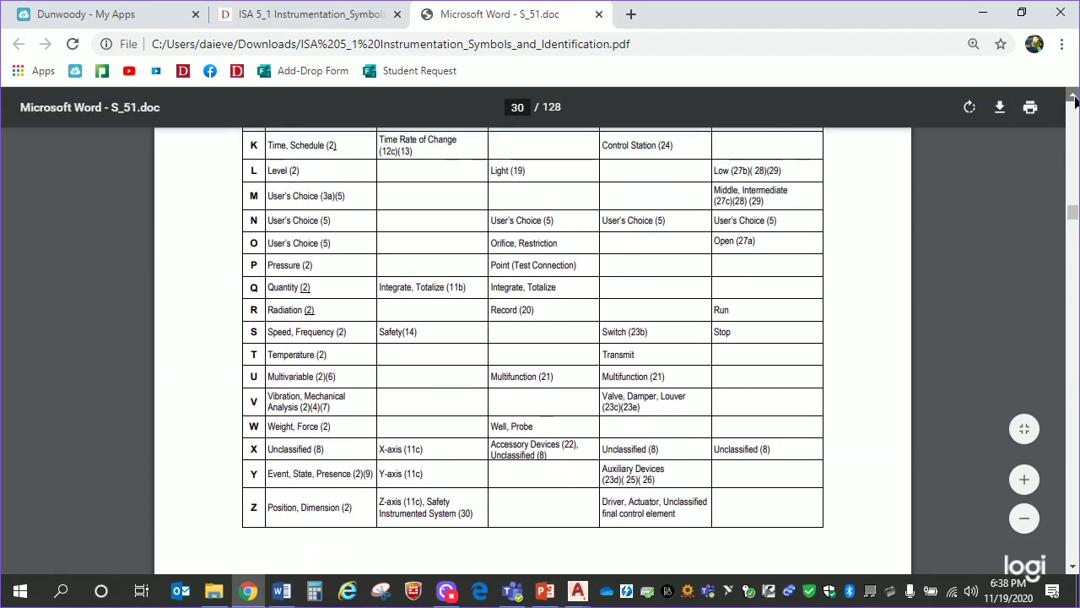
scroll(1074, 99, "up", 5)
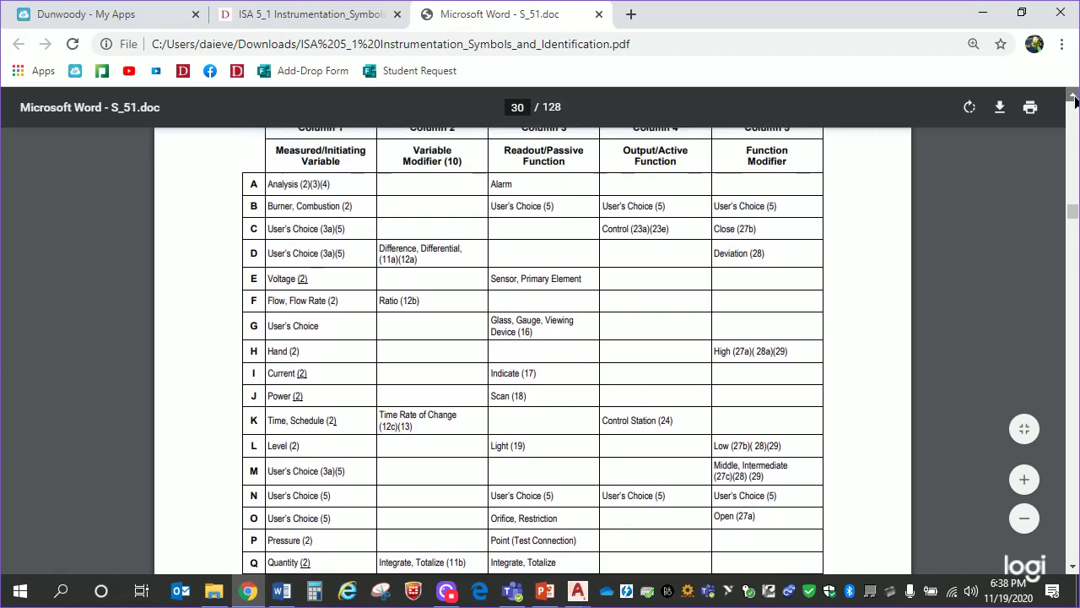
- Enlarge the identification letters table and examine its first-letter and succeeding-letter meanings, continuing to the symbol sizing rules in section 5.1
left_click(1025, 478)
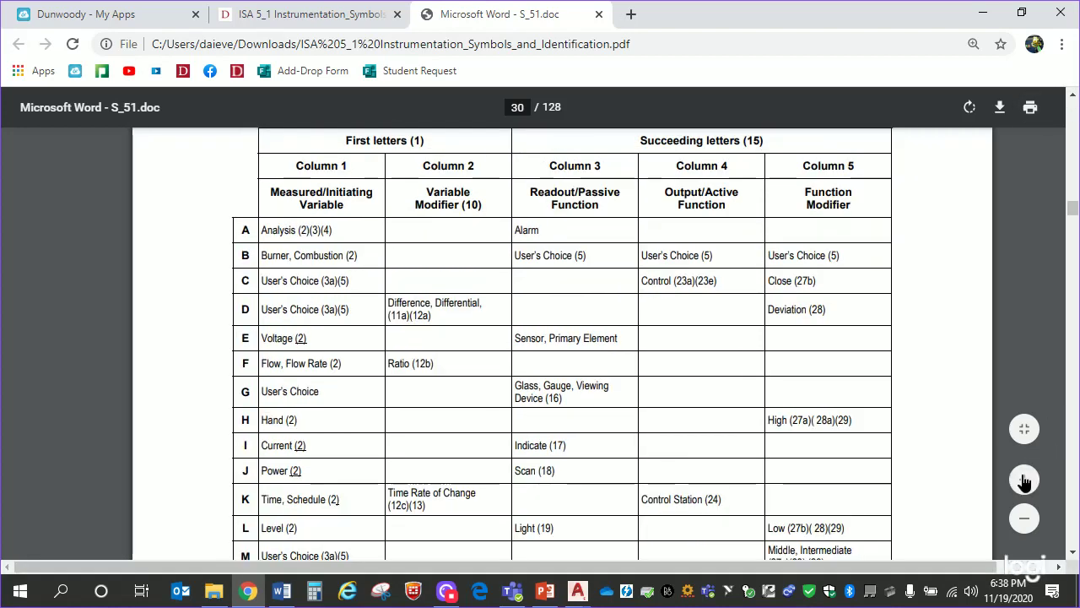
left_click(1024, 479)
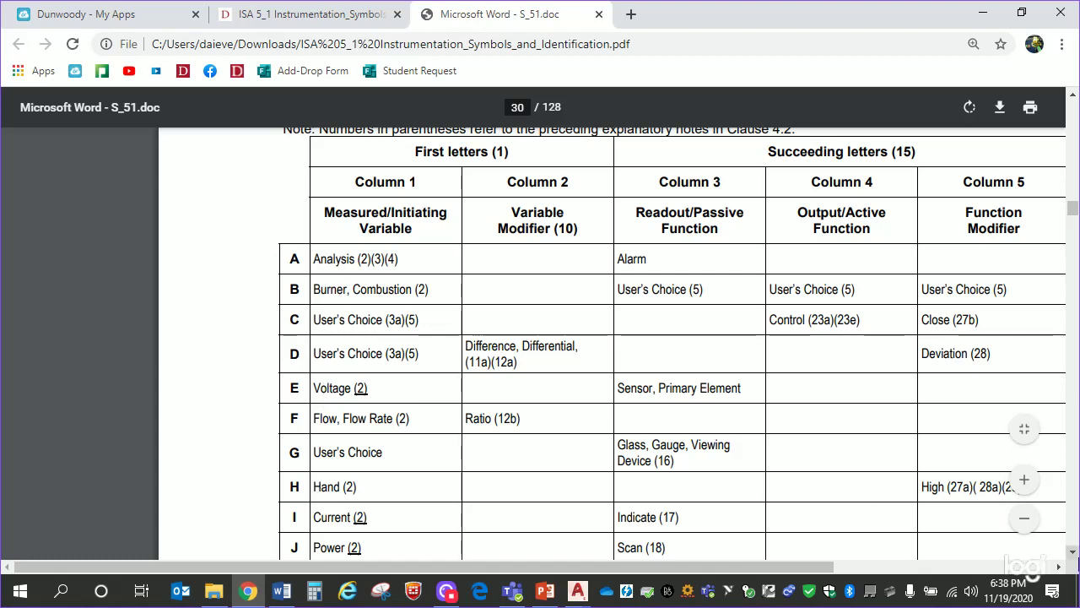
scroll(424, 325, "down", 3)
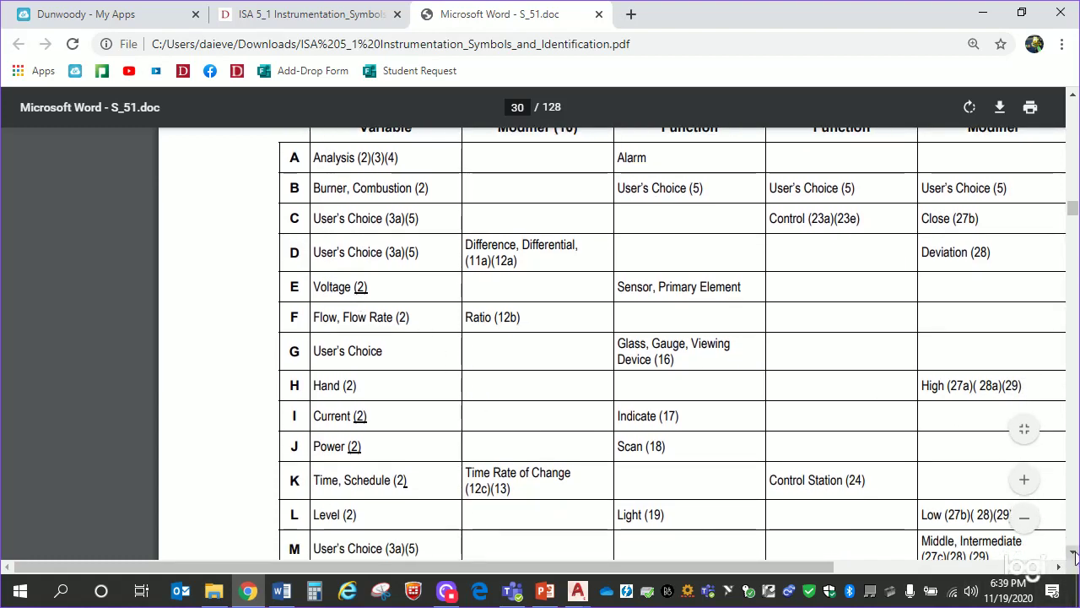
left_click(1074, 554)
left_click(1074, 554)
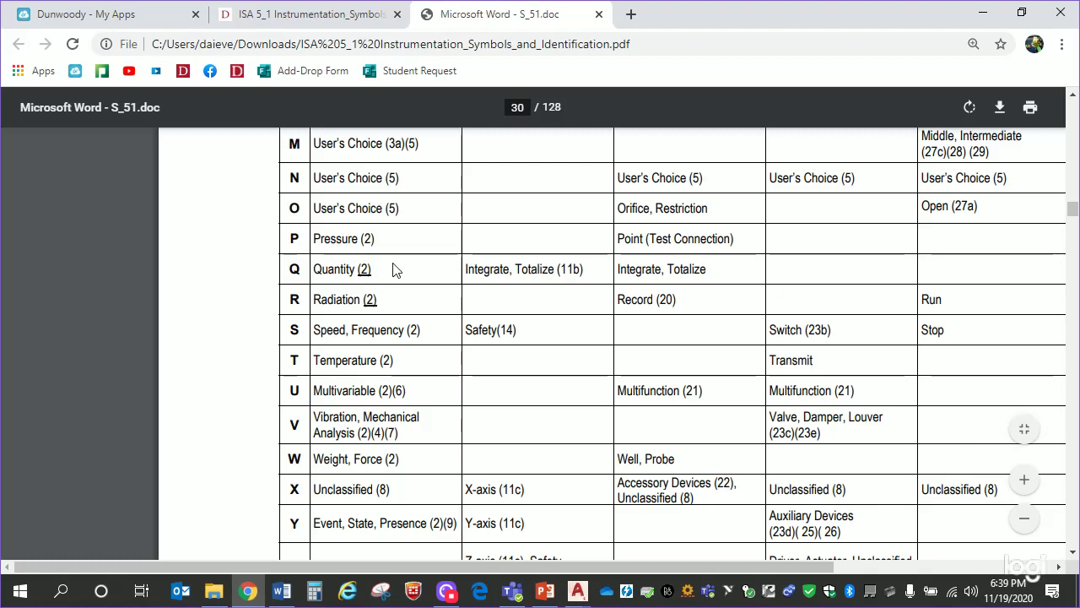
left_click_drag(1076, 216, 1076, 210)
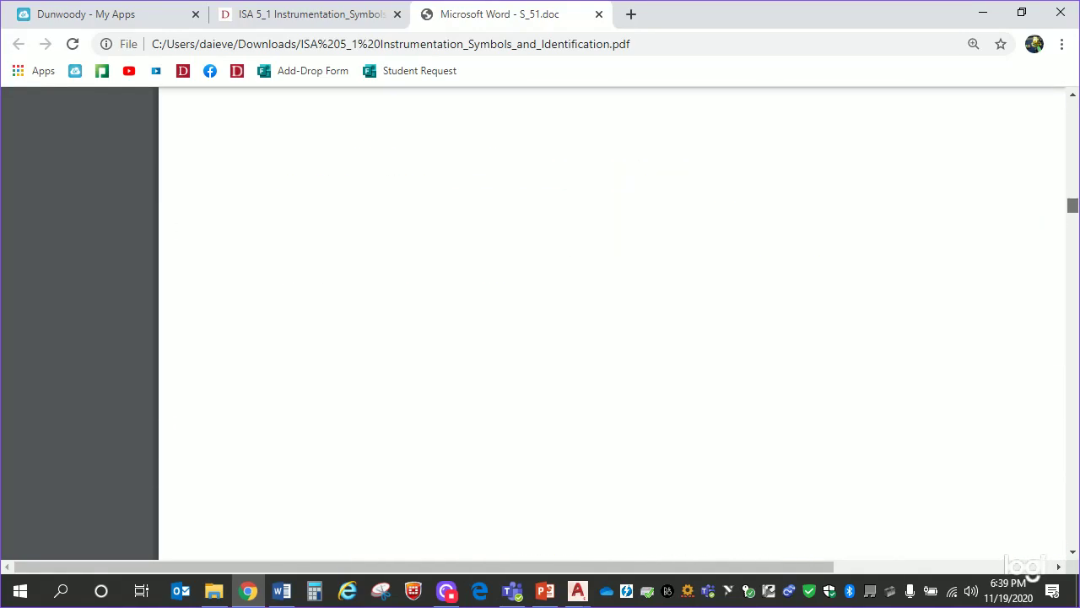
scroll(1072, 446, "down", 10)
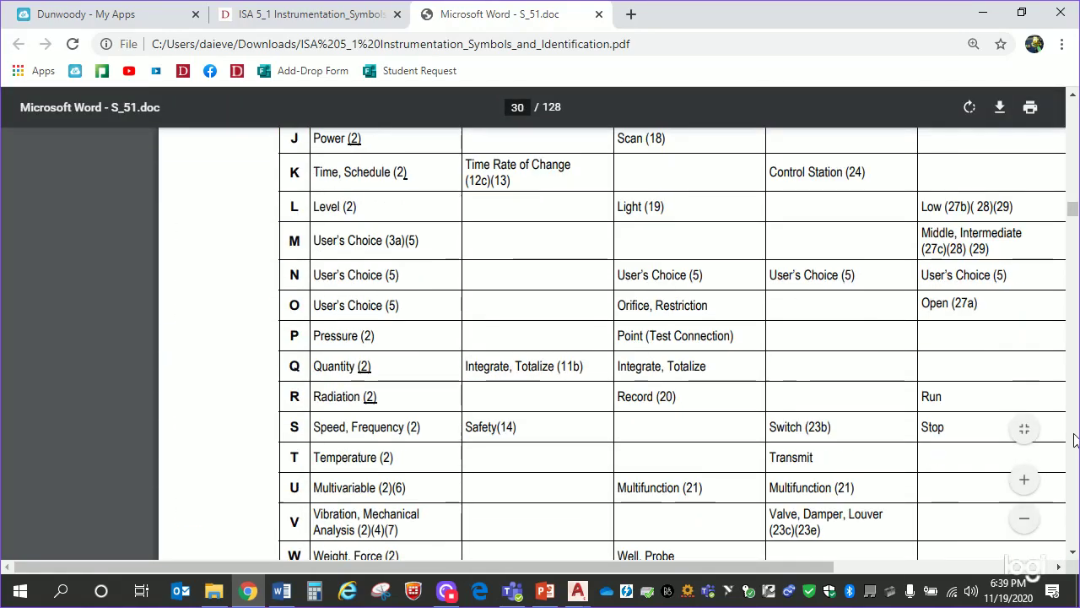
scroll(612, 338, "down", 10)
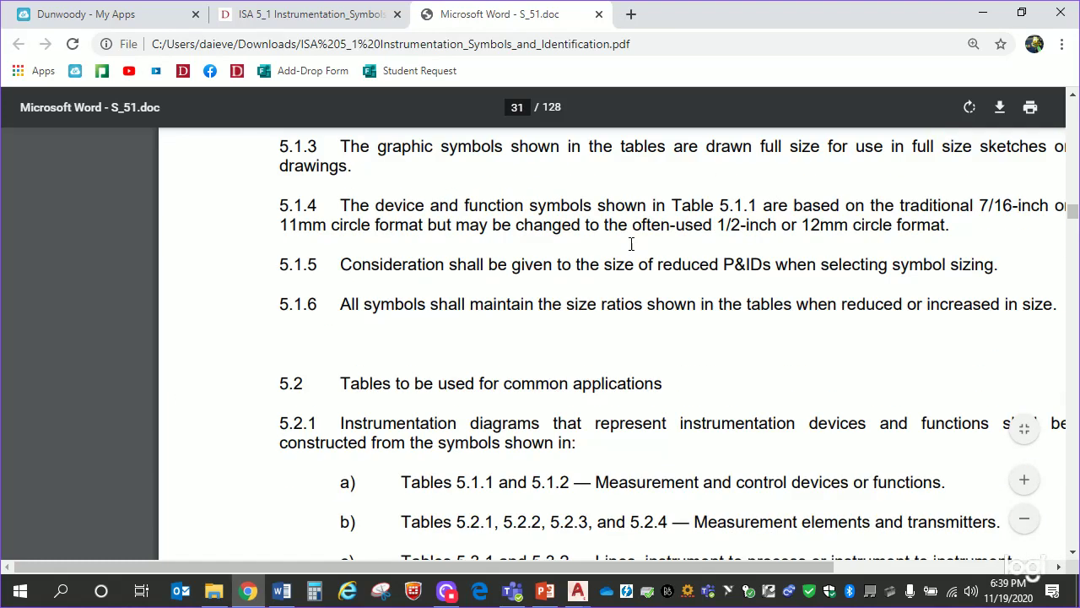
- Close the downloaded ISA 5.1 PDF and return to the Week 014 module on the course home page
left_click(598, 14)
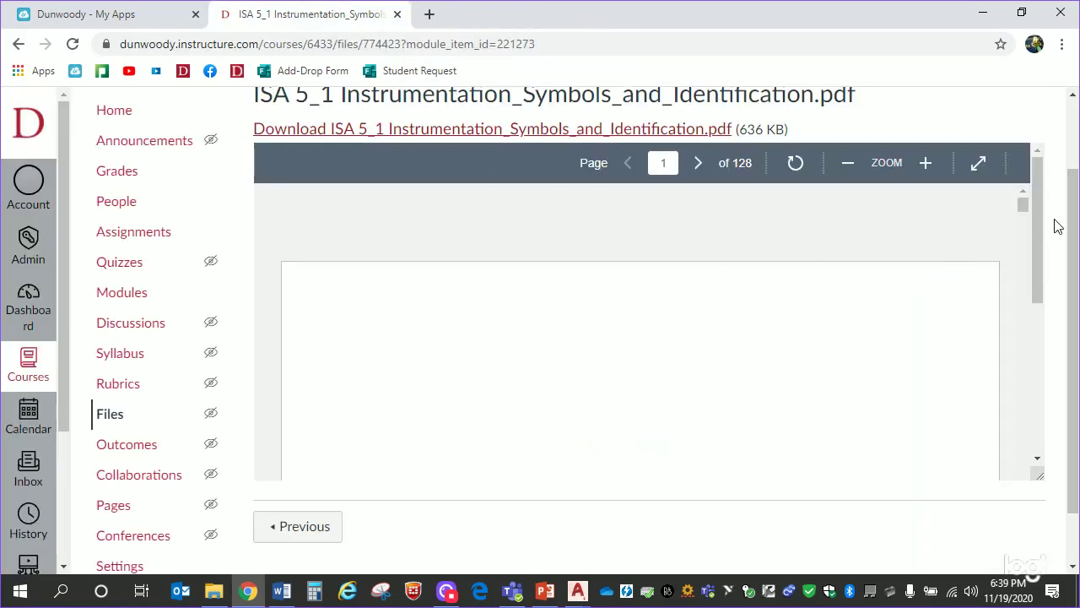
left_click_drag(1039, 237, 1046, 199)
left_click(19, 43)
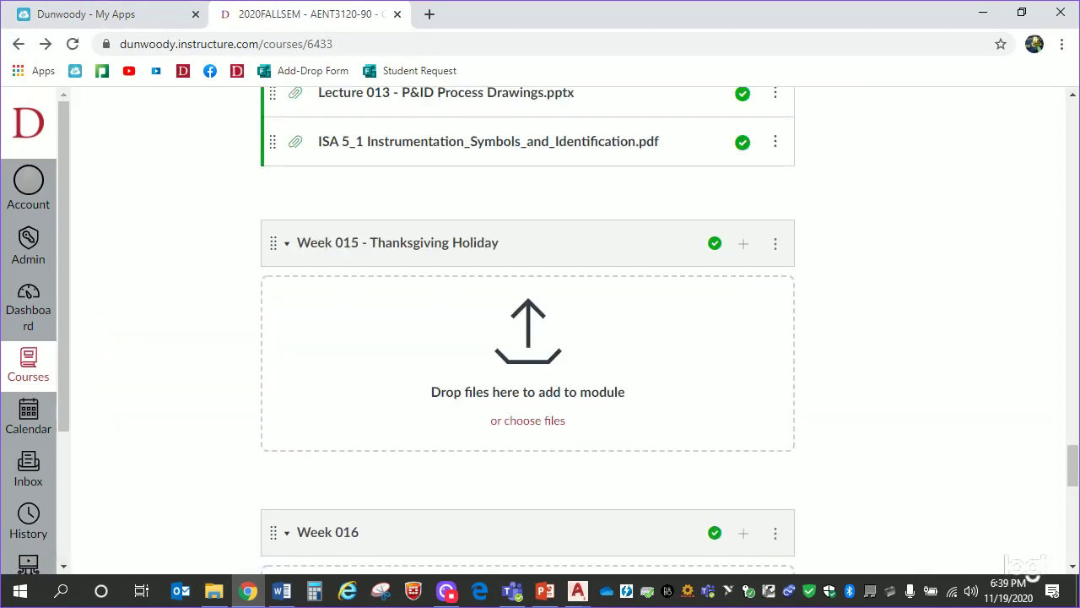
mouse_move(1073, 465)
left_mouse_down()
mouse_move(1073, 485)
mouse_move(1074, 456)
left_mouse_up()
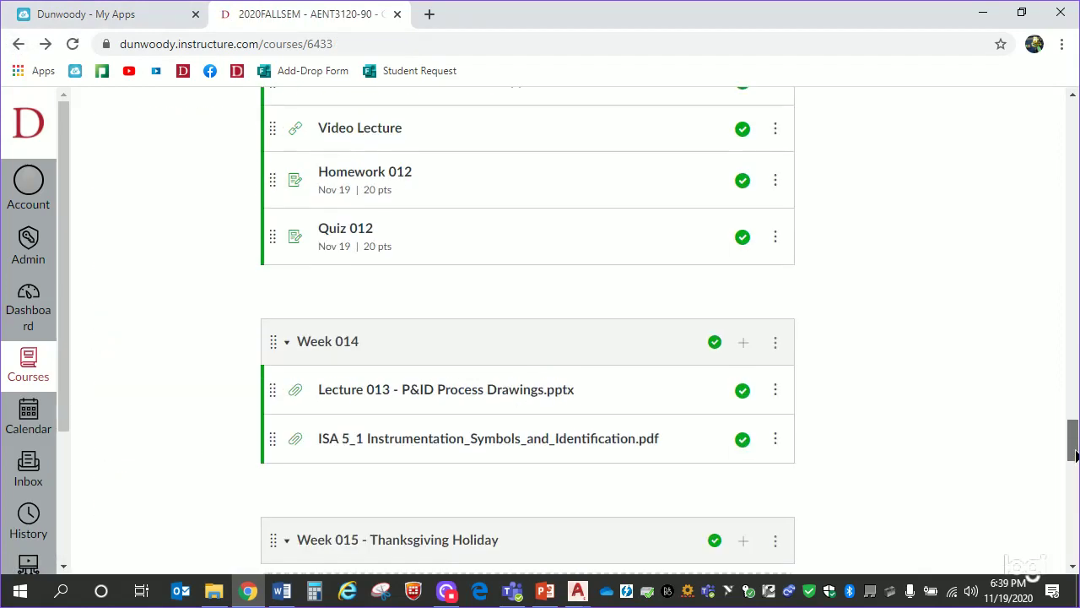
- Switch to PowerPoint
left_click(545, 591)
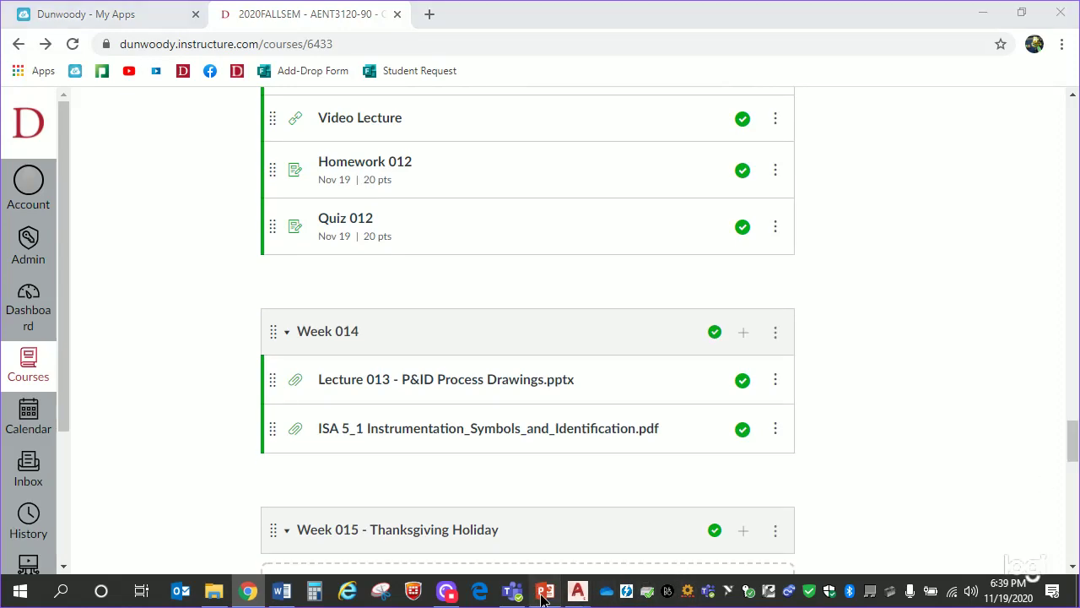